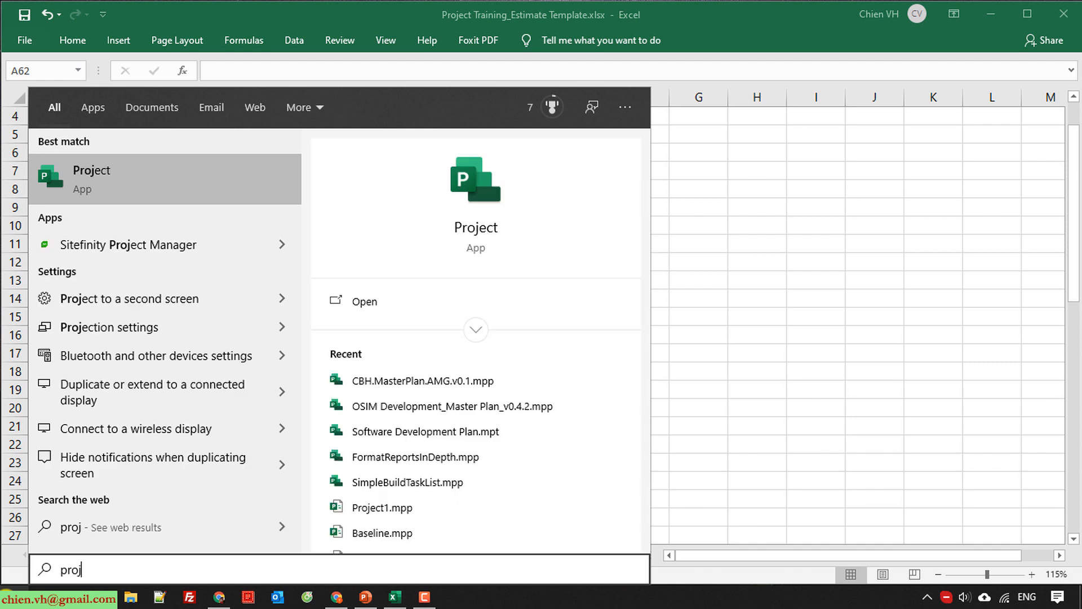
# Open Microsoft Project, create a blank project and dismiss the notice about manually scheduled tasks.
pyautogui.click(85, 174)
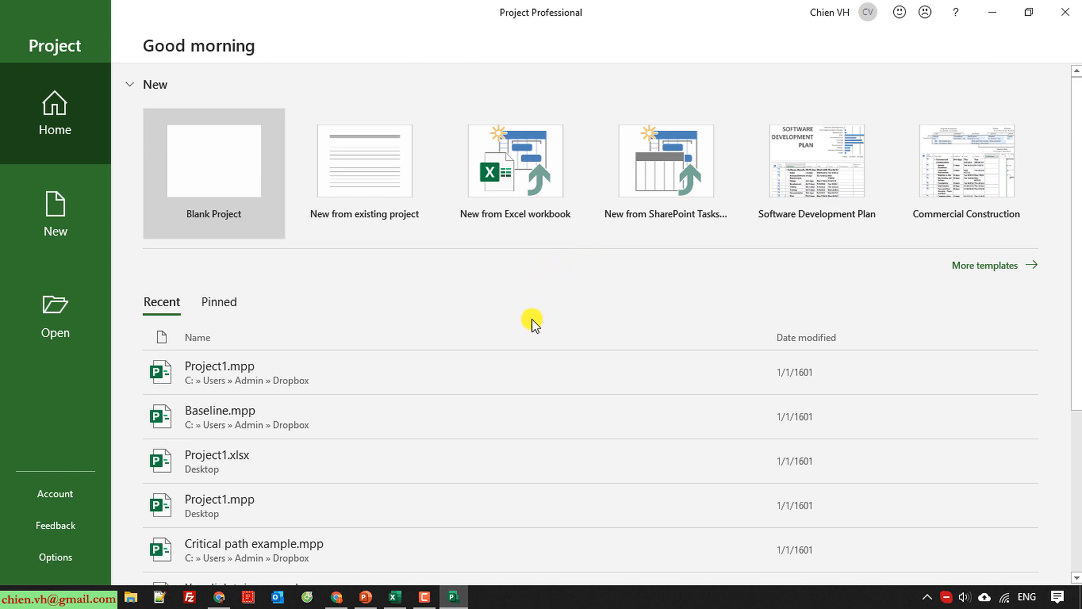
pyautogui.click(227, 167)
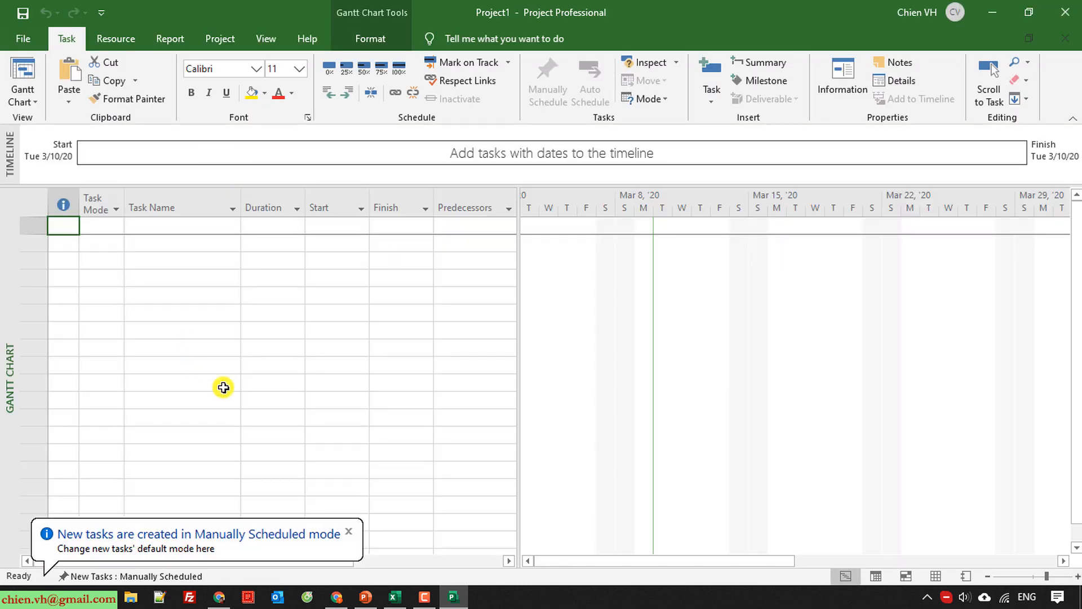
pyautogui.click(349, 532)
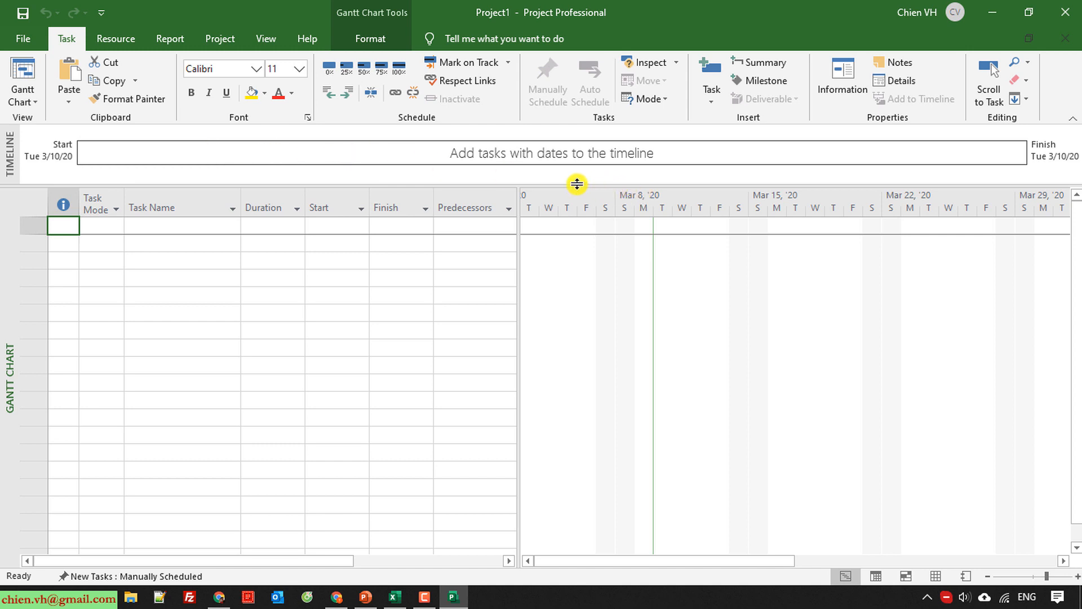
# Hide the timeline pane and widen the task table to include the Resource Names and Add New Column columns.
pyautogui.moveTo(577, 184); pyautogui.dragTo(584, 121)
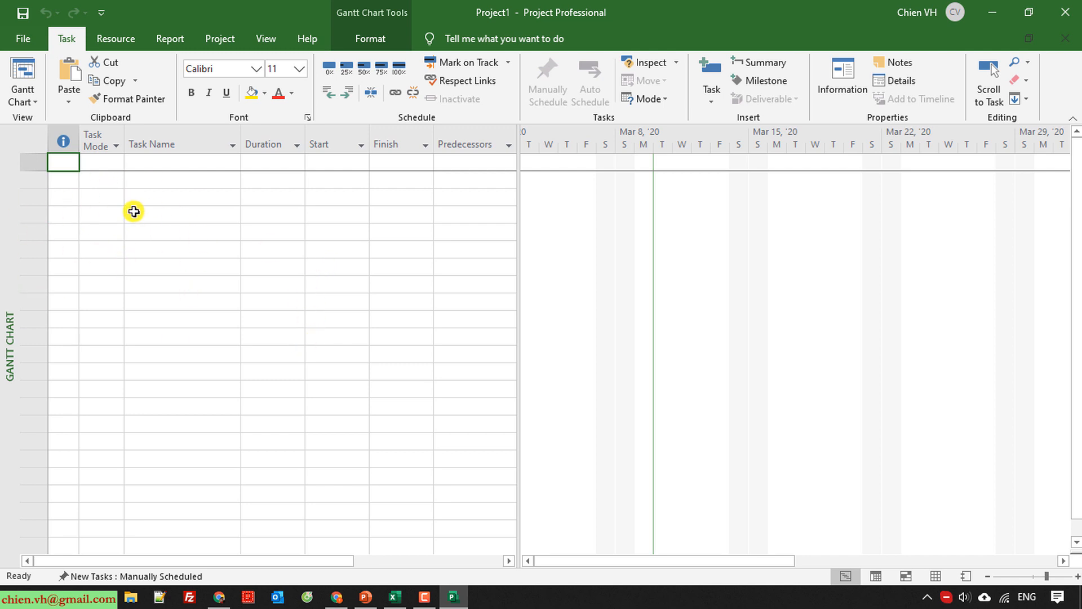
pyautogui.moveTo(218, 561); pyautogui.dragTo(189, 557)
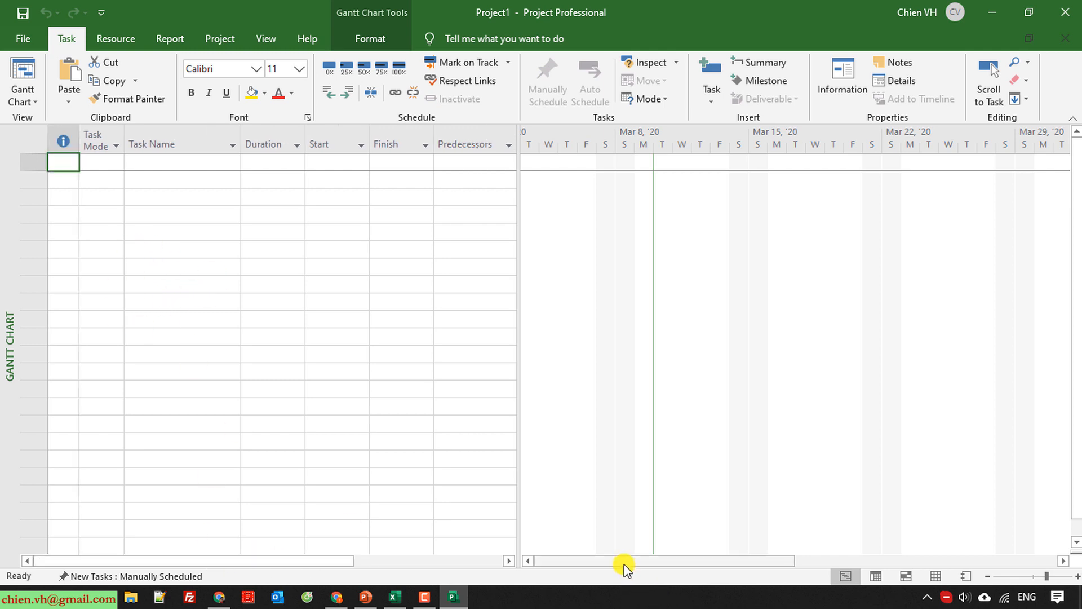
pyautogui.moveTo(622, 563); pyautogui.dragTo(569, 570)
pyautogui.moveTo(518, 243); pyautogui.dragTo(694, 252)
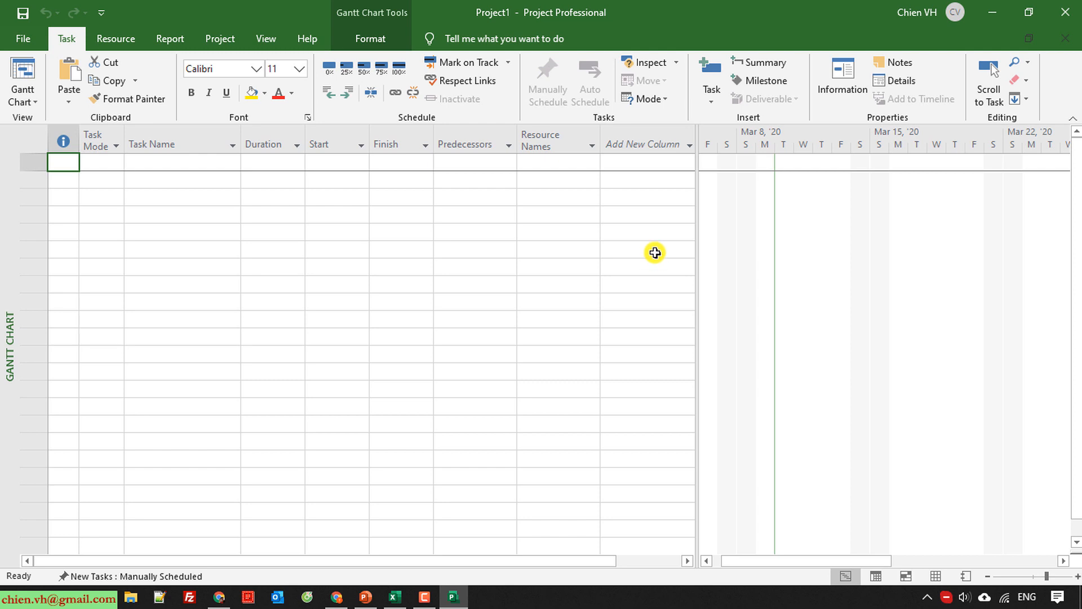
# Switch to the Excel estimate workbook and copy the task names in A1:A58, from Client Website Development Master Plan to Go-live Sign-off.
pyautogui.click(401, 597)
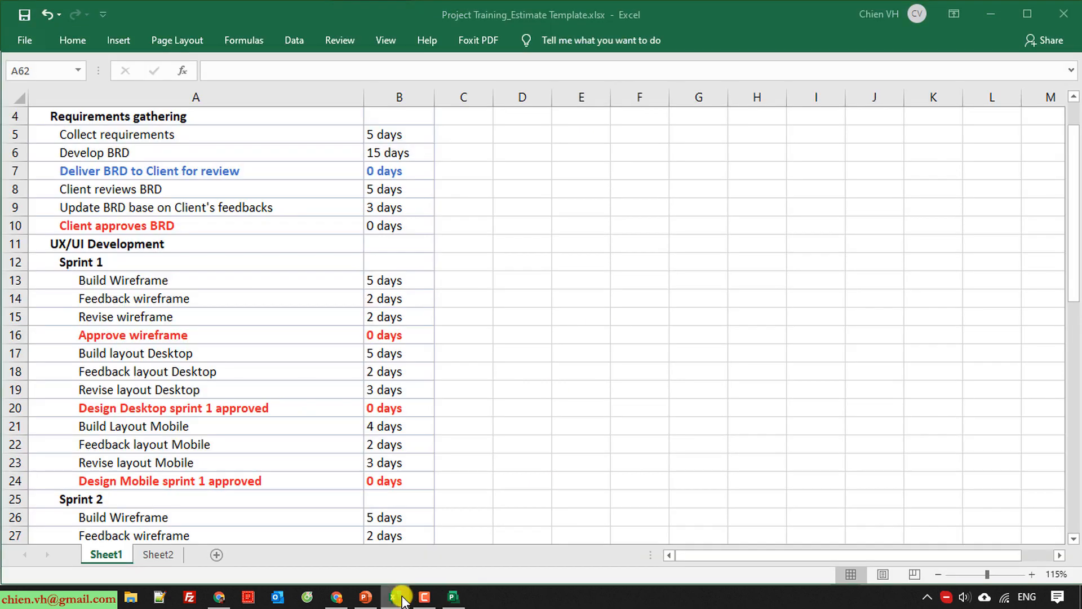
pyautogui.scroll(1, 225, 257)
pyautogui.click(188, 118)
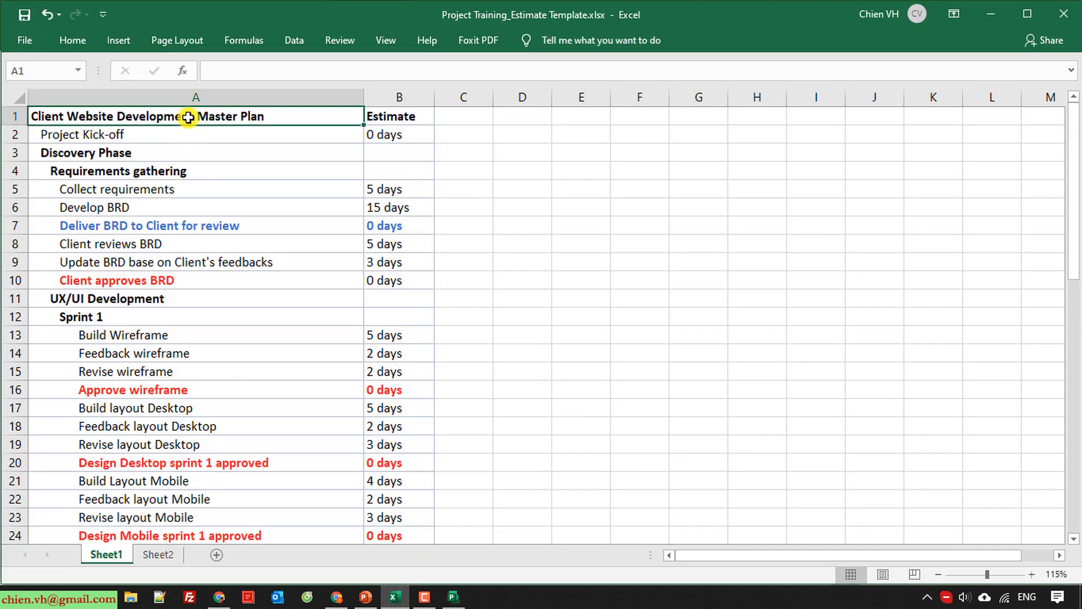
pyautogui.scroll(-17, 304, 338)
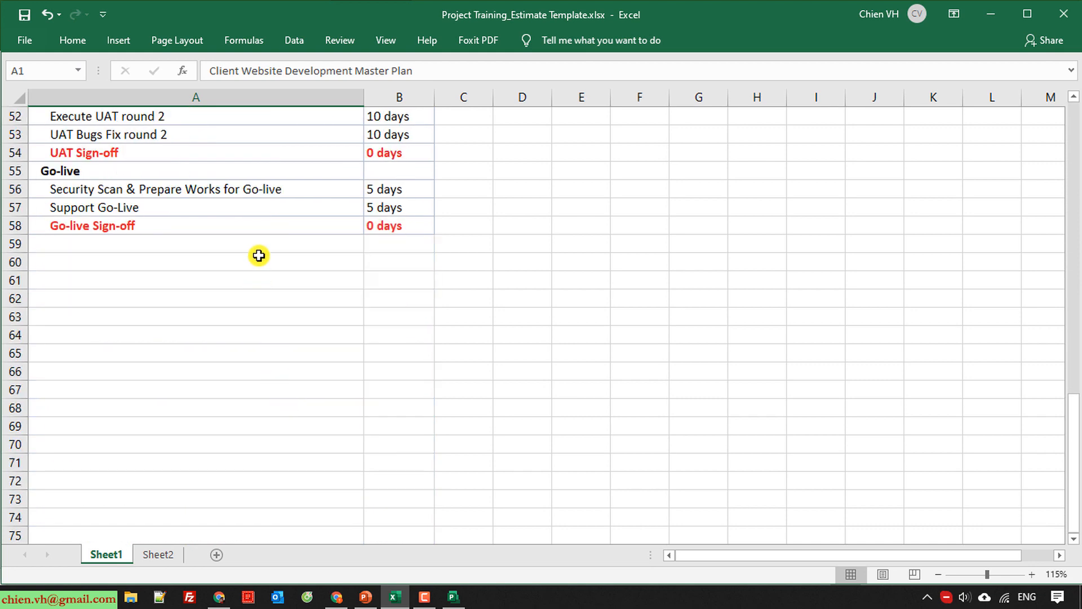
pyautogui.keyDown('shift'); pyautogui.click(256, 227); pyautogui.keyUp('shift')
pyautogui.hotkey('ctrl', 'c')
# Switch back to Project, widen the Task Name column and paste the copied task names starting in its first row.
pyautogui.hotkey('alt', 'Tab')
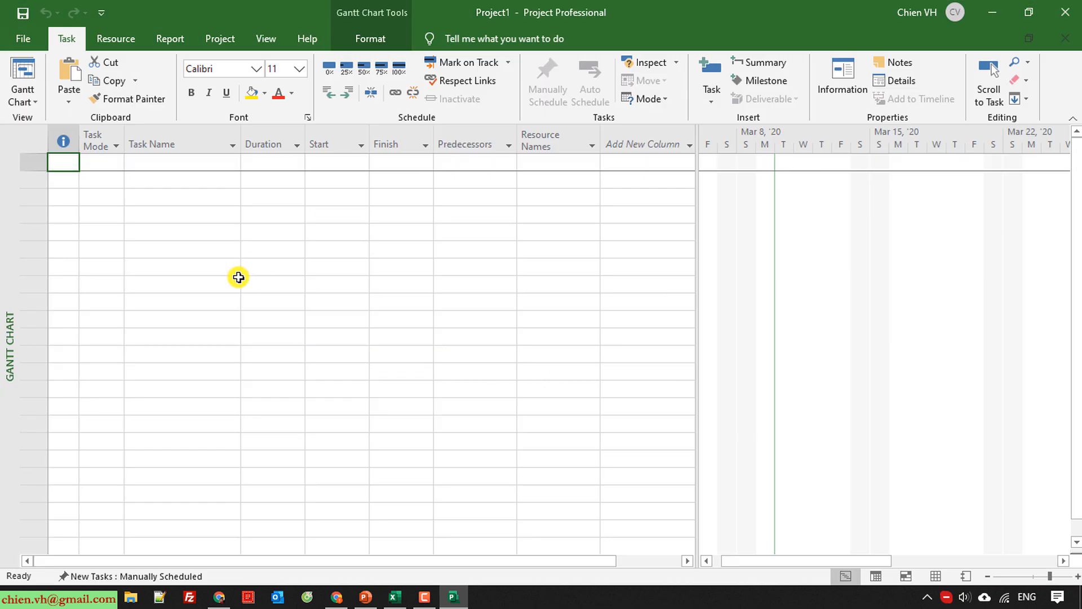
pyautogui.moveTo(242, 138); pyautogui.dragTo(376, 143)
pyautogui.click(187, 167)
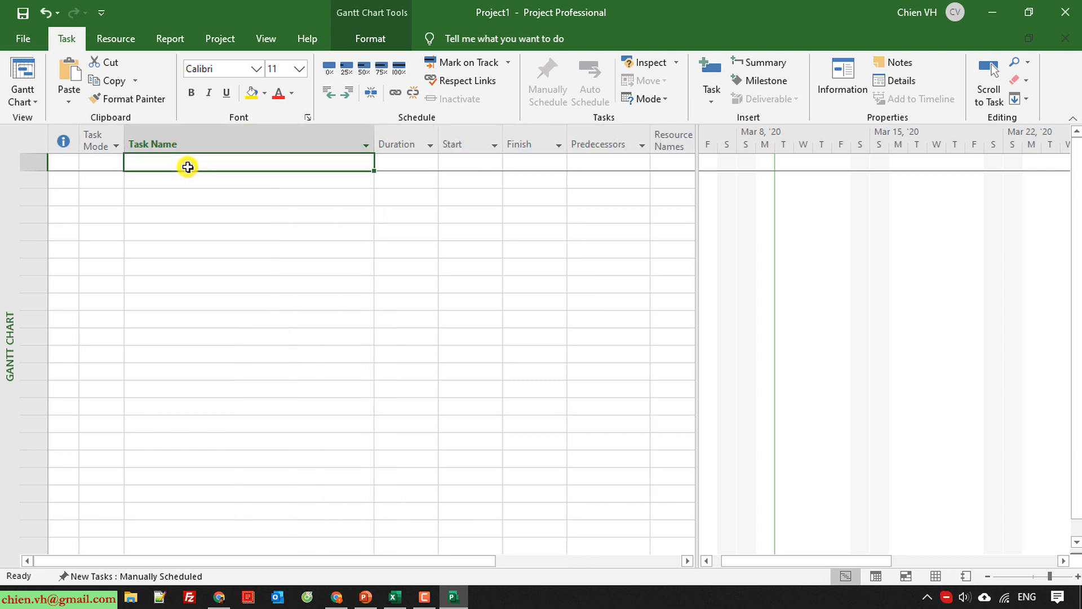
pyautogui.hotkey('ctrl', 'v')
pyautogui.click(347, 358)
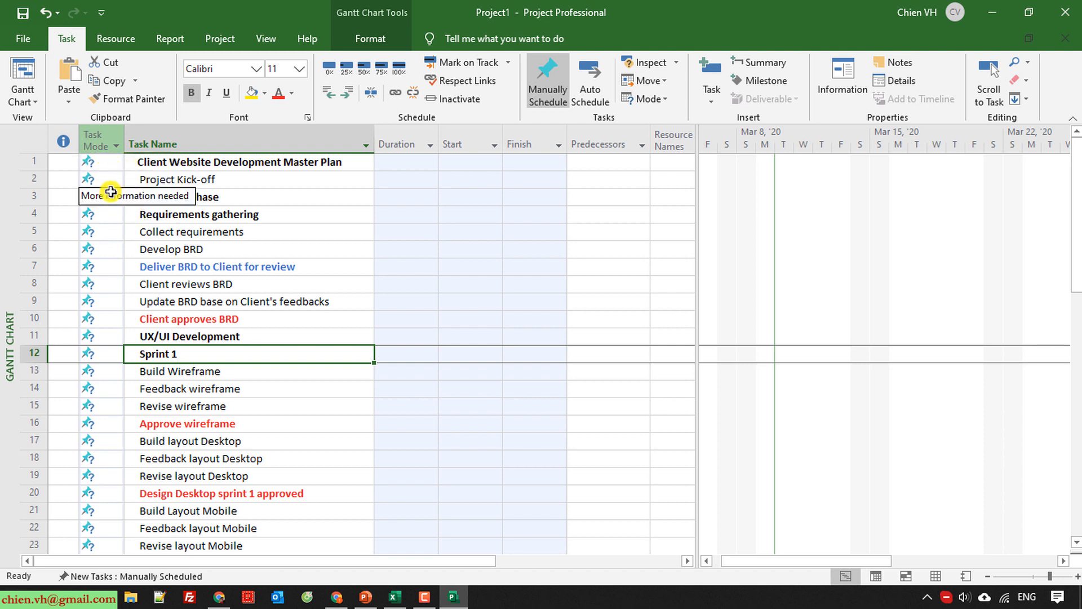
# Set all pasted tasks to Auto Schedule and check the list down to Go-live Sign-off.
pyautogui.click(116, 146)
pyautogui.click(273, 260)
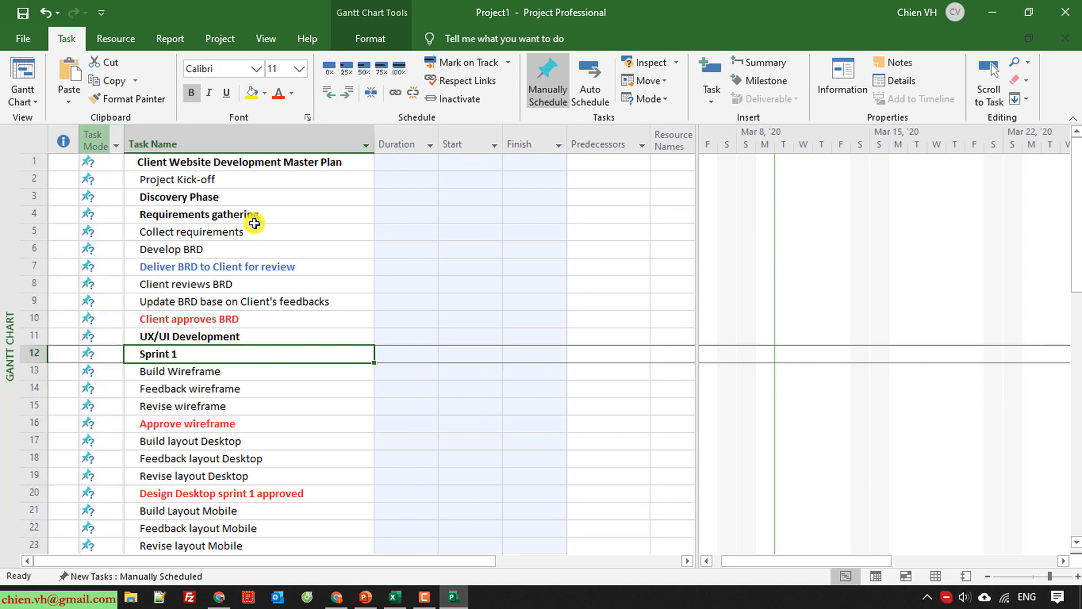
pyautogui.click(324, 142)
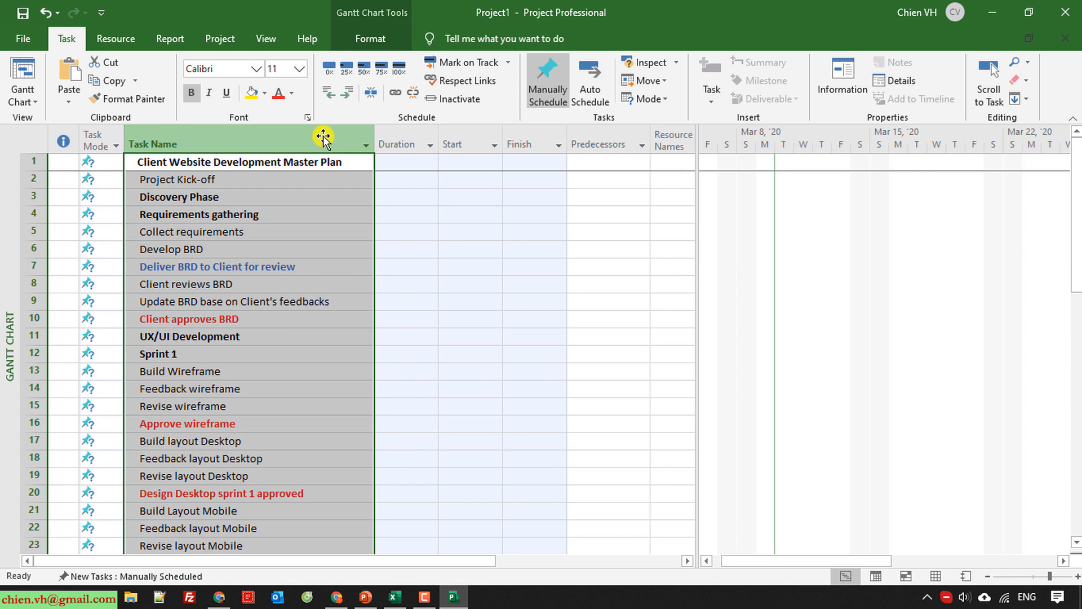
pyautogui.click(592, 72)
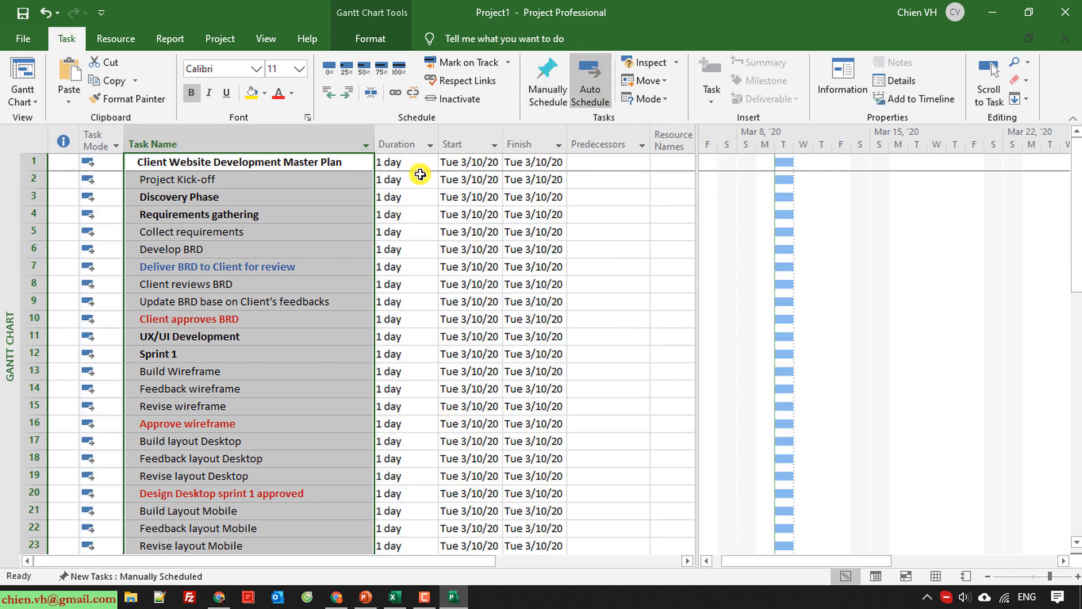
pyautogui.click(271, 348)
pyautogui.scroll(-13, 265, 350)
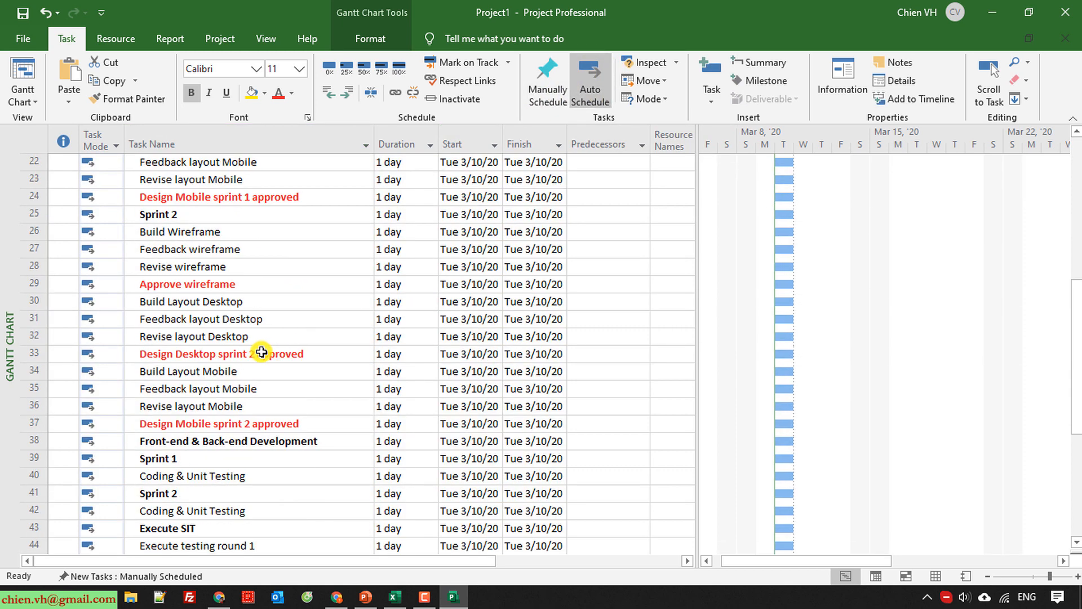
pyautogui.scroll(-2, 260, 353)
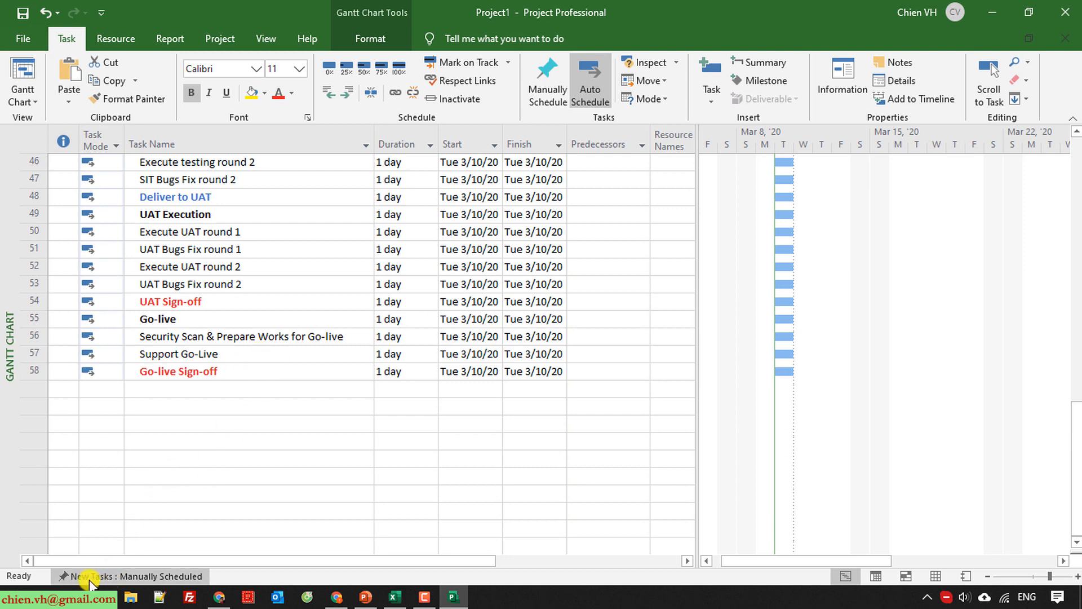
# Set the default mode for new tasks to Auto Scheduled.
pyautogui.click(135, 580)
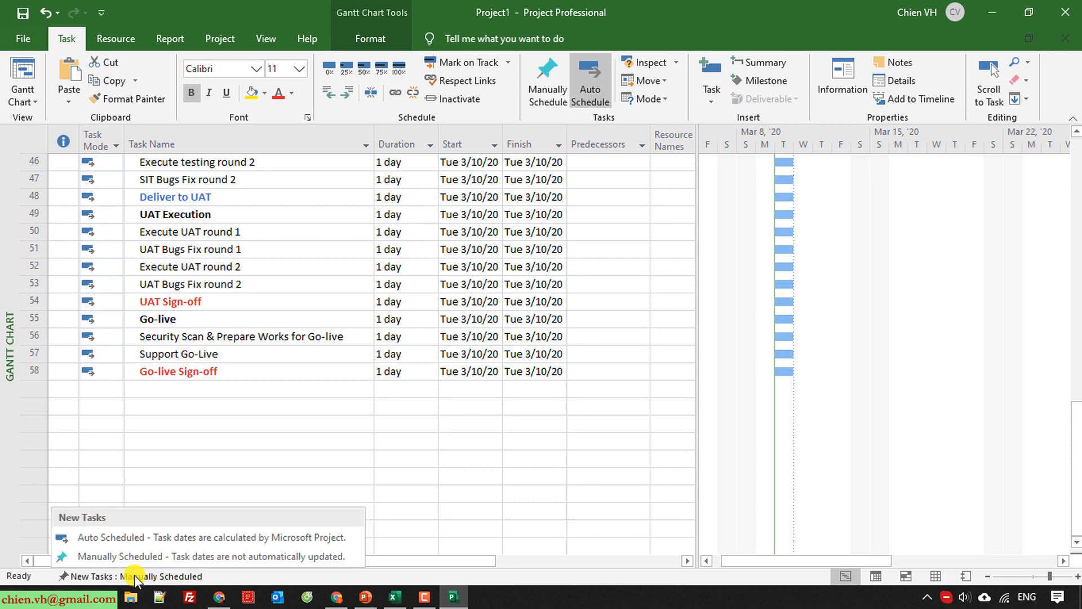
pyautogui.click(102, 537)
pyautogui.click(260, 447)
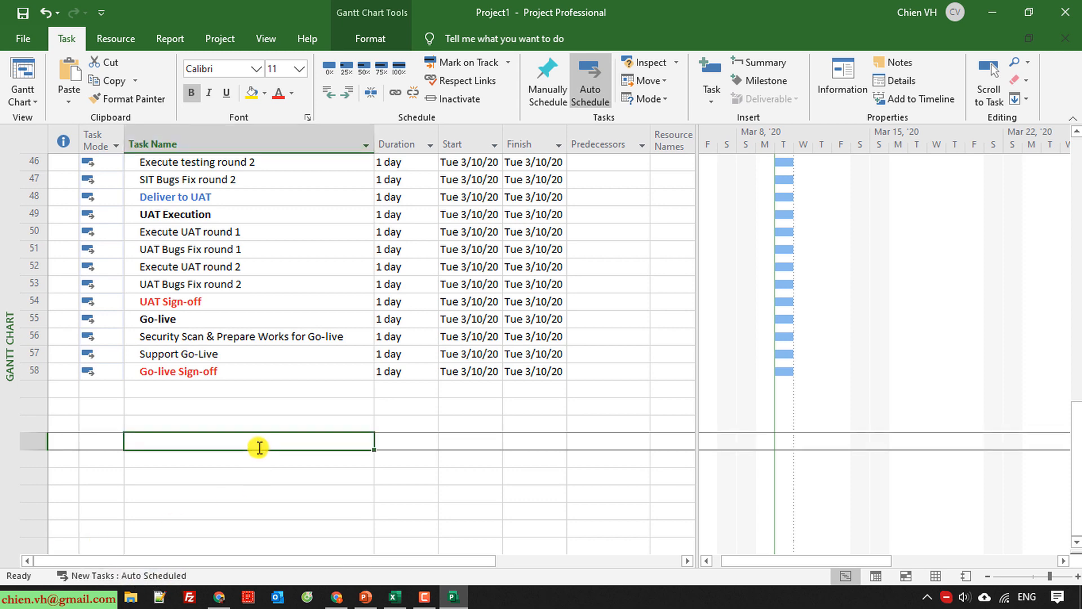
pyautogui.scroll(15, 253, 476)
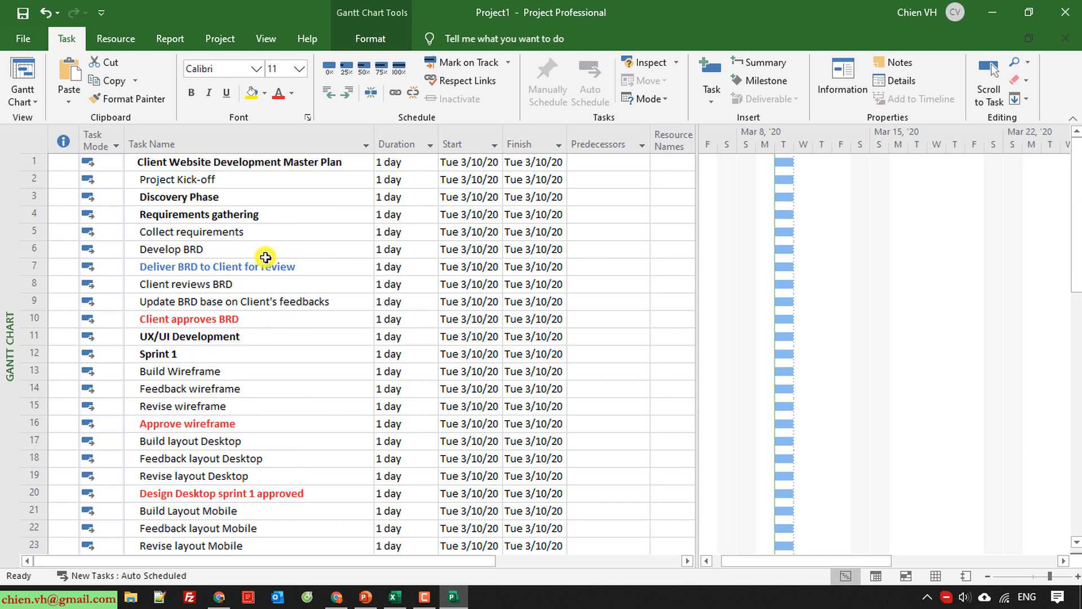
pyautogui.click(266, 39)
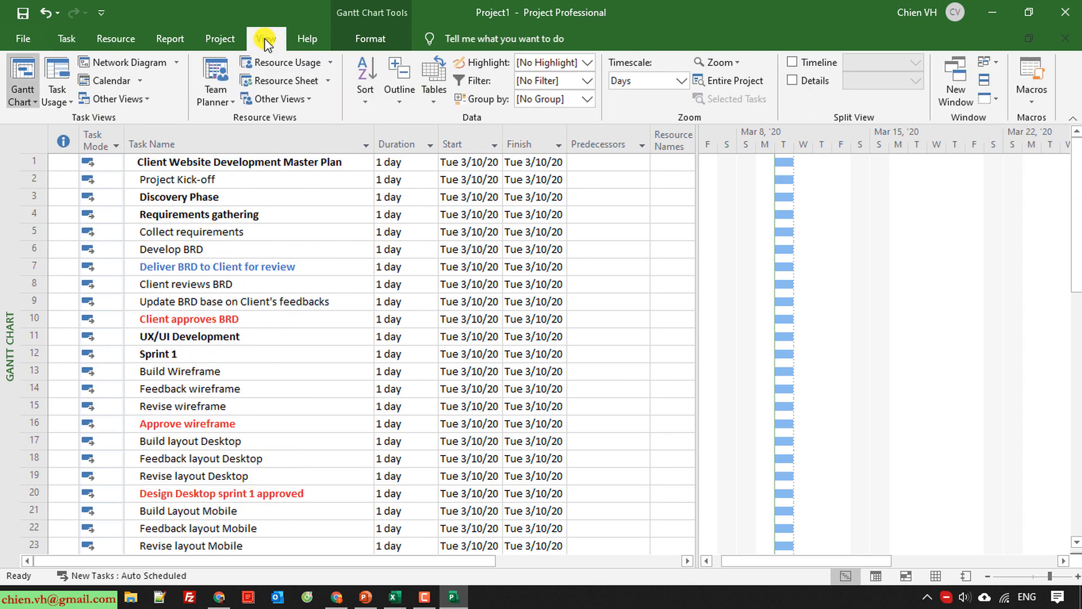
pyautogui.click(813, 81)
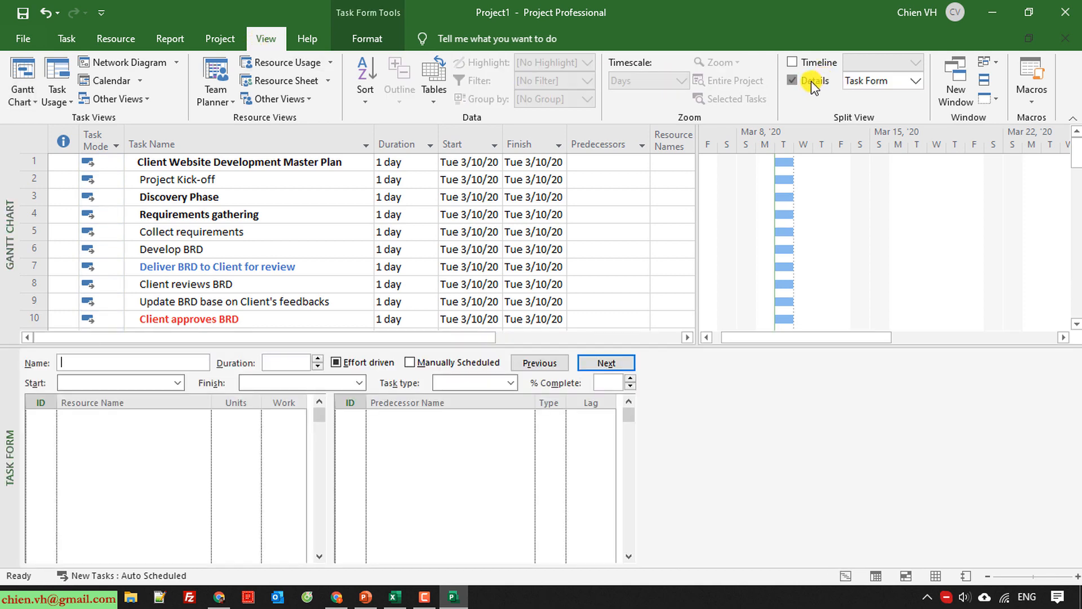
pyautogui.click(814, 82)
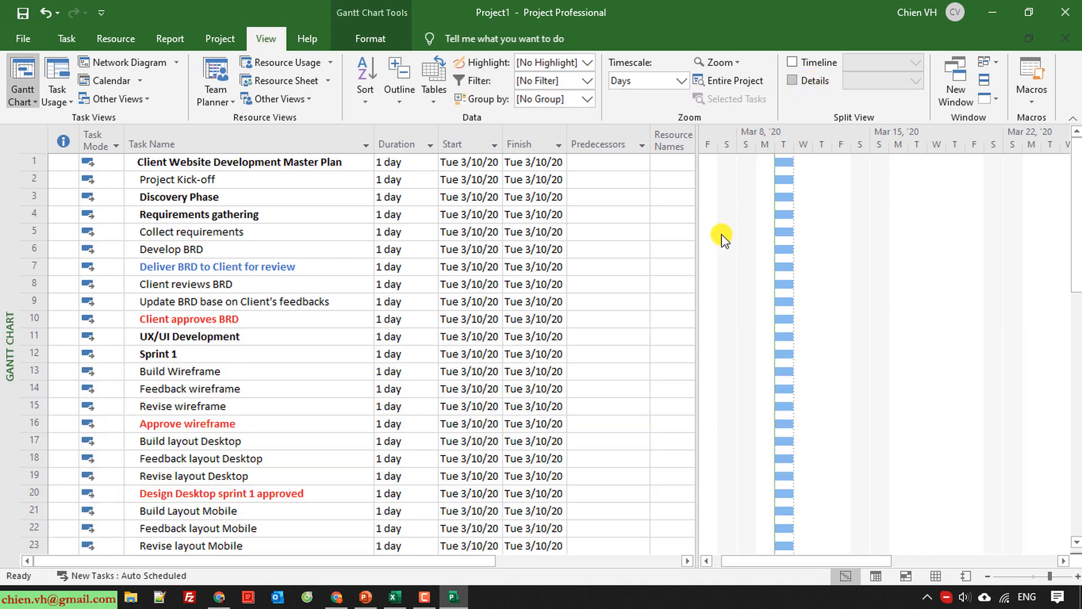
# Display outline numbers in front of the task names and check them from the first task.
pyautogui.click(369, 39)
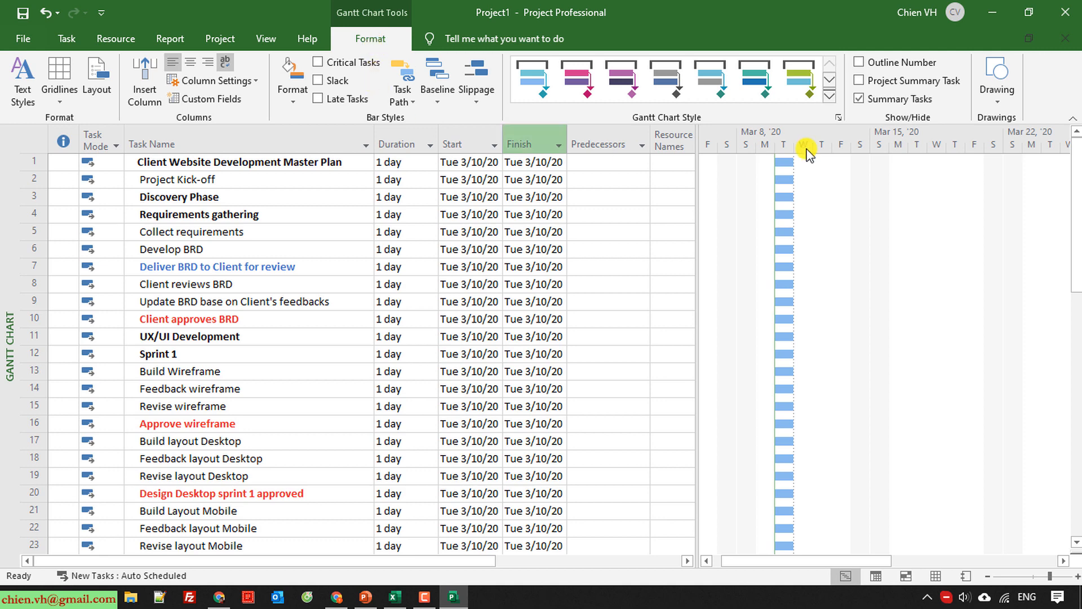
pyautogui.click(859, 62)
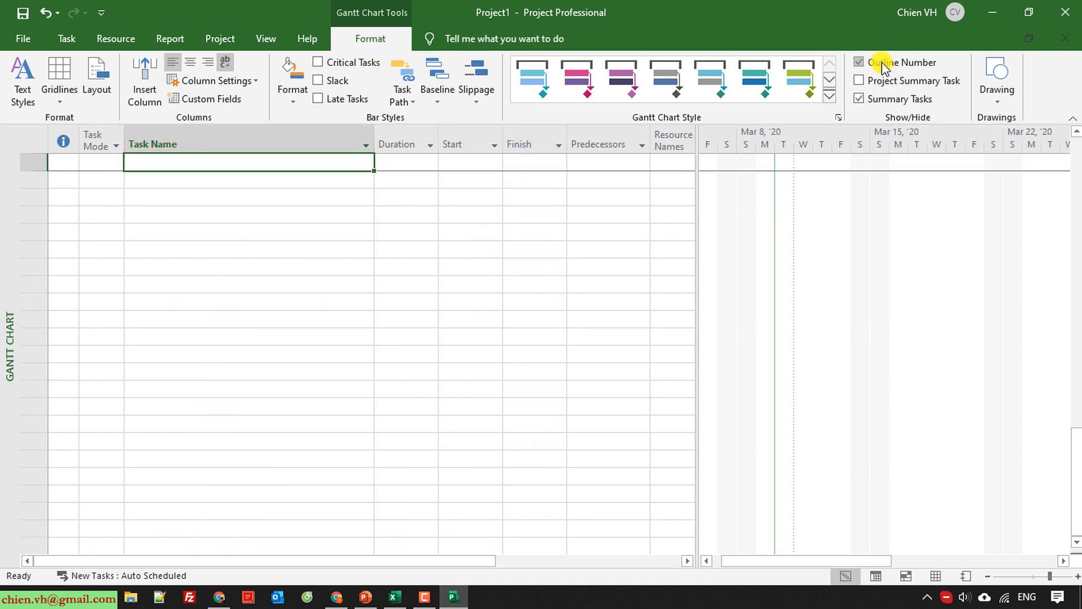
pyautogui.scroll(-11, 377, 412)
pyautogui.scroll(11, 378, 413)
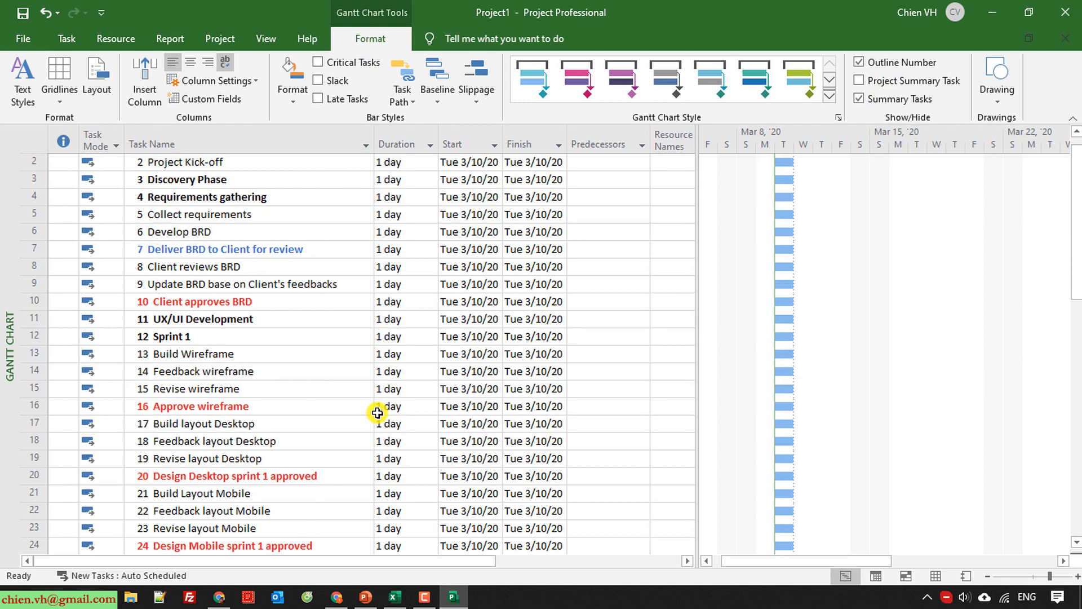
pyautogui.click(139, 167)
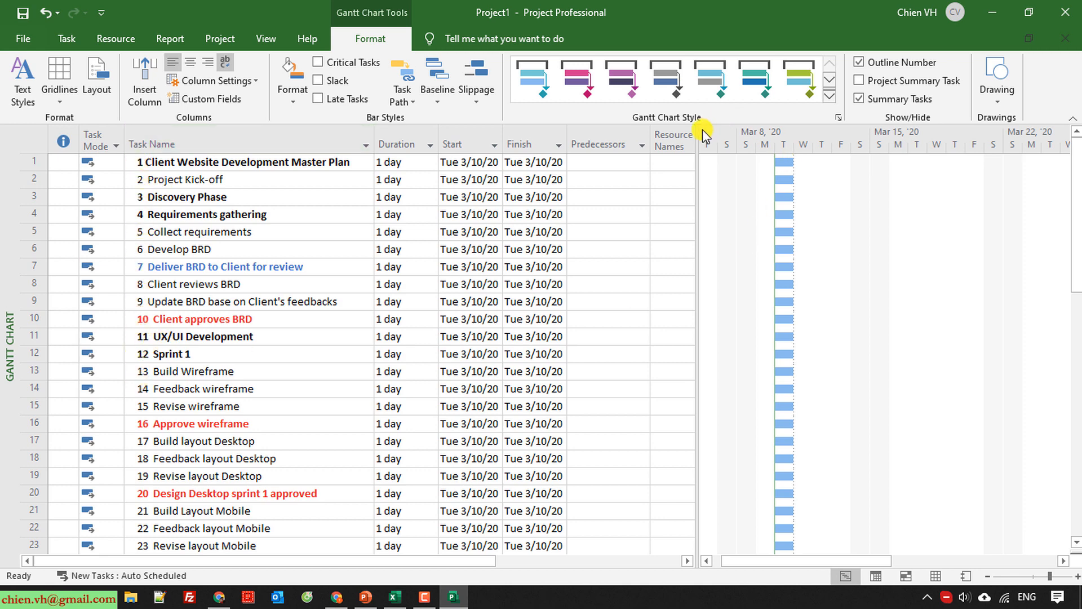
# Widen the task table and add a WBS column after Resource Names.
pyautogui.moveTo(699, 138); pyautogui.dragTo(850, 136)
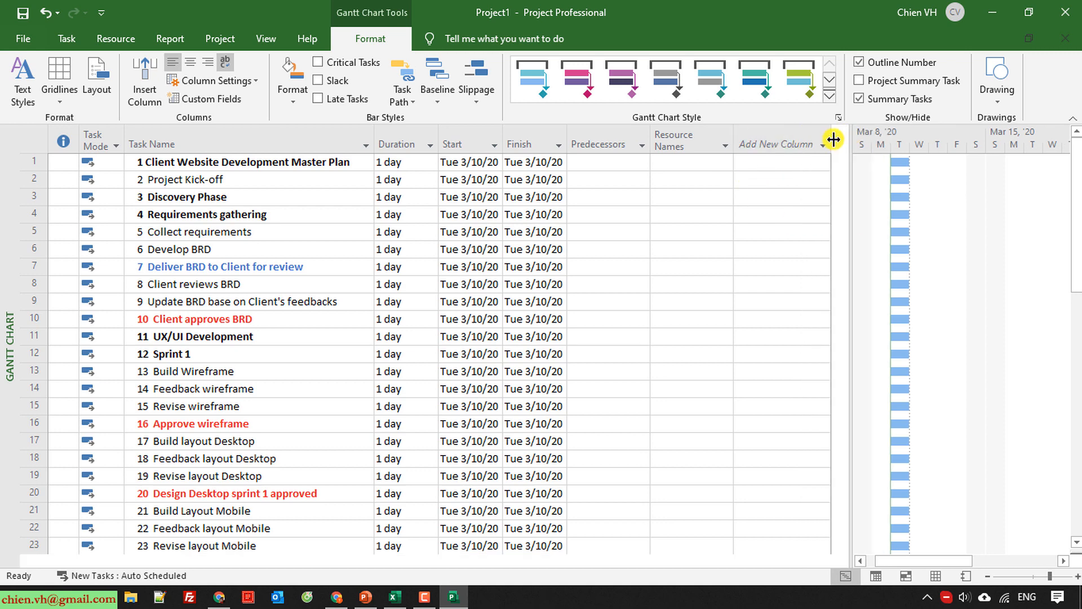
pyautogui.click(823, 148)
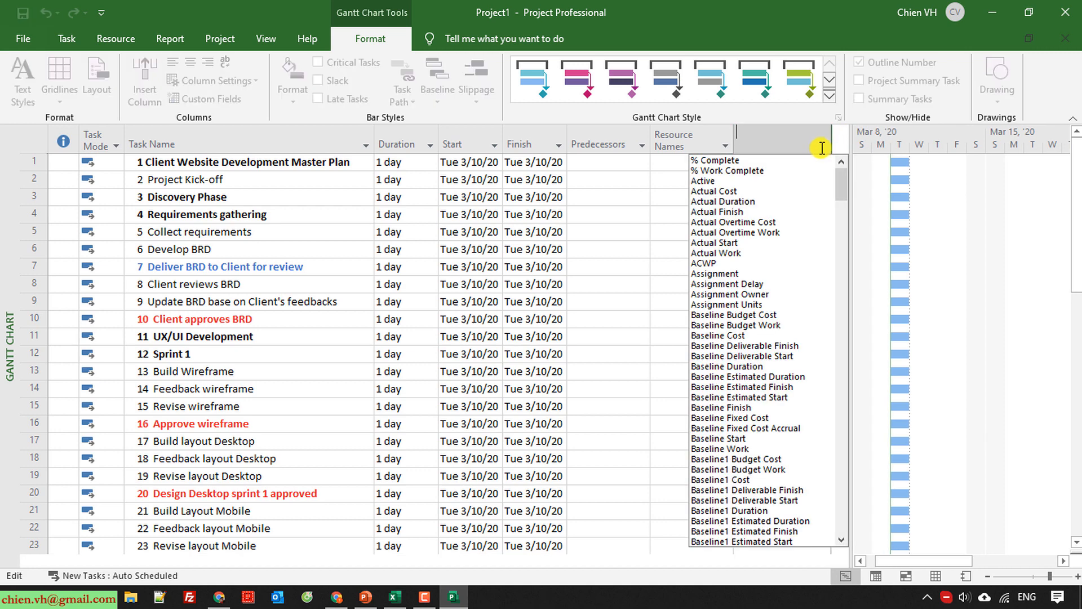
pyautogui.write('WBS')
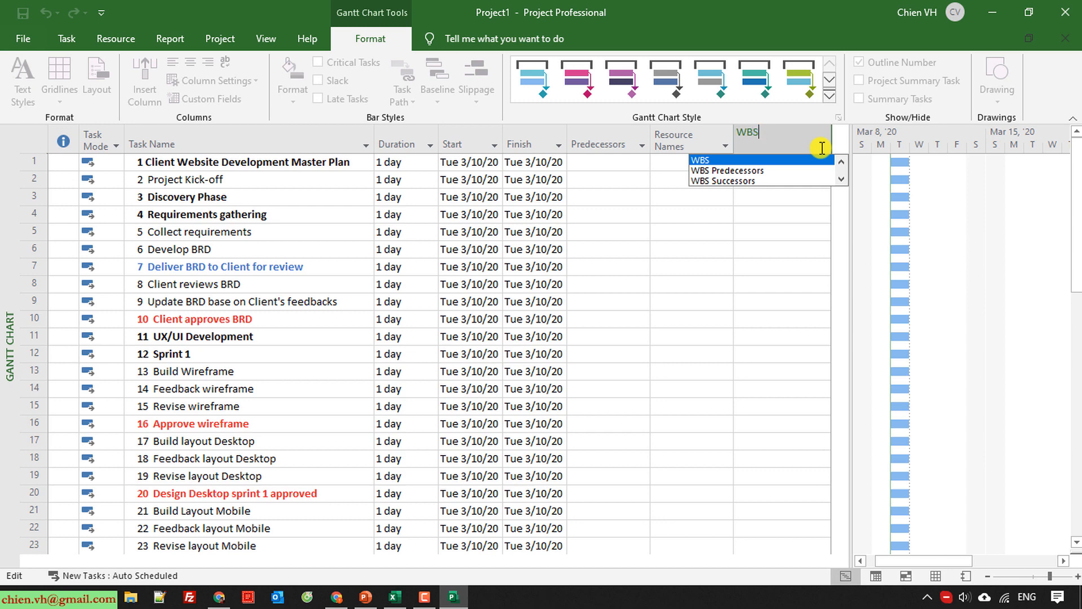
pyautogui.click(699, 161)
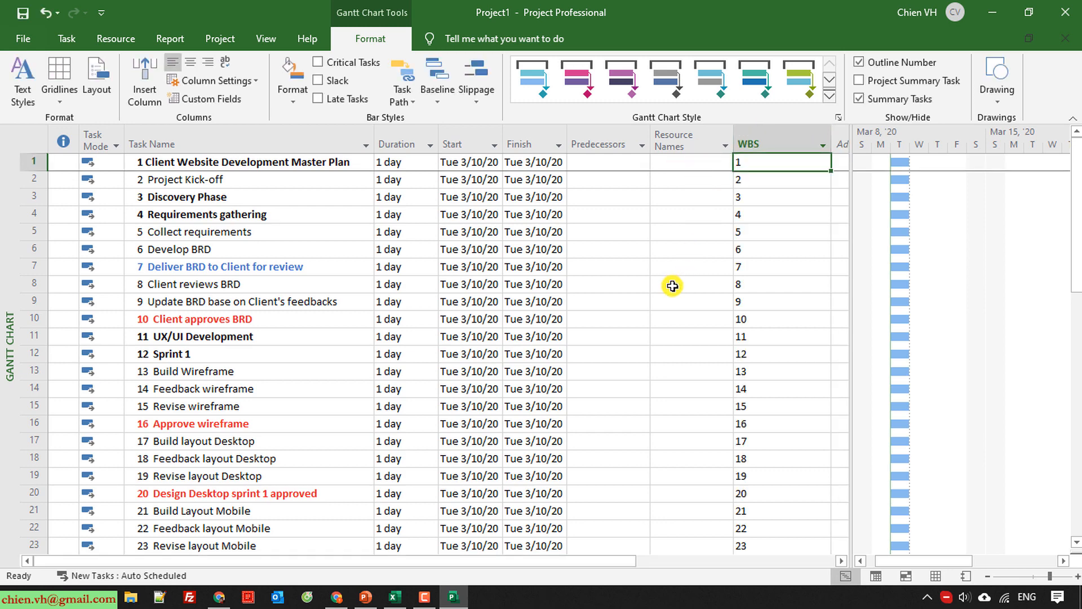
# Move the WBS column between Task Mode and Task Name, narrow it and adjust the width of the indicators column.
pyautogui.click(761, 138)
pyautogui.moveTo(759, 140); pyautogui.dragTo(294, 147)
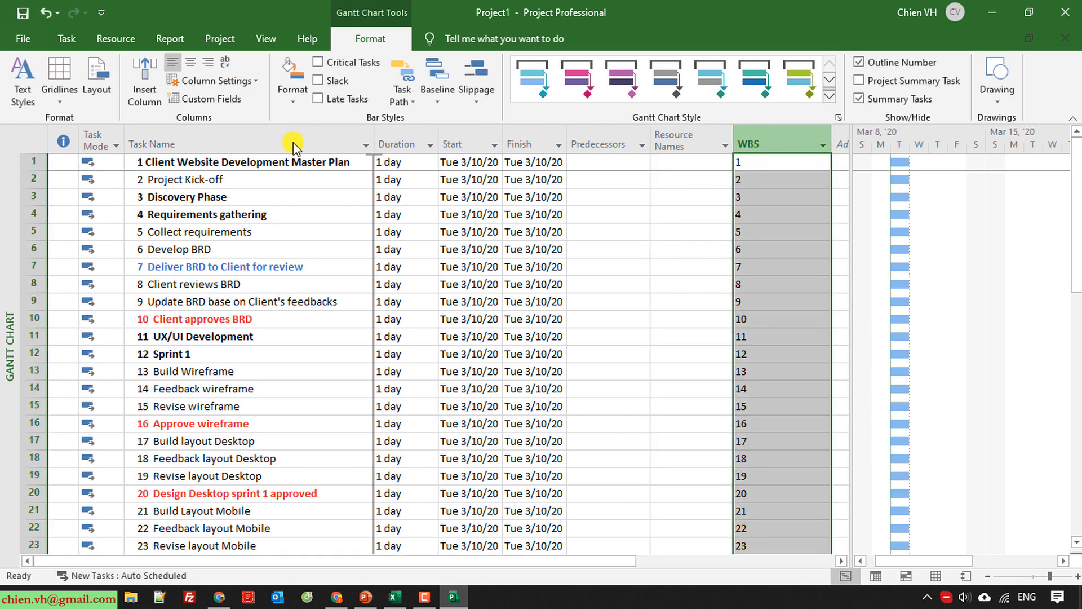
pyautogui.moveTo(167, 145); pyautogui.dragTo(120, 151)
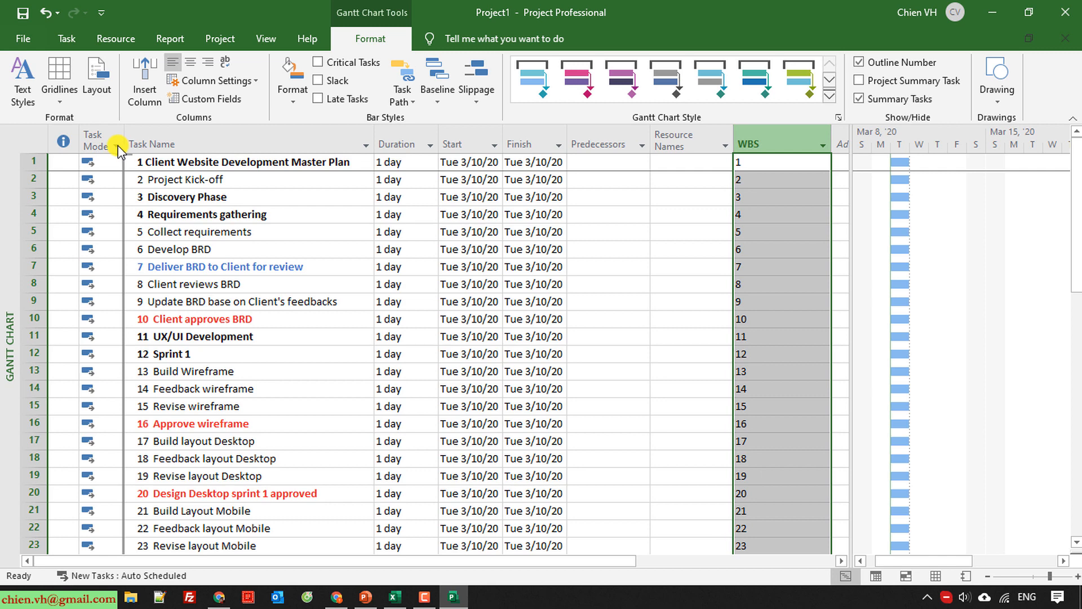
pyautogui.moveTo(118, 150); pyautogui.dragTo(120, 151)
pyautogui.click(353, 309)
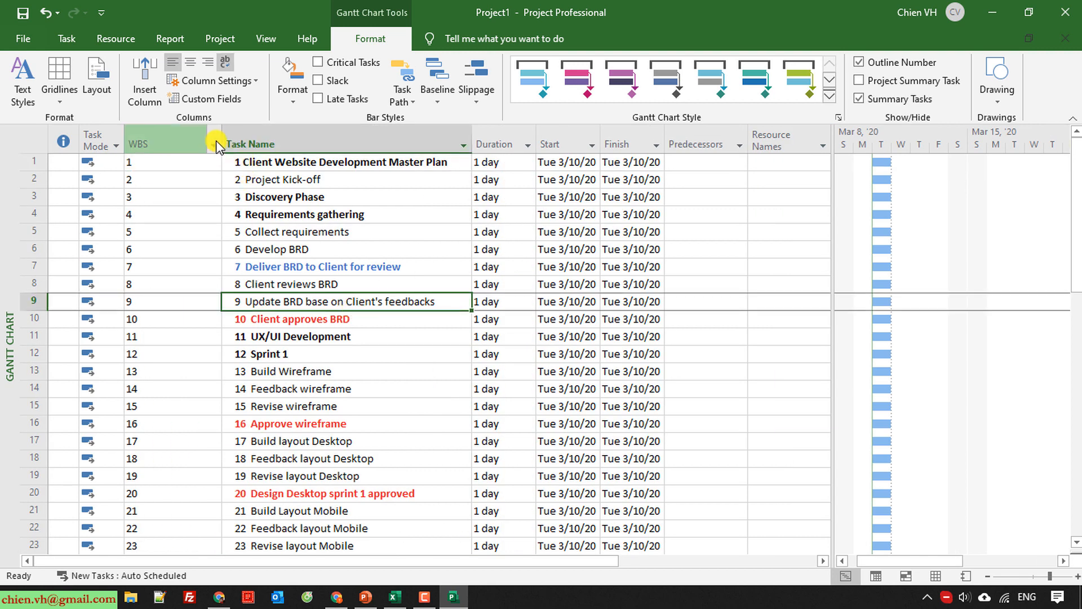
pyautogui.moveTo(221, 138); pyautogui.dragTo(155, 138)
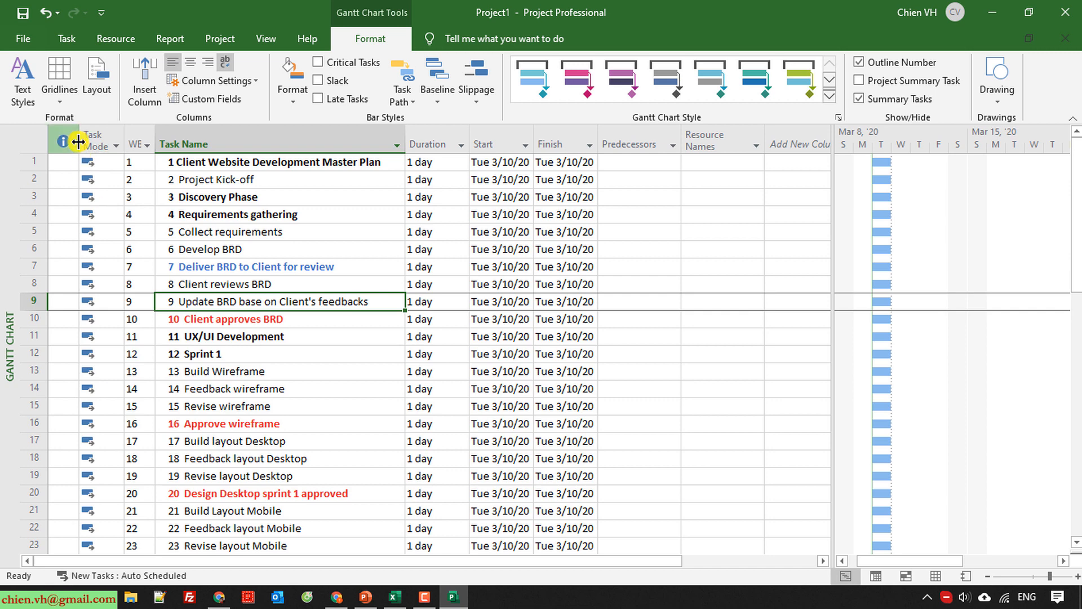
pyautogui.moveTo(79, 140)
pyautogui.mouseDown()
pyautogui.moveTo(64, 139)
pyautogui.moveTo(96, 142)
pyautogui.mouseUp()
# Save the project to the Desktop as "My Website Development_v0.1".
pyautogui.hotkey('ctrl', 's')
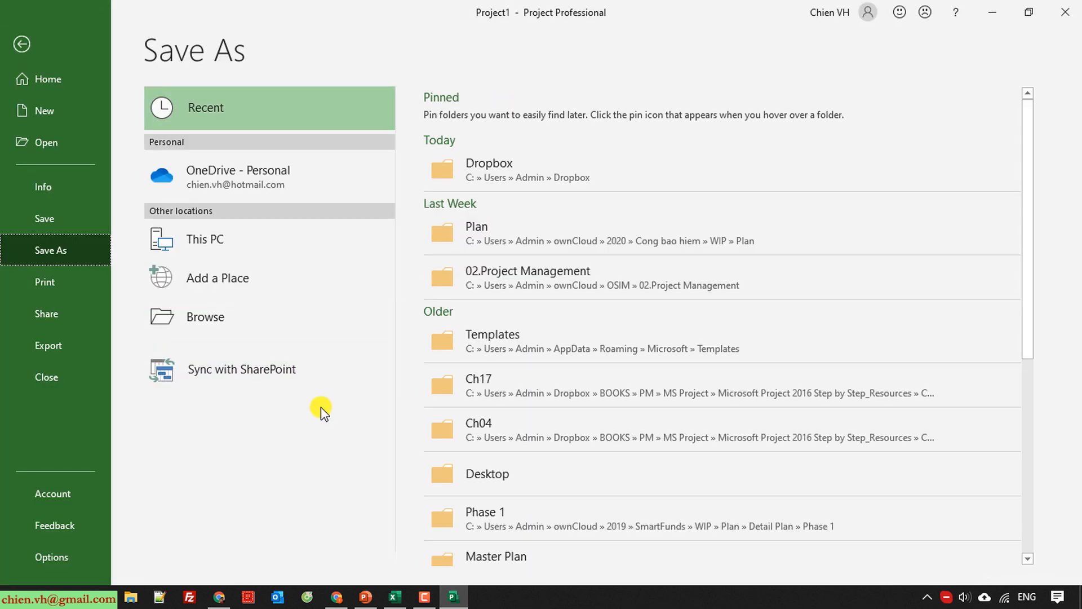
pyautogui.click(197, 319)
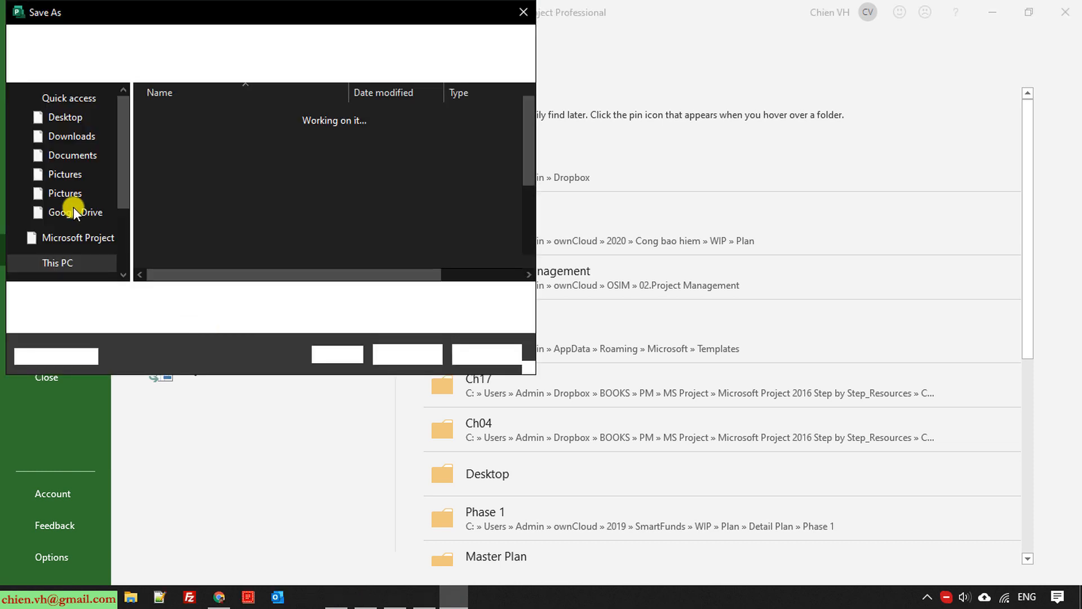
pyautogui.scroll(3, 61, 124)
pyautogui.click(62, 123)
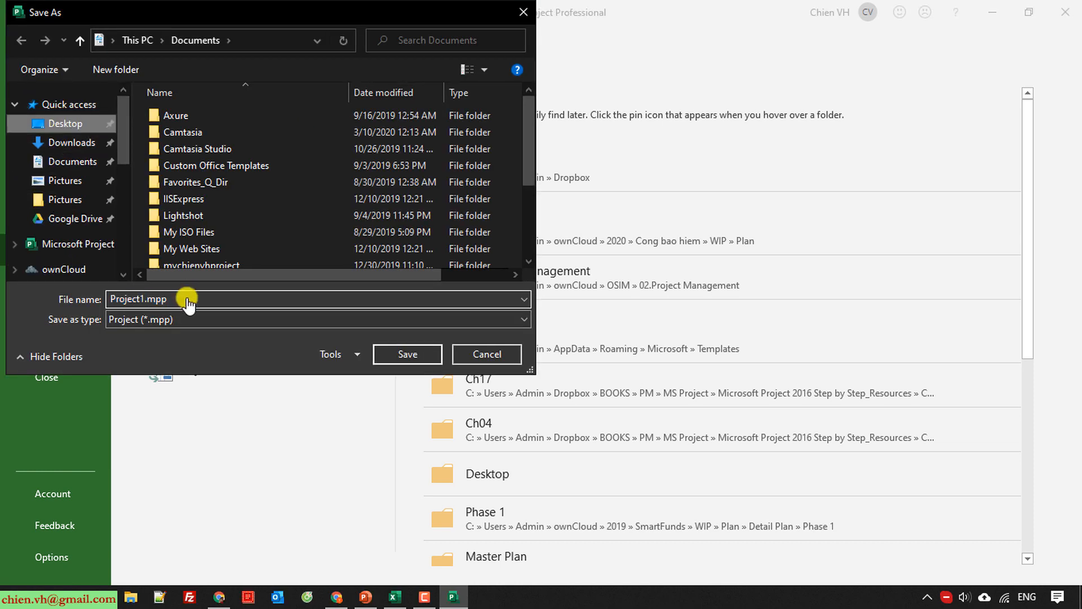
pyautogui.write('My Website Development_v0.1')
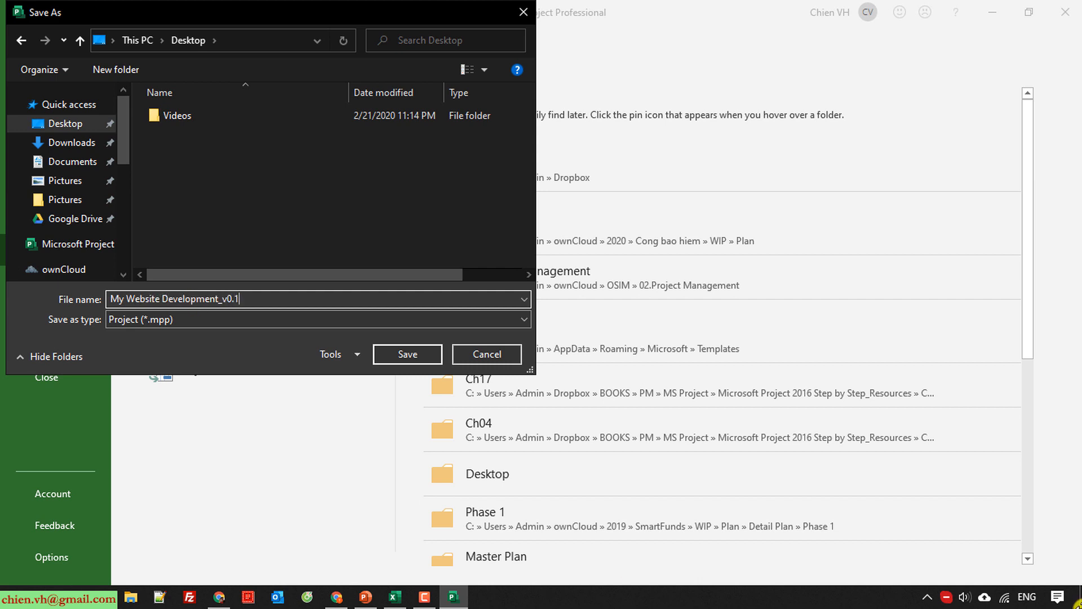
pyautogui.press('Return')
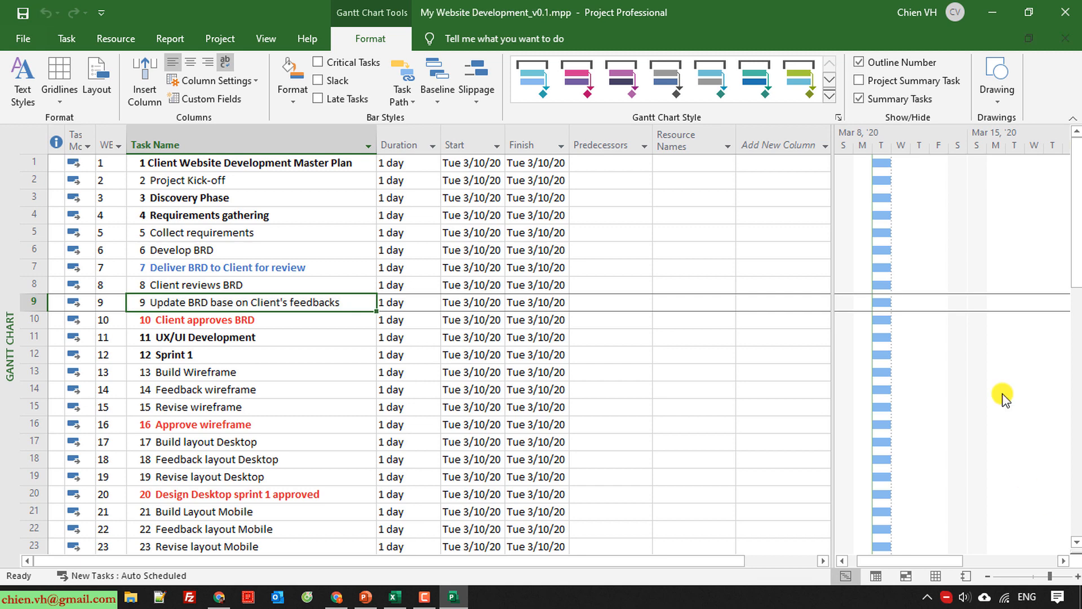
# Show the project summary task above the first task and widen the Task Name column slightly.
pyautogui.click(317, 370)
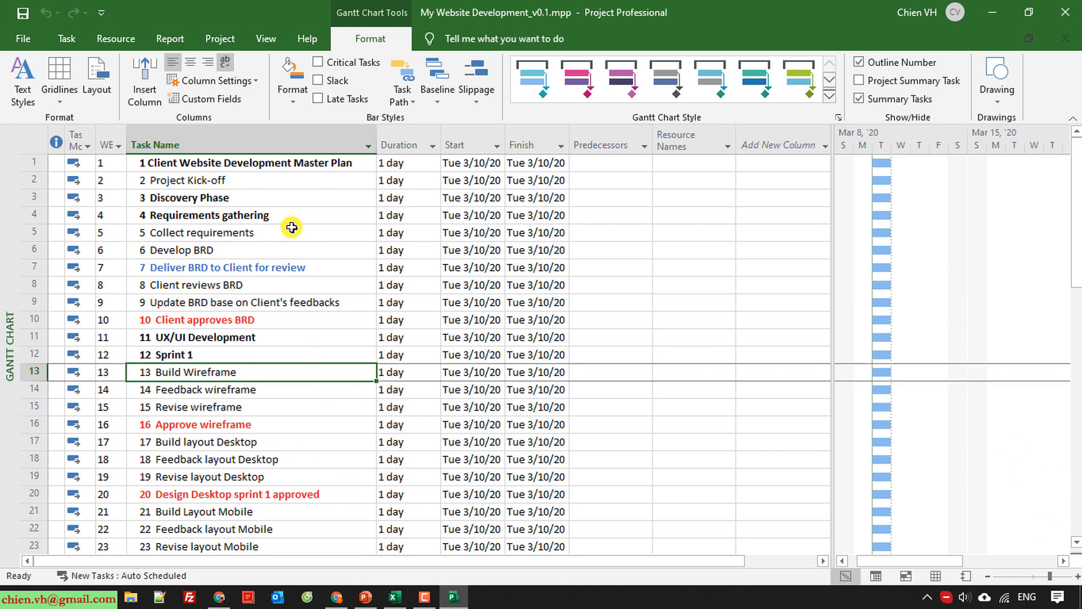
pyautogui.click(186, 162)
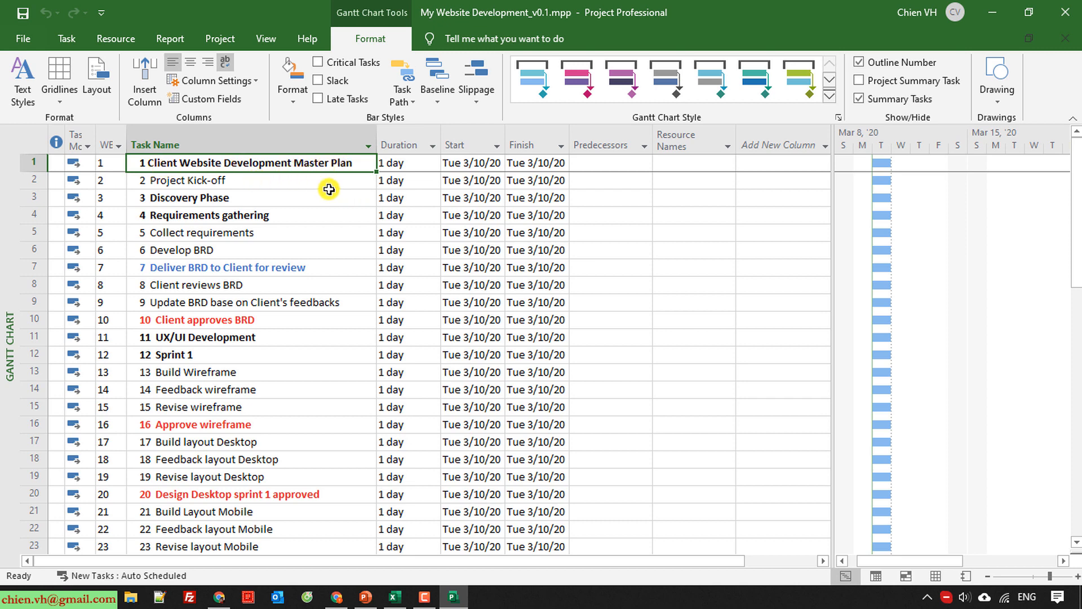
pyautogui.click(862, 82)
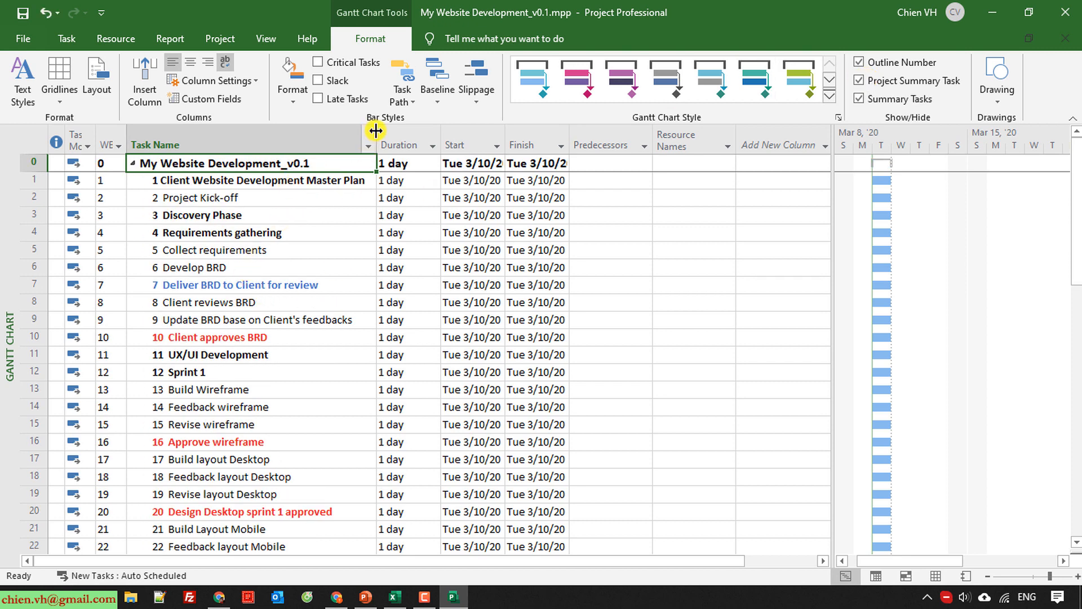
pyautogui.moveTo(376, 131); pyautogui.dragTo(386, 131)
# Delete the "Client Website Development Master Plan" task from row 1.
pyautogui.click(377, 180)
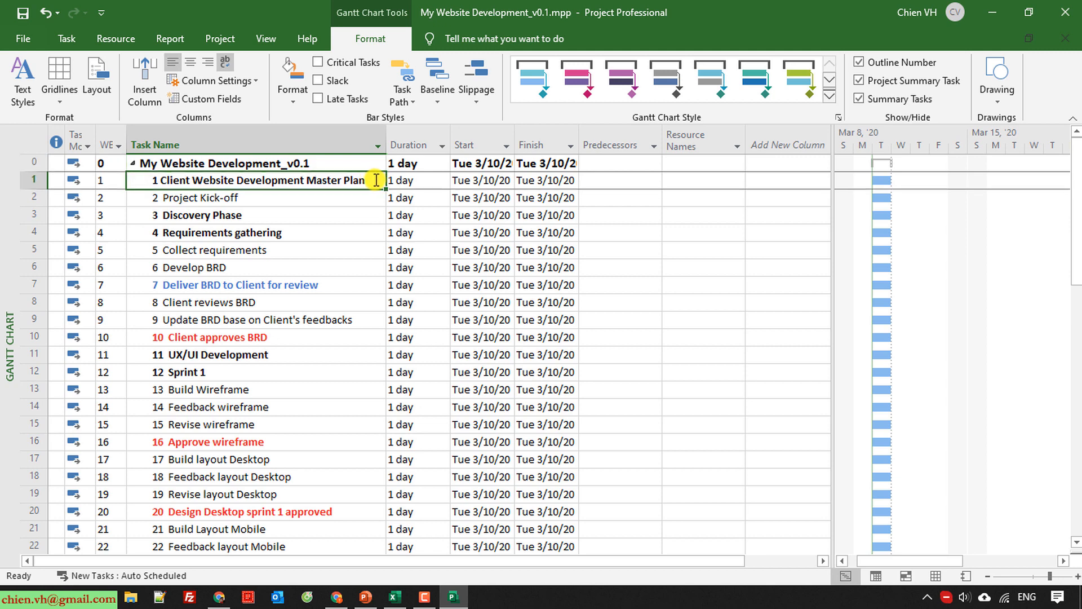
pyautogui.click(376, 180)
pyautogui.rightClick(34, 181)
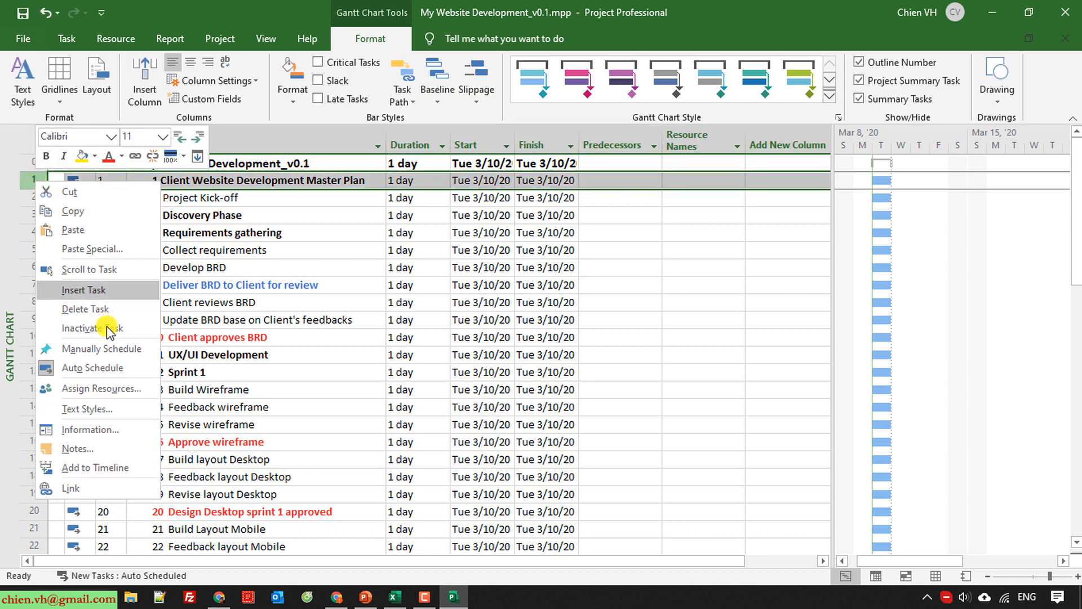
pyautogui.click(73, 308)
pyautogui.click(304, 355)
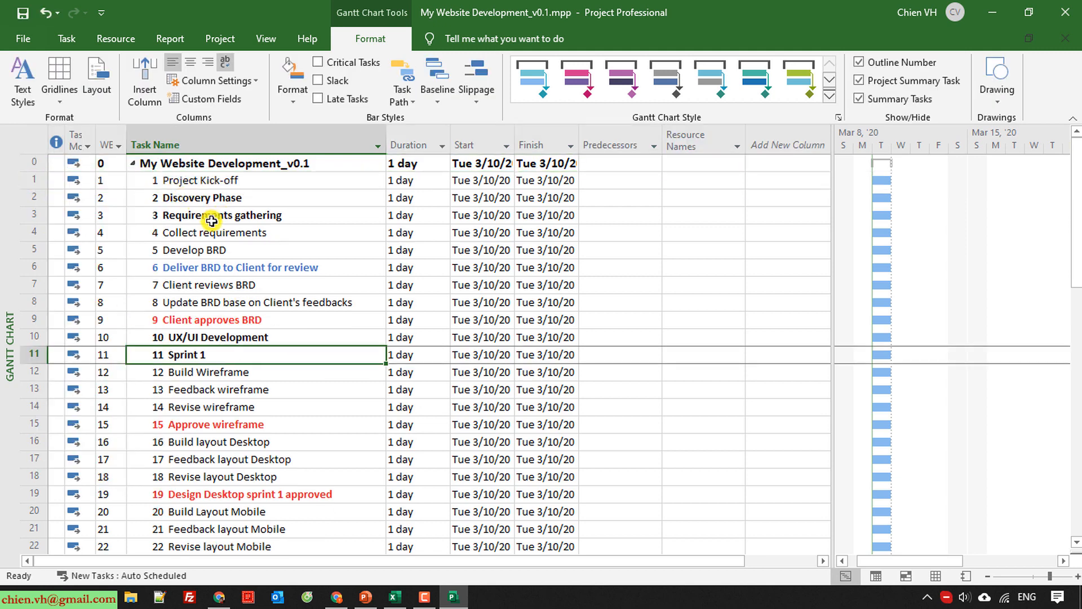
# Indent the tasks from Requirements gathering through Client approves BRD one level so they become subtasks of Discovery Phase.
pyautogui.click(234, 182)
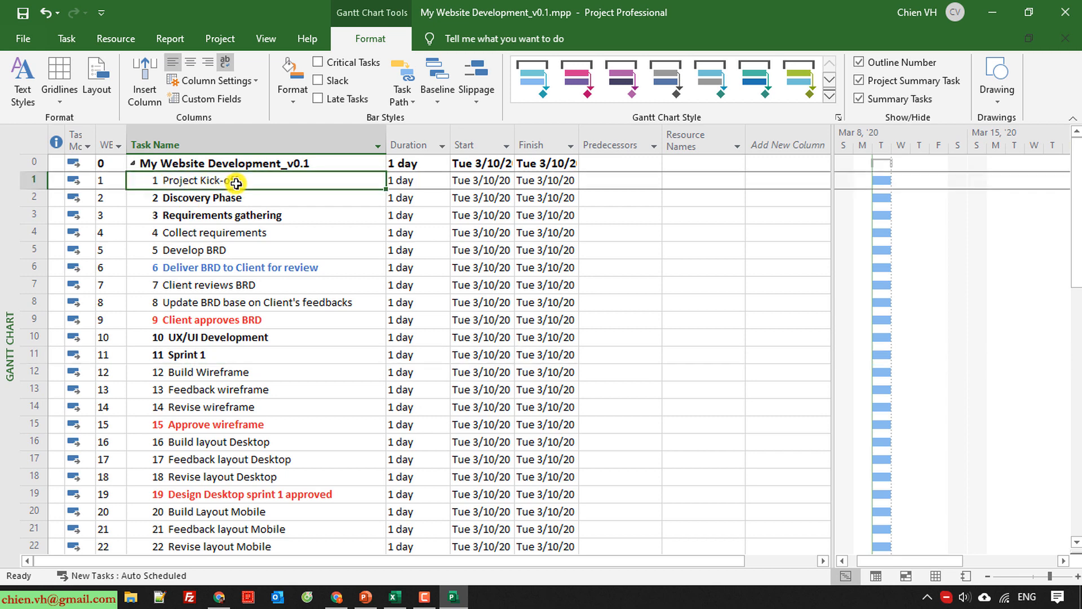
pyautogui.click(213, 200)
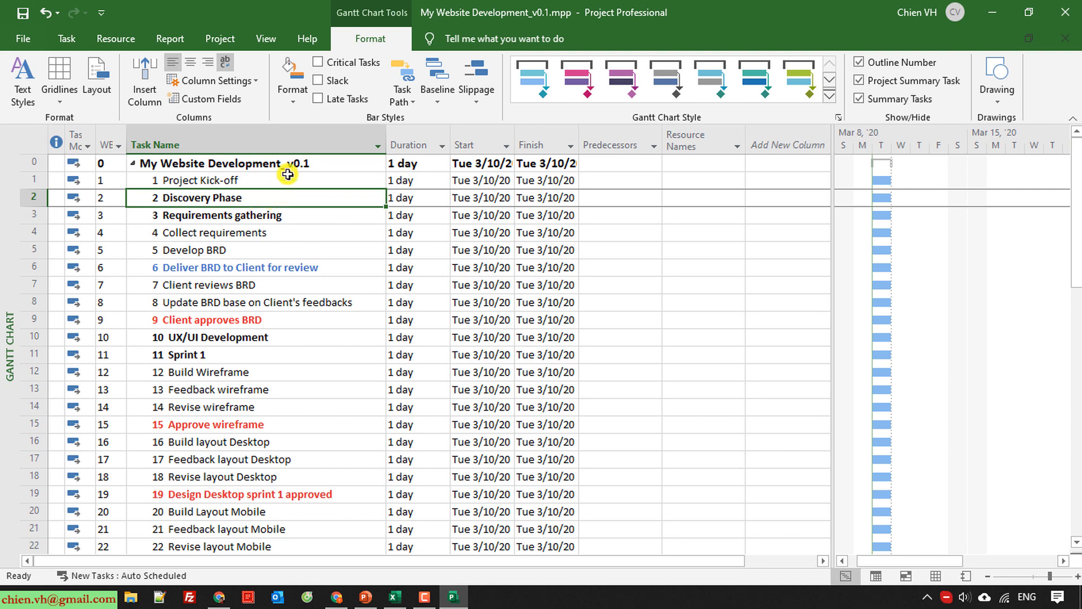
pyautogui.click(114, 40)
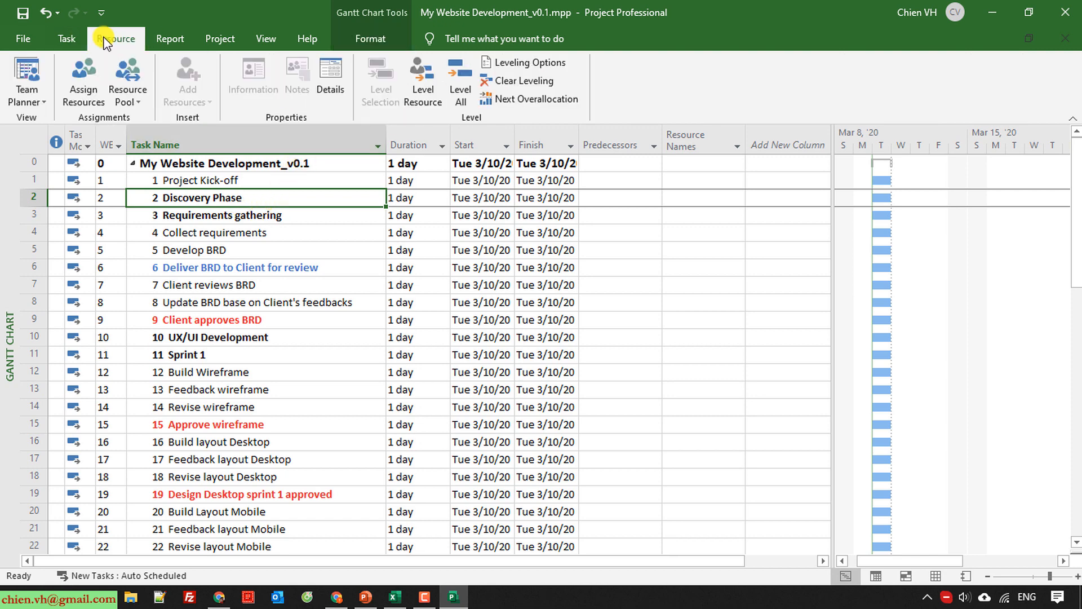
pyautogui.click(66, 39)
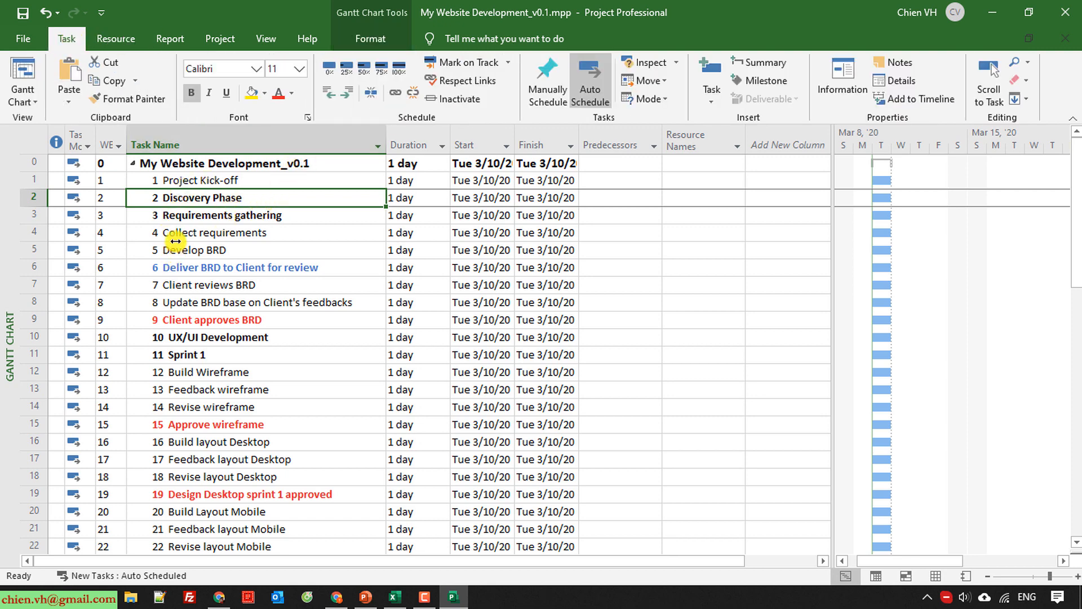
pyautogui.click(185, 223)
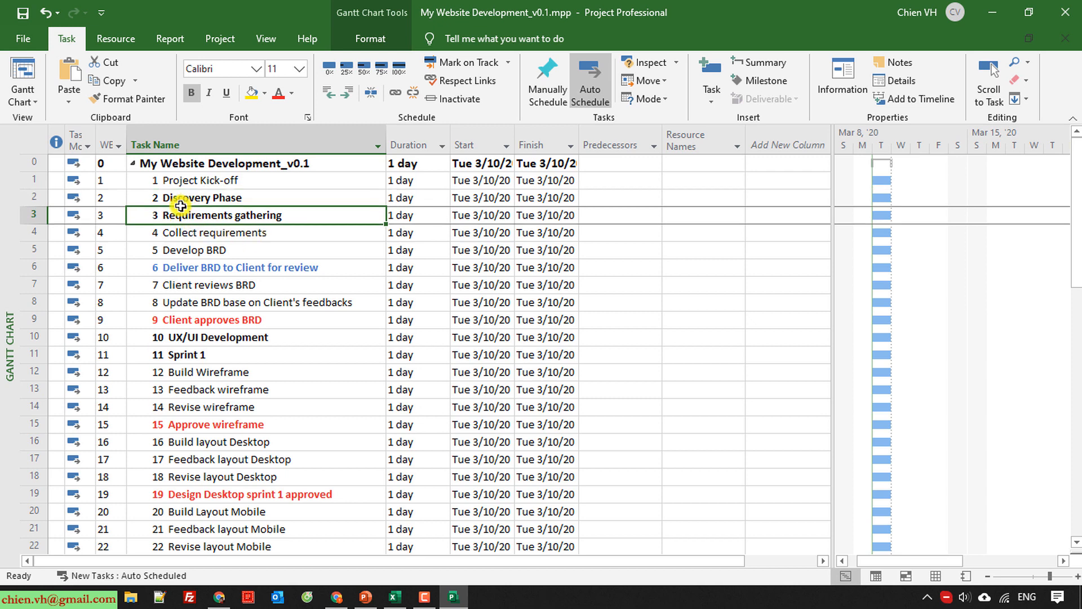
pyautogui.click(347, 92)
pyautogui.moveTo(196, 239); pyautogui.dragTo(213, 317)
pyautogui.click(348, 92)
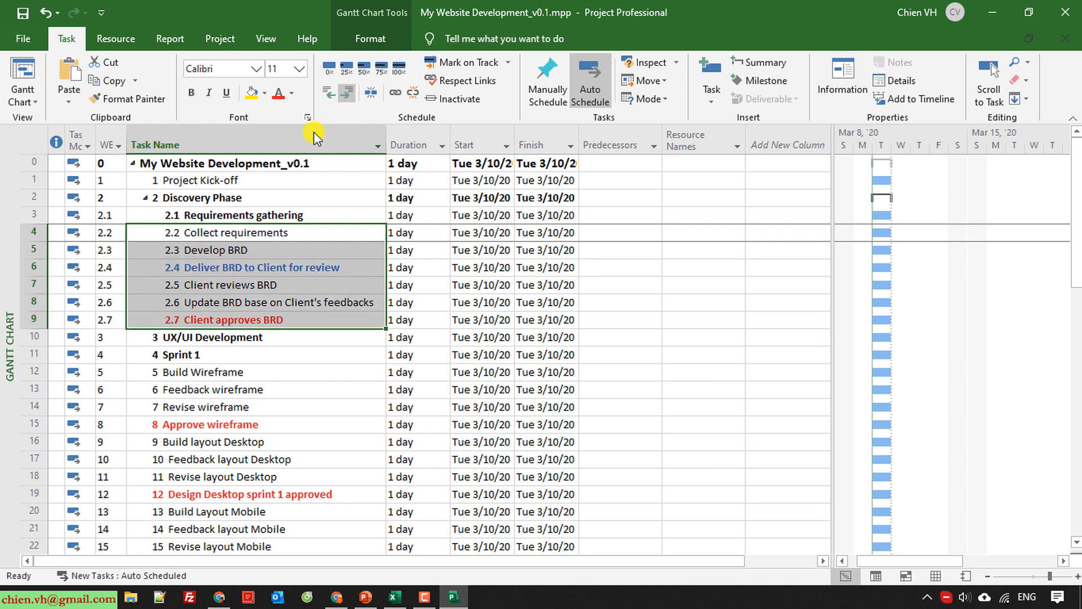
# Indent UX/UI Development one level under Discovery Phase and Sprint 1 two levels, making Sprint 1 a subtask of UX/UI Development.
pyautogui.click(181, 337)
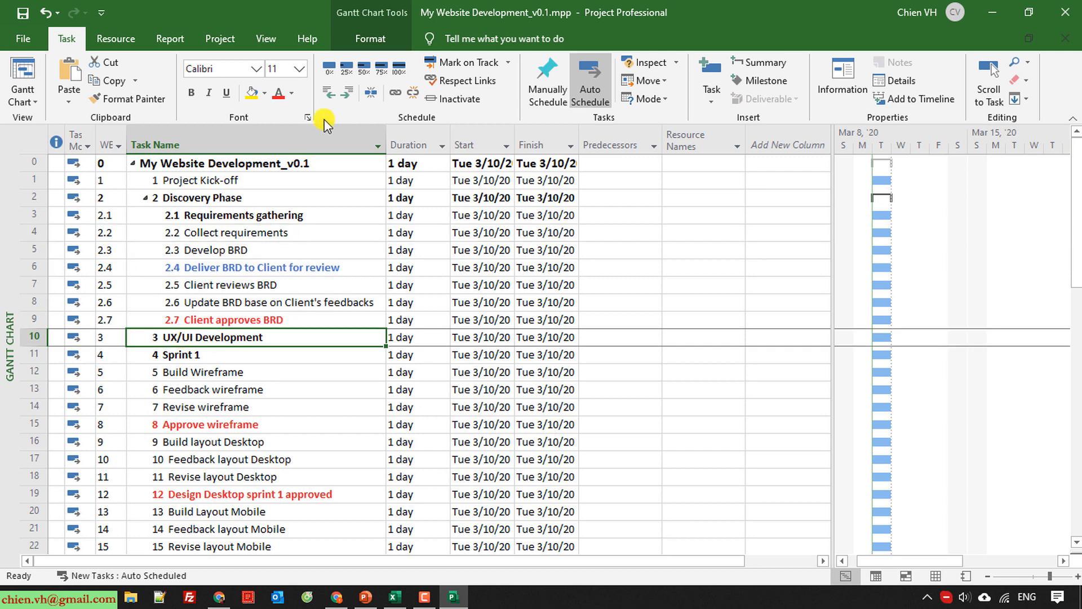
pyautogui.click(349, 93)
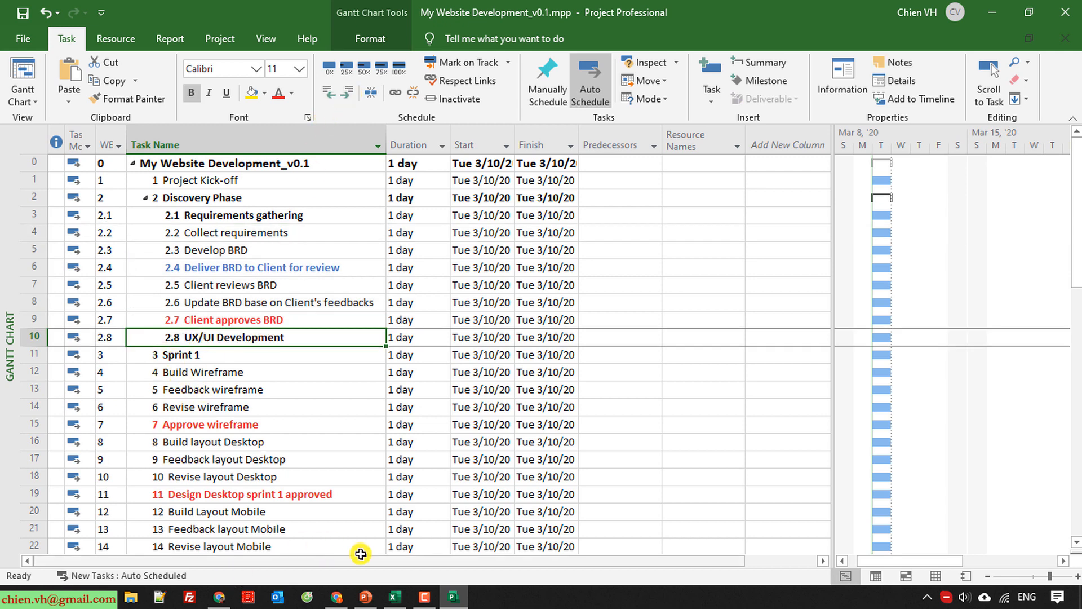
pyautogui.click(187, 355)
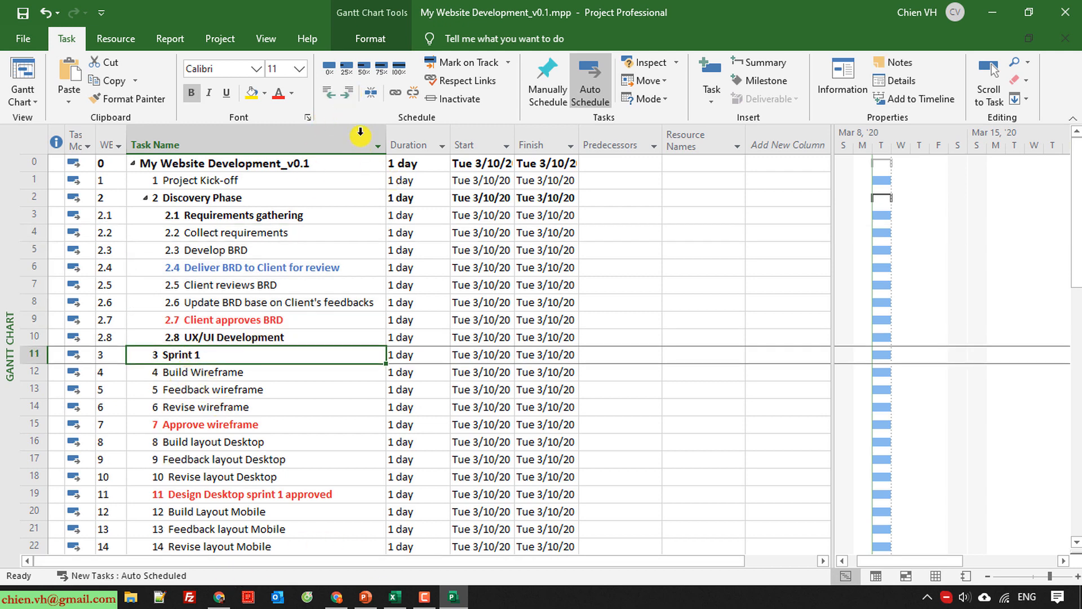
pyautogui.click(349, 92)
pyautogui.click(349, 92)
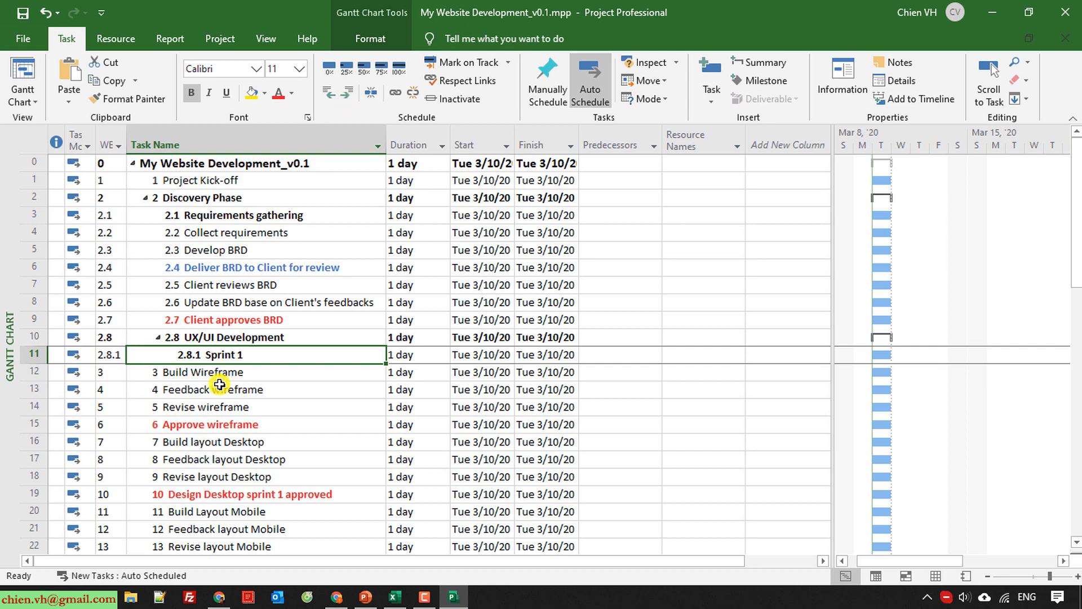
# Make the tasks from Build Wireframe through Design Mobile sprint 1 approved subtasks of Sprint 1 under UX/UI Development.
pyautogui.scroll(-1, 325, 437)
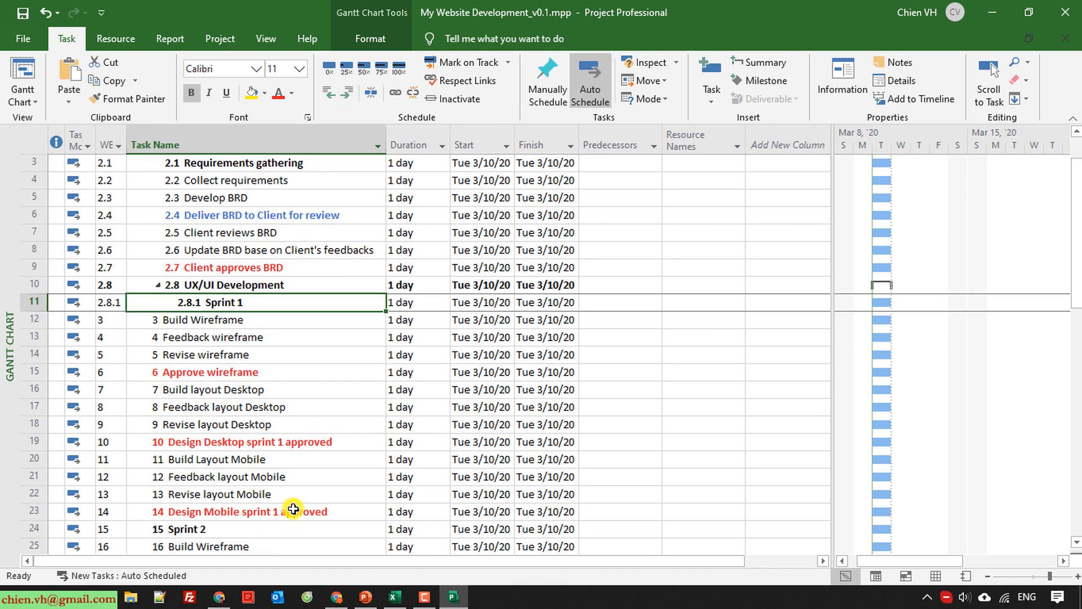
pyautogui.moveTo(290, 511); pyautogui.dragTo(269, 316)
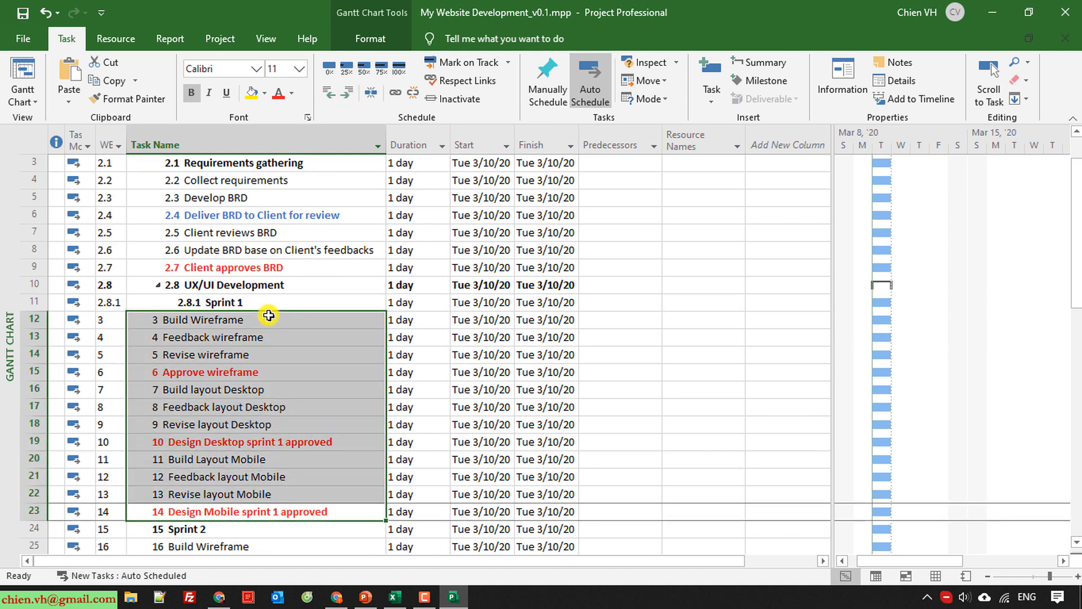
pyautogui.click(349, 93)
pyautogui.click(351, 92)
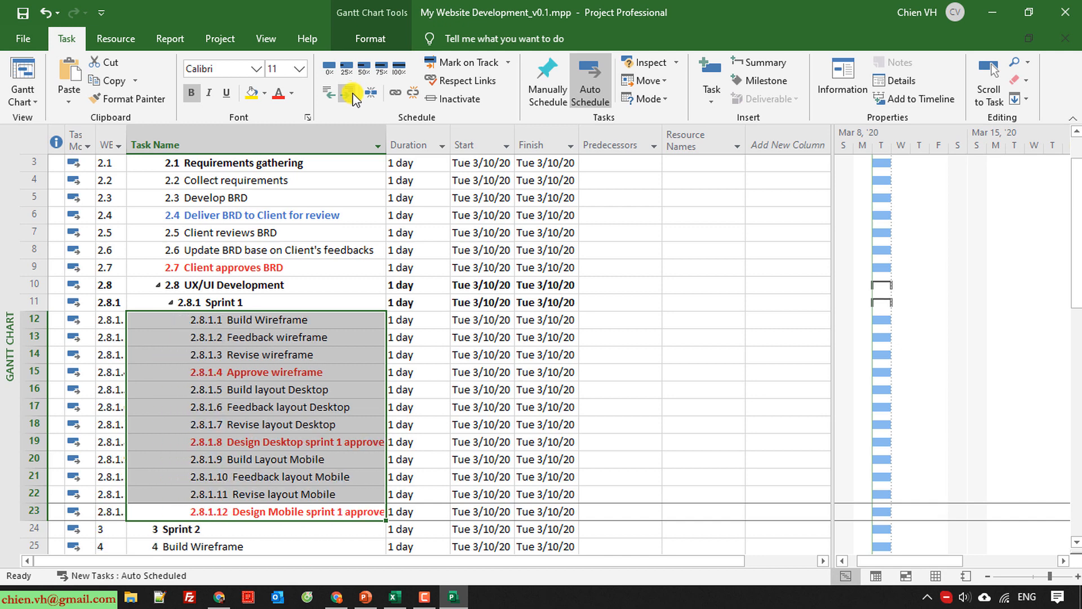
# Widen the WBS column so the full four-level codes fit.
pyautogui.click(265, 361)
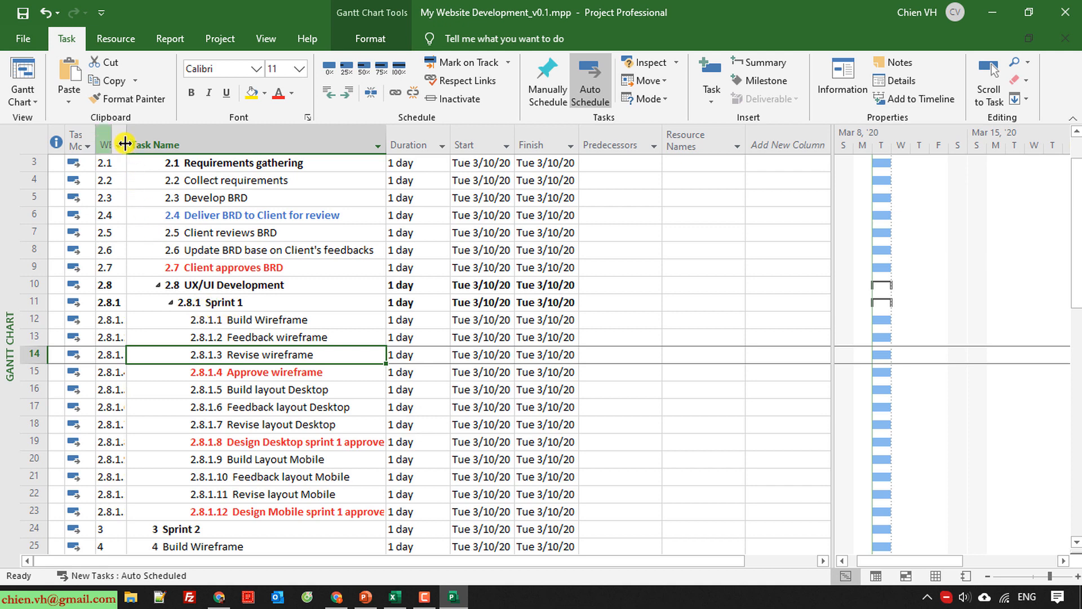
pyautogui.click(147, 145)
pyautogui.moveTo(146, 144); pyautogui.dragTo(141, 145)
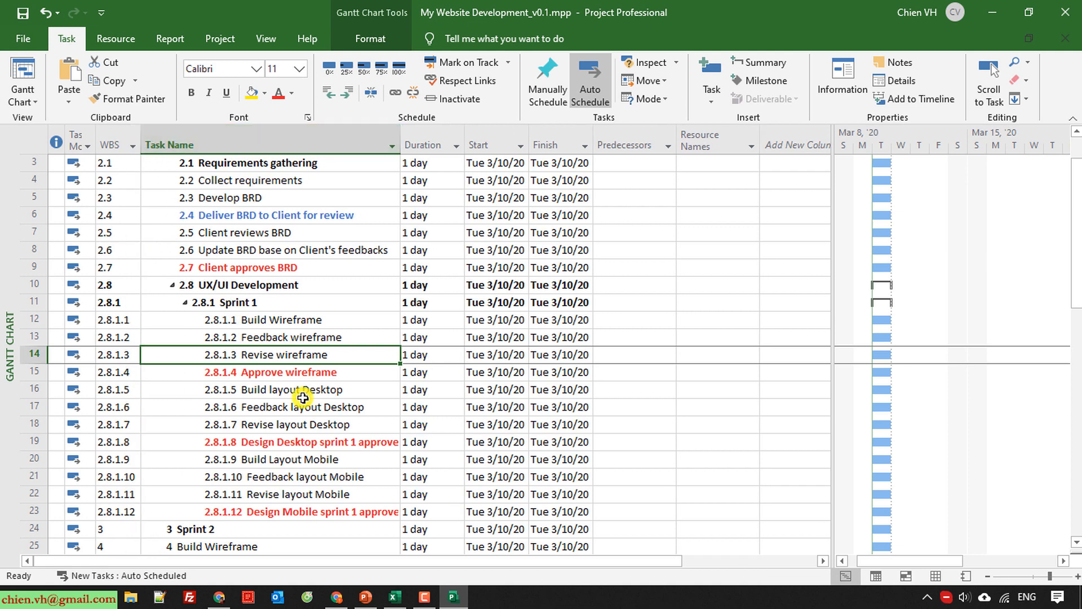
# Indent Sprint 2 two levels so it sits under UX/UI Development at the same level as Sprint 1.
pyautogui.scroll(-2, 306, 414)
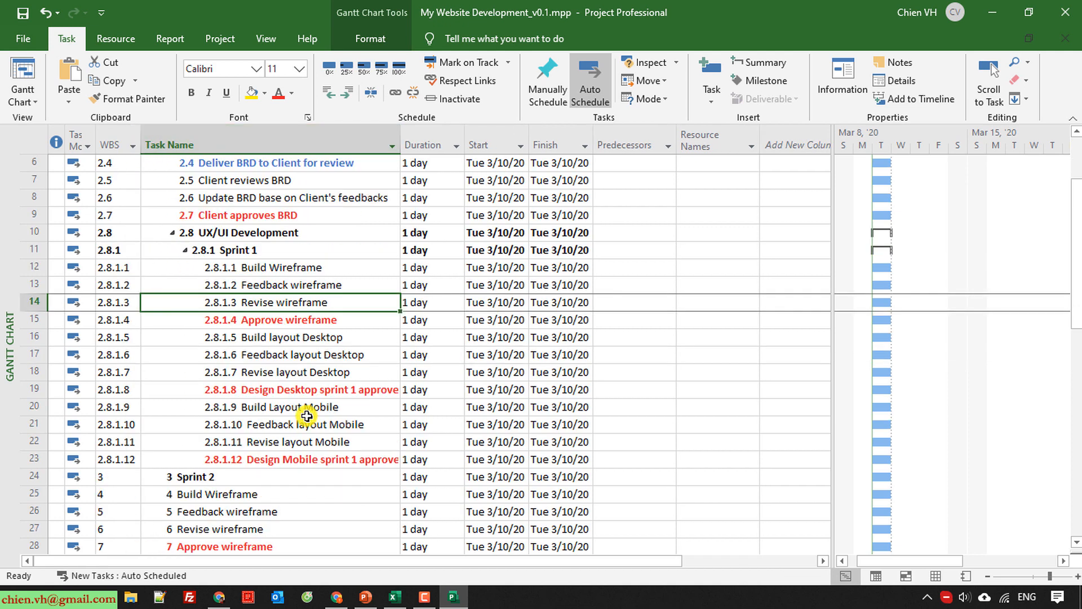
pyautogui.click(212, 420)
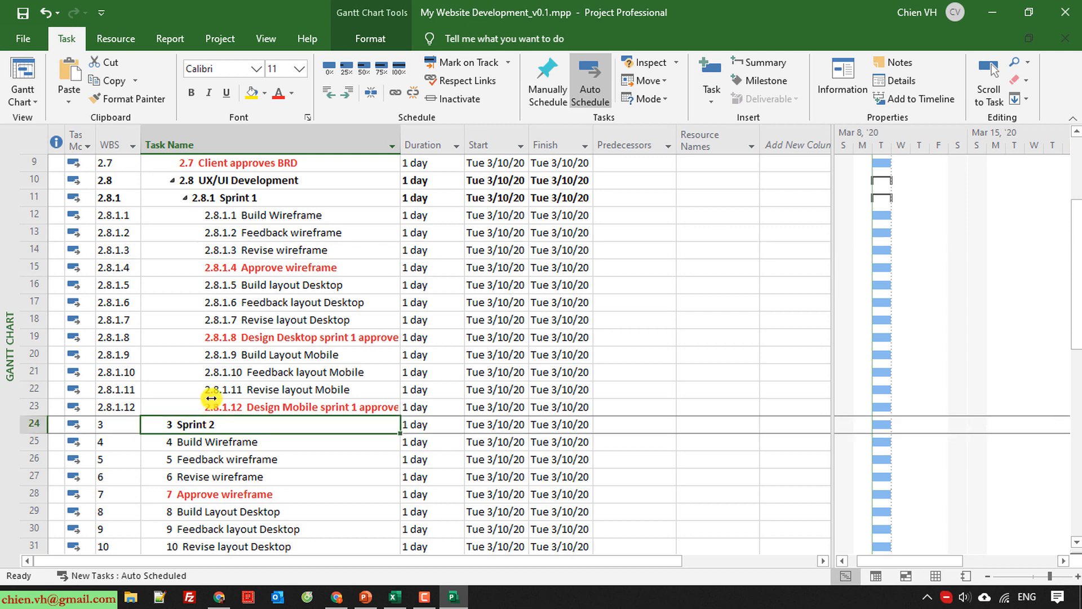
pyautogui.click(353, 94)
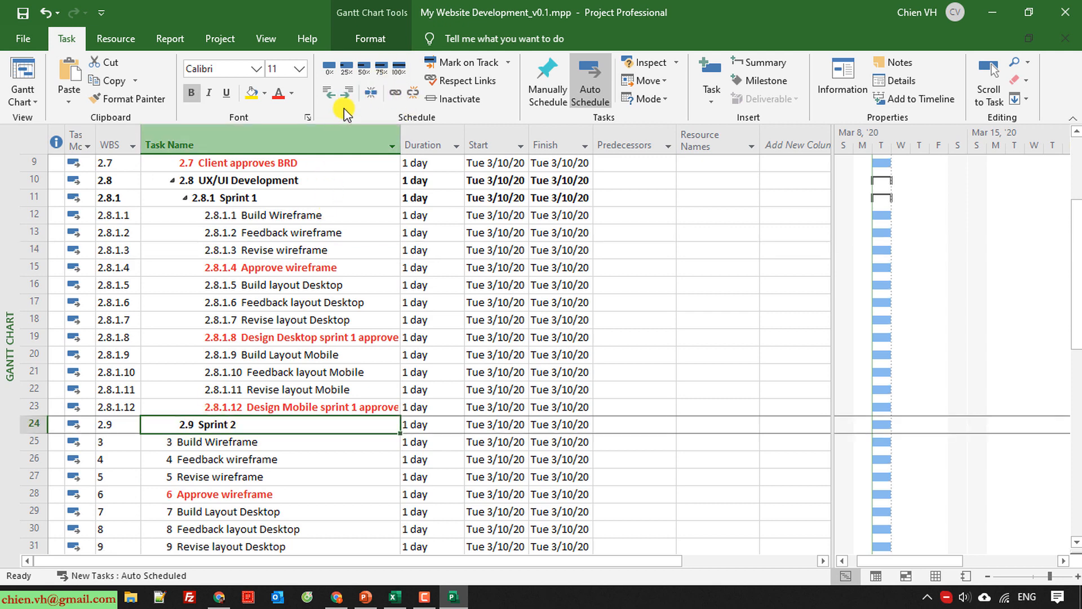
pyautogui.click(347, 92)
# Indent the tasks from Build Wireframe through Design Mobile sprint 2 approved so they become subtasks of Sprint 2.
pyautogui.scroll(-4, 308, 353)
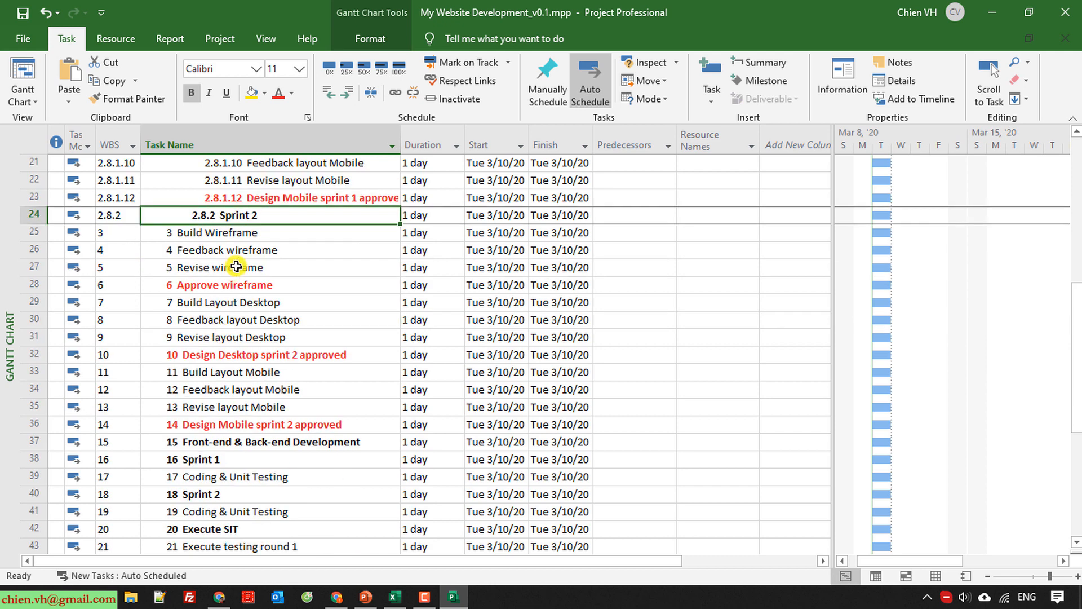
pyautogui.click(228, 232)
pyautogui.moveTo(244, 331); pyautogui.dragTo(302, 423)
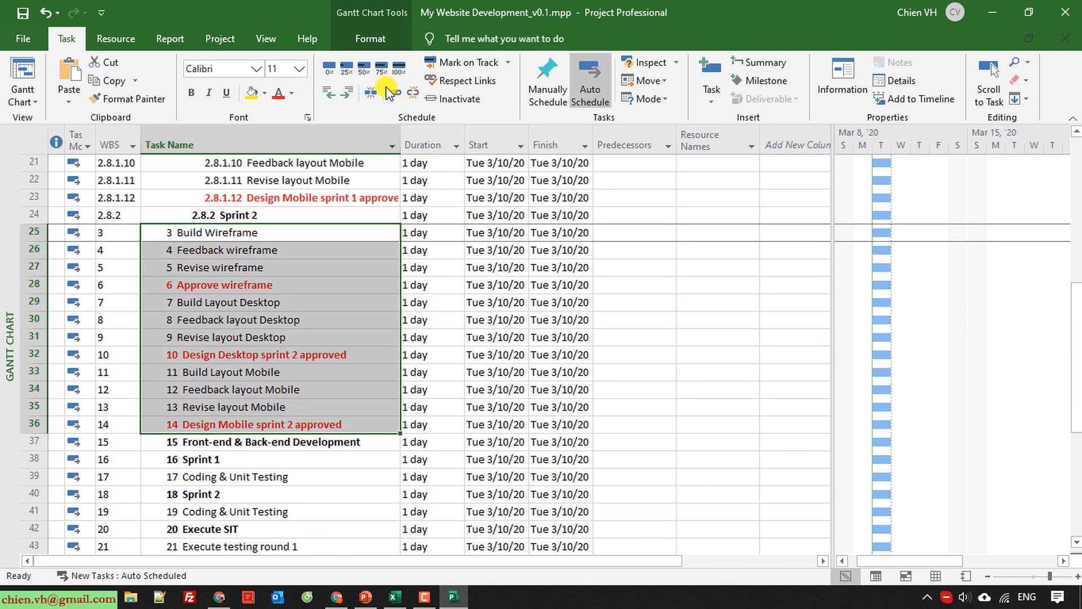
pyautogui.click(346, 92)
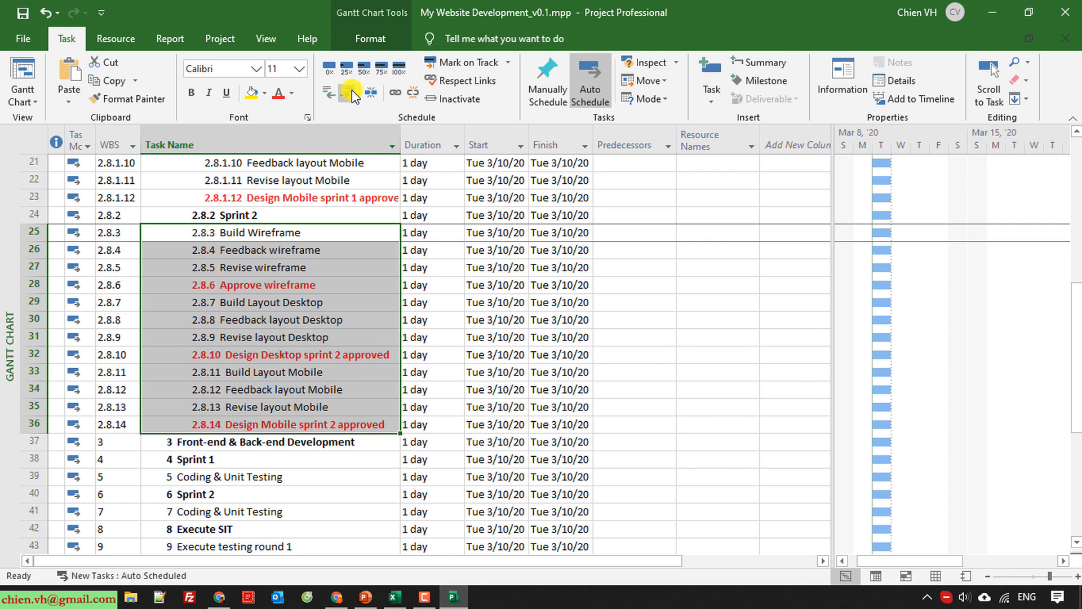
pyautogui.click(352, 90)
# Collapse the UX/UI Development and Discovery Phase summary tasks.
pyautogui.scroll(4, 304, 306)
pyautogui.scroll(3, 305, 306)
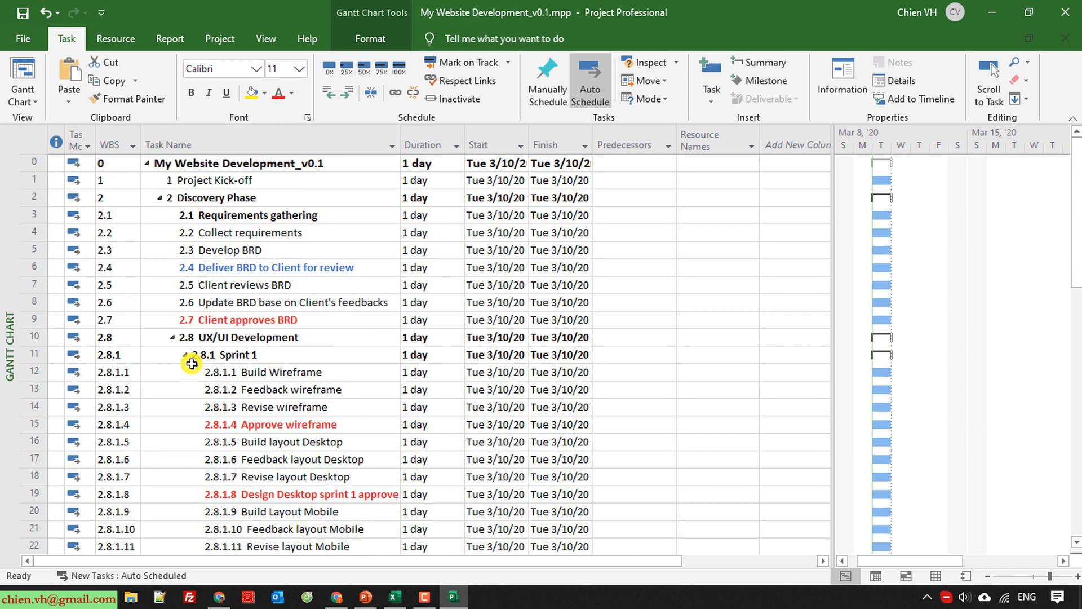
pyautogui.click(175, 339)
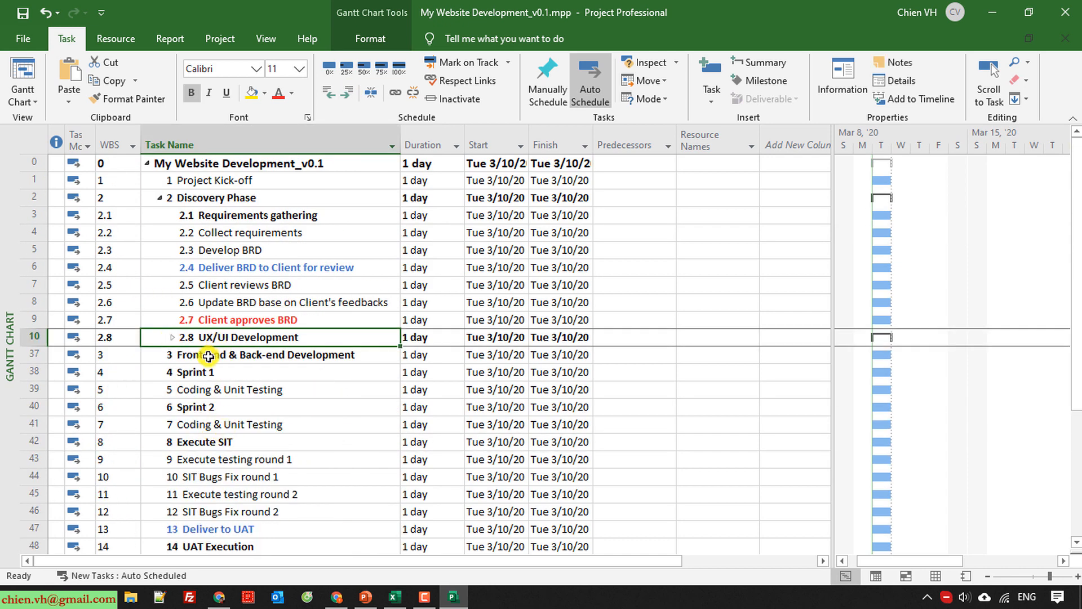
pyautogui.click(158, 198)
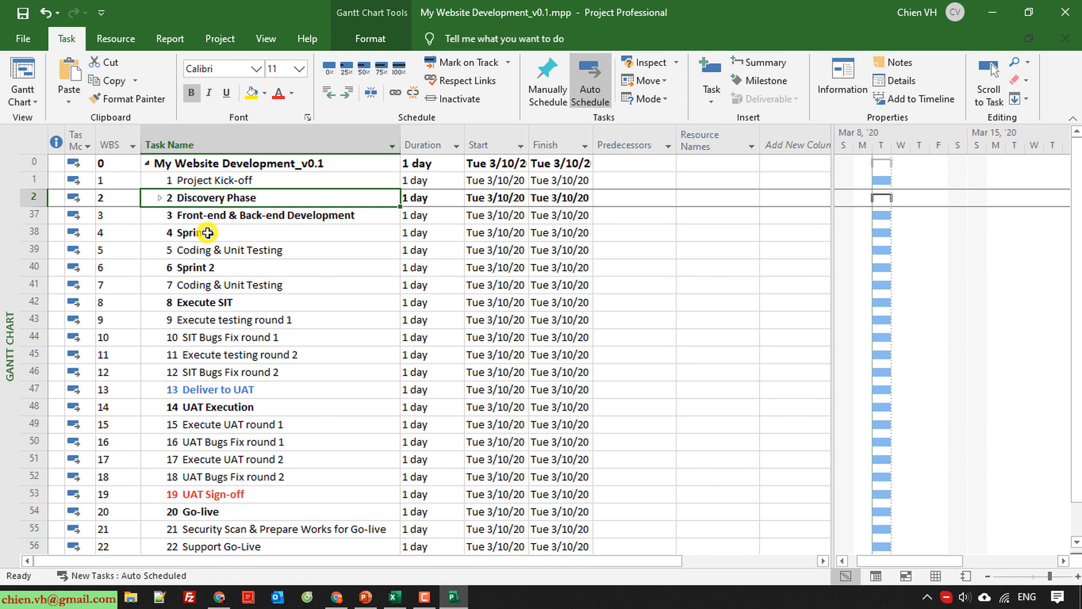
# Check the sprint structure in the Excel task list and indent Sprint 1 one level under Front-end & Back-end Development in Project.
pyautogui.click(395, 597)
pyautogui.scroll(14, 210, 435)
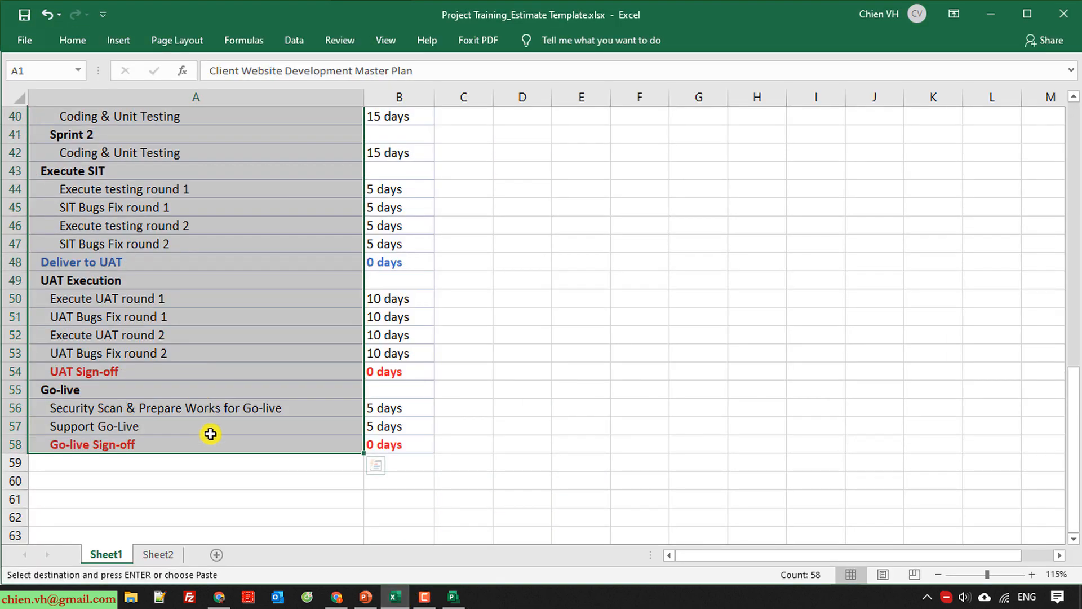
pyautogui.click(632, 338)
pyautogui.scroll(1, 594, 363)
pyautogui.scroll(-7, 340, 377)
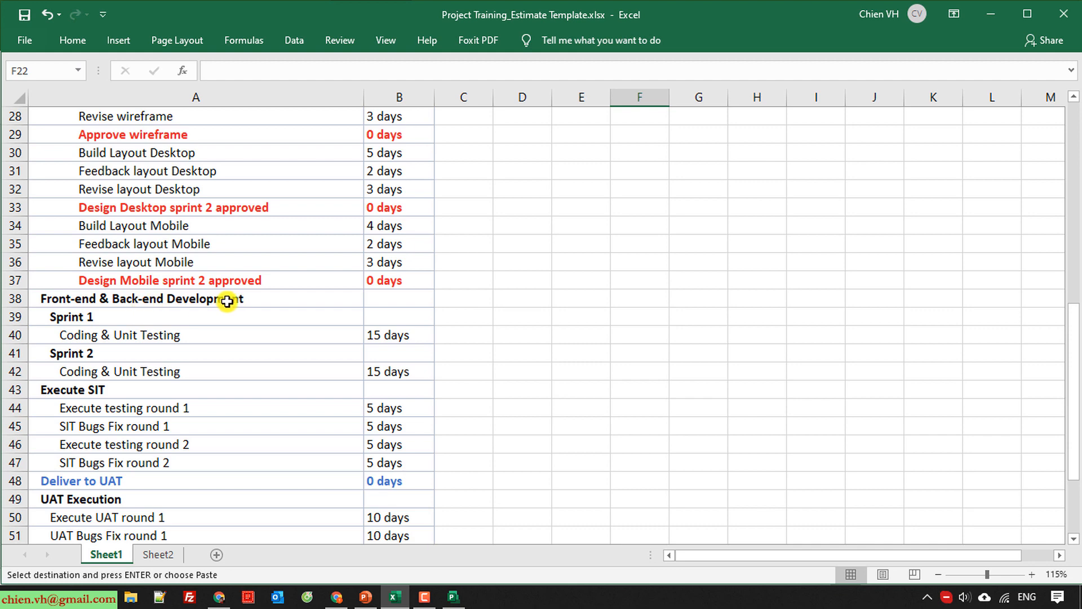
pyautogui.click(88, 320)
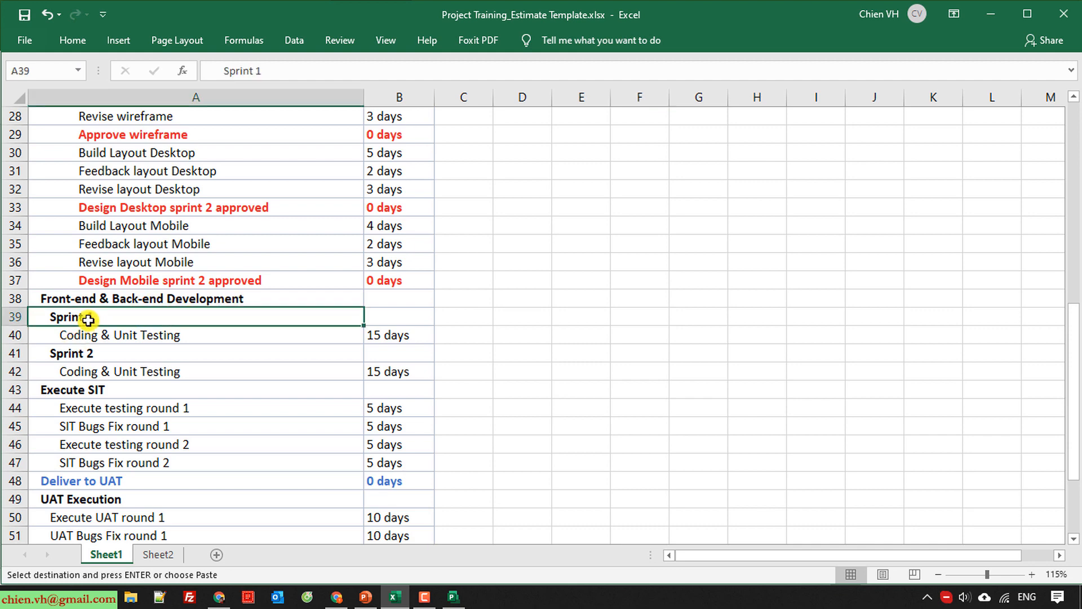
pyautogui.click(97, 355)
pyautogui.hotkey('alt', 'Tab')
pyautogui.click(208, 235)
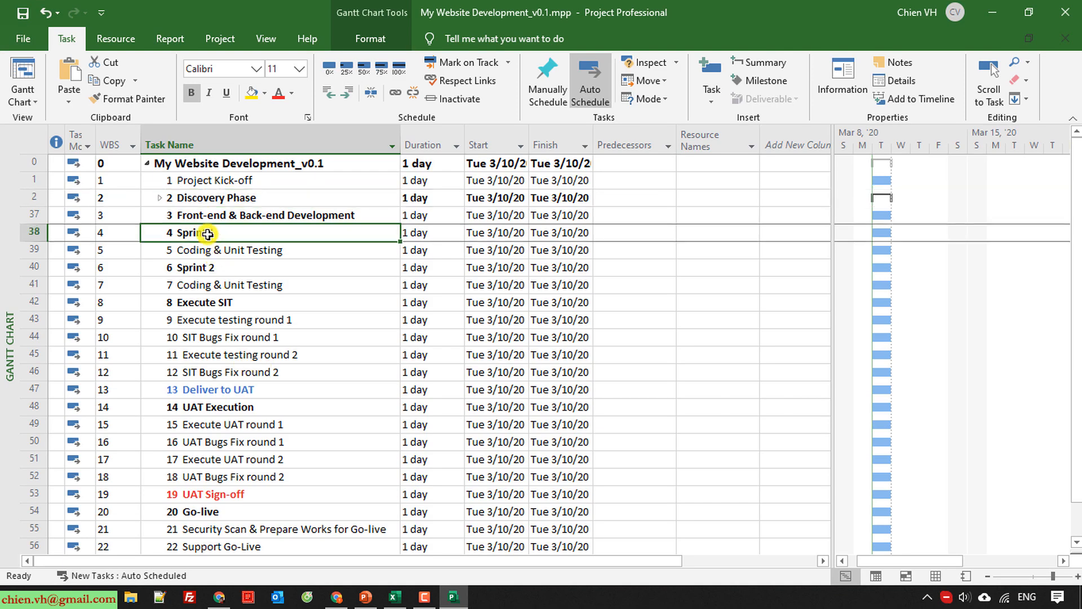
pyautogui.click(348, 91)
# Indent the Coding & Unit Testing task below Sprint 1 two levels so it becomes a subtask of Sprint 1.
pyautogui.click(245, 256)
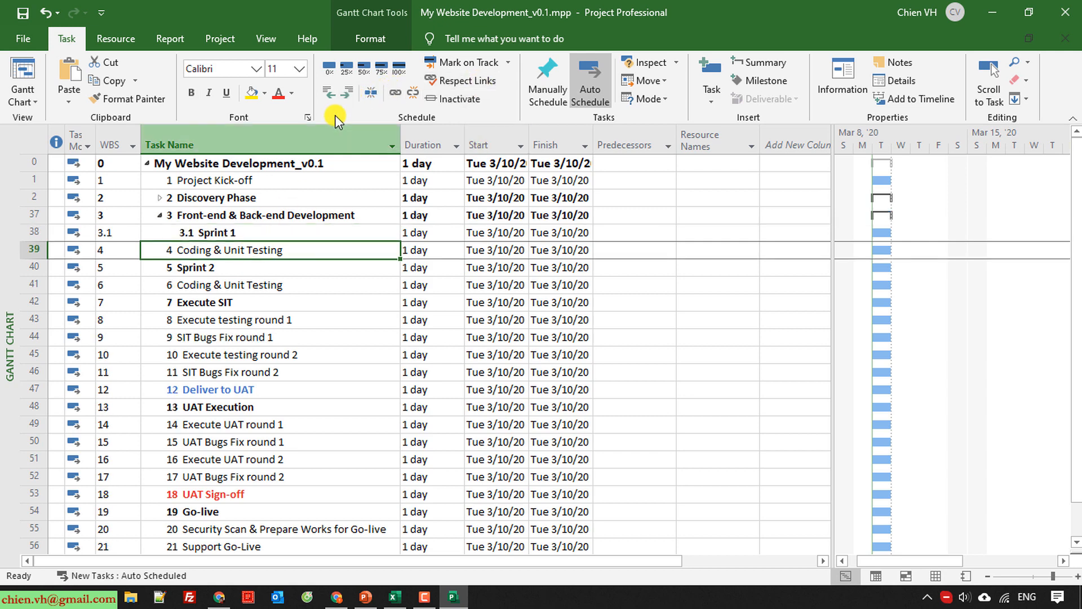
pyautogui.click(348, 92)
pyautogui.click(348, 91)
# Indent Sprint 2 under Front-end & Back-end Development and make its Coding & Unit Testing task a subtask of Sprint 2.
pyautogui.moveTo(225, 270); pyautogui.dragTo(224, 286)
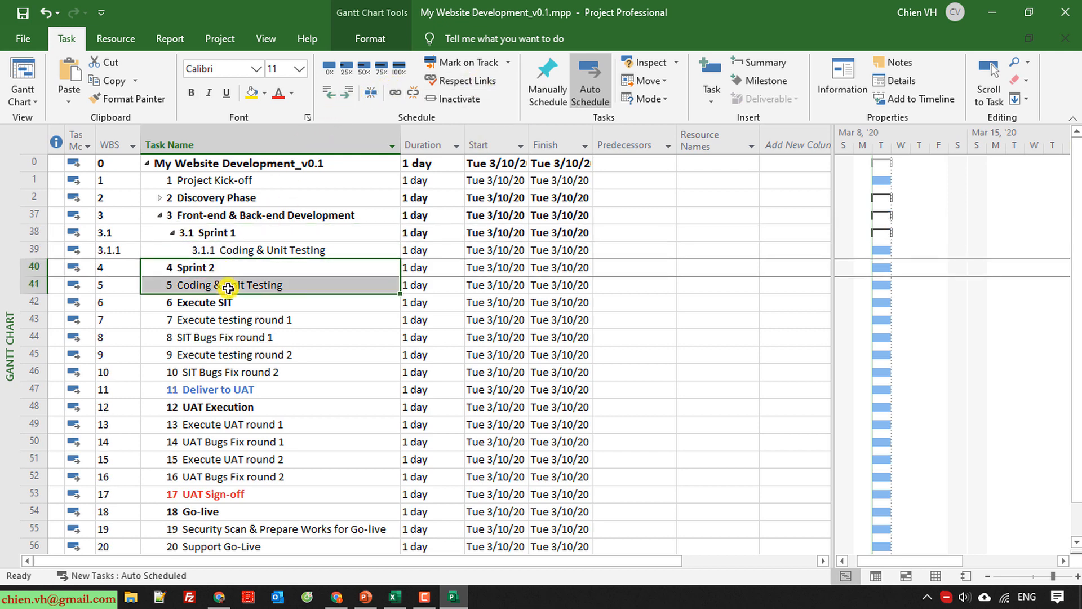
pyautogui.click(348, 91)
pyautogui.click(254, 287)
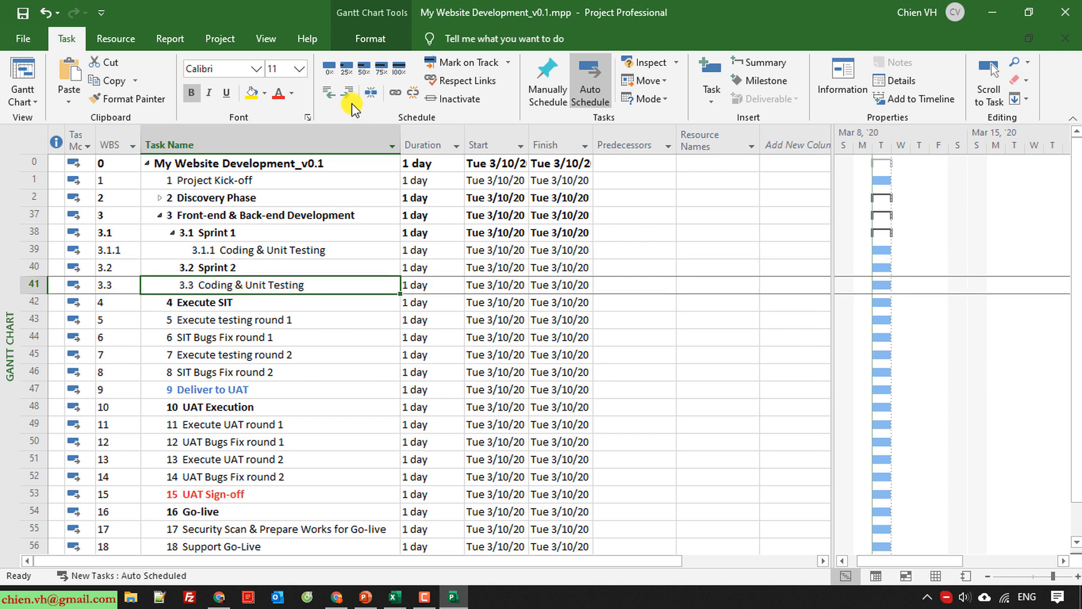
pyautogui.click(347, 92)
# Following the Excel list, indent Execute testing round 1 through SIT Bugs Fix round 2 as subtasks of Execute SIT.
pyautogui.hotkey('alt', 'Tab')
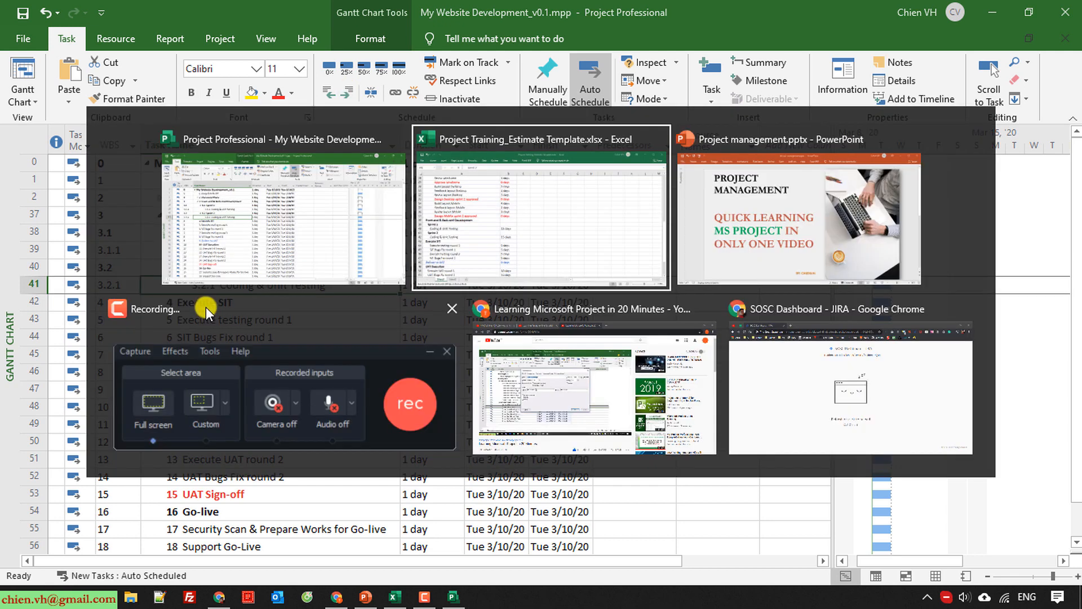
pyautogui.click(90, 390)
pyautogui.hotkey('alt', 'Tab')
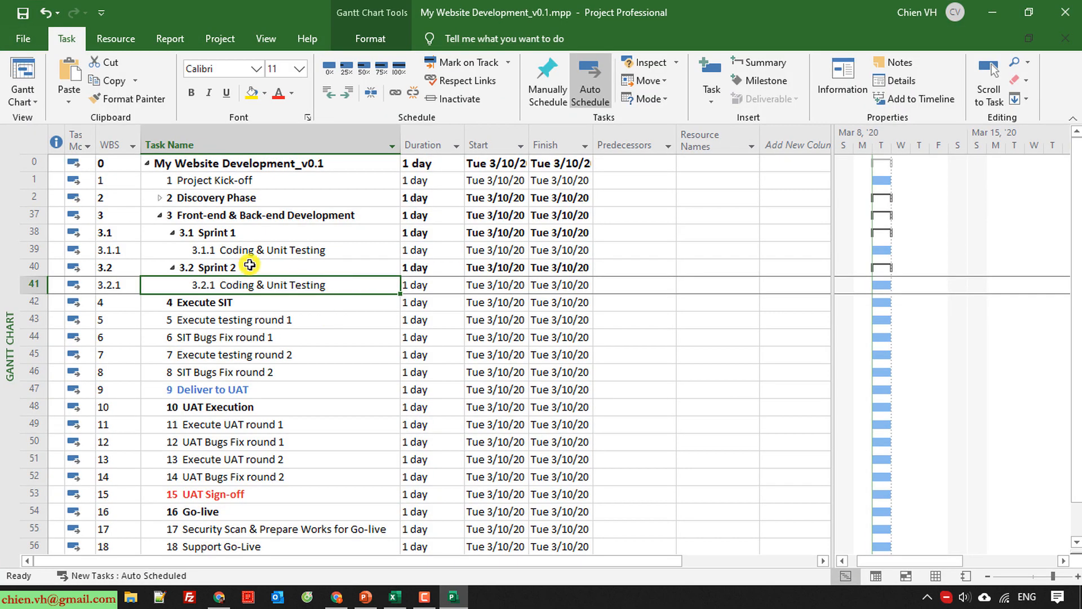
pyautogui.click(218, 320)
pyautogui.moveTo(221, 341); pyautogui.dragTo(220, 375)
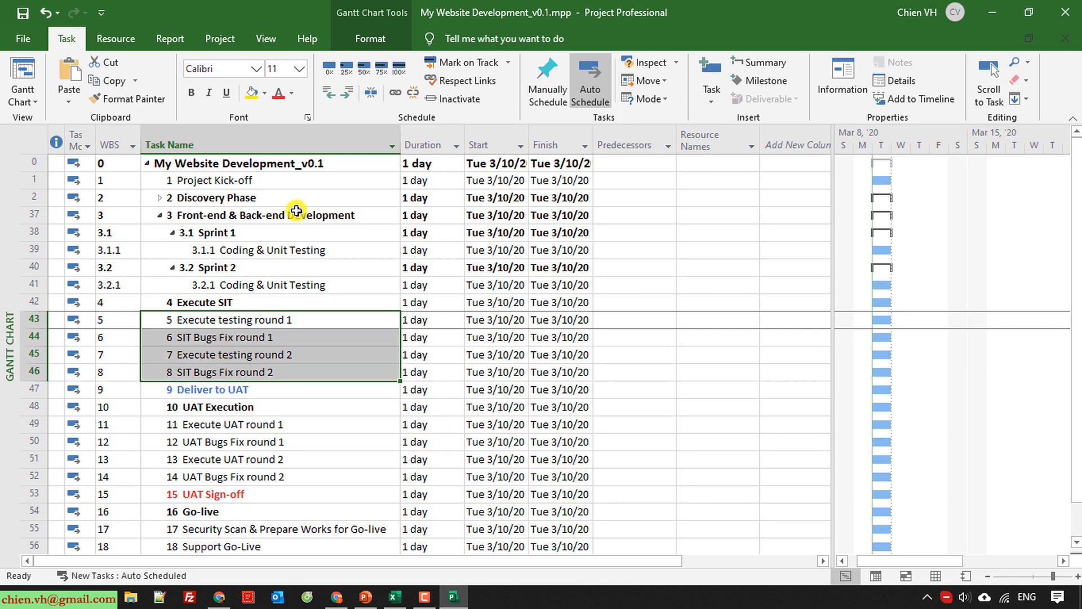
pyautogui.click(348, 91)
# Following the Excel list, keep Deliver to UAT at the top level and indent Execute UAT round 1 through UAT Sign-off under UAT Execution.
pyautogui.hotkey('alt', 'Tab')
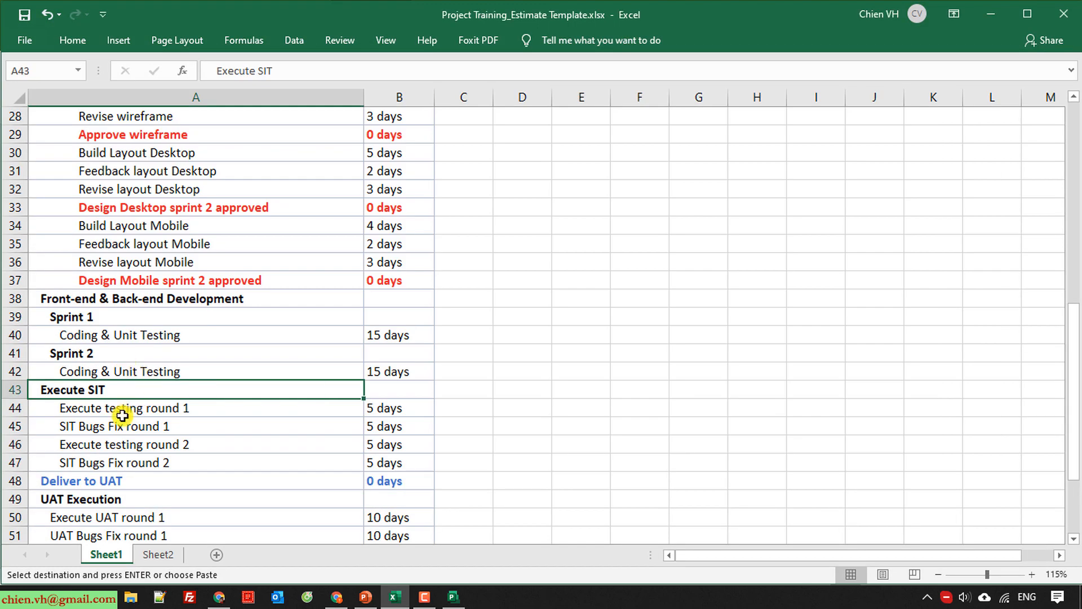
pyautogui.click(96, 480)
pyautogui.scroll(-1, 326, 398)
pyautogui.hotkey('alt', 'Tab')
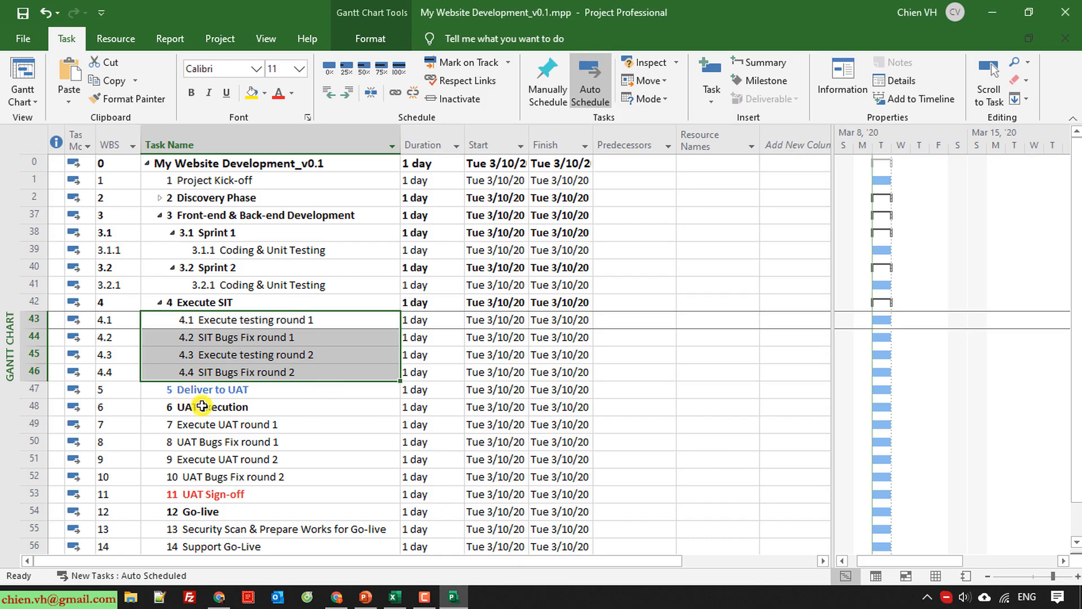
pyautogui.scroll(-1, 205, 411)
pyautogui.scroll(-1, 216, 357)
pyautogui.moveTo(213, 318); pyautogui.dragTo(220, 391)
pyautogui.click(347, 92)
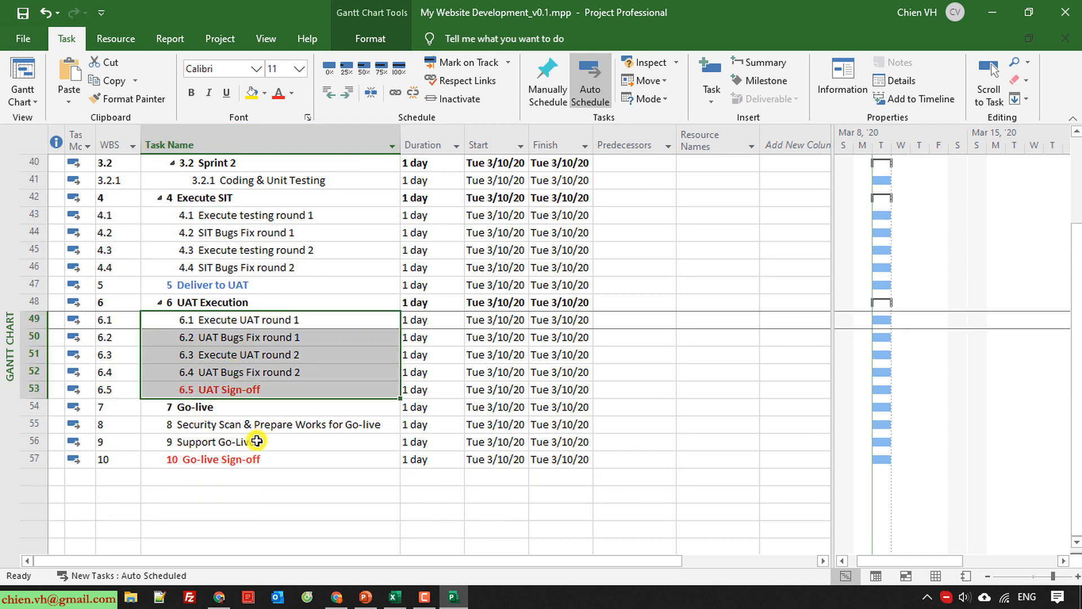
# Indent Security Scan & Prepare Works for Go-live, Support Go-Live and Go-live Sign-off as subtasks of Go-live.
pyautogui.moveTo(232, 433); pyautogui.dragTo(234, 460)
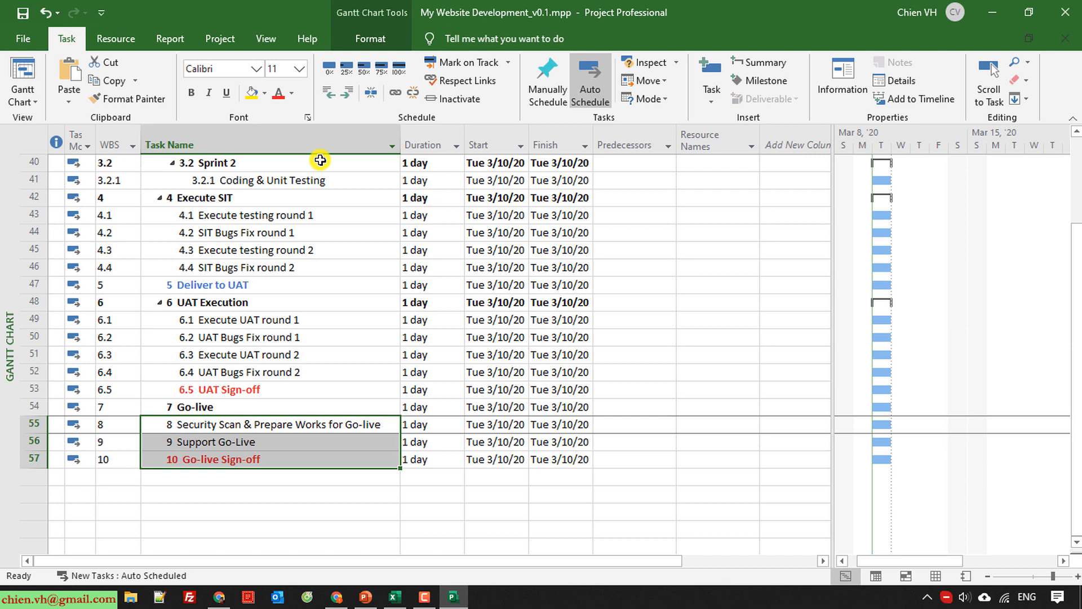
pyautogui.click(346, 91)
pyautogui.click(255, 513)
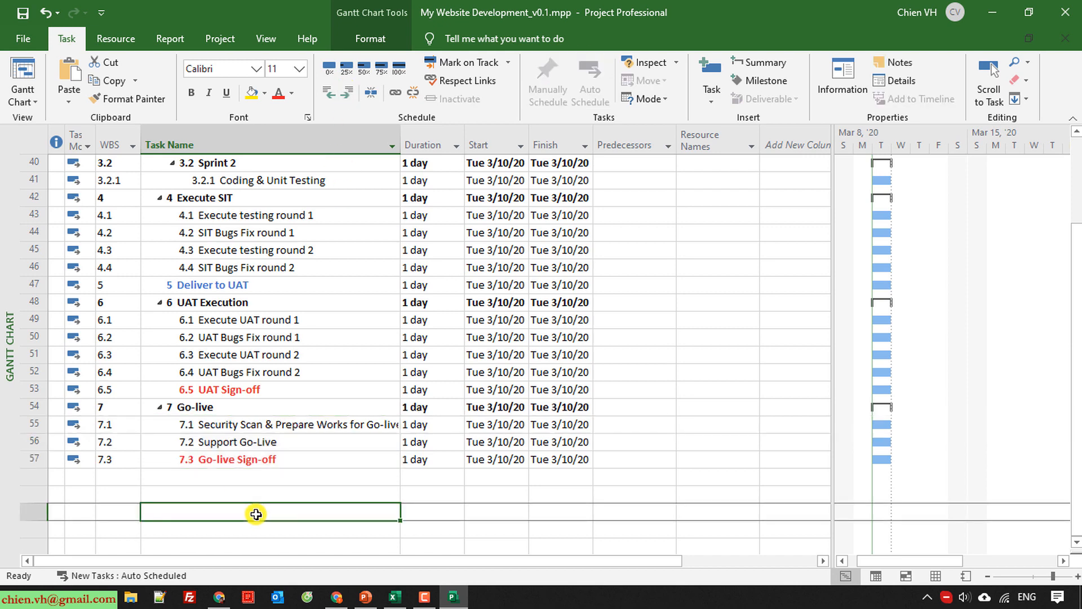
# Expand the Discovery Phase summary task and save the project file.
pyautogui.scroll(2, 255, 514)
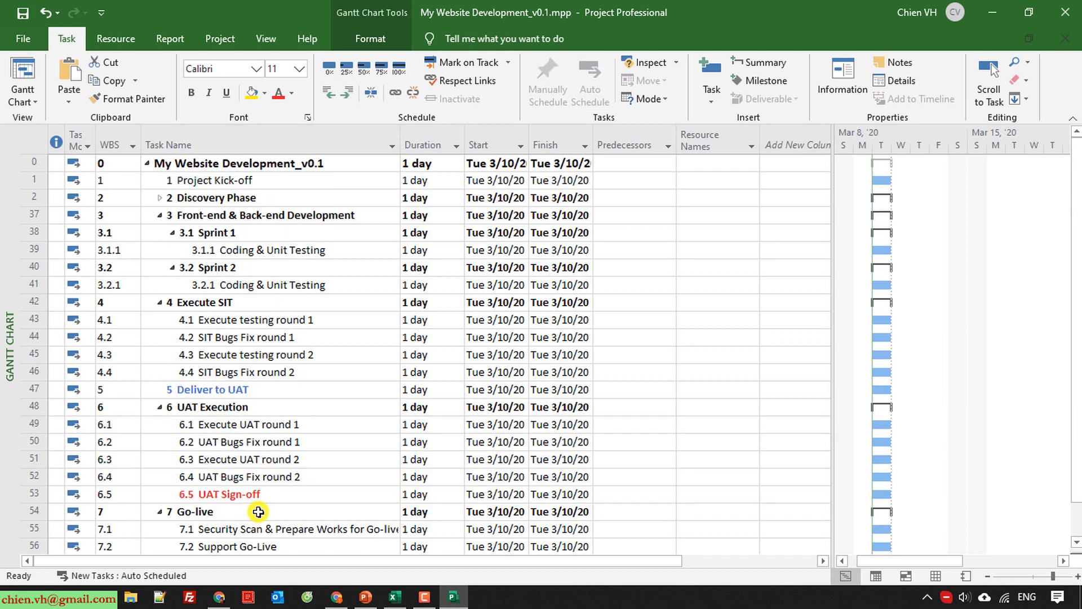
pyautogui.click(160, 197)
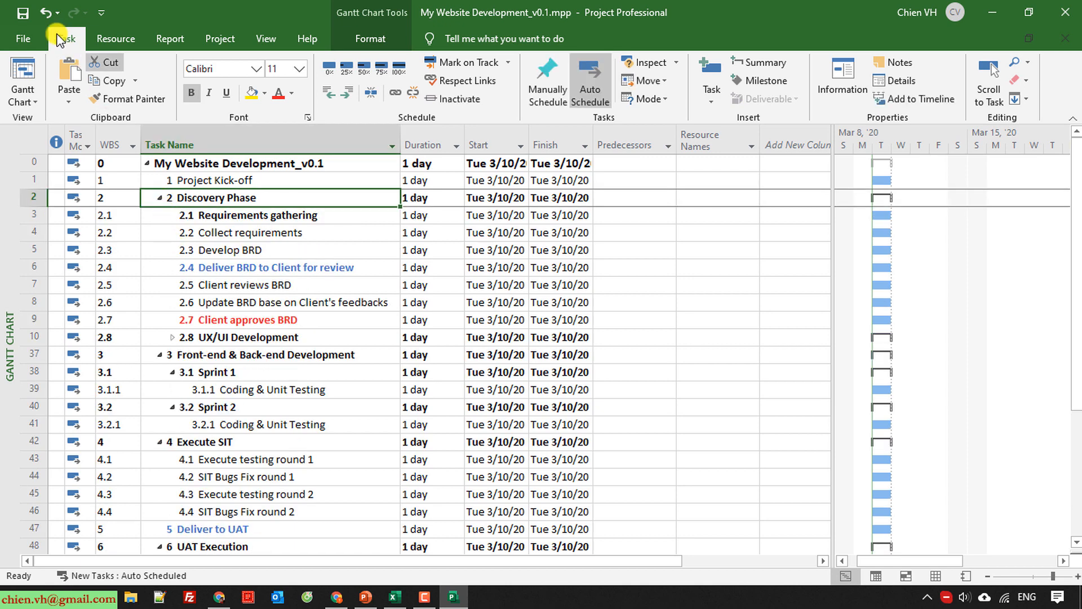
pyautogui.click(23, 13)
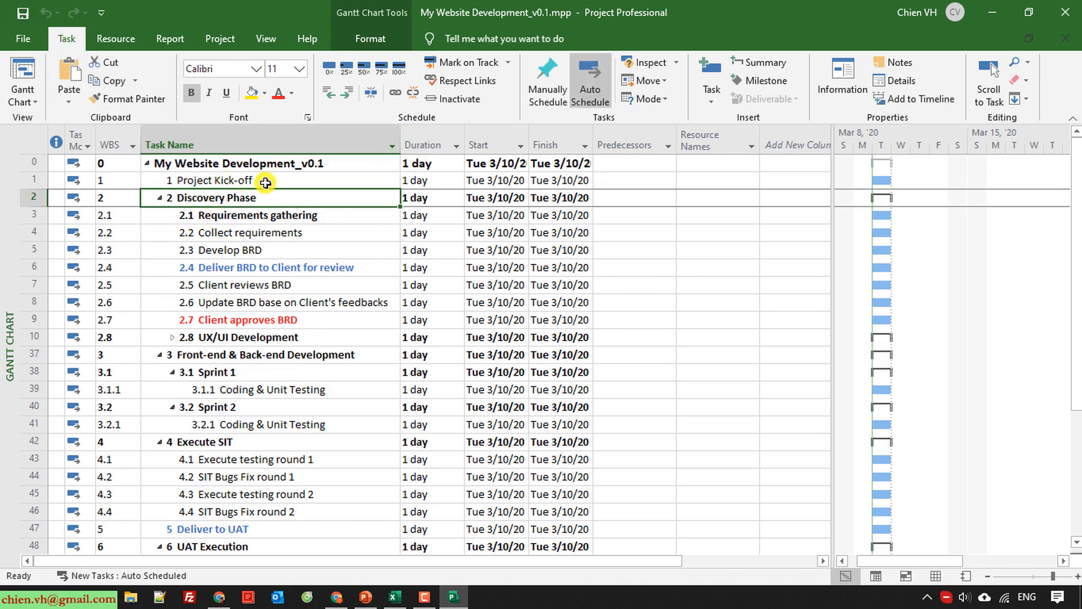
# Look up the estimates in the Excel sheet and set the duration of Project Kick-off to 0 days in Project.
pyautogui.click(395, 597)
pyautogui.scroll(12, 481, 374)
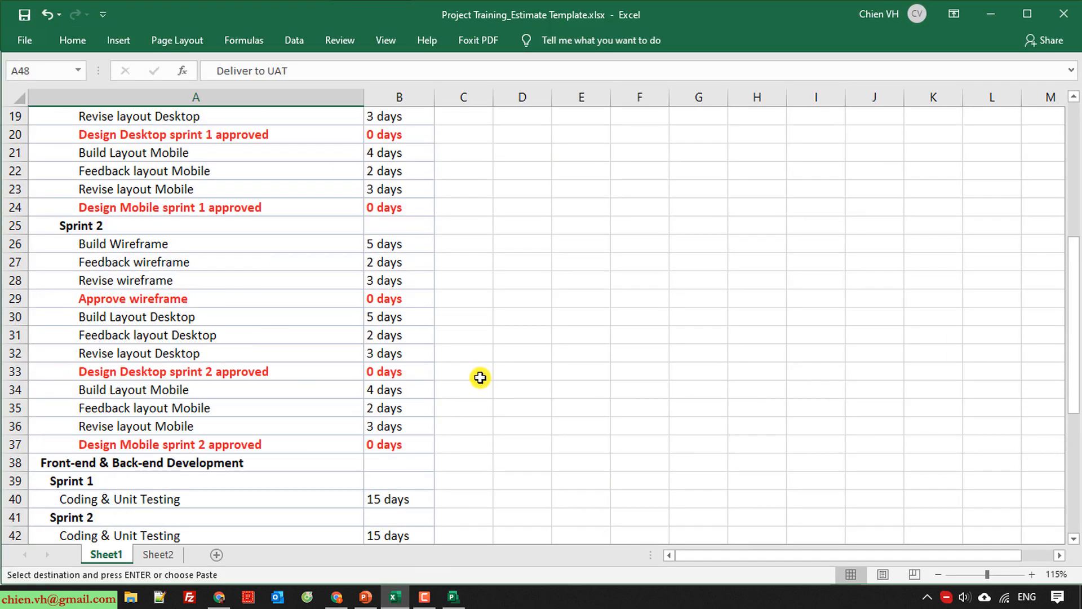
pyautogui.hotkey('alt', 'Tab')
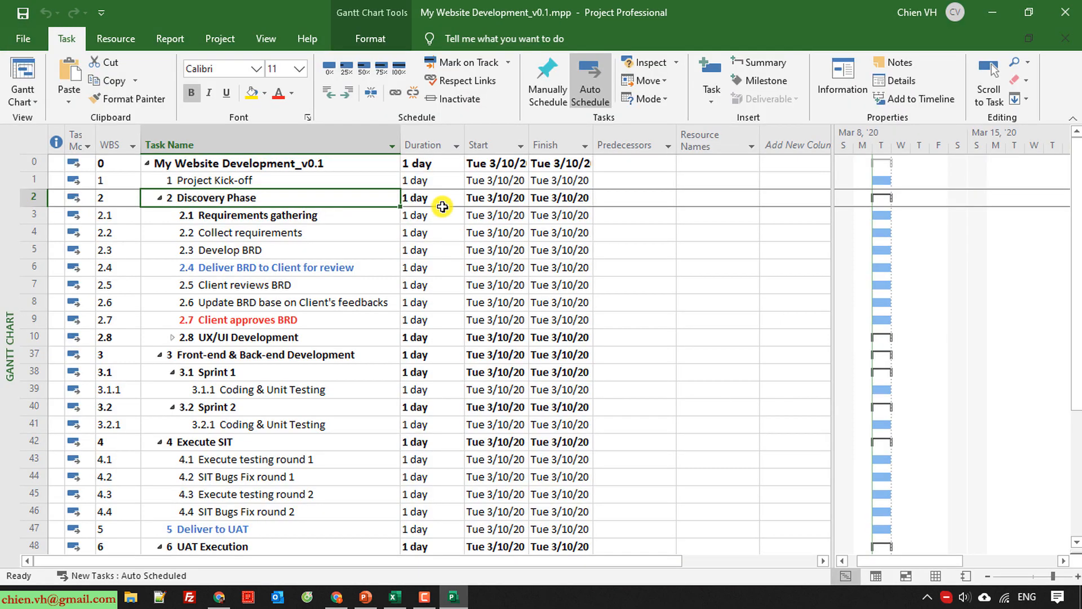
pyautogui.click(422, 178)
pyautogui.write('0')
pyautogui.press('Return')
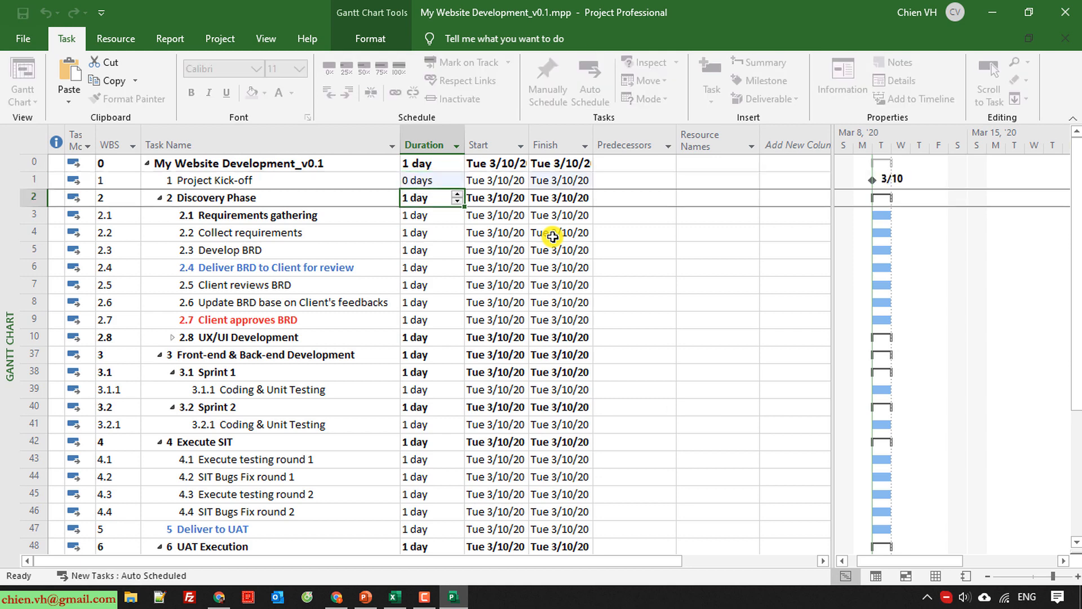
pyautogui.press('Up')
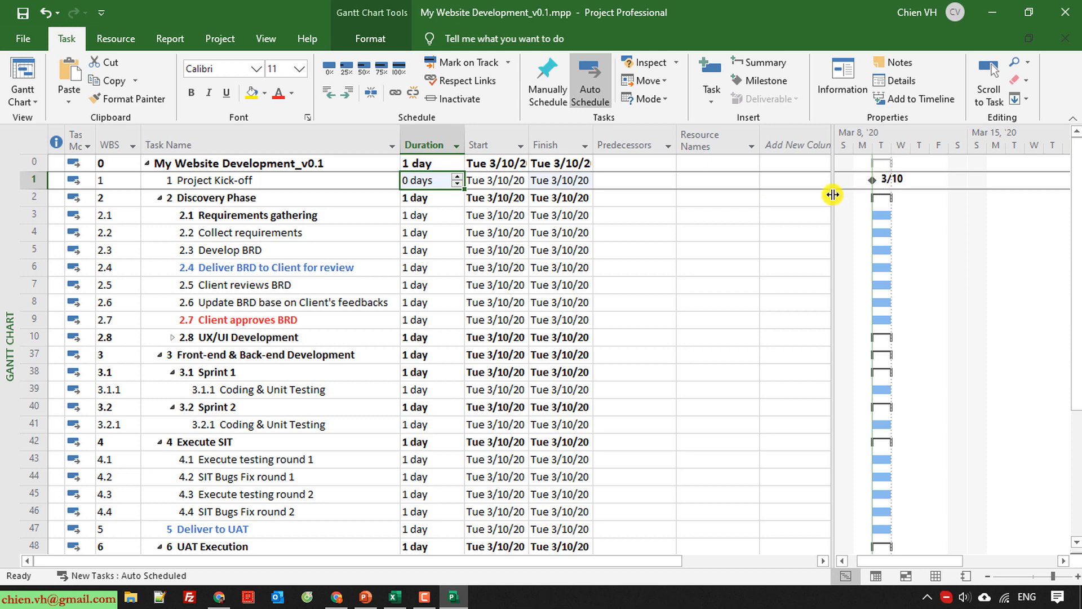
# Widen the Gantt chart area and zoom its timescale in to hours to examine the Project Kick-off milestone.
pyautogui.moveTo(832, 195); pyautogui.dragTo(718, 200)
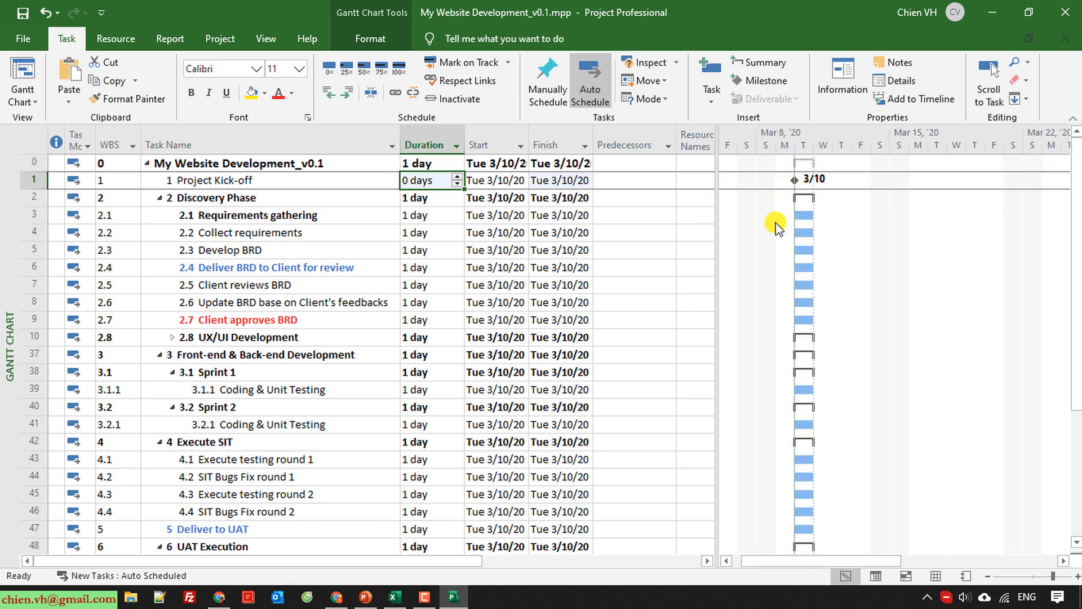
pyautogui.keyDown('ctrl'); pyautogui.scroll(3, 863, 303); pyautogui.keyUp('ctrl')
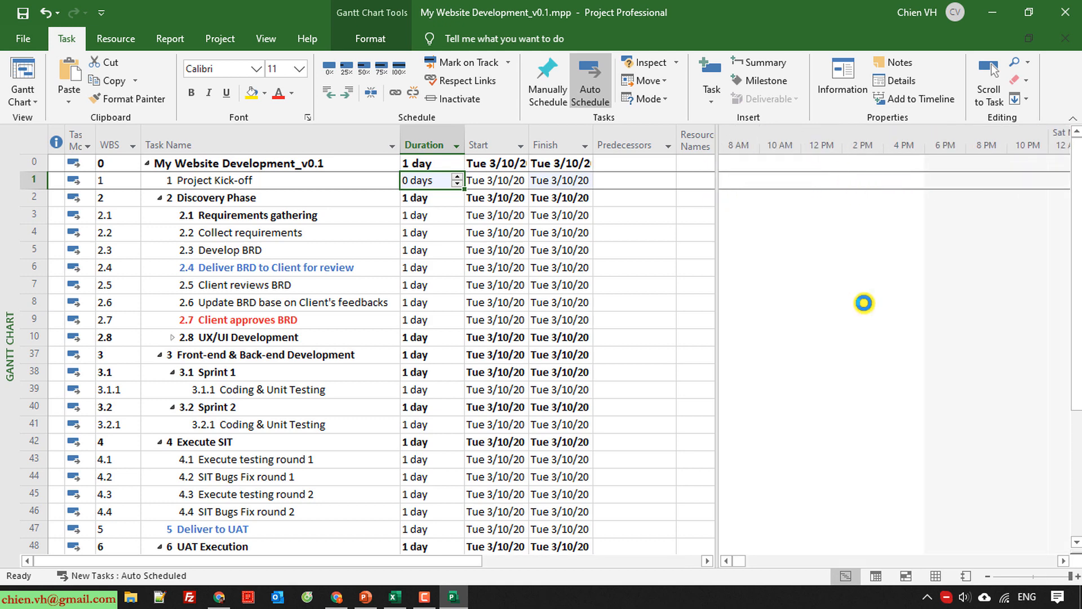
pyautogui.click(726, 563)
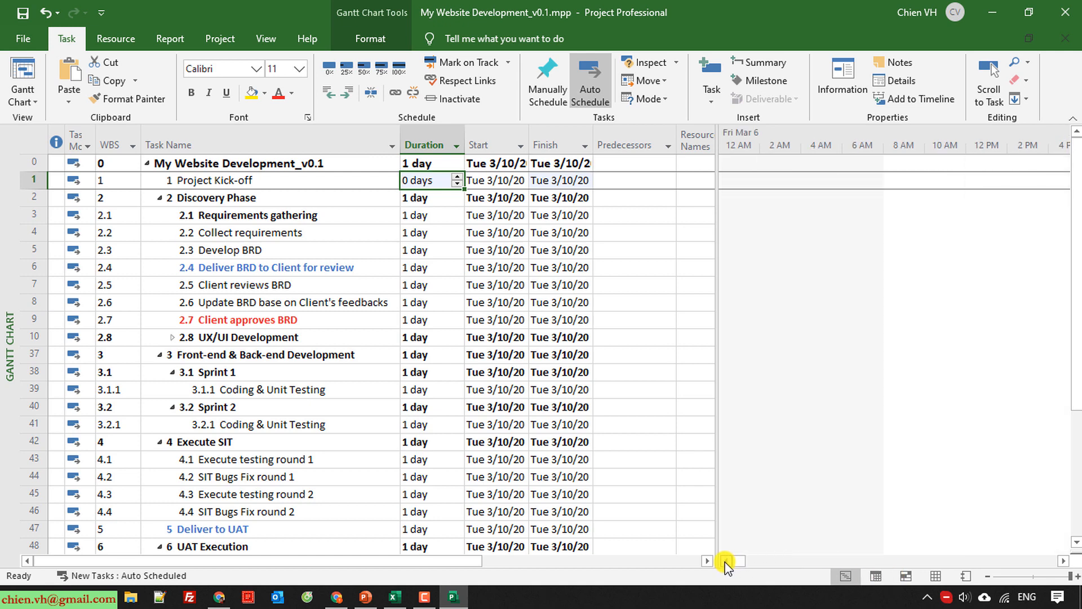
pyautogui.click(755, 563)
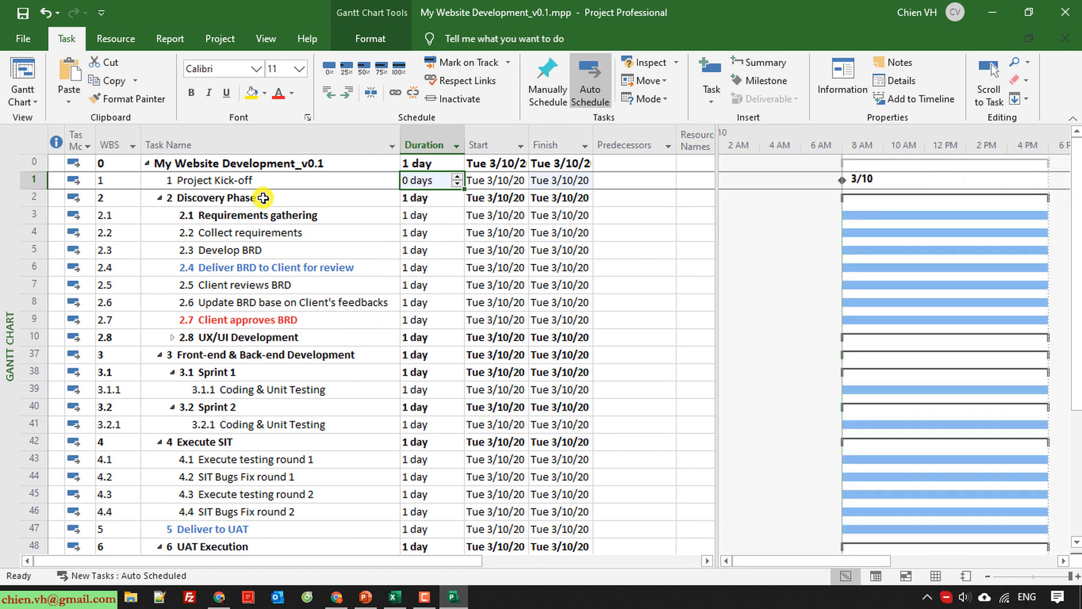
# Copy the estimates in B5:B10 of the Excel sheet and paste them as task durations starting at the Requirements gathering row.
pyautogui.hotkey('alt', 'Tab')
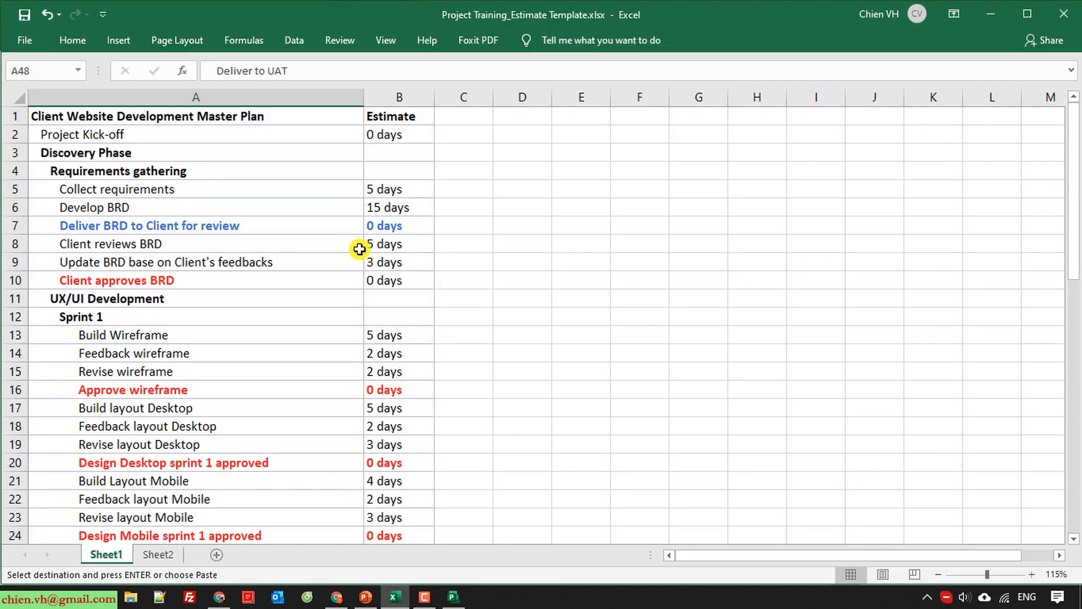
pyautogui.click(387, 194)
pyautogui.click(389, 210)
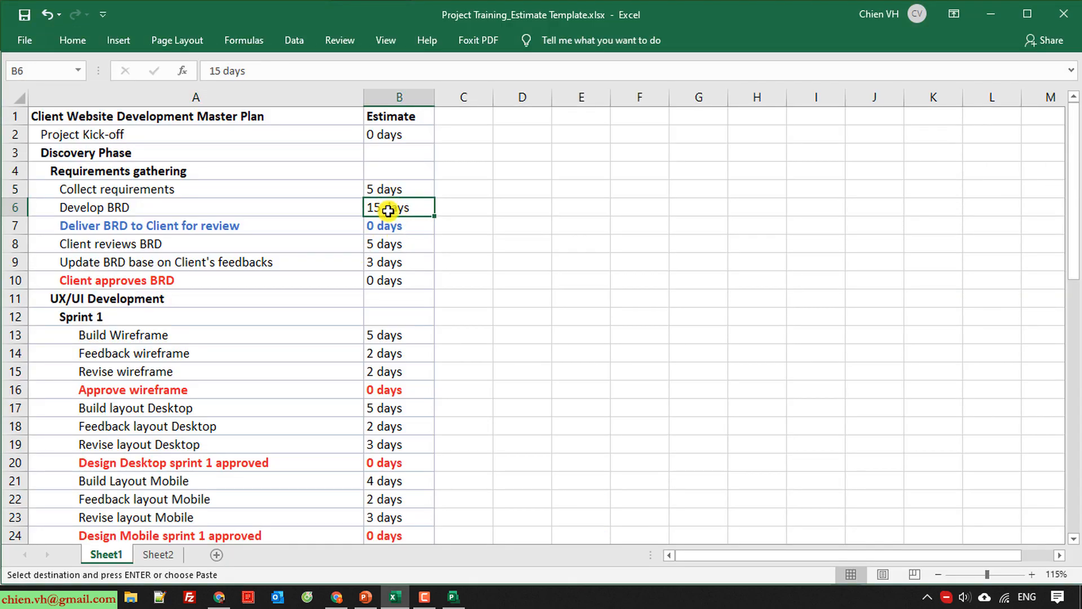
pyautogui.hotkey('alt', 'Tab')
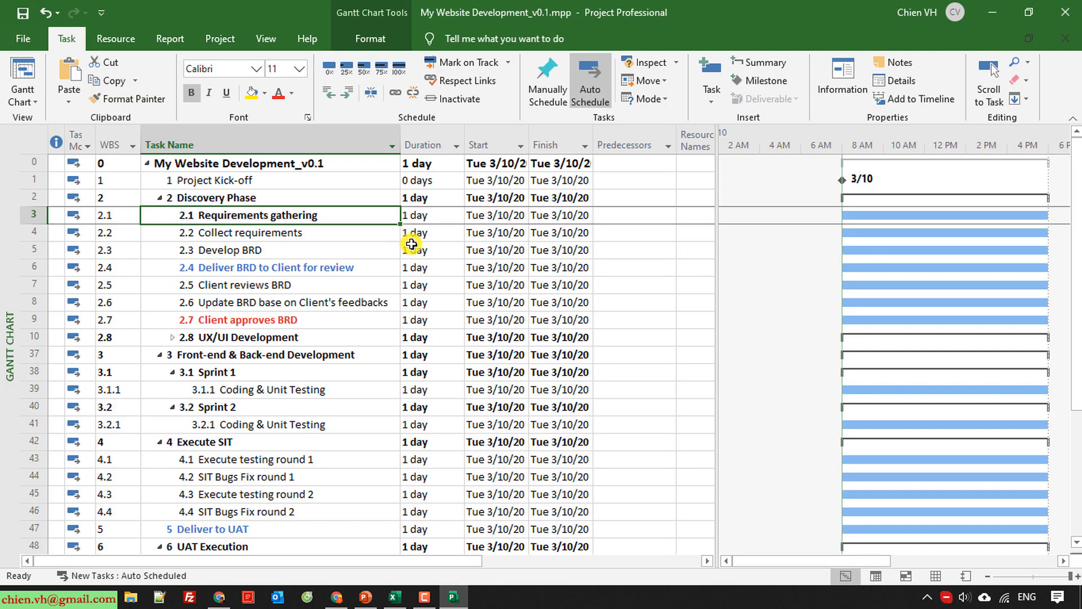
pyautogui.hotkey('alt', 'Tab')
pyautogui.moveTo(389, 191); pyautogui.dragTo(394, 282)
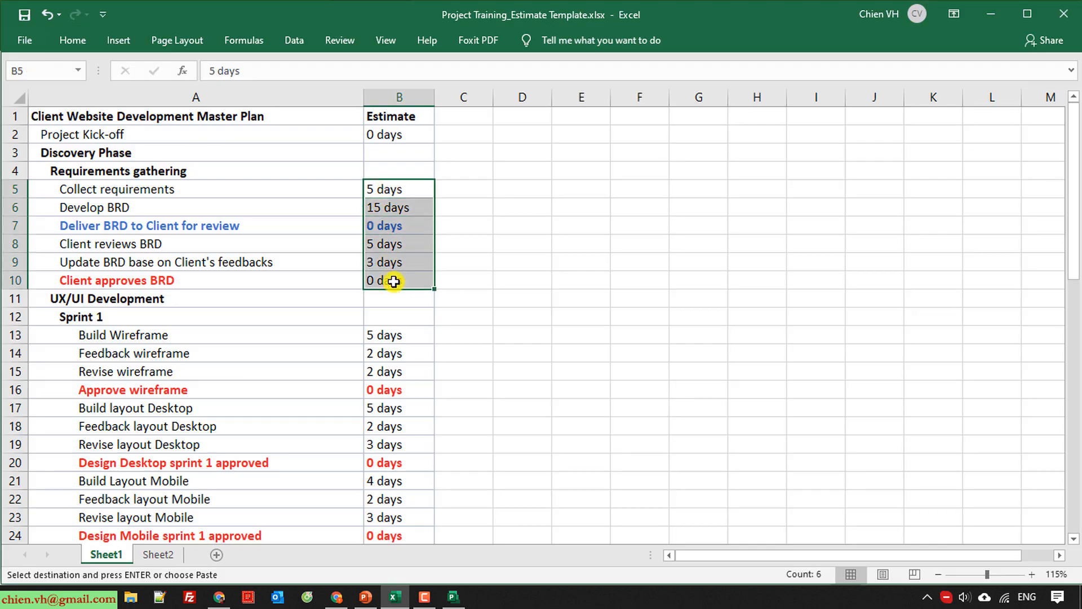
pyautogui.hotkey('ctrl', 'c')
pyautogui.hotkey('alt', 'Tab')
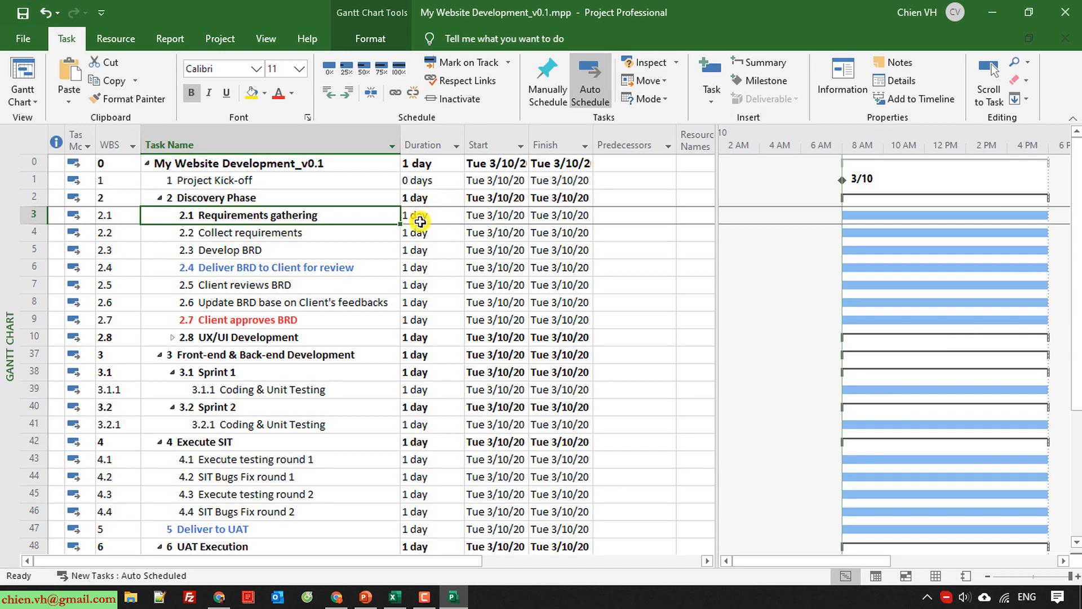
pyautogui.click(420, 222)
pyautogui.hotkey('ctrl', 'v')
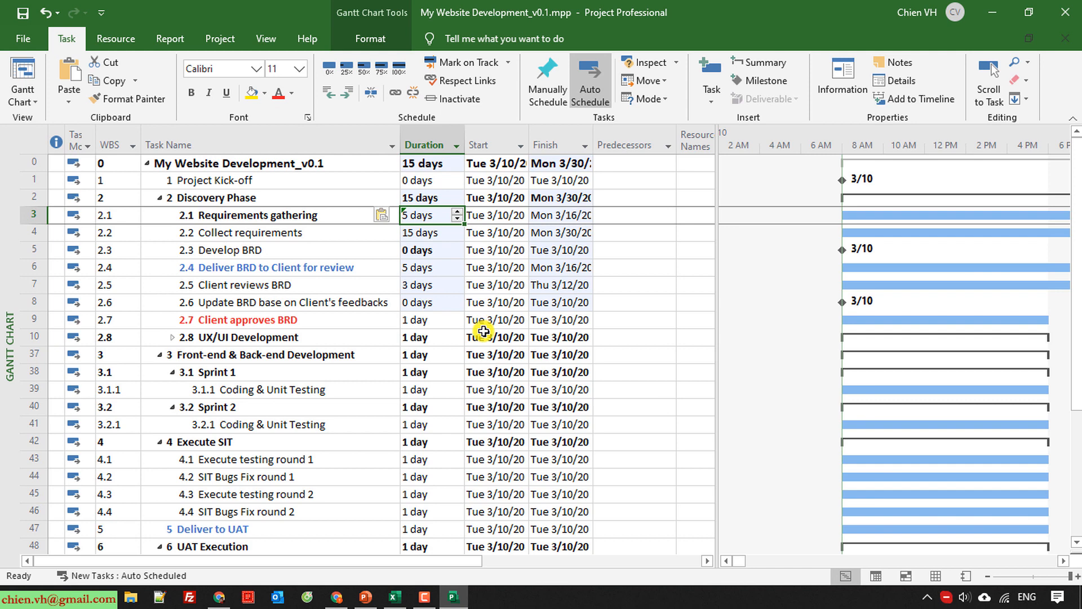
# Expand the UX/UI Development summary task and compare its subtasks with the Excel estimate list.
pyautogui.scroll(-1, 484, 333)
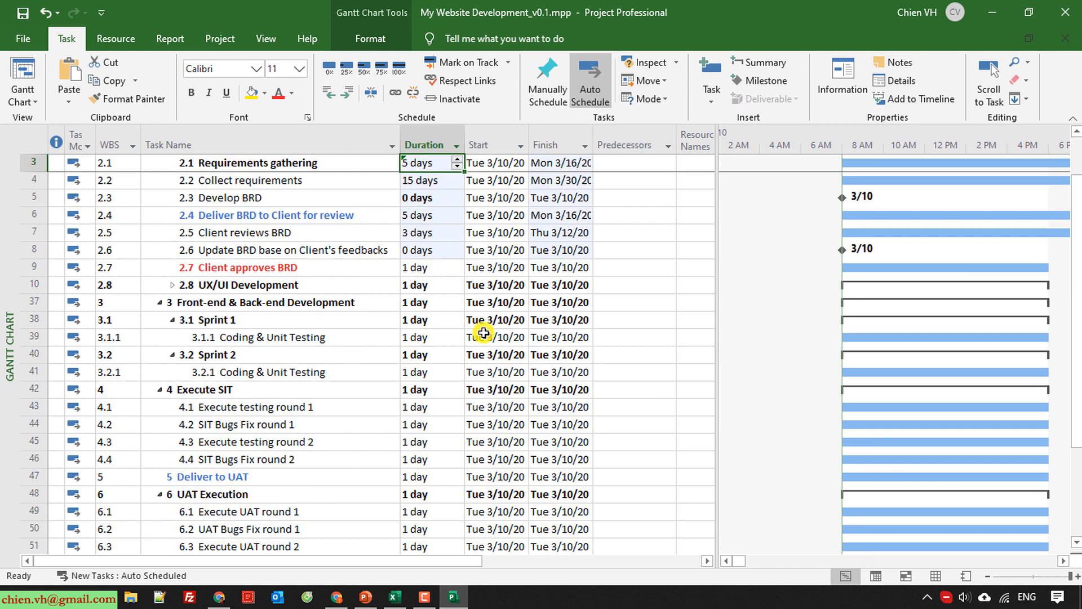
pyautogui.click(172, 285)
pyautogui.hotkey('alt', 'Tab')
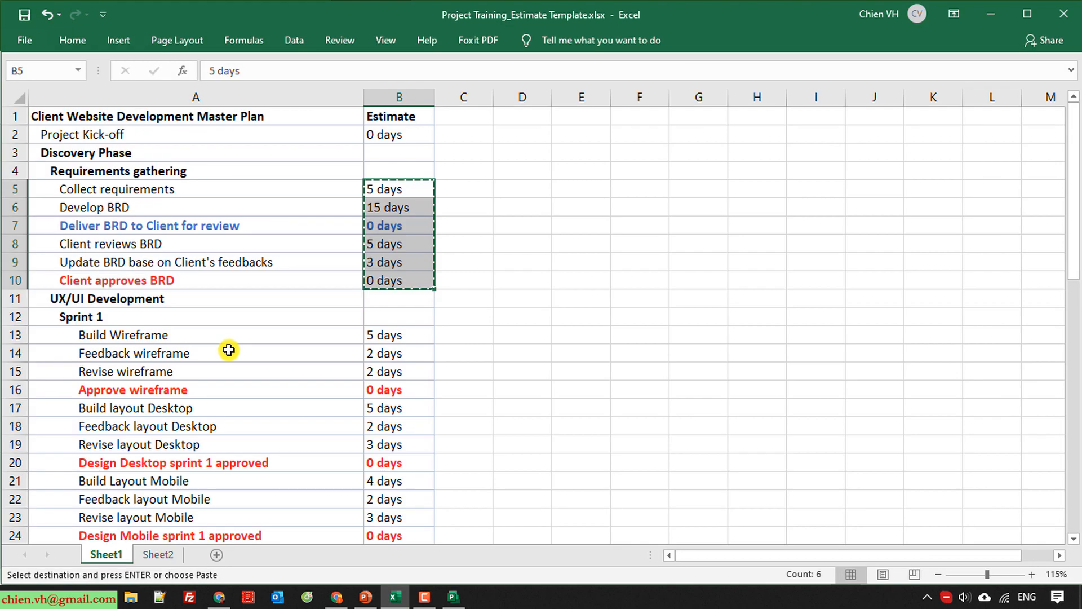
pyautogui.hotkey('alt', 'Tab')
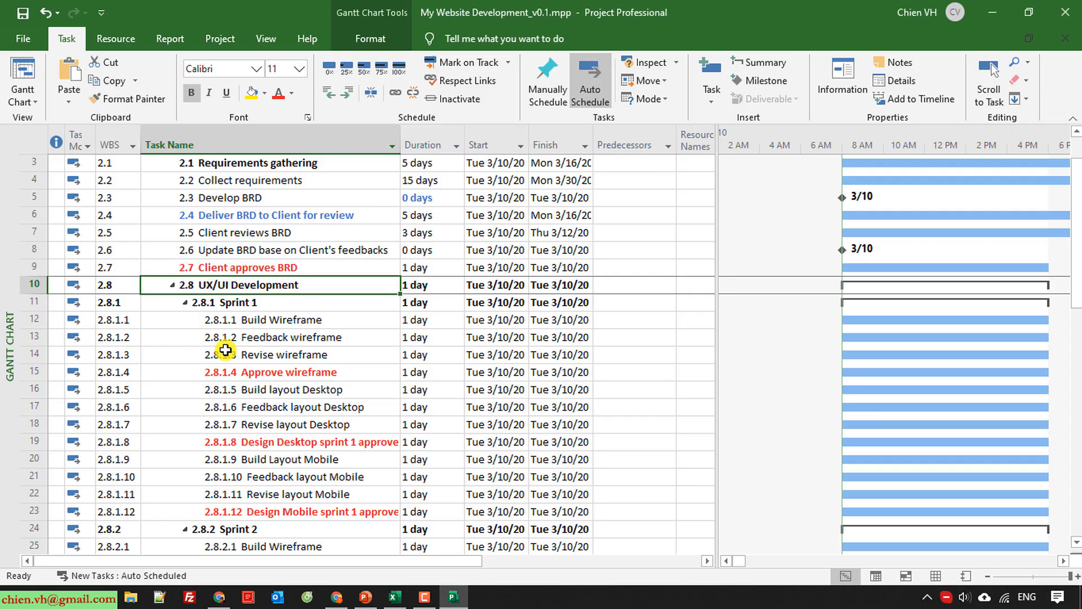
# Paste the Excel estimates from B5:B10 as task durations again, this time starting at the Collect requirements row.
pyautogui.hotkey('alt', 'Tab')
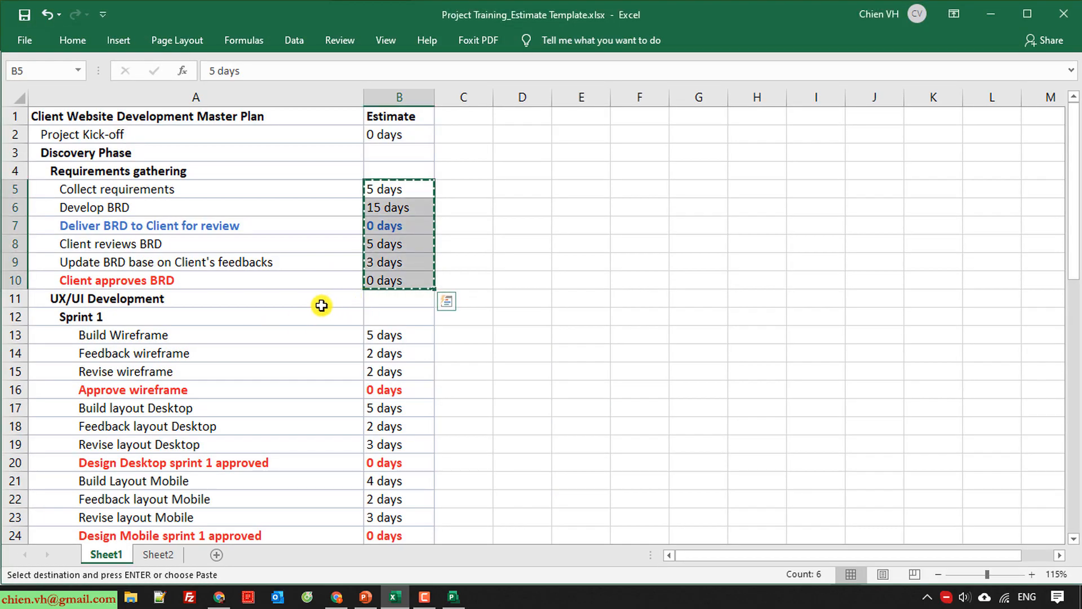
pyautogui.hotkey('alt', 'Tab')
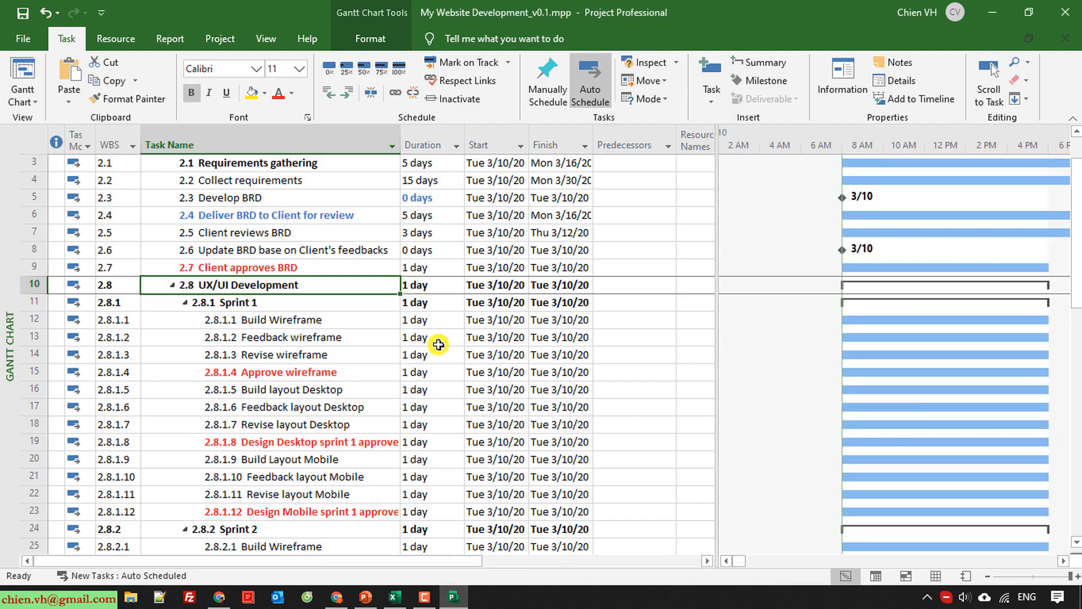
pyautogui.scroll(1, 428, 270)
pyautogui.click(429, 234)
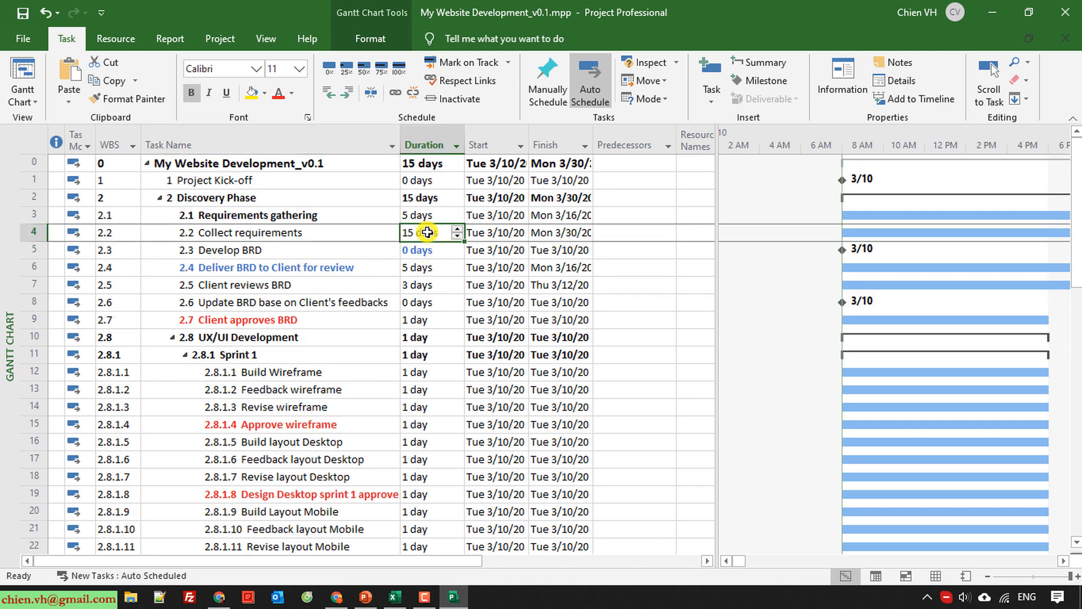
pyautogui.hotkey('alt', 'Tab')
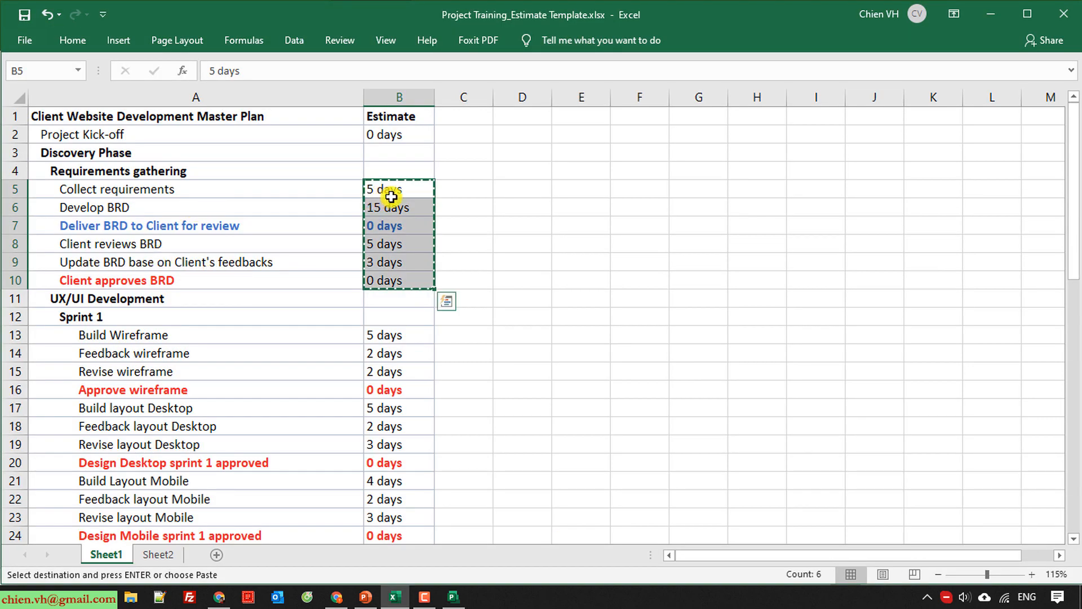
pyautogui.click(517, 316)
pyautogui.moveTo(374, 190); pyautogui.dragTo(395, 286)
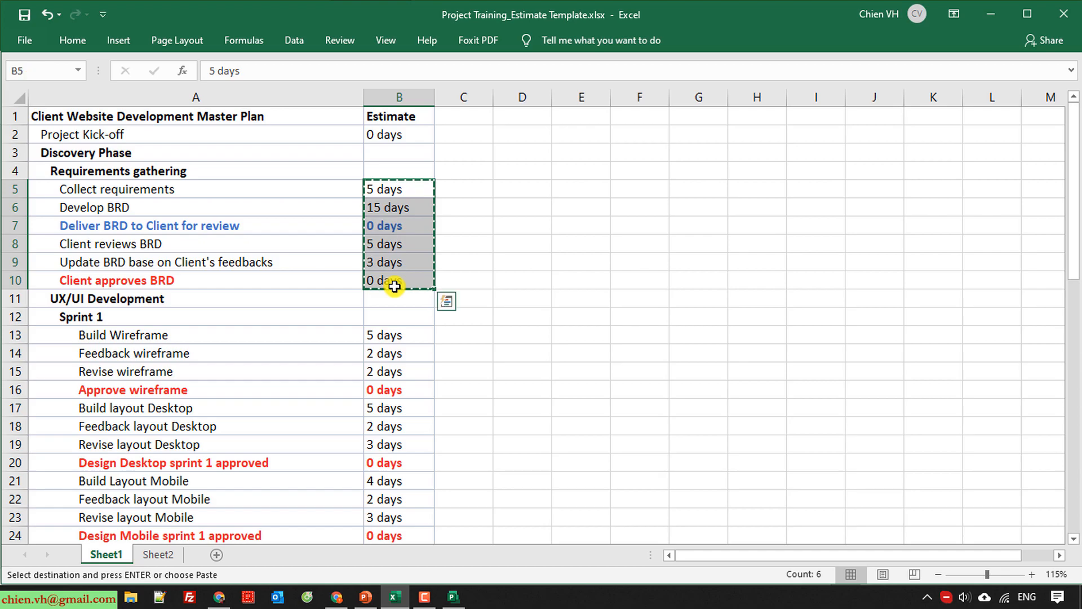
pyautogui.hotkey('alt', 'Tab')
pyautogui.press('Down')
pyautogui.press('Down')
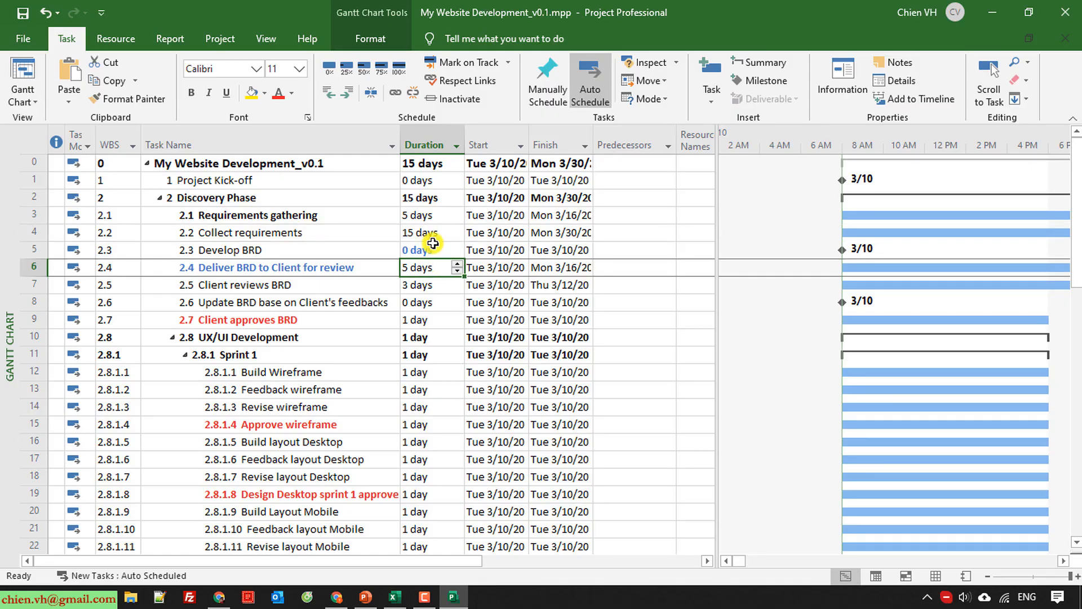
pyautogui.click(424, 228)
pyautogui.hotkey('ctrl', 'v')
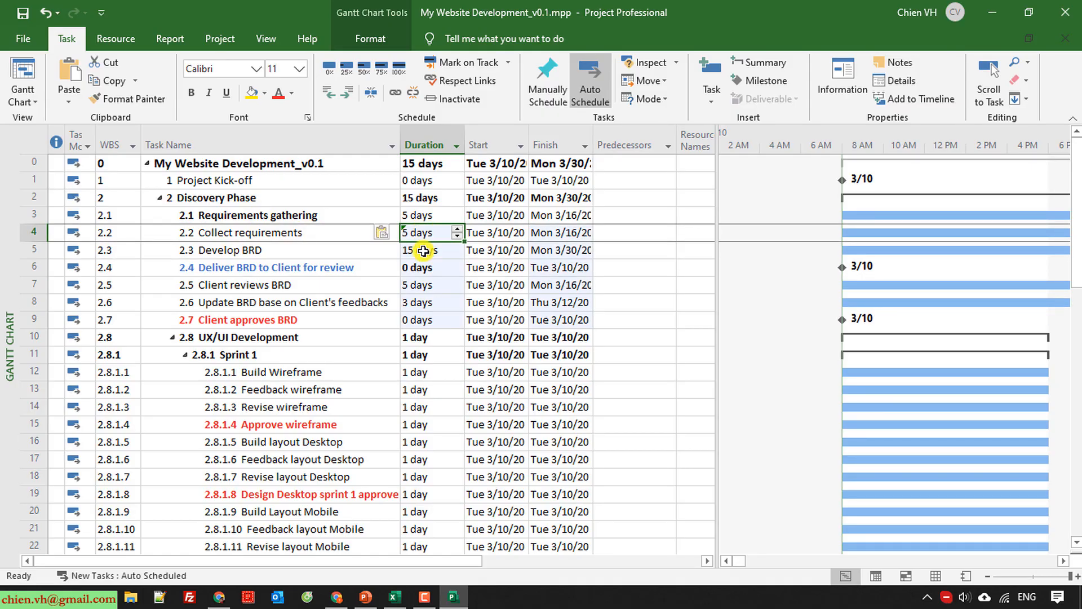
pyautogui.click(424, 374)
pyautogui.scroll(-2, 421, 378)
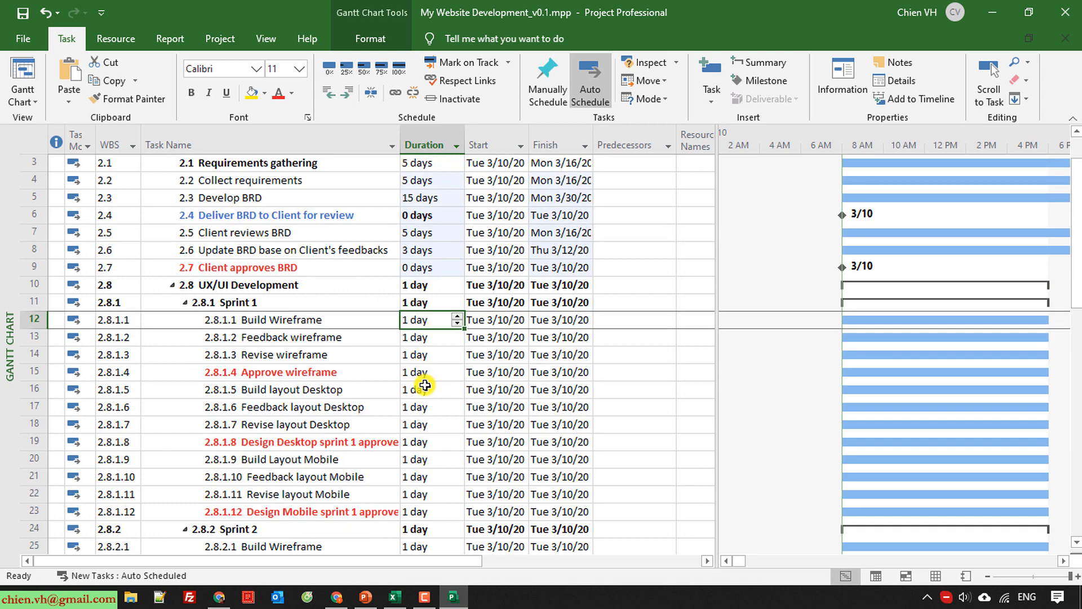
pyautogui.hotkey('alt', 'Tab')
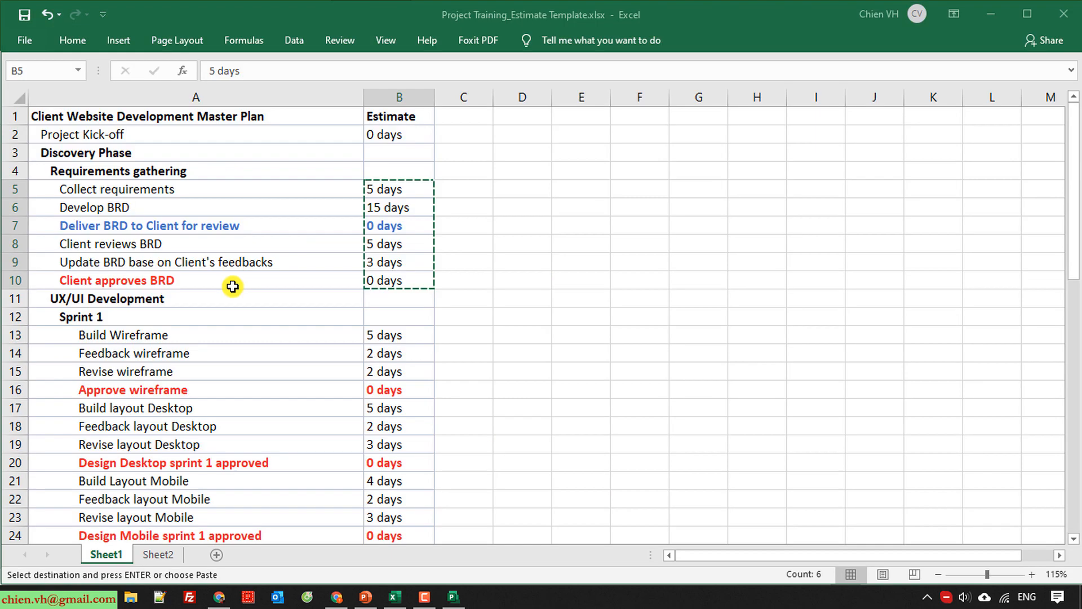
pyautogui.click(392, 337)
pyautogui.scroll(-3, 412, 378)
pyautogui.scroll(-1, 428, 398)
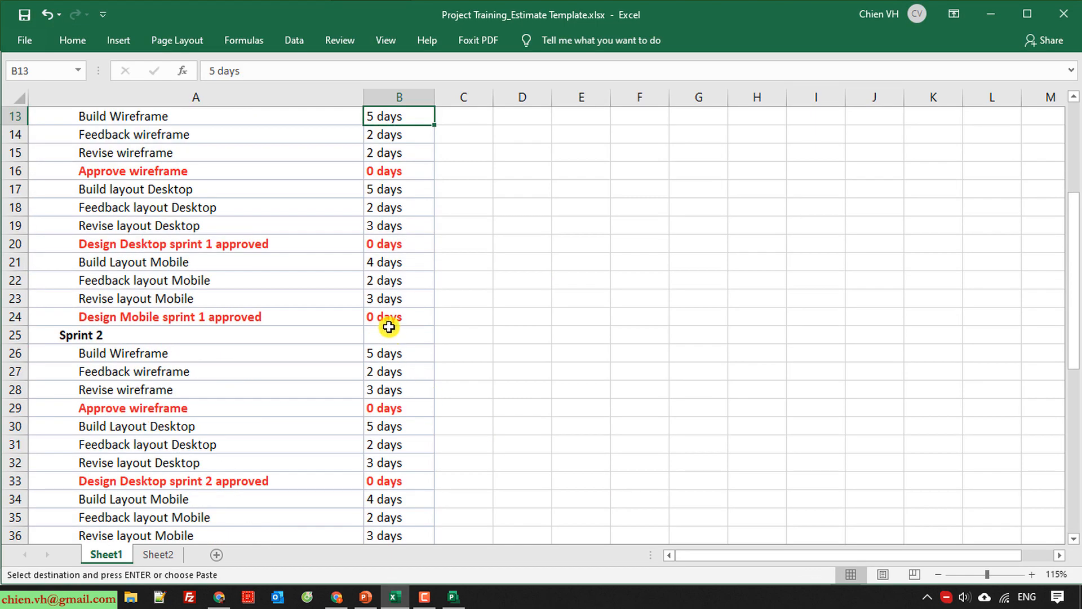
pyautogui.keyDown('shift'); pyautogui.click(386, 317); pyautogui.keyUp('shift')
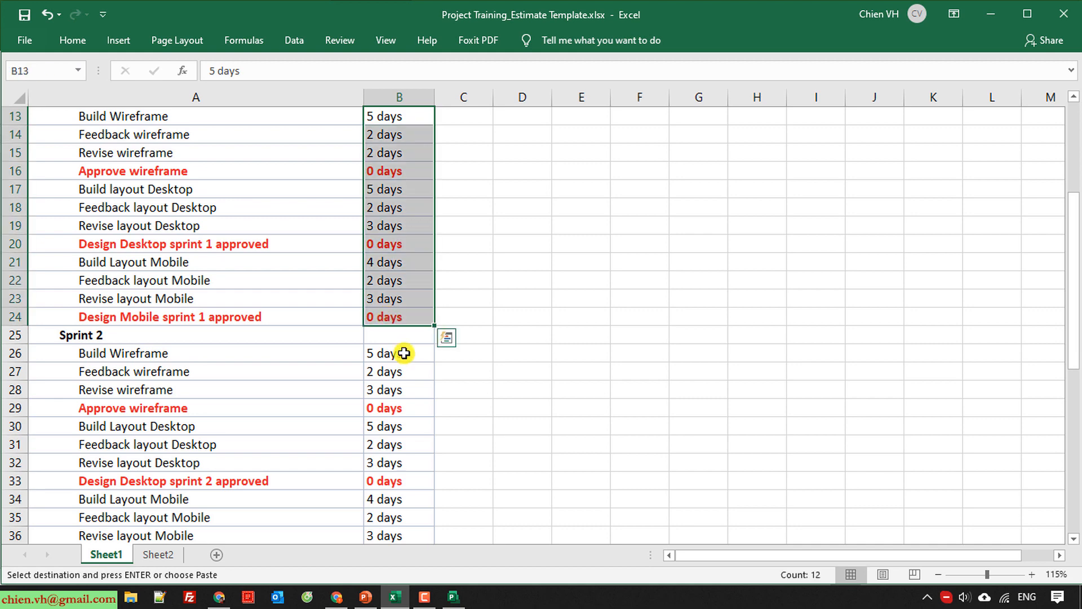
pyautogui.scroll(-3, 409, 361)
pyautogui.keyDown('shift'); pyautogui.click(402, 389); pyautogui.keyUp('shift')
pyautogui.hotkey('ctrl', 'c')
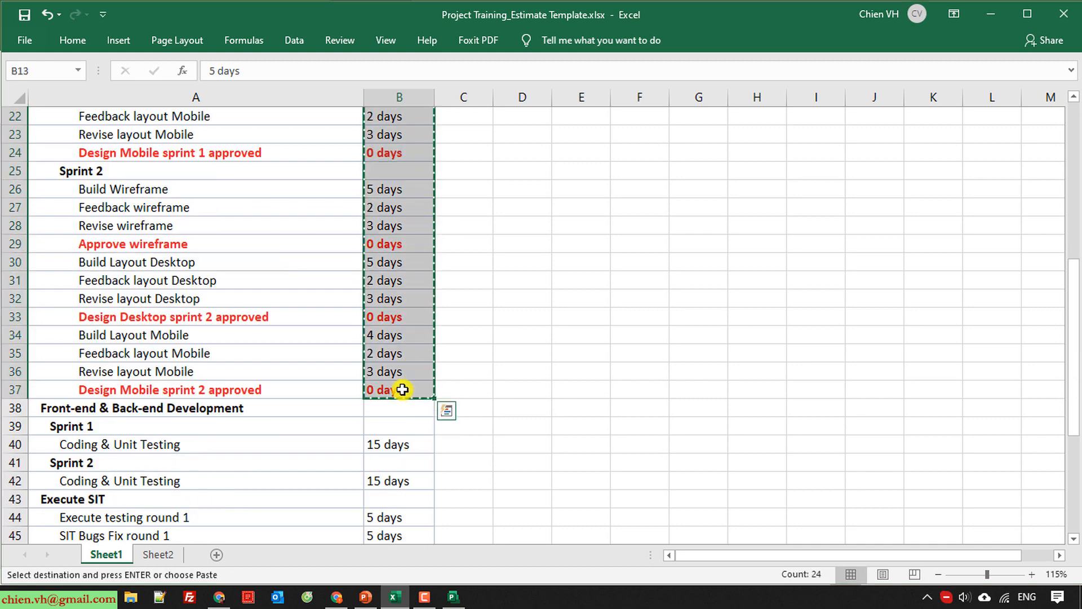
pyautogui.hotkey('alt', 'Tab')
pyautogui.click(428, 317)
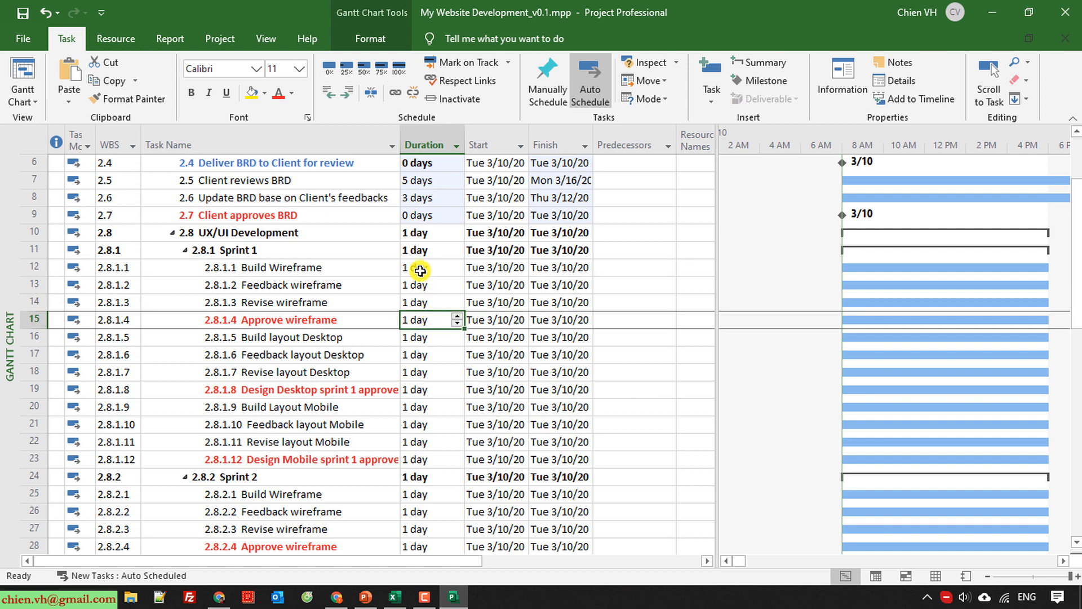
# Copy the Sprint 1 estimates in B13:B24 of the Excel sheet and paste them as durations starting at Sprint 1's Build Wireframe task.
pyautogui.click(420, 271)
pyautogui.hotkey('alt', 'Tab')
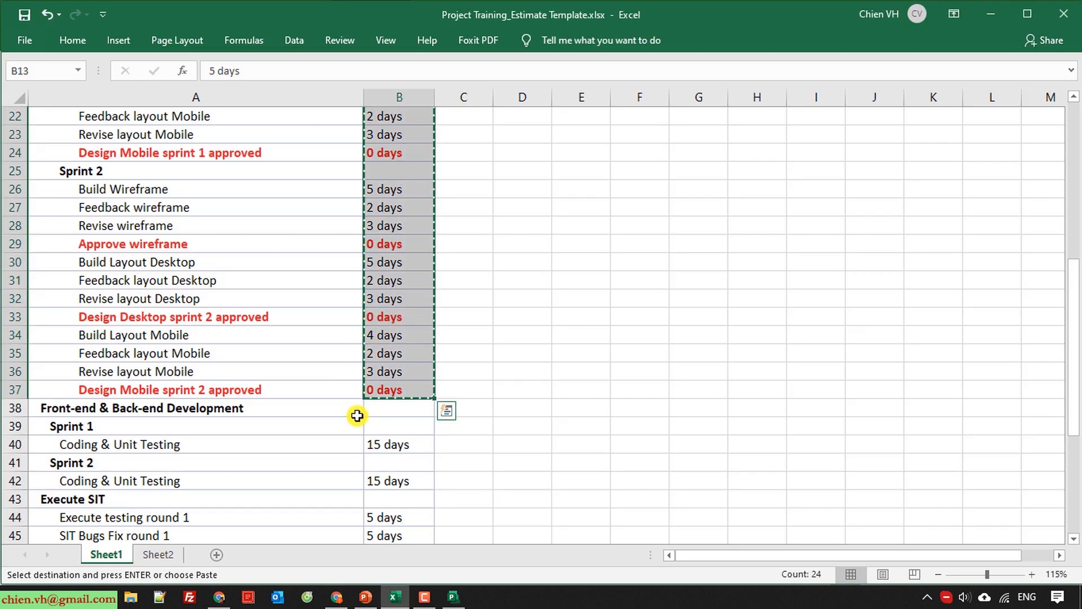
pyautogui.scroll(3, 355, 413)
pyautogui.click(304, 334)
pyautogui.scroll(2, 362, 205)
pyautogui.moveTo(382, 227); pyautogui.dragTo(418, 423)
pyautogui.hotkey('ctrl', 'c')
pyautogui.hotkey('alt', 'Tab')
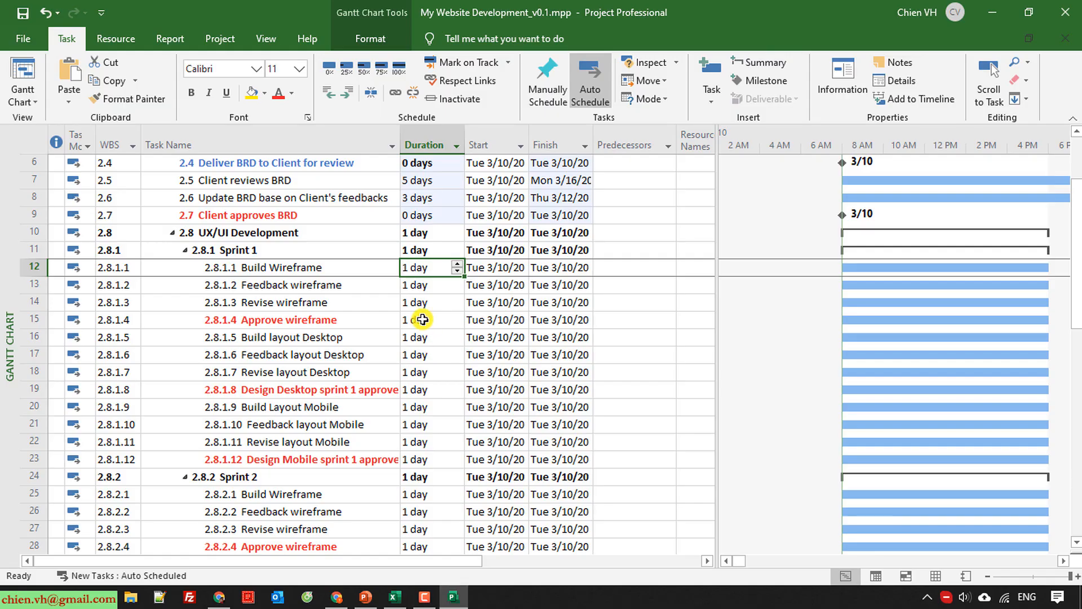
pyautogui.hotkey('ctrl', 'v')
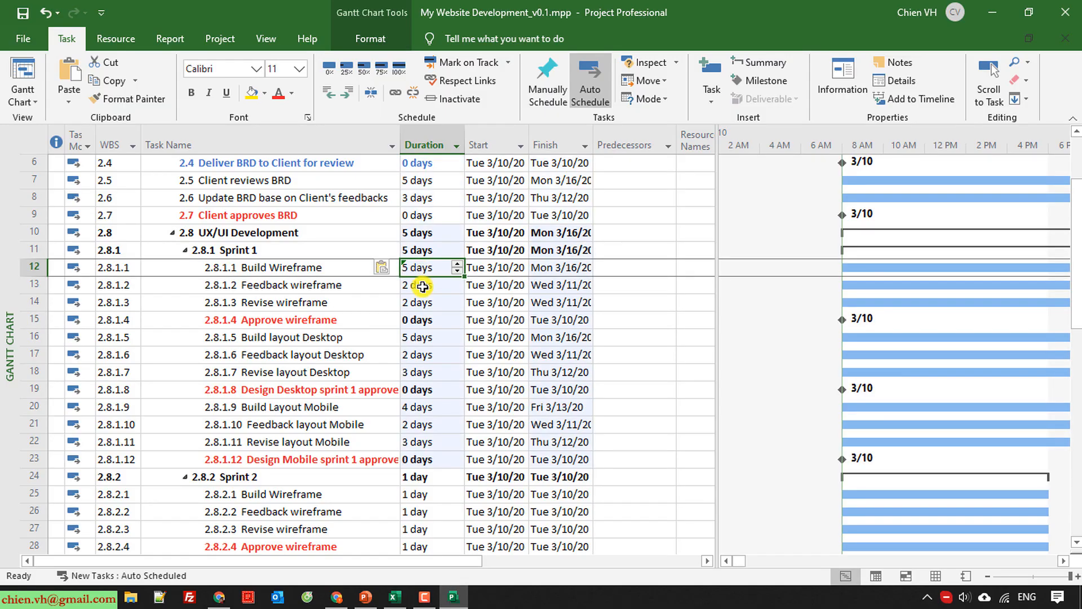
# Copy the Sprint 2 estimates in B26:B37 of the Excel sheet and paste them as durations starting at Sprint 2's Build Wireframe task.
pyautogui.scroll(-2, 413, 405)
pyautogui.hotkey('alt', 'Tab')
pyautogui.scroll(-2, 404, 404)
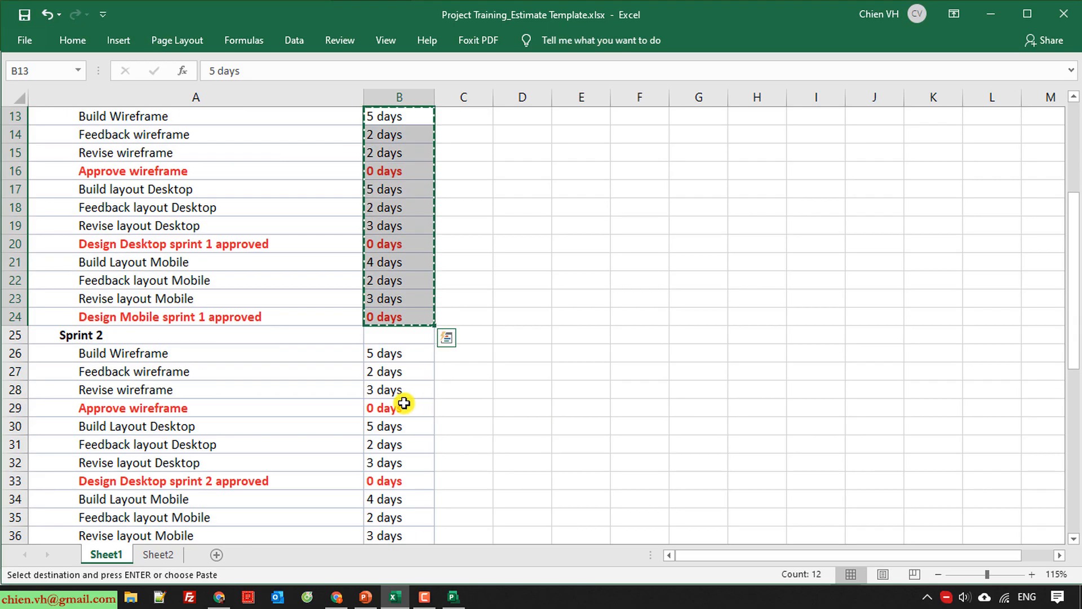
pyautogui.click(389, 353)
pyautogui.scroll(-4, 397, 389)
pyautogui.keyDown('shift'); pyautogui.click(397, 336); pyautogui.keyUp('shift')
pyautogui.hotkey('ctrl', 'c')
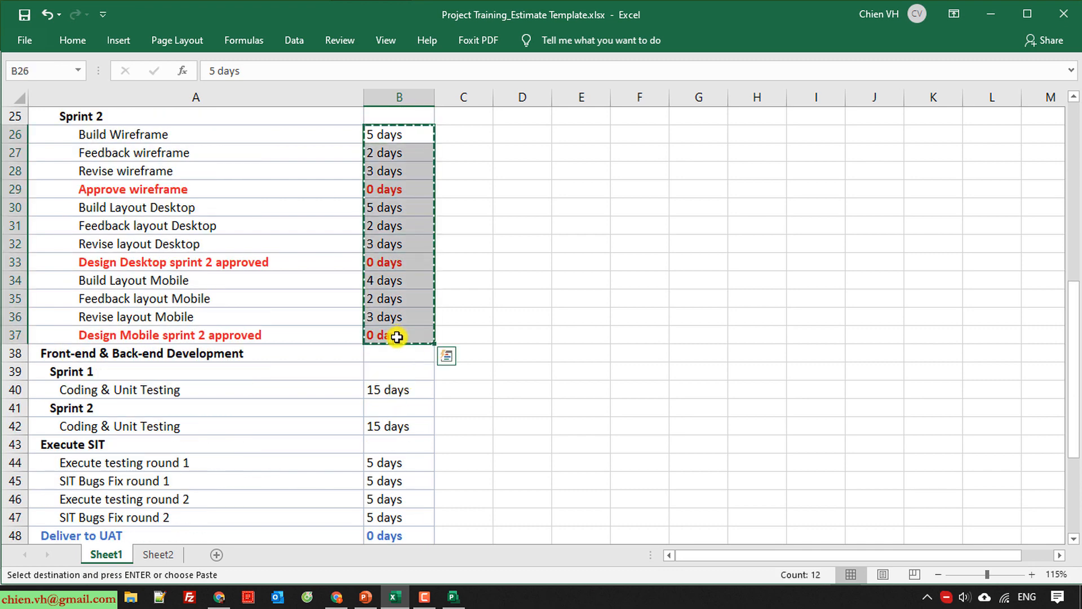
pyautogui.hotkey('alt', 'Tab')
pyautogui.click(416, 290)
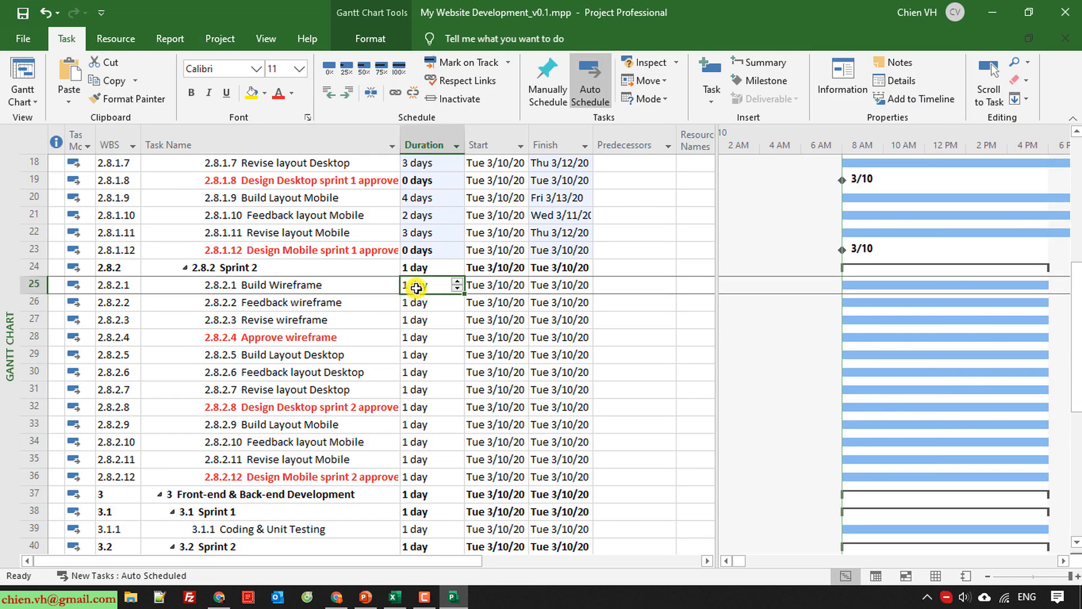
pyautogui.hotkey('ctrl', 'v')
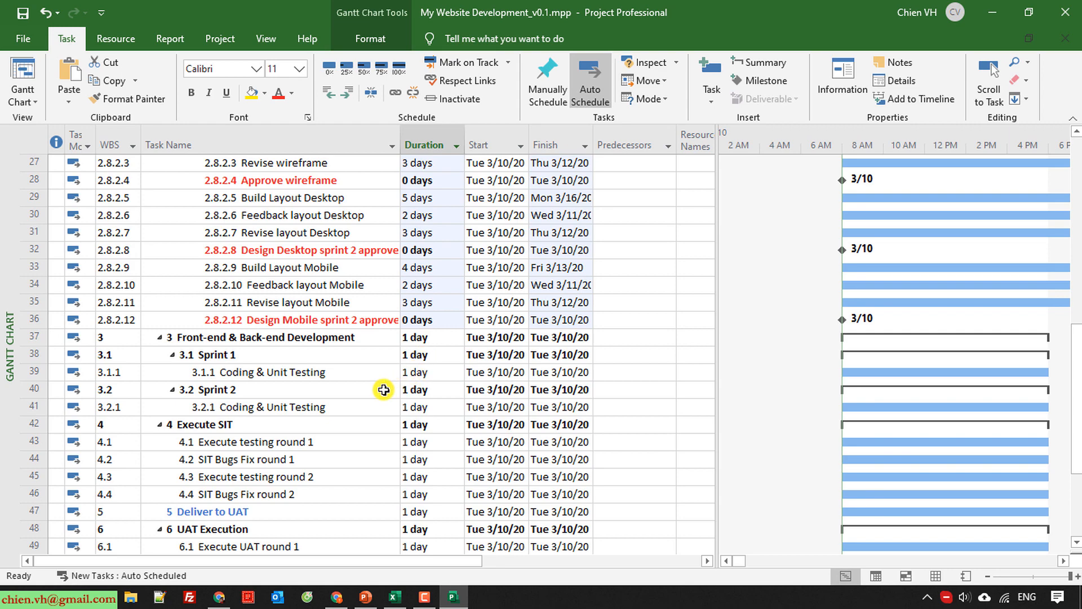
# Copy the 15 days estimate in B40 of the Excel sheet and paste it as the duration of both Coding & Unit Testing tasks.
pyautogui.hotkey('alt', 'Tab')
pyautogui.click(393, 288)
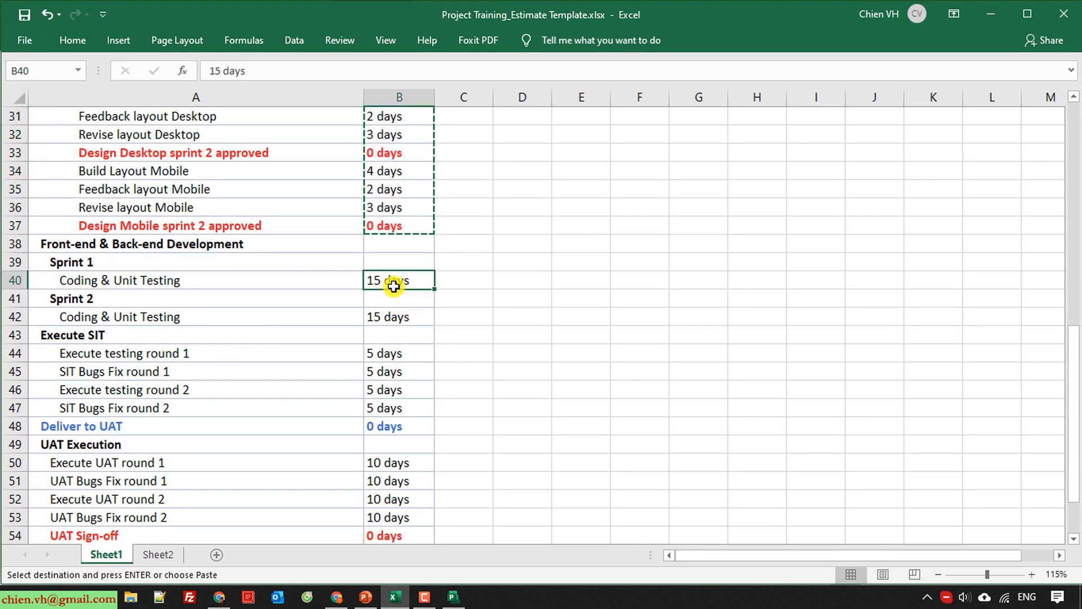
pyautogui.hotkey('alt', 'Tab')
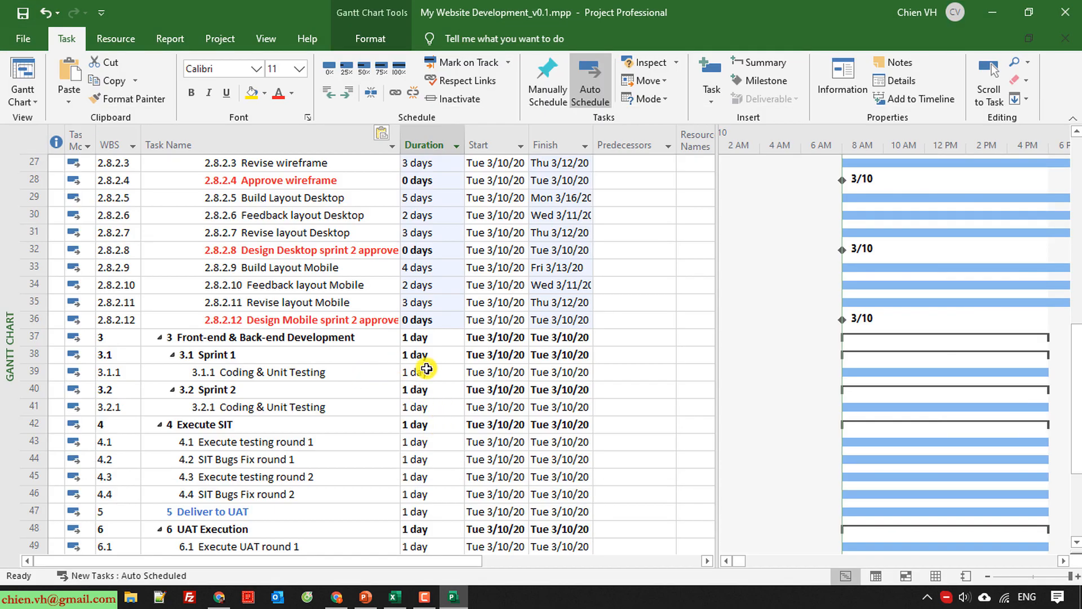
pyautogui.click(426, 369)
pyautogui.hotkey('ctrl', 'v')
pyautogui.click(407, 408)
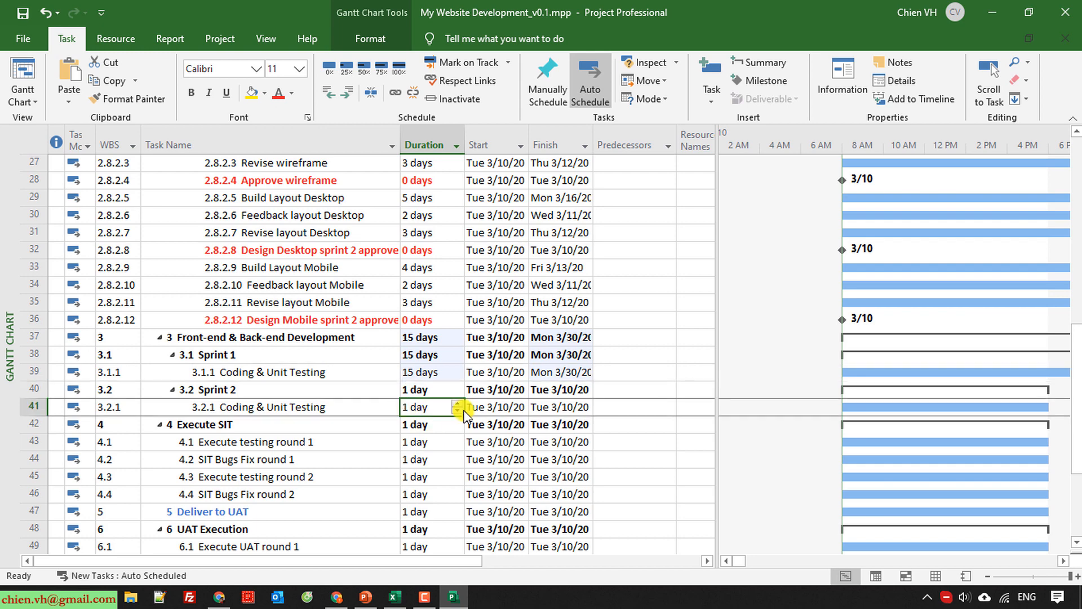
pyautogui.hotkey('ctrl', 'v')
# Copy the Execute SIT estimates in B44:B47 of the Excel sheet and paste them as durations starting at Execute testing round 1.
pyautogui.scroll(-3, 336, 437)
pyautogui.hotkey('alt', 'Tab')
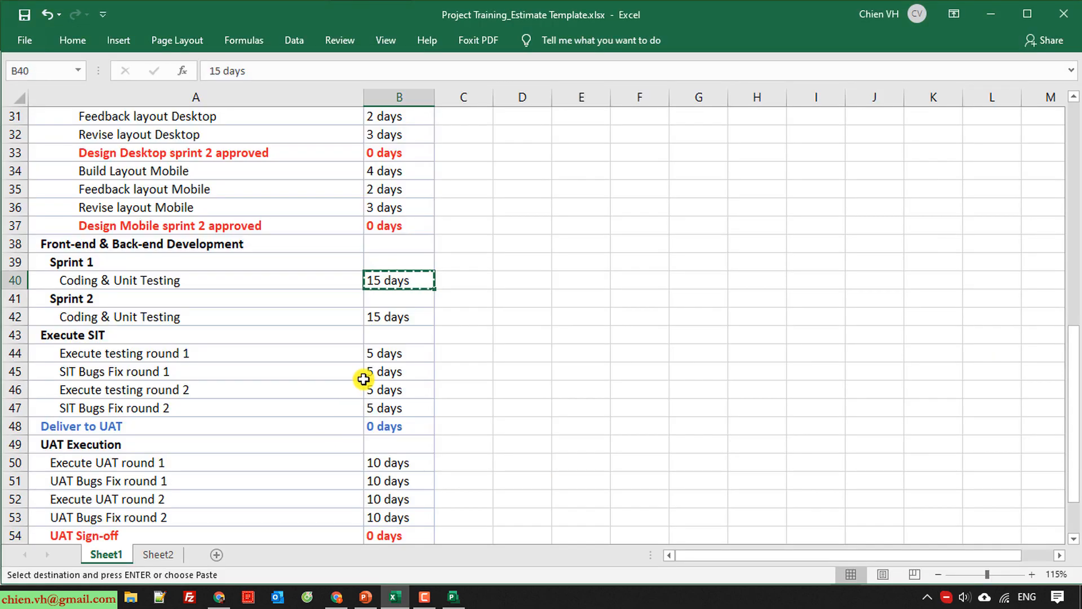
pyautogui.scroll(-2, 363, 379)
pyautogui.moveTo(400, 249); pyautogui.dragTo(402, 296)
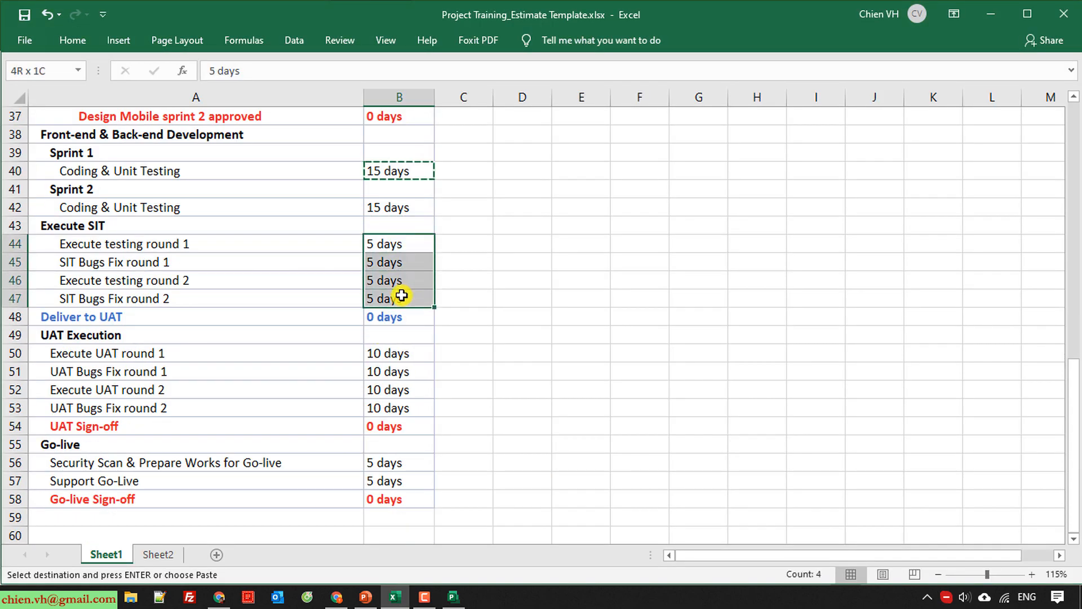
pyautogui.hotkey('ctrl', 'c')
pyautogui.hotkey('alt', 'Tab')
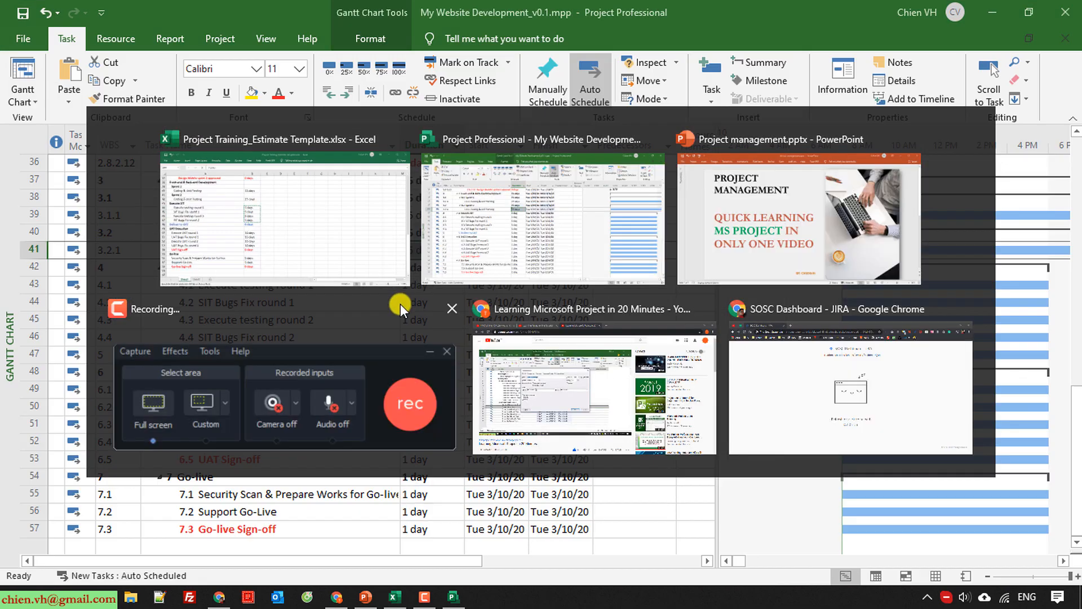
pyautogui.click(420, 285)
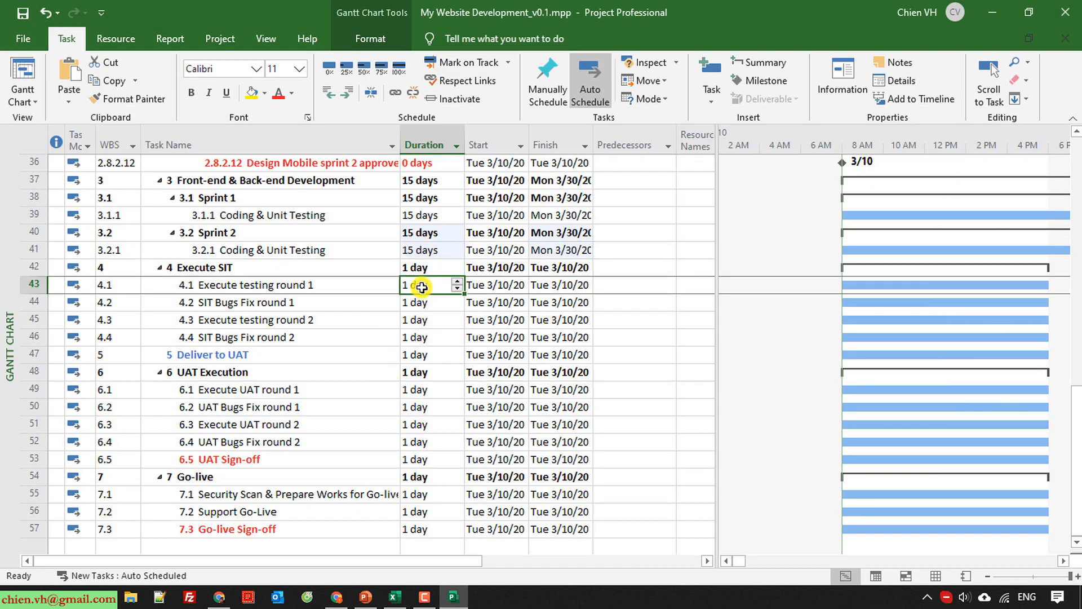
pyautogui.hotkey('ctrl', 'v')
# Copy the UAT Execution estimates in B50:B54 of the Excel sheet and paste them as durations starting at Execute UAT round 1.
pyautogui.hotkey('alt', 'Tab')
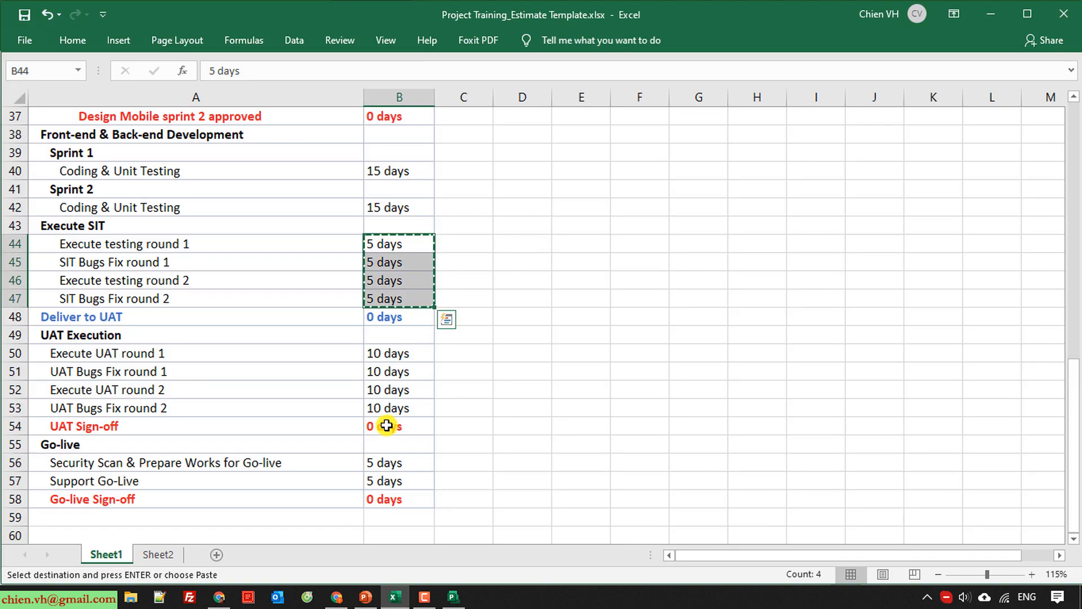
pyautogui.scroll(-1, 187, 359)
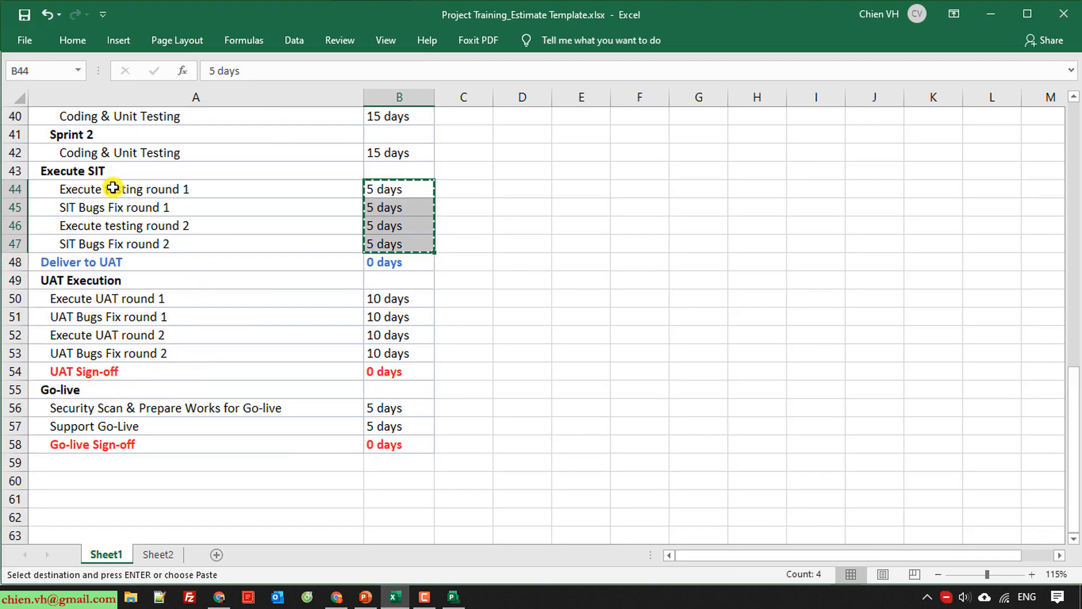
pyautogui.hotkey('ctrl', 'v')
pyautogui.moveTo(394, 300); pyautogui.dragTo(401, 375)
pyautogui.hotkey('ctrl', 'c')
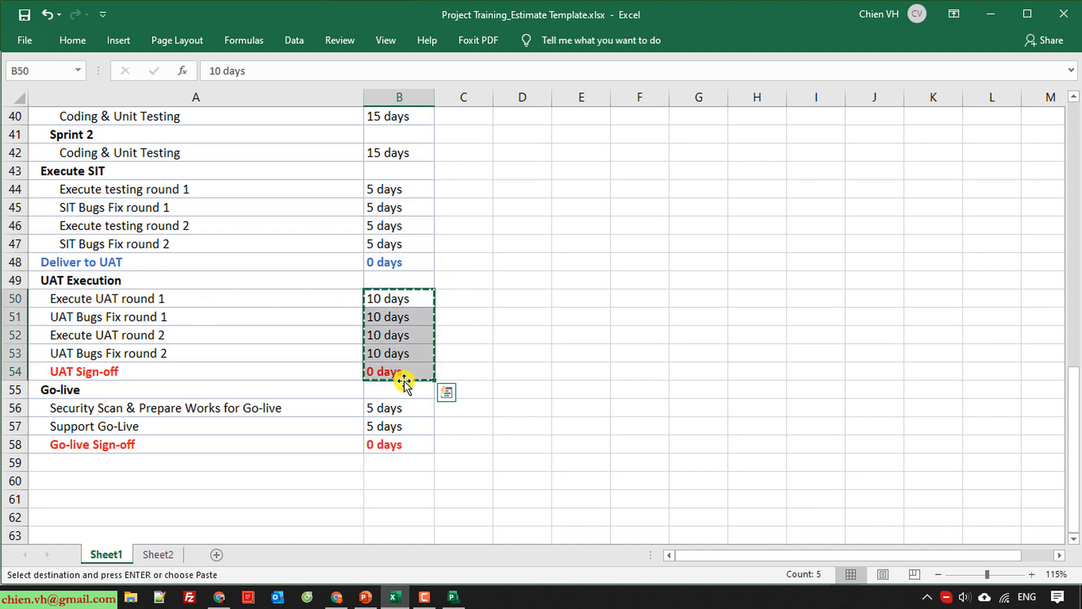
pyautogui.hotkey('alt', 'Tab')
pyautogui.click(428, 390)
pyautogui.hotkey('ctrl', 'v')
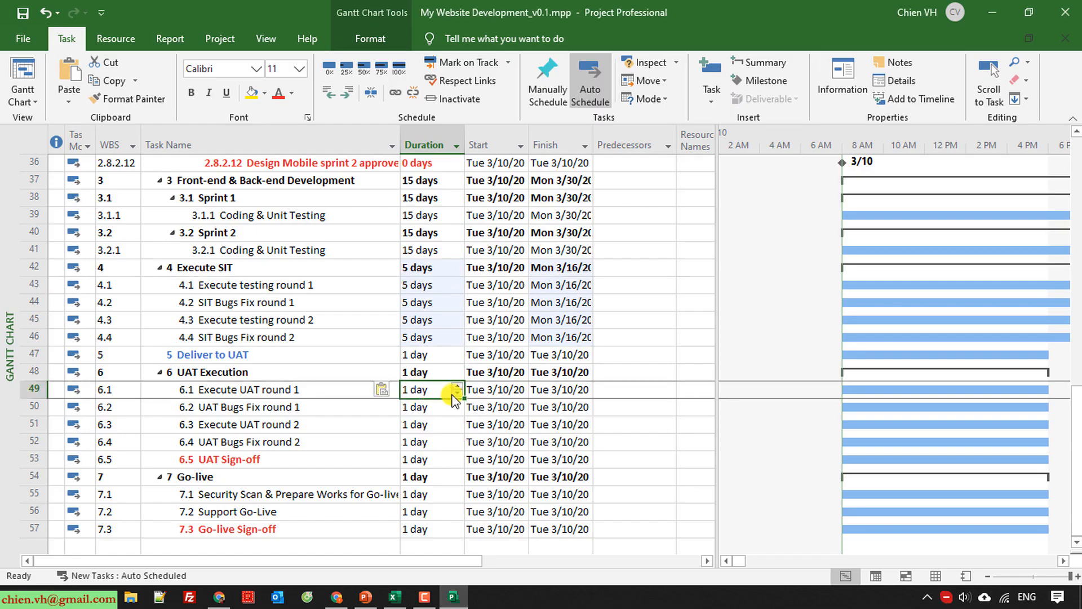
# Copy the Go-live estimates in B56:B58 of the Excel sheet and paste them as durations starting at Security Scan & Prepare Works for Go-live.
pyautogui.scroll(-3, 450, 398)
pyautogui.hotkey('alt', 'Tab')
pyautogui.scroll(-2, 404, 394)
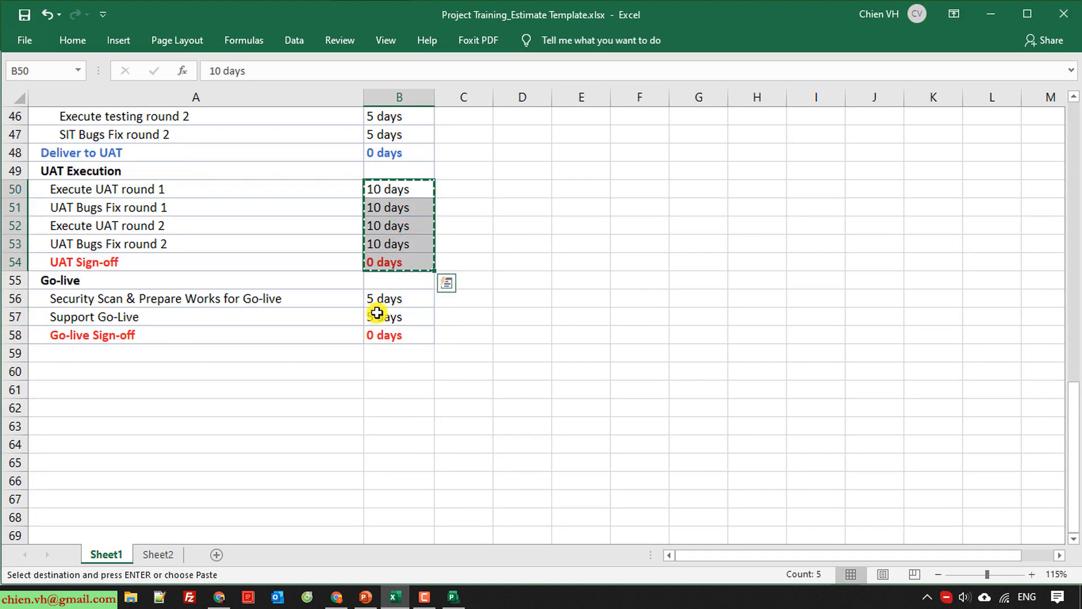
pyautogui.moveTo(383, 301); pyautogui.dragTo(391, 337)
pyautogui.hotkey('ctrl', 'c')
pyautogui.hotkey('alt', 'Tab')
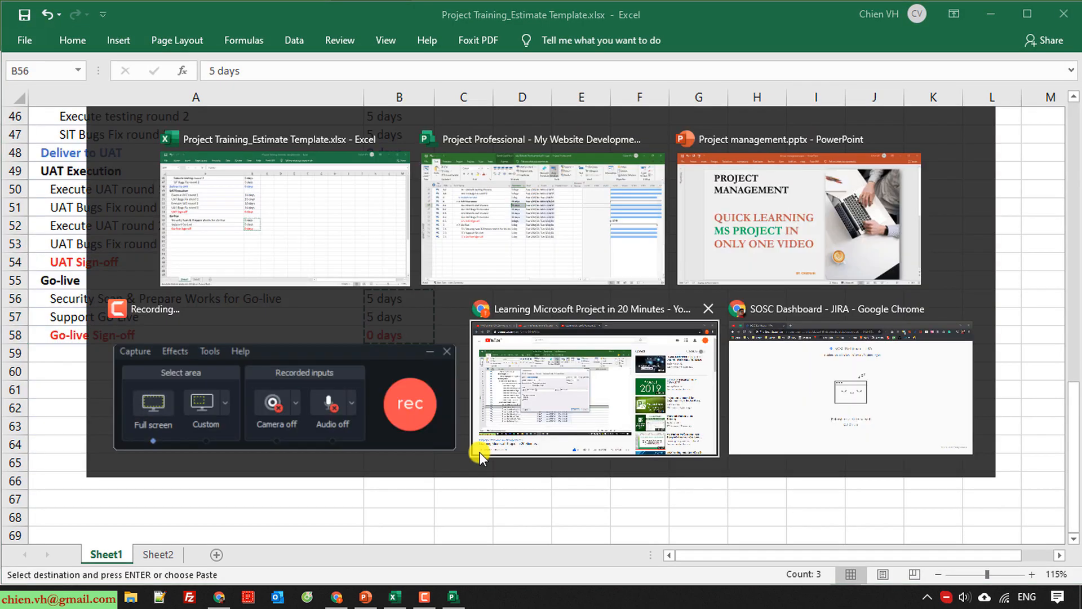
pyautogui.click(416, 338)
pyautogui.hotkey('ctrl', 'v')
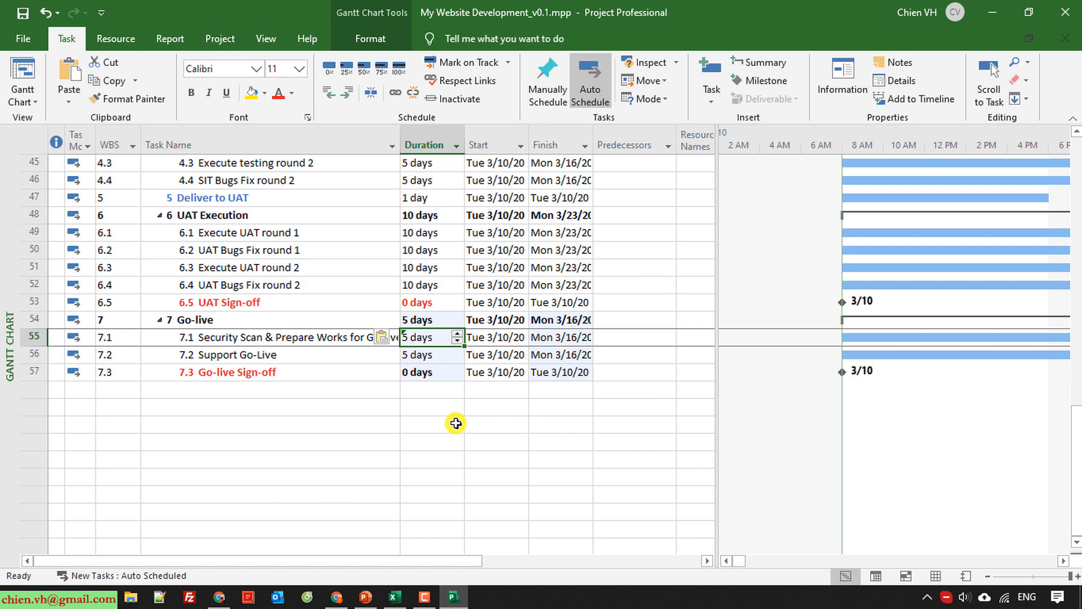
pyautogui.click(309, 466)
pyautogui.scroll(14, 297, 404)
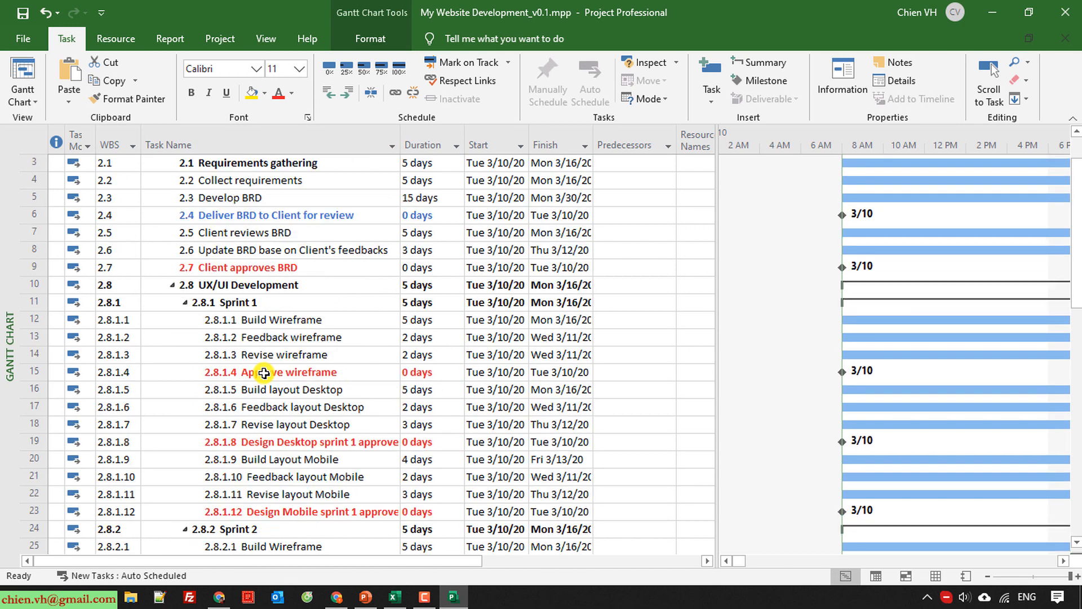
# Widen the Task Name column until the longest sprint approval milestone names fit in full.
pyautogui.scroll(1, 264, 373)
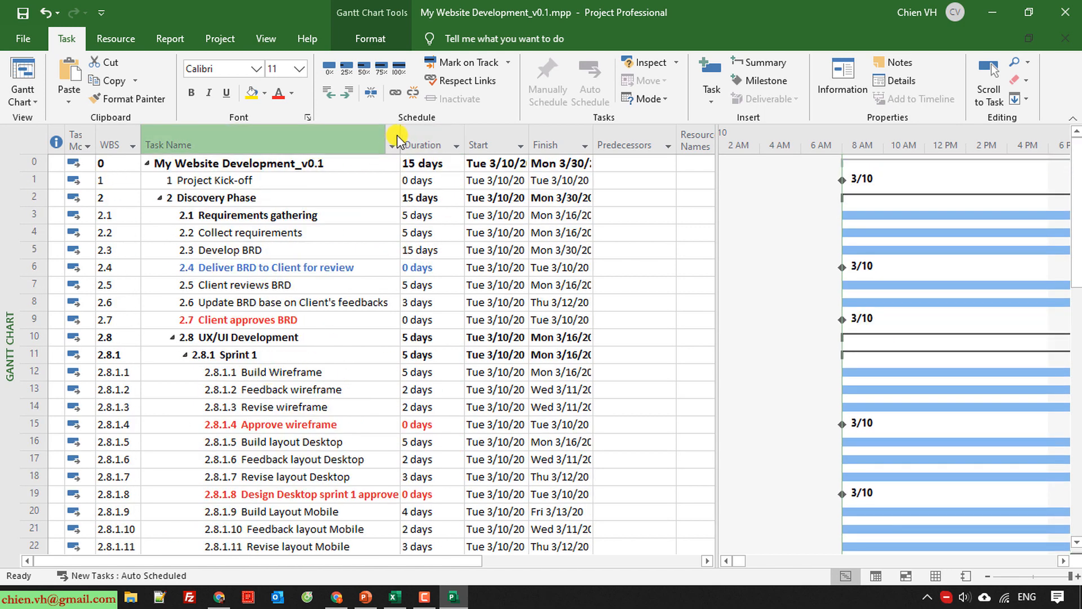
pyautogui.moveTo(400, 139); pyautogui.dragTo(433, 133)
pyautogui.scroll(-13, 313, 290)
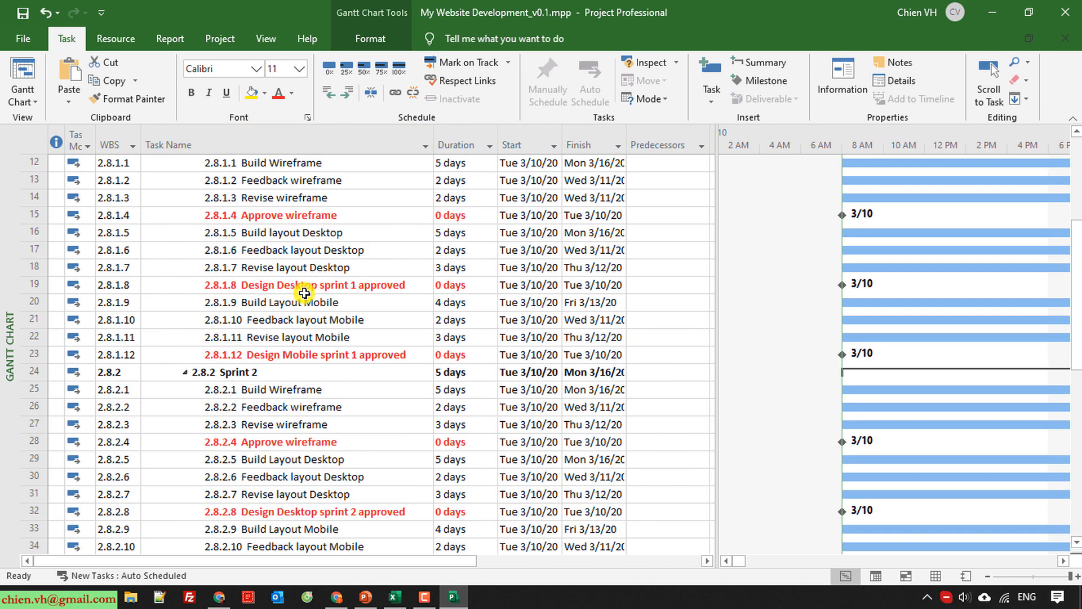
pyautogui.scroll(13, 313, 303)
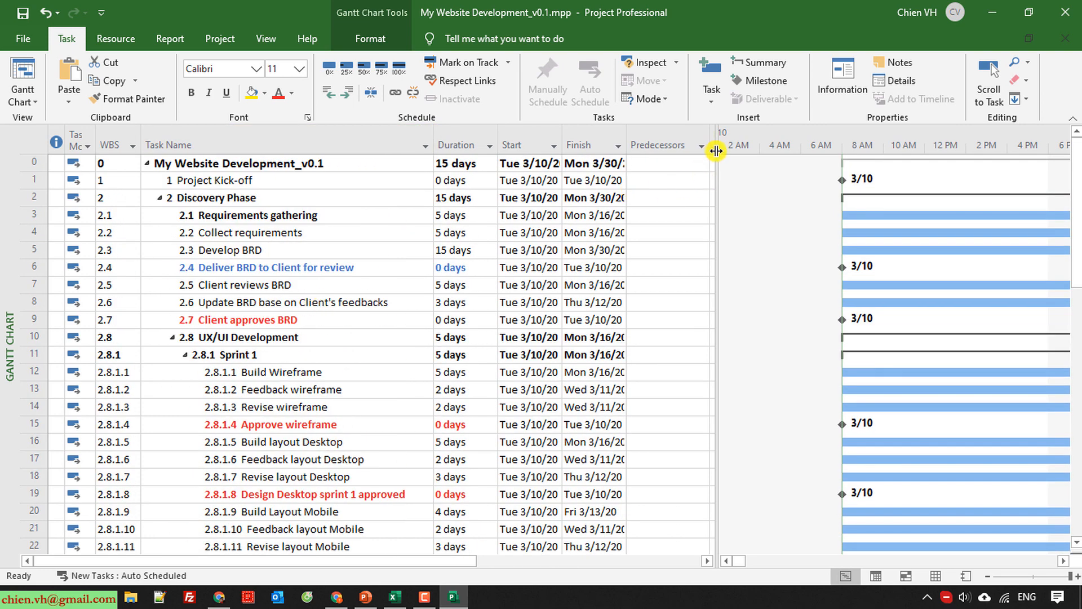
# Enlarge the task table beside the Gantt chart and fit the Duration, Start and Finish columns to their contents.
pyautogui.moveTo(714, 149); pyautogui.dragTo(763, 150)
pyautogui.doubleClick(627, 141)
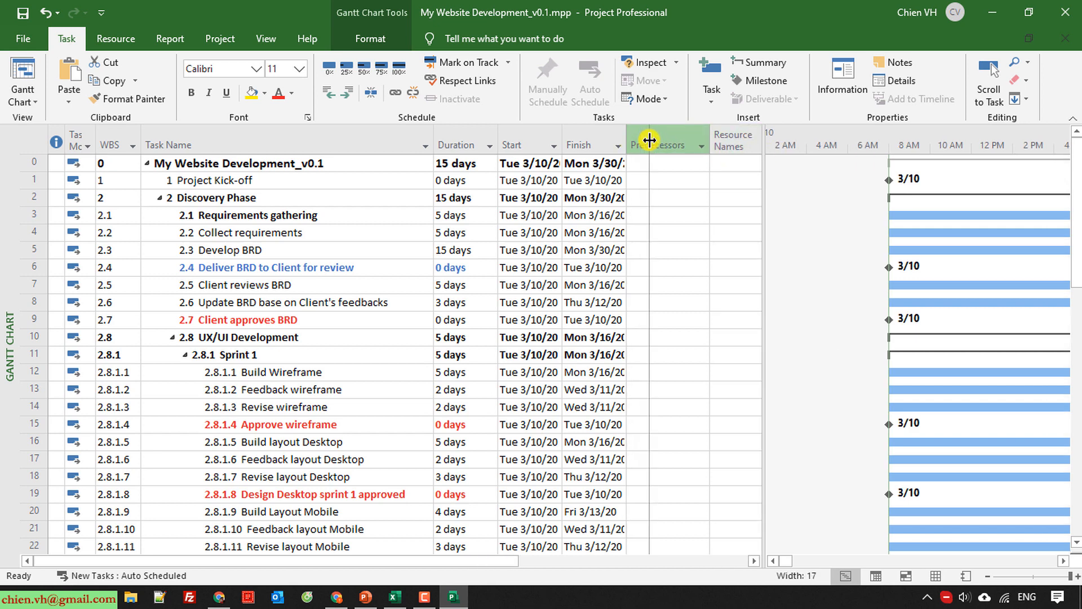
pyautogui.doubleClick(563, 144)
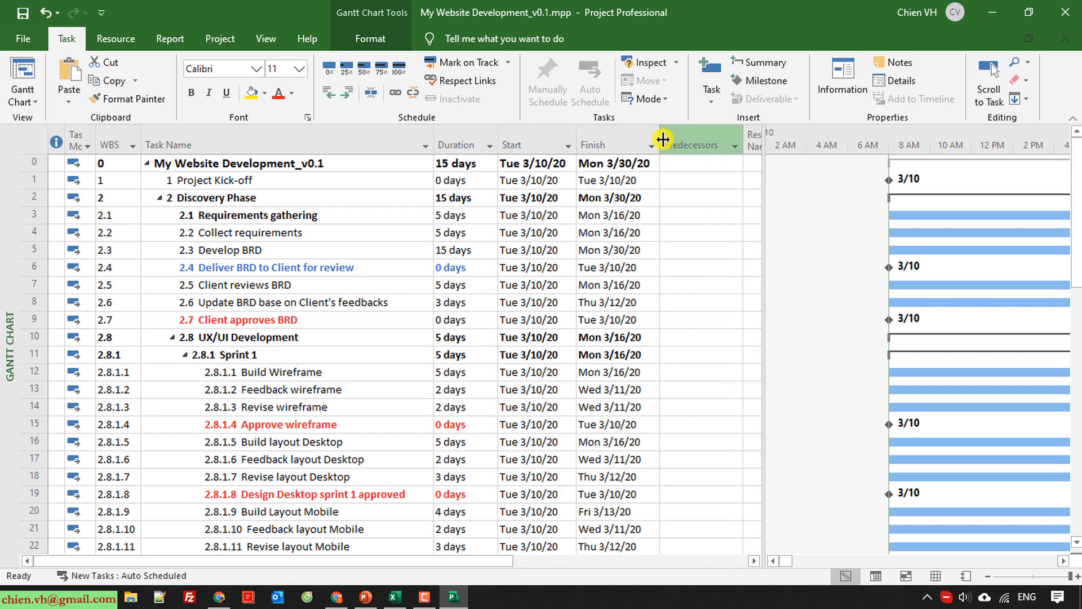
pyautogui.doubleClick(501, 140)
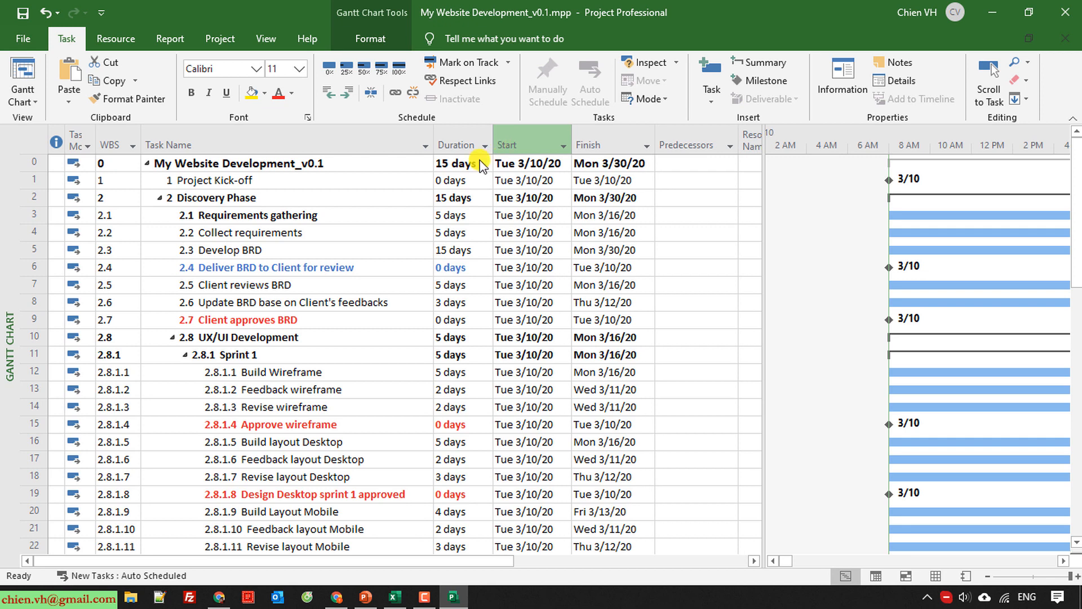
# Review the task durations down the plan and save the project file.
pyautogui.scroll(-4, 213, 401)
pyautogui.scroll(-5, 214, 400)
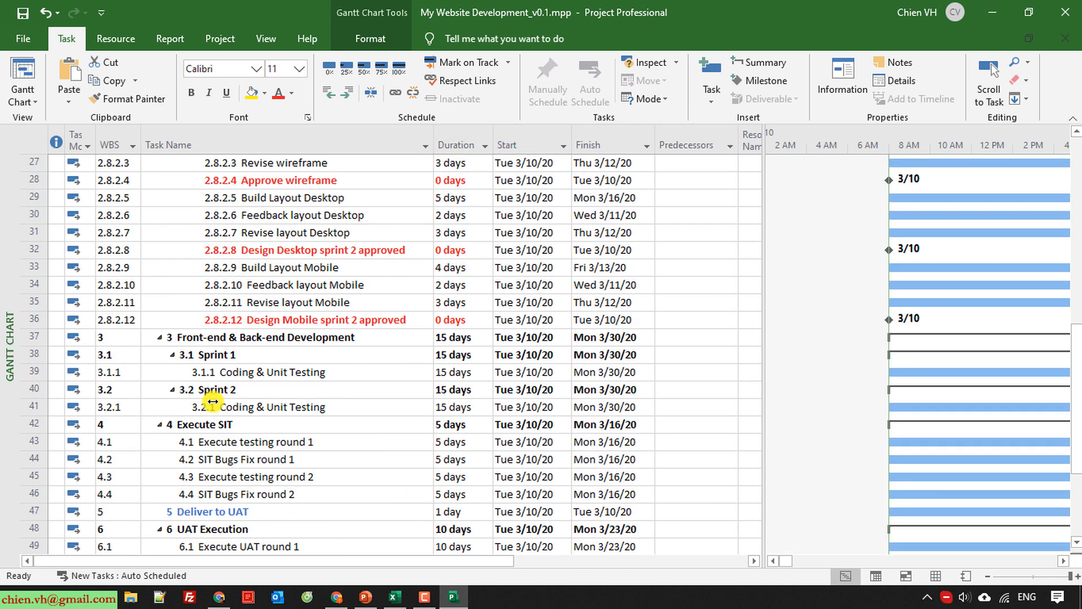
pyautogui.scroll(9, 209, 399)
pyautogui.click(23, 12)
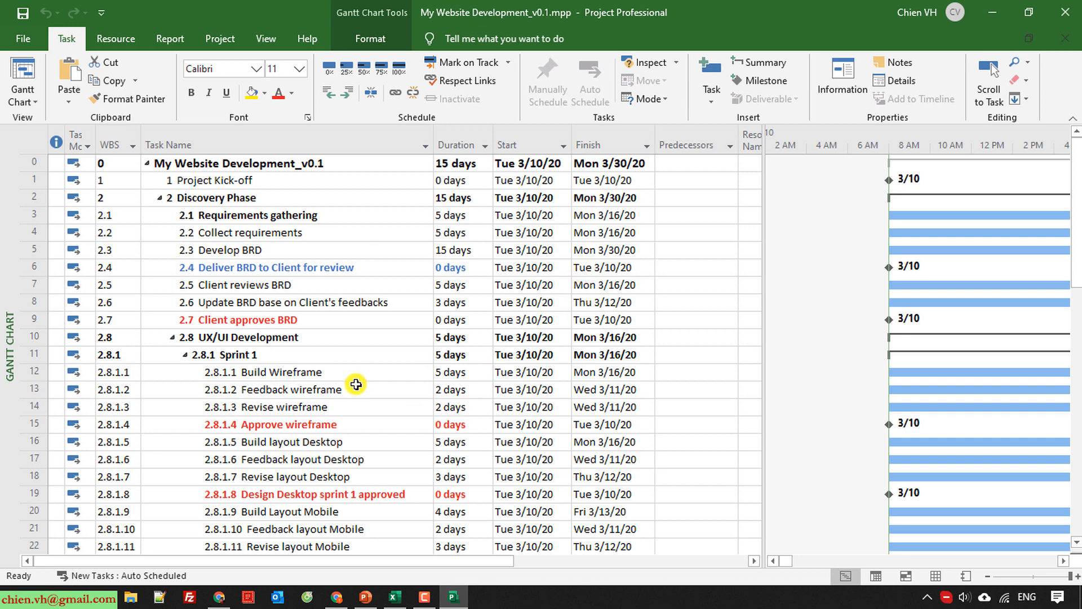
# Enlarge the task table further to show the full Resource Names column and look through the whole task list.
pyautogui.scroll(-15, 356, 384)
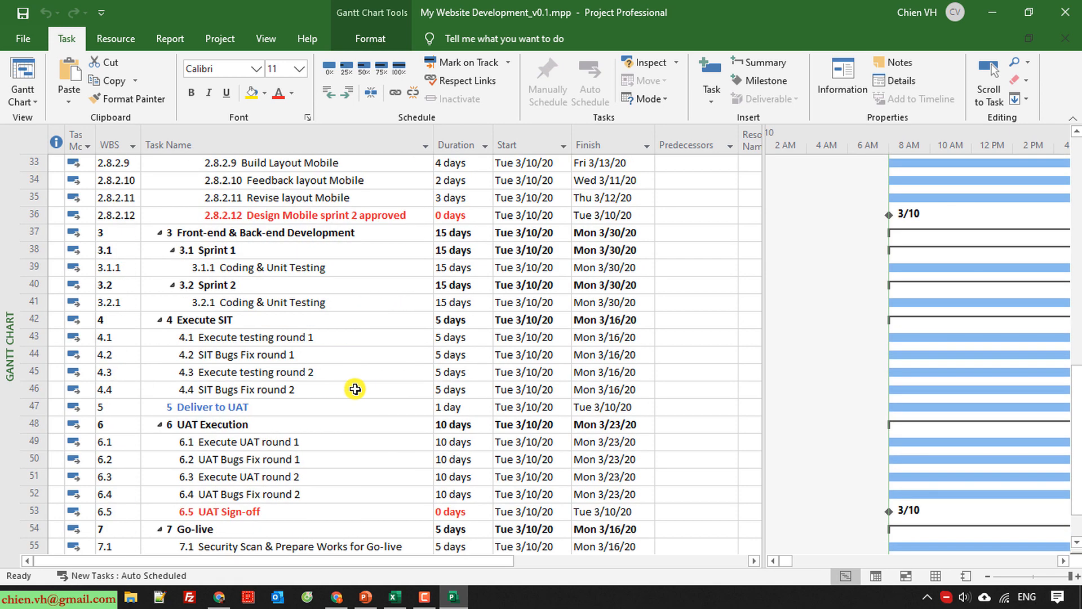
pyautogui.scroll(15, 352, 392)
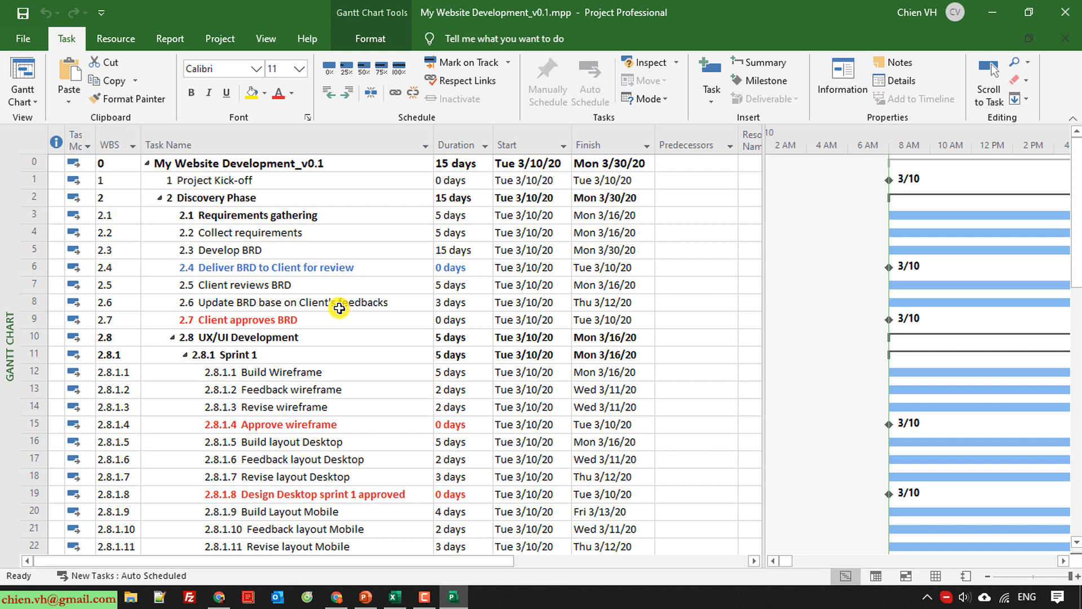
pyautogui.moveTo(765, 136); pyautogui.dragTo(839, 135)
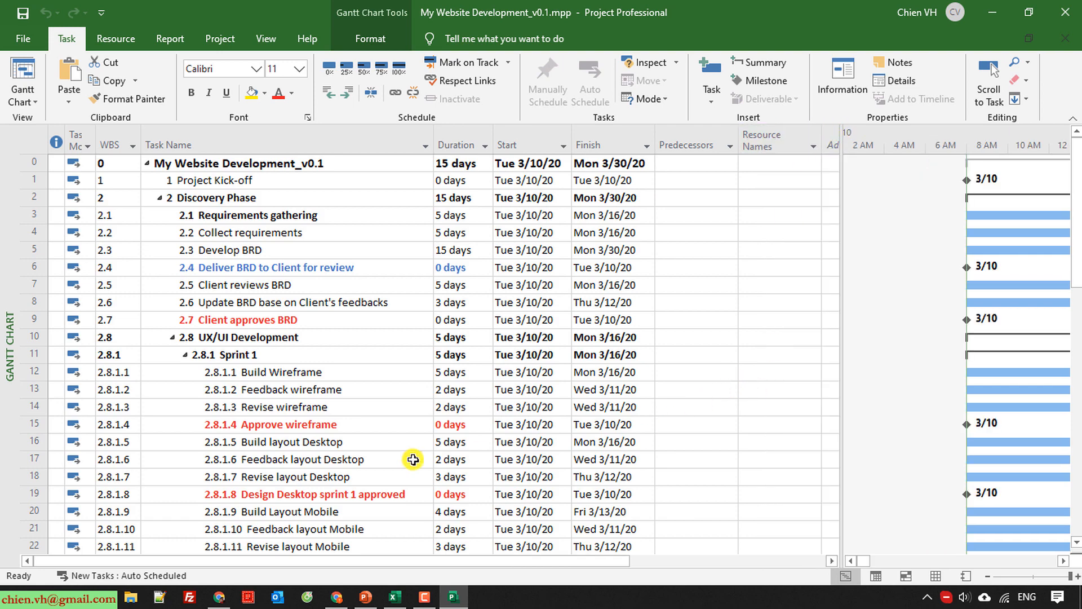
pyautogui.scroll(-6, 404, 460)
pyautogui.scroll(-12, 400, 461)
pyautogui.scroll(12, 400, 462)
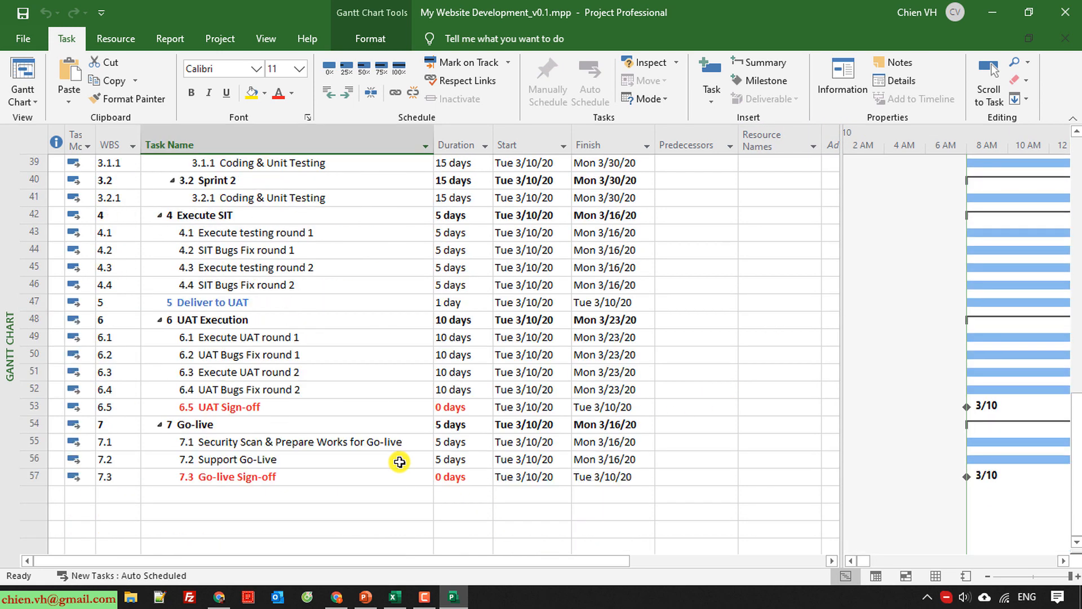
pyautogui.scroll(6, 399, 461)
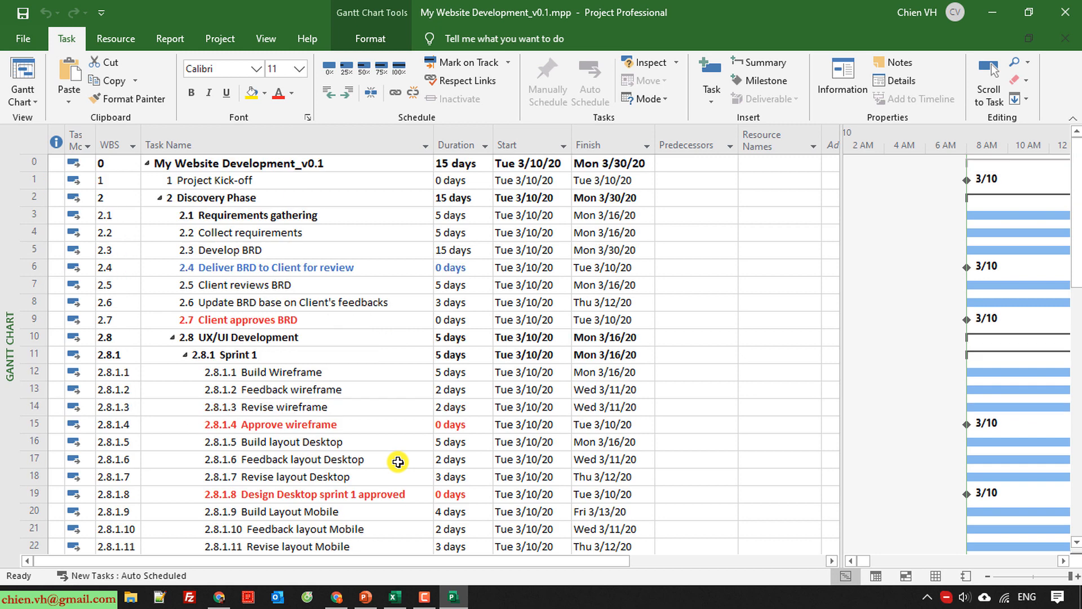
# Switch to the Resource Sheet view and add the resources PM and BA.
pyautogui.click(36, 103)
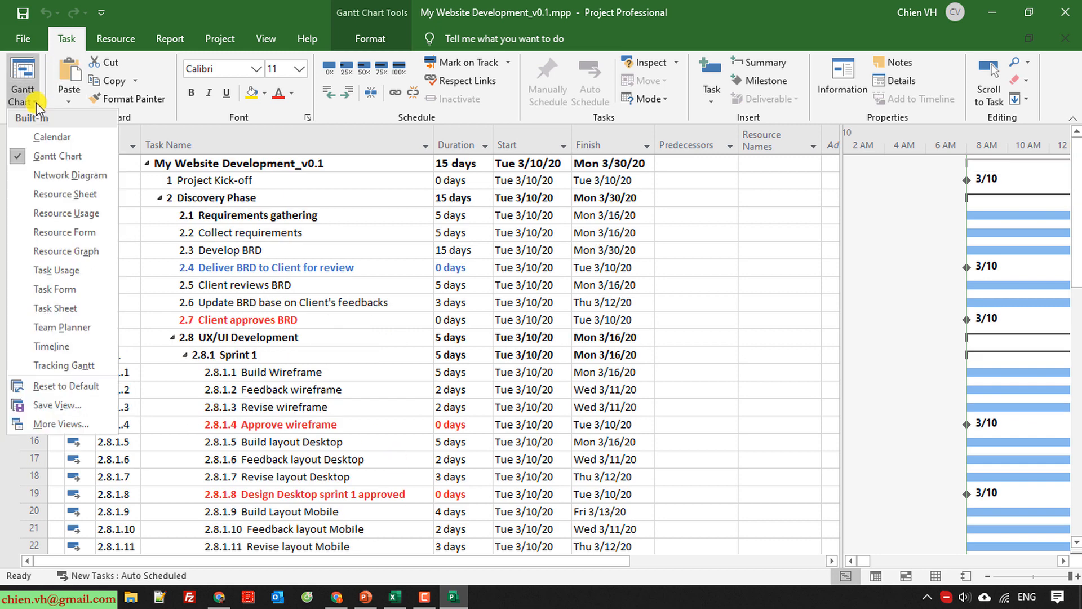
pyautogui.click(92, 197)
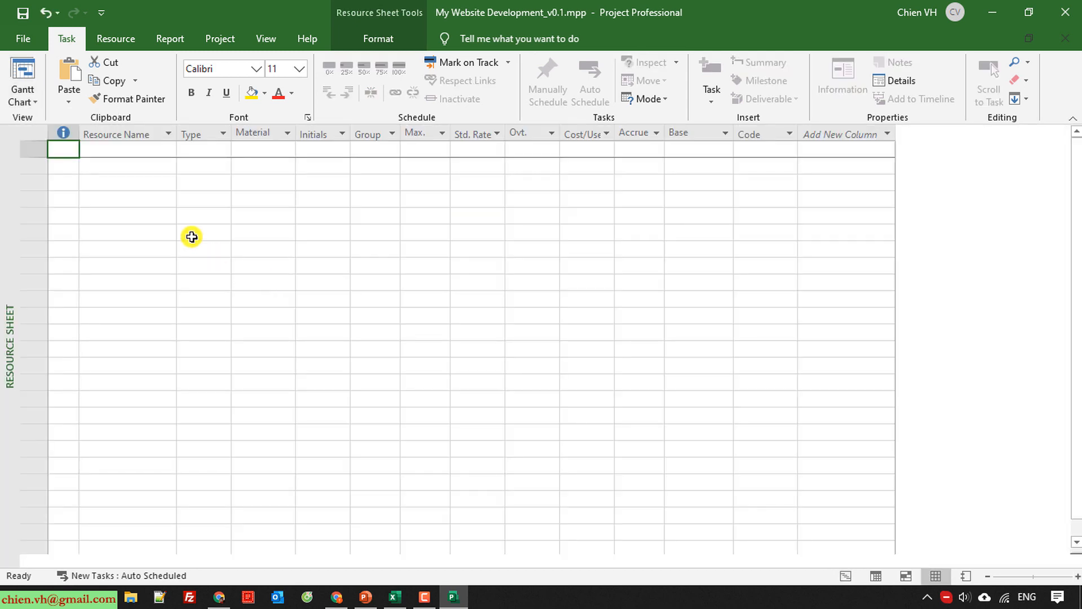
pyautogui.click(129, 151)
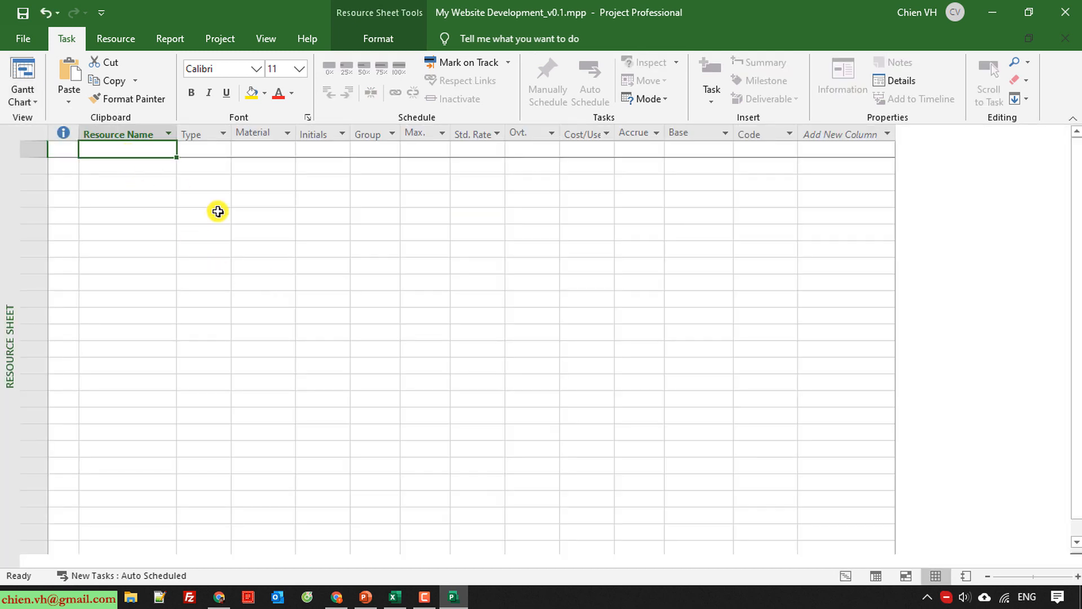
pyautogui.write('PM')
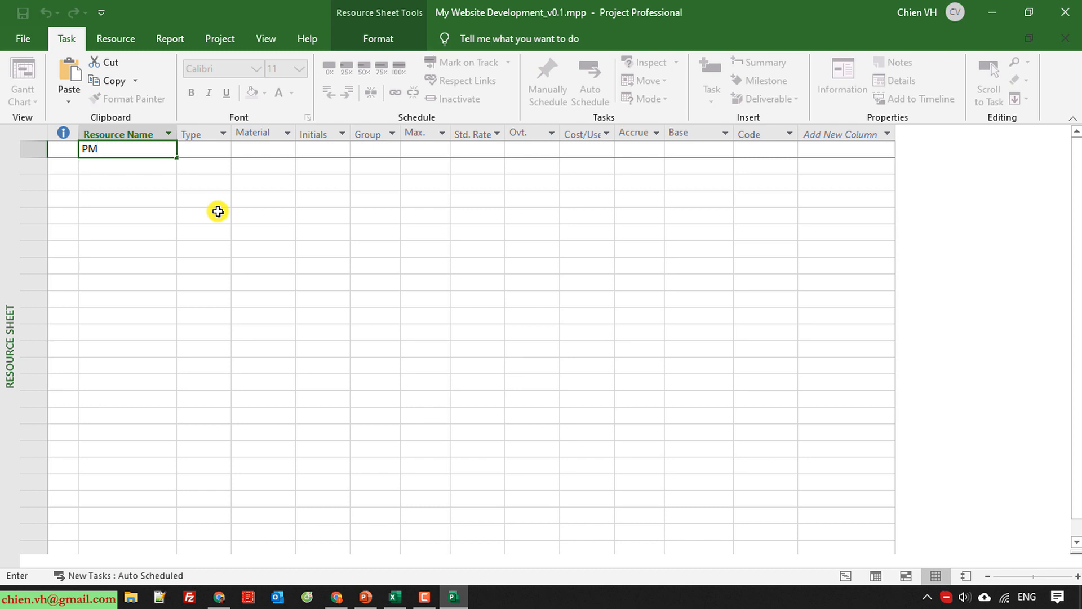
pyautogui.press('Return')
pyautogui.write('BA')
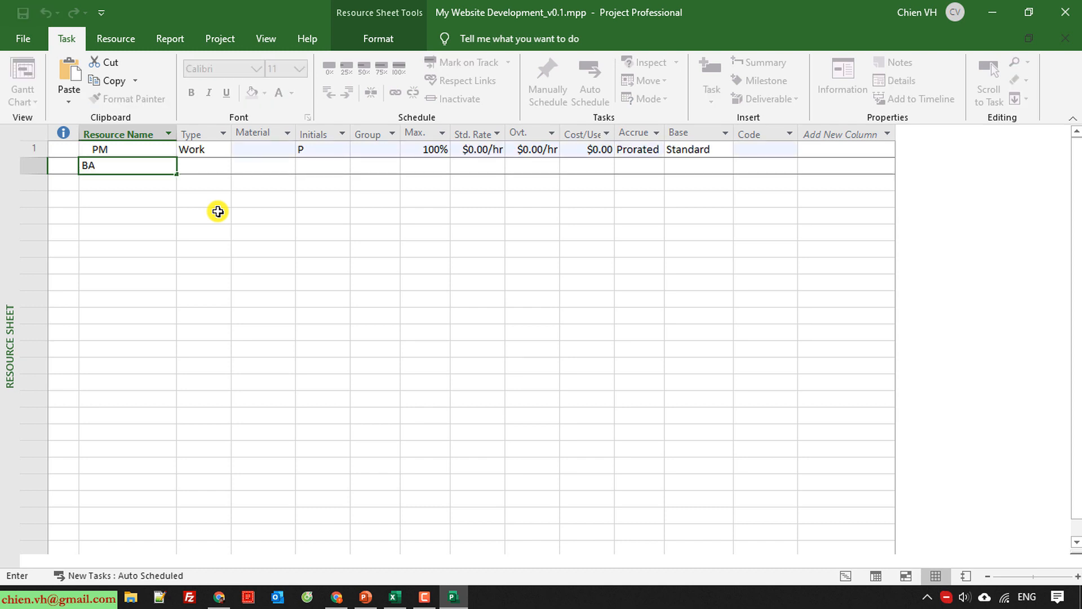
pyautogui.press('Return')
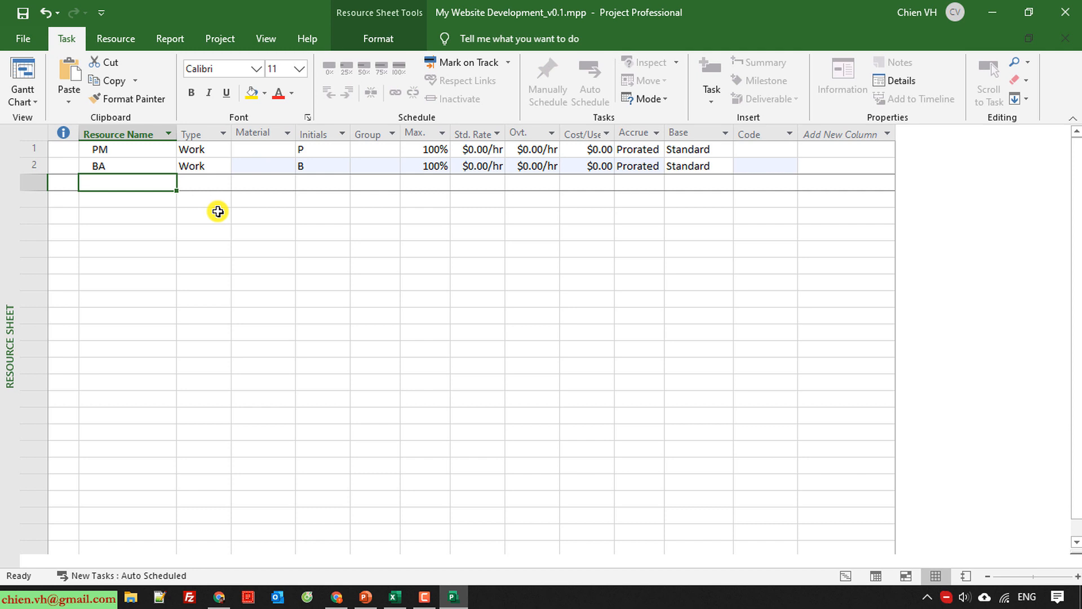
# Add the resources BE Dev, FE Dev and Tester below BA in the Resource Sheet.
pyautogui.write('B')
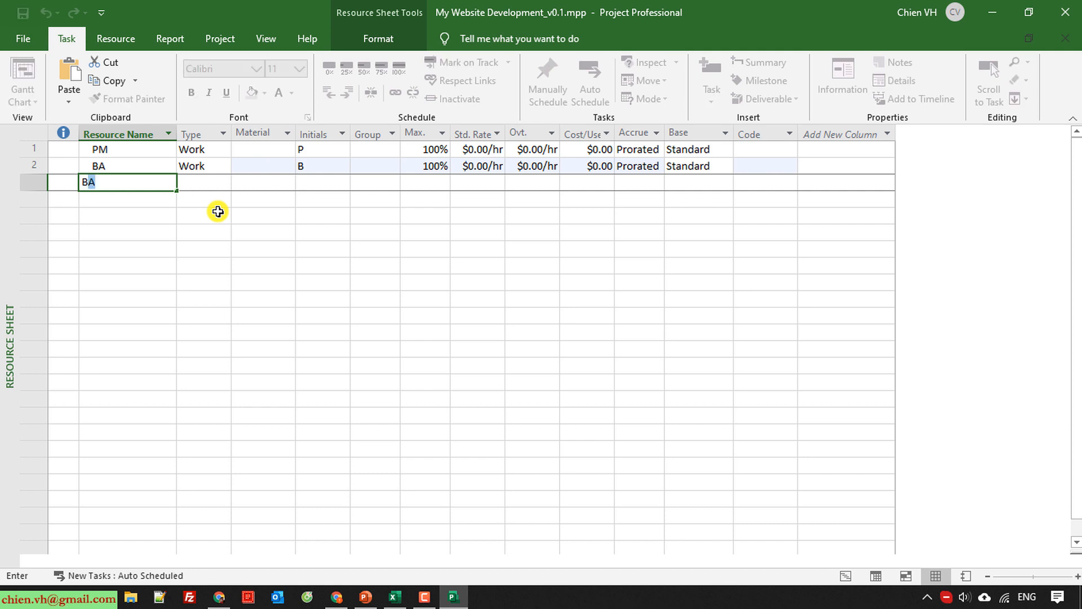
pyautogui.write('E Dev')
pyautogui.press('Return')
pyautogui.write('FE')
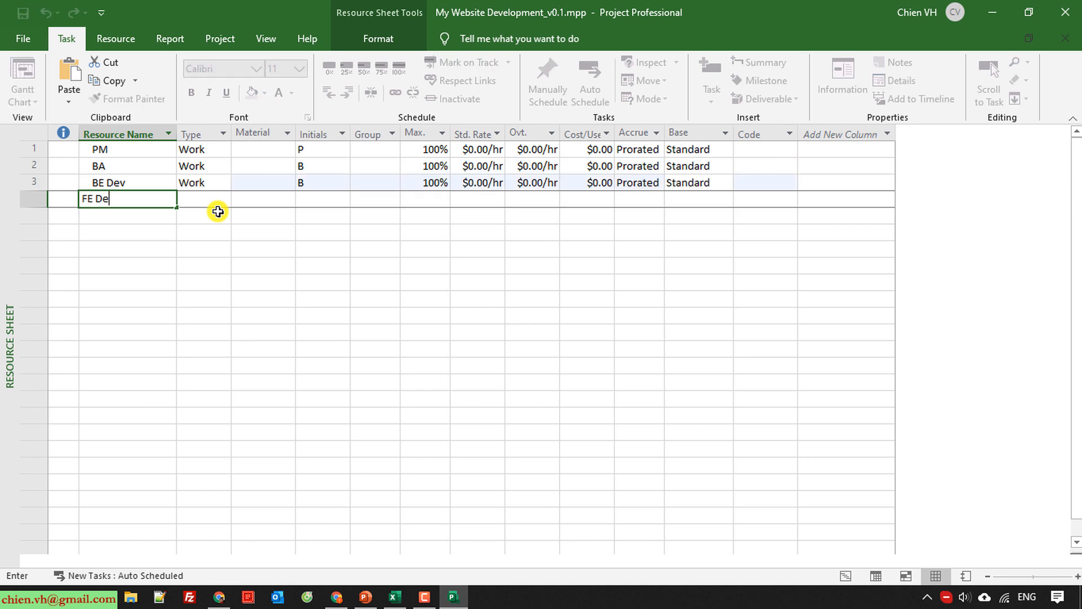
pyautogui.press('Return')
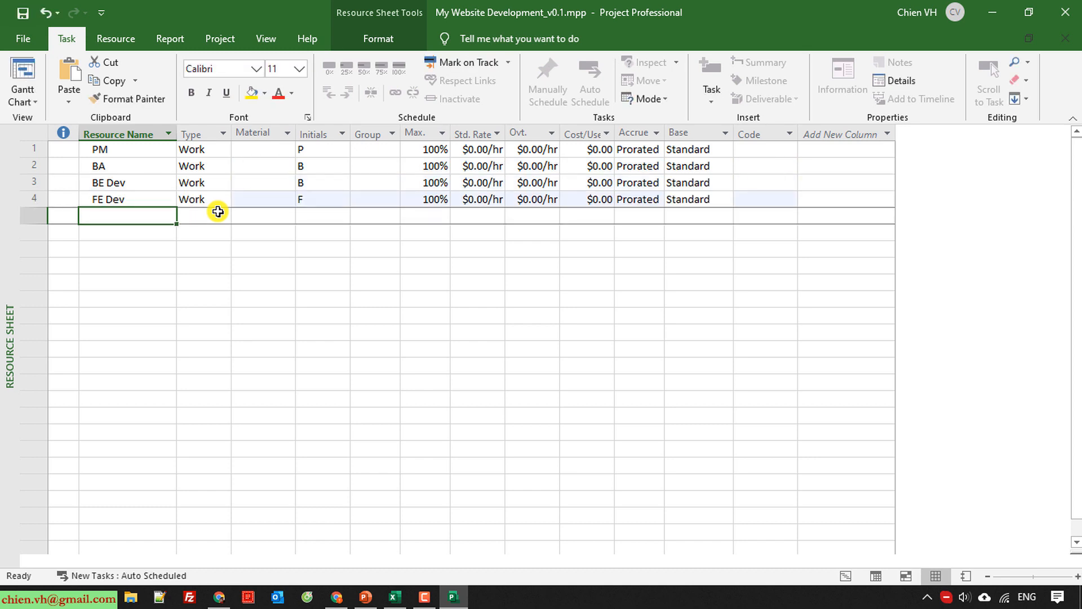
pyautogui.write('Tester')
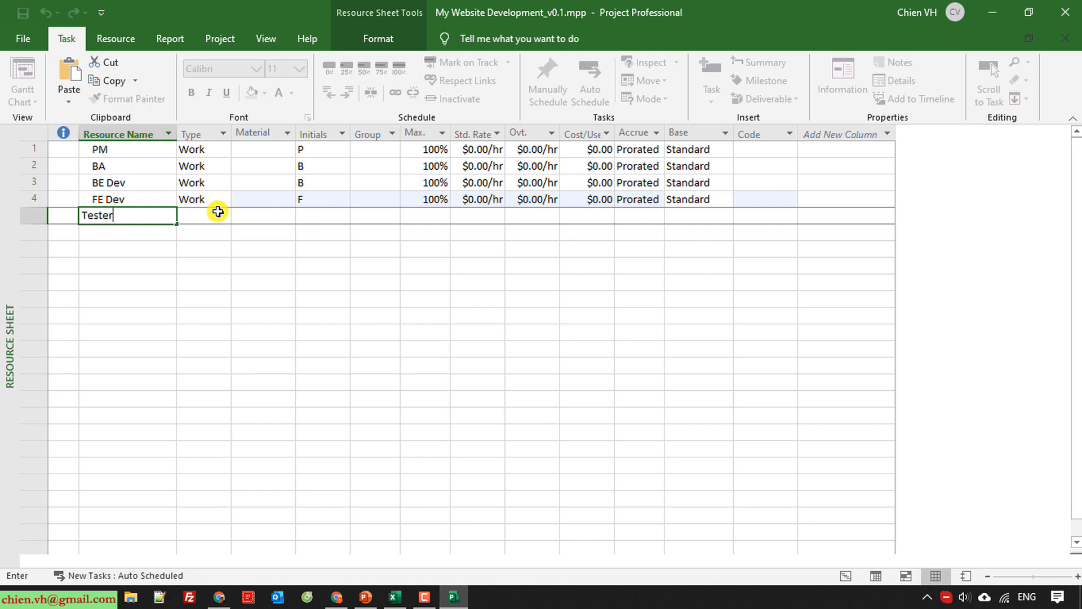
pyautogui.press('Return')
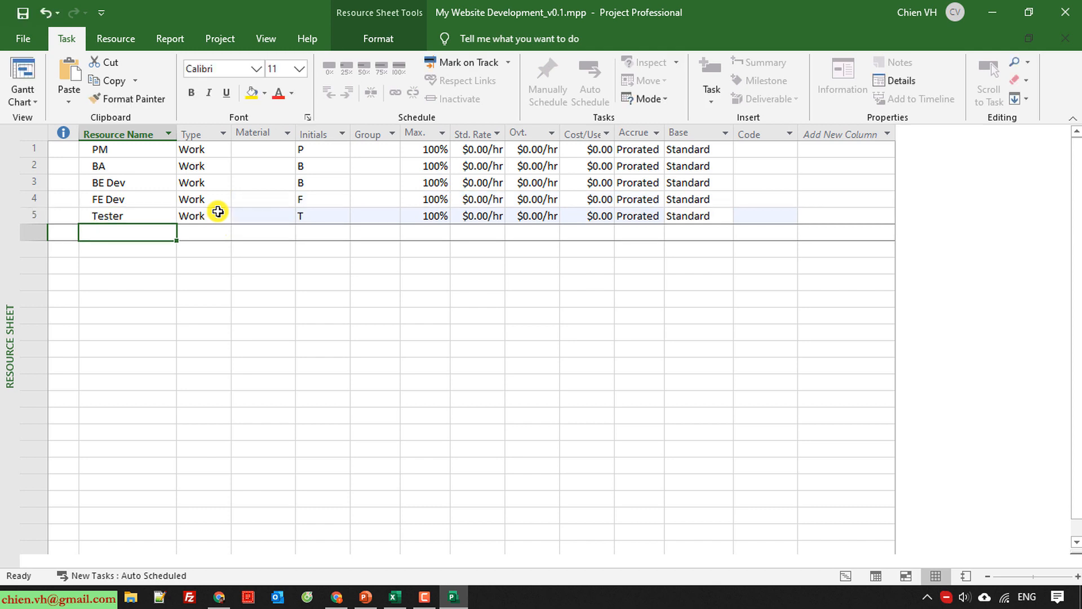
# Examine the available resource type options for PM without changing its type.
pyautogui.click(145, 330)
pyautogui.click(208, 150)
pyautogui.click(224, 150)
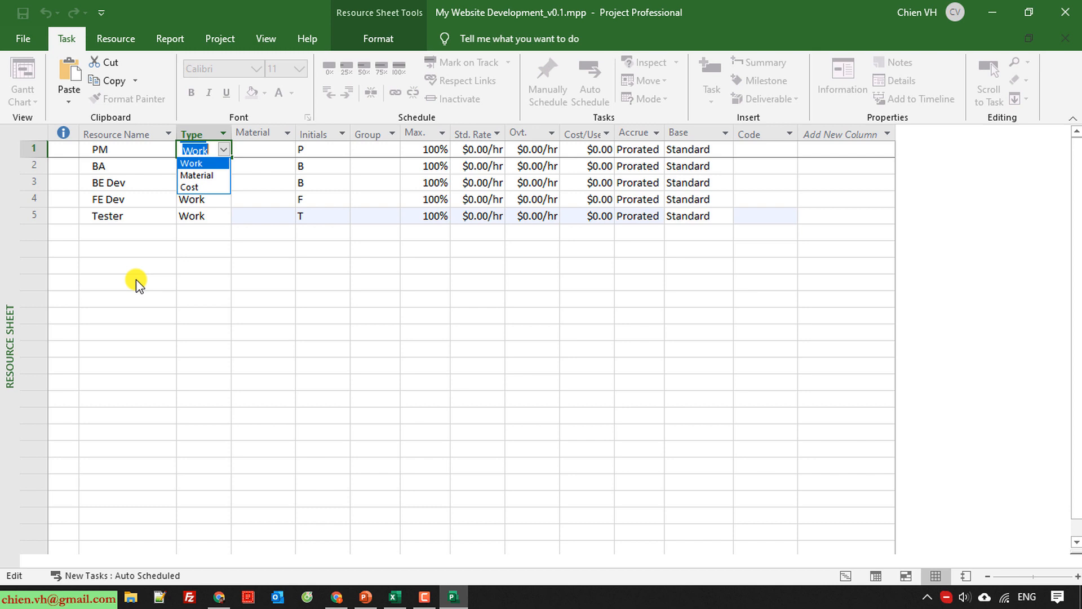
pyautogui.press('Escape')
pyautogui.click(223, 150)
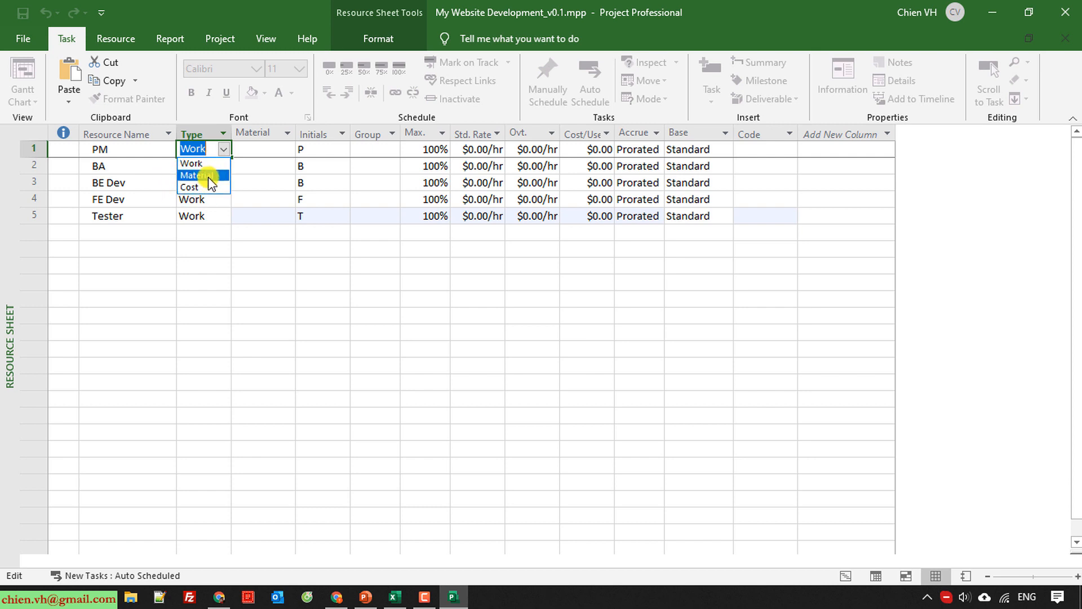
pyautogui.click(129, 292)
pyautogui.click(130, 292)
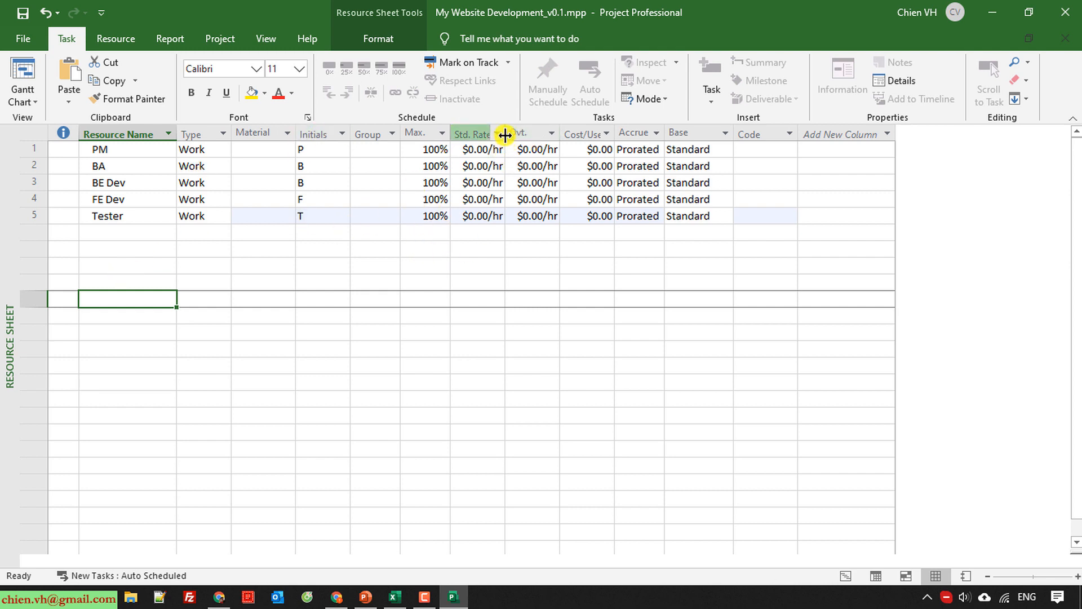
# Widen the Std. Rate, Ovt. Rate and Cost/Use columns and set the standard rates to 20 for PM and 15 for BA.
pyautogui.moveTo(505, 133); pyautogui.dragTo(629, 133)
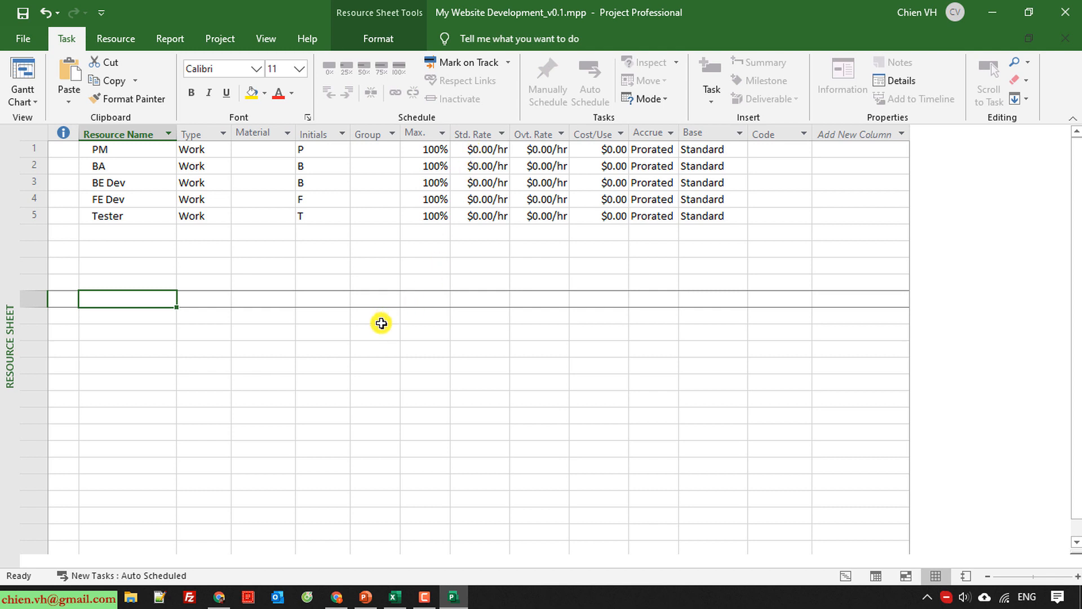
pyautogui.click(484, 149)
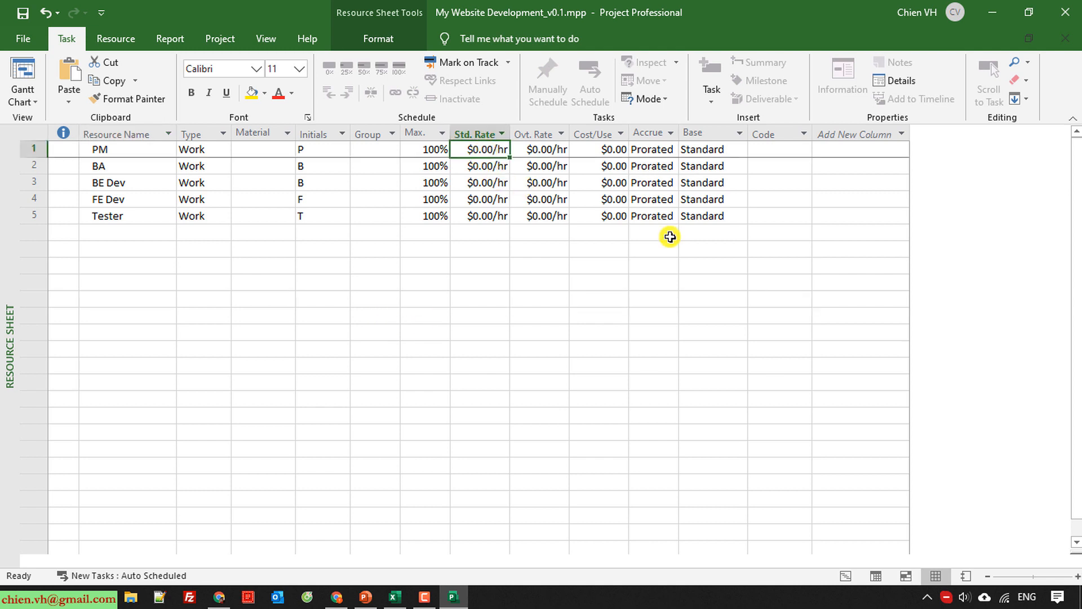
pyautogui.write('20')
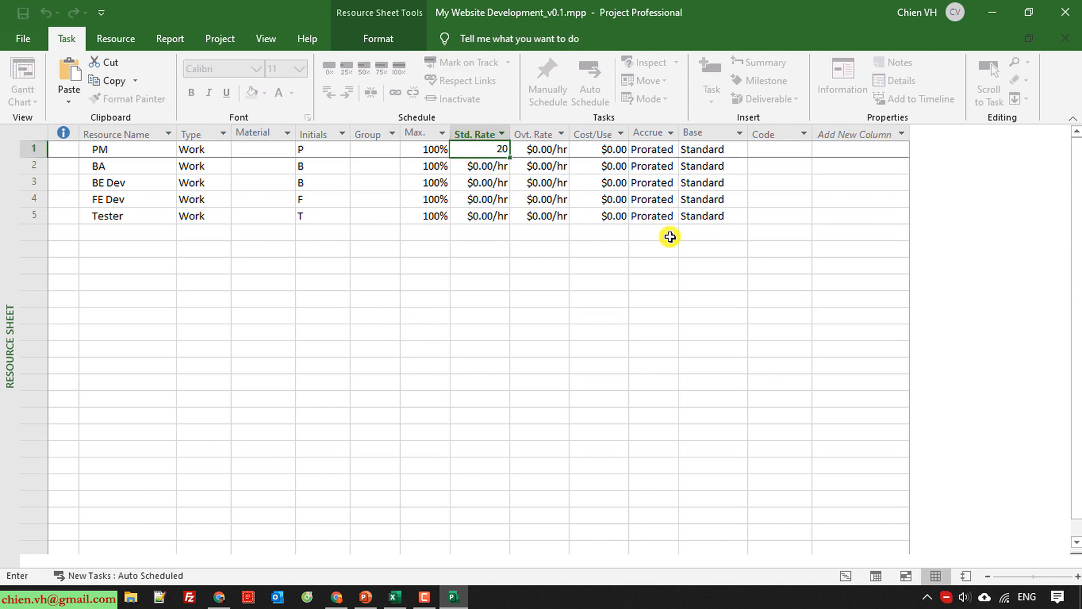
pyautogui.press('Return')
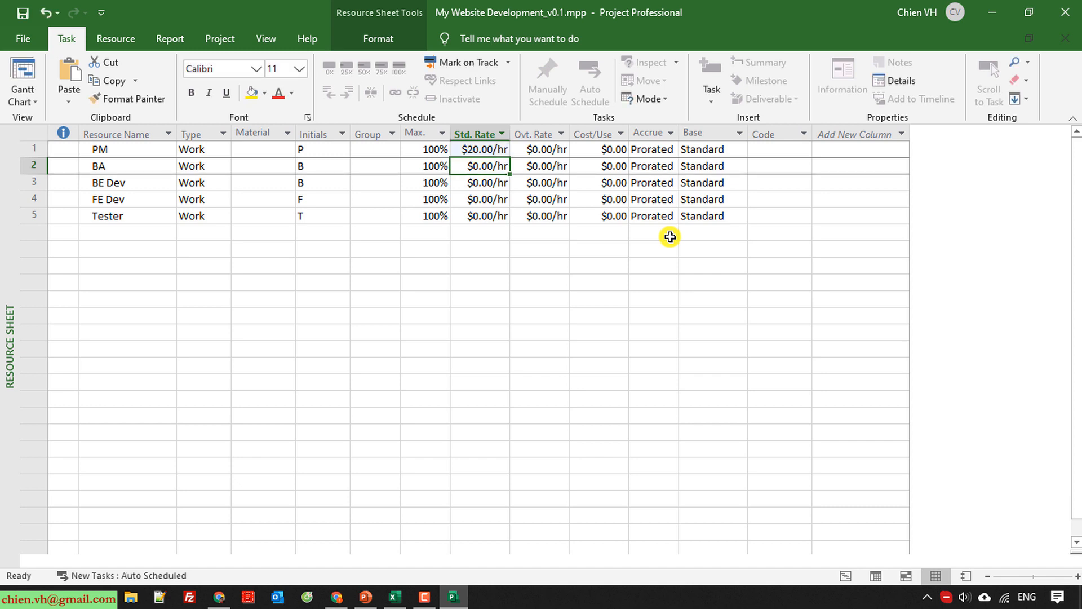
pyautogui.write('15')
pyautogui.press('Return')
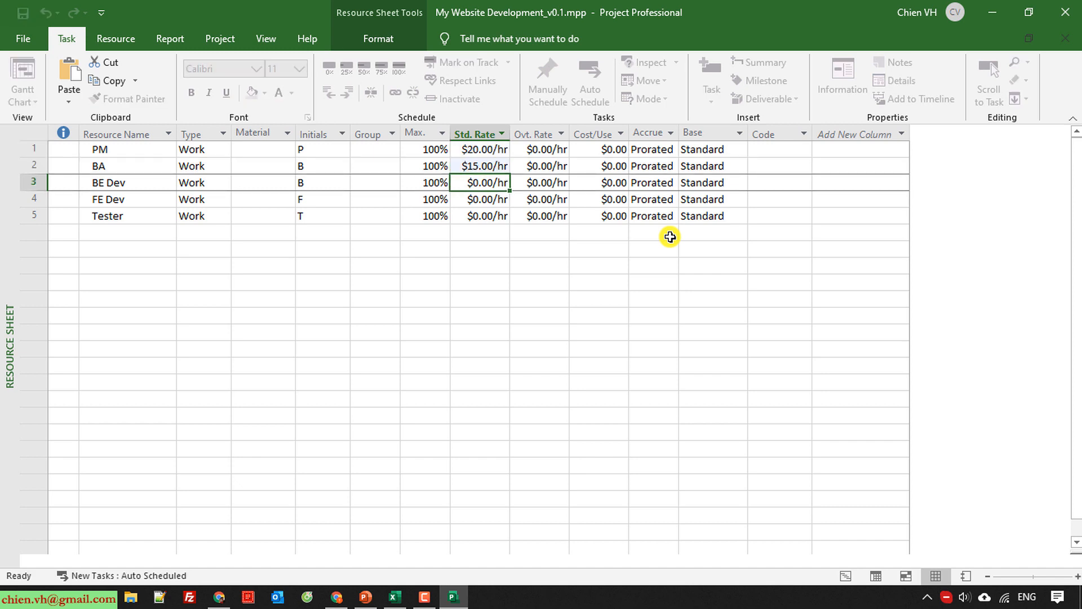
# Set the standard rate of BE Dev, FE Dev and Tester to 10 per hour each.
pyautogui.write('10')
pyautogui.press('Return')
pyautogui.write('10')
pyautogui.press('Return')
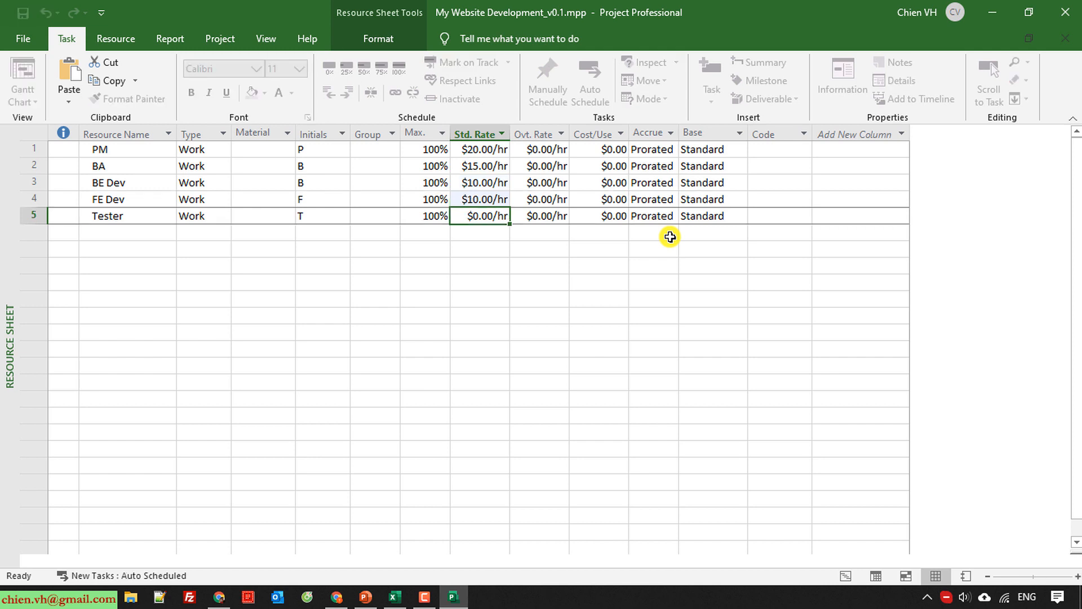
pyautogui.write('10')
pyautogui.press('Return')
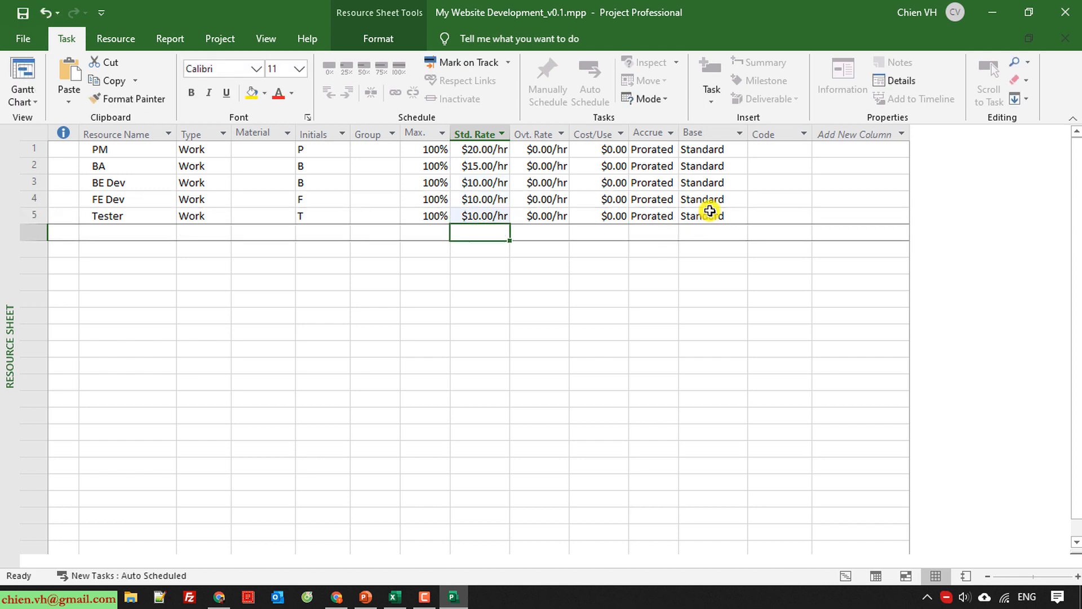
# Set the overtime rates to 40 per hour for PM, 30 for BA and 20 each for BE Dev, FE Dev and Tester.
pyautogui.click(542, 152)
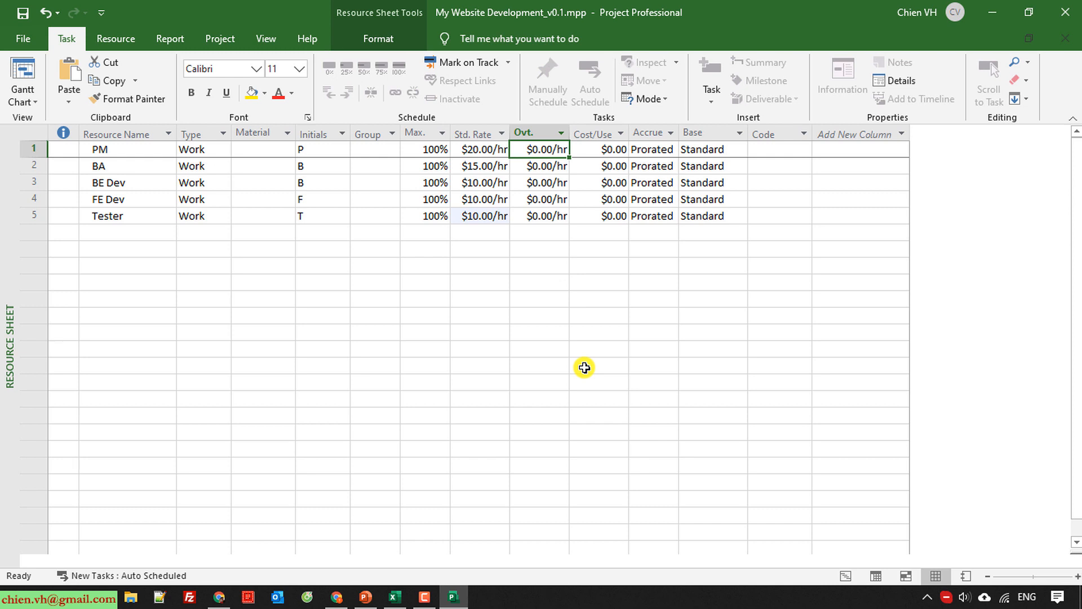
pyautogui.write('40')
pyautogui.press('Return')
pyautogui.write('30')
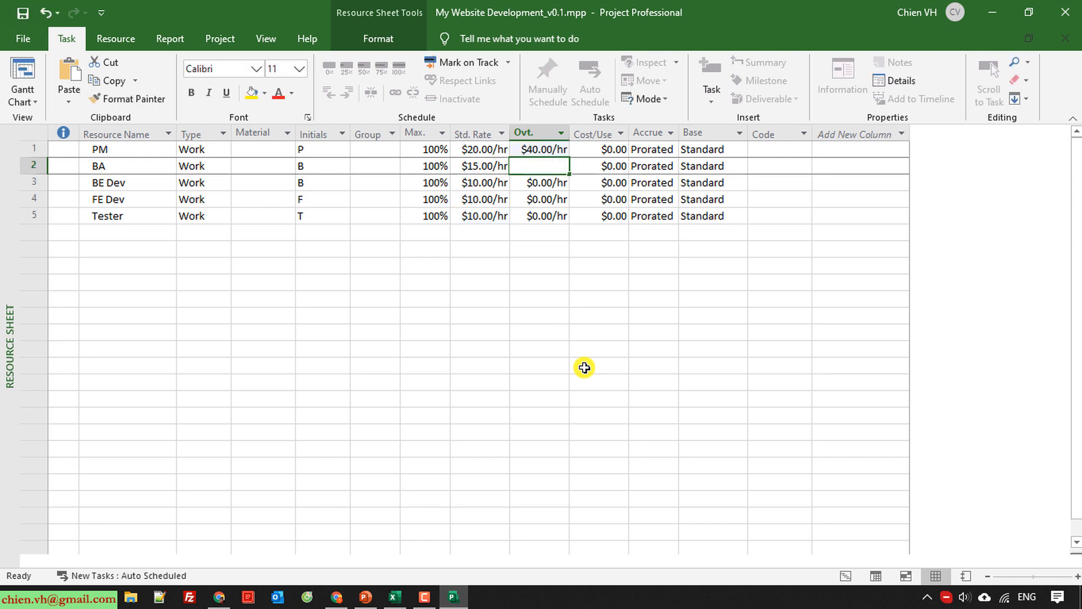
pyautogui.press('Return')
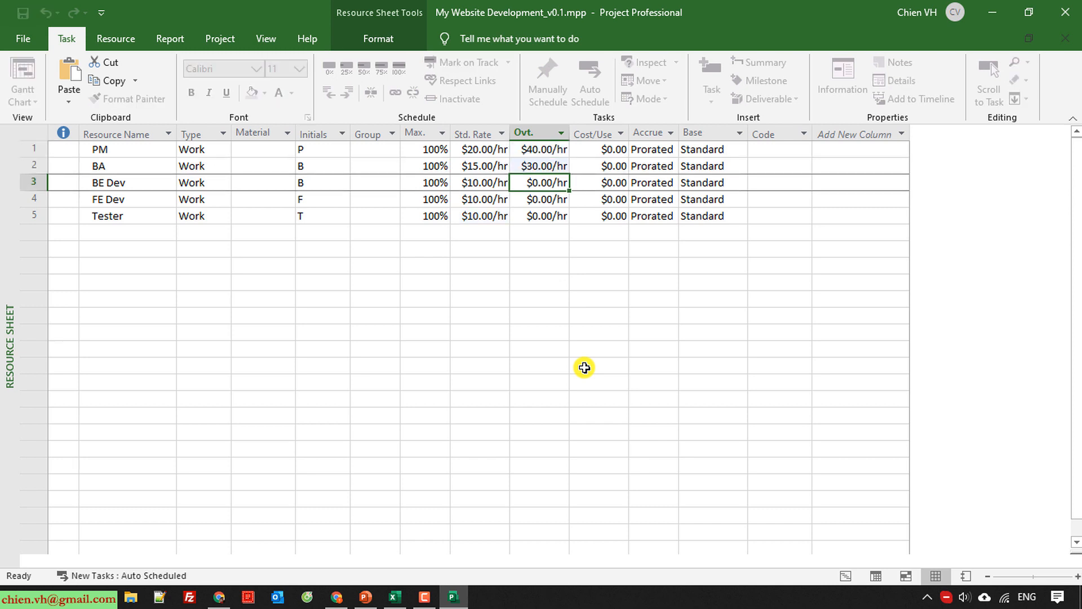
pyautogui.write('20')
pyautogui.press('Return')
pyautogui.write('20')
pyautogui.press('Return')
pyautogui.write('20')
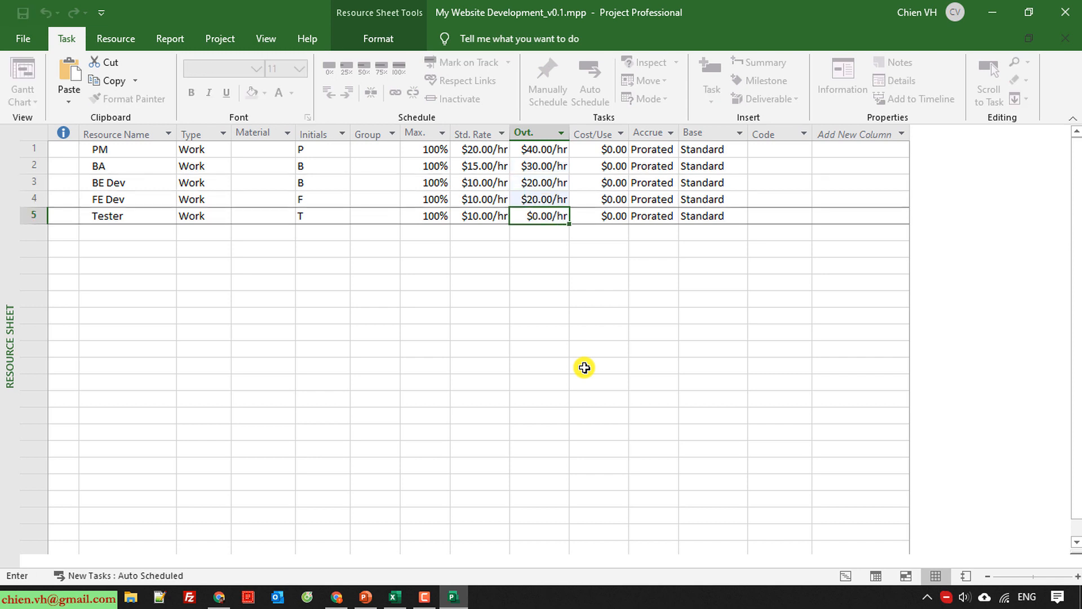
pyautogui.press('Return')
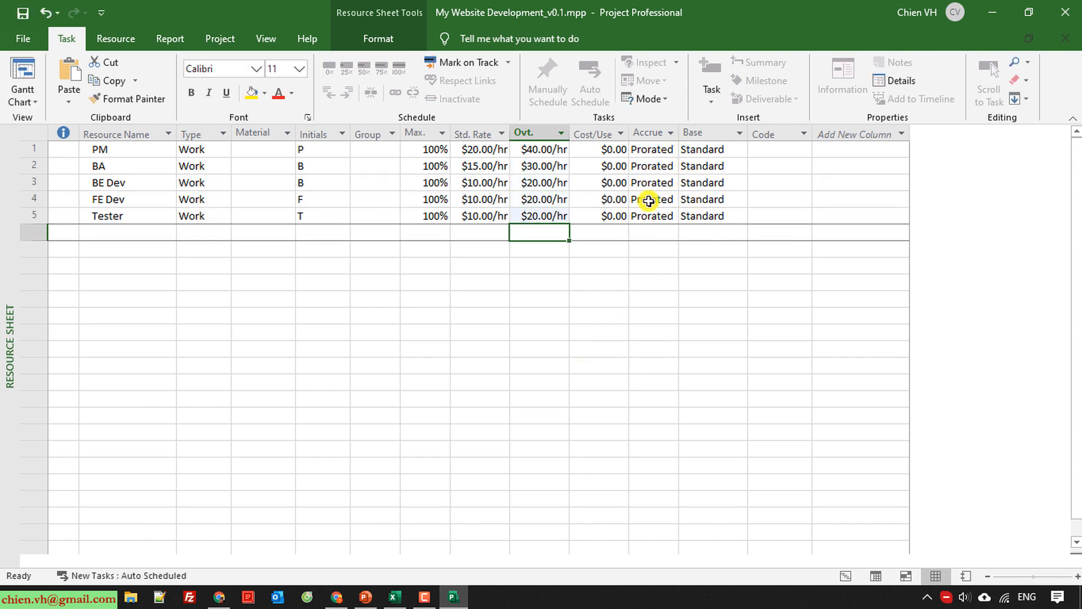
# Widen the Accrue At column to fit its heading and inspect PM's accrual setting without changing it.
pyautogui.doubleClick(678, 135)
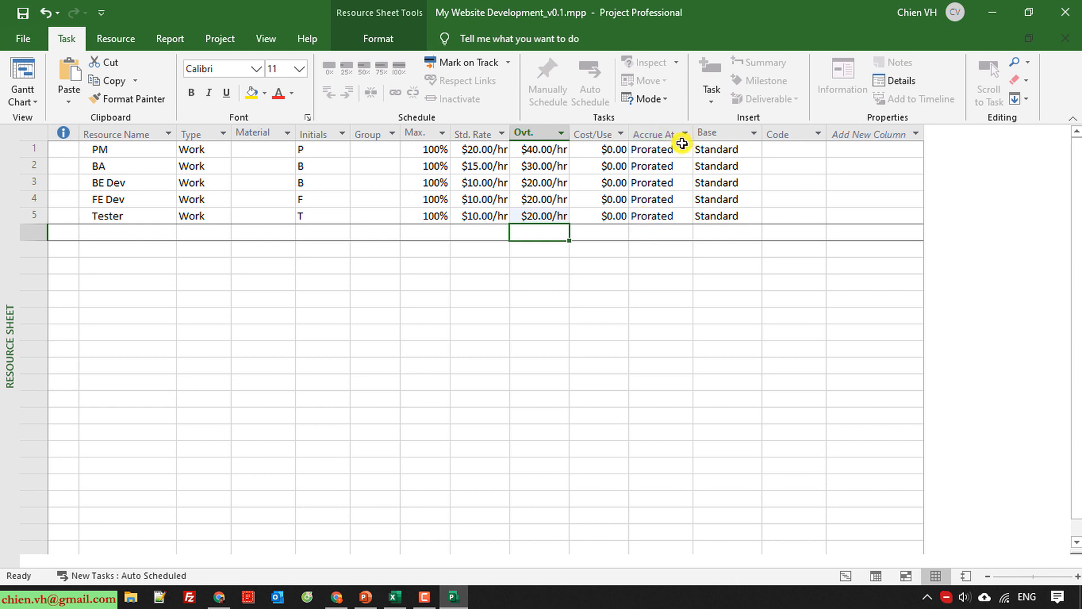
pyautogui.click(685, 150)
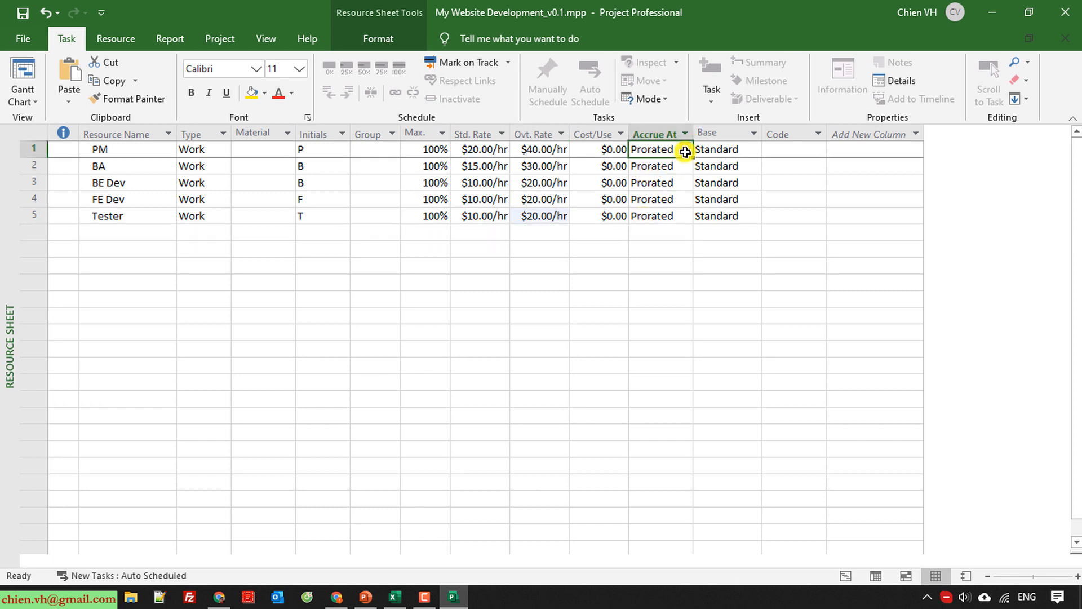
pyautogui.click(685, 151)
pyautogui.click(510, 384)
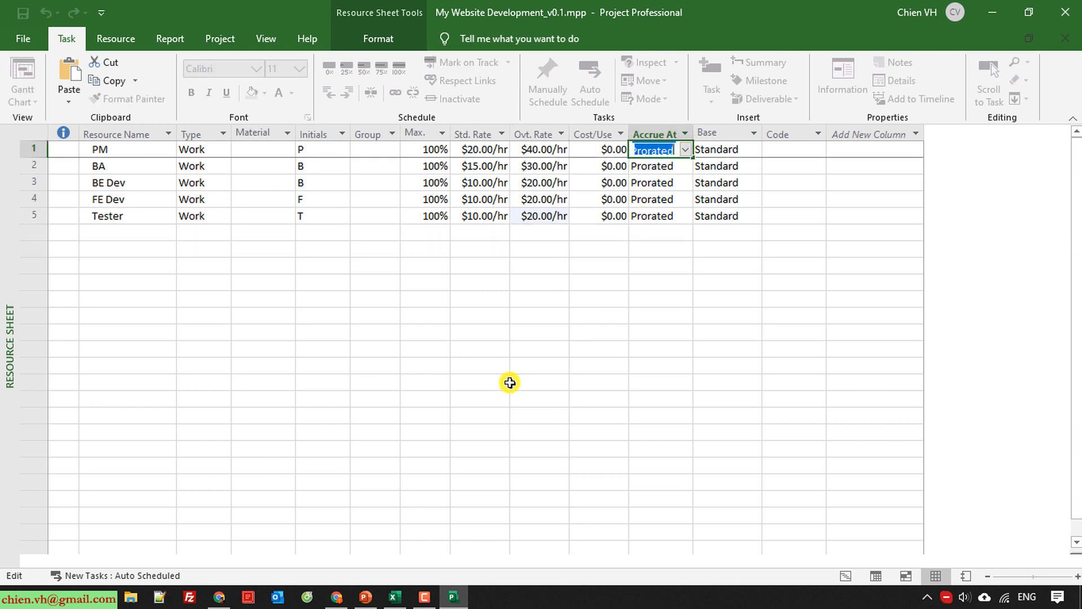
pyautogui.click(510, 383)
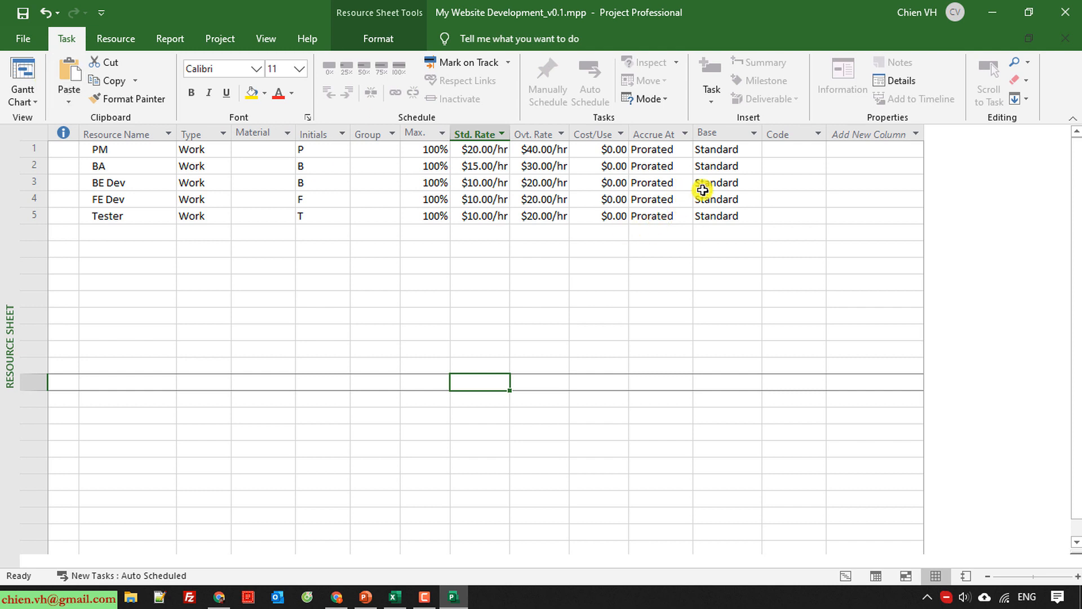
# Examine the available base calendar options for PM without changing its calendar.
pyautogui.click(750, 149)
pyautogui.click(755, 148)
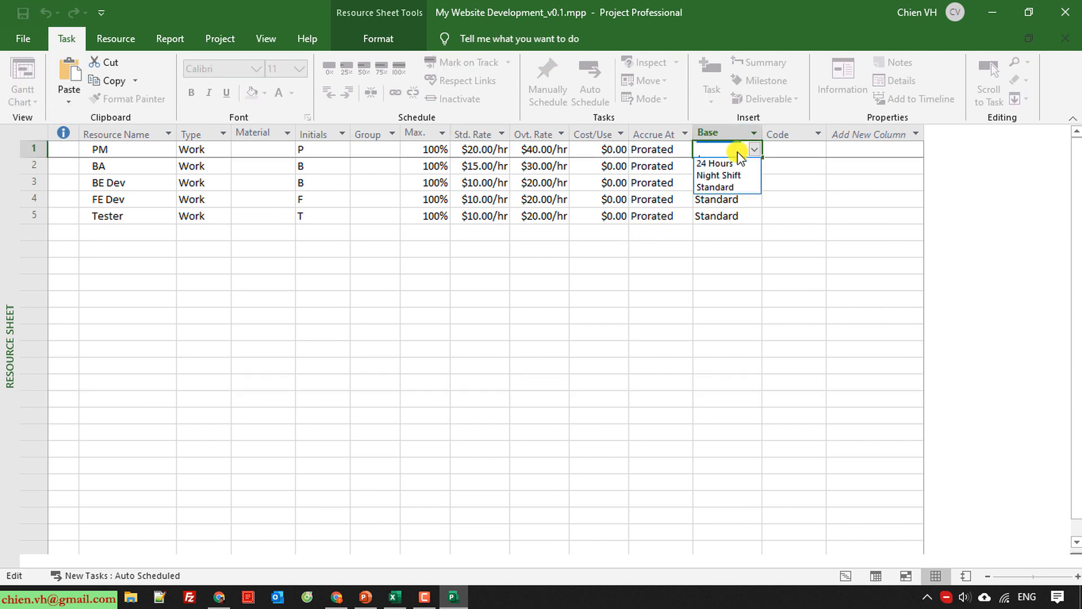
pyautogui.click(427, 365)
pyautogui.click(493, 365)
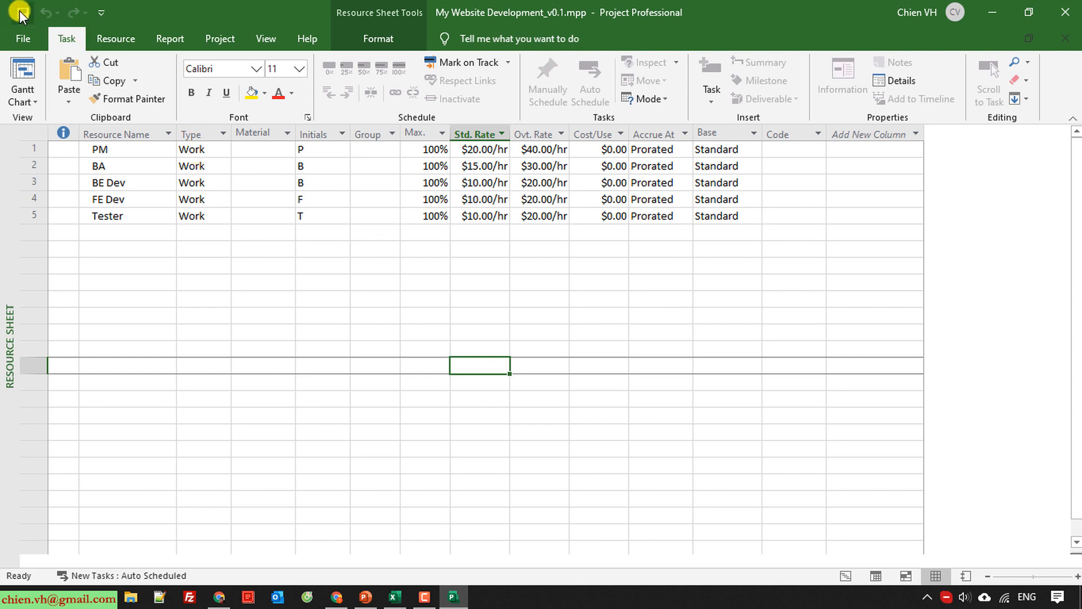
# Switch from the Resource Sheet to the Gantt Chart view and open the Project Information settings.
pyautogui.click(22, 97)
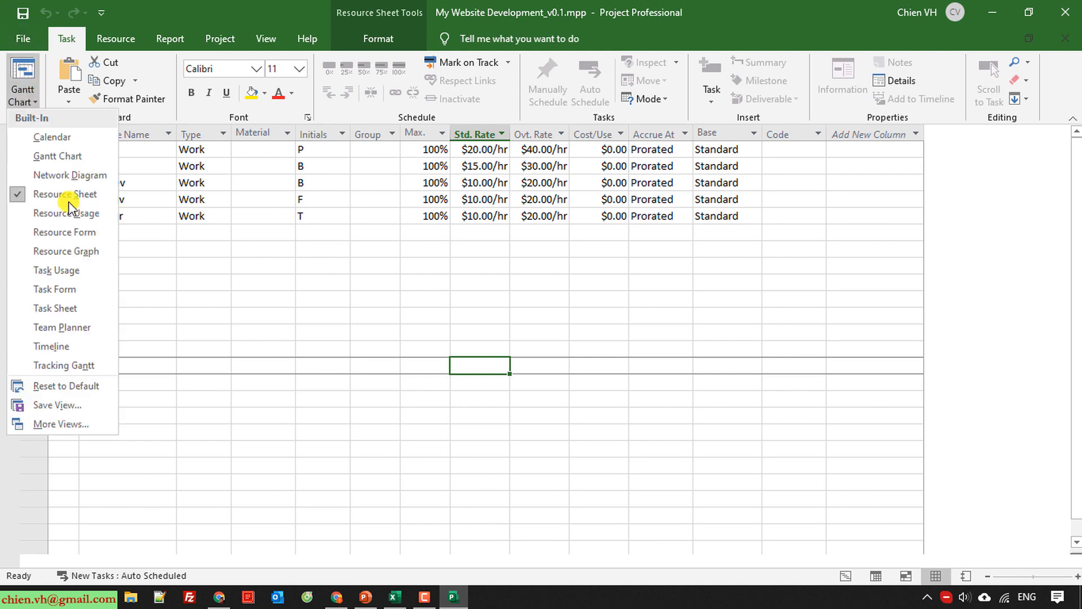
pyautogui.click(66, 154)
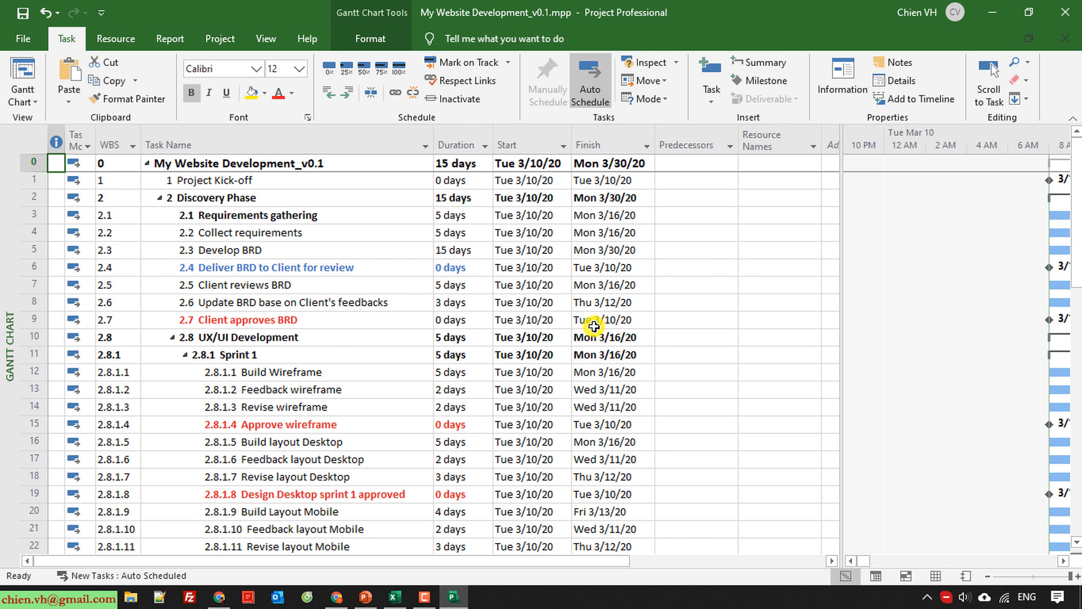
pyautogui.click(225, 37)
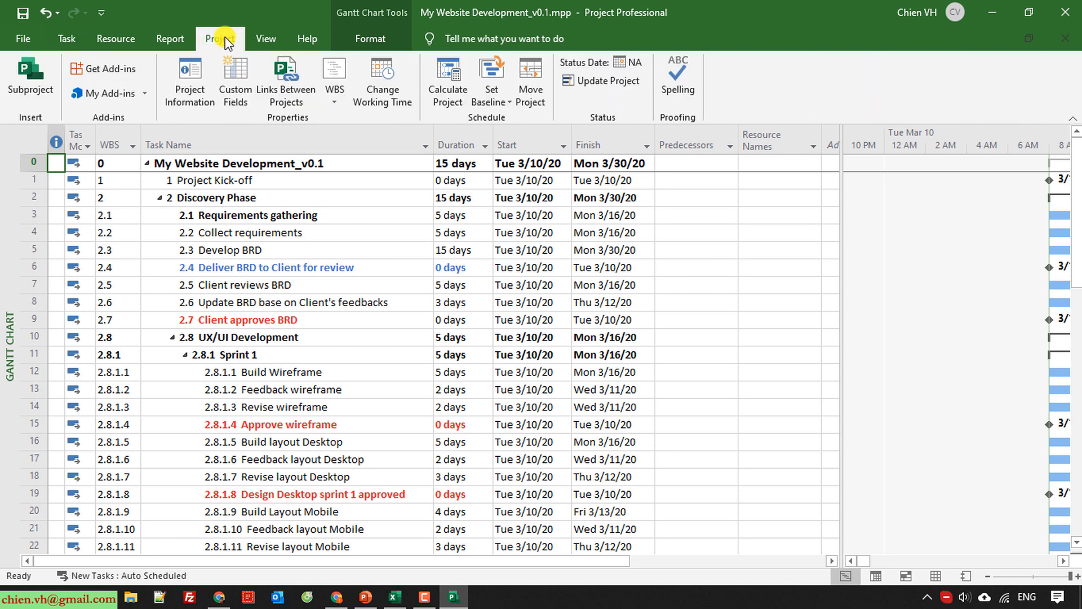
pyautogui.click(189, 79)
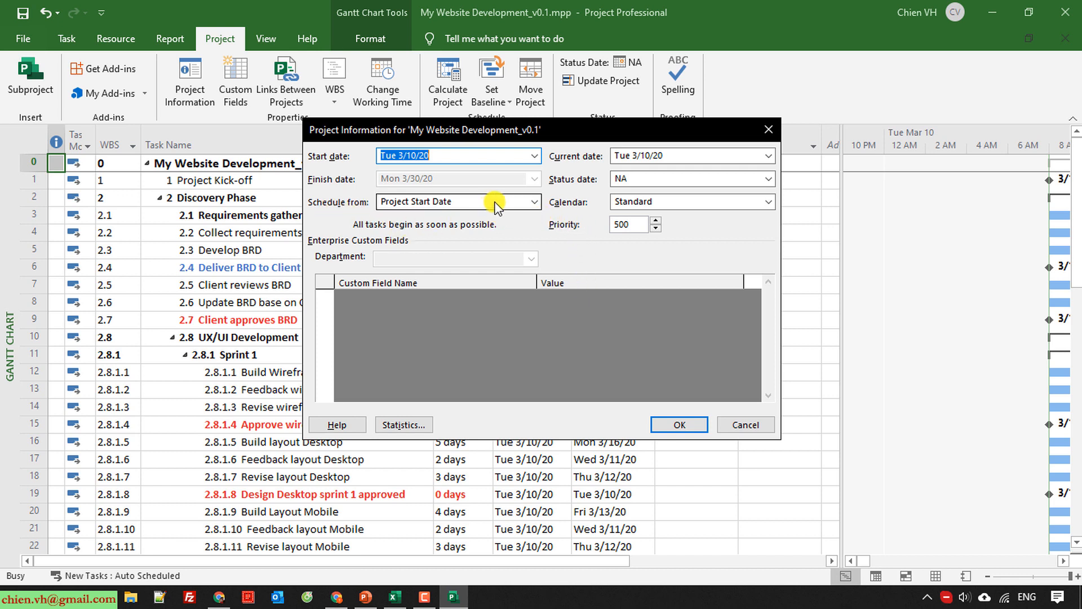
# Try scheduling the project from Project Finish Date, and set it back to Project Start Date.
pyautogui.click(531, 206)
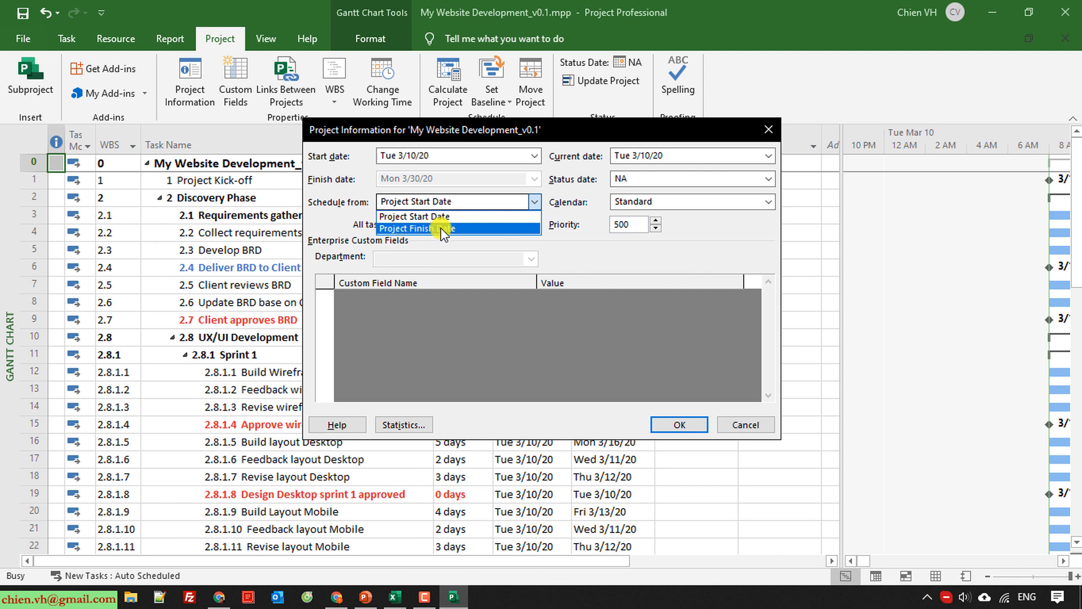
pyautogui.click(350, 220)
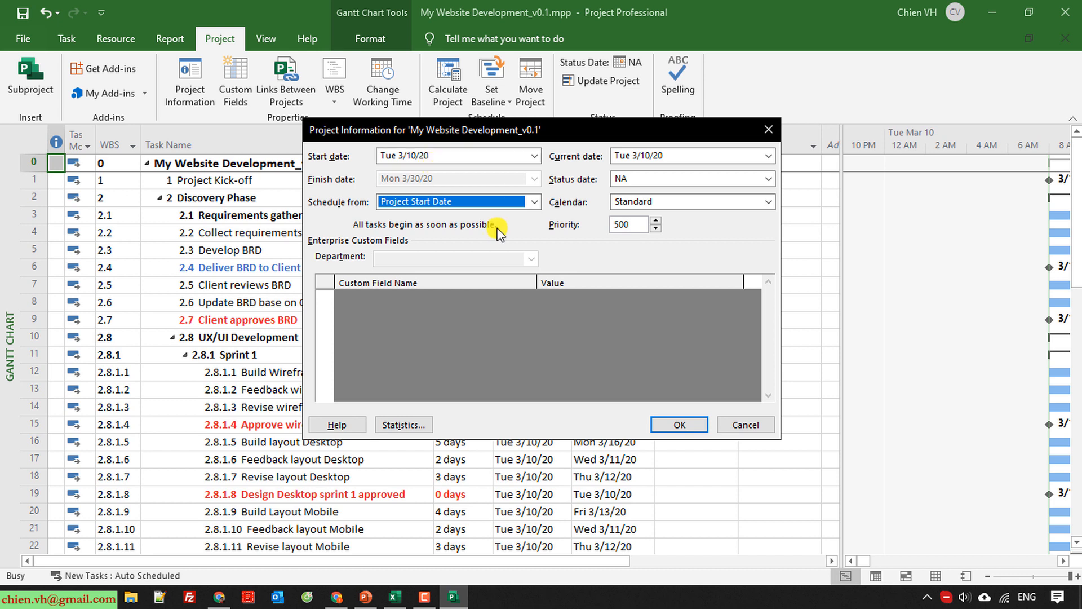
pyautogui.click(528, 204)
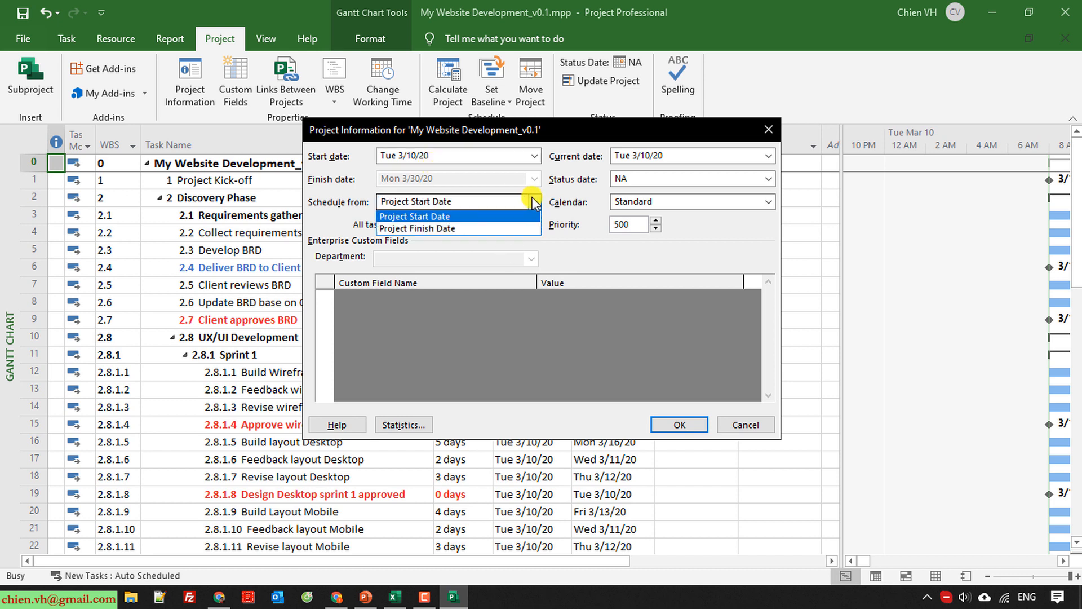
pyautogui.click(448, 228)
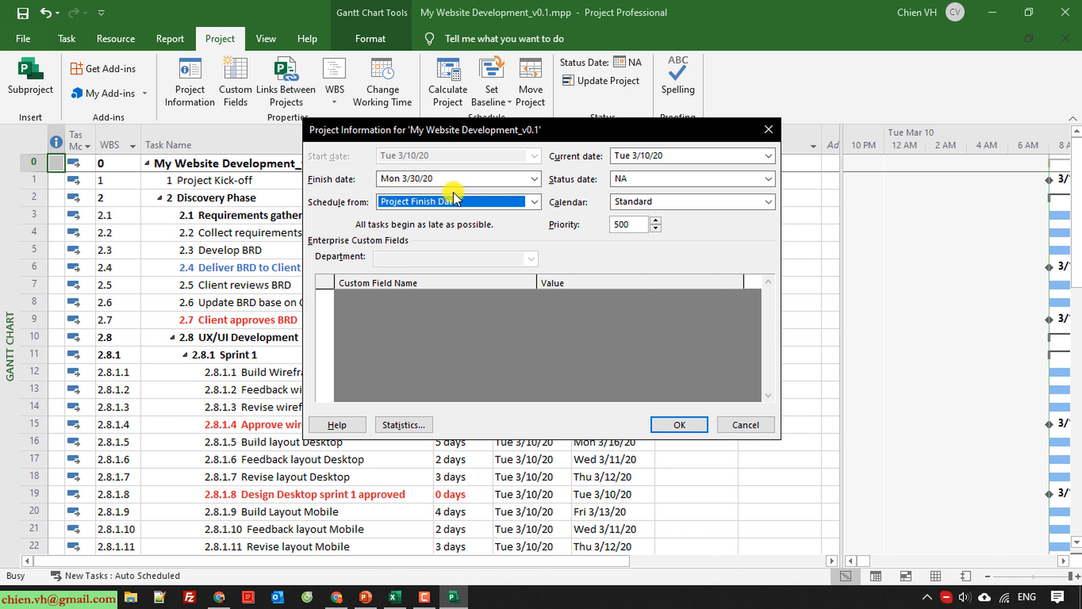
pyautogui.click(534, 201)
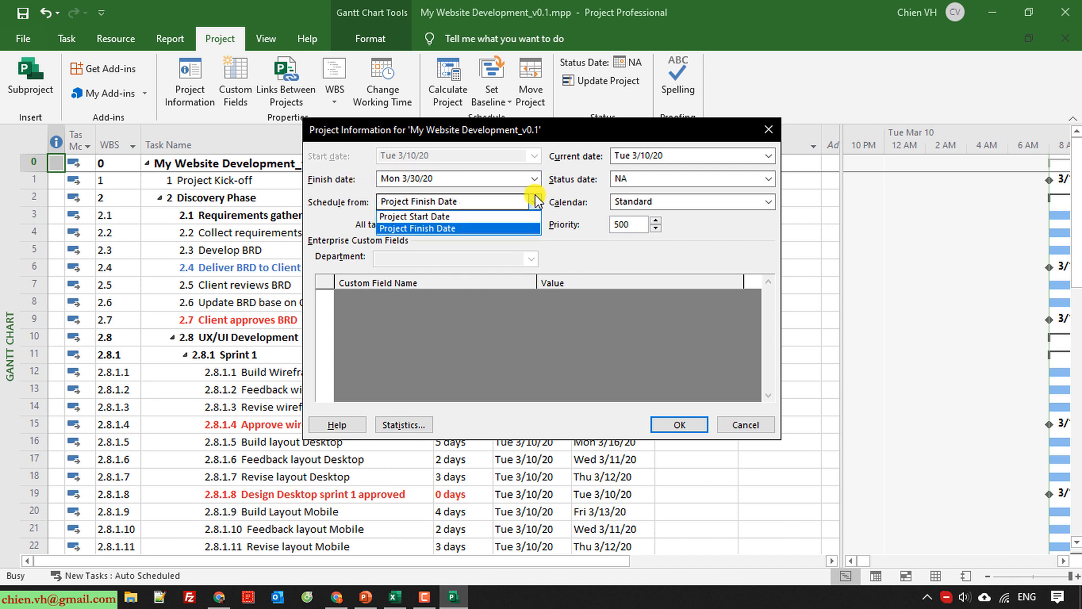
pyautogui.click(449, 211)
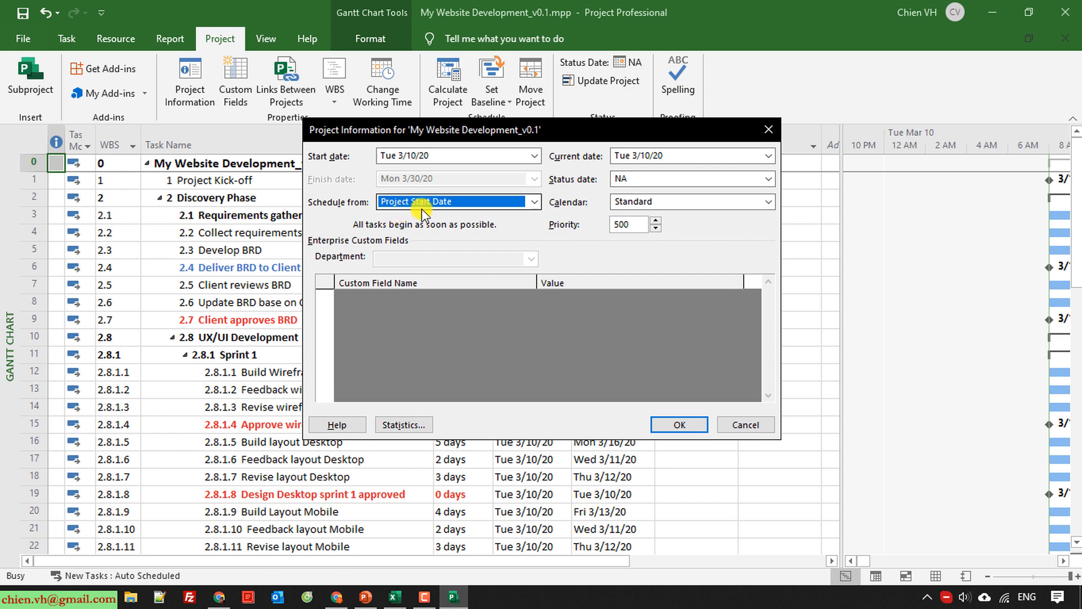
# Set the project start date to Monday, March 16, 2020, apply the project information and save the file.
pyautogui.click(533, 156)
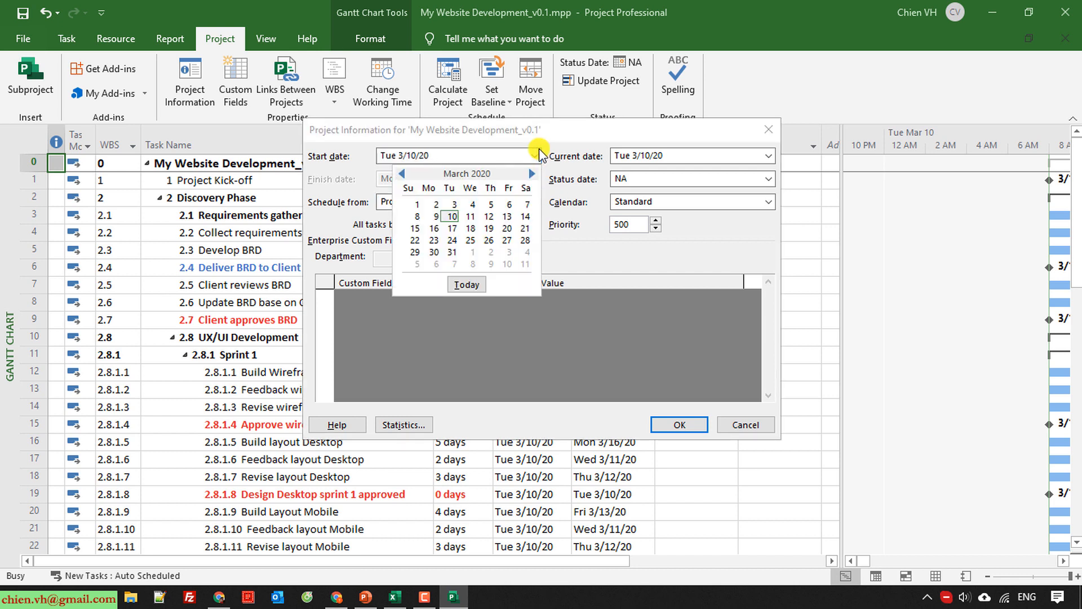
pyautogui.click(434, 228)
pyautogui.click(687, 423)
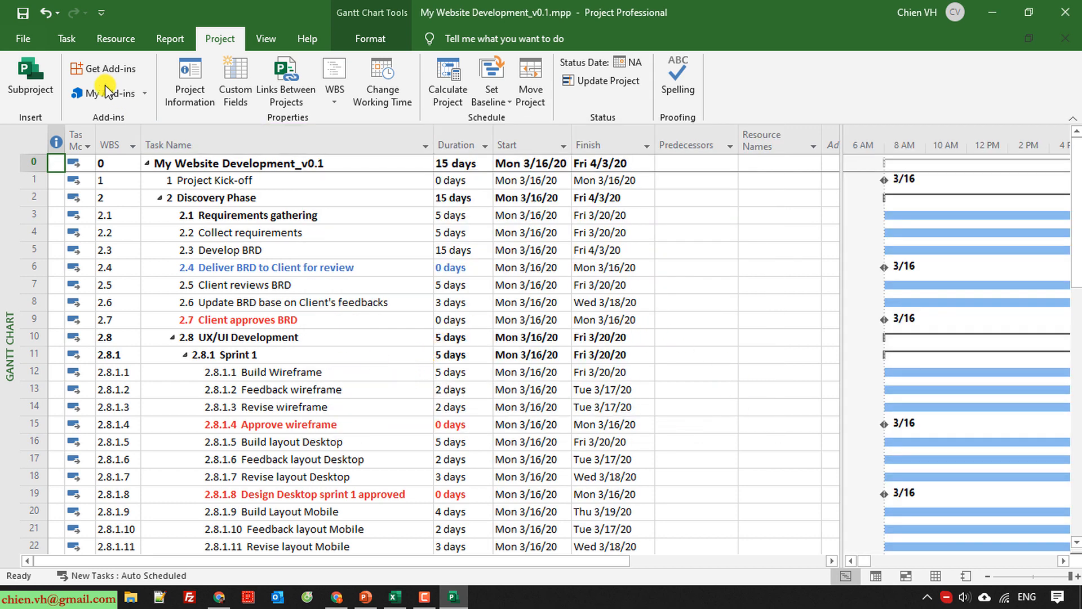
pyautogui.click(23, 12)
# Widen the task table beside the Gantt bars and assign Stakeholders as the resource of Project Kick-off.
pyautogui.moveTo(841, 153); pyautogui.dragTo(890, 154)
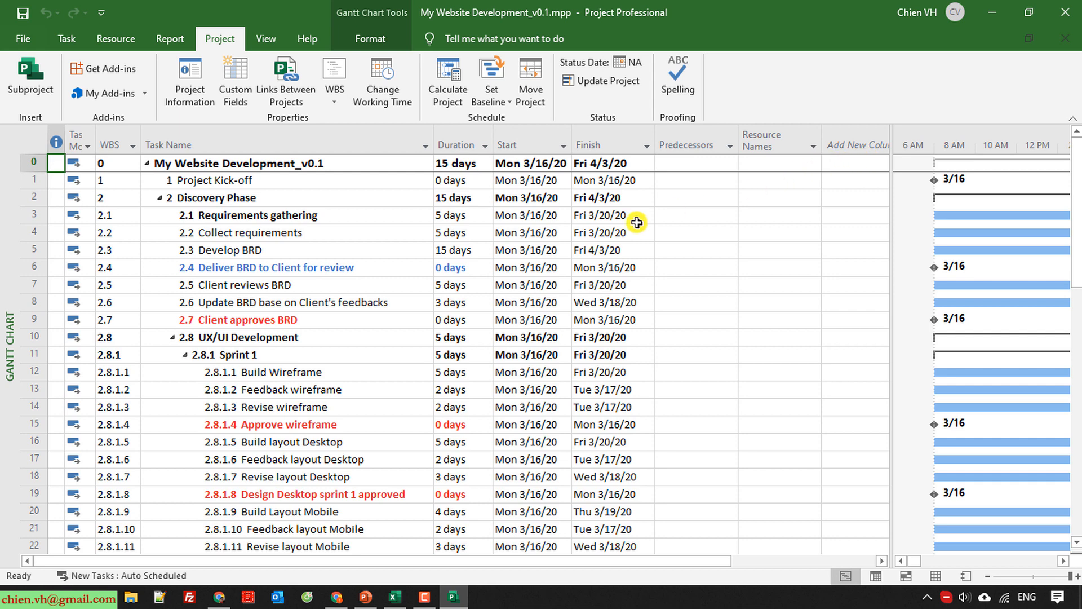
pyautogui.click(25, 179)
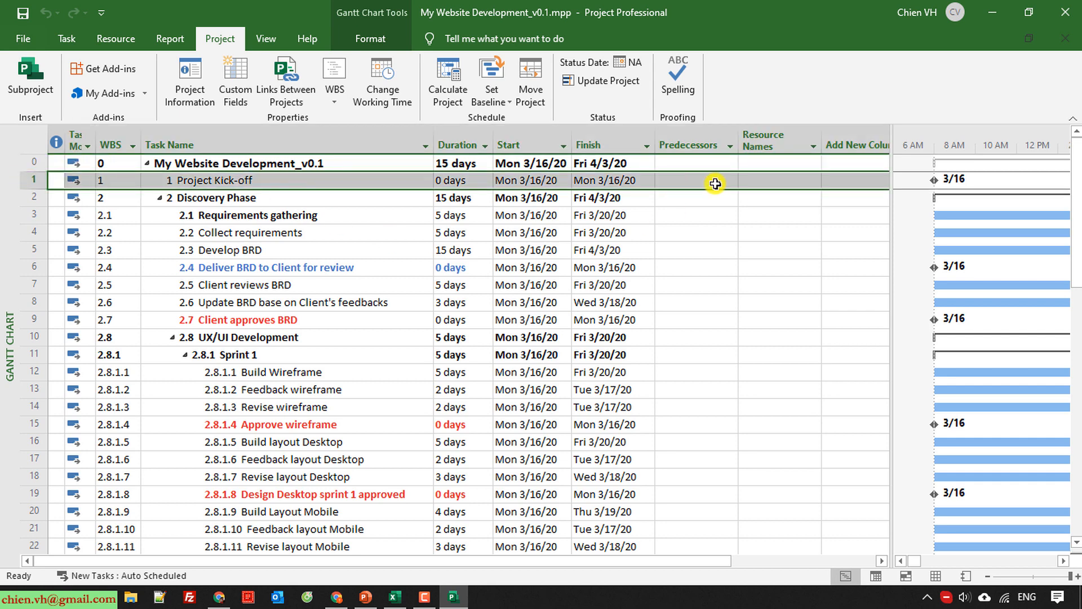
pyautogui.click(765, 184)
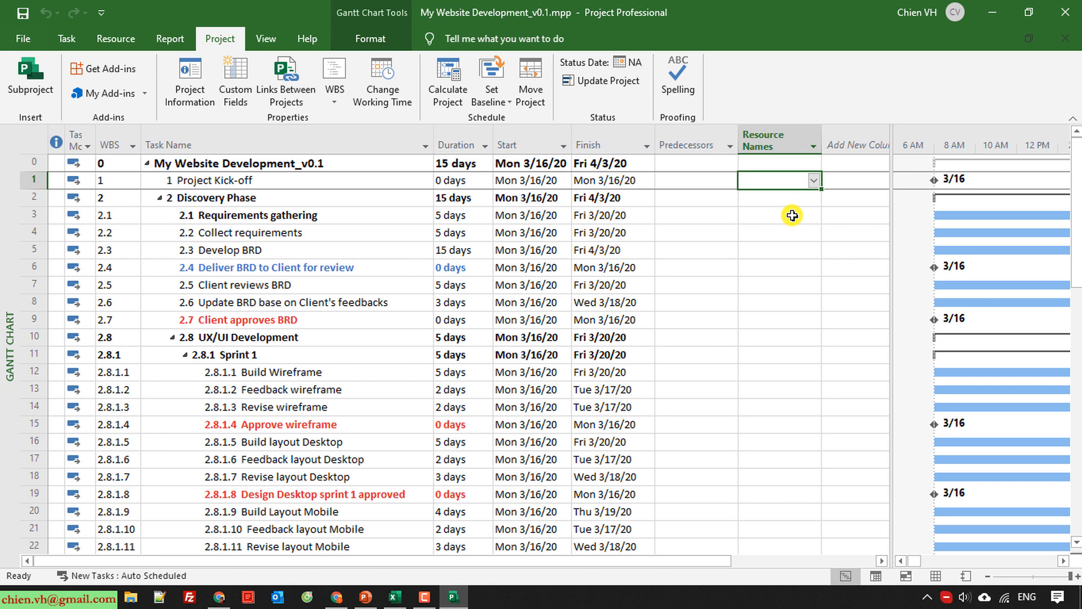
pyautogui.click(792, 216)
pyautogui.click(777, 181)
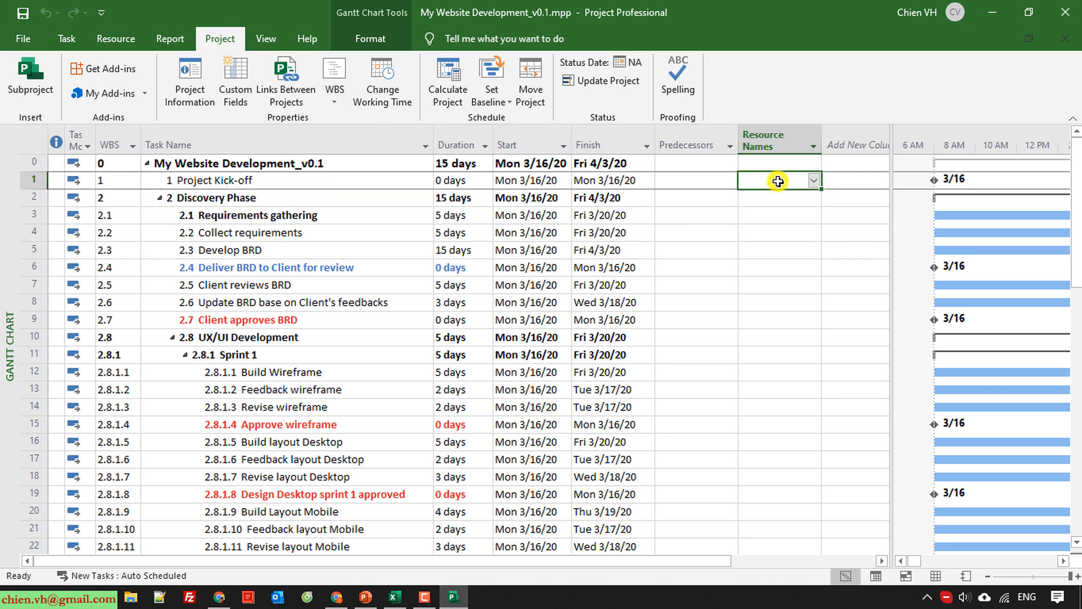
pyautogui.write('Stake')
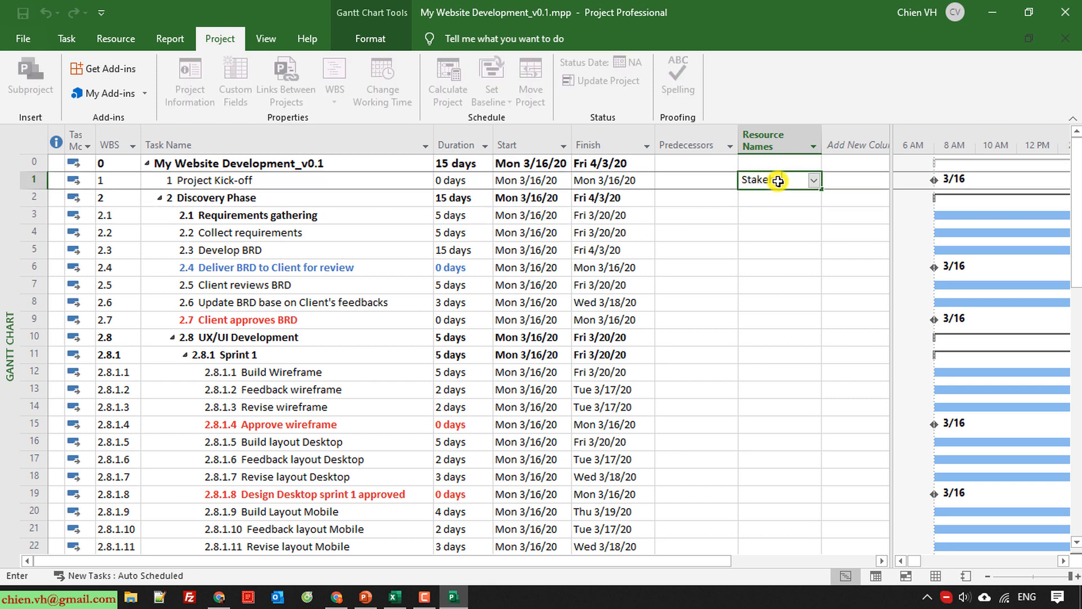
pyautogui.write('holders')
pyautogui.press('Return')
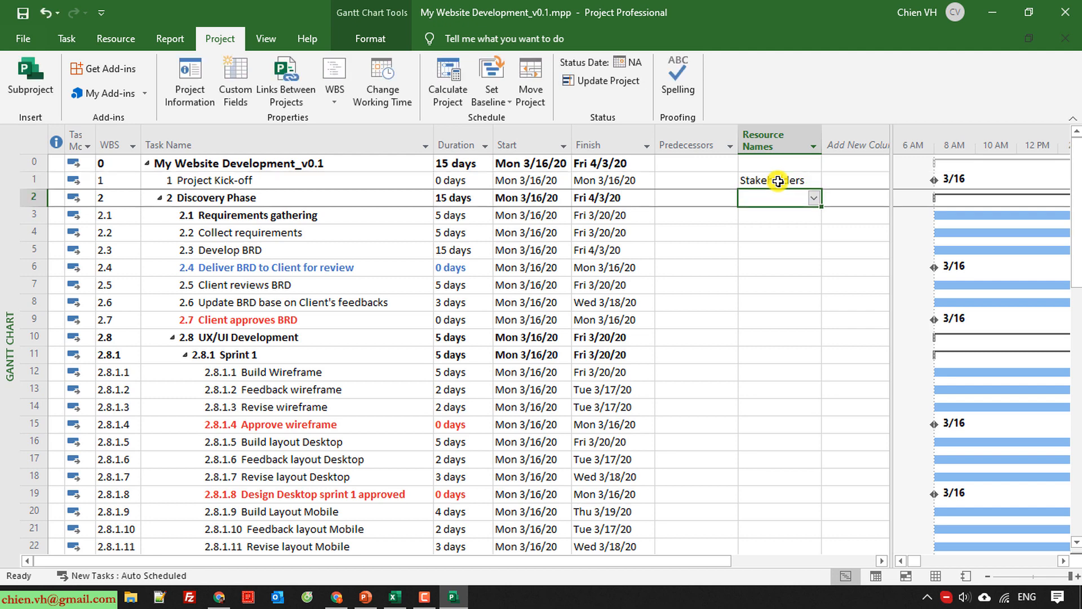
# Assign BA as the resource for Requirements gathering, Collect requirements and Develop BRD.
pyautogui.click(767, 218)
pyautogui.write('BA')
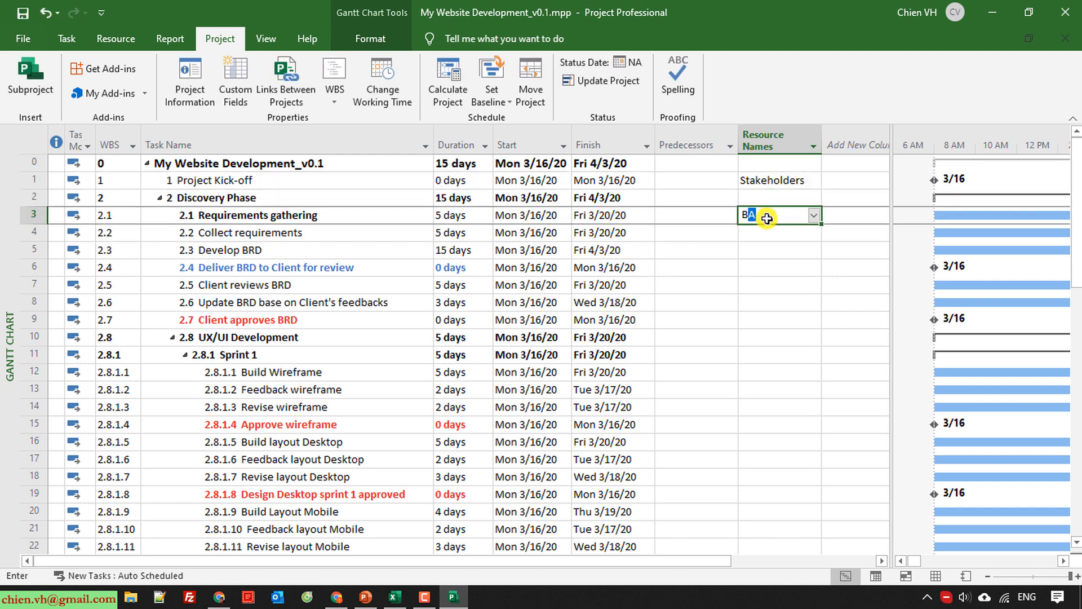
pyautogui.press('Return')
pyautogui.write('B')
pyautogui.press('Return')
pyautogui.write('B')
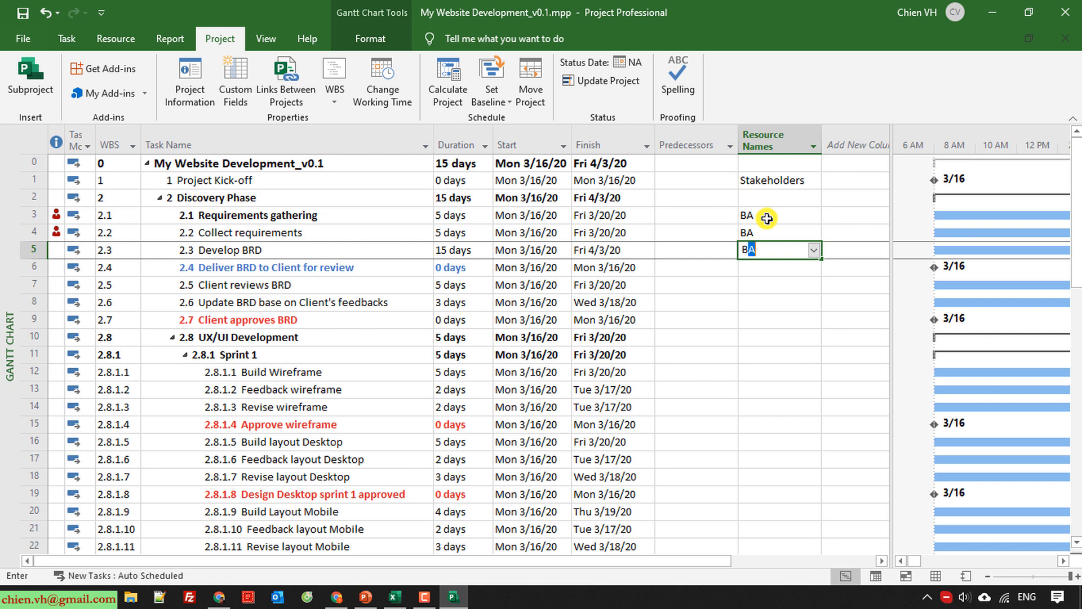
pyautogui.press('Return')
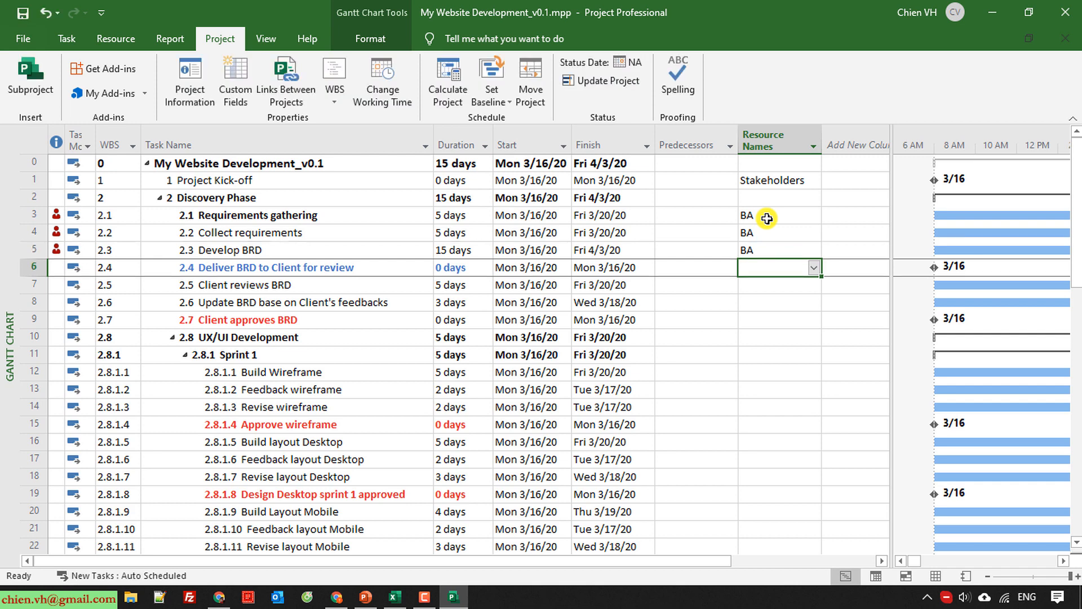
# Assign BA as the resource for Deliver BRD to Client for review, replacing the mistyped BD entry.
pyautogui.write('BD')
pyautogui.press('Return')
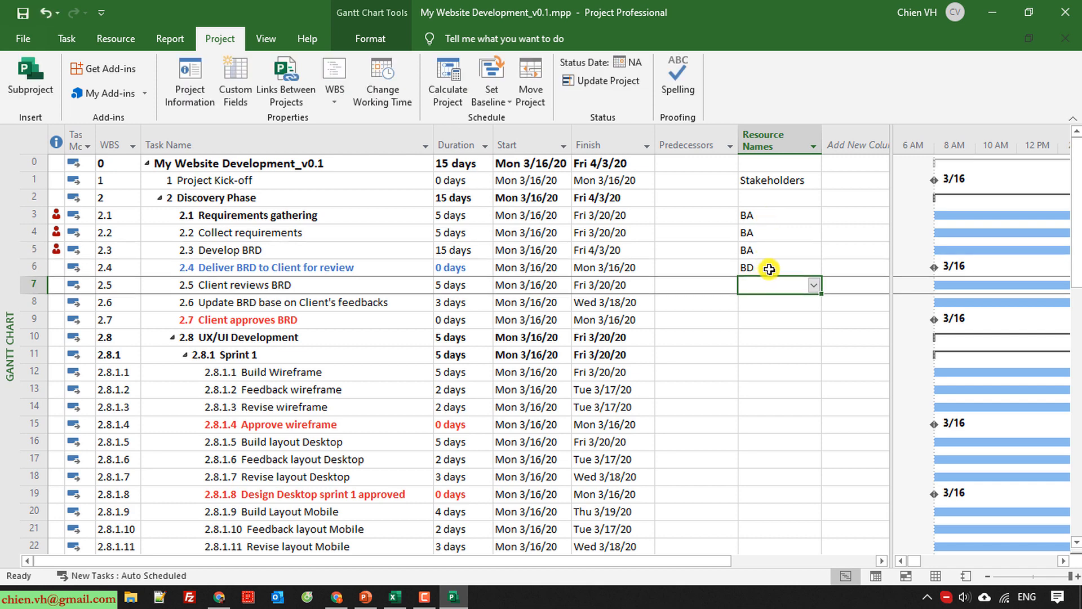
pyautogui.click(770, 269)
pyautogui.write('BA')
pyautogui.press('Return')
# Assign Client to Client reviews BRD and BA to Update BRD base on Client's feedbacks.
pyautogui.write('Cli')
pyautogui.press('BackSpace')
pyautogui.press('BackSpace')
pyautogui.press('BackSpace')
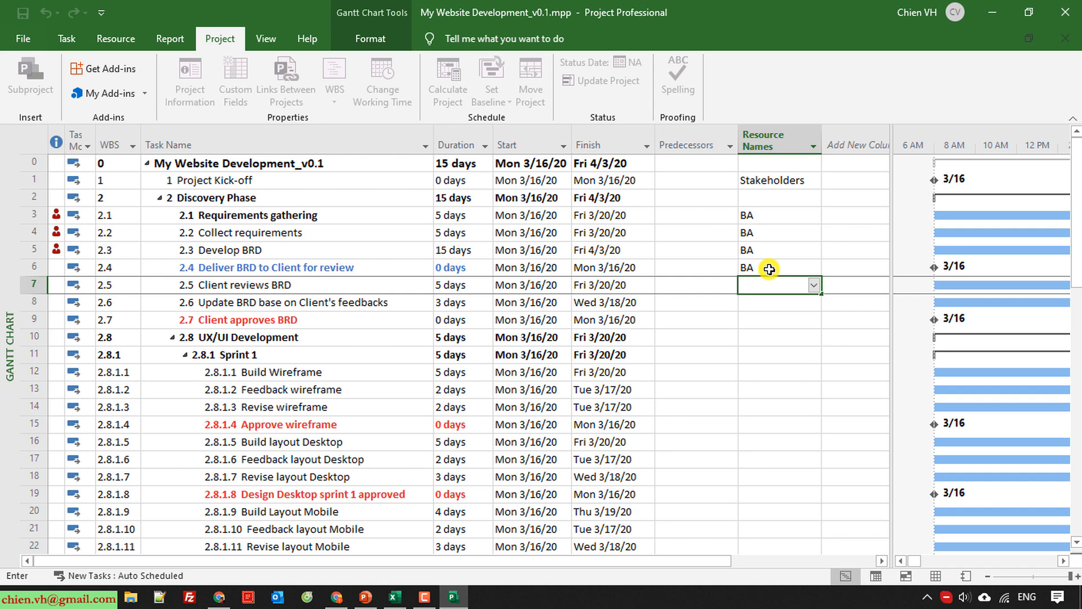
pyautogui.write('Client')
pyautogui.press('Return')
pyautogui.write('BA')
pyautogui.press('Return')
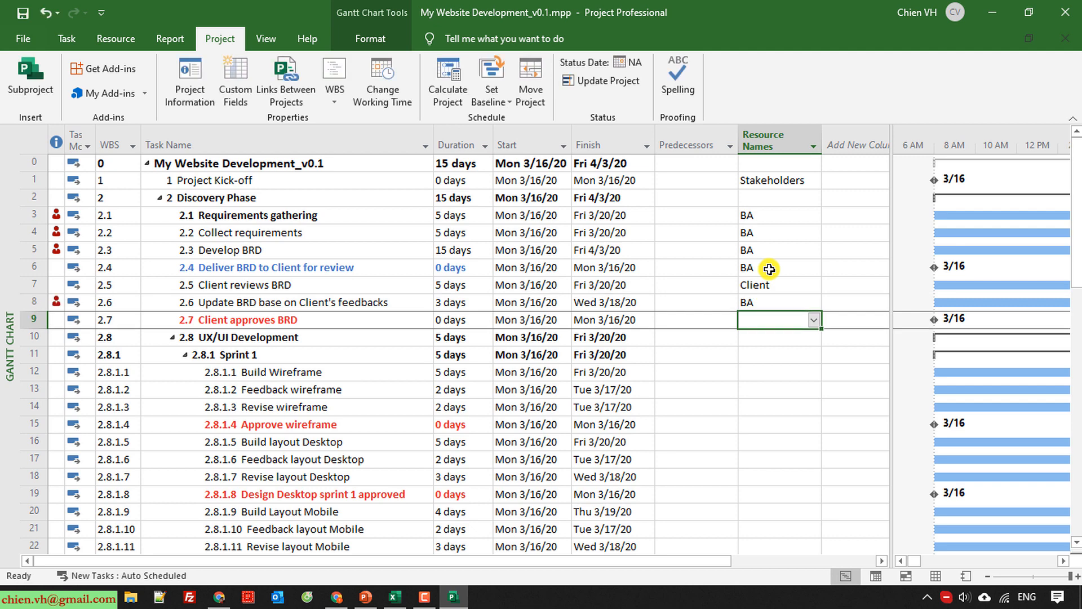
# Assign Client as the resource of Client approves BRD and Designer as the resource of Build Wireframe in Sprint 1.
pyautogui.write('Client')
pyautogui.press('Return')
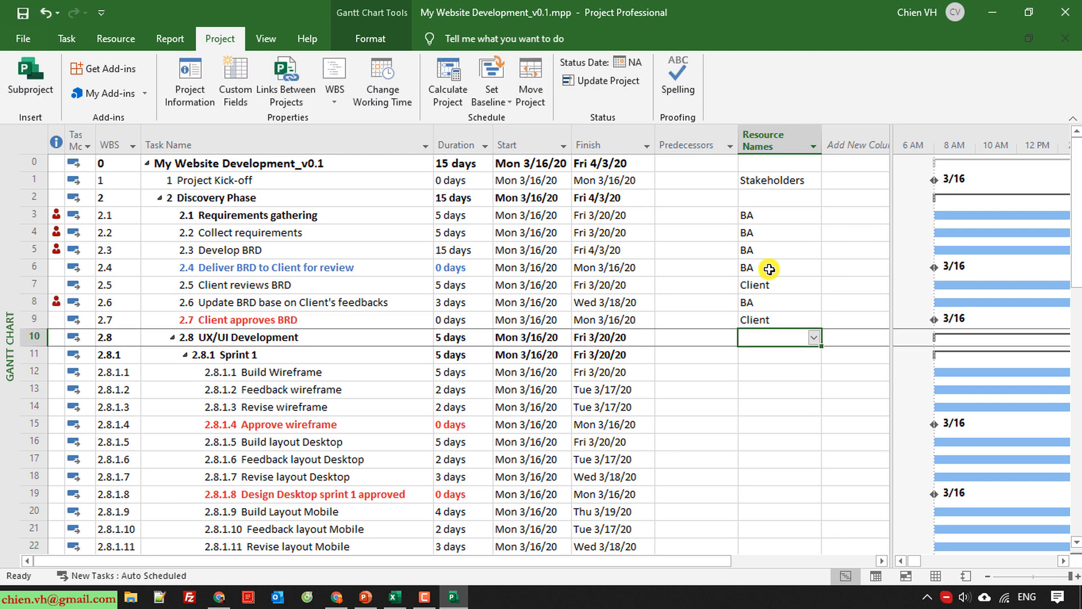
pyautogui.scroll(-1, 801, 378)
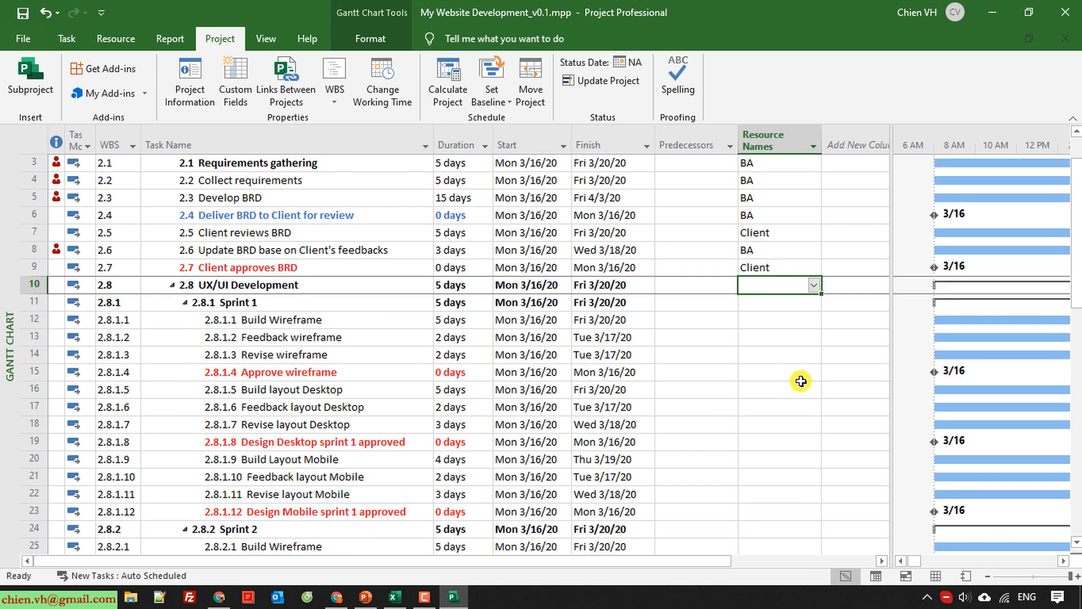
pyautogui.click(765, 320)
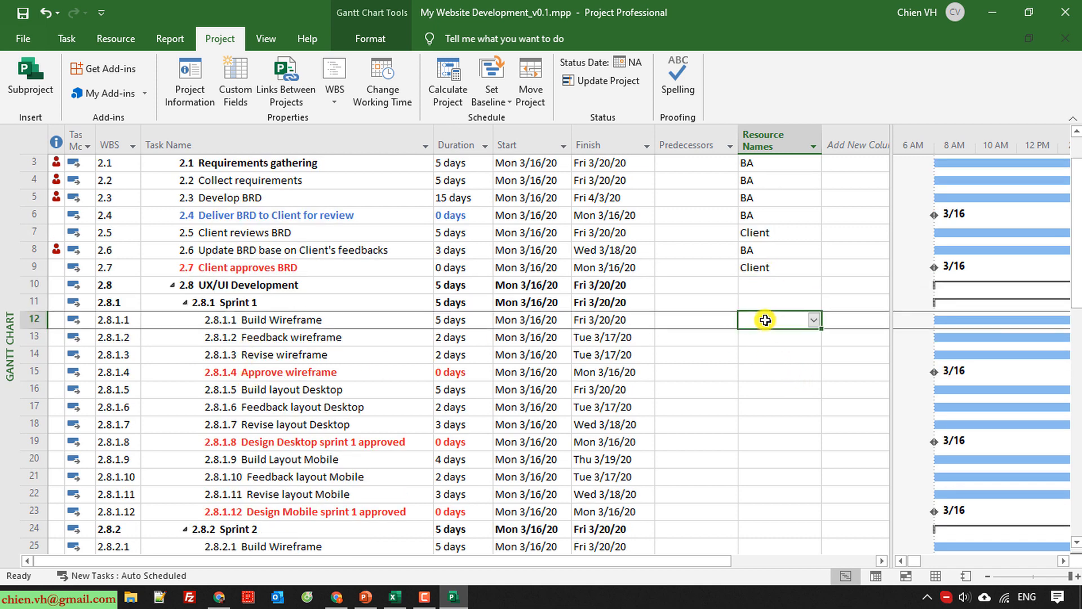
pyautogui.scroll(-1, 778, 333)
pyautogui.scroll(1, 782, 335)
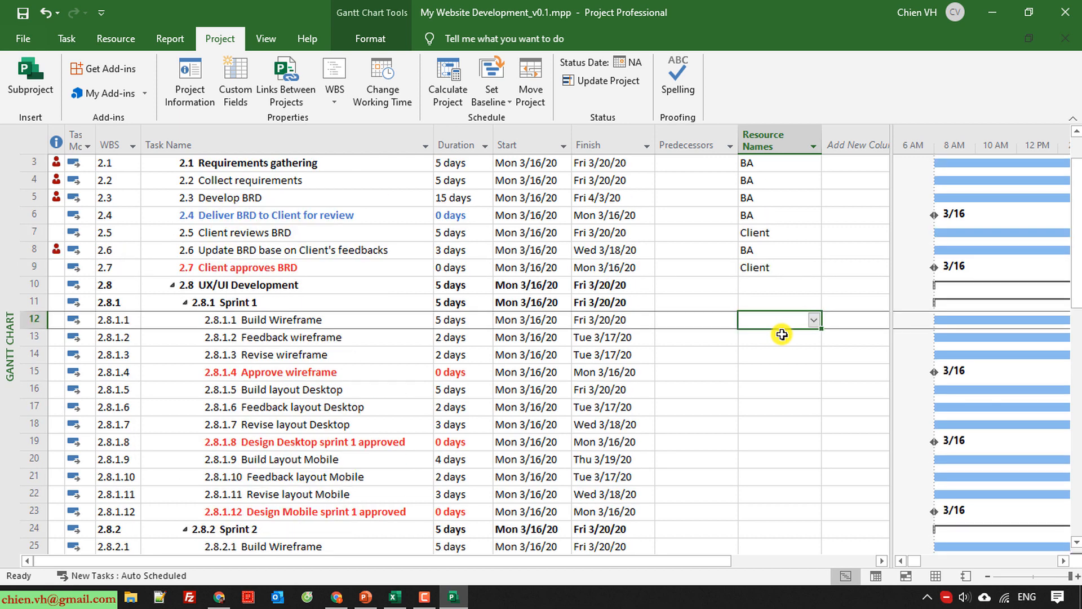
pyautogui.write('Desinger')
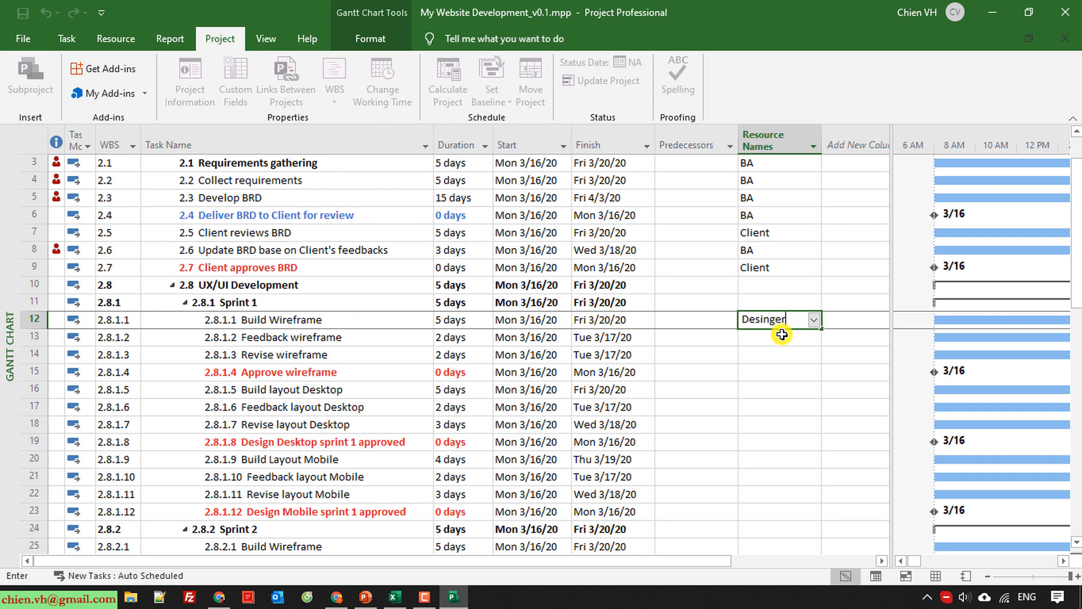
pyautogui.press('BackSpace')
pyautogui.press('BackSpace')
pyautogui.press('BackSpace')
pyautogui.press('BackSpace')
pyautogui.write('signer')
pyautogui.press('Return')
# Assign Designer to the Feedback wireframe, Revise wireframe and Approve wireframe tasks in UX/UI Sprint 1.
pyautogui.write('D')
pyautogui.press('Return')
pyautogui.write('D')
pyautogui.press('Return')
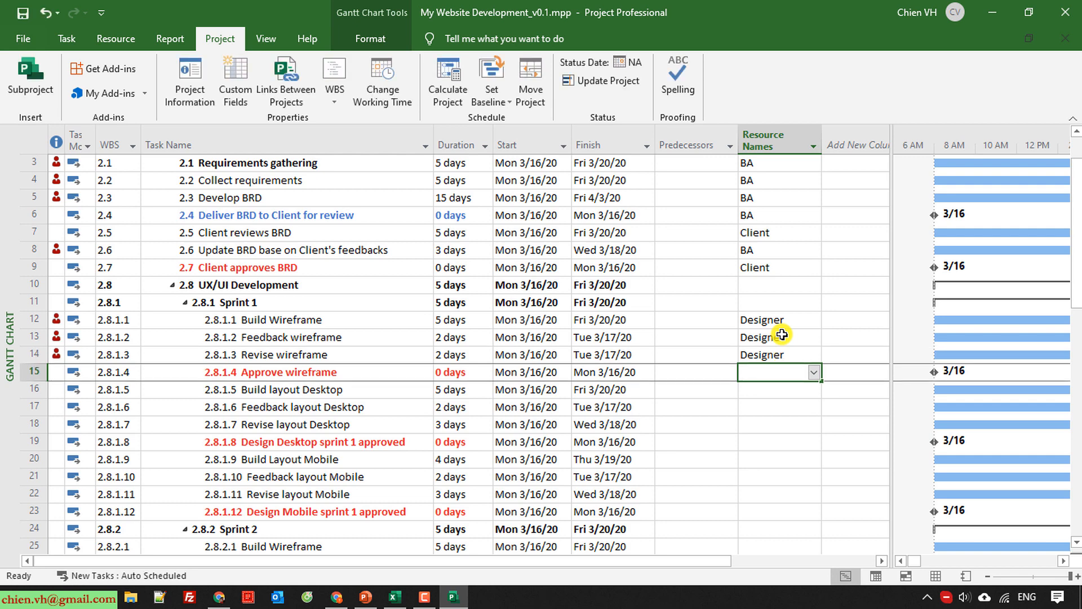
pyautogui.write('D')
pyautogui.press('Return')
# Assign Designer to the Build, Feedback and Revise layout Desktop tasks and to Design Desktop sprint 1 approved.
pyautogui.write('D')
pyautogui.press('Return')
pyautogui.write('D')
pyautogui.press('Return')
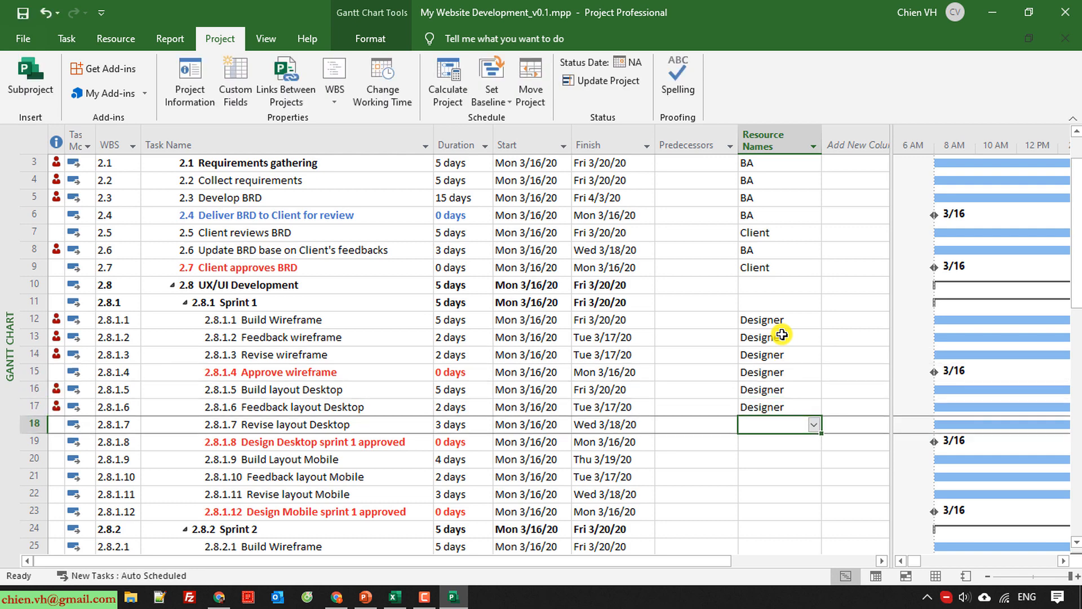
pyautogui.write('D')
pyautogui.press('Return')
pyautogui.write('D')
pyautogui.press('Return')
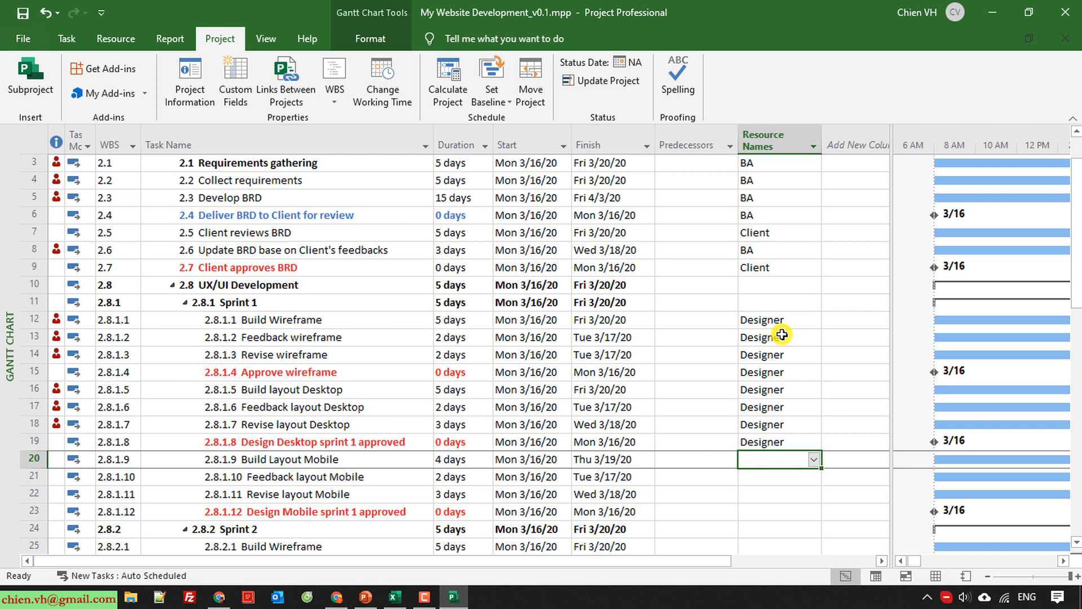
# Change the resource of the Approve wireframe and Design Desktop sprint 1 approved milestones in Sprint 1 to Client.
pyautogui.click(760, 373)
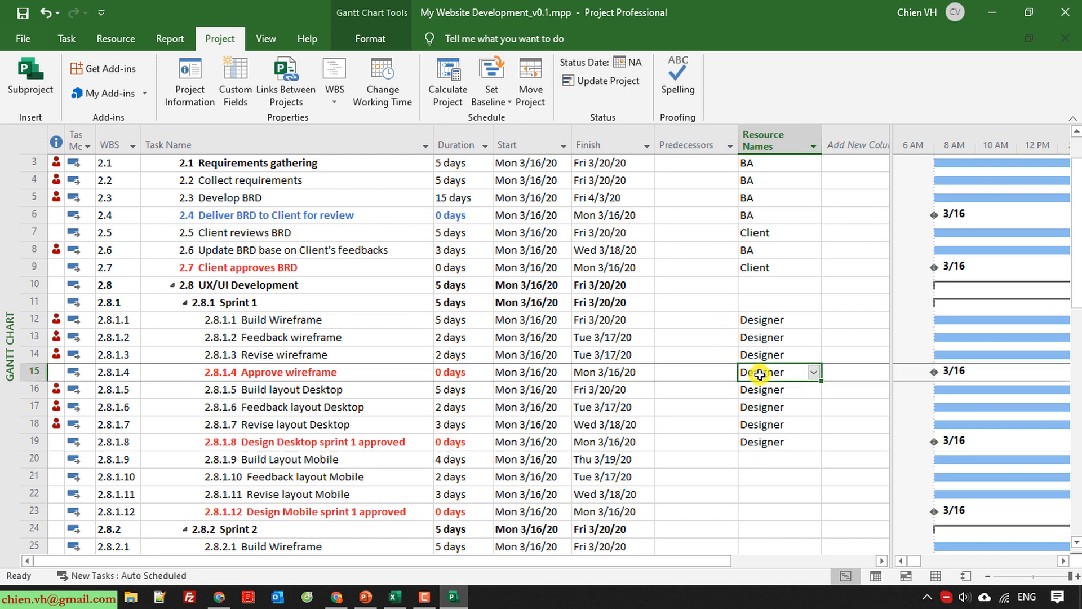
pyautogui.write('C')
pyautogui.press('Return')
pyautogui.press('Down')
pyautogui.press('Down')
pyautogui.press('Down')
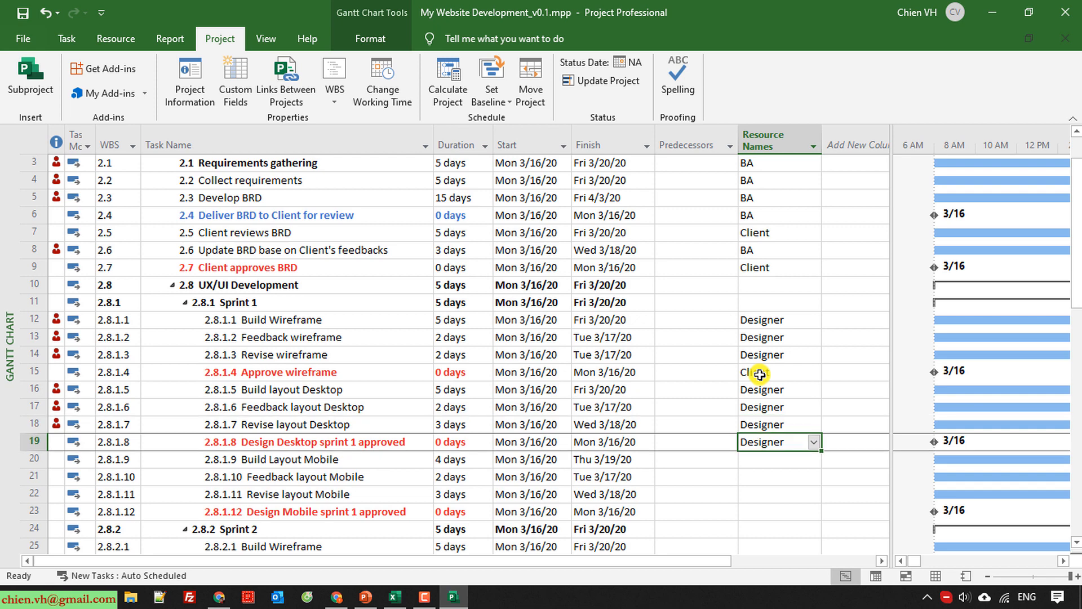
pyautogui.write('Client')
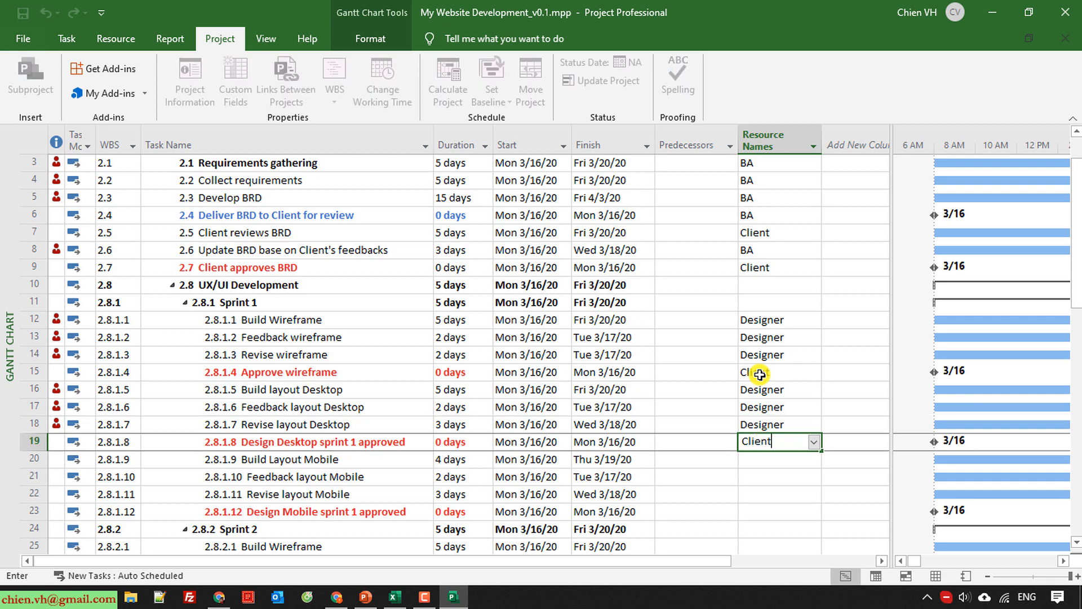
pyautogui.press('Return')
# Assign Designer to Sprint 1's Build, Feedback and Revise layout Mobile tasks and Client to Design Mobile sprint 1 approved.
pyautogui.write('D')
pyautogui.press('Return')
pyautogui.write('D')
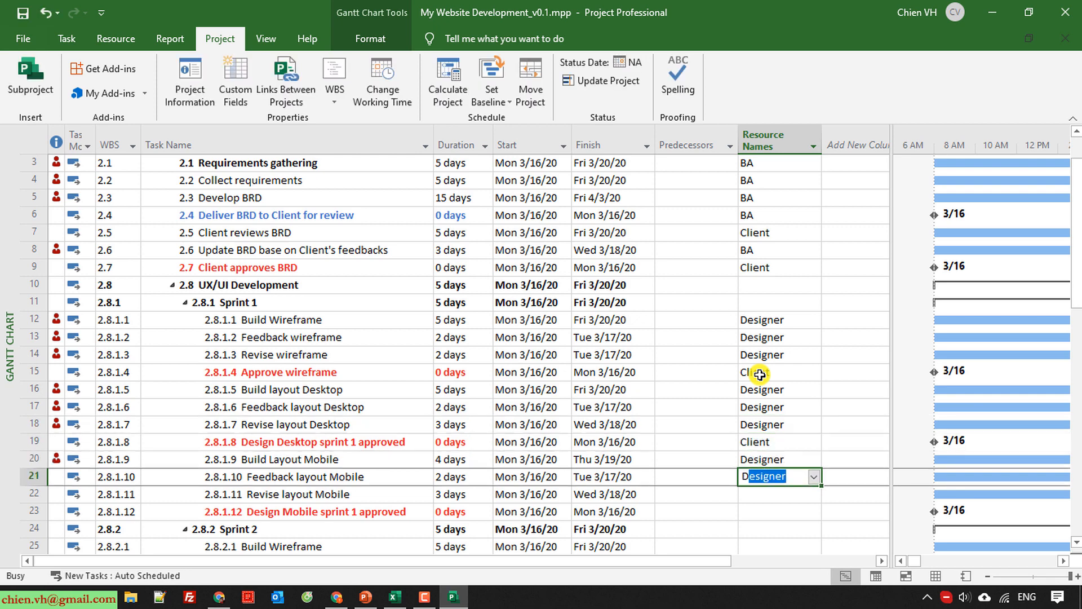
pyautogui.press('Return')
pyautogui.write('D')
pyautogui.press('Return')
pyautogui.write('Client')
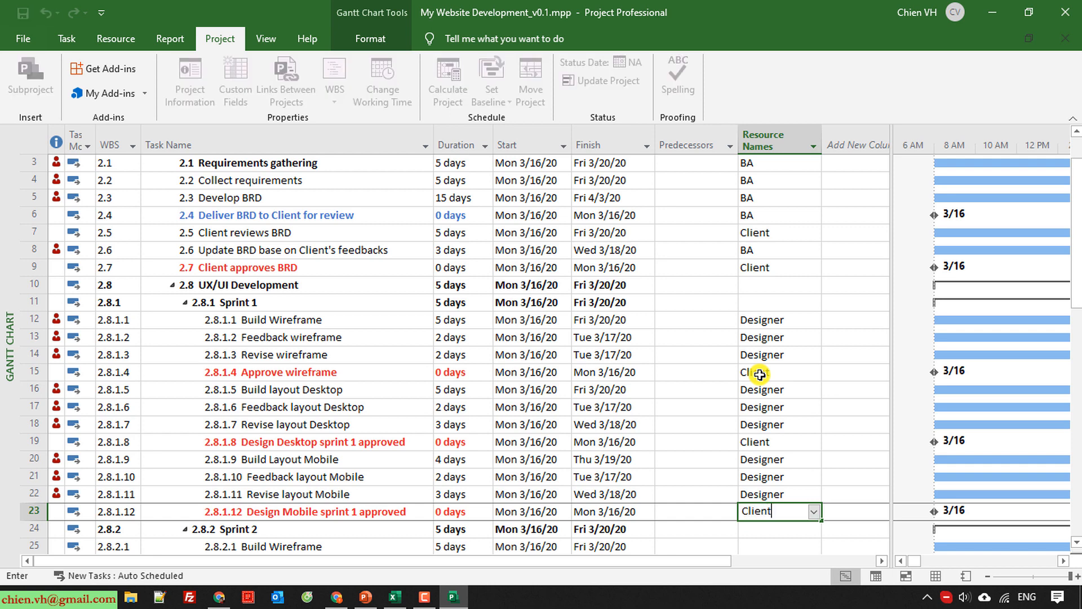
pyautogui.press('Return')
# Assign Designer to Sprint 2's Build, Feedback and Revise wireframe tasks and Client to its Approve wireframe milestone.
pyautogui.scroll(-3, 744, 384)
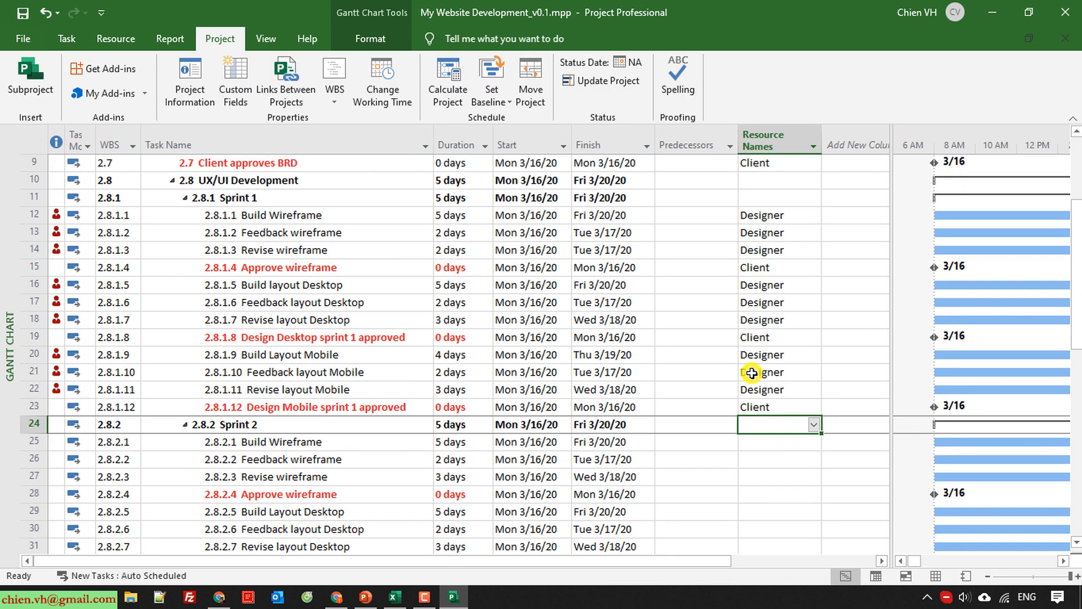
pyautogui.scroll(-1, 732, 387)
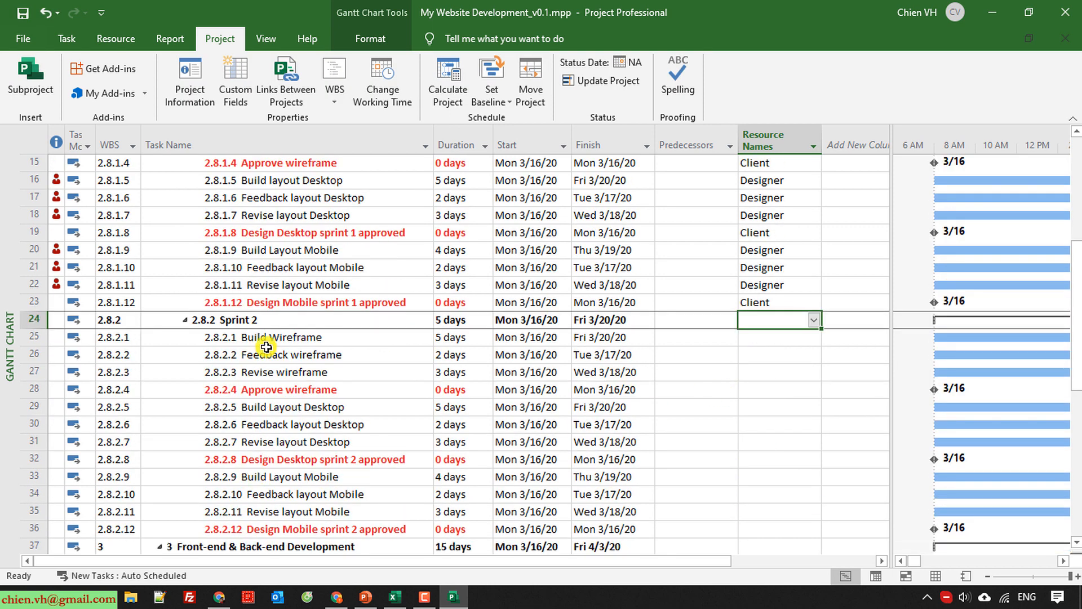
pyautogui.click(755, 335)
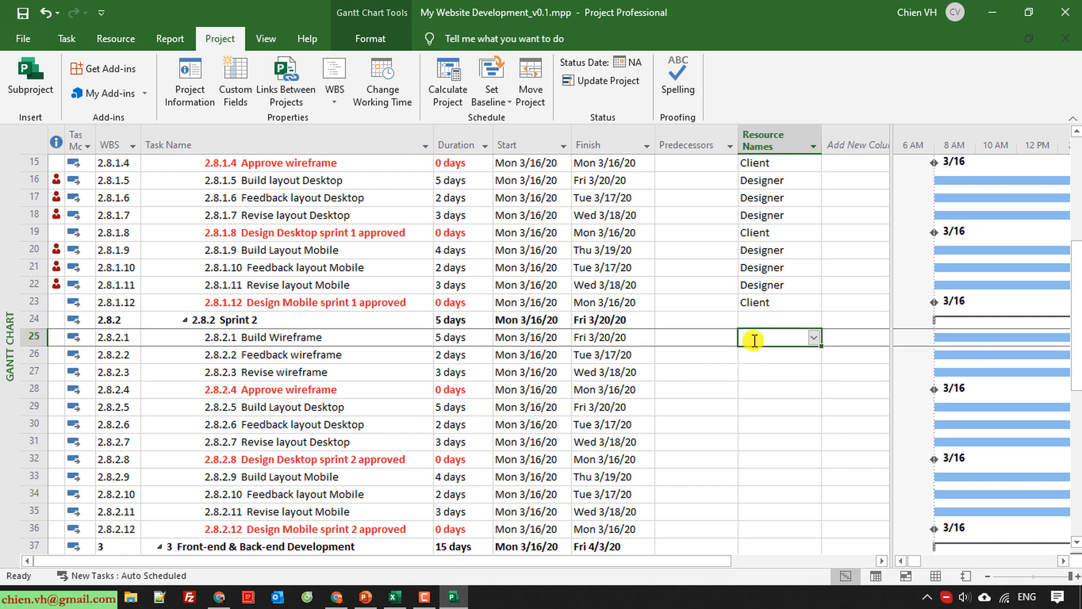
pyautogui.write('Designer')
pyautogui.press('Return')
pyautogui.write('D')
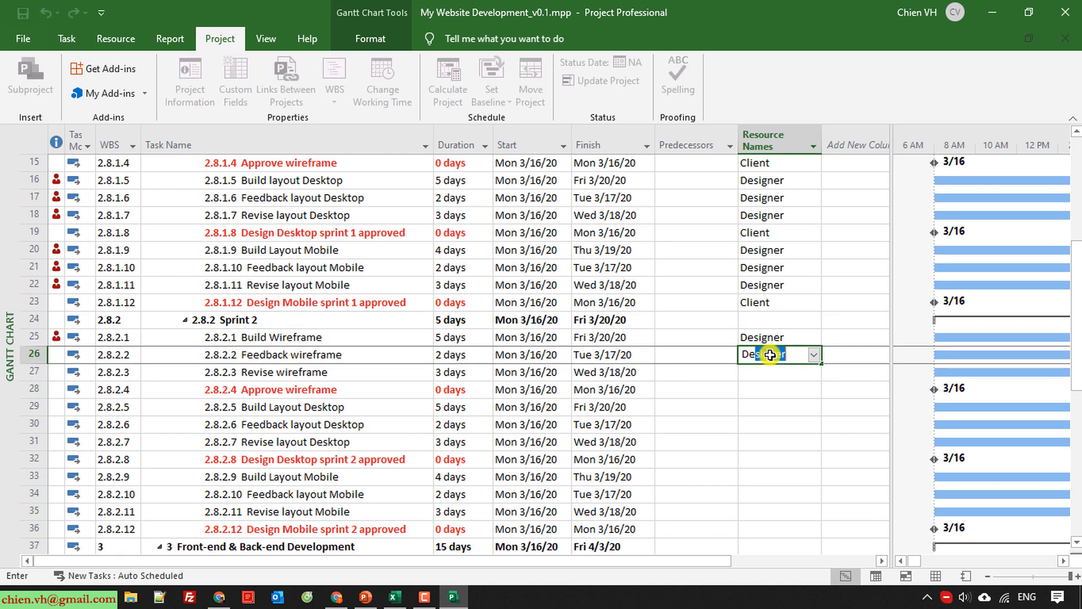
pyautogui.press('Return')
pyautogui.write('D')
pyautogui.press('Return')
pyautogui.write('Client')
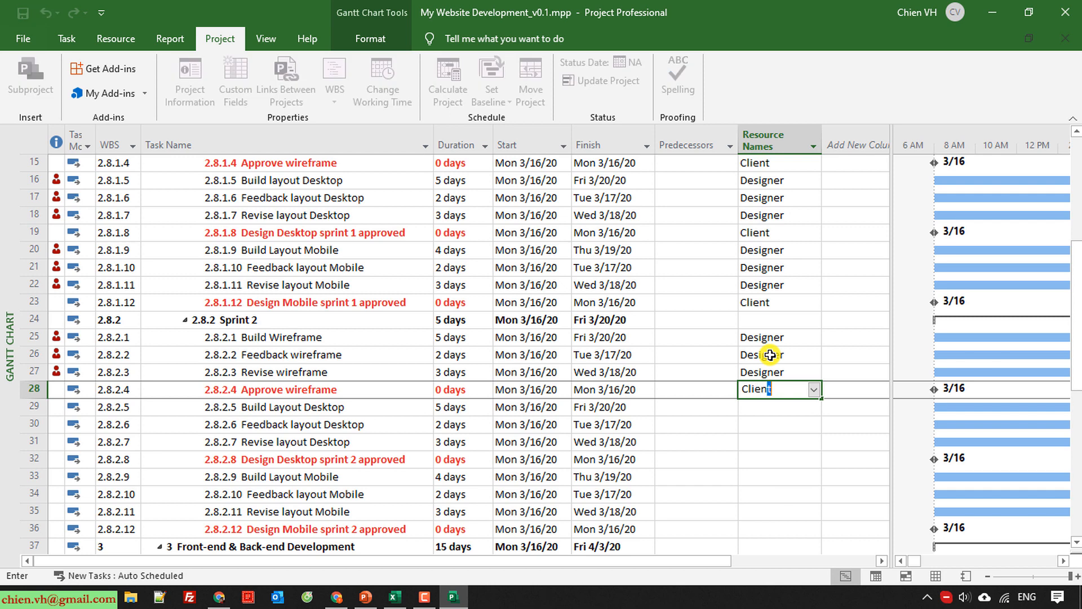
pyautogui.press('Return')
# Assign Designer to Sprint 2's Build, Feedback and Revise layout Desktop tasks and Client to Design Desktop sprint 2 approved.
pyautogui.write('C')
pyautogui.press('BackSpace')
pyautogui.press('BackSpace')
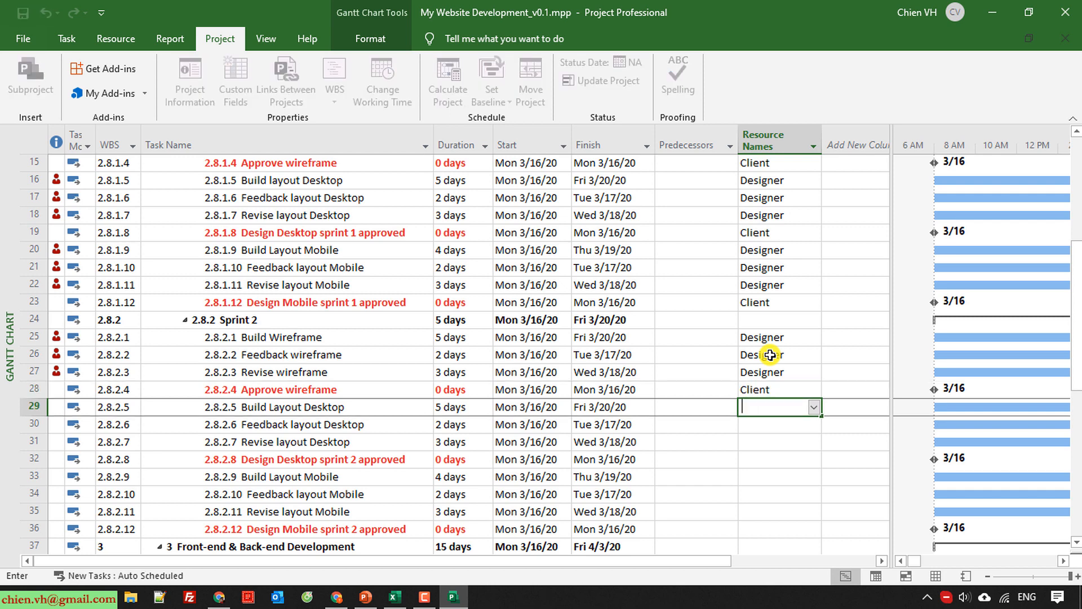
pyautogui.write('Designer')
pyautogui.press('Return')
pyautogui.write('D')
pyautogui.press('Return')
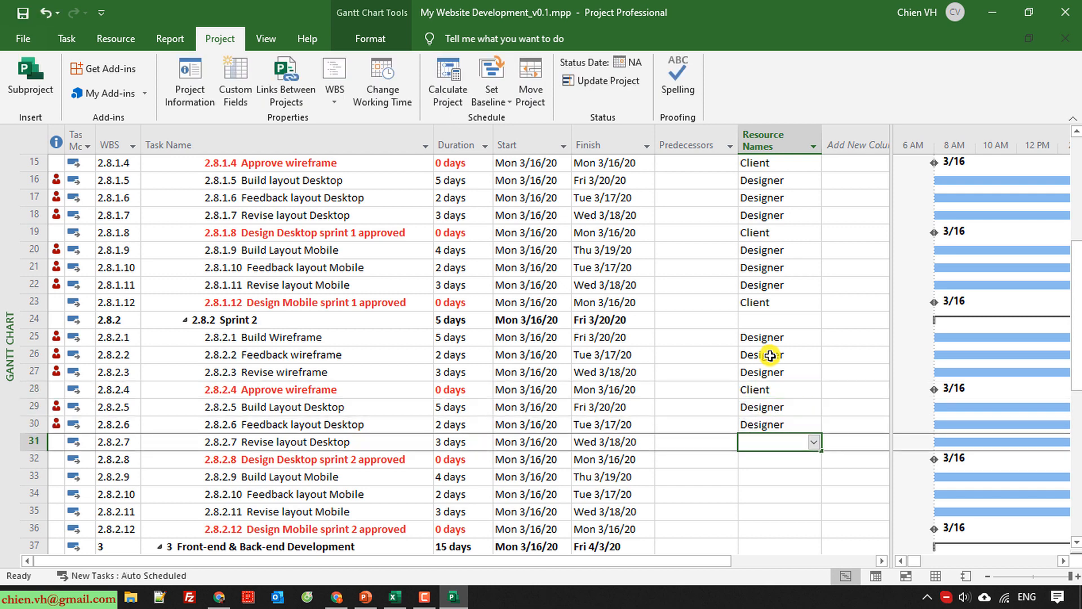
pyautogui.write('D')
pyautogui.press('Return')
pyautogui.write('Client')
pyautogui.press('Return')
# Assign Designer to Sprint 2's Build, Feedback and Revise layout Mobile tasks and Client to Design Mobile sprint 2 approved.
pyautogui.write('D')
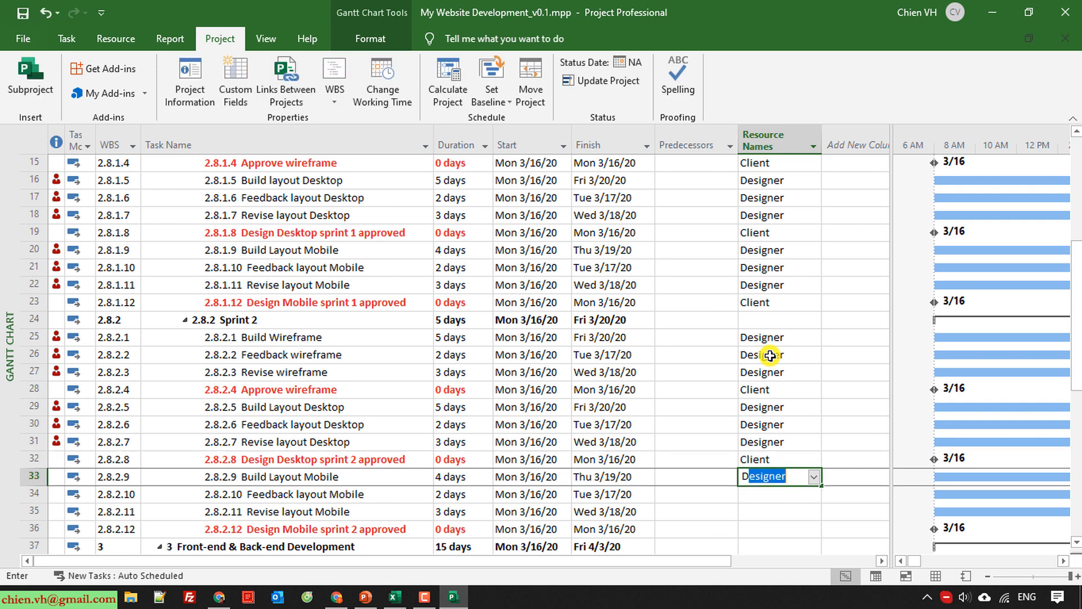
pyautogui.press('Return')
pyautogui.write('D')
pyautogui.press('Return')
pyautogui.write('D')
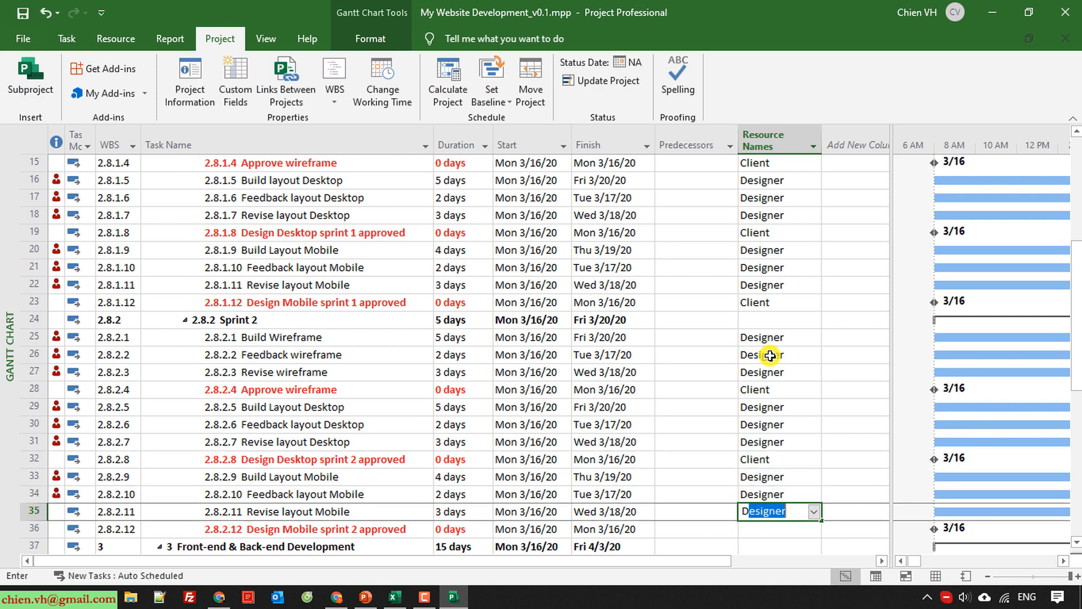
pyautogui.press('Return')
pyautogui.write('Client')
pyautogui.press('Return')
# Assign both BE Dev and FE Dev to Coding & Unit Testing in Sprint 1 of Front-end & Back-end Development.
pyautogui.scroll(-3, 772, 361)
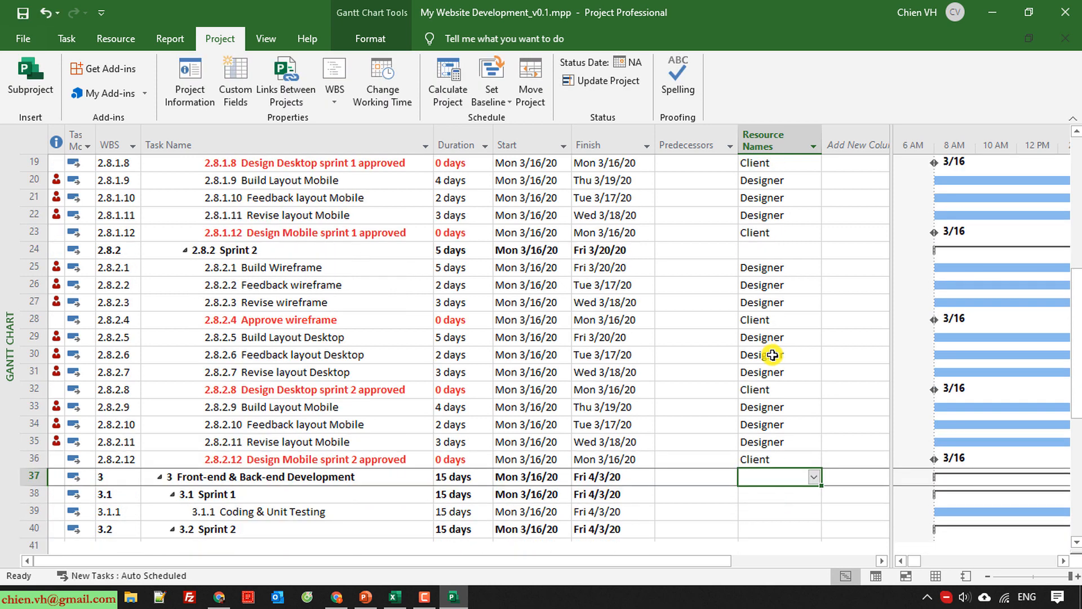
pyautogui.scroll(-1, 773, 368)
pyautogui.click(258, 356)
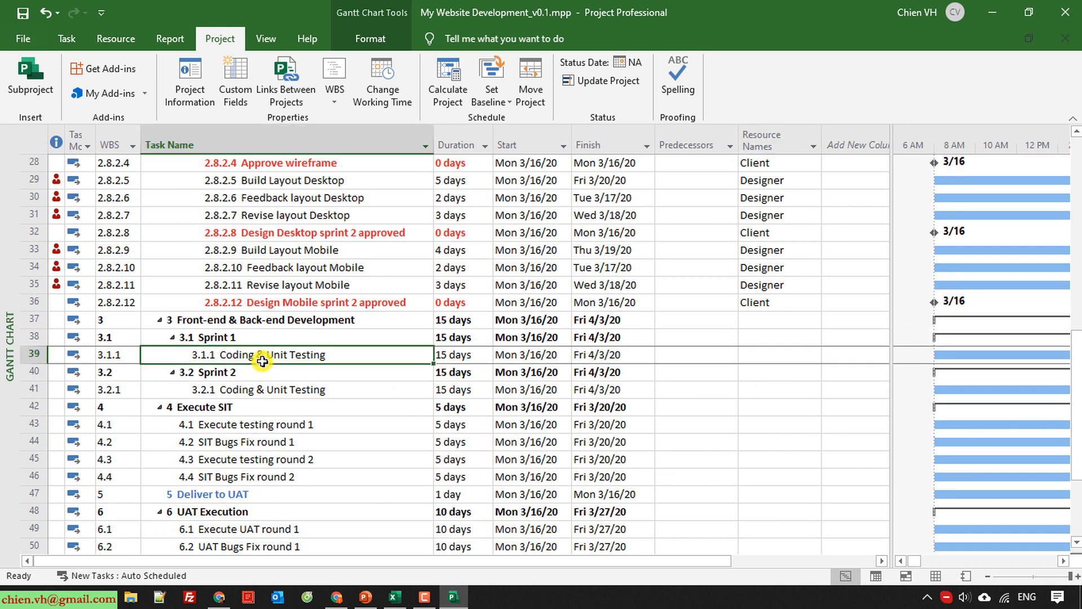
pyautogui.click(770, 357)
pyautogui.write('BE Dev')
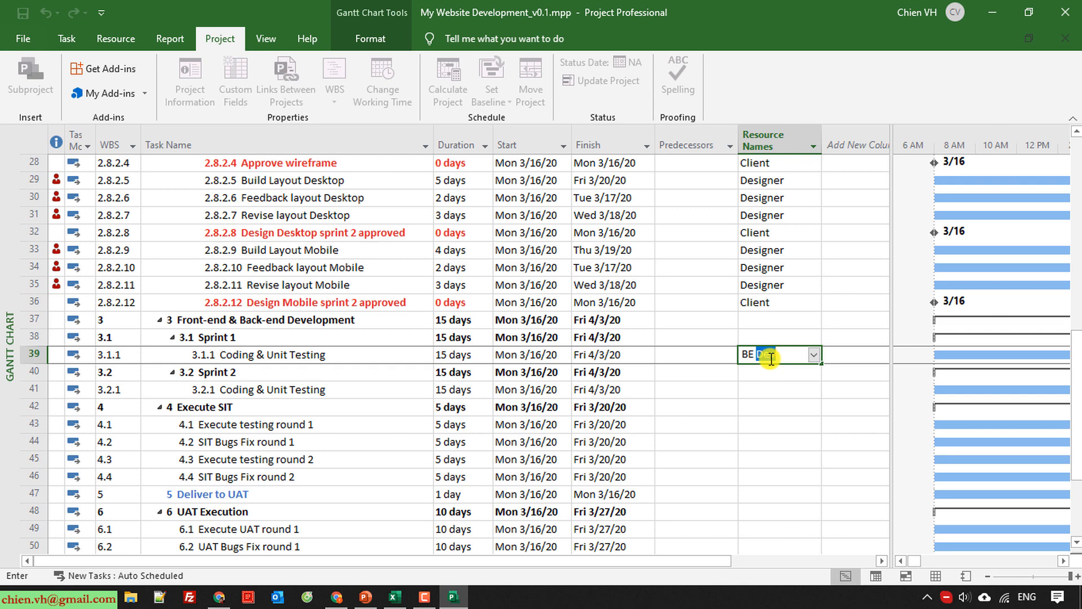
pyautogui.click(814, 354)
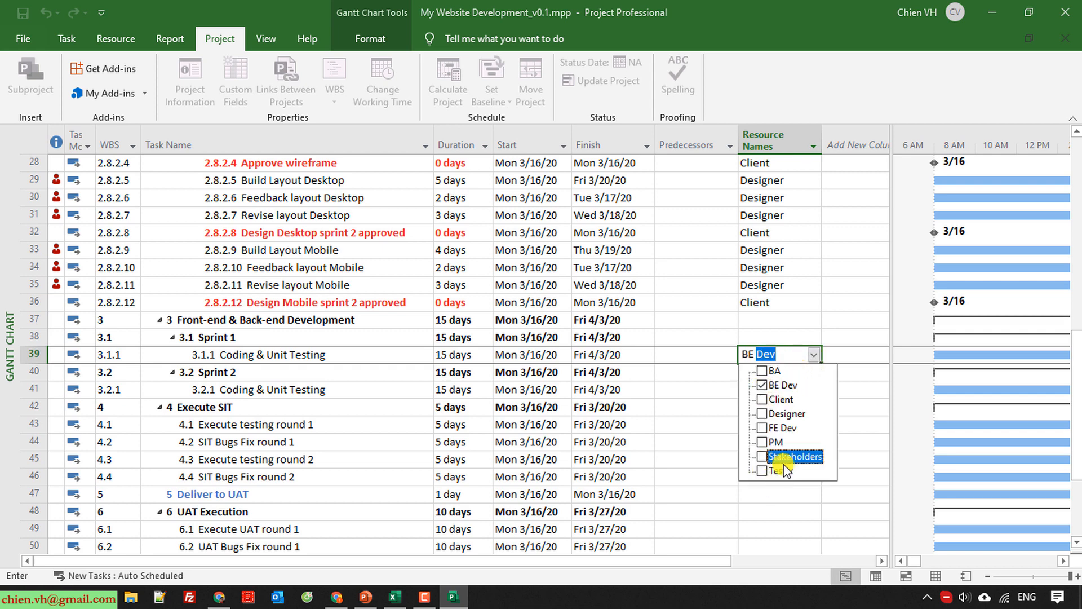
pyautogui.click(762, 429)
pyautogui.click(869, 353)
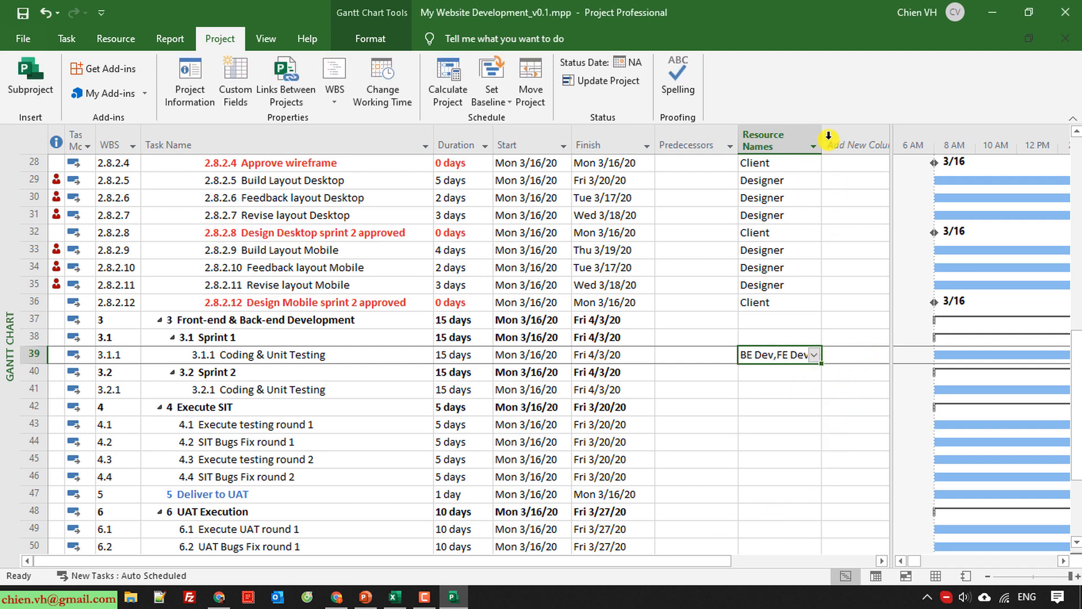
# Widen the Resource Names column and copy the BE Dev,FE Dev assignment to Sprint 2's Coding & Unit Testing.
pyautogui.click(699, 442)
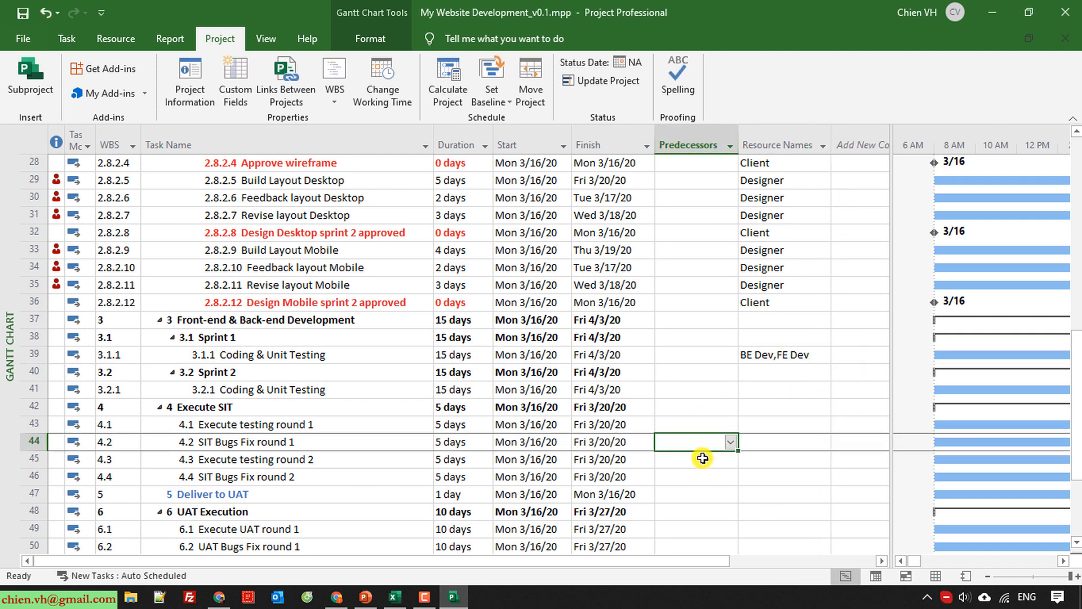
pyautogui.click(776, 356)
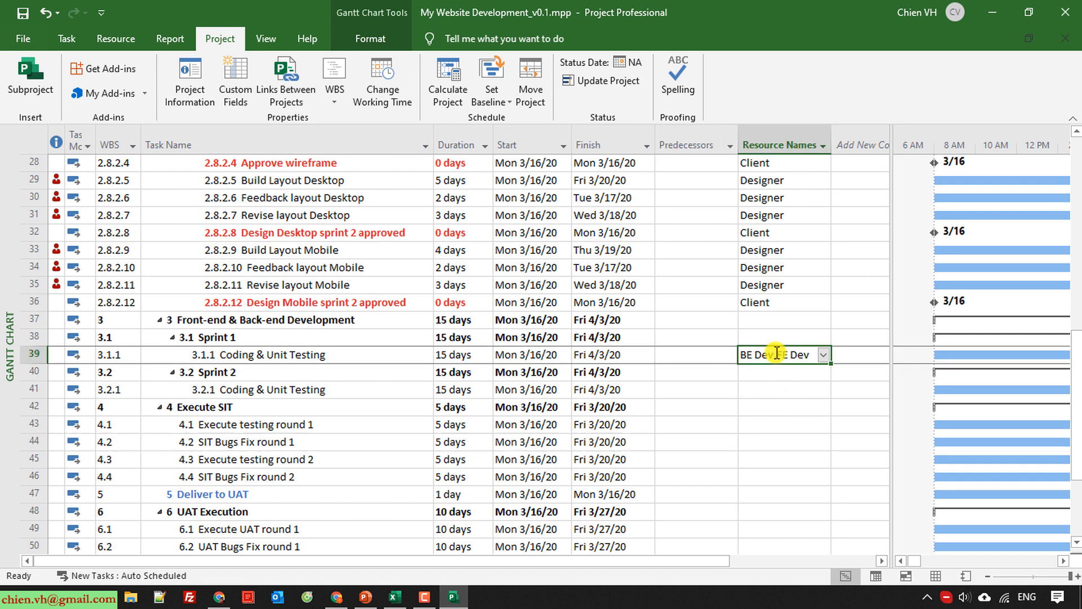
pyautogui.click(765, 393)
pyautogui.write('BE Dev,FE Dev')
pyautogui.click(712, 460)
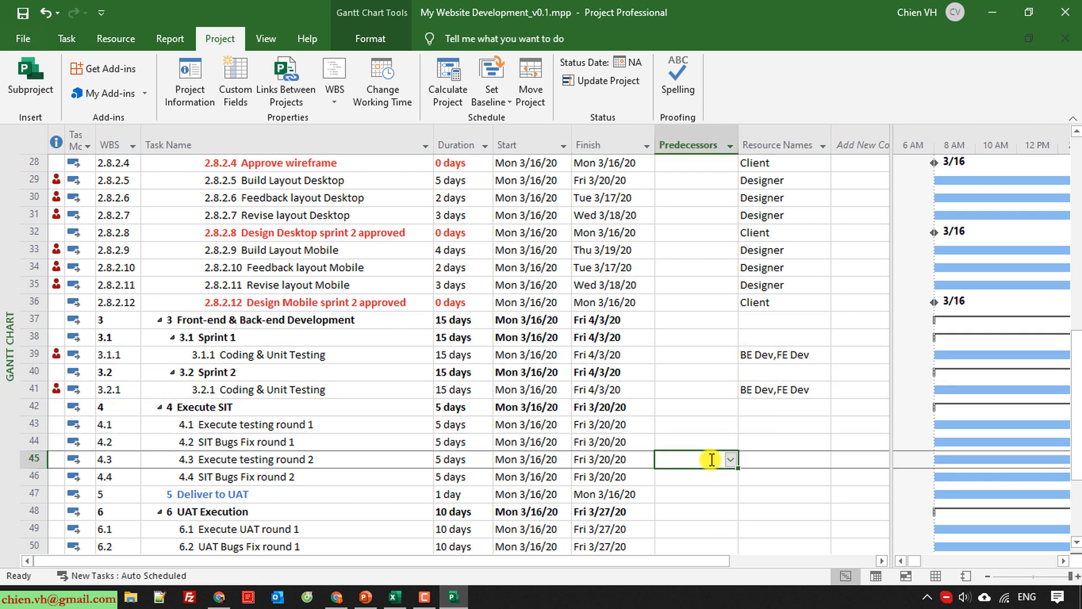
# Assign Tester to the Execute testing and SIT Bugs Fix tasks of rounds 1 and 2 under Execute SIT.
pyautogui.scroll(-1, 272, 461)
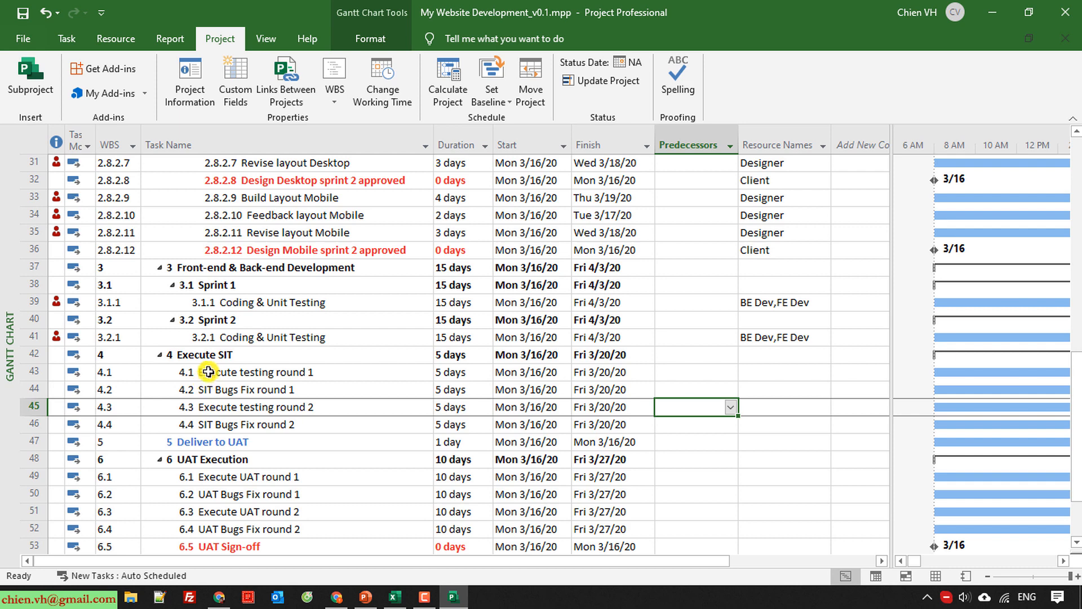
pyautogui.click(358, 372)
pyautogui.click(765, 373)
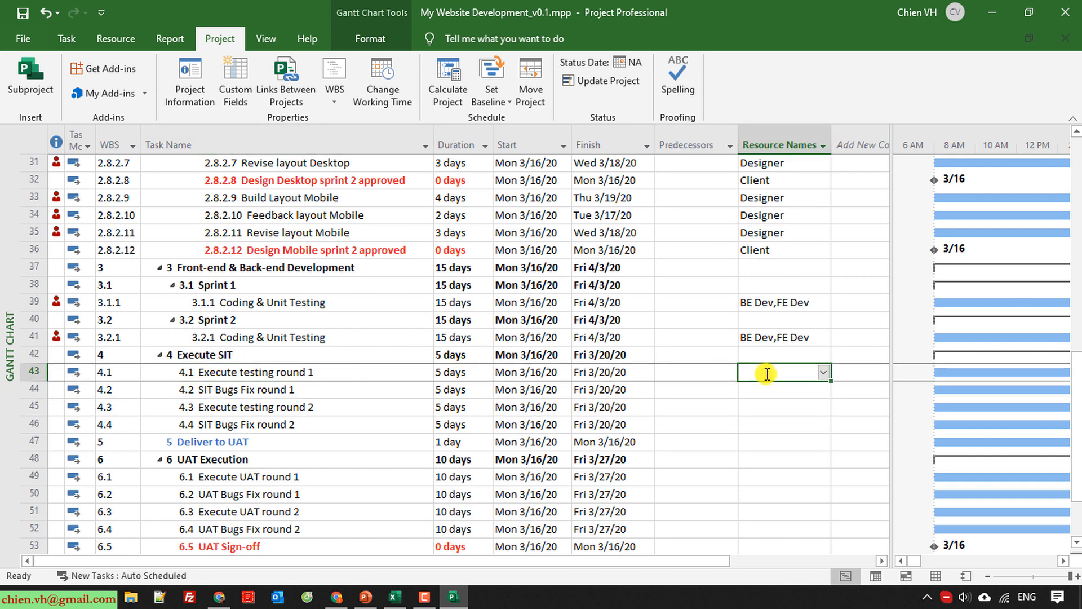
pyautogui.write('Tester')
pyautogui.click(764, 393)
pyautogui.write('Tester')
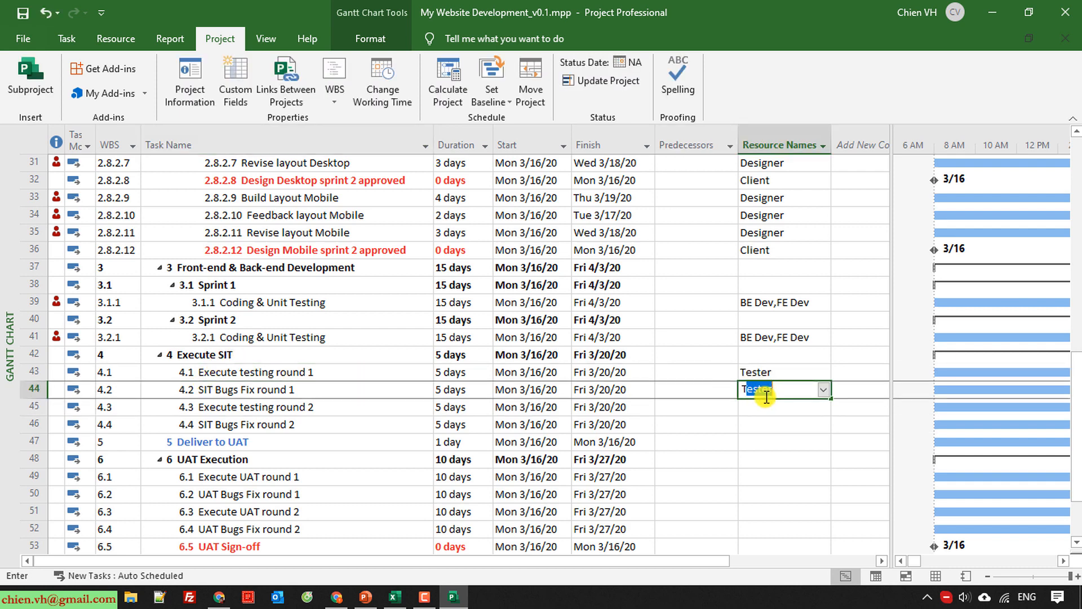
pyautogui.click(759, 407)
pyautogui.write('Tester')
pyautogui.click(761, 425)
pyautogui.write('Tester')
# Assign PM to the Deliver to UAT task.
pyautogui.click(762, 442)
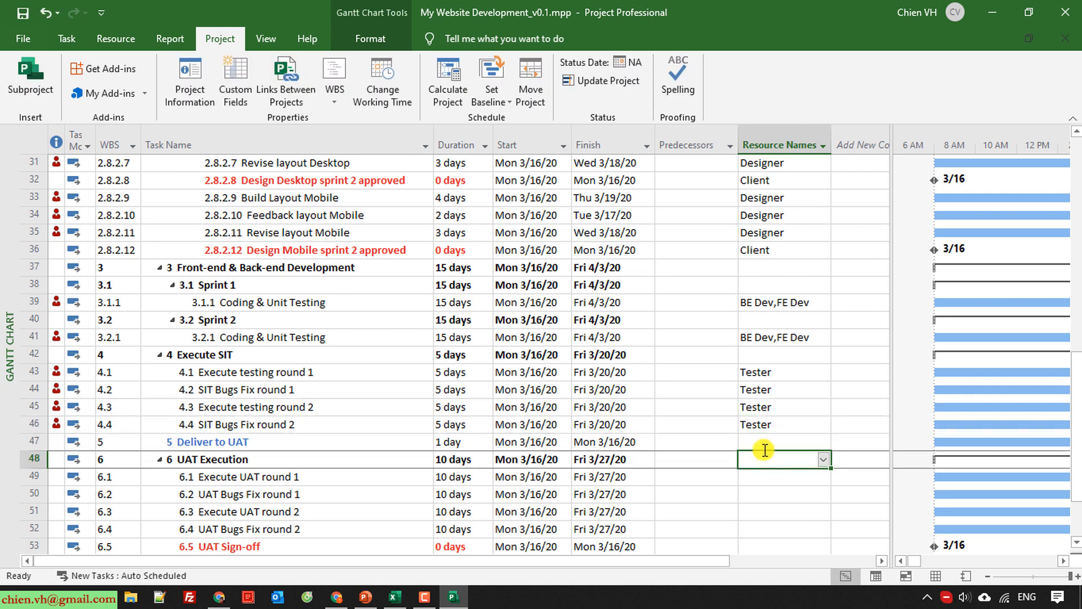
pyautogui.write('_m')
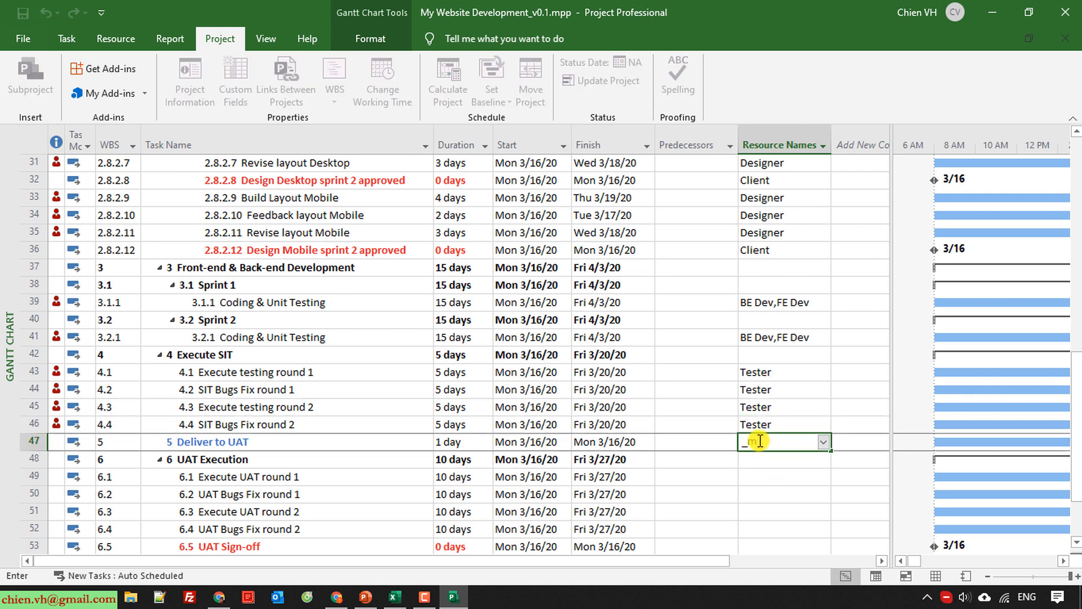
pyautogui.press('Return')
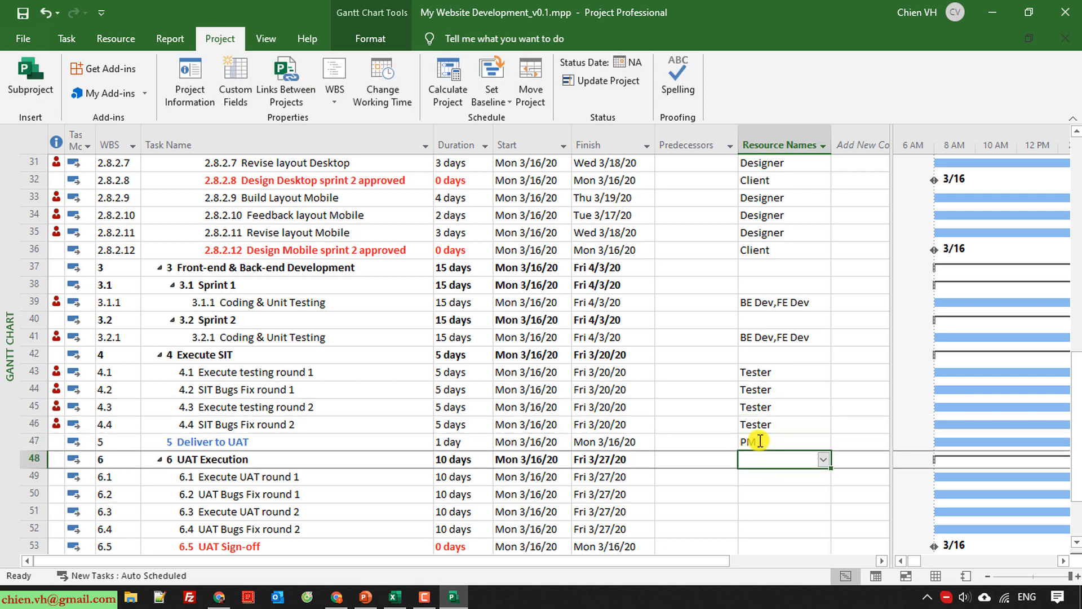
# Assign Client to Execute UAT round 1 under UAT Execution.
pyautogui.scroll(-2, 797, 446)
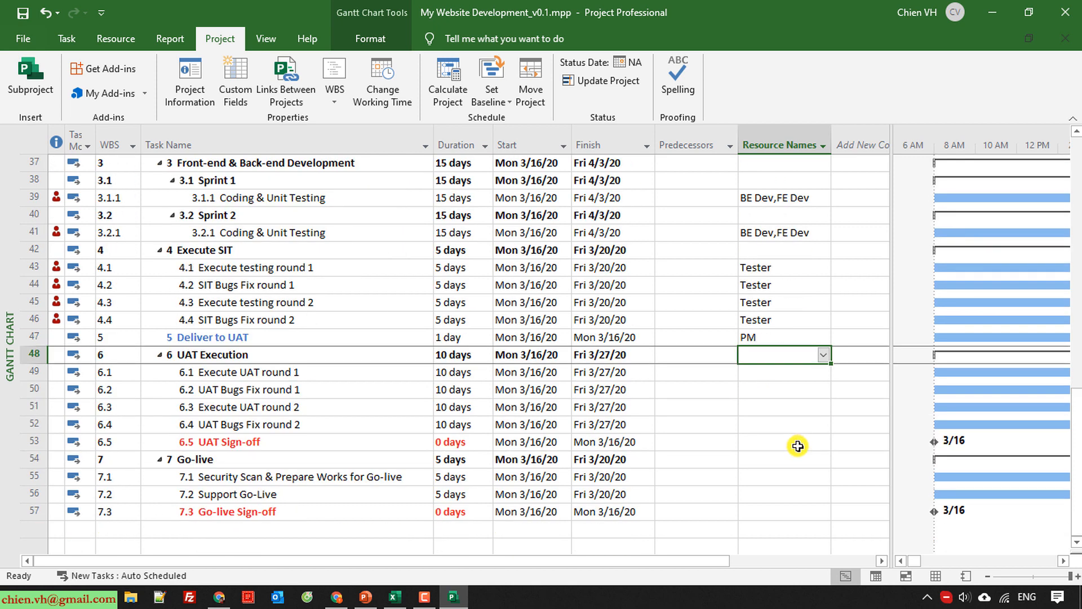
pyautogui.click(304, 373)
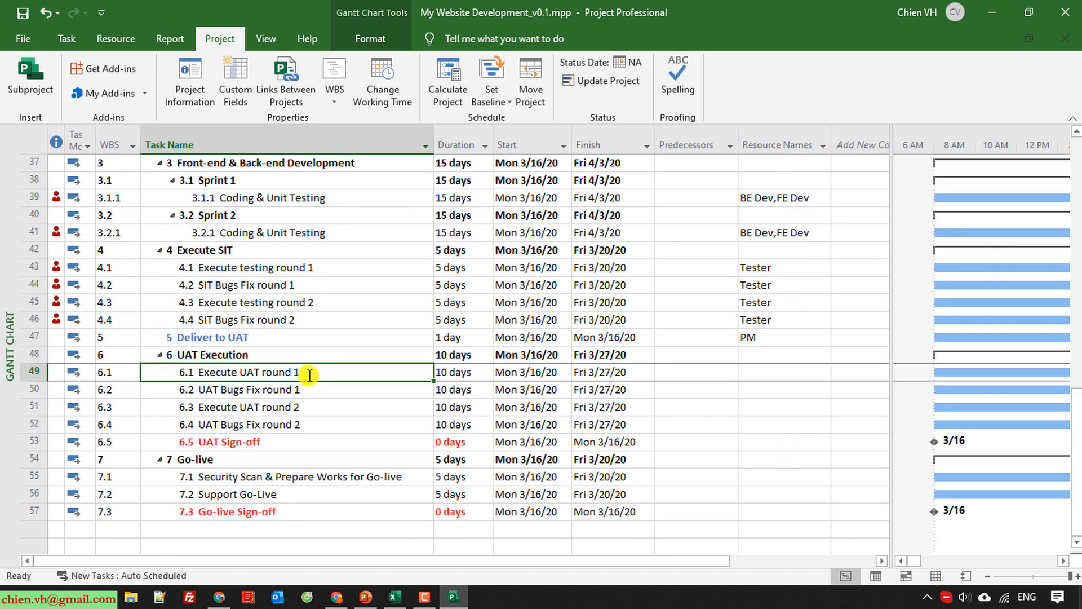
pyautogui.click(788, 377)
pyautogui.write('C')
pyautogui.press('Return')
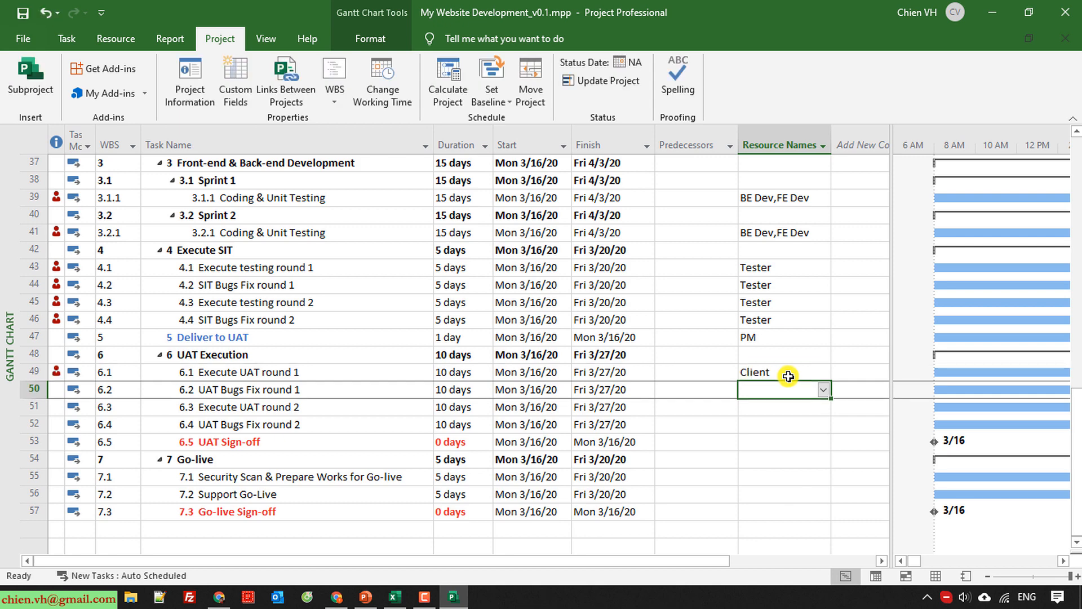
# Copy the BE Dev,FE Dev assignment from Sprint 2's Coding & Unit Testing to UAT Bugs Fix round 1.
pyautogui.write('C')
pyautogui.press('BackSpace')
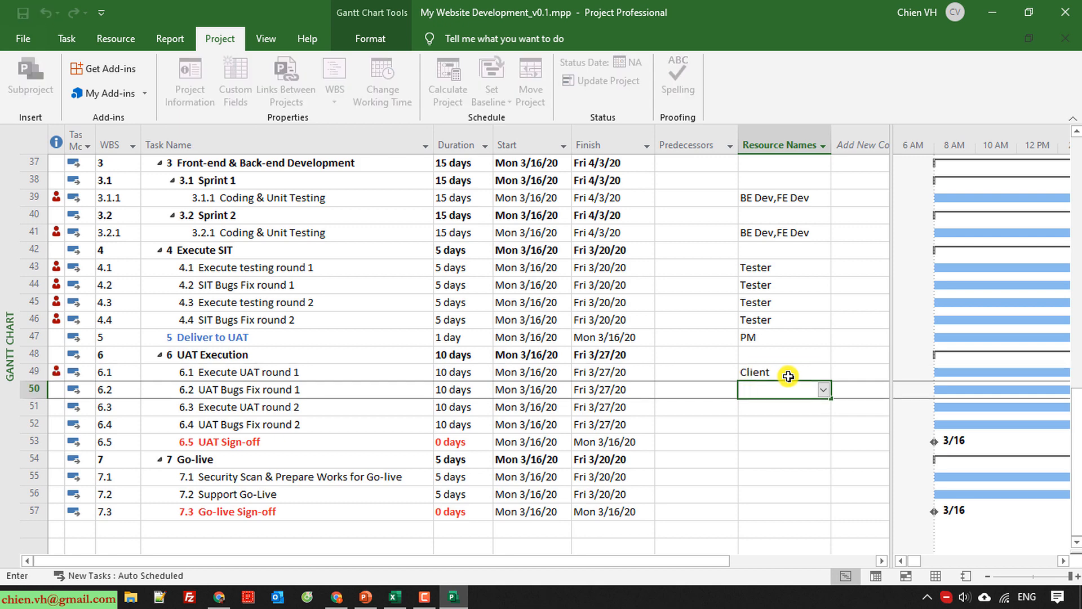
pyautogui.click(773, 231)
pyautogui.click(786, 393)
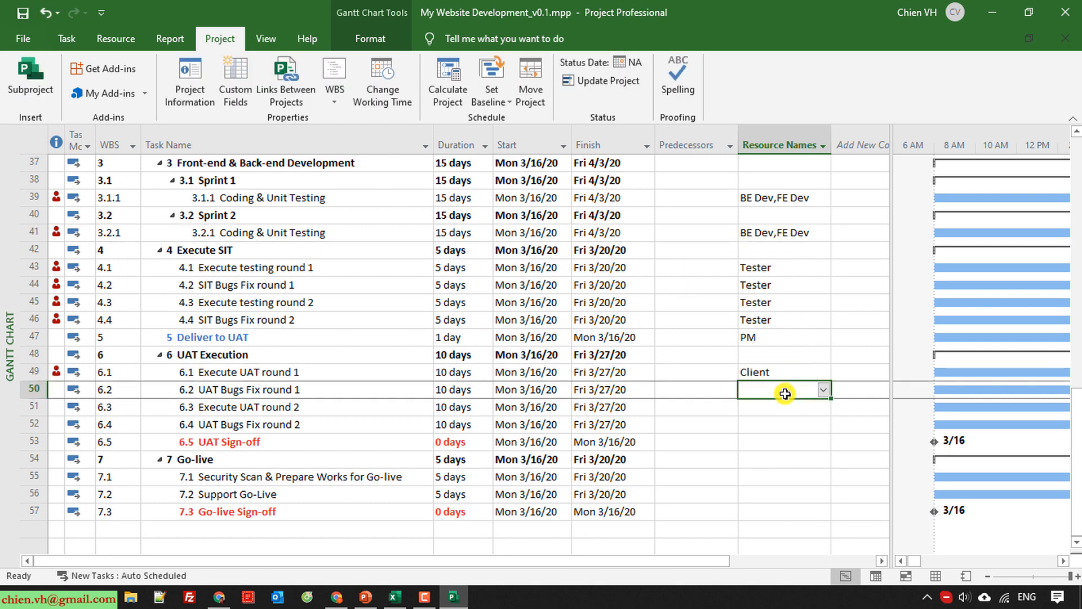
pyautogui.write('BE Dev,FE Dev')
# Assign Client to Execute UAT round 2 and the copied BE Dev,FE Dev to UAT Bugs Fix round 2.
pyautogui.click(768, 411)
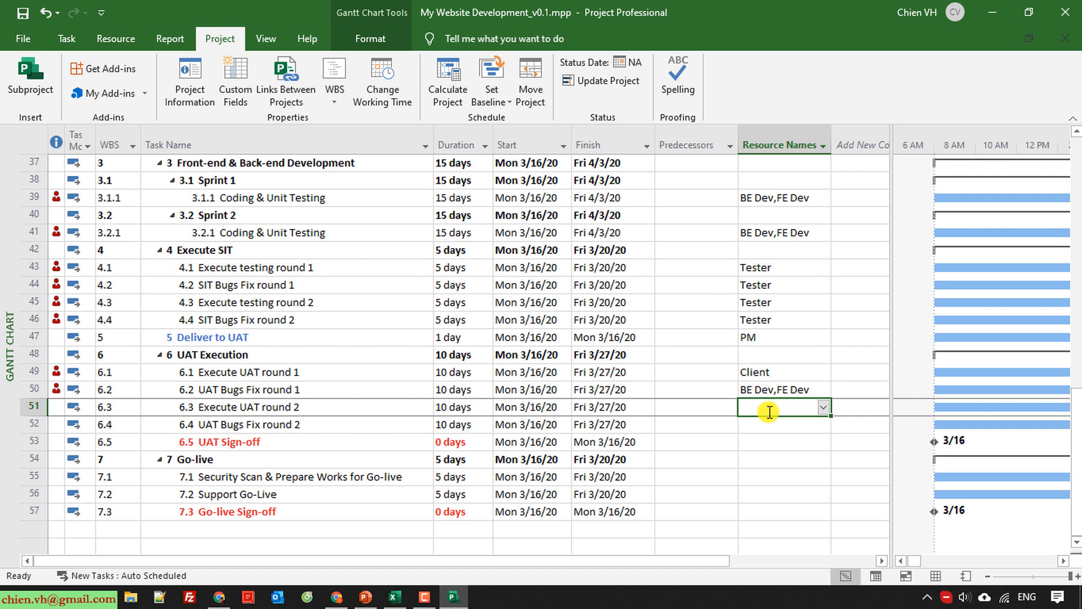
pyautogui.write('Client')
pyautogui.press('Return')
pyautogui.write('BE Dev,FE Dev')
pyautogui.press('Return')
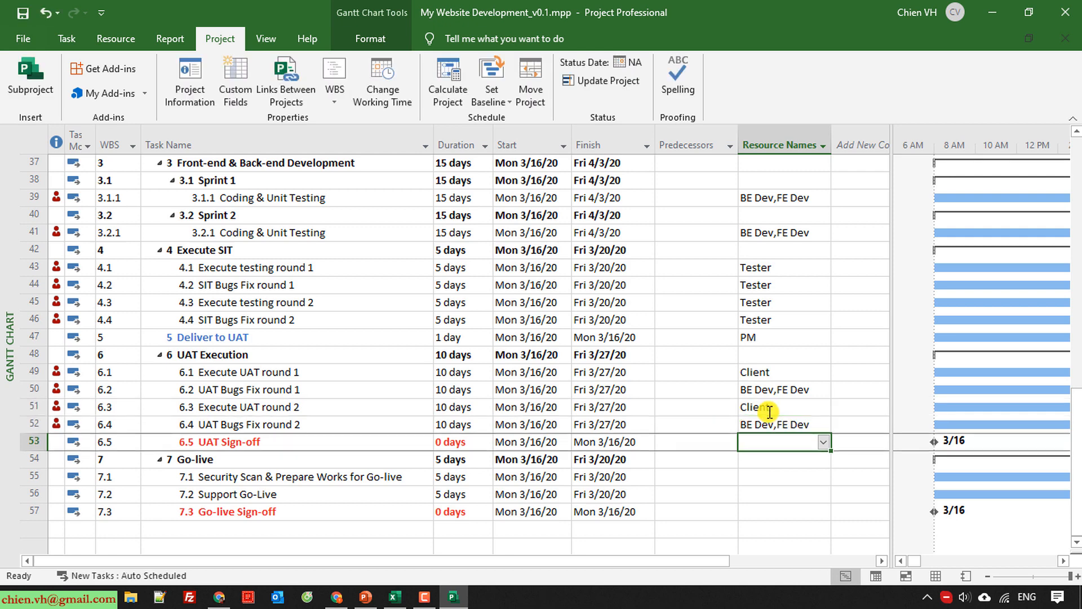
# Assign Client to the UAT Sign-off milestone.
pyautogui.write('Client')
pyautogui.press('Return')
pyautogui.press('Return')
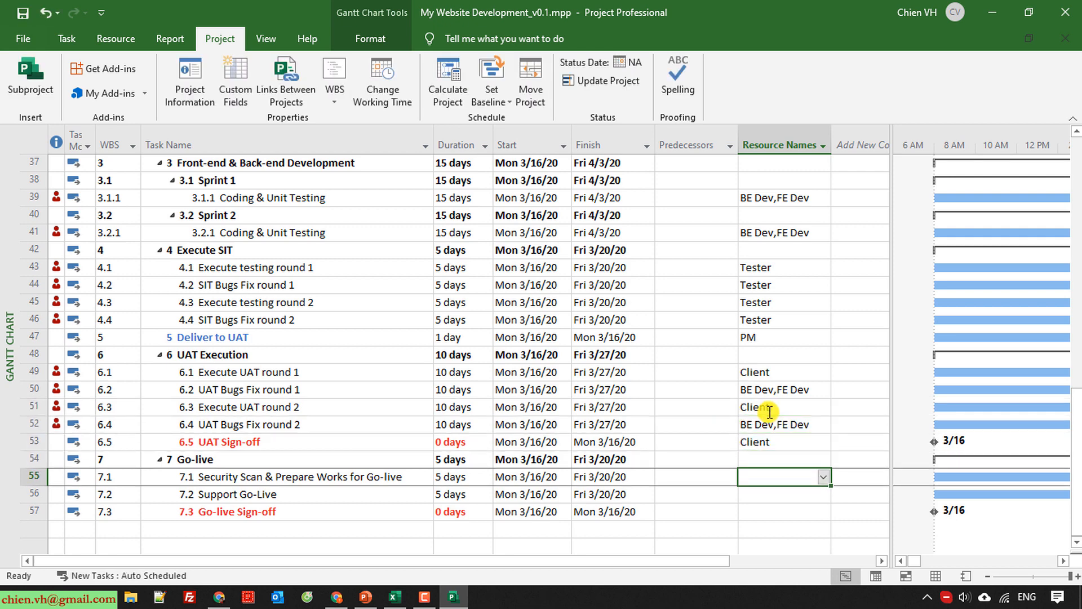
# Under Go-live, assign Client to Security Scan & Prepare Works for Go-live and Go-live Sign-off, and BE Dev,FE Dev to Support Go-Live.
pyautogui.write('BE Dev,FE Dev')
pyautogui.write('Clien')
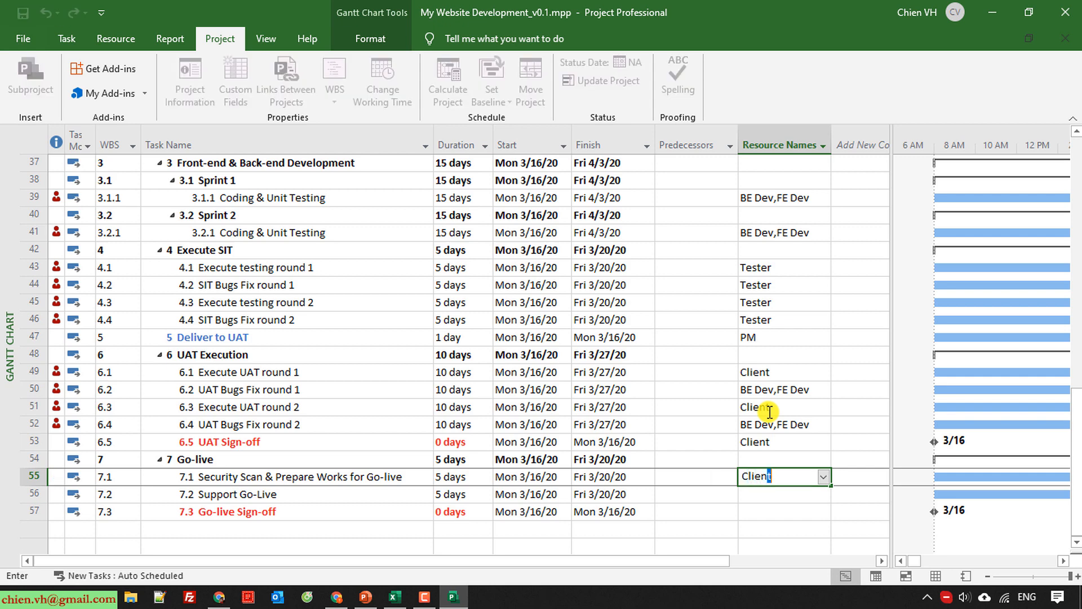
pyautogui.press('Return')
pyautogui.write('BE Dev,FE Dev')
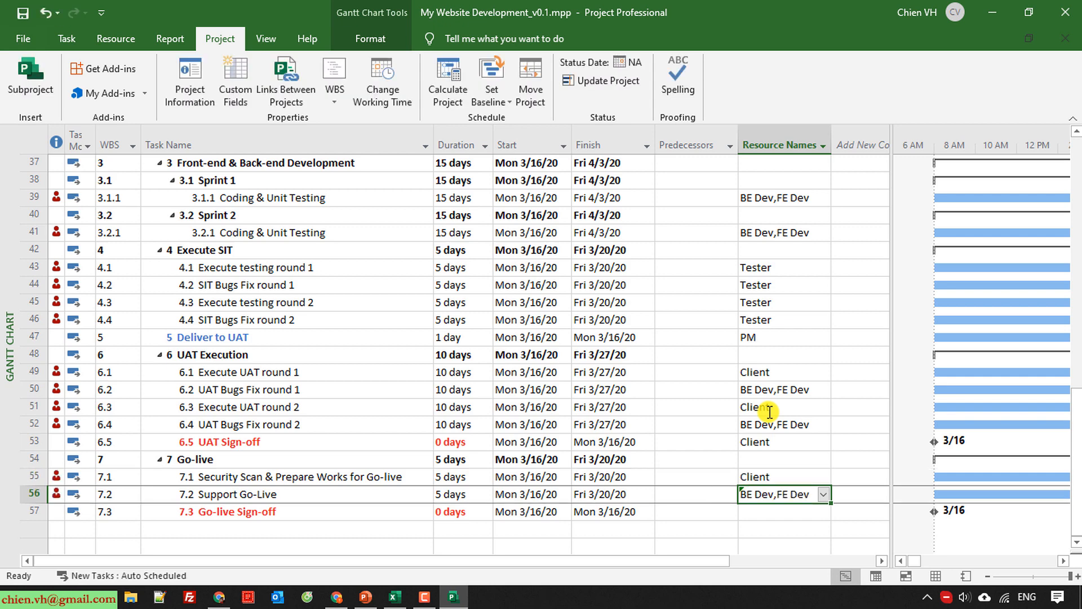
pyautogui.press('Return')
pyautogui.write('Client')
pyautogui.press('Return')
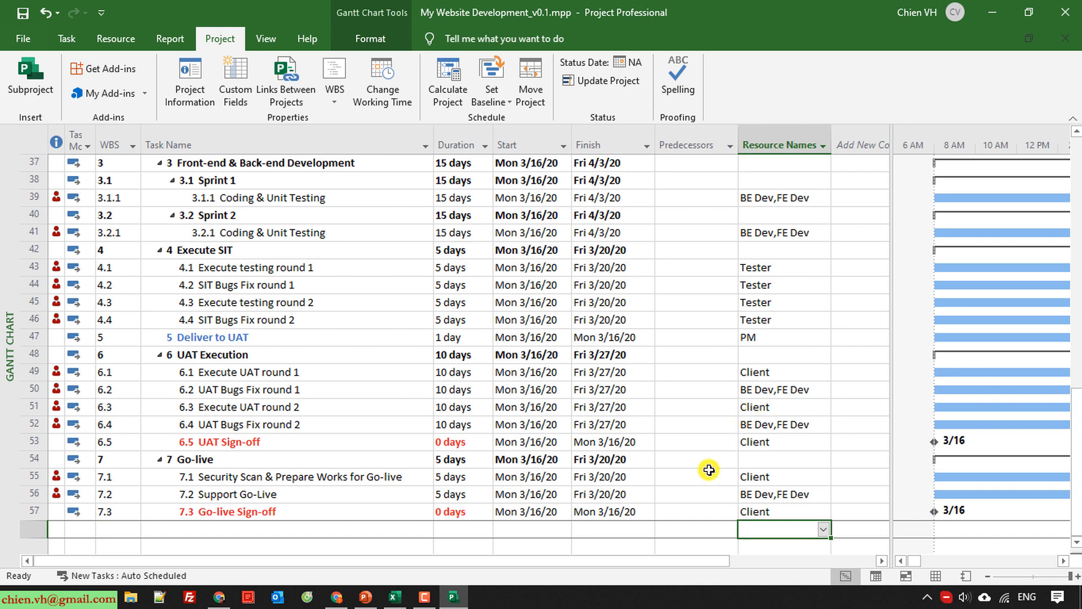
# Save the project and switch to the Resource Sheet view.
pyautogui.scroll(12, 721, 515)
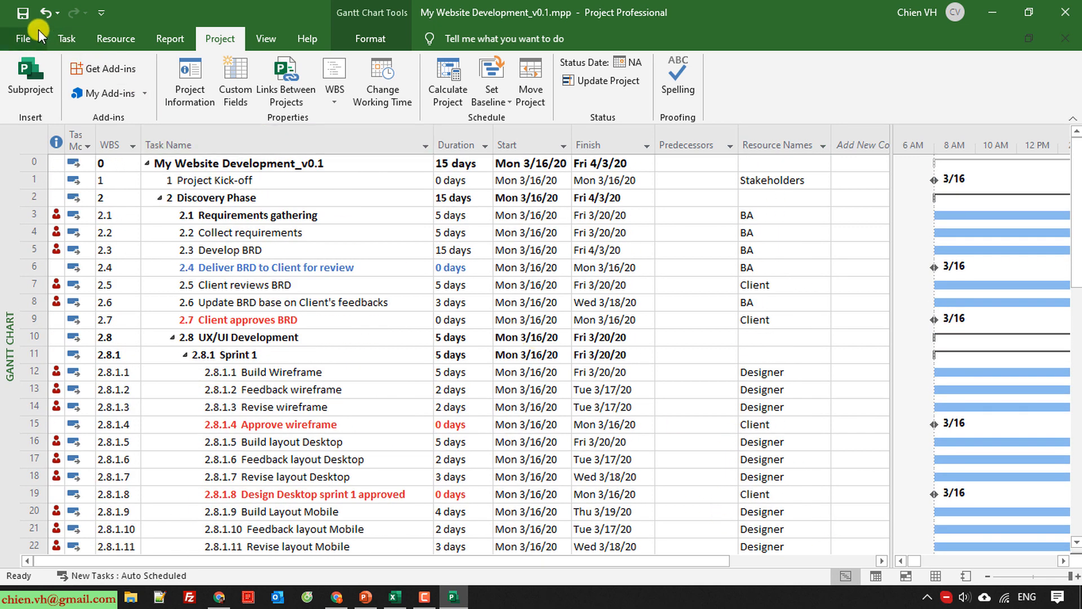
pyautogui.click(20, 14)
pyautogui.click(66, 38)
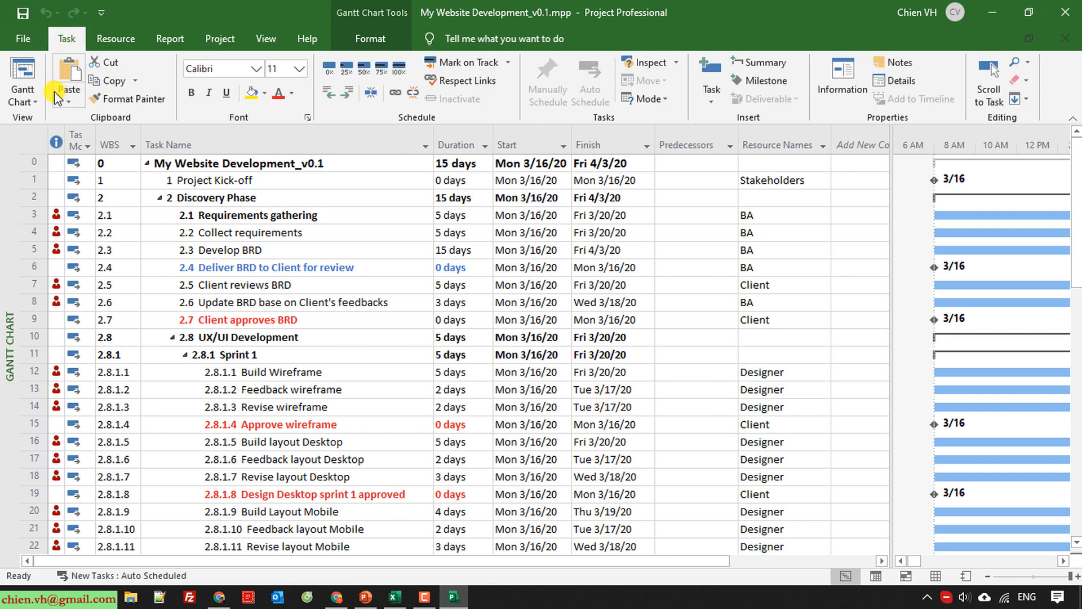
pyautogui.click(33, 100)
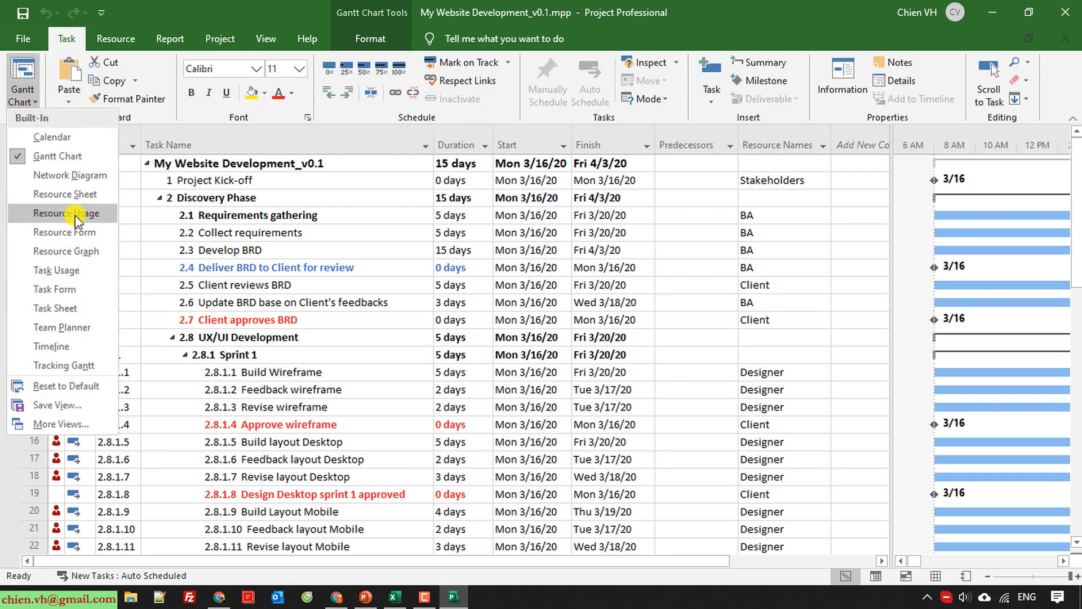
pyautogui.click(75, 199)
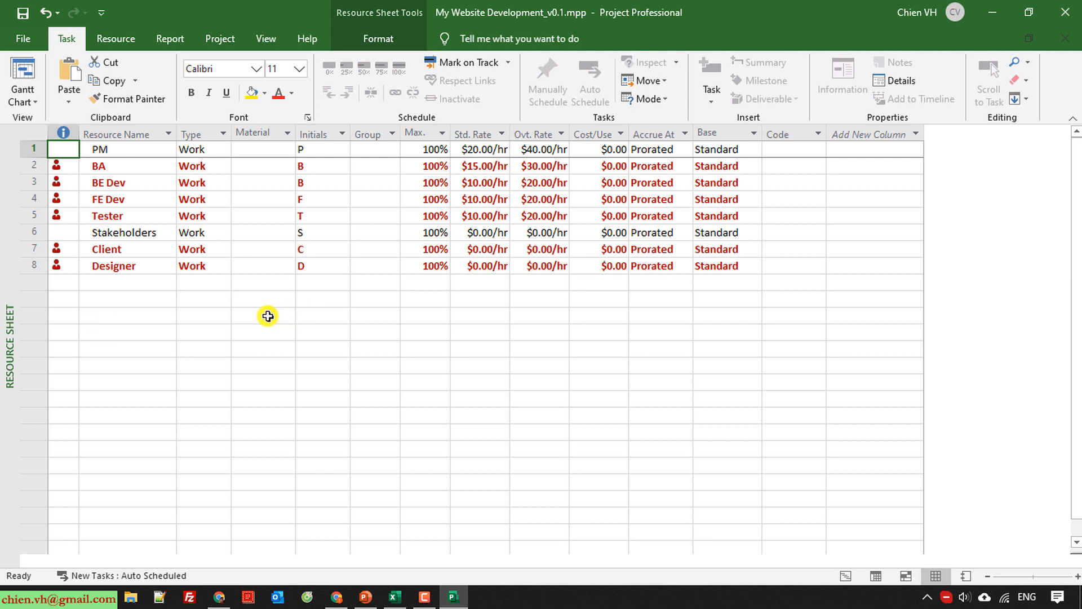
# Set the Designer resource's standard rate to $10.00/hr and overtime rate to $20.00/hr.
pyautogui.moveTo(57, 267)
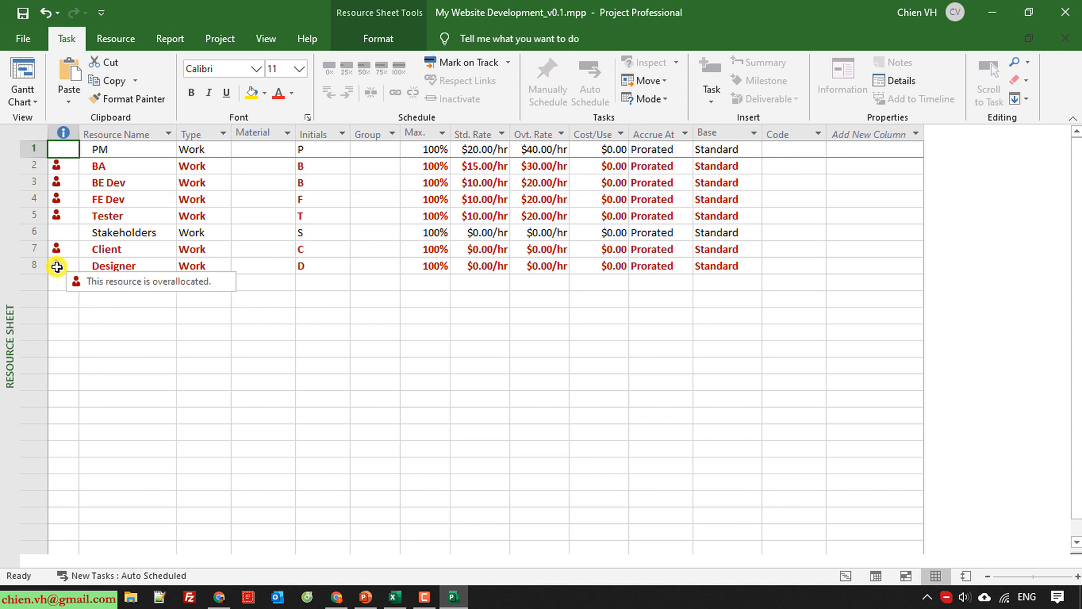
pyautogui.click(31, 230)
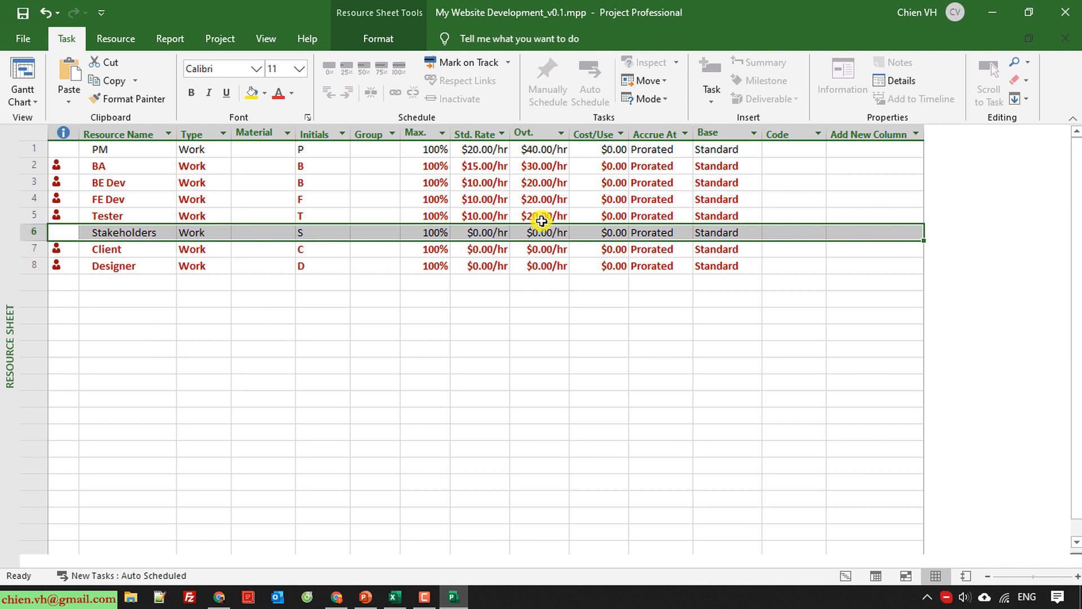
pyautogui.click(29, 249)
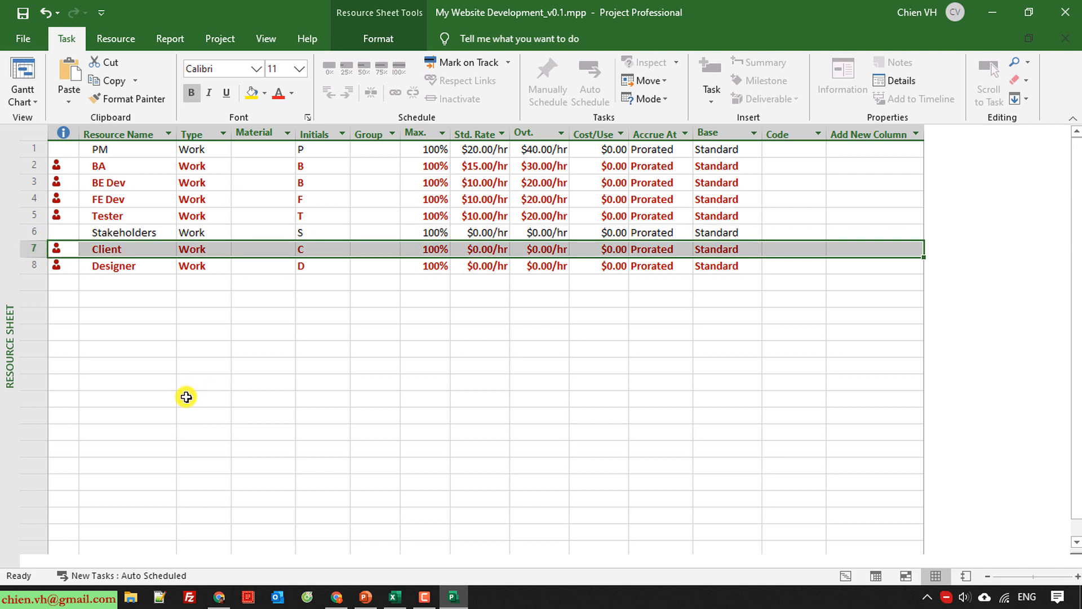
pyautogui.click(31, 266)
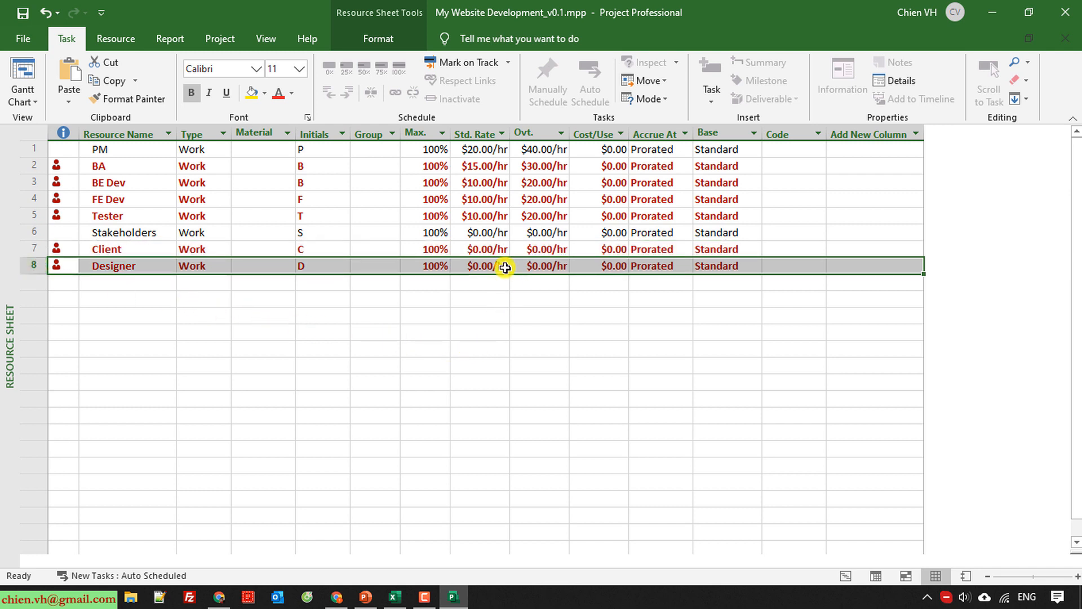
pyautogui.click(487, 265)
pyautogui.write('10')
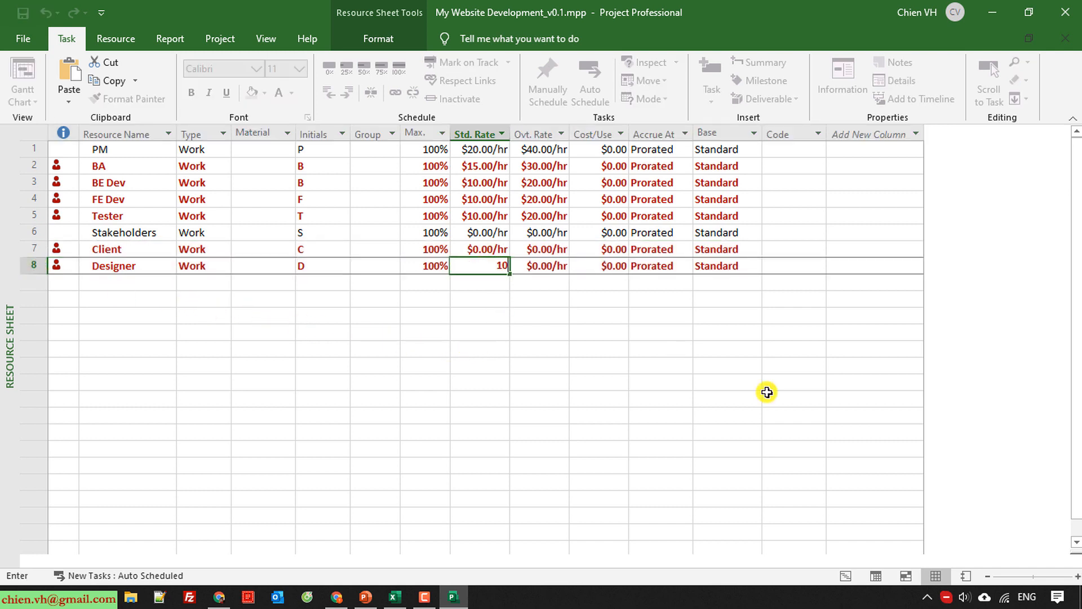
pyautogui.press('Tab')
pyautogui.write('20')
pyautogui.press('Return')
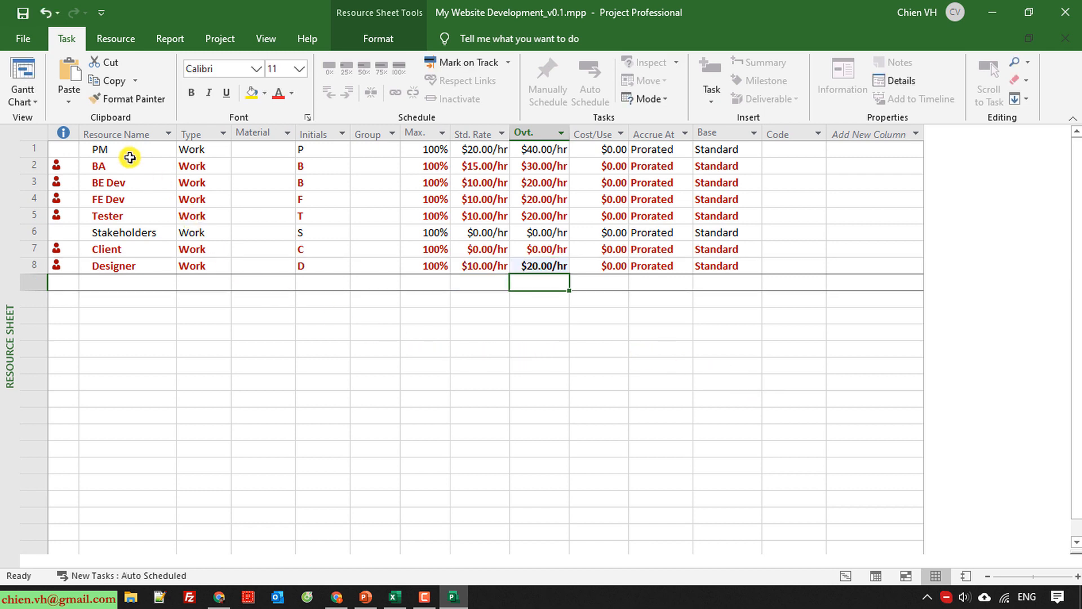
# Save the project with the new rates and return to the Gantt Chart view.
pyautogui.click(22, 12)
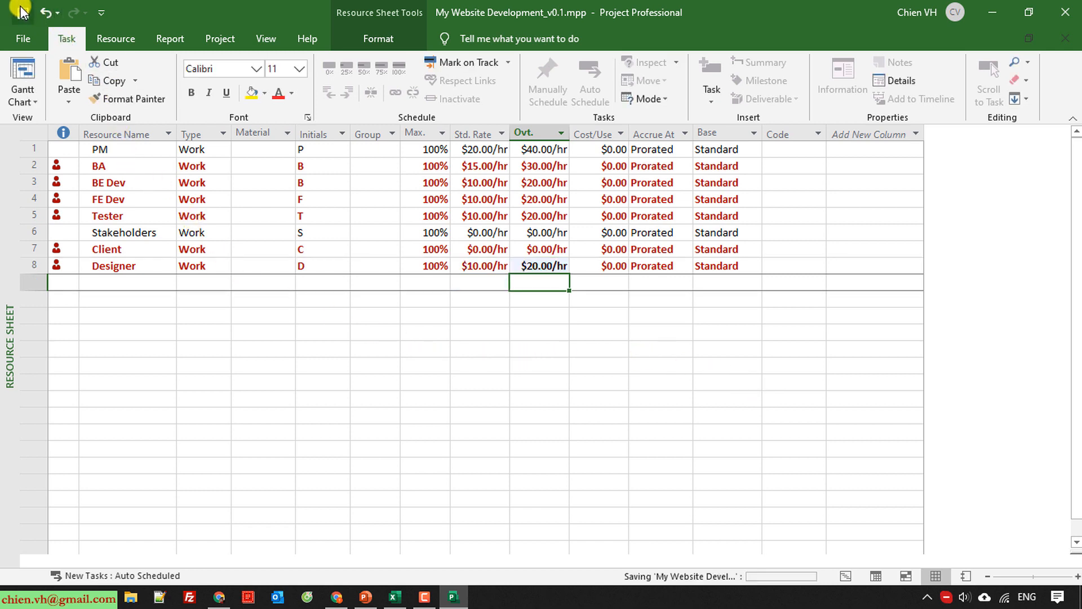
pyautogui.click(31, 103)
pyautogui.click(74, 154)
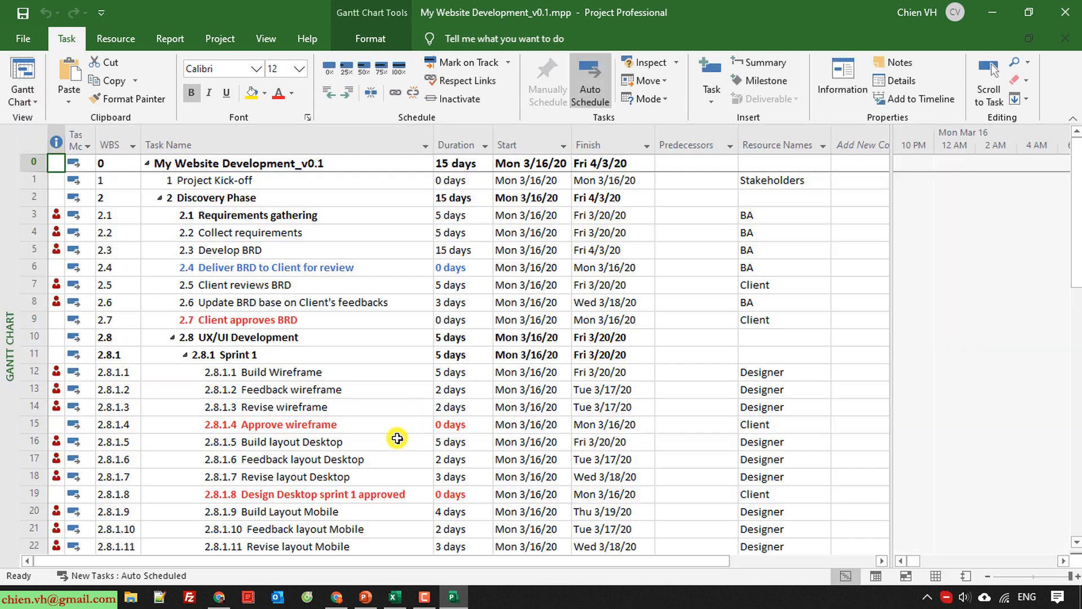
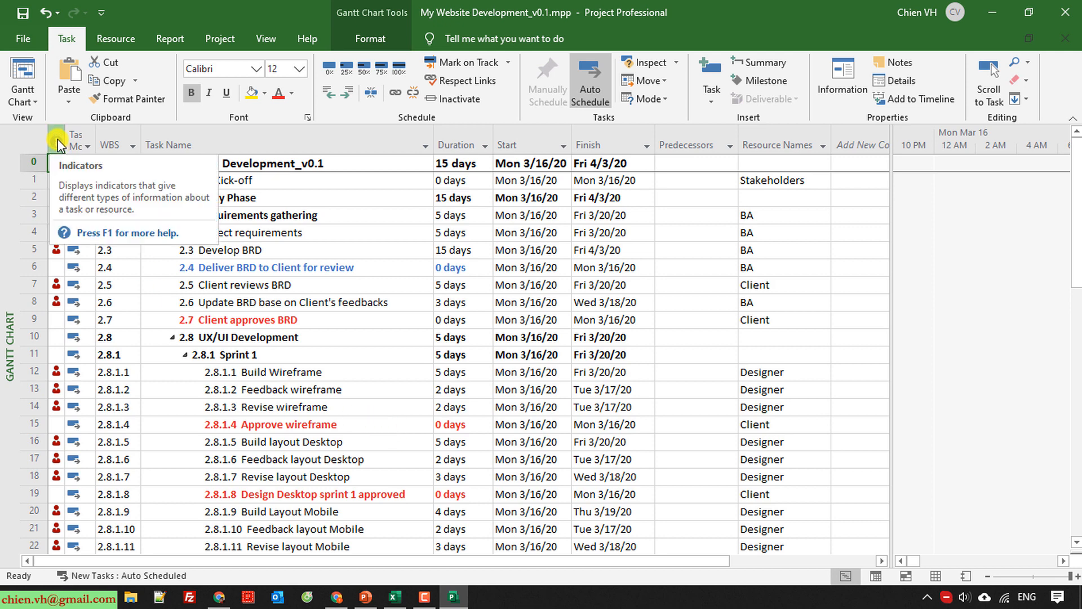
# Examine the overallocation indicators in the task list and the dates and resource assignments of the Discovery Phase tasks.
pyautogui.moveTo(57, 215)
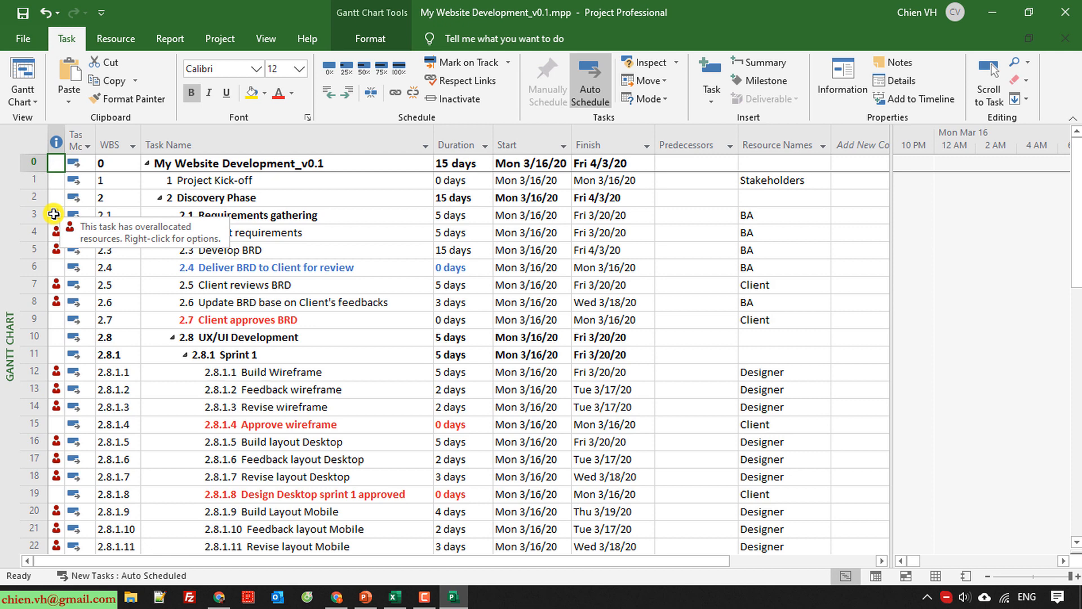
pyautogui.scroll(-1, 264, 337)
pyautogui.scroll(1, 263, 345)
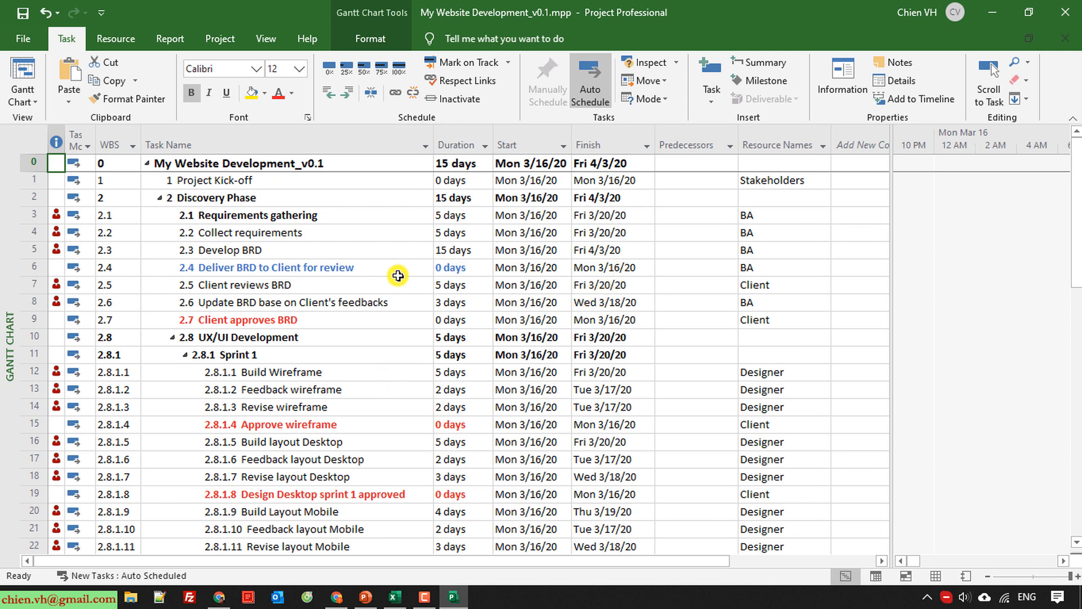
pyautogui.click(765, 214)
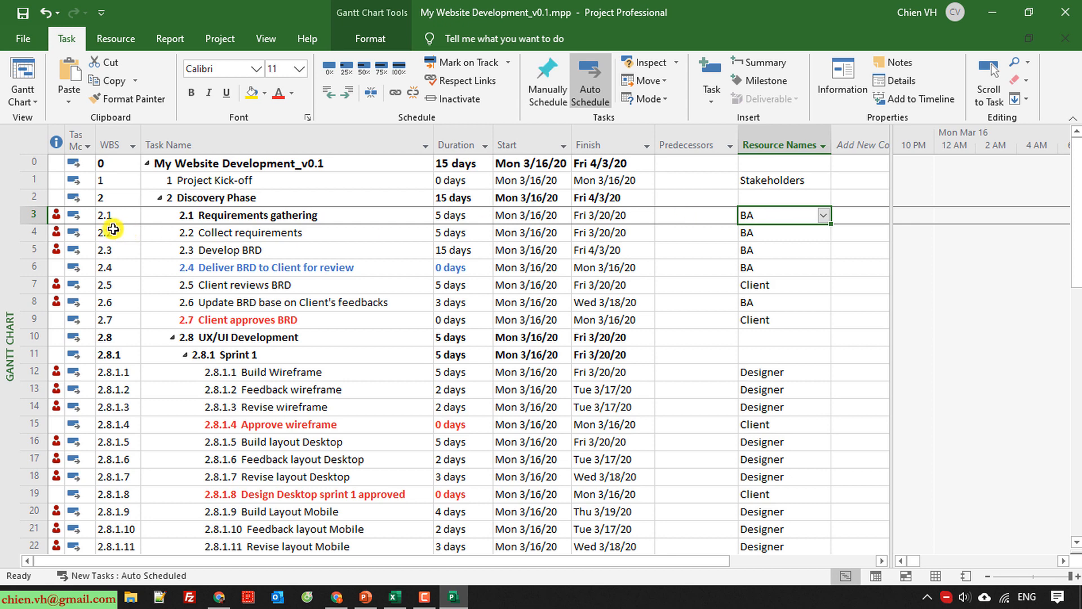
pyautogui.moveTo(163, 215); pyautogui.dragTo(722, 250)
pyautogui.click(357, 371)
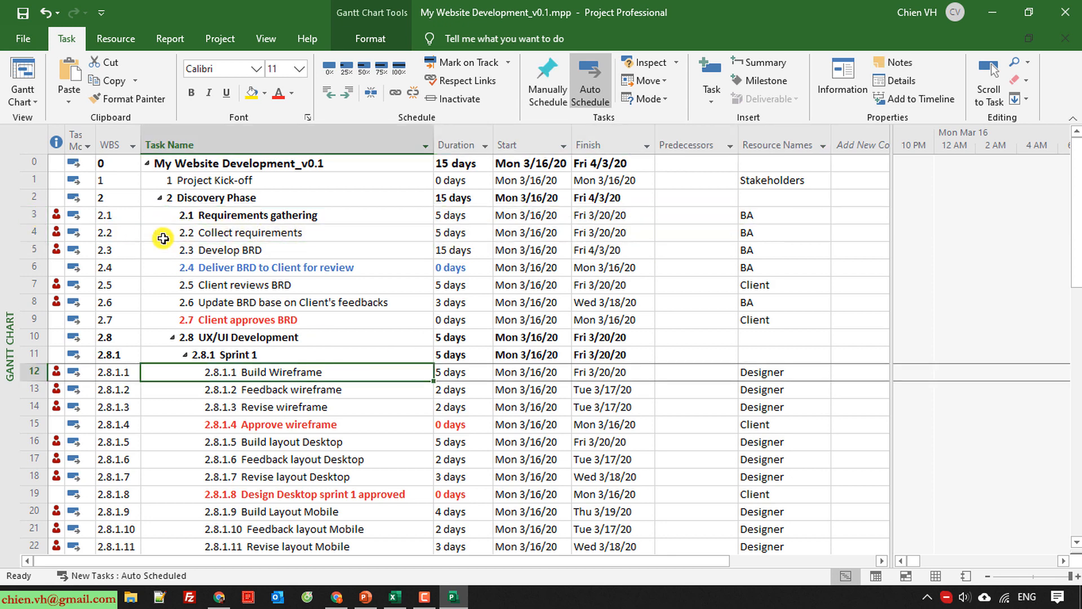
pyautogui.click(153, 214)
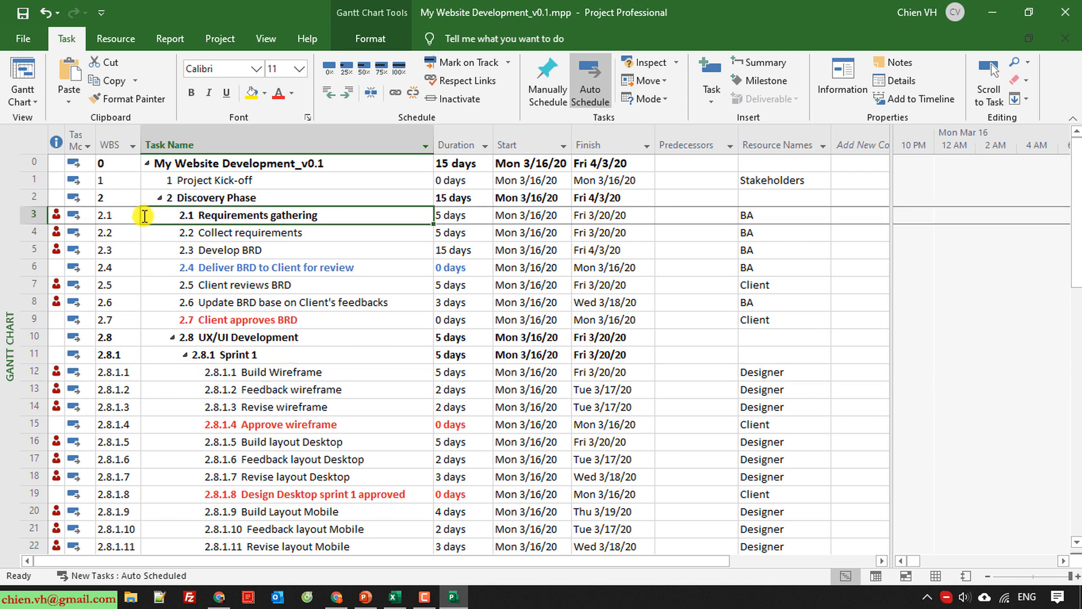
pyautogui.click(242, 301)
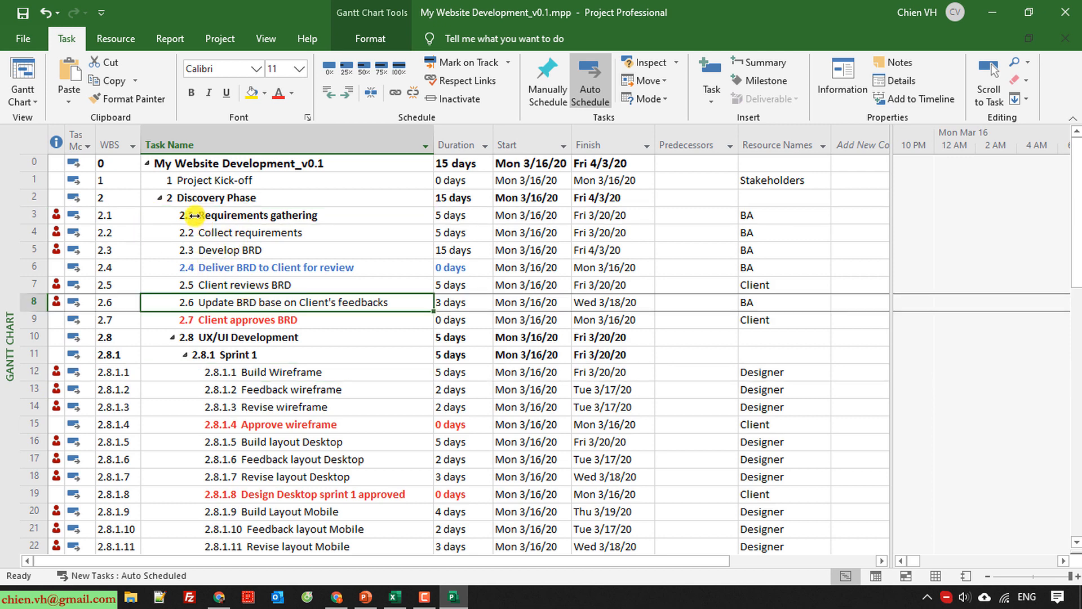
# Indent the tasks from Collect requirements through Client approves BRD one level, making them subtasks of Requirements gathering.
pyautogui.click(213, 233)
pyautogui.click(206, 215)
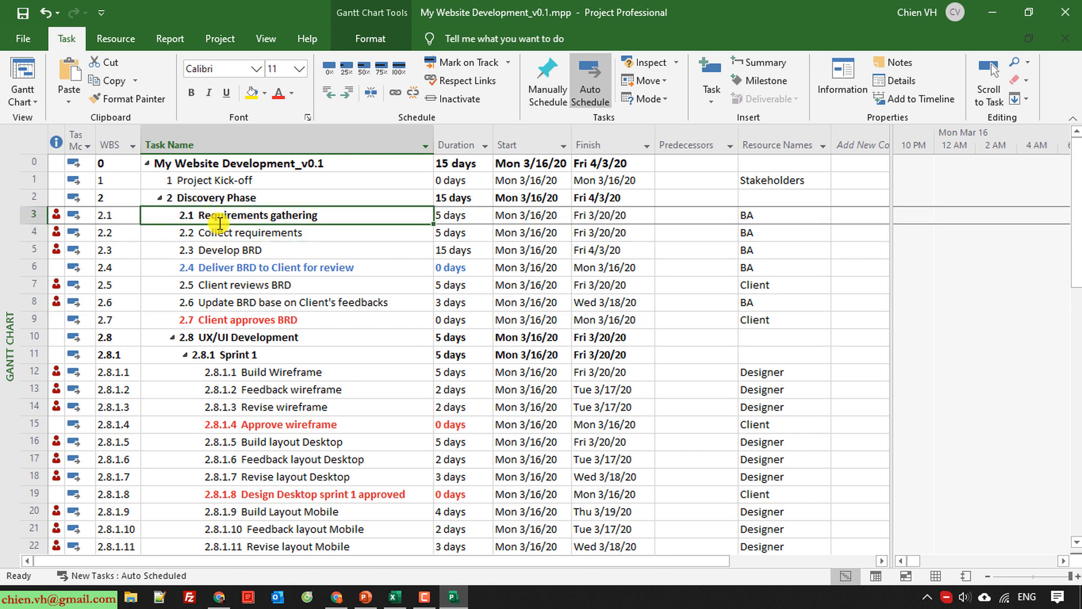
pyautogui.moveTo(215, 233); pyautogui.dragTo(255, 316)
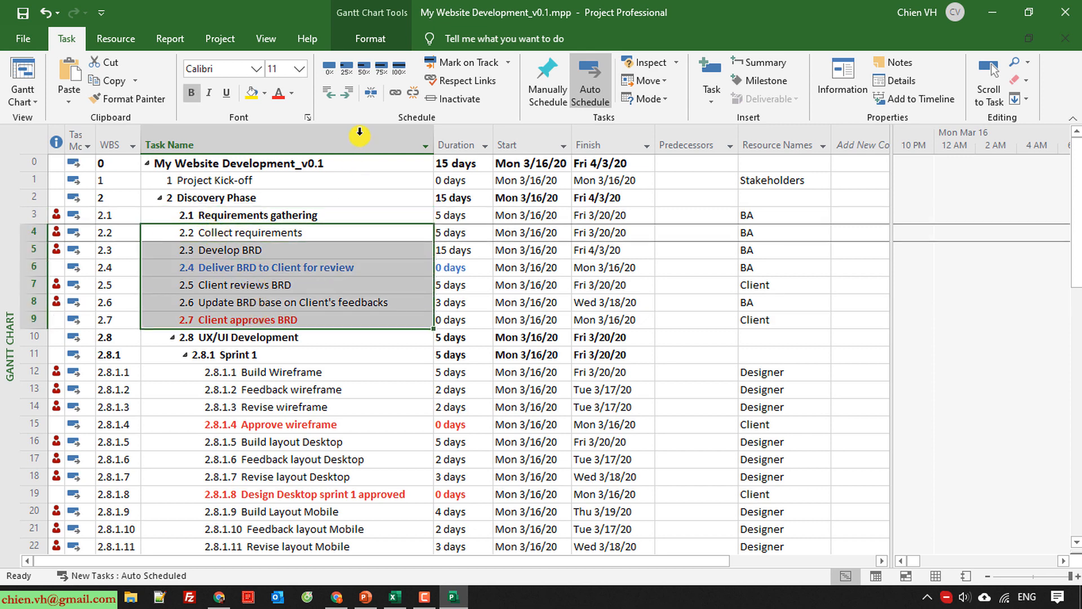
pyautogui.click(346, 91)
pyautogui.click(314, 406)
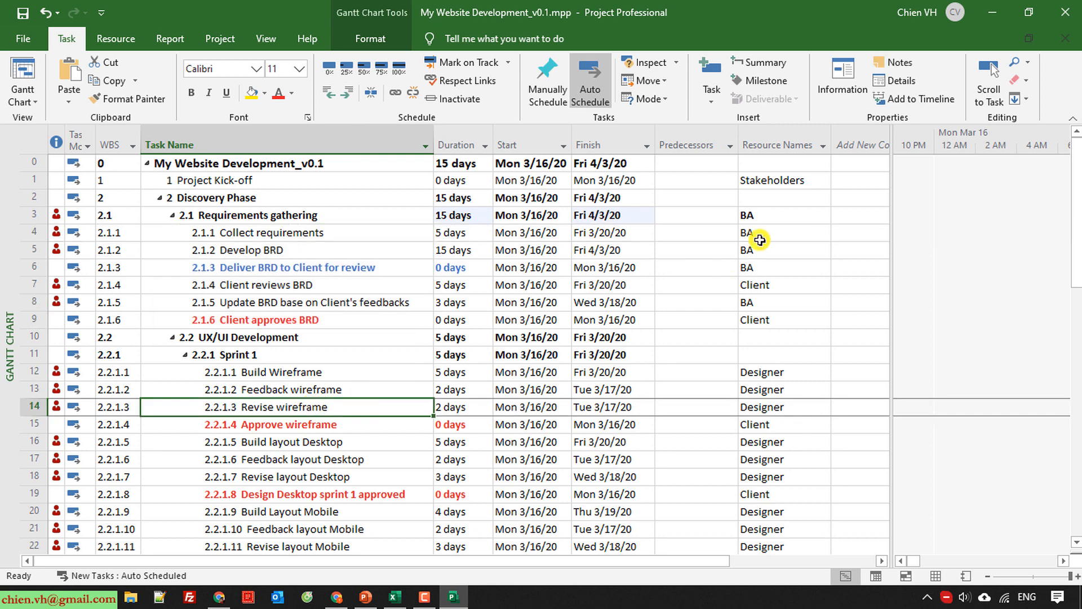
# Remove the BA resource from the Requirements gathering summary task and save the project.
pyautogui.click(761, 216)
pyautogui.press('Delete')
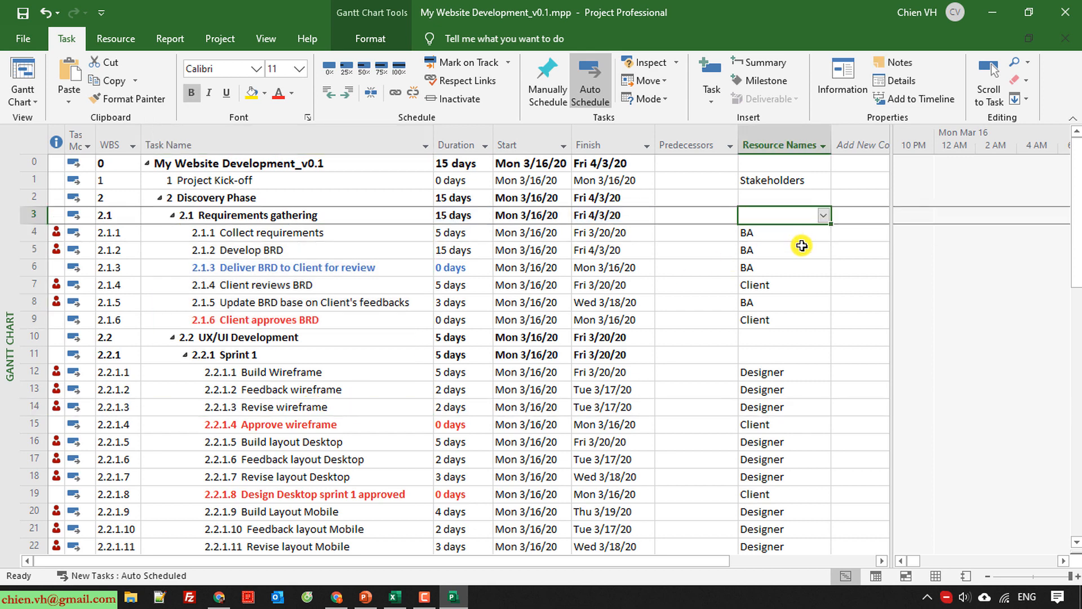
pyautogui.click(317, 355)
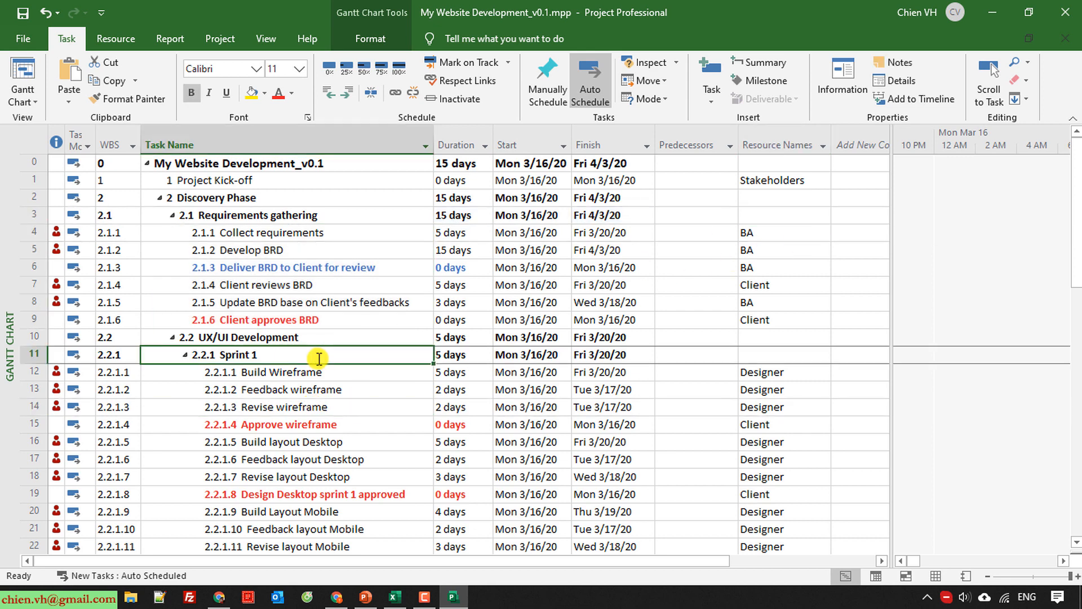
pyautogui.click(21, 15)
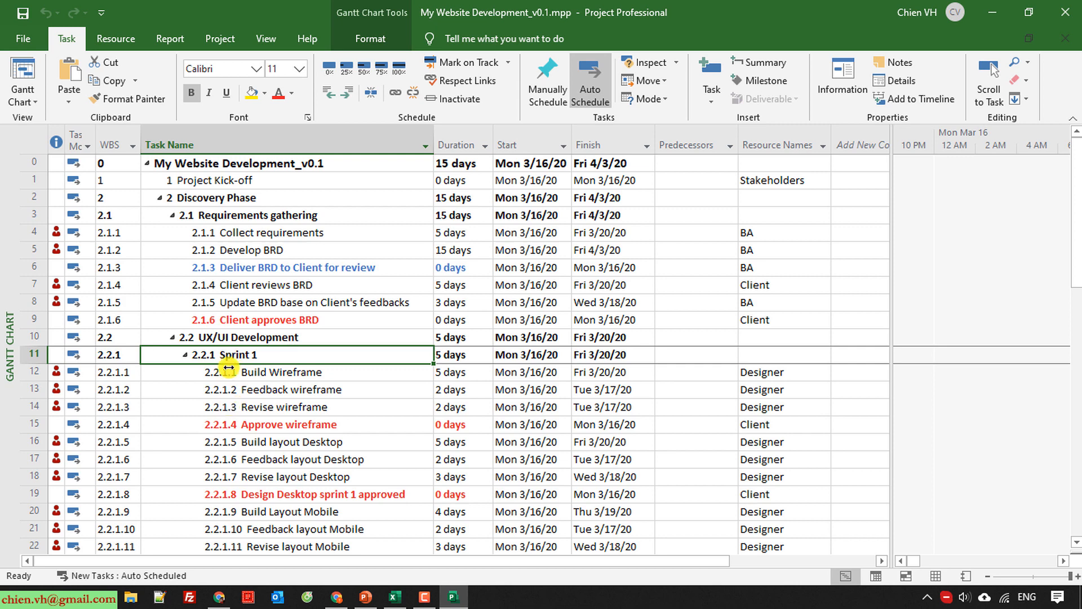
# Examine the dates and resource assignments of Collect requirements, Develop BRD and Deliver BRD to Client for review for overlaps.
pyautogui.click(235, 232)
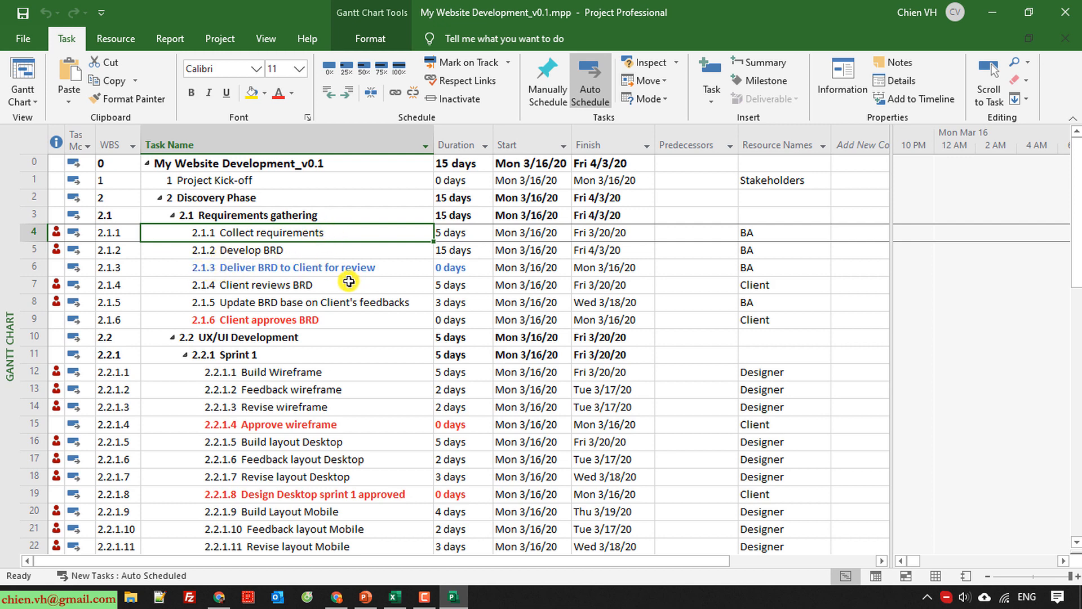
pyautogui.moveTo(305, 231); pyautogui.dragTo(755, 271)
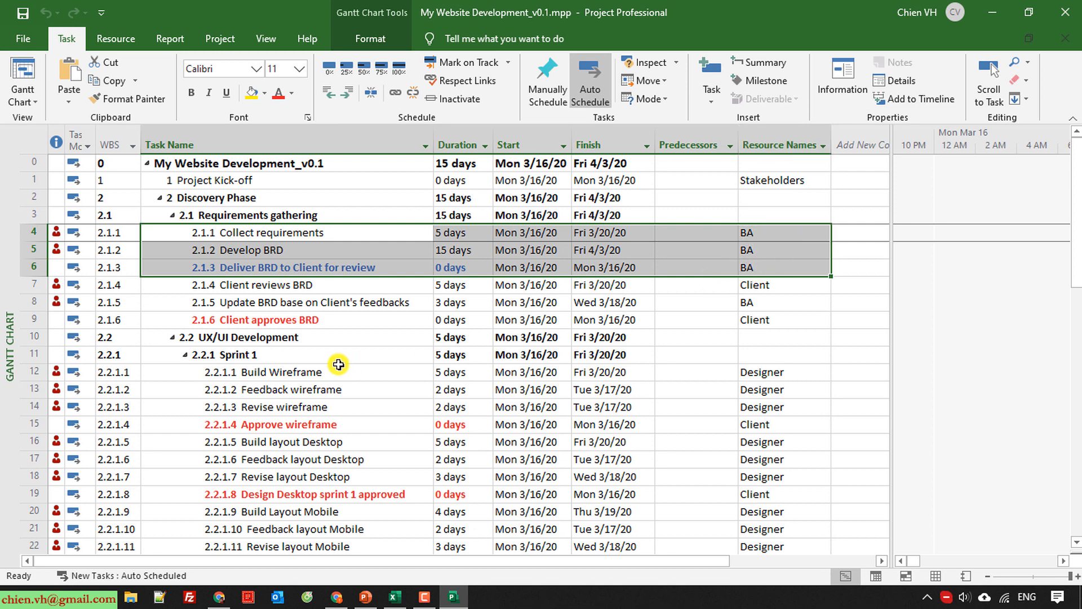
pyautogui.click(320, 232)
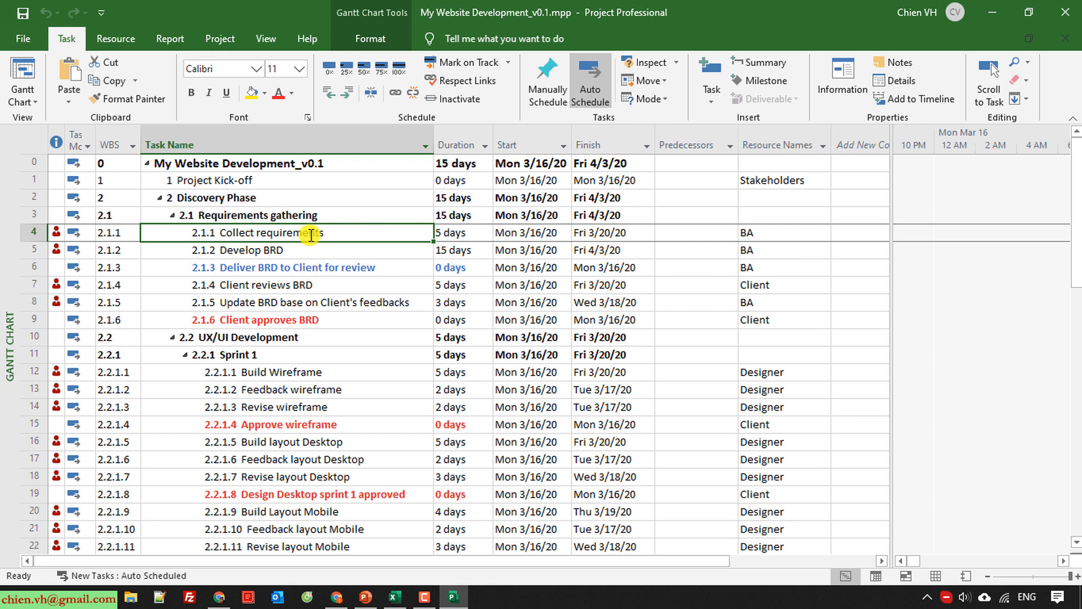
pyautogui.click(291, 252)
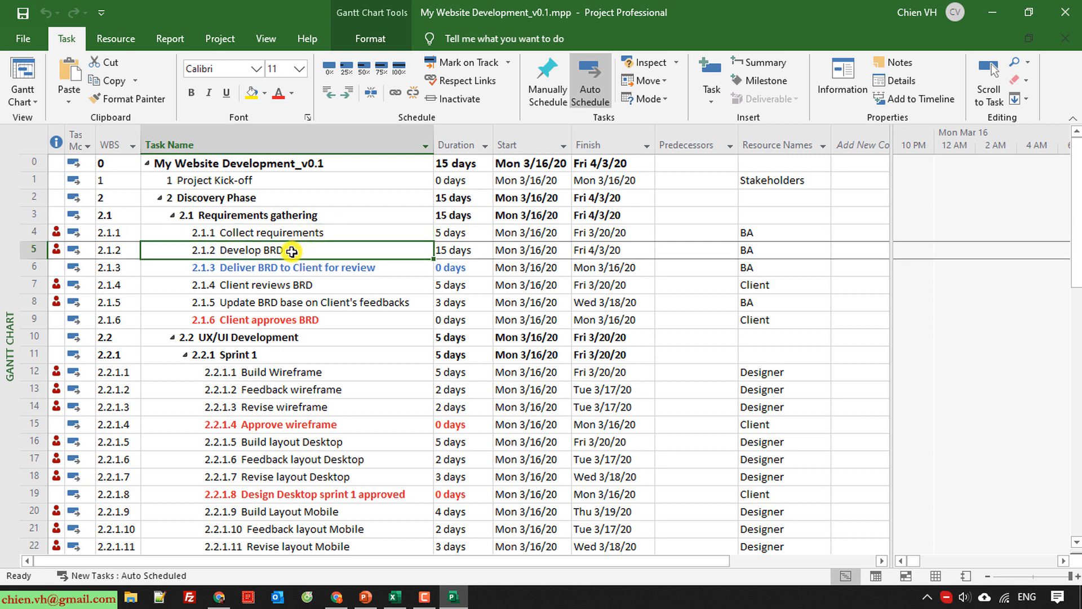
pyautogui.click(239, 269)
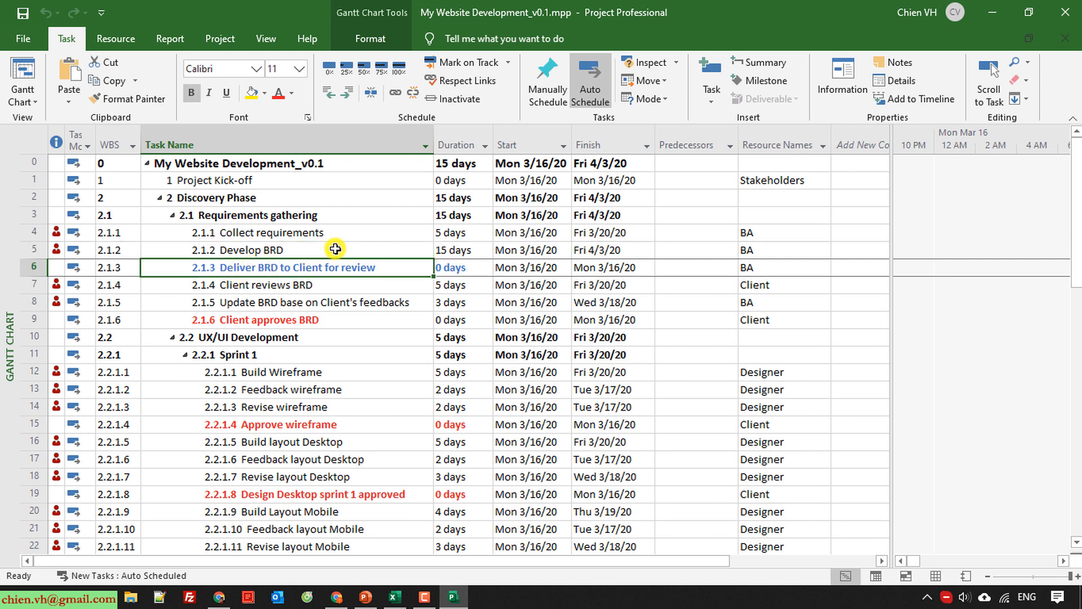
pyautogui.click(186, 232)
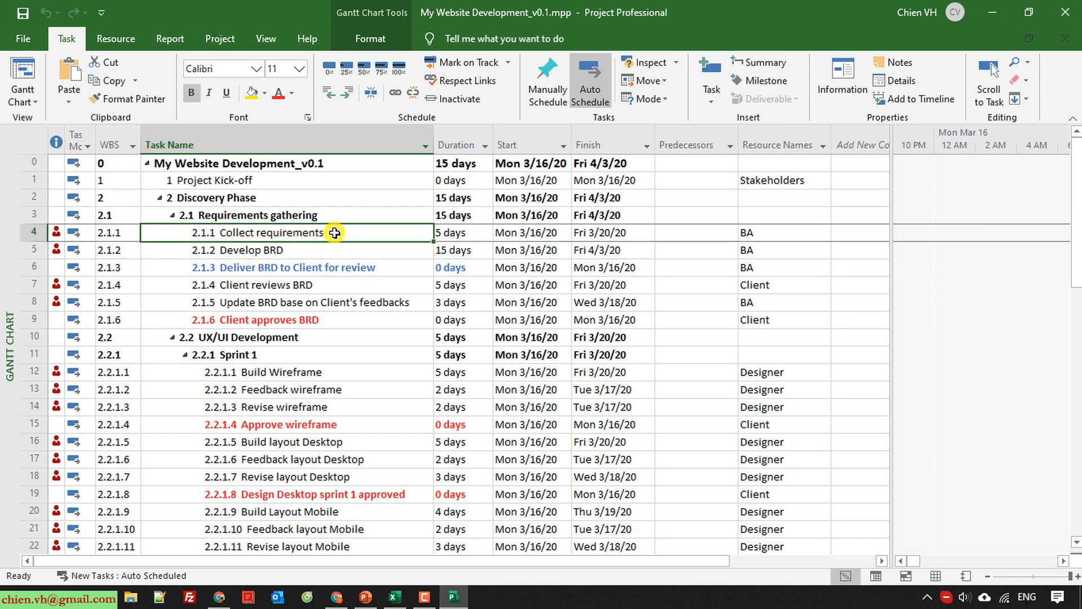
pyautogui.moveTo(338, 235); pyautogui.dragTo(754, 270)
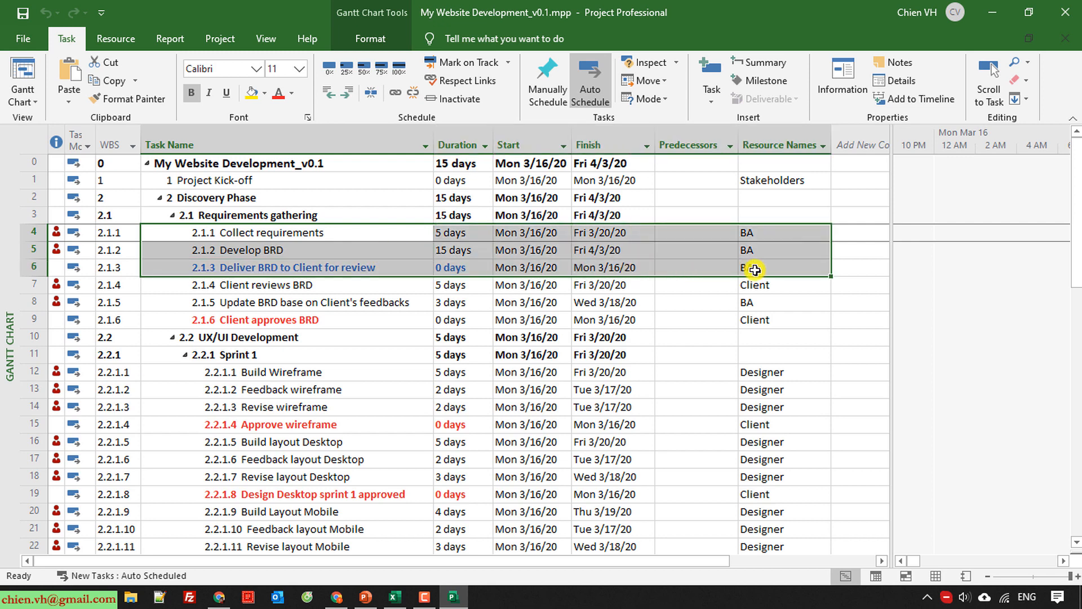
pyautogui.click(337, 319)
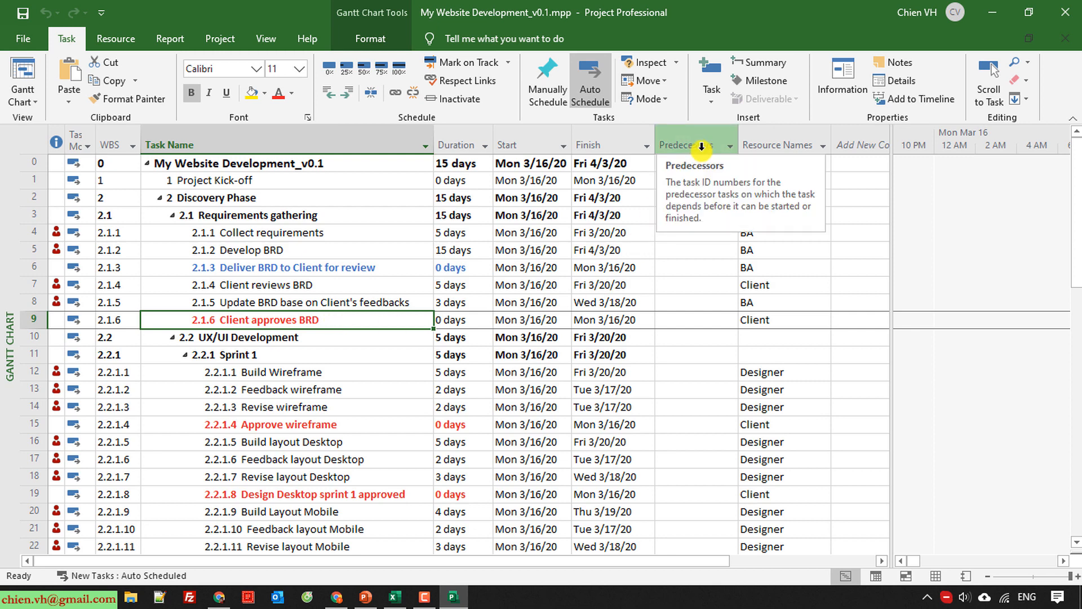
# Set the predecessor of Collect requirements to task 1 and the predecessor of Develop BRD to task 4.
pyautogui.click(252, 234)
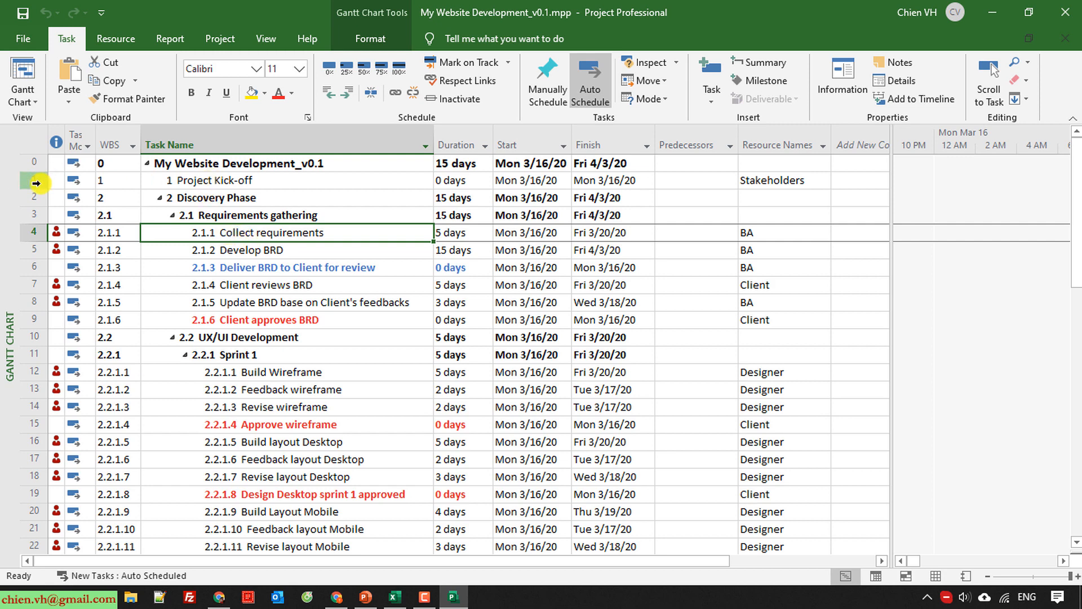
pyautogui.click(682, 230)
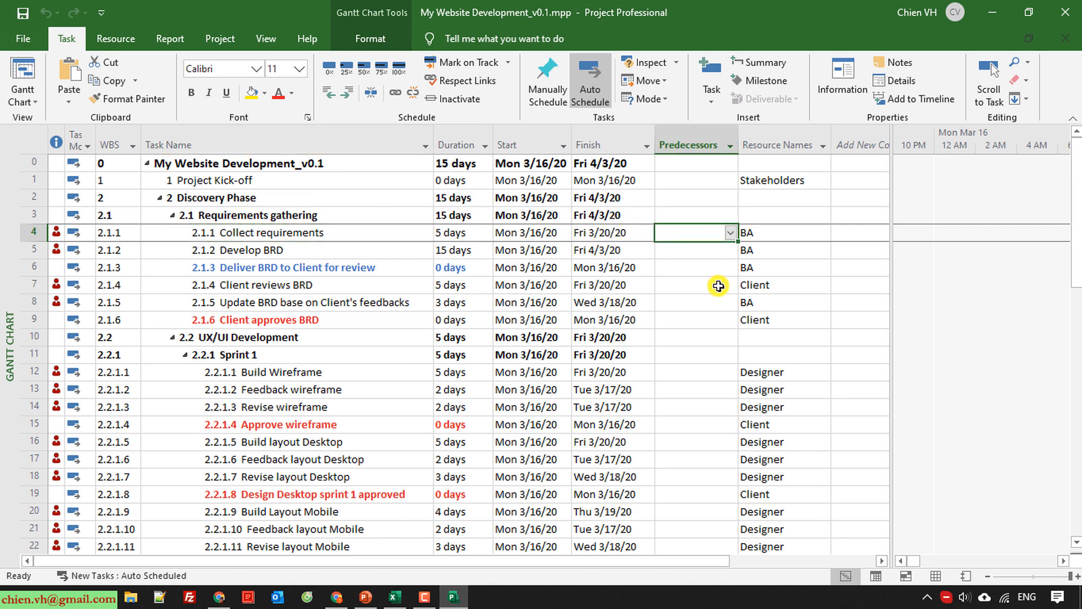
pyautogui.write('1')
pyautogui.press('Return')
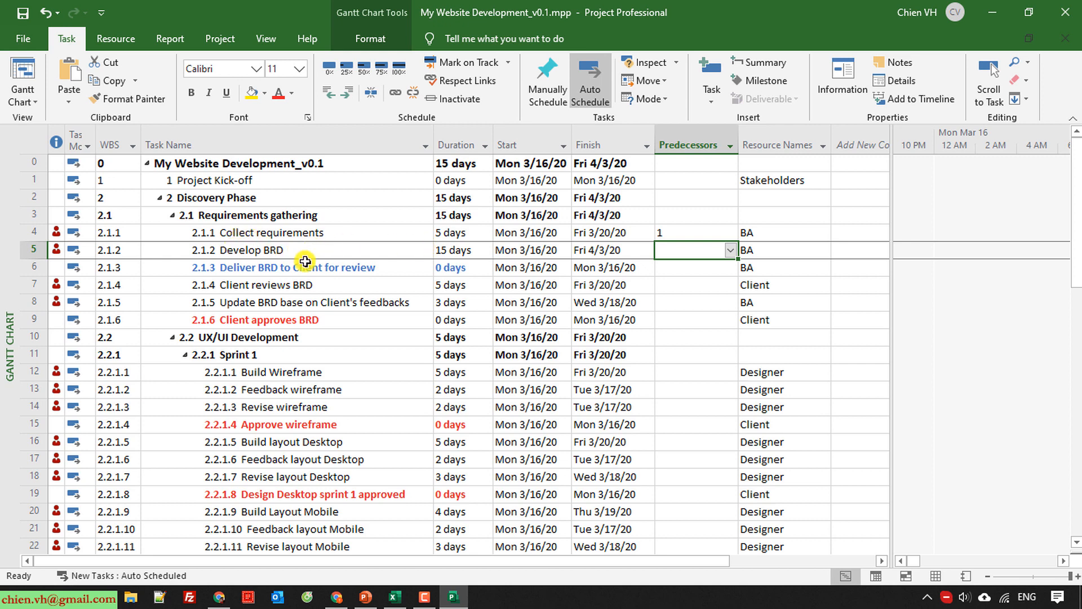
pyautogui.click(358, 233)
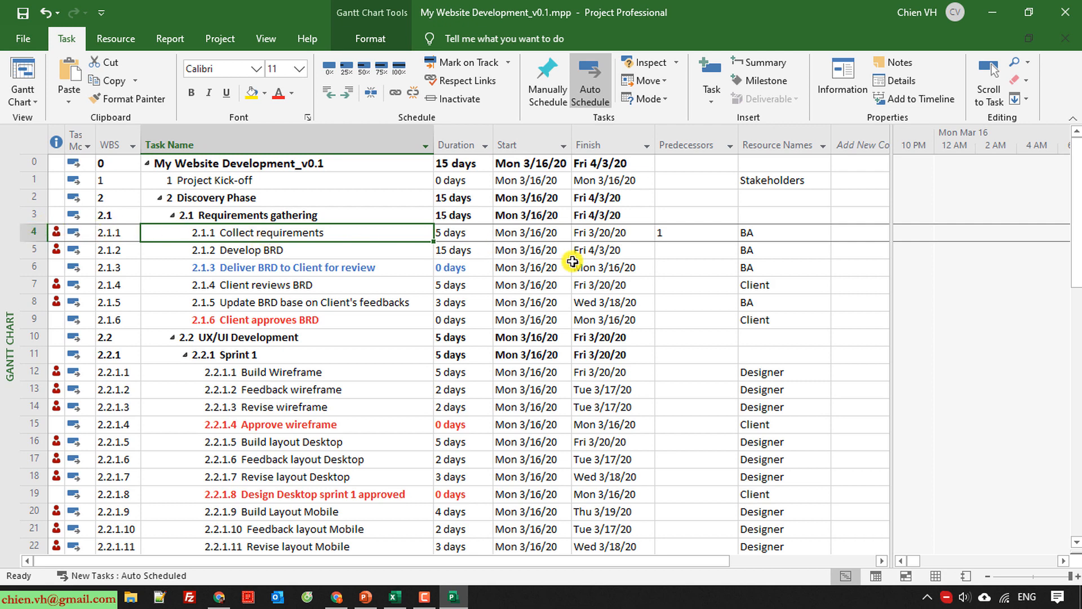
pyautogui.click(679, 255)
pyautogui.write('4')
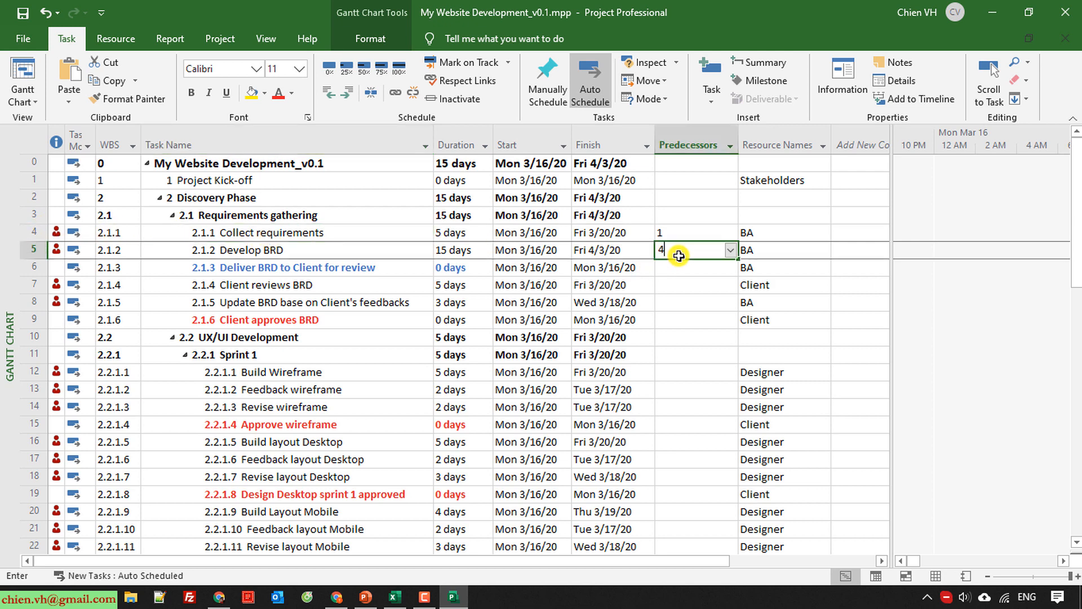
pyautogui.press('Return')
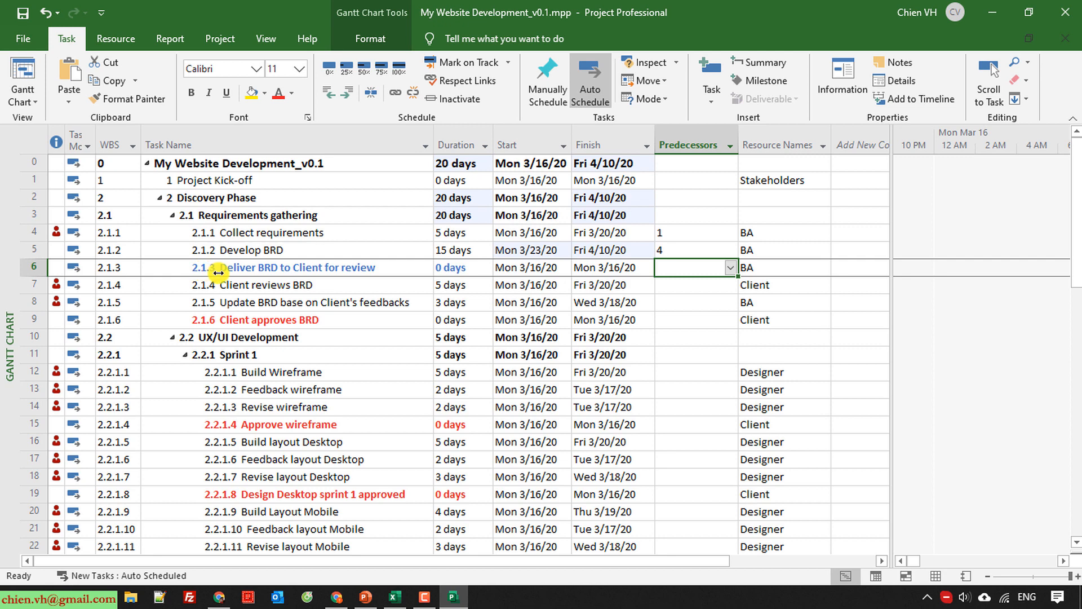
# Set the predecessor of Deliver BRD to Client for review to 5 and of Update BRD base on Client's feedbacks to 6.
pyautogui.click(29, 253)
pyautogui.click(661, 268)
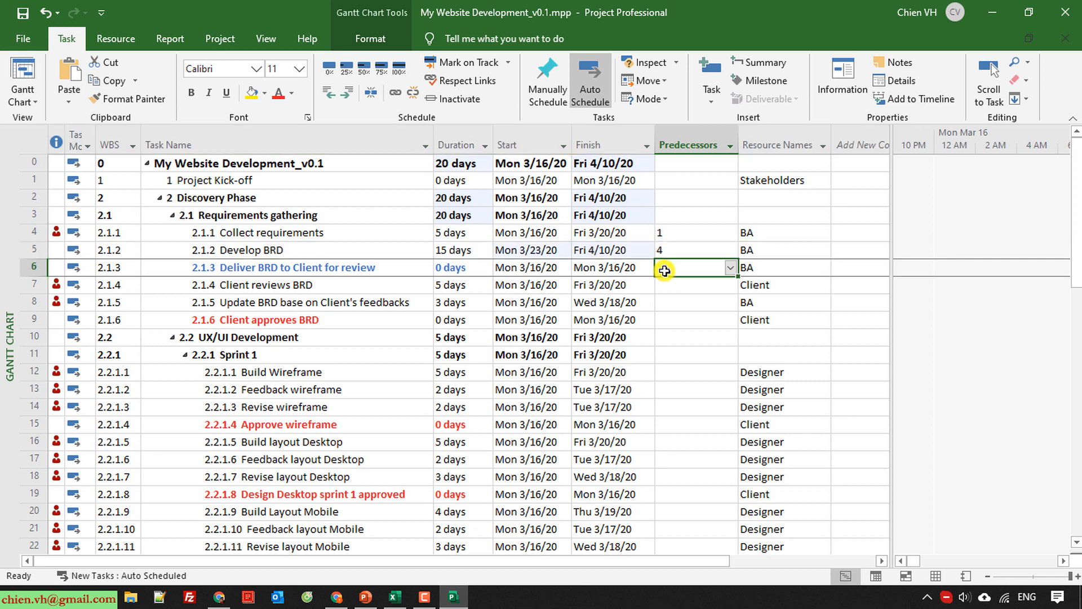
pyautogui.write('5')
pyautogui.press('Return')
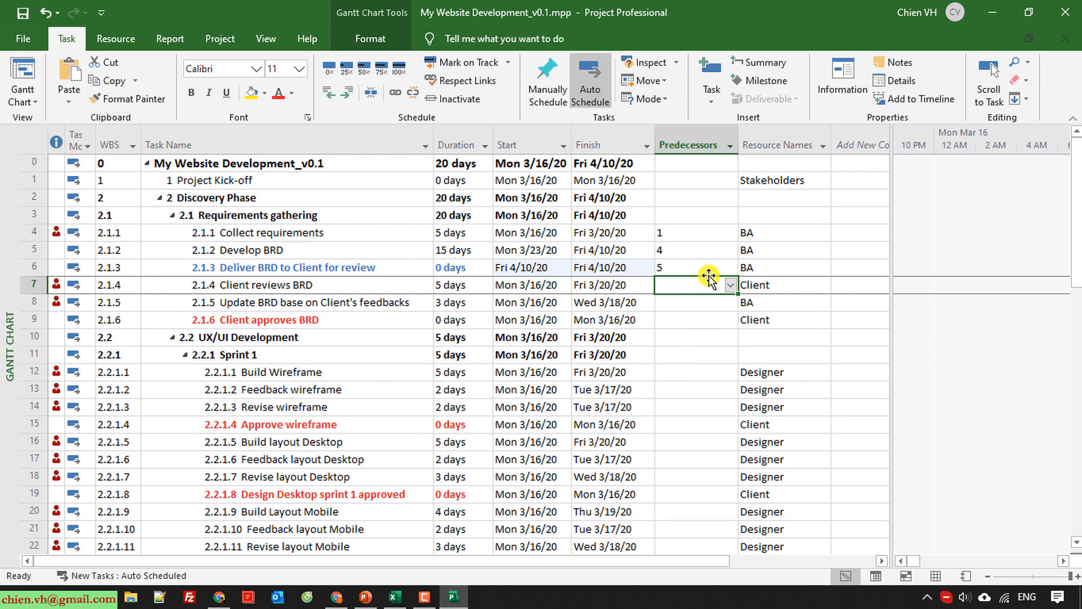
pyautogui.click(750, 304)
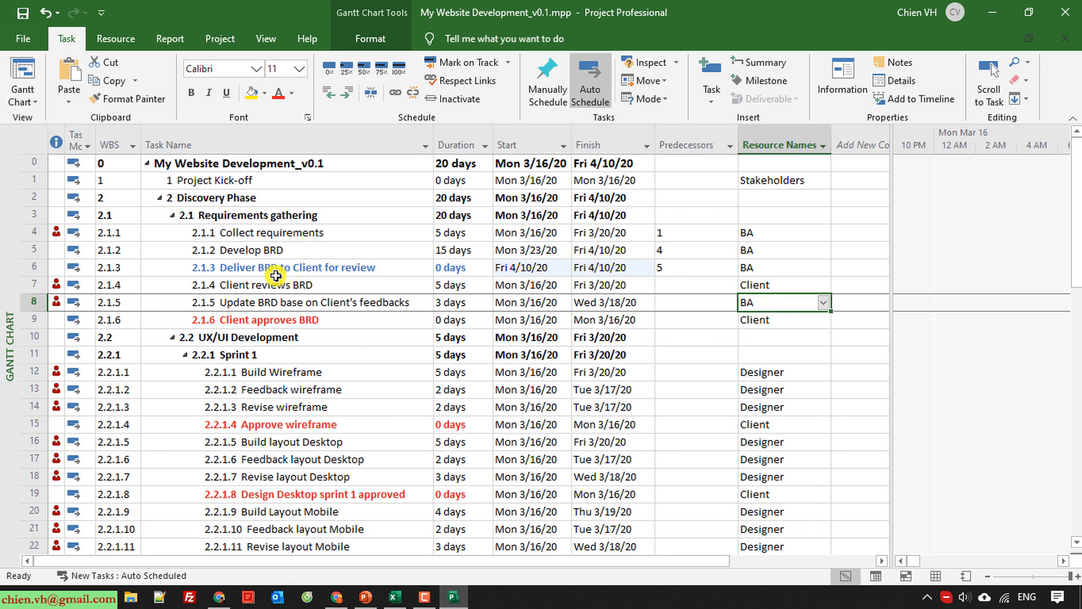
pyautogui.click(32, 265)
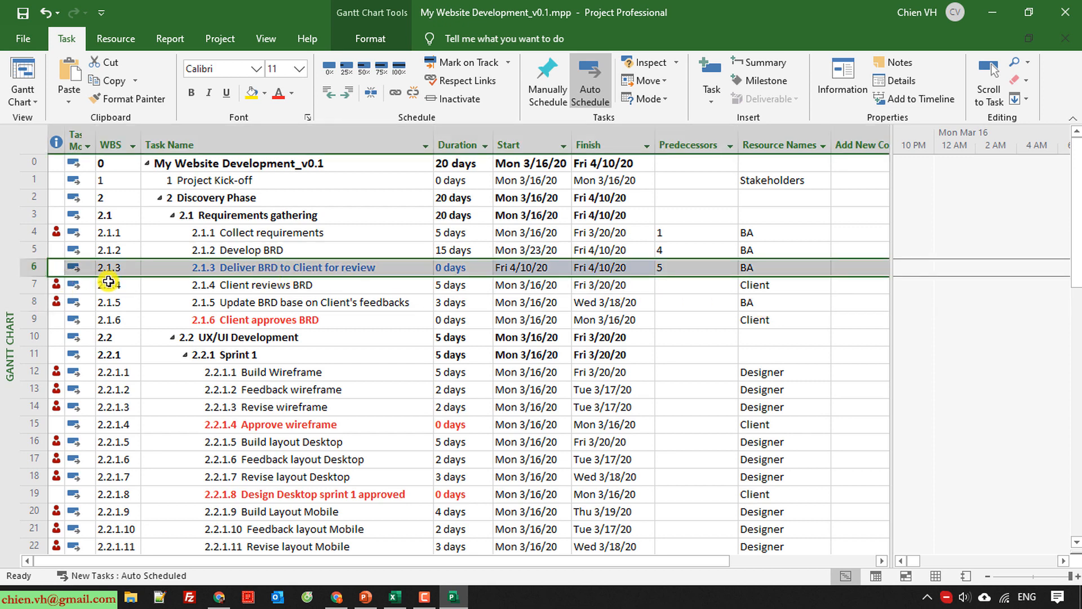
pyautogui.click(685, 304)
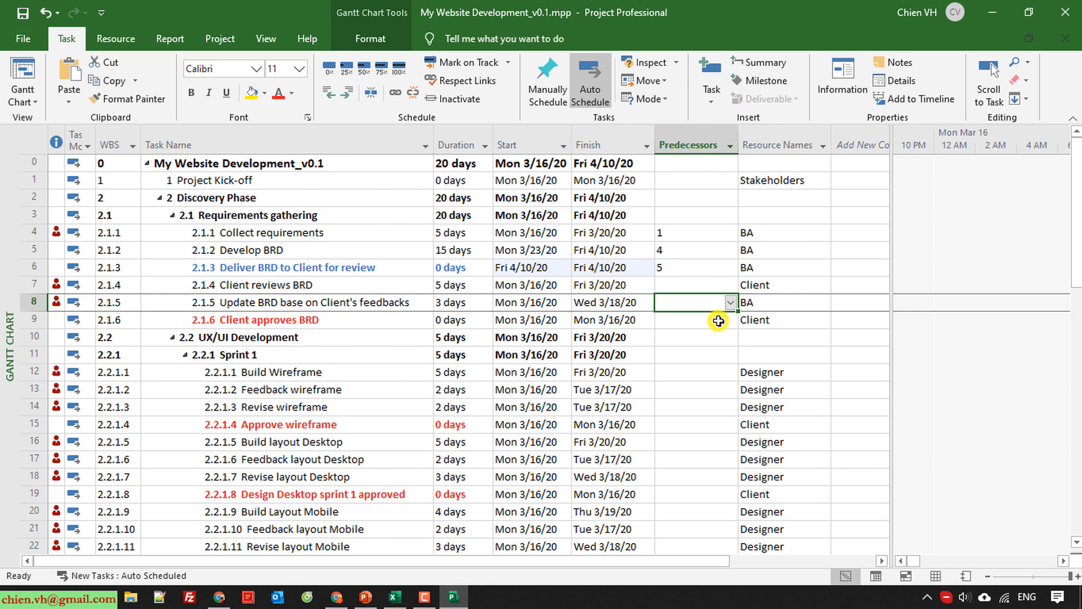
pyautogui.write('6')
pyautogui.press('Return')
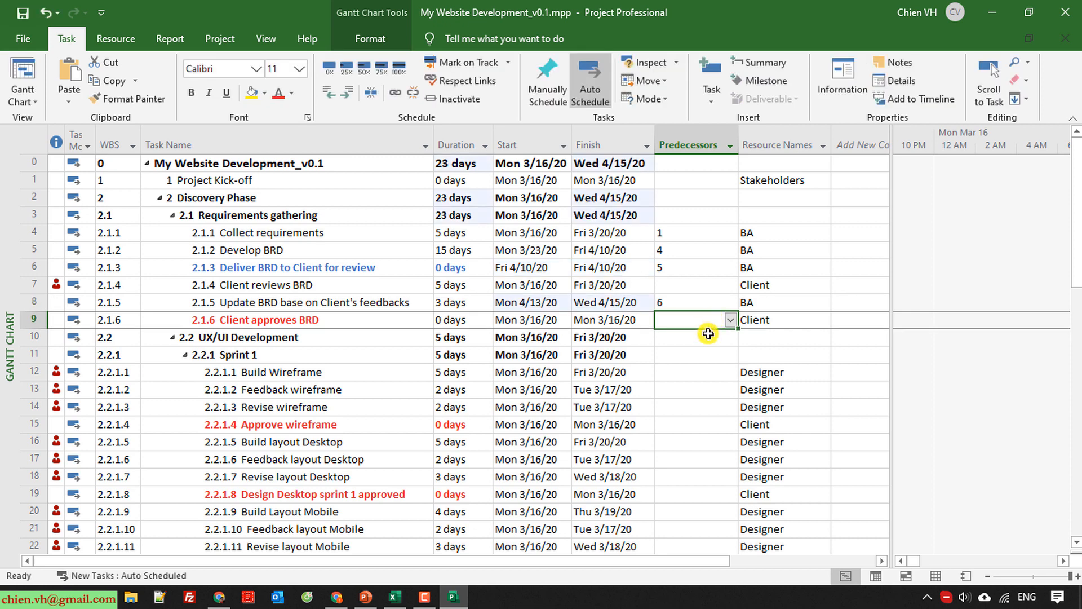
pyautogui.scroll(-6, 708, 333)
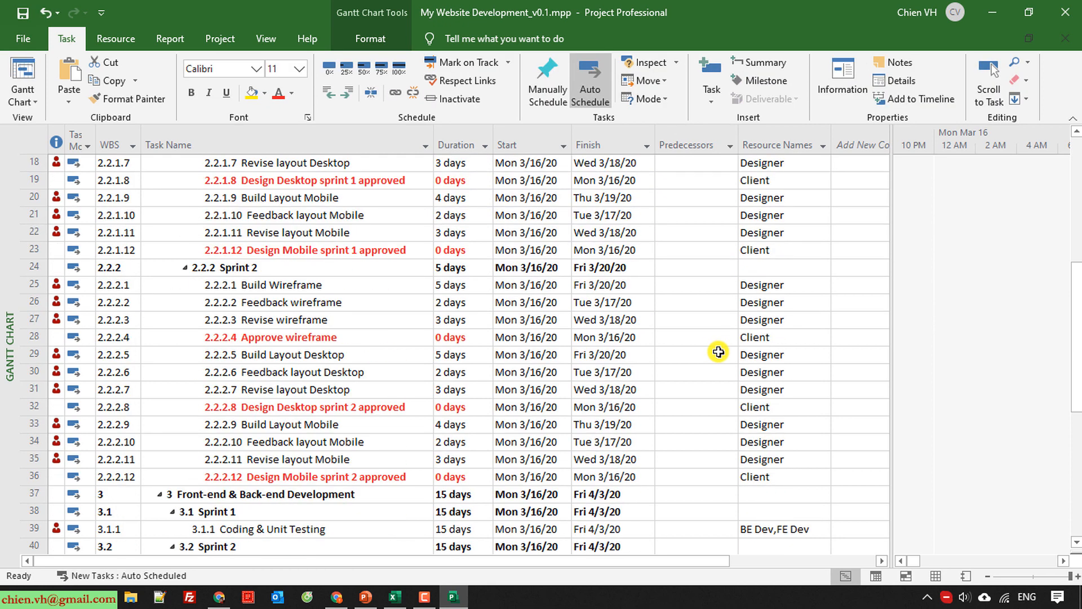
pyautogui.scroll(-7, 718, 351)
pyautogui.scroll(8, 718, 352)
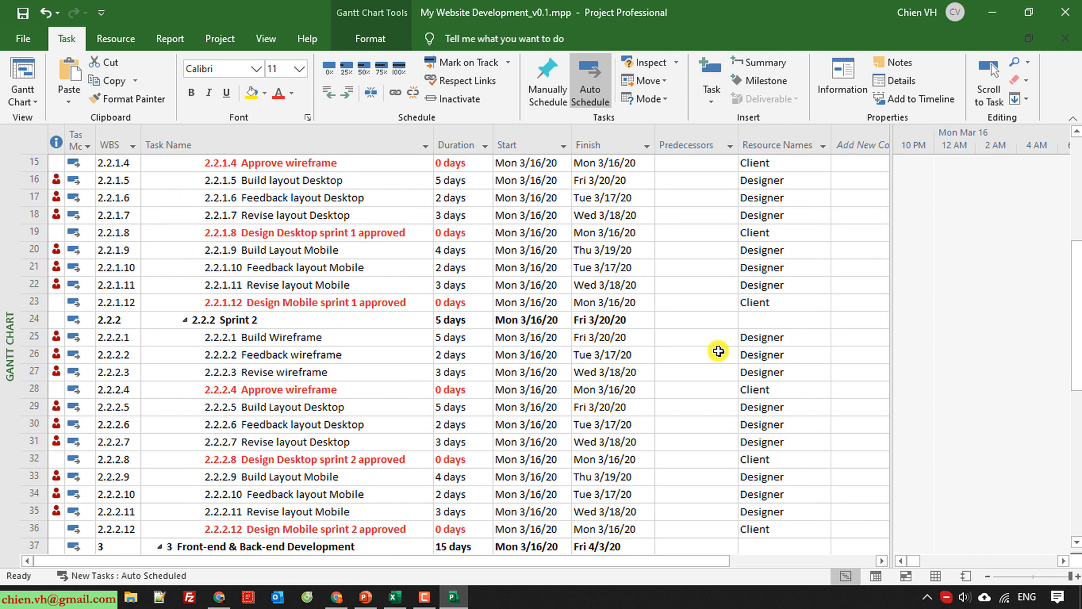
pyautogui.scroll(5, 718, 351)
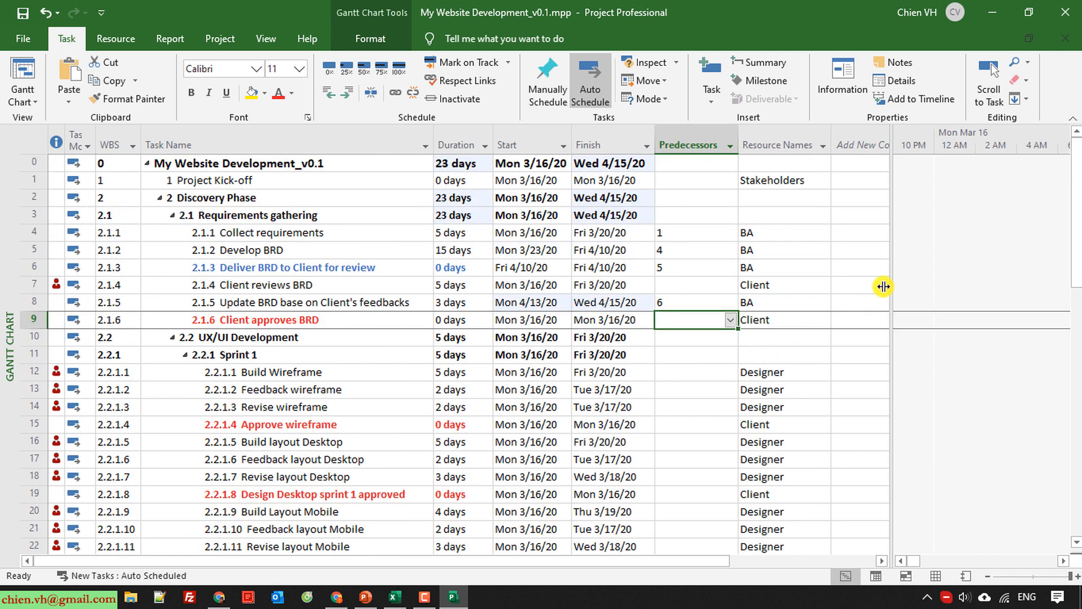
pyautogui.click(776, 286)
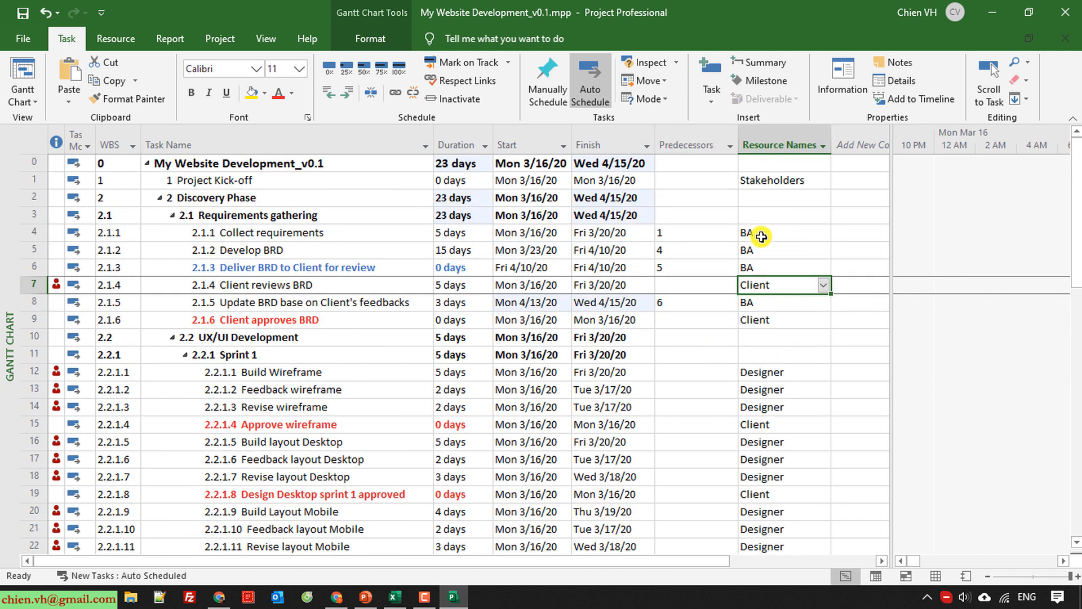
# Set the predecessor of Client reviews BRD to task 6, the delivery of the BRD to the client.
pyautogui.moveTo(58, 236); pyautogui.dragTo(778, 265)
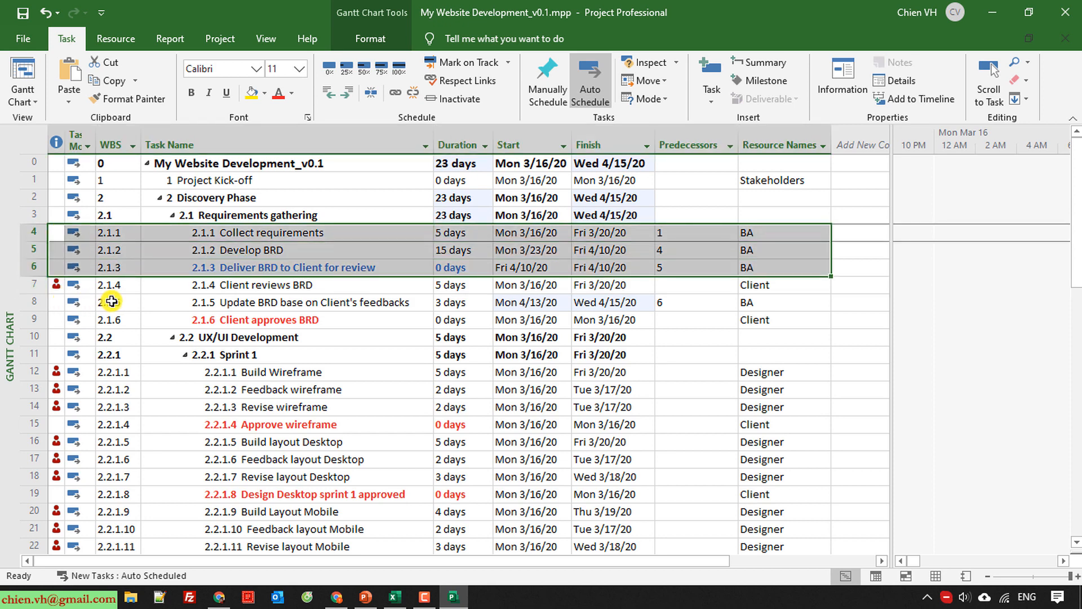
pyautogui.click(109, 302)
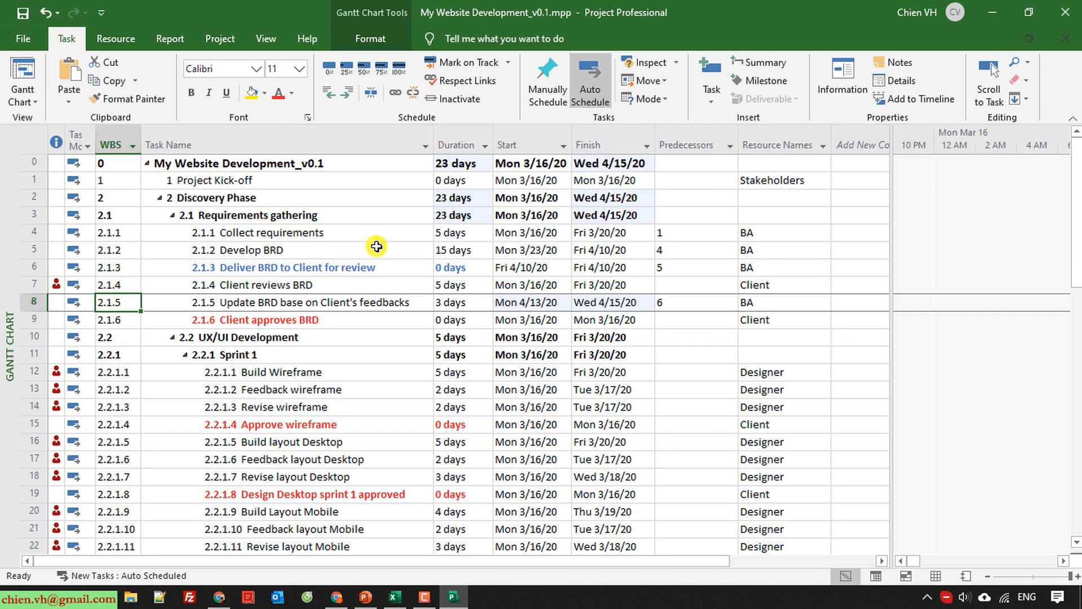
pyautogui.click(316, 230)
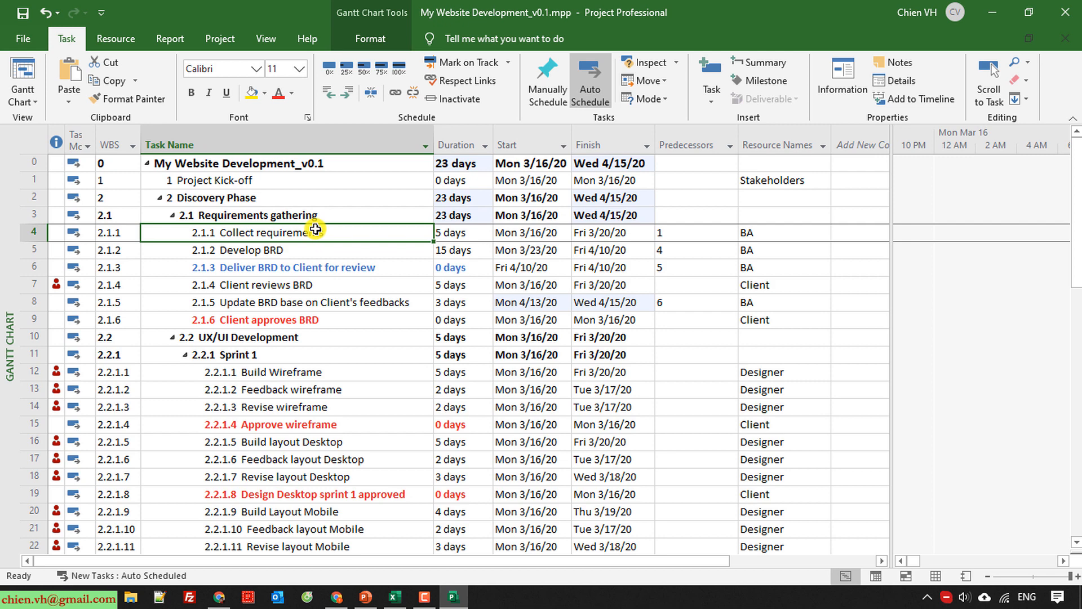
pyautogui.moveTo(316, 232); pyautogui.dragTo(318, 265)
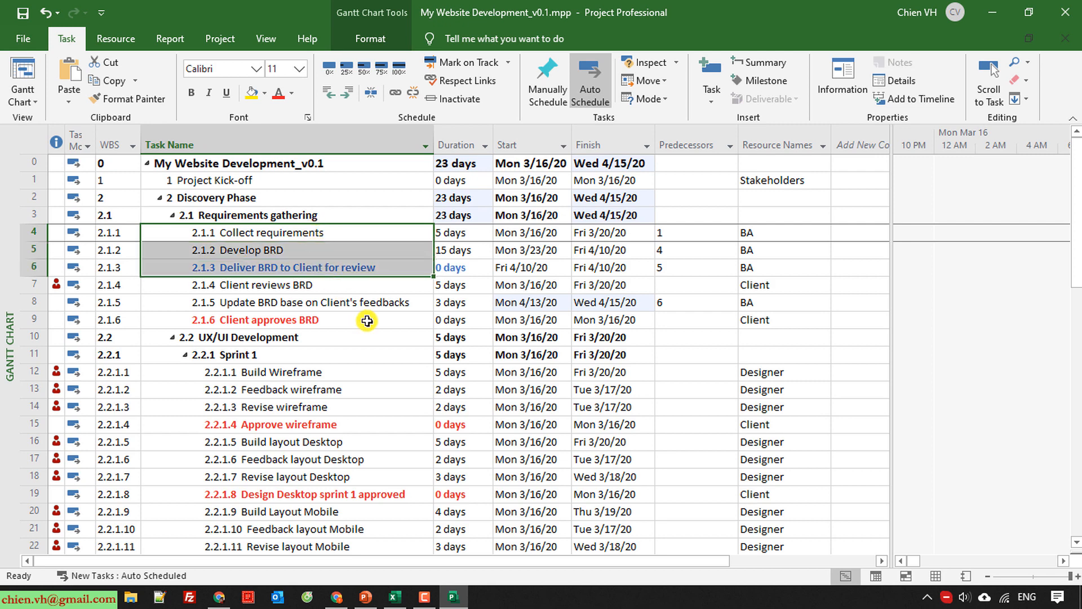
pyautogui.click(351, 302)
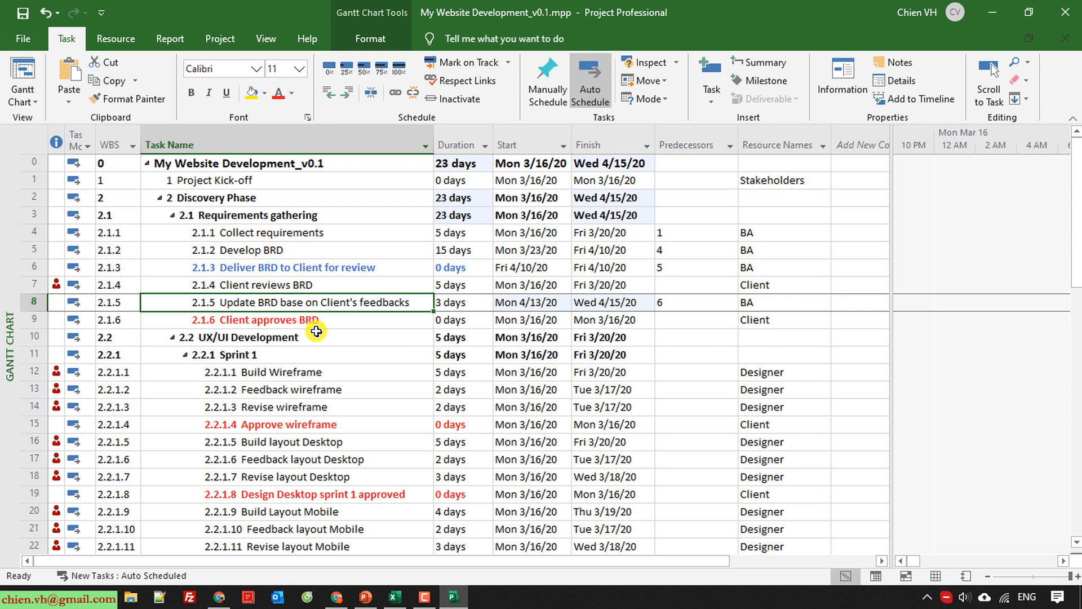
pyautogui.click(27, 287)
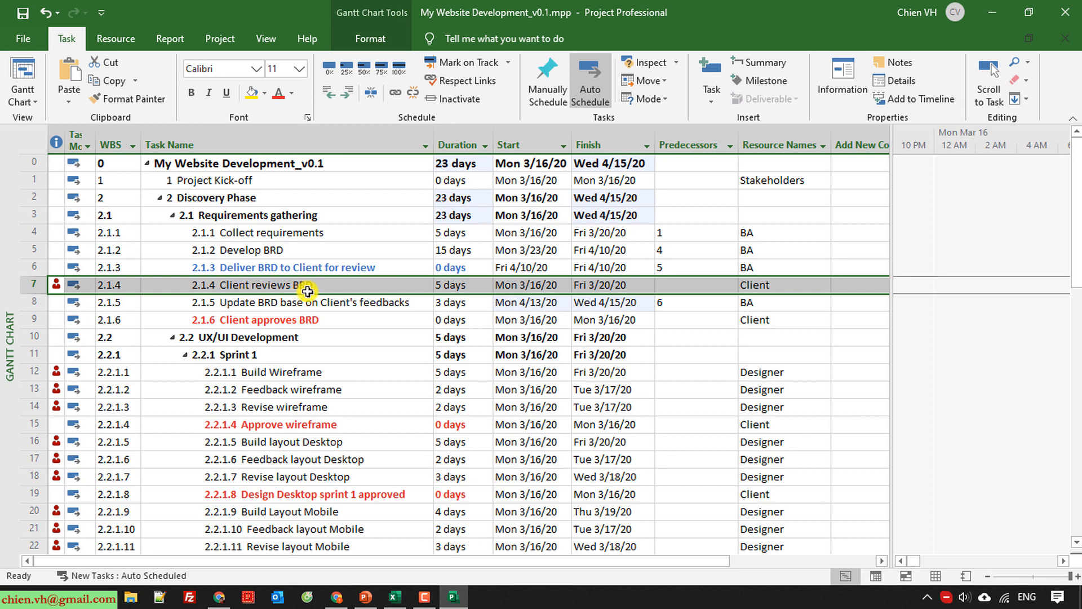
pyautogui.moveTo(307, 291); pyautogui.dragTo(30, 268)
pyautogui.click(696, 284)
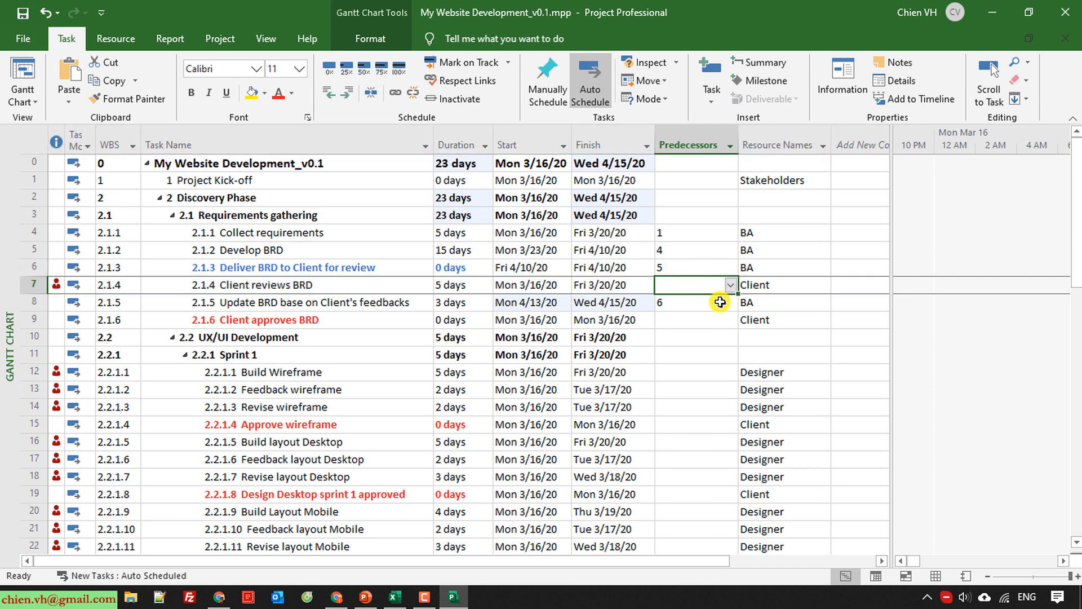
pyautogui.write('6')
pyautogui.press('Return')
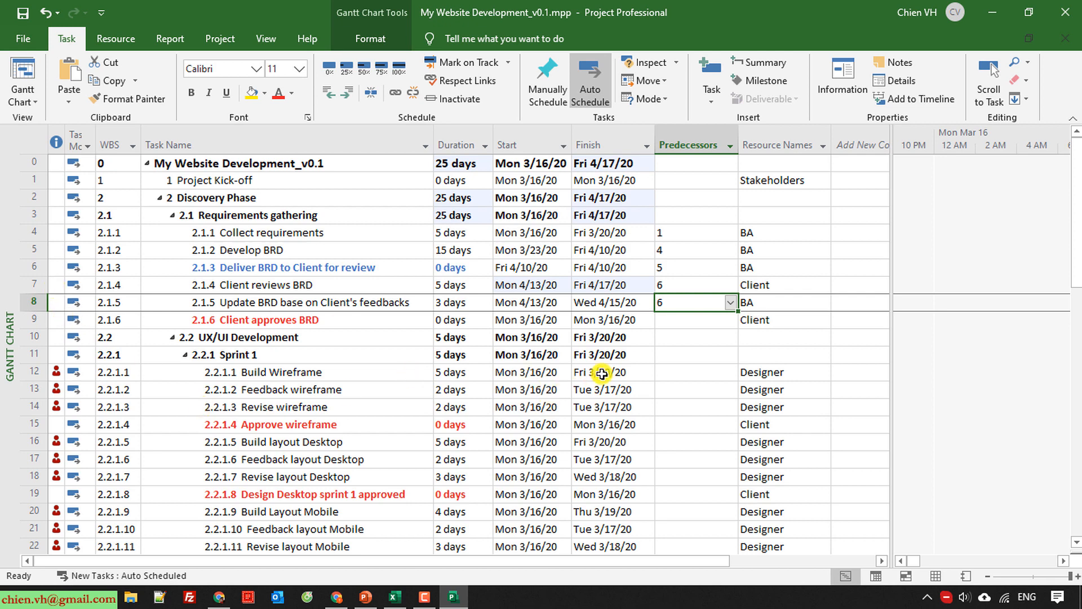
# Set the predecessor of the Client approves BRD milestone to task 7.
pyautogui.click(39, 285)
pyautogui.click(668, 323)
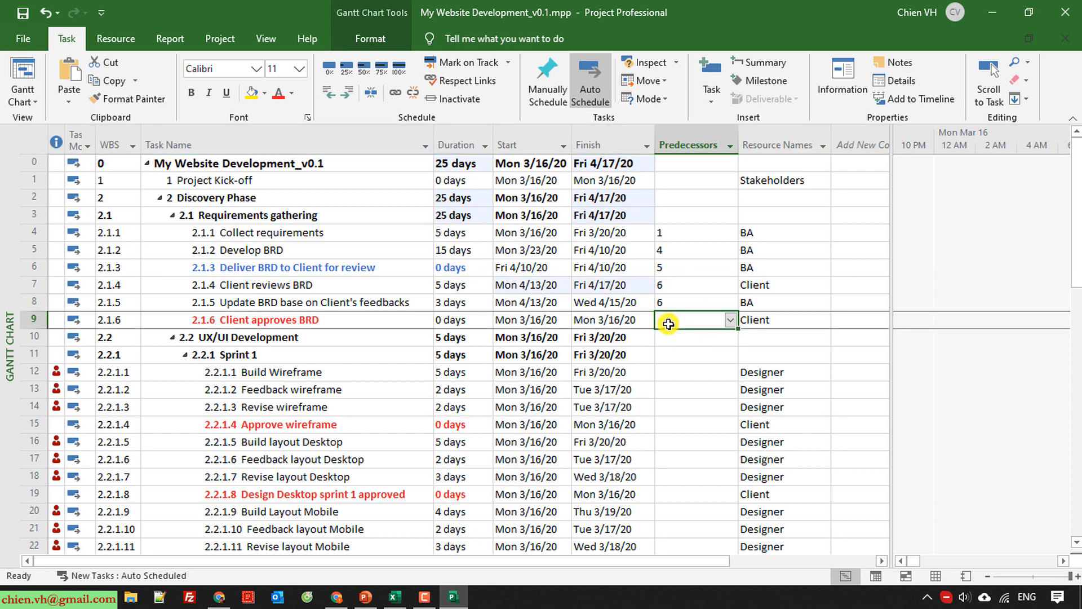
pyautogui.write('7')
pyautogui.press('Return')
pyautogui.scroll(-2, 674, 498)
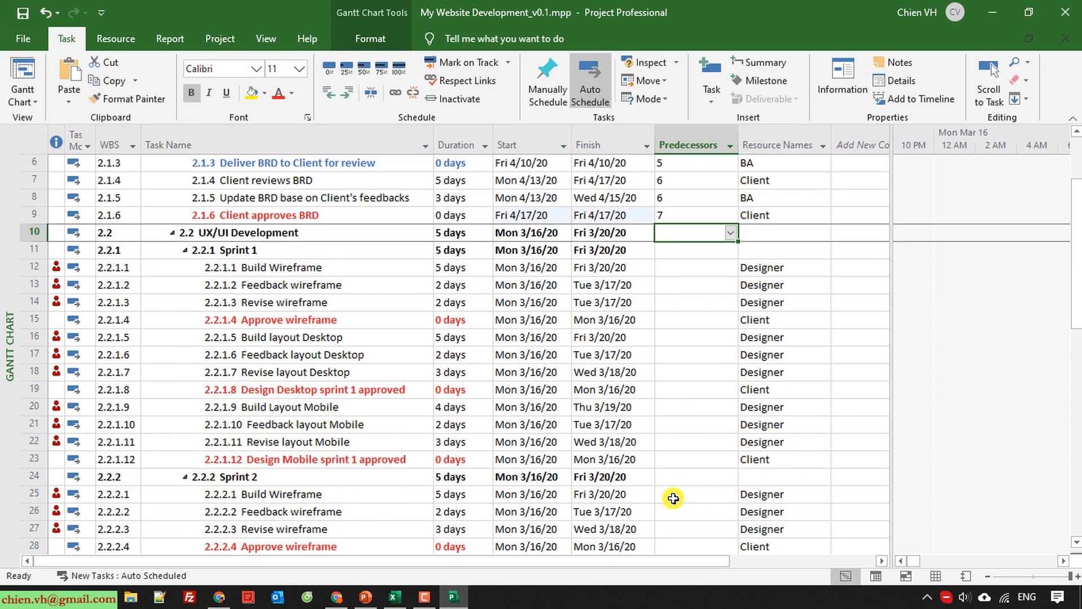
pyautogui.scroll(2, 674, 499)
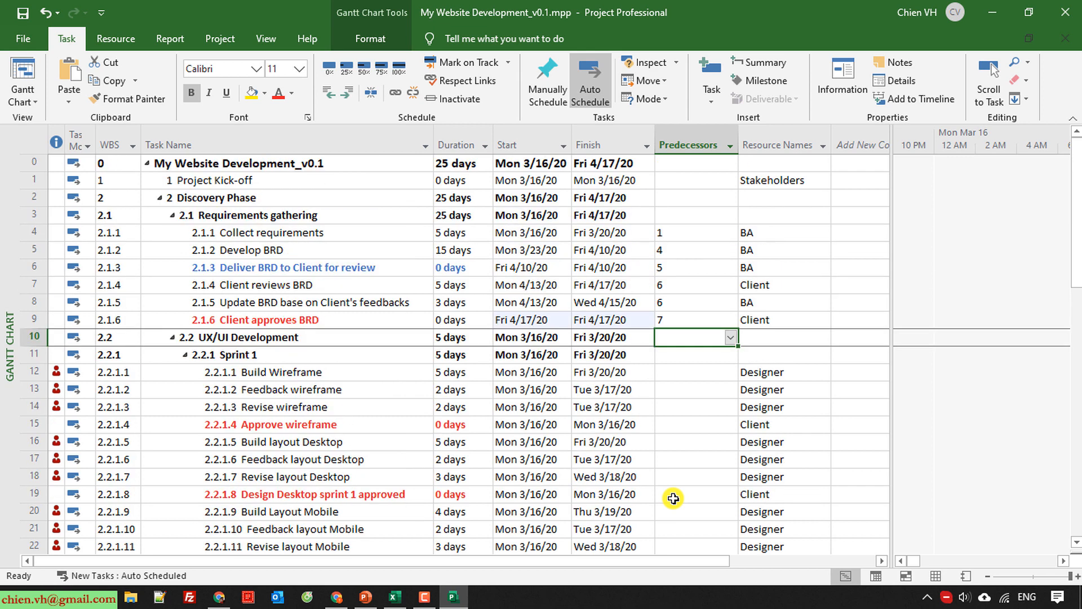
# Set the predecessor of Build Wireframe in Sprint 1 to task 9, the client's BRD approval.
pyautogui.click(304, 370)
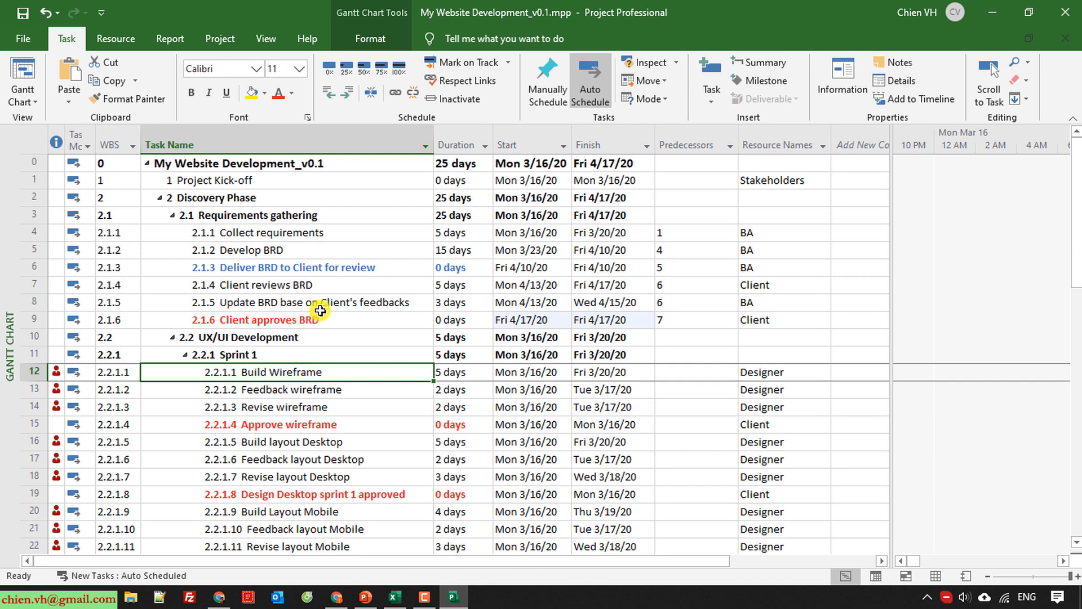
pyautogui.click(335, 324)
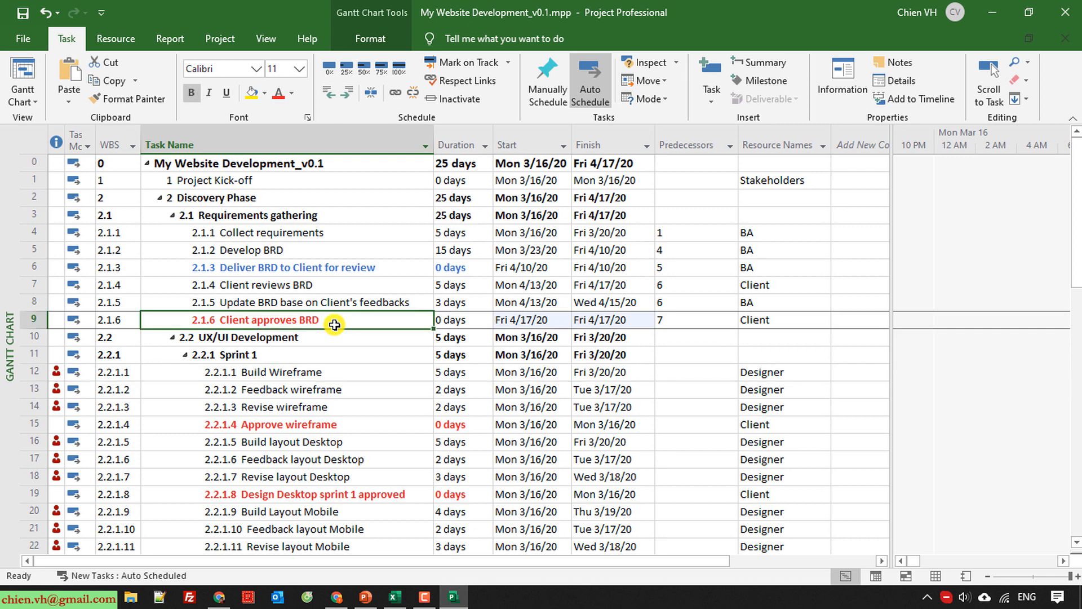
pyautogui.click(713, 372)
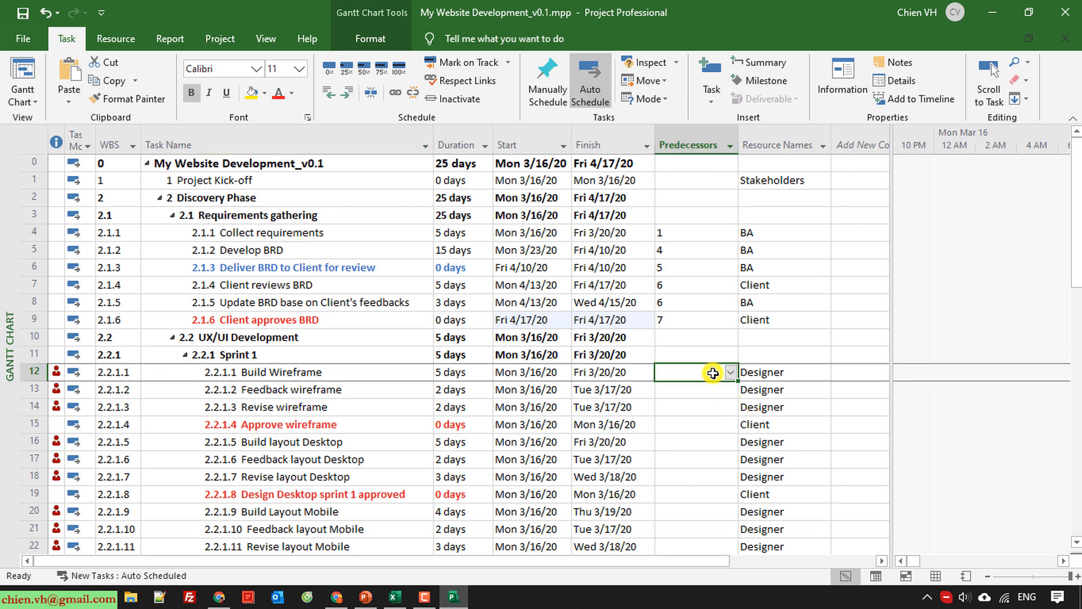
pyautogui.write('9')
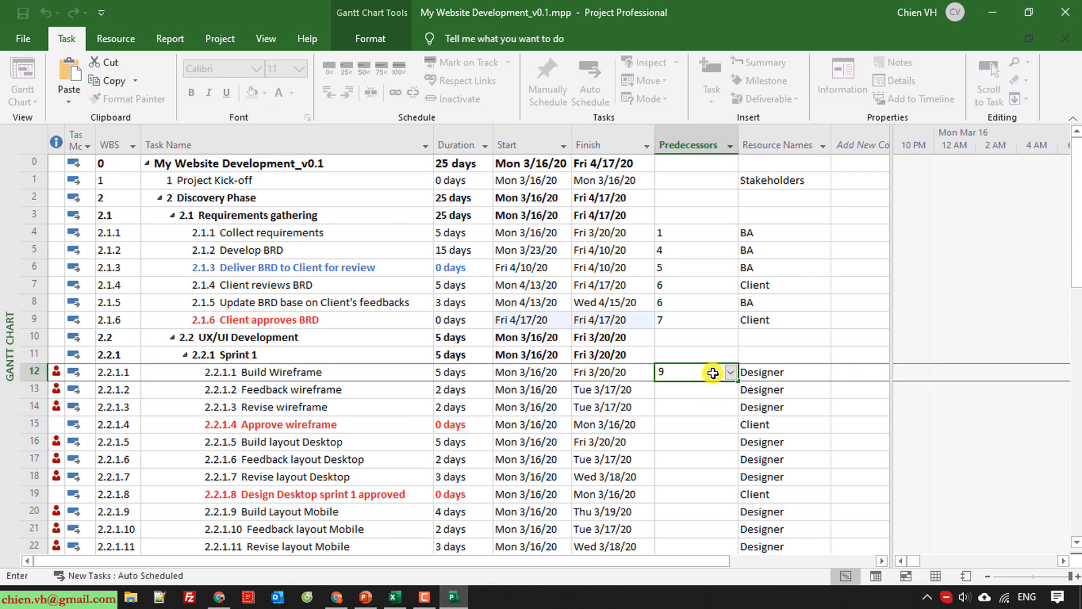
pyautogui.press('Return')
pyautogui.scroll(-2, 713, 372)
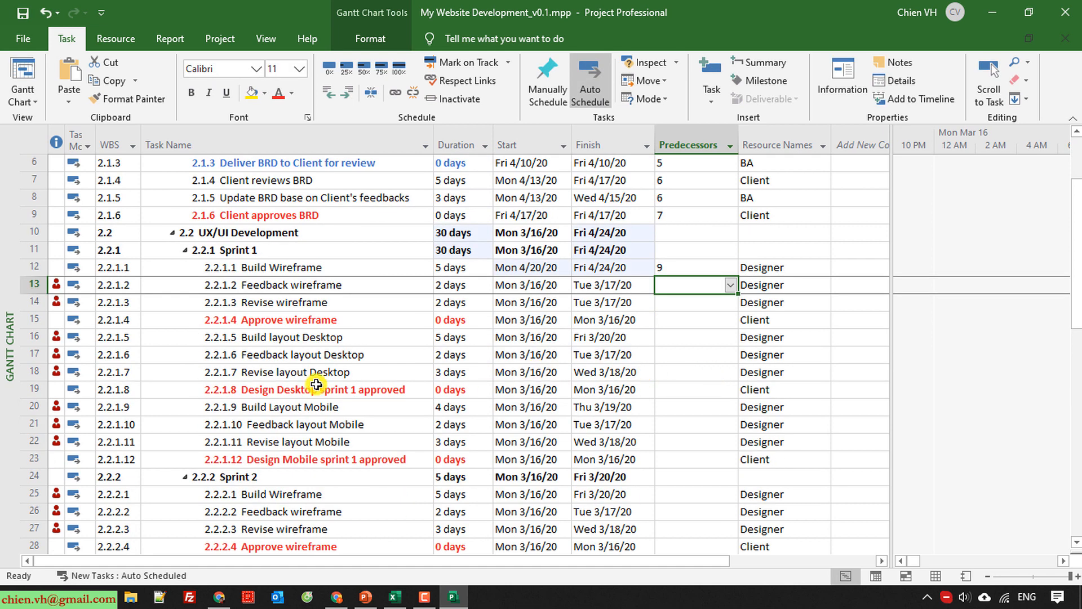
# Try linking Feedback wireframe and Revise wireframe in Sprint 1 as a sequence, and unlink them again.
pyautogui.click(286, 350)
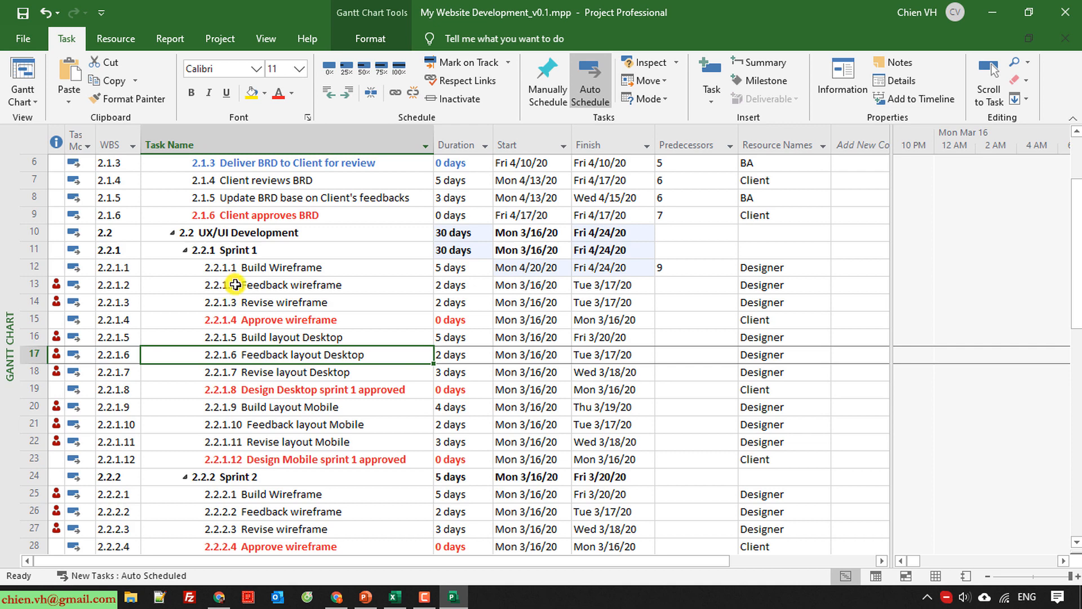
pyautogui.click(243, 285)
pyautogui.moveTo(243, 284); pyautogui.dragTo(319, 302)
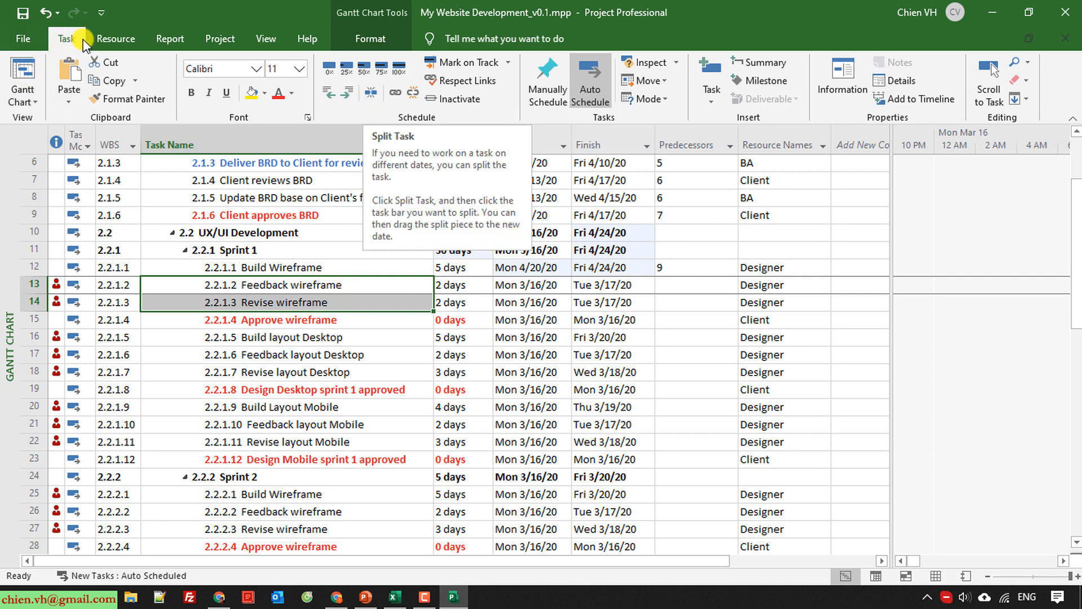
pyautogui.click(397, 95)
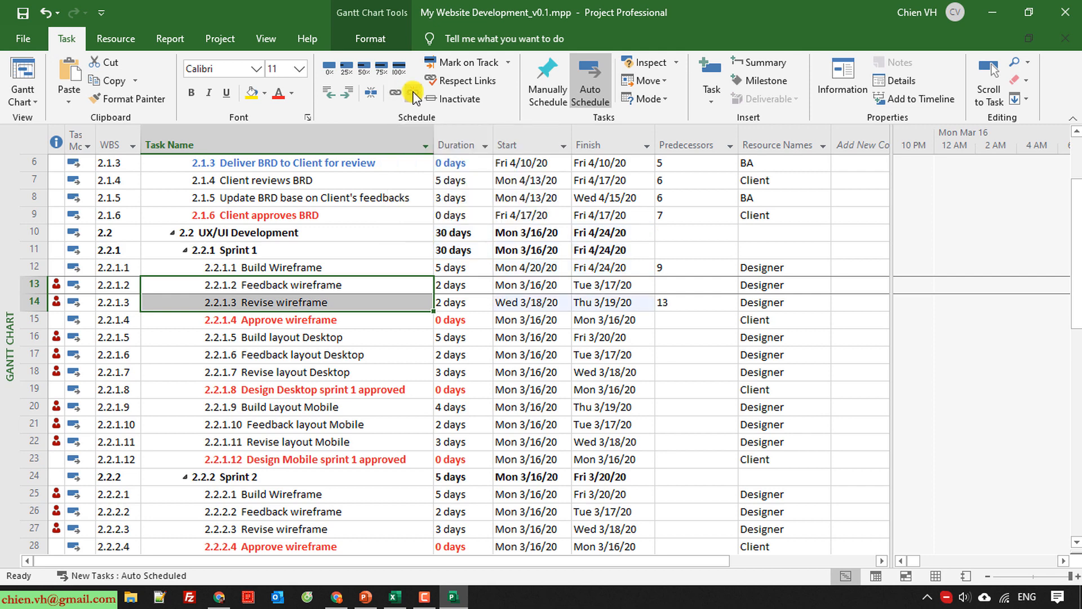
pyautogui.click(414, 93)
# Link Sprint 1's Build, Feedback and Revise wireframe tasks in sequence, and set the predecessor of Approve wireframe to 14.
pyautogui.moveTo(284, 267); pyautogui.dragTo(288, 300)
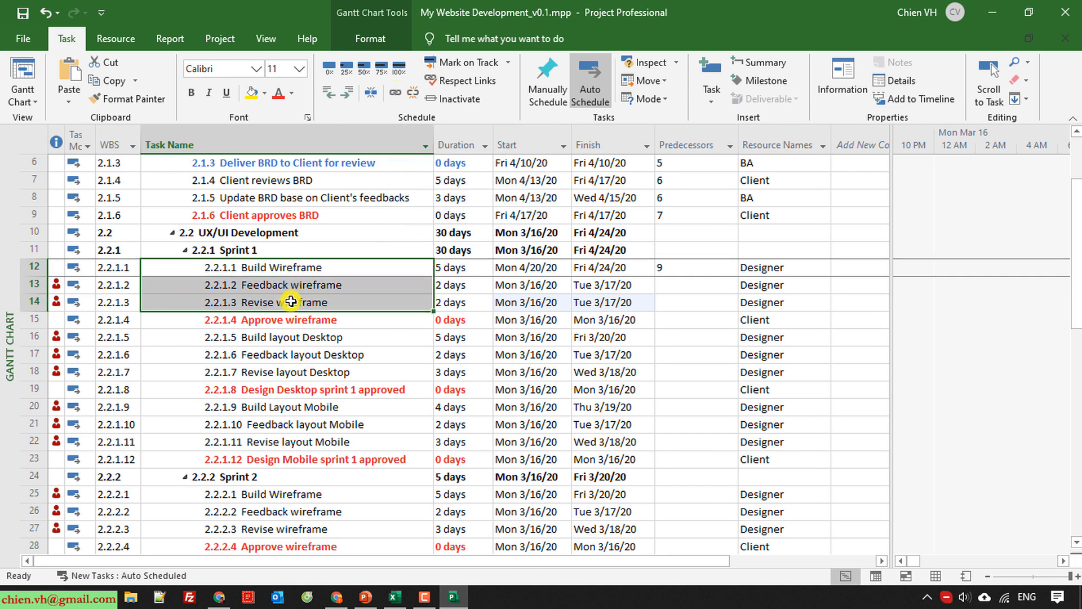
pyautogui.click(396, 94)
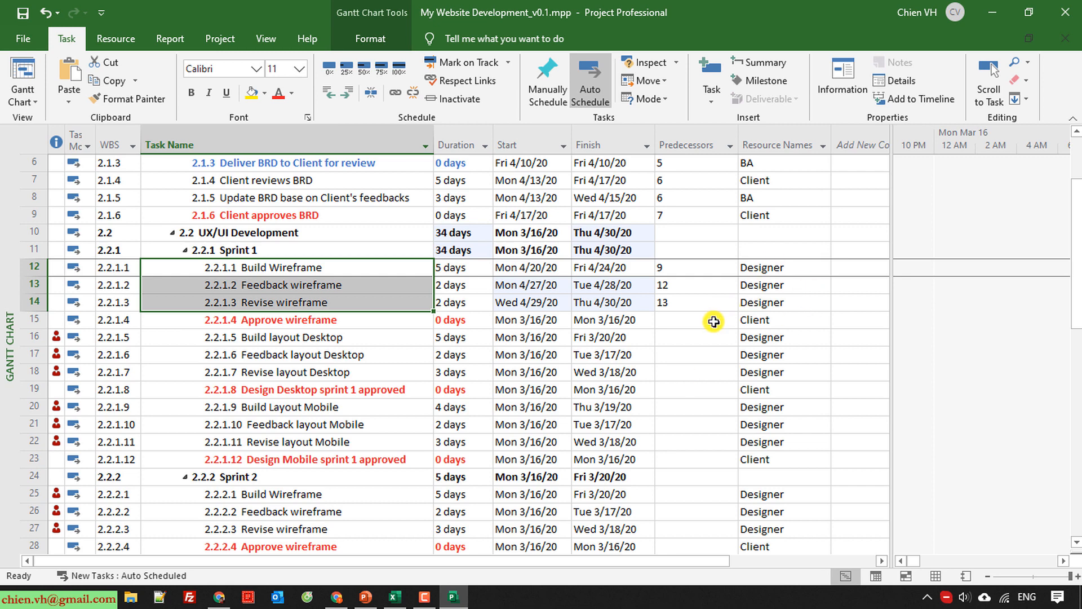
pyautogui.click(36, 302)
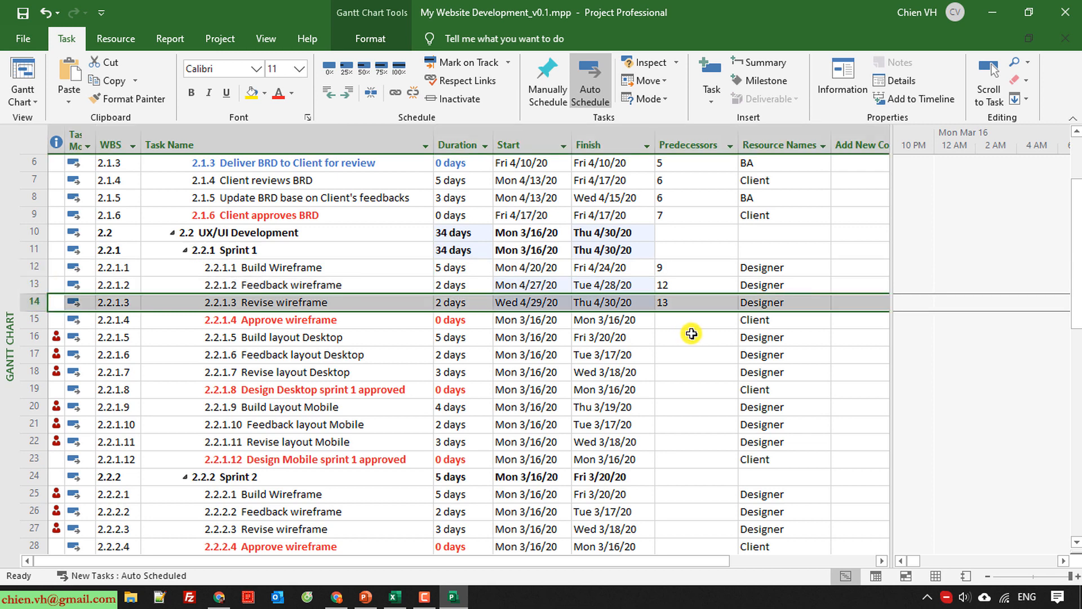
pyautogui.click(725, 325)
pyautogui.write('14')
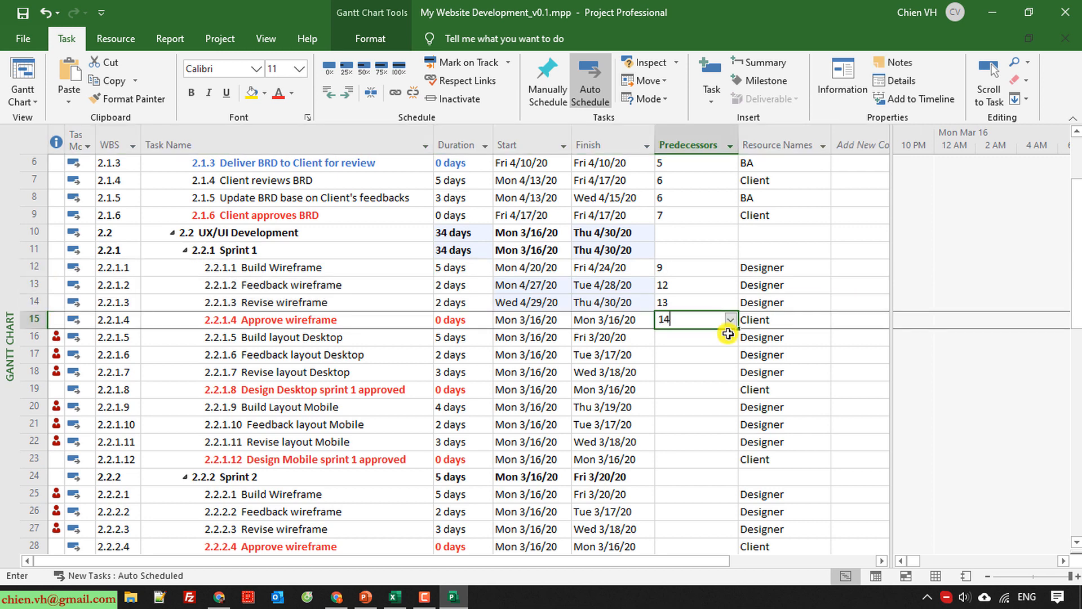
pyautogui.press('Return')
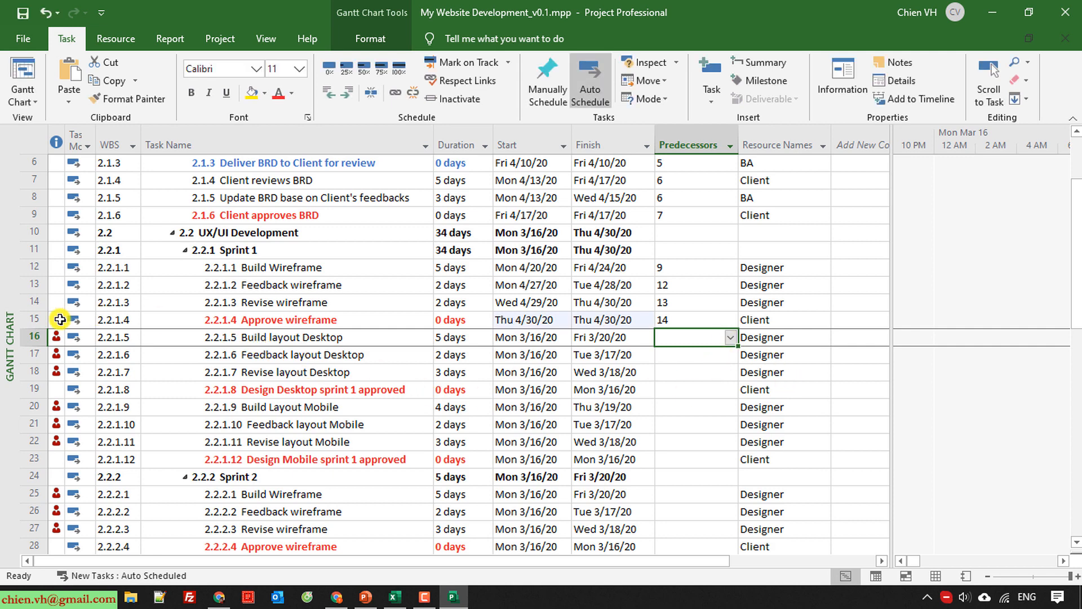
# Set predecessors 15, 16, 17 and 18 for Sprint 1's desktop tasks, from Build layout Desktop through Design Desktop sprint 1 approved.
pyautogui.write('15')
pyautogui.press('Return')
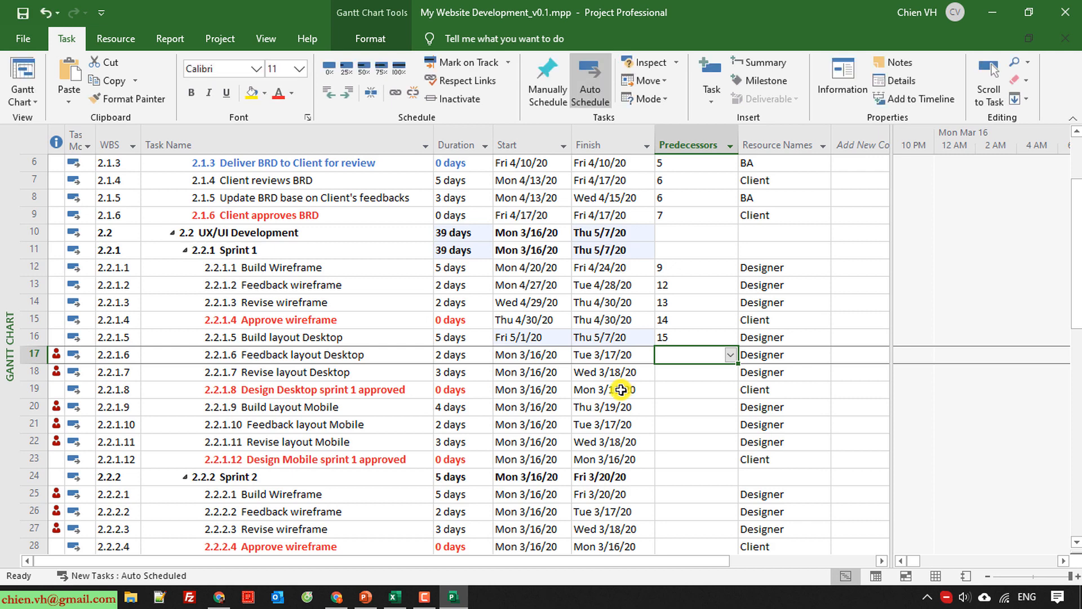
pyautogui.write('16')
pyautogui.press('Return')
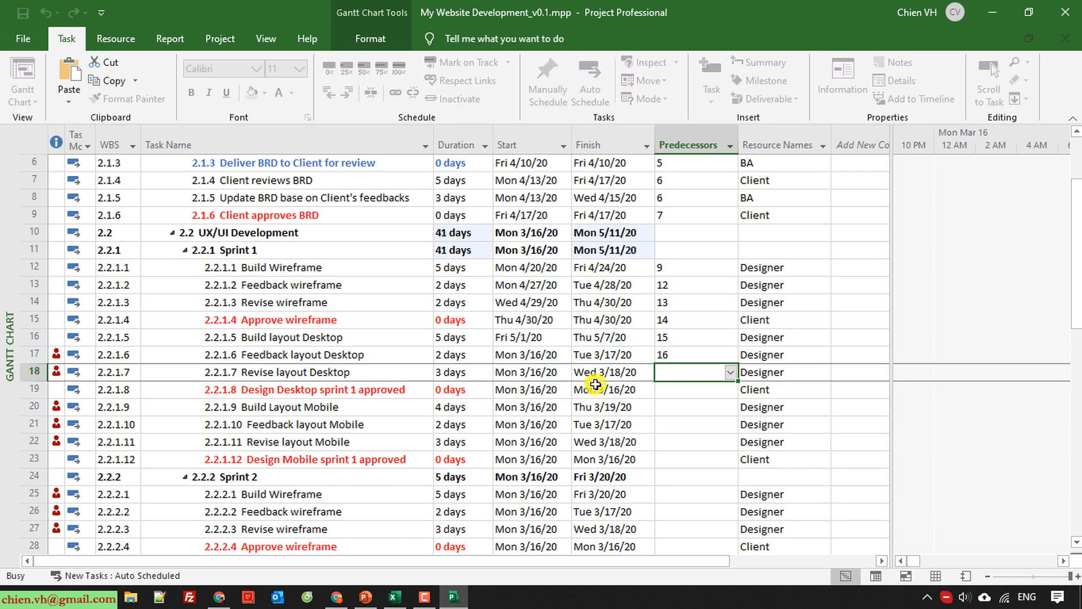
pyautogui.write('17')
pyautogui.press('Return')
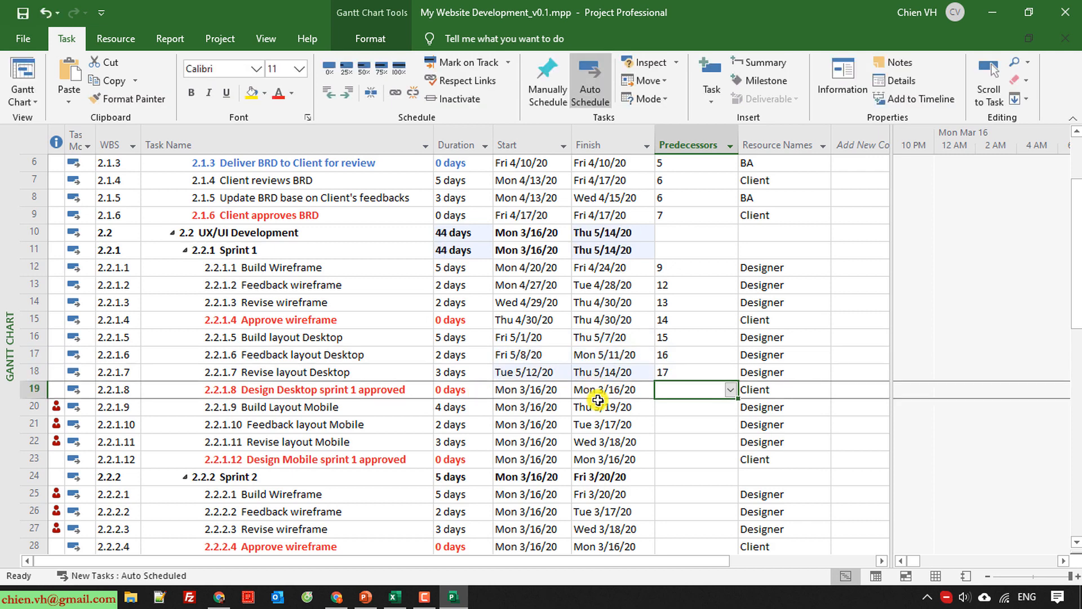
pyautogui.write('18')
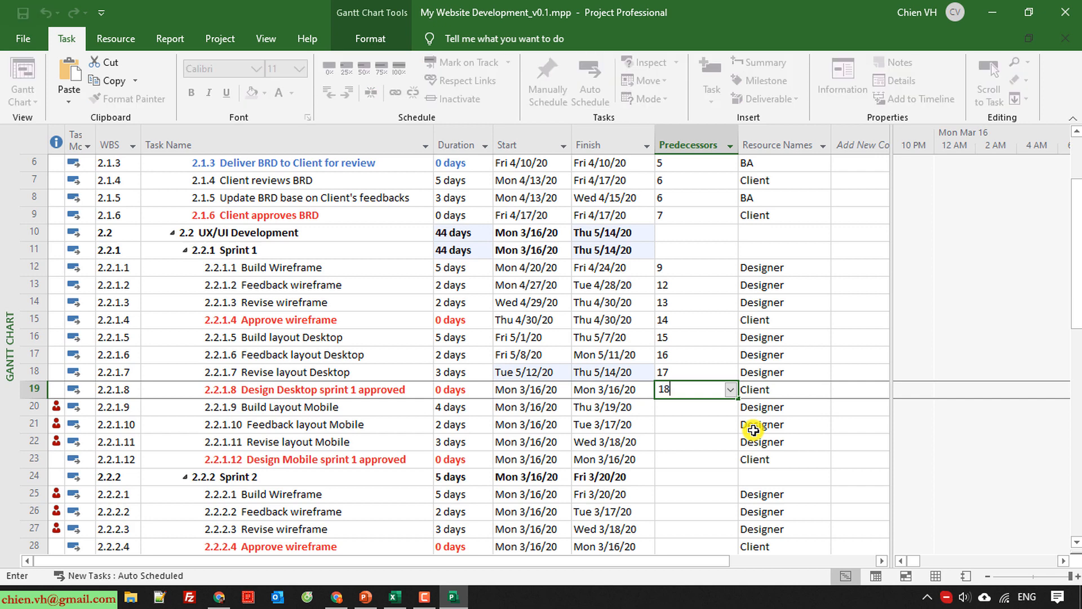
pyautogui.press('Return')
# Set the predecessor of Sprint 1's Build Layout Mobile to 19 and link the Build, Feedback and Revise layout Mobile tasks in sequence.
pyautogui.scroll(-2, 742, 446)
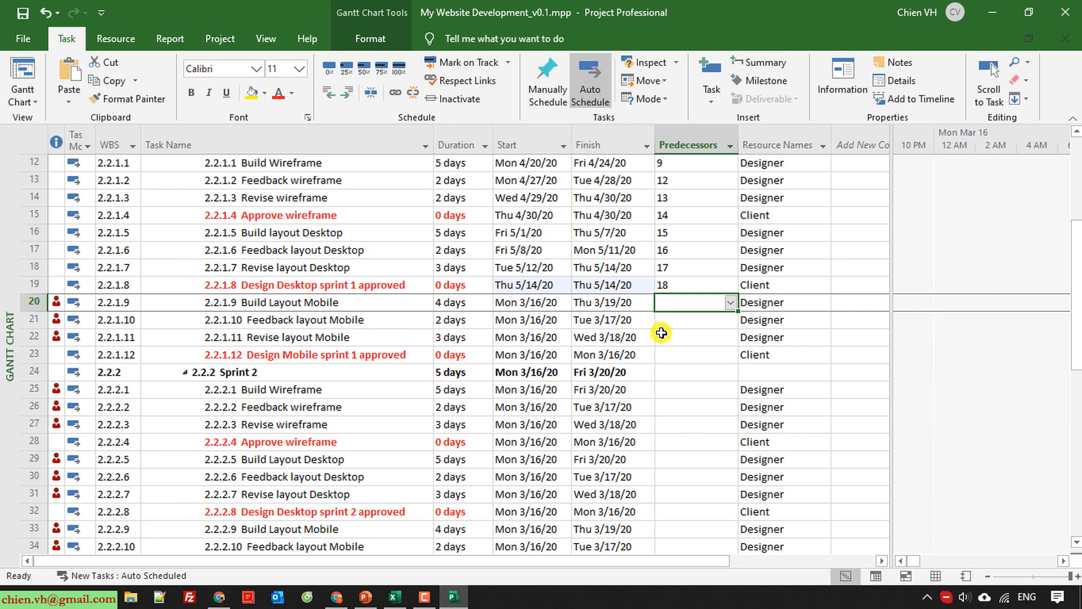
pyautogui.write('19')
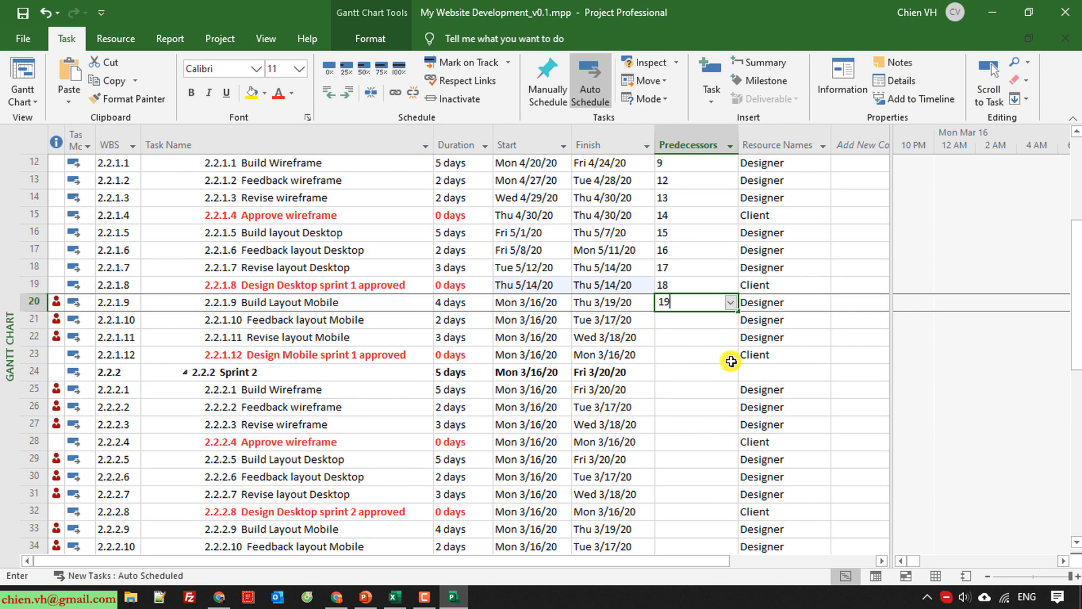
pyautogui.press('Return')
pyautogui.click(306, 308)
pyautogui.moveTo(306, 307); pyautogui.dragTo(313, 338)
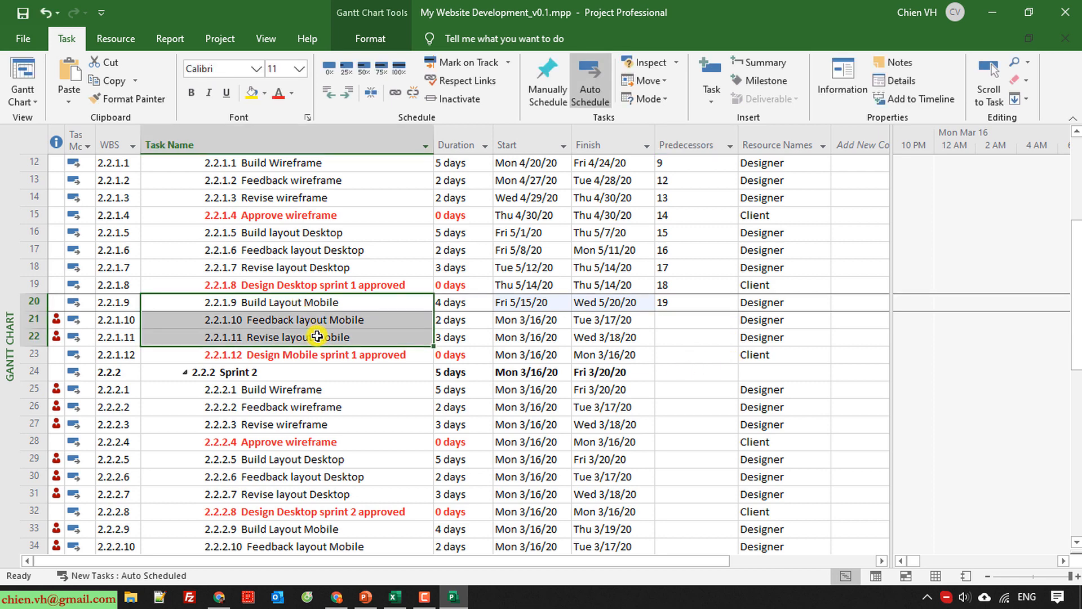
pyautogui.click(395, 95)
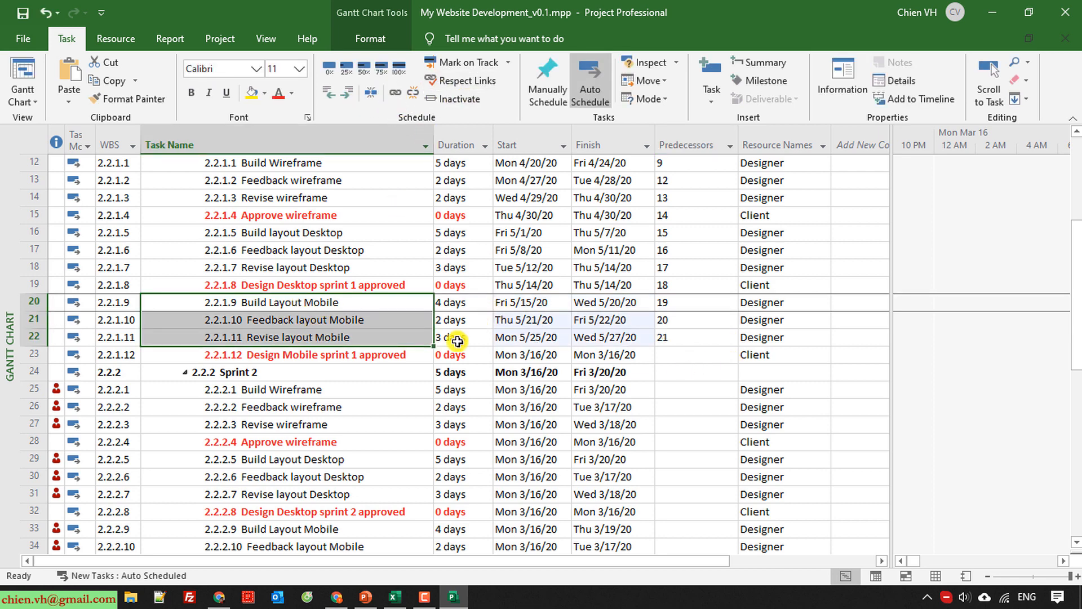
# Set the predecessor of the Design Mobile sprint 1 approved milestone to task 22.
pyautogui.click(374, 357)
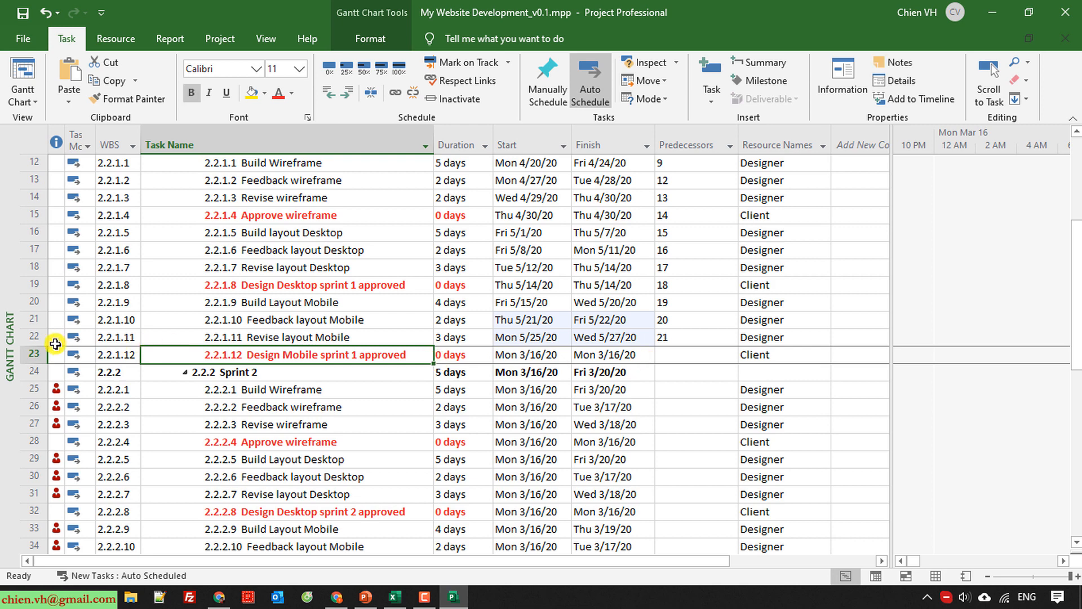
pyautogui.click(692, 359)
pyautogui.write('22')
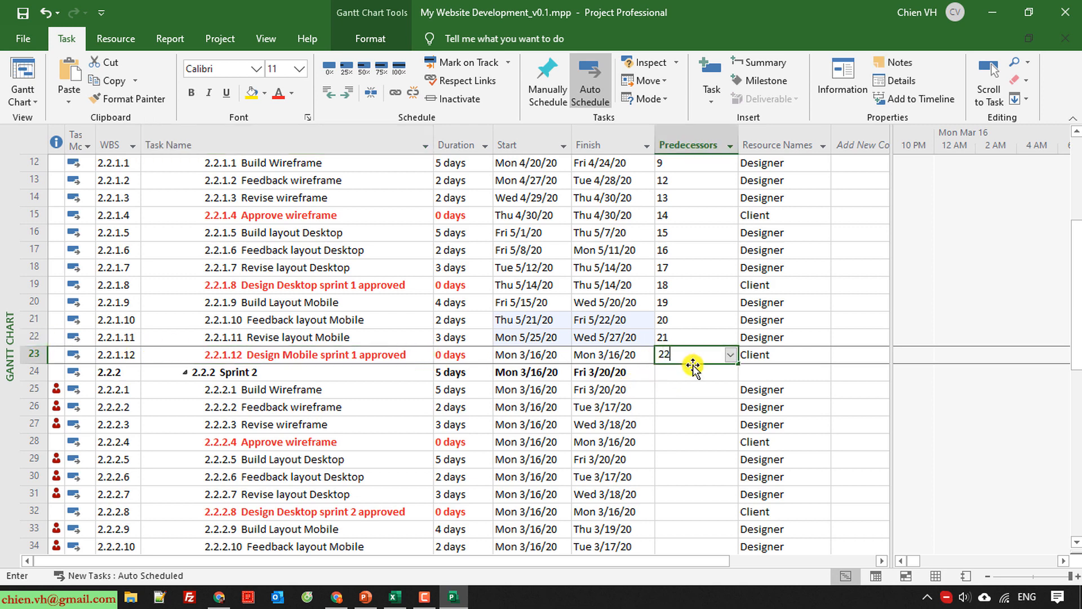
pyautogui.press('Return')
pyautogui.scroll(-1, 251, 437)
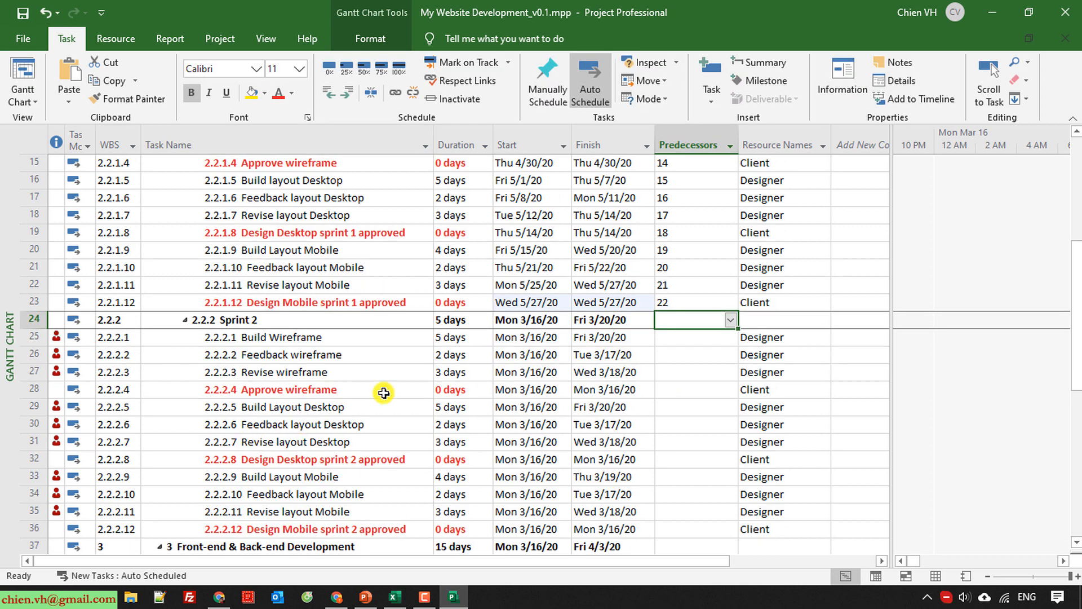
# Set the predecessor of Sprint 2's Build Wireframe task to 23, the Design Mobile sprint 1 approved milestone.
pyautogui.click(302, 337)
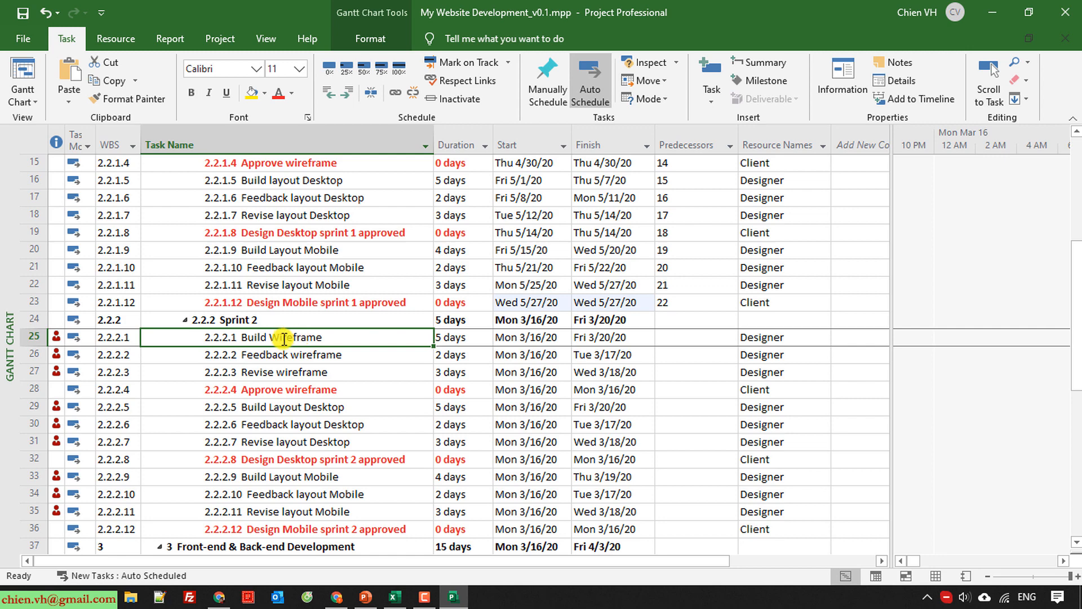
pyautogui.scroll(1, 292, 440)
pyautogui.scroll(4, 293, 441)
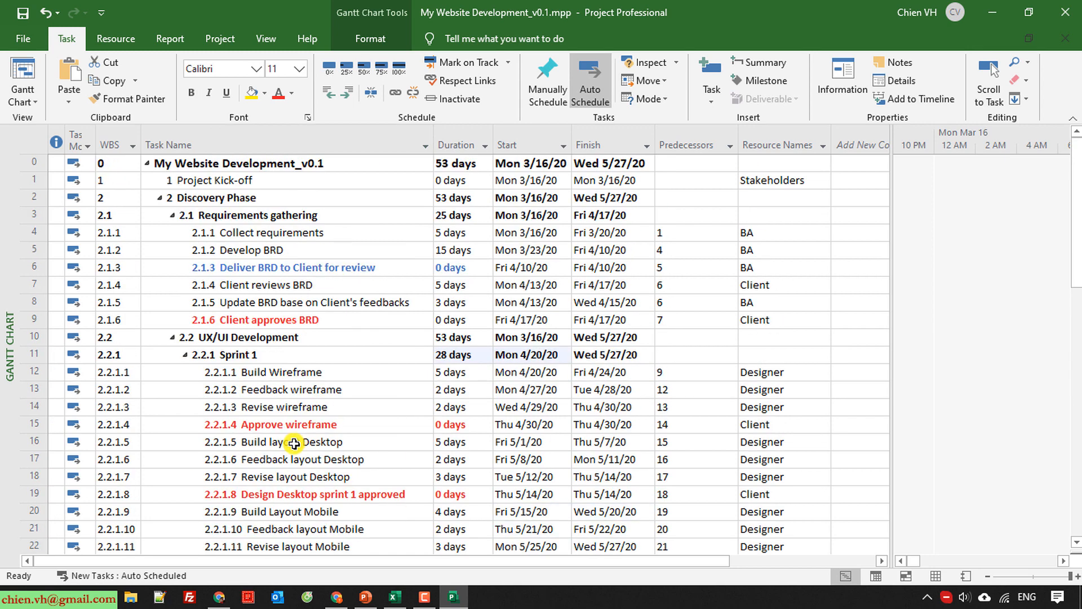
pyautogui.scroll(-7, 293, 442)
pyautogui.scroll(2, 289, 432)
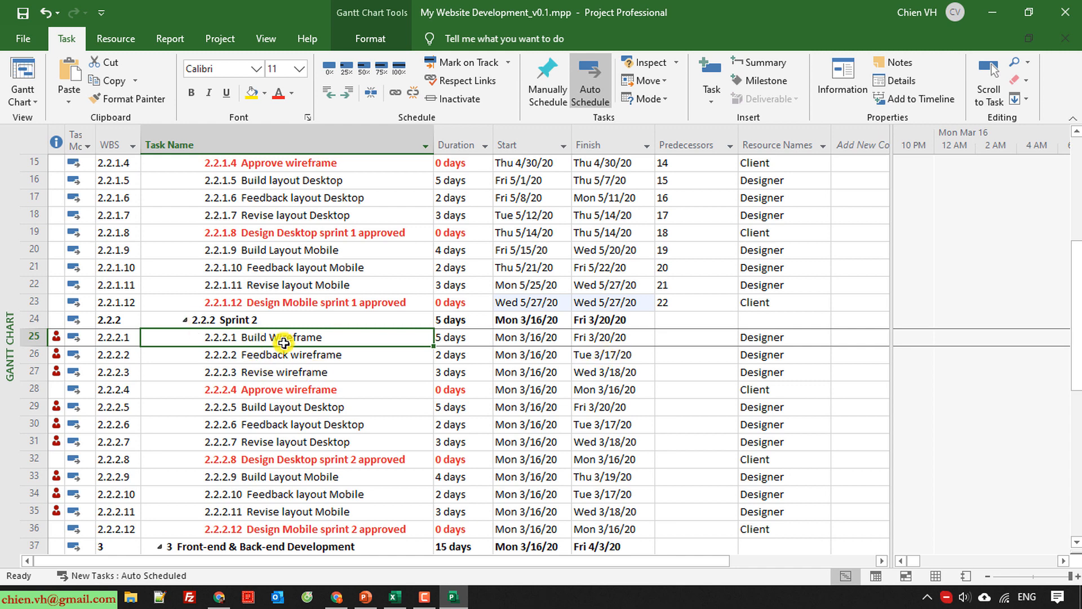
pyautogui.scroll(1, 259, 367)
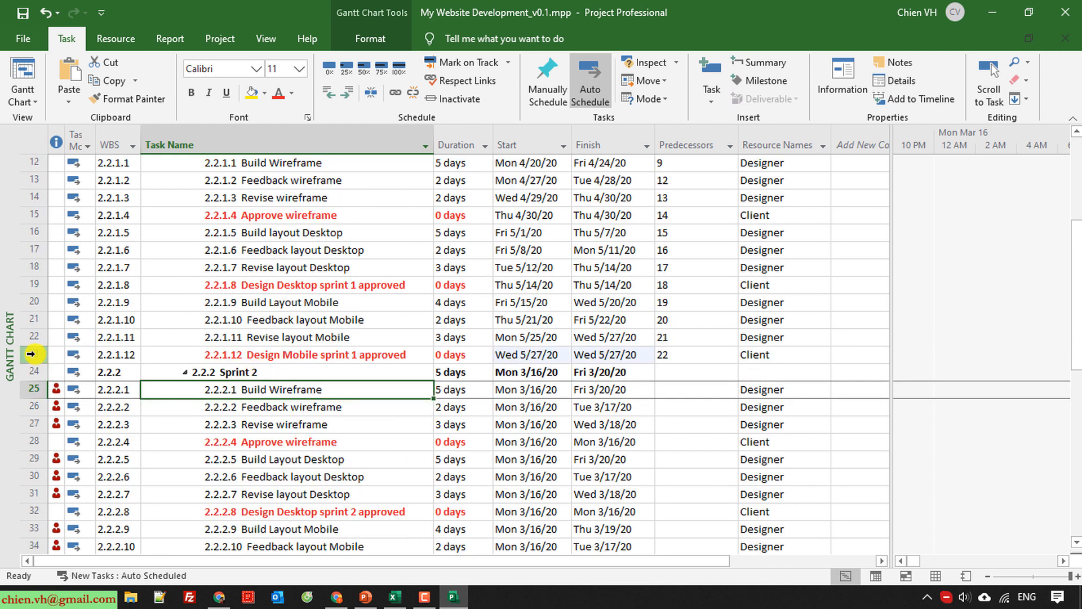
pyautogui.click(697, 395)
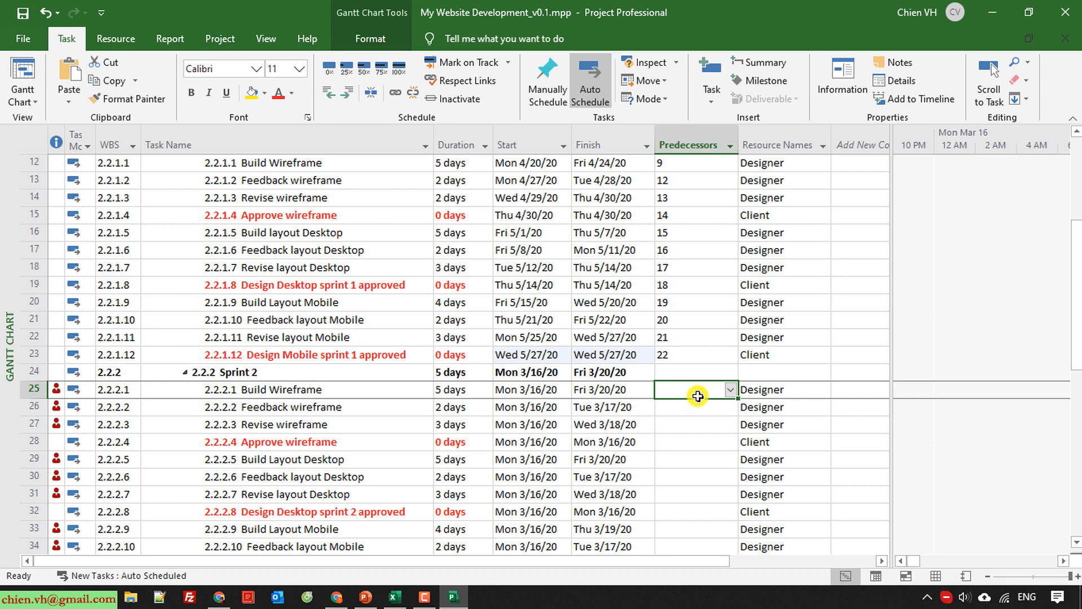
pyautogui.write('23')
pyautogui.press('Return')
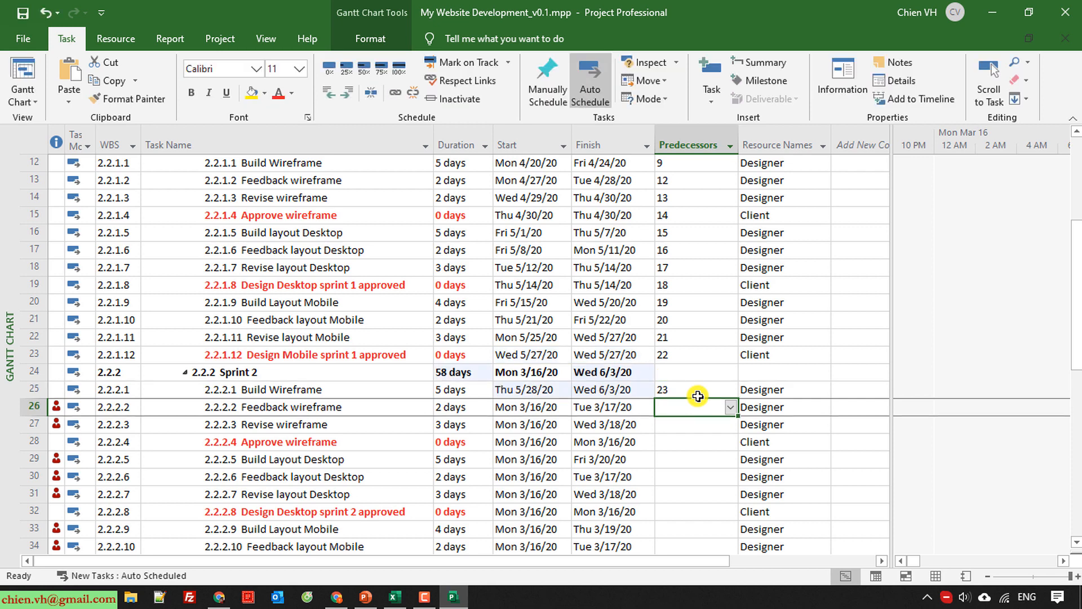
# Link Sprint 2's Build, Feedback and Revise wireframe tasks in sequence.
pyautogui.click(366, 395)
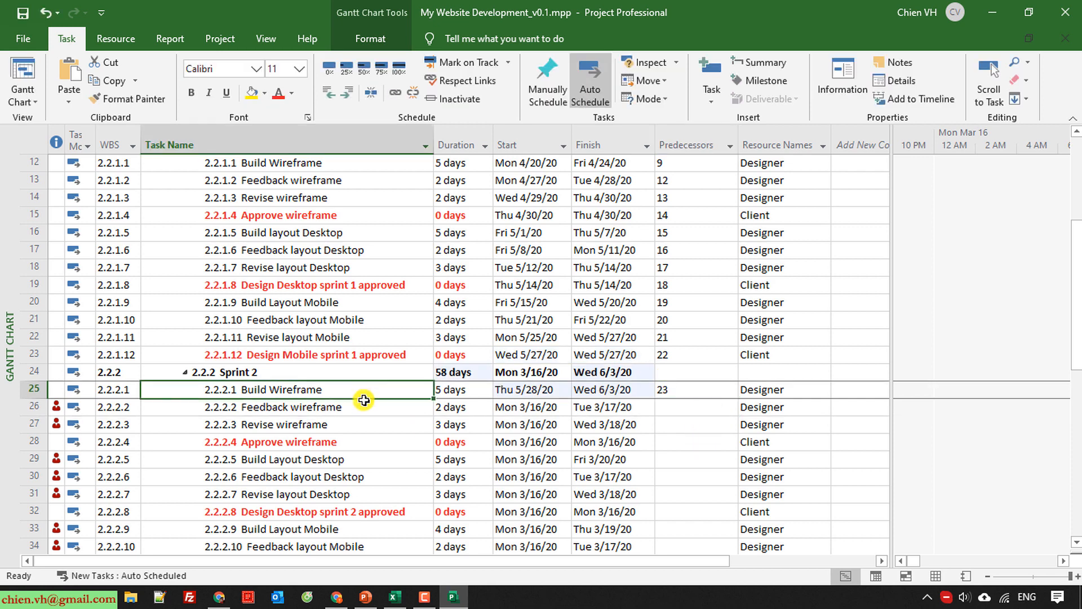
pyautogui.hotkey('shift', 'Down')
pyautogui.hotkey('shift', 'Down')
pyautogui.click(396, 92)
# Set the predecessors of Sprint 2's Approve wireframe milestone to 27 and Build Layout Desktop to 28.
pyautogui.scroll(-1, 417, 496)
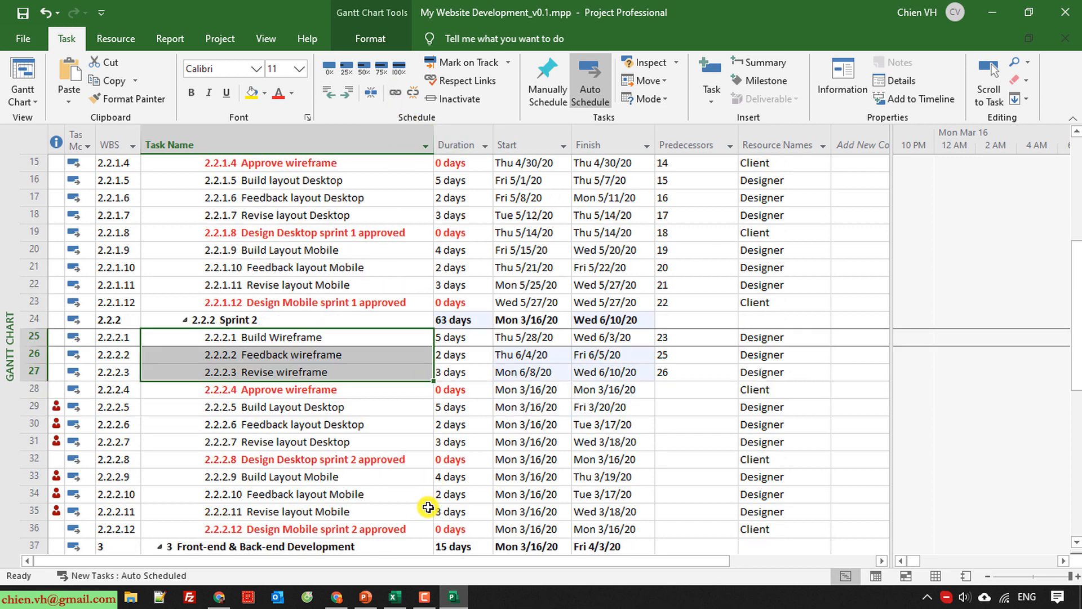
pyautogui.click(304, 395)
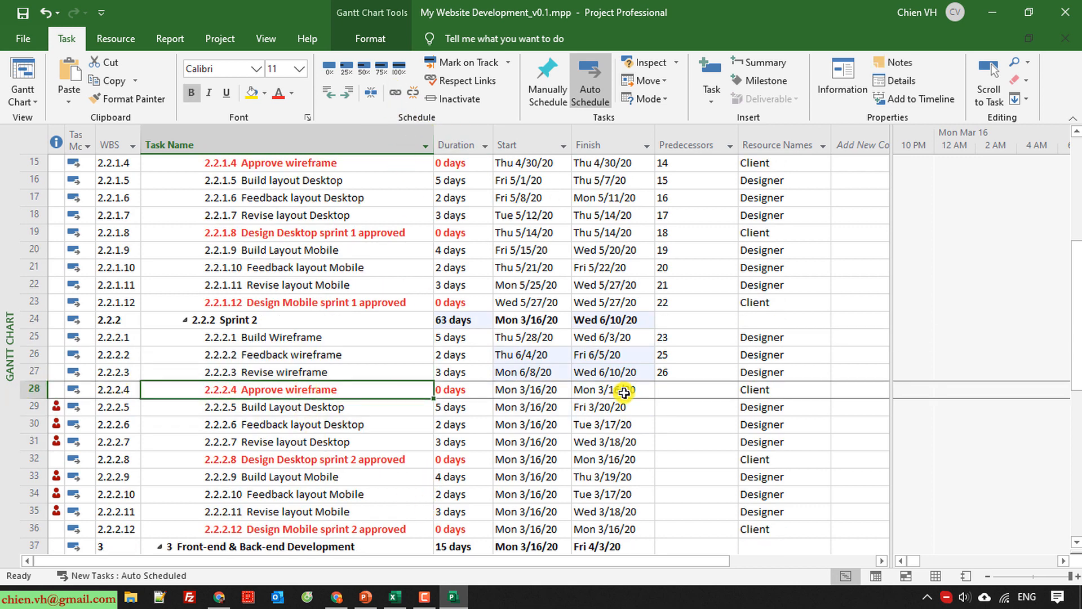
pyautogui.click(692, 389)
pyautogui.write('27')
pyautogui.press('Return')
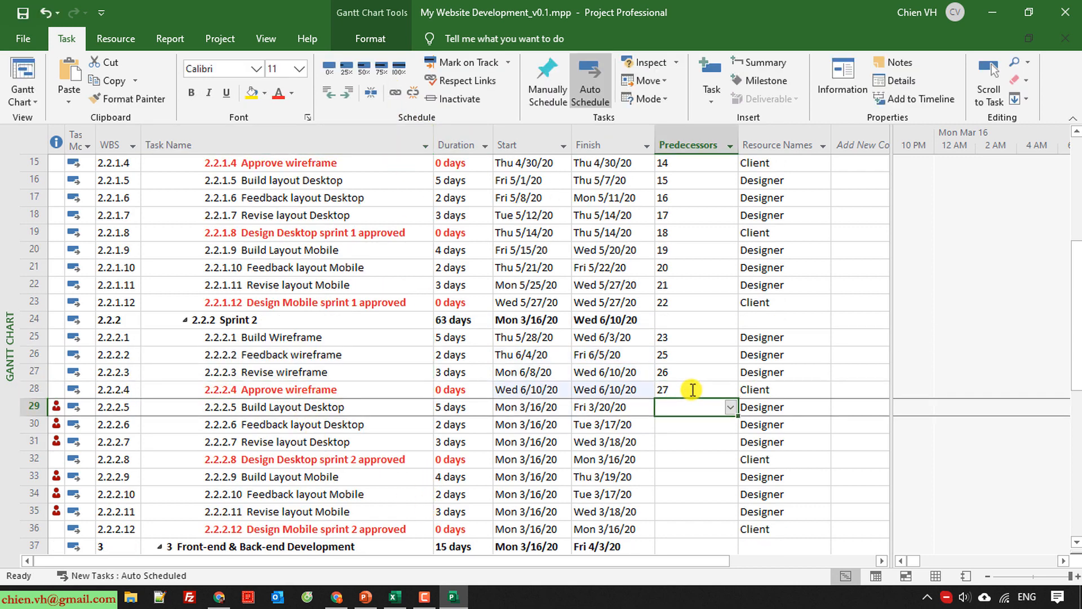
pyautogui.write('28')
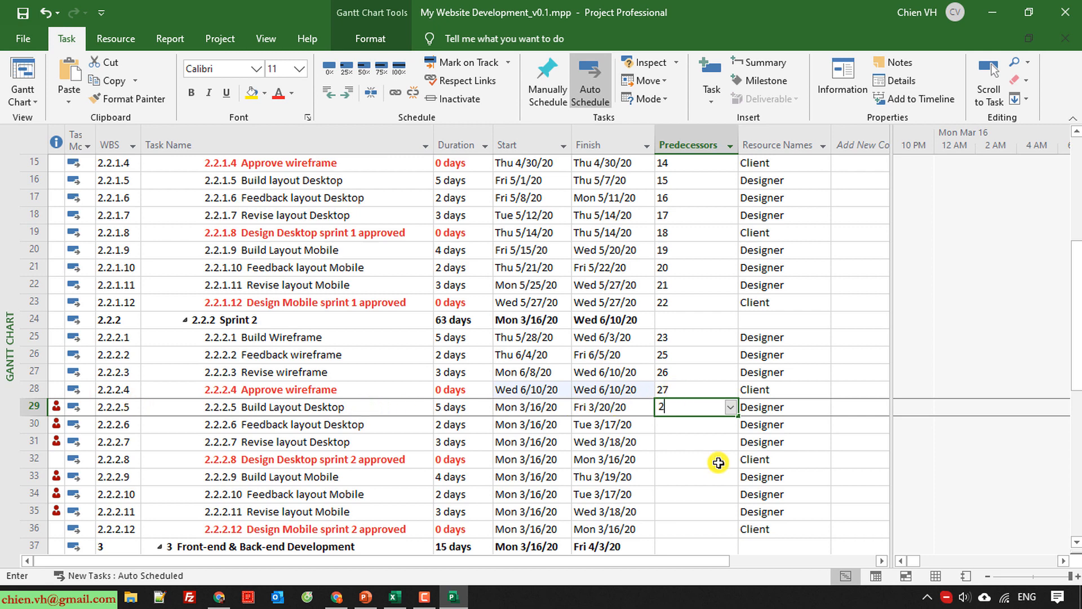
pyautogui.press('Return')
# Link Sprint 2's Build, Feedback and Revise layout Desktop tasks in sequence, and set the predecessor of Design Desktop sprint 2 approved to 31.
pyautogui.moveTo(285, 411); pyautogui.dragTo(290, 441)
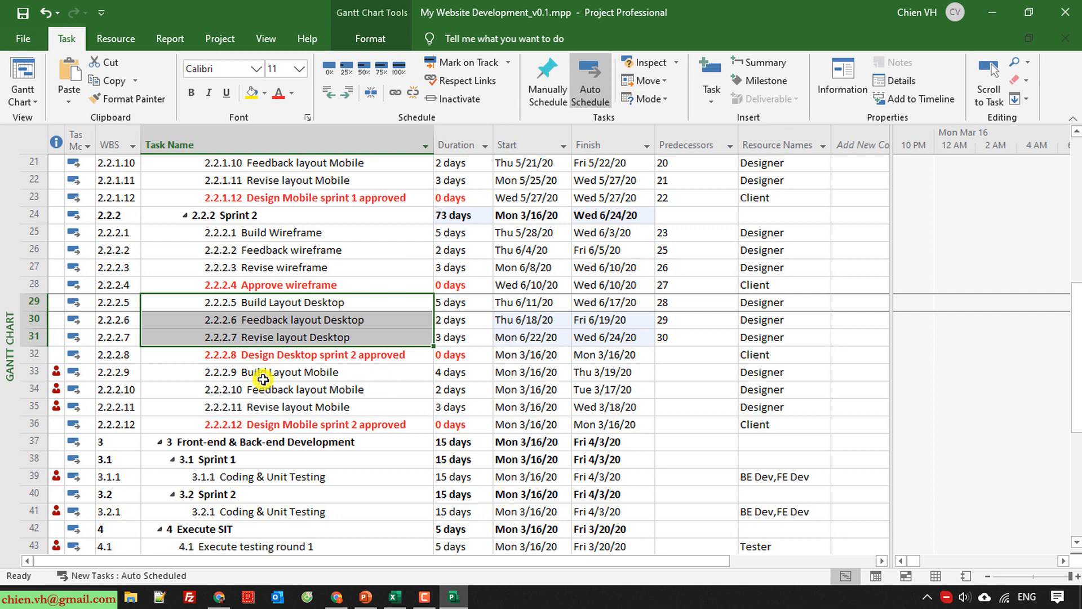
pyautogui.click(34, 337)
pyautogui.click(682, 361)
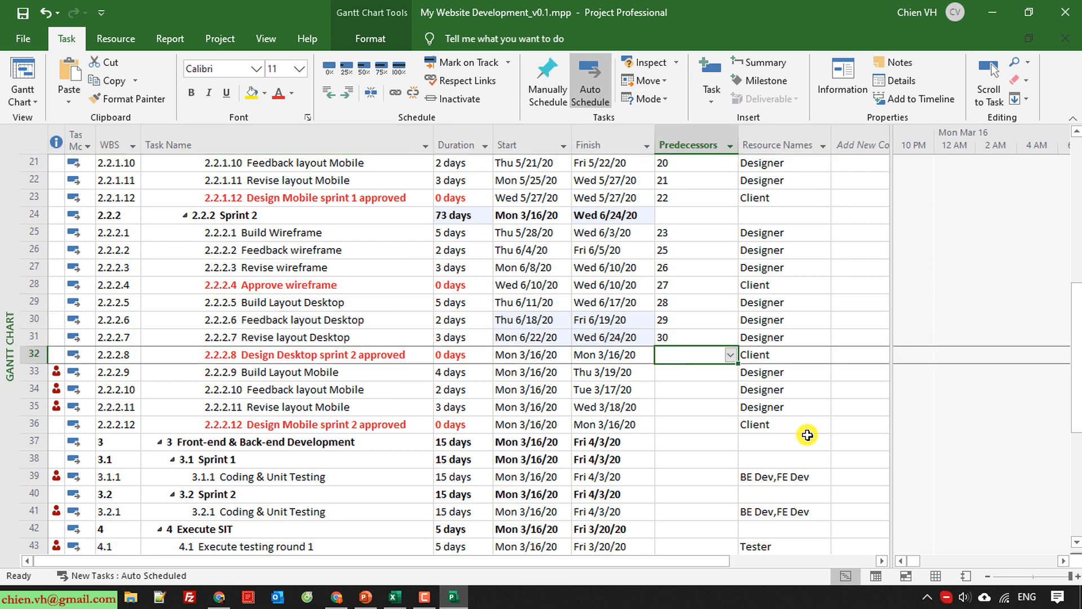
pyautogui.write('31')
pyautogui.press('Return')
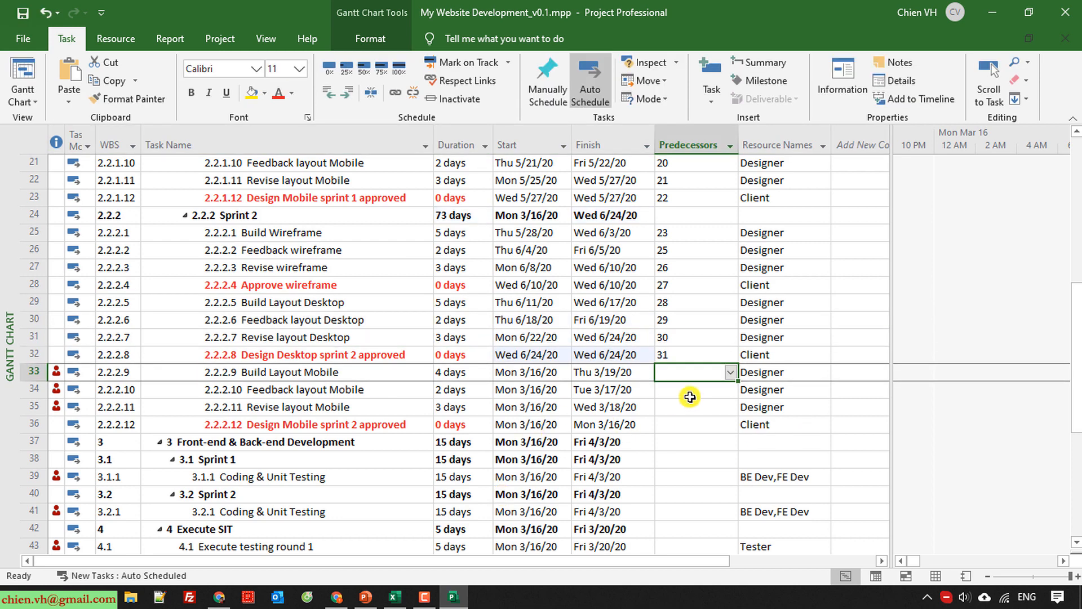
# Set the predecessor of Sprint 2's Build Layout Mobile to 32 and link the mobile tasks in sequence through Design Mobile sprint 2 approved.
pyautogui.write('32')
pyautogui.press('Return')
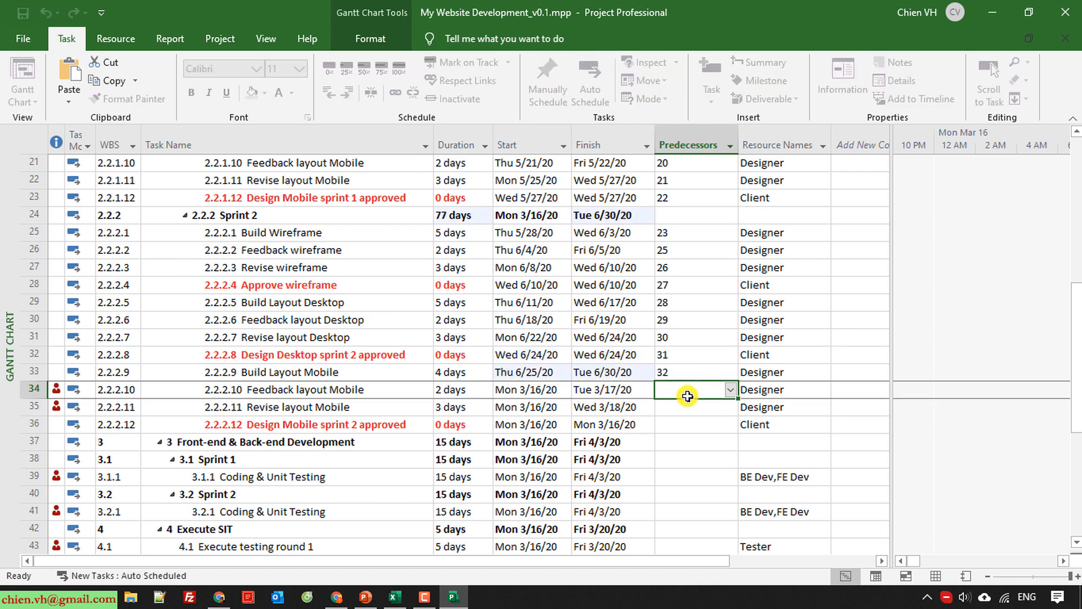
pyautogui.click(365, 373)
pyautogui.moveTo(365, 373); pyautogui.dragTo(364, 418)
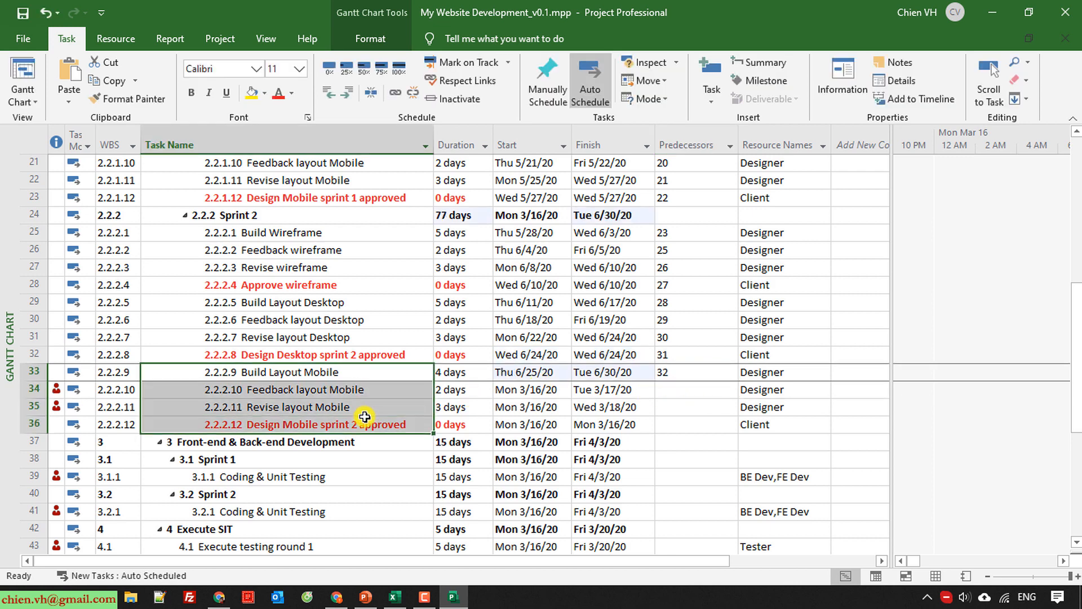
pyautogui.click(420, 478)
pyautogui.moveTo(343, 373); pyautogui.dragTo(362, 425)
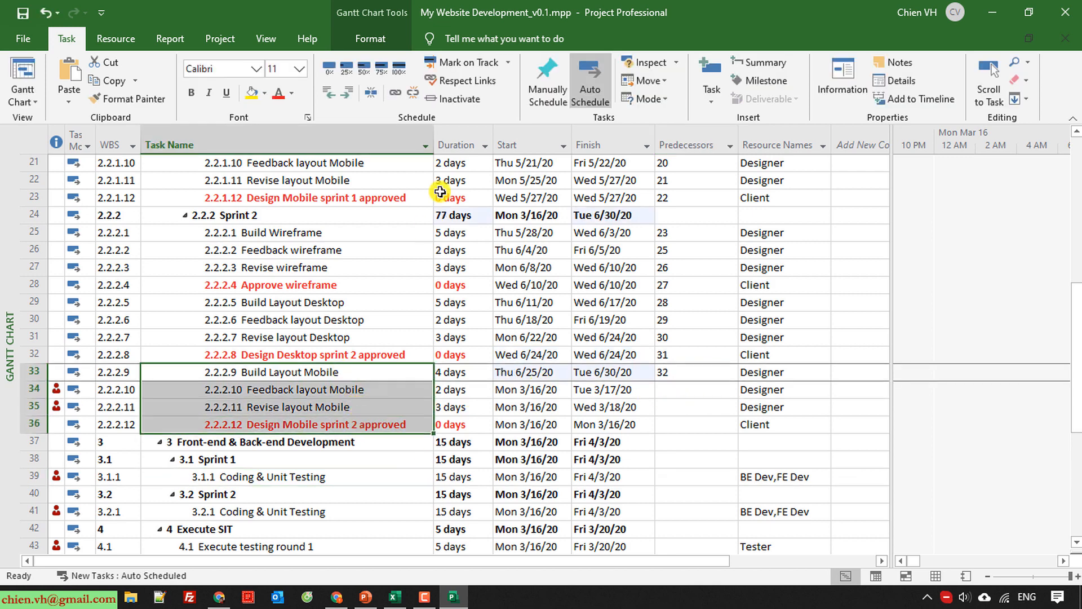
pyautogui.click(397, 93)
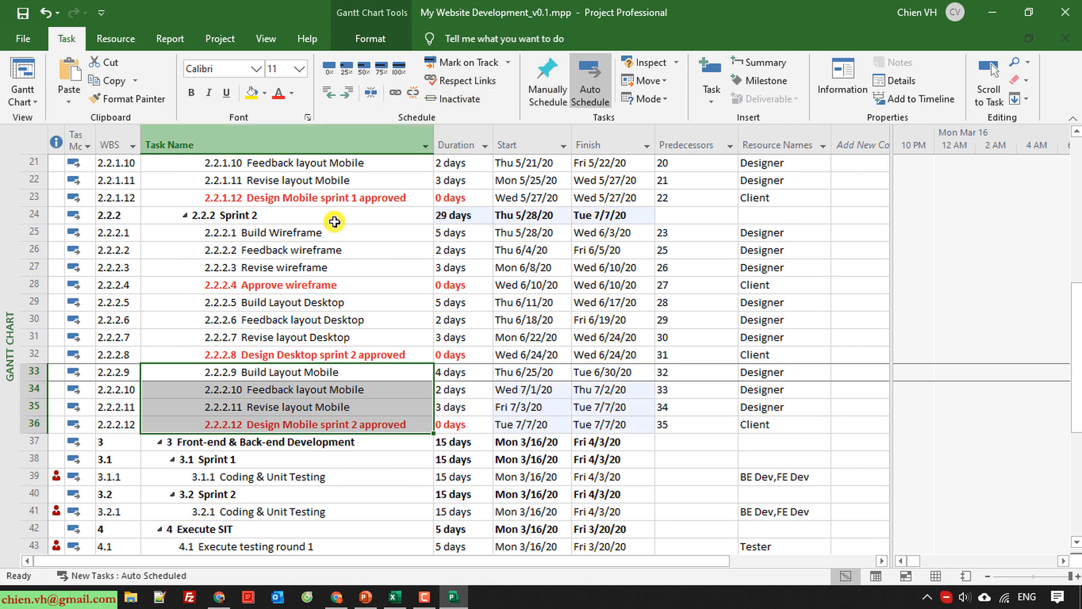
# Set the predecessor of Coding & Unit Testing in development Sprint 1 to 10, the UX/UI Development summary task.
pyautogui.scroll(-2, 383, 496)
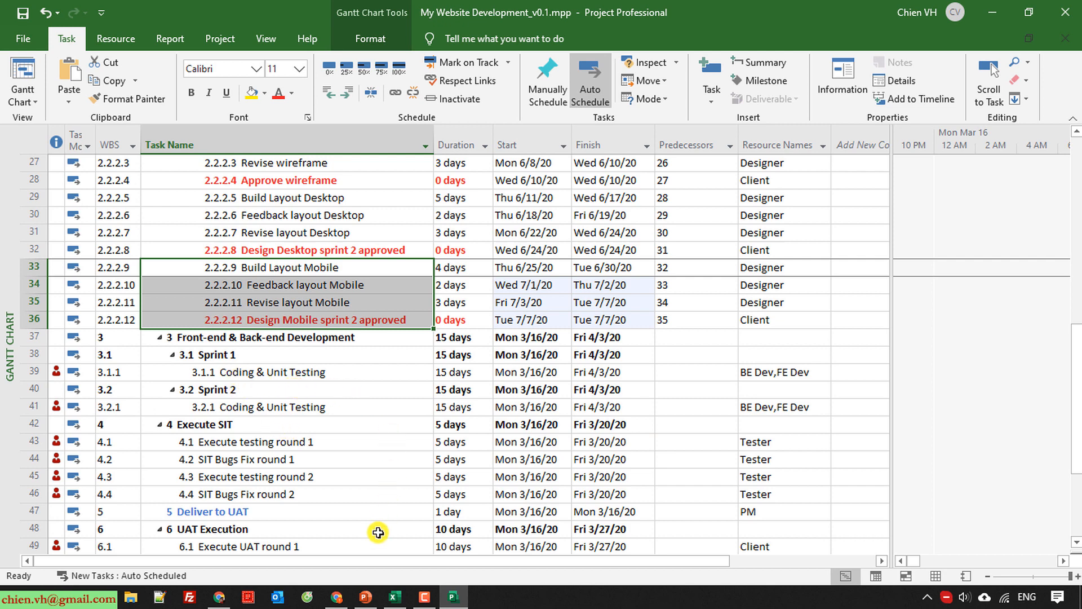
pyautogui.scroll(1, 379, 530)
pyautogui.click(399, 475)
pyautogui.scroll(4, 397, 479)
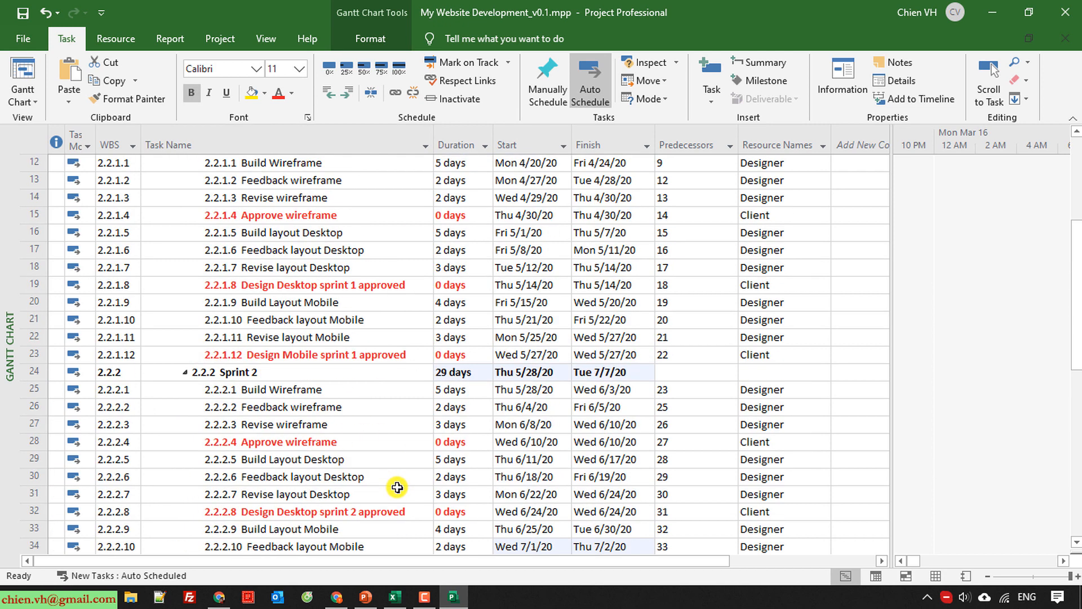
pyautogui.scroll(-1, 389, 496)
pyautogui.scroll(-1, 365, 512)
pyautogui.scroll(6, 310, 500)
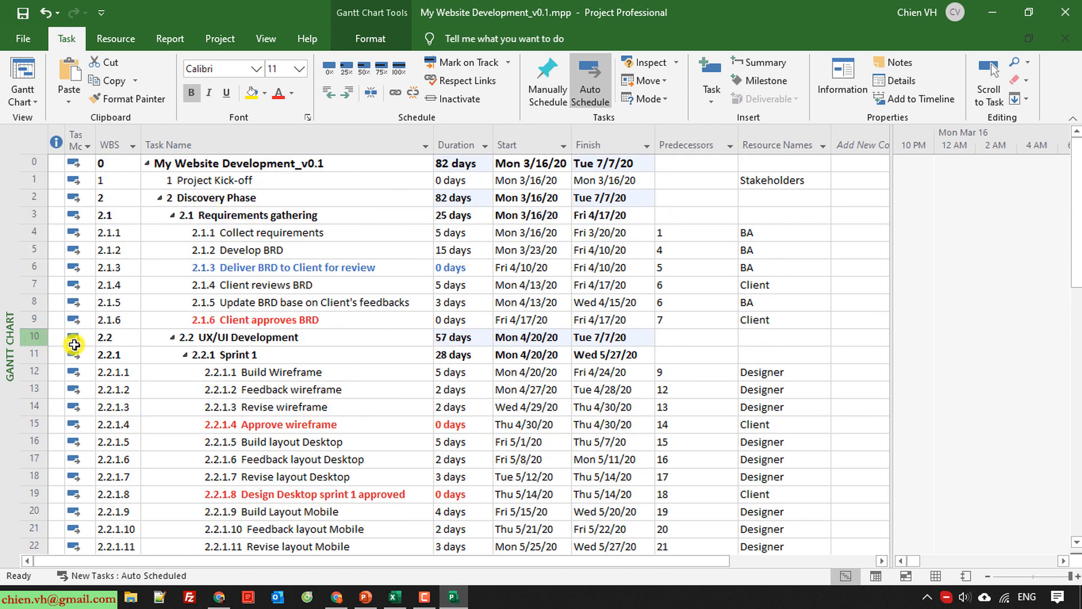
pyautogui.click(35, 337)
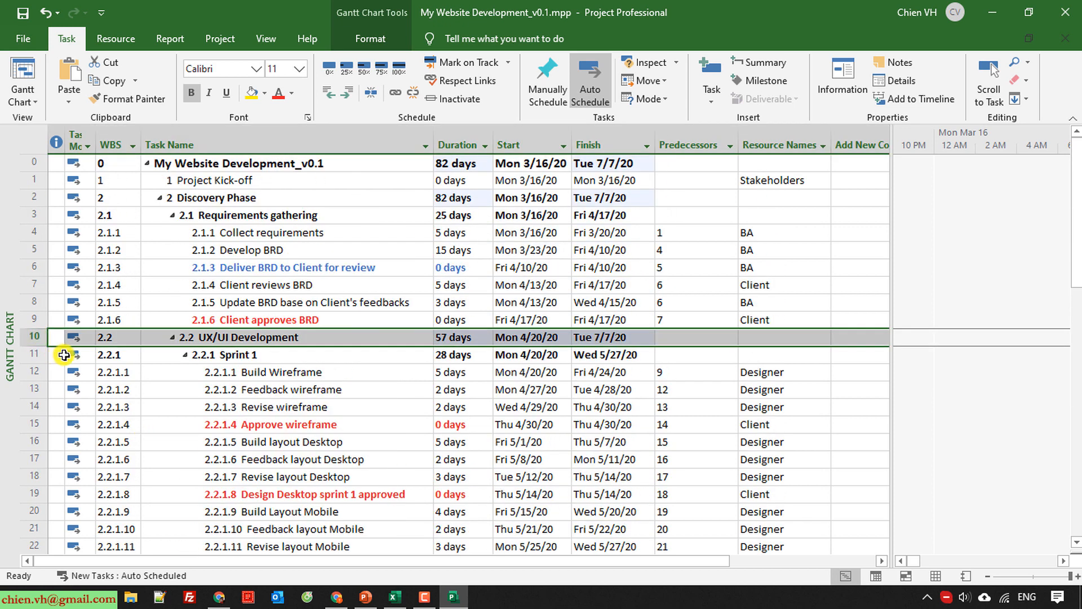
pyautogui.scroll(-3, 102, 375)
pyautogui.scroll(3, 106, 378)
pyautogui.scroll(-11, 106, 404)
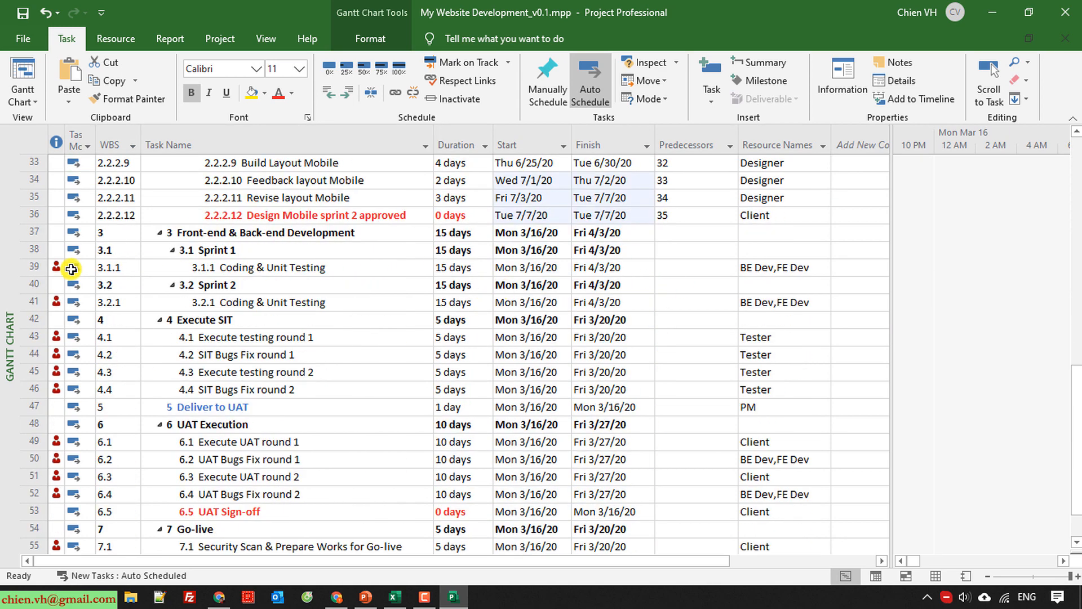
pyautogui.click(37, 267)
pyautogui.click(706, 268)
pyautogui.write('10')
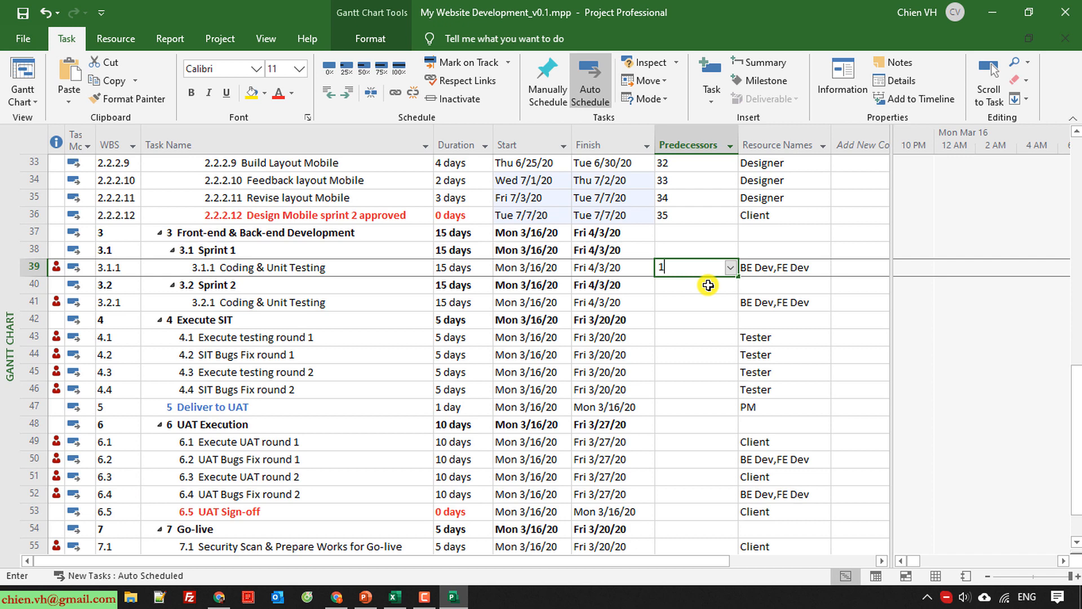
pyautogui.press('Return')
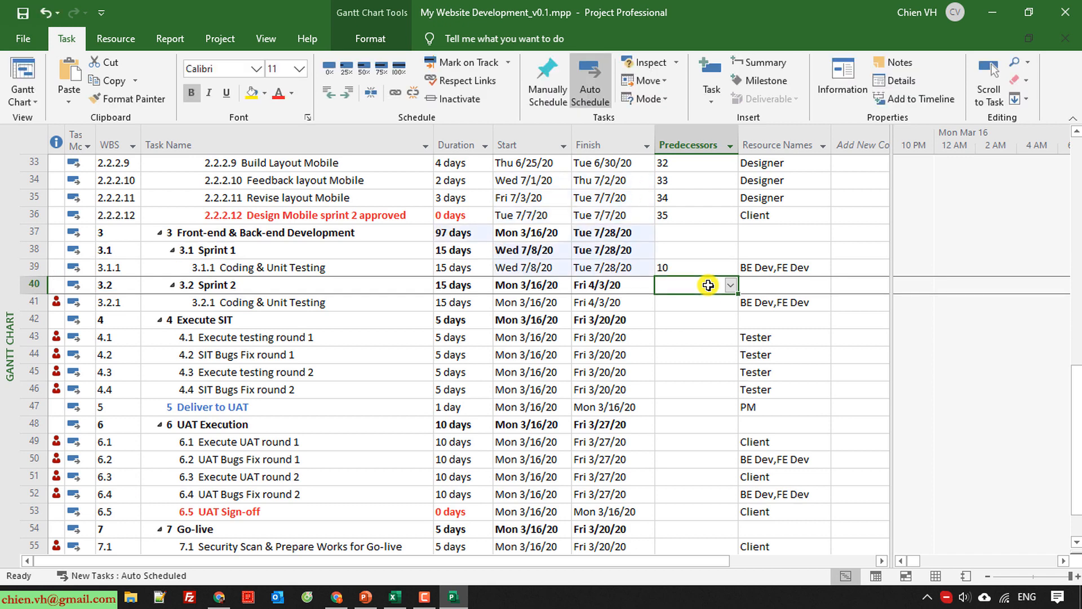
# Set the predecessor of Coding & Unit Testing in development Sprint 2 to 39.
pyautogui.click(40, 266)
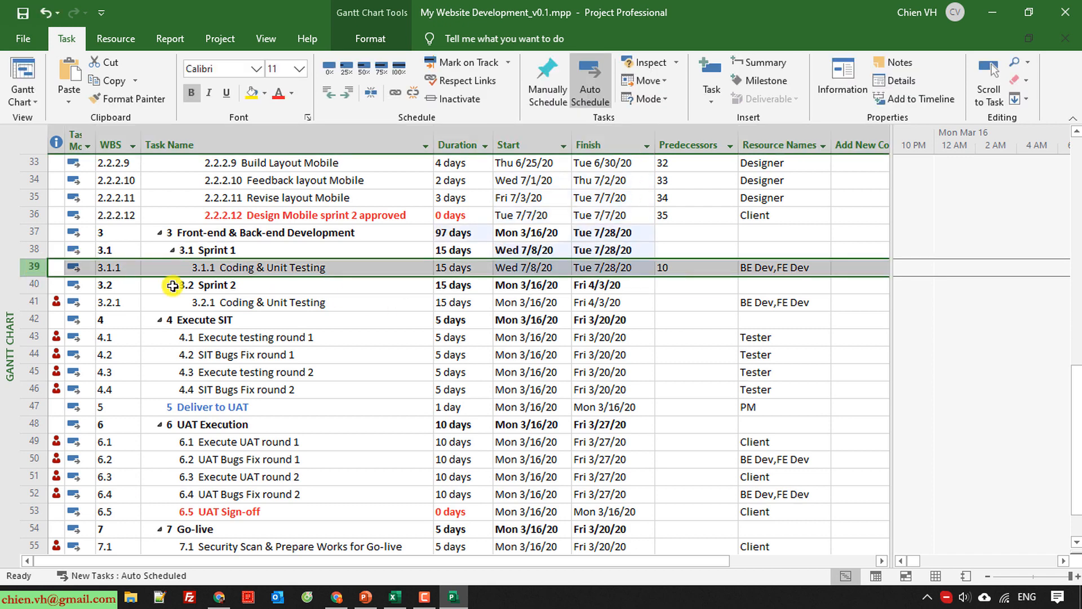
pyautogui.click(679, 305)
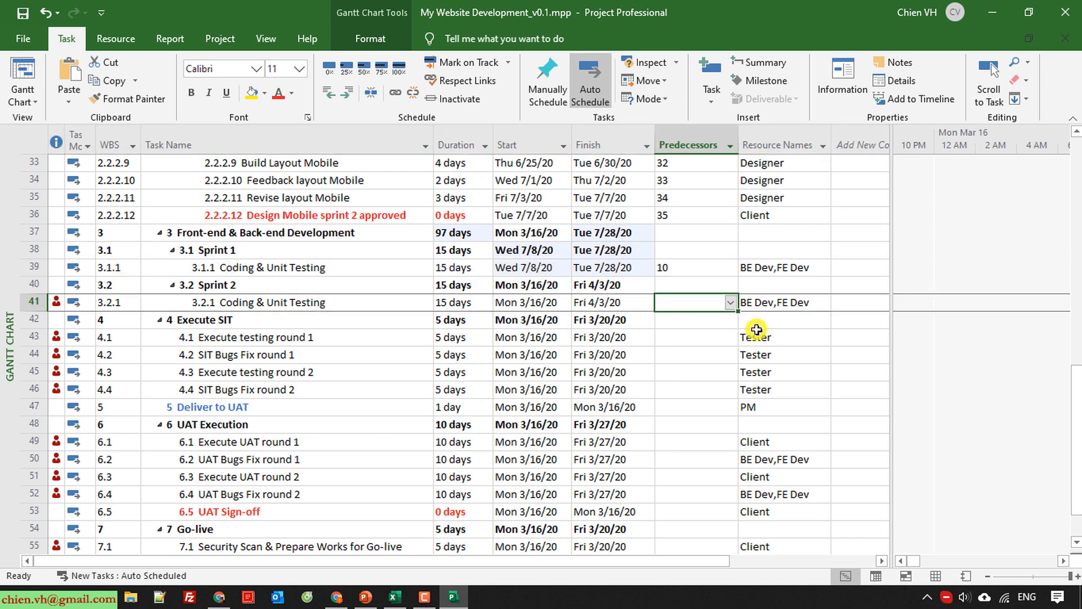
pyautogui.write('36')
pyautogui.press('Return')
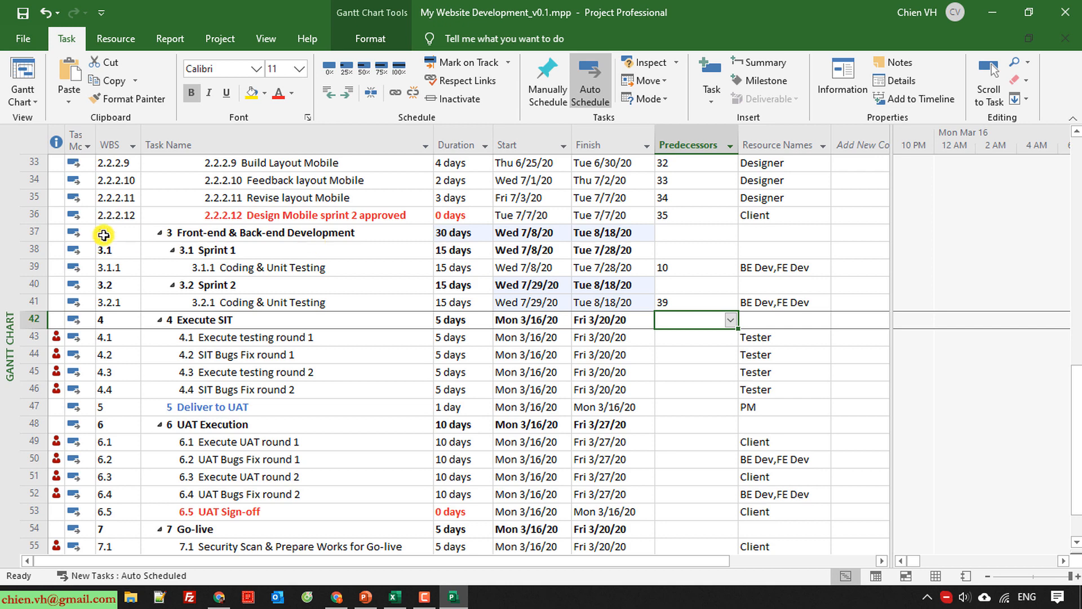
# Set the predecessor of Execute testing round 1 to 37 and link the four Execute SIT subtasks in sequence.
pyautogui.click(27, 232)
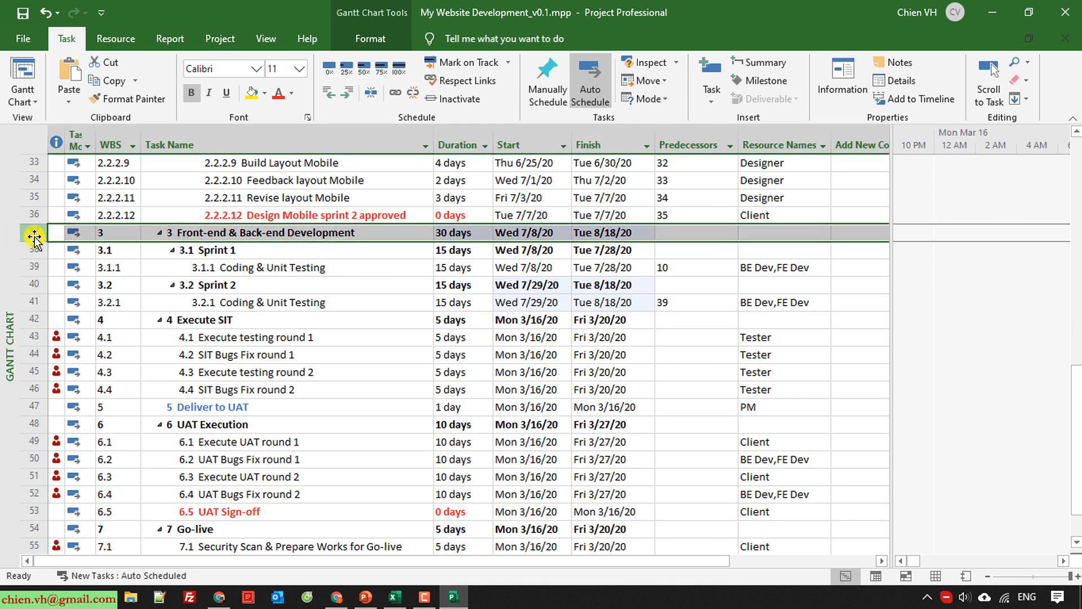
pyautogui.click(682, 339)
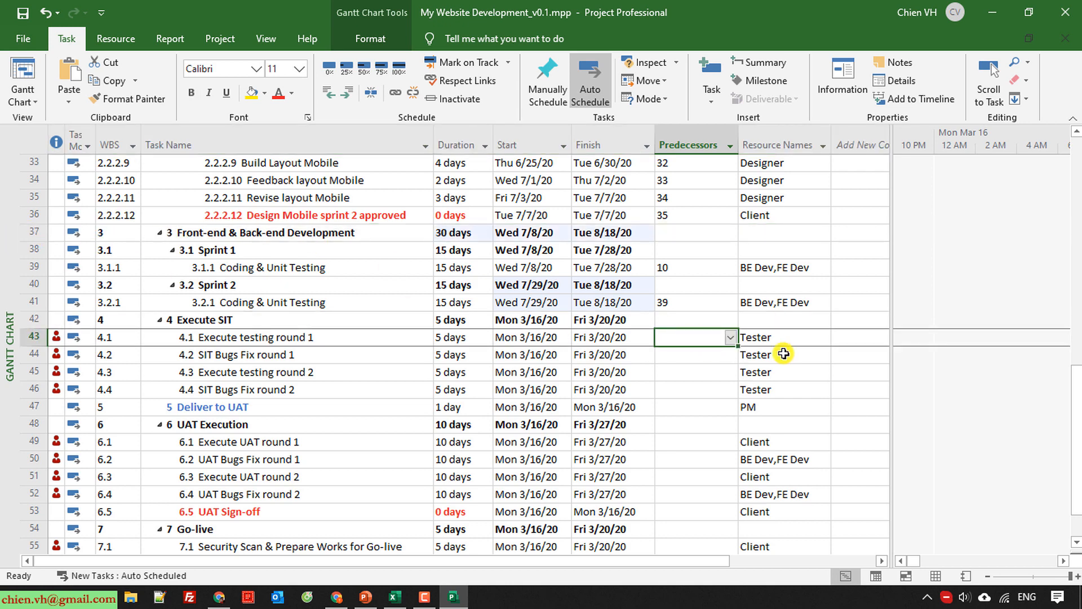
pyautogui.write('37')
pyautogui.press('Return')
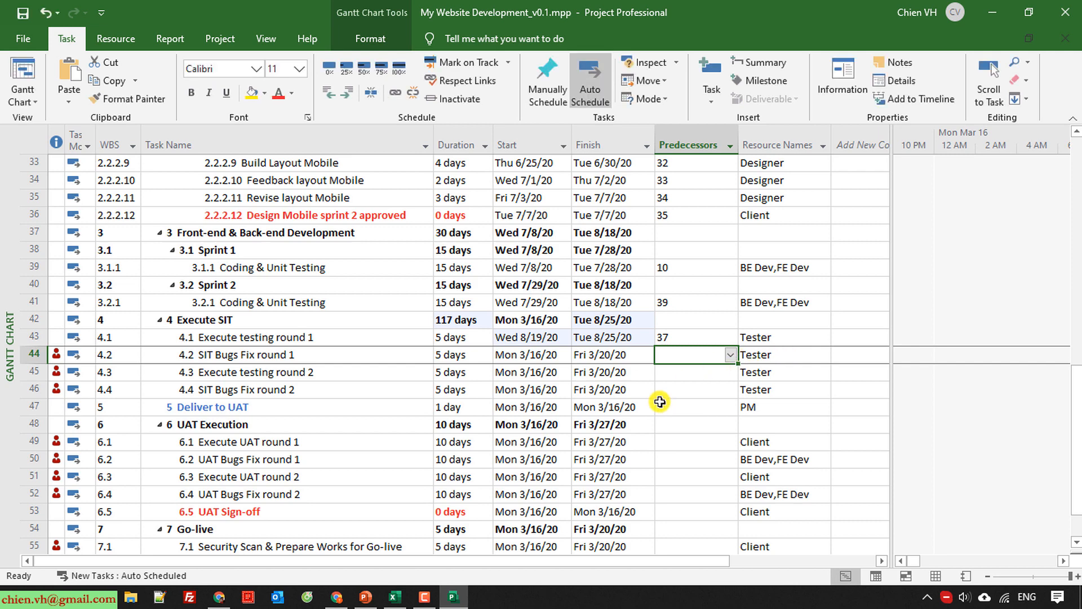
pyautogui.moveTo(338, 337); pyautogui.dragTo(333, 396)
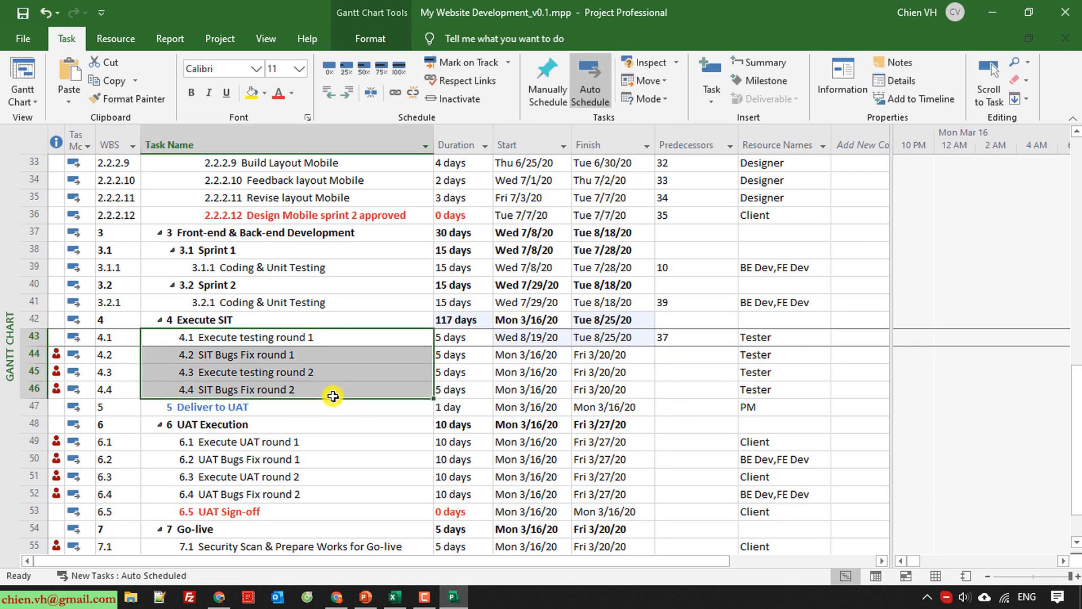
pyautogui.click(396, 92)
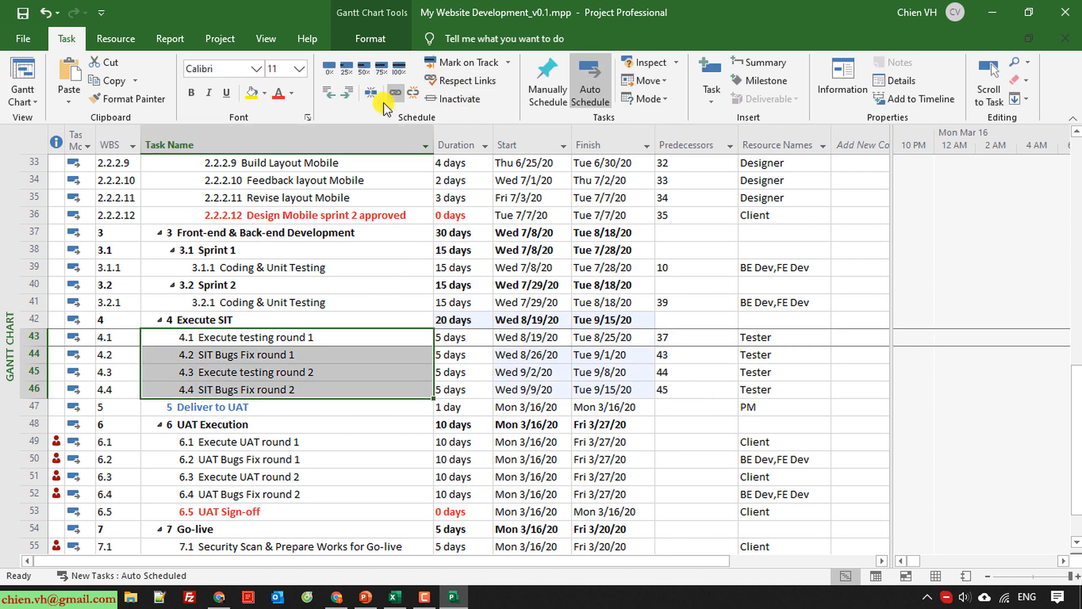
pyautogui.click(336, 444)
pyautogui.scroll(-1, 335, 451)
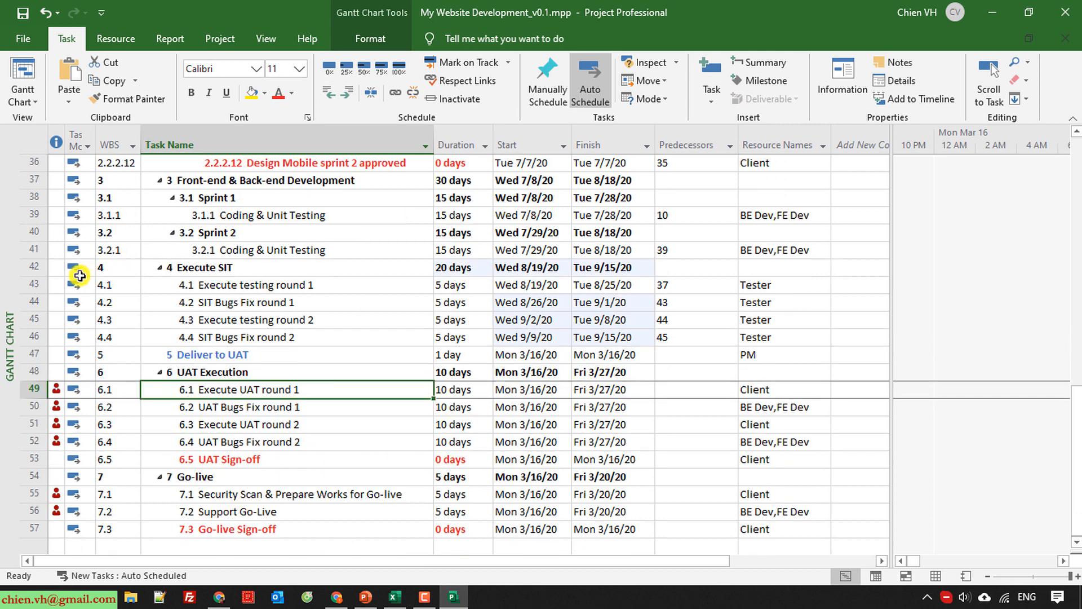
pyautogui.click(31, 270)
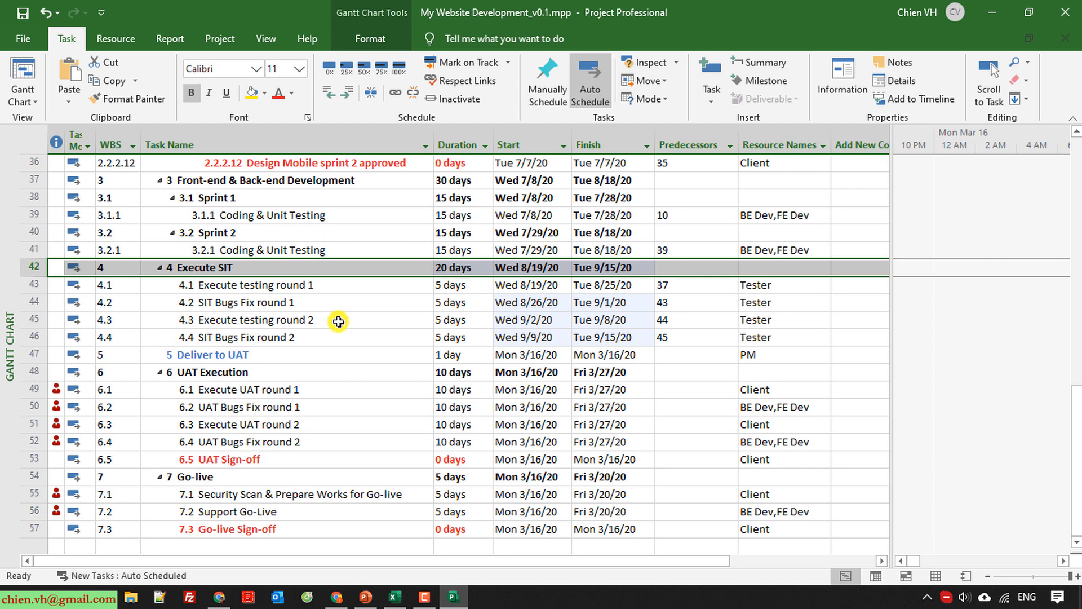
pyautogui.click(679, 372)
pyautogui.write('42')
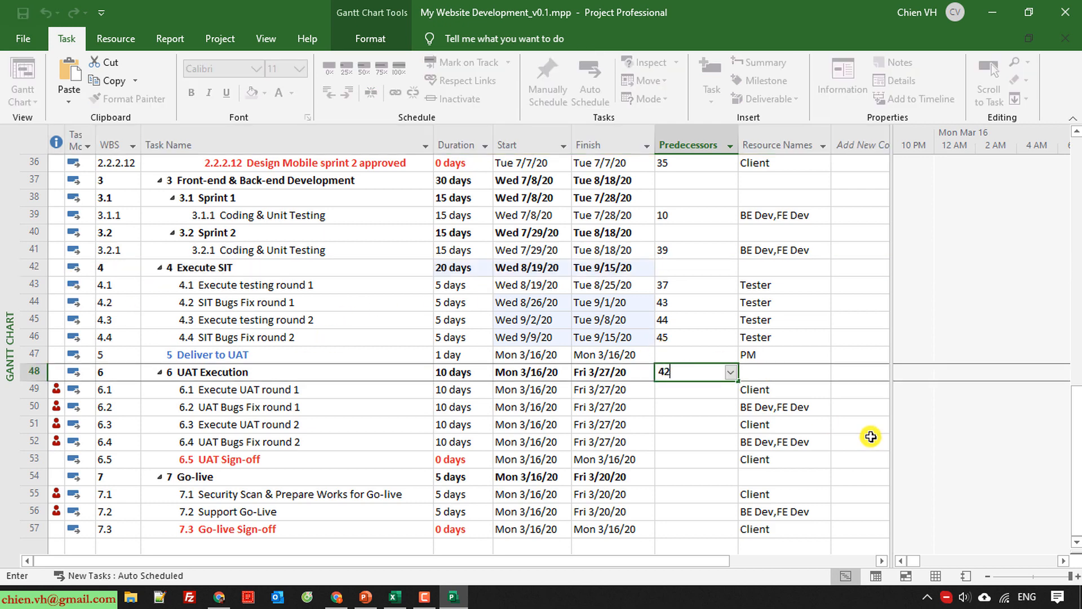
pyautogui.press('Return')
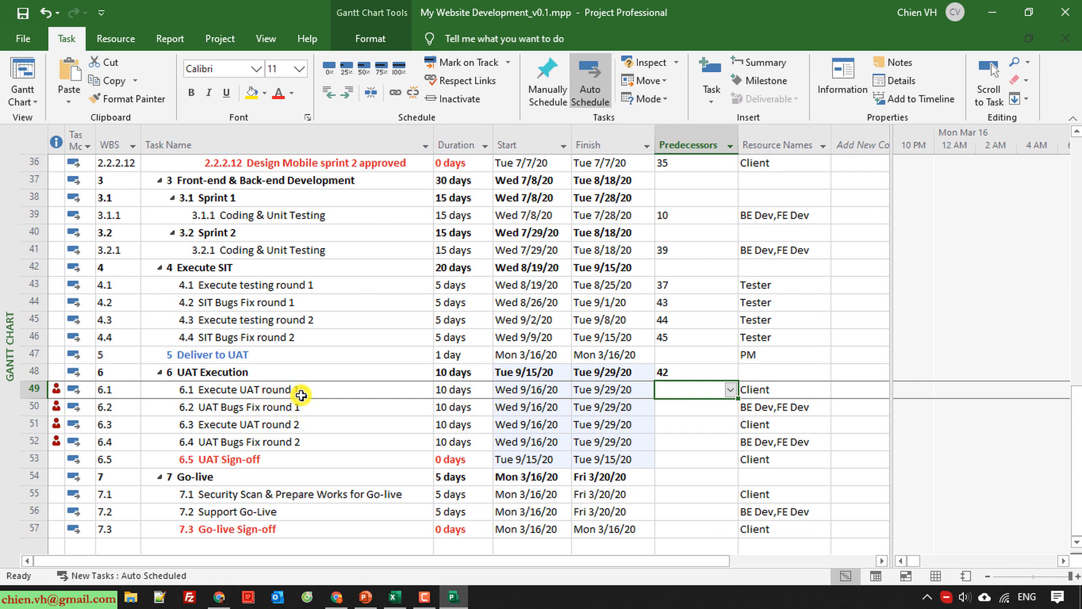
pyautogui.click(678, 355)
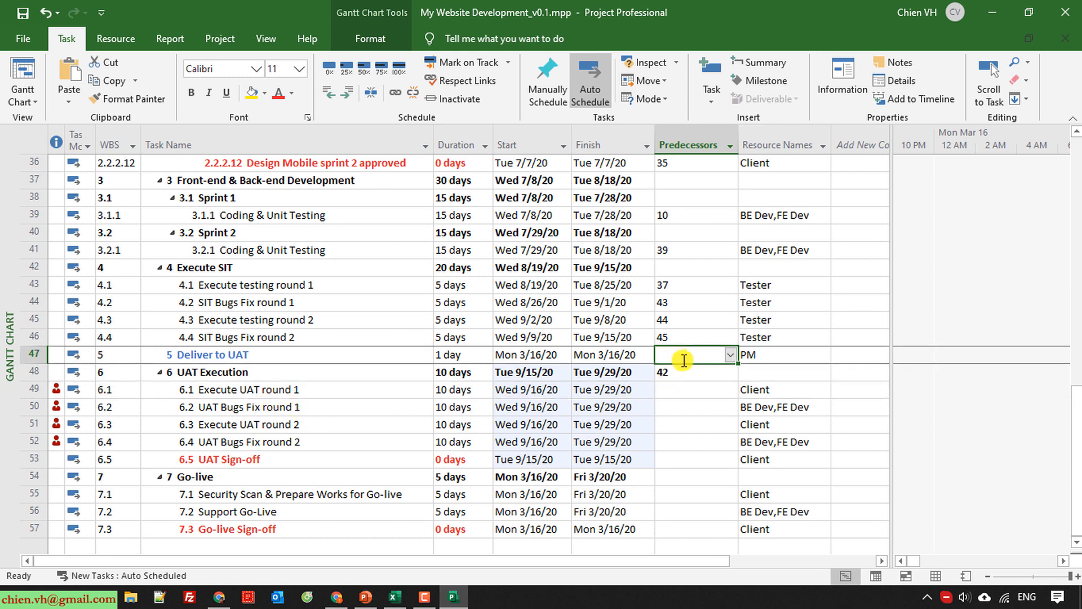
pyautogui.hotkey('ctrl', 'z')
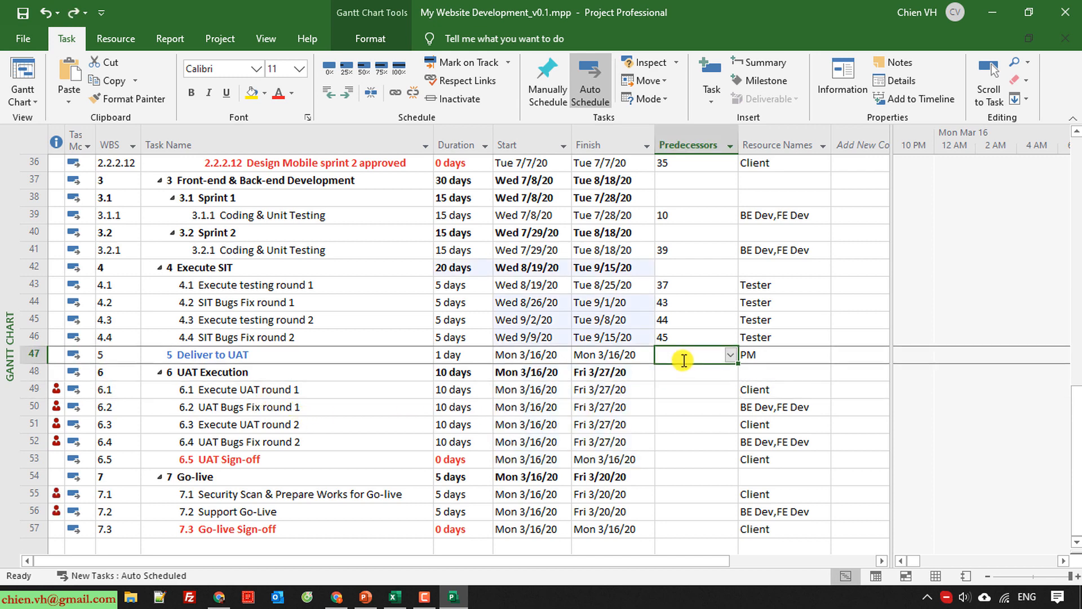
# Set the predecessor of Deliver to UAT to 42 and the predecessor of Execute UAT round 1 to 47.
pyautogui.write('42')
pyautogui.press('Return')
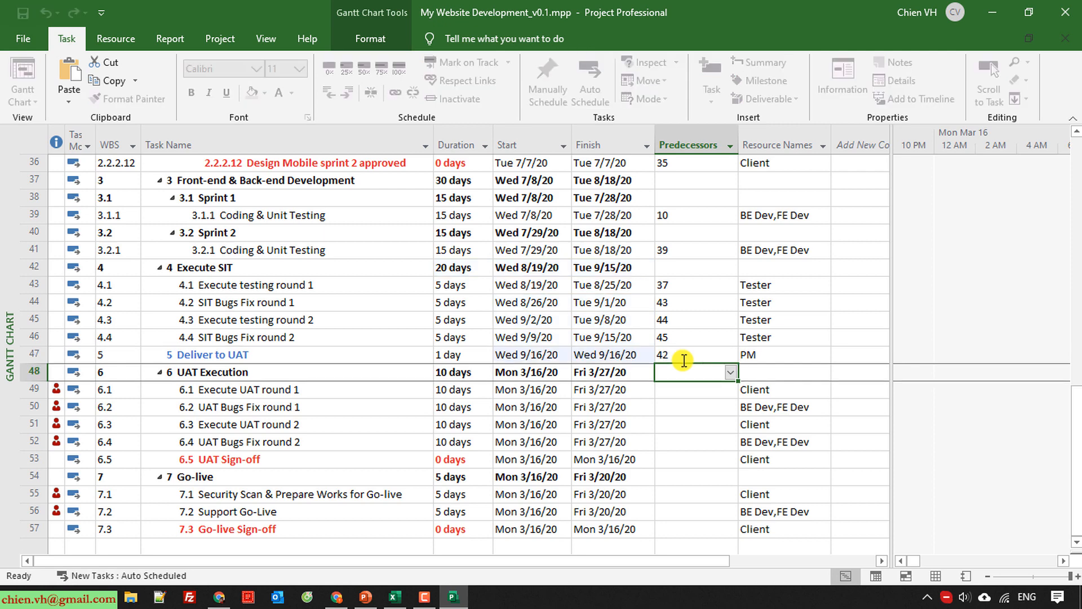
pyautogui.click(30, 355)
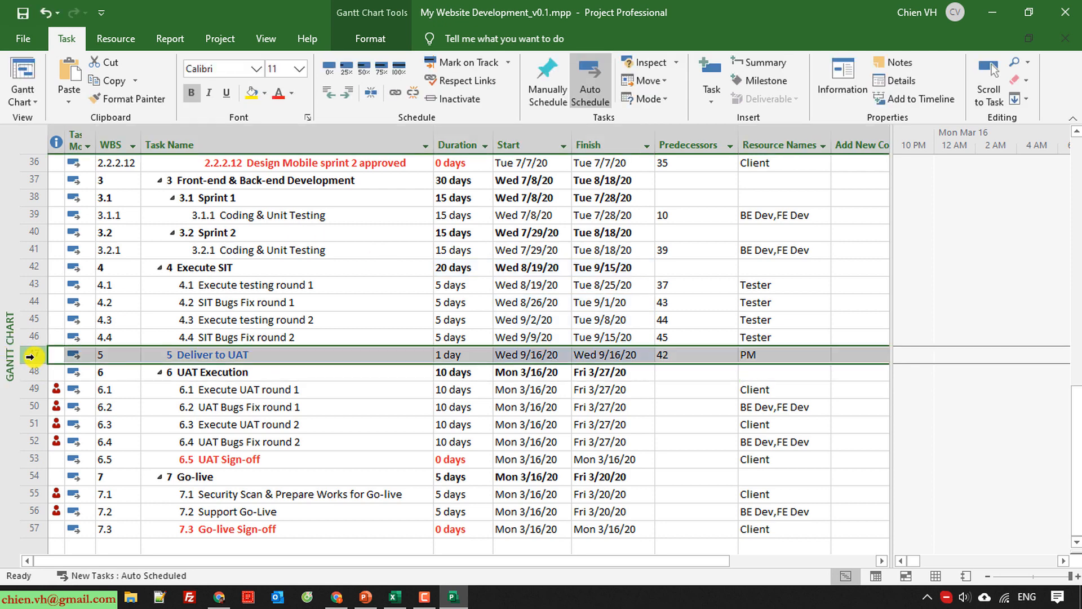
pyautogui.click(673, 393)
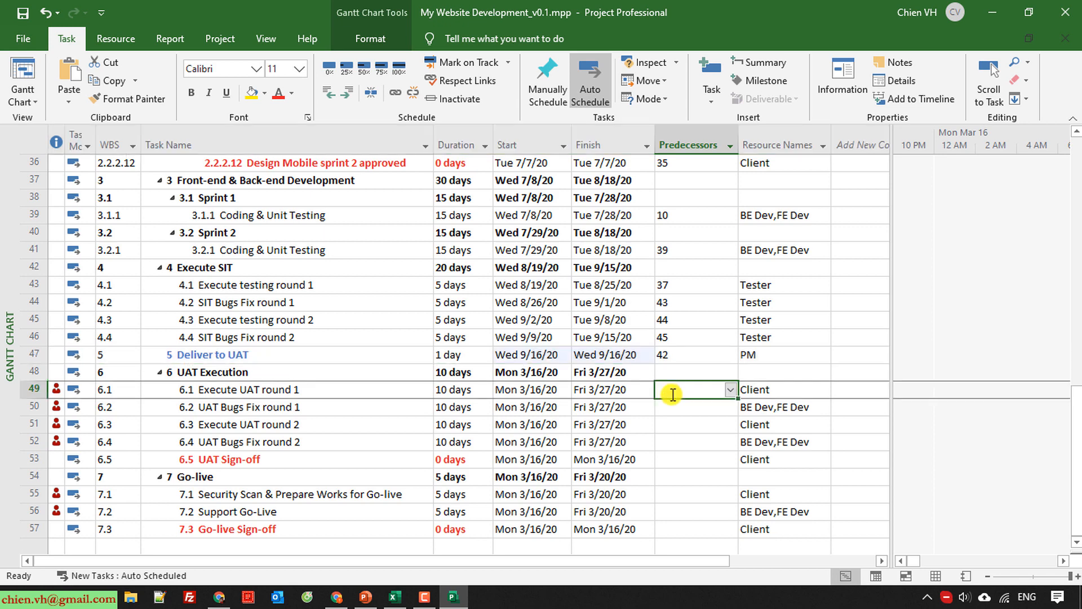
pyautogui.write('47')
pyautogui.press('Return')
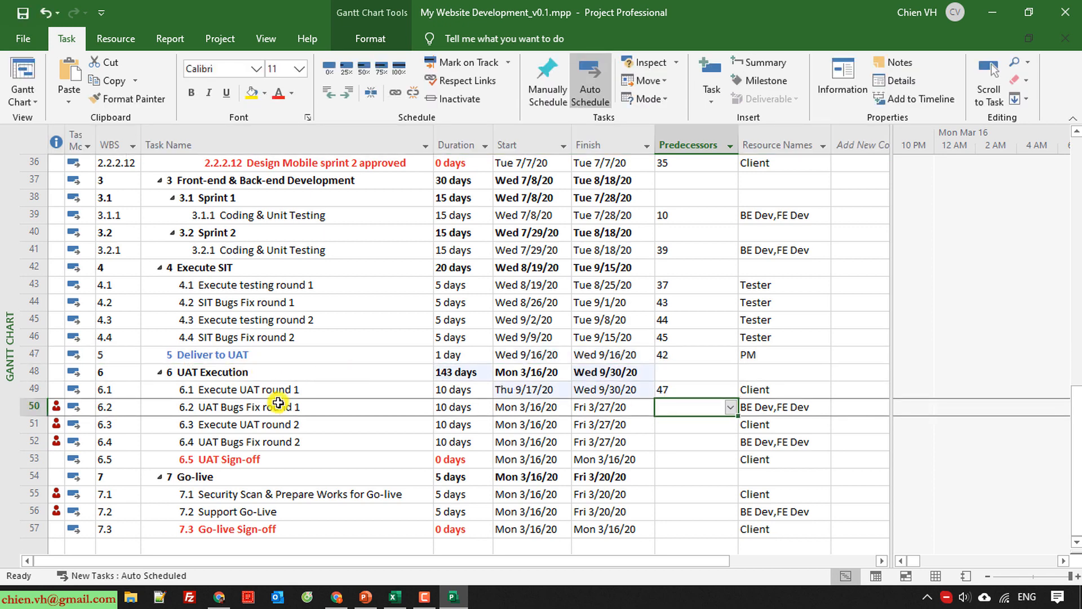
# Link the four UAT round and bug-fix tasks in sequence and set the predecessor of UAT Sign-off to 52.
pyautogui.click(279, 389)
pyautogui.keyDown('shift'); pyautogui.click(287, 443); pyautogui.keyUp('shift')
pyautogui.click(395, 92)
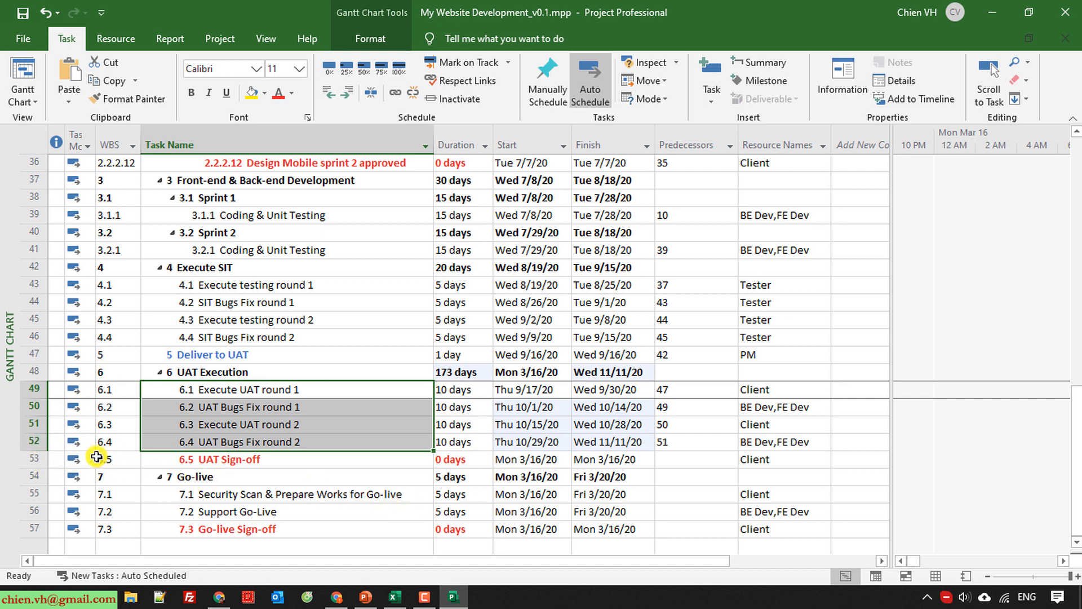
pyautogui.click(261, 465)
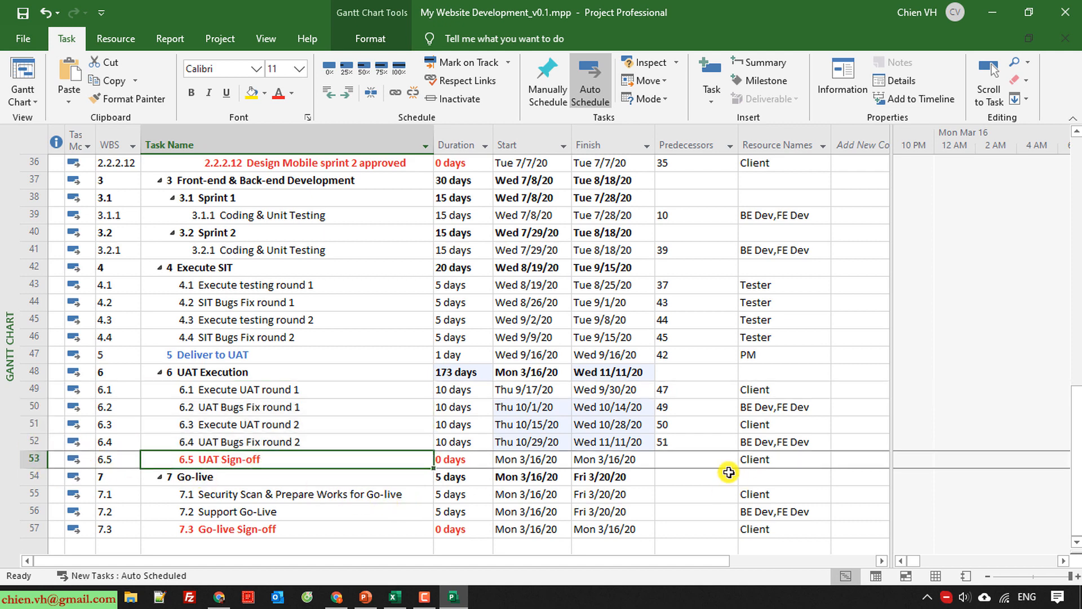
pyautogui.click(684, 459)
pyautogui.write('52')
pyautogui.press('Return')
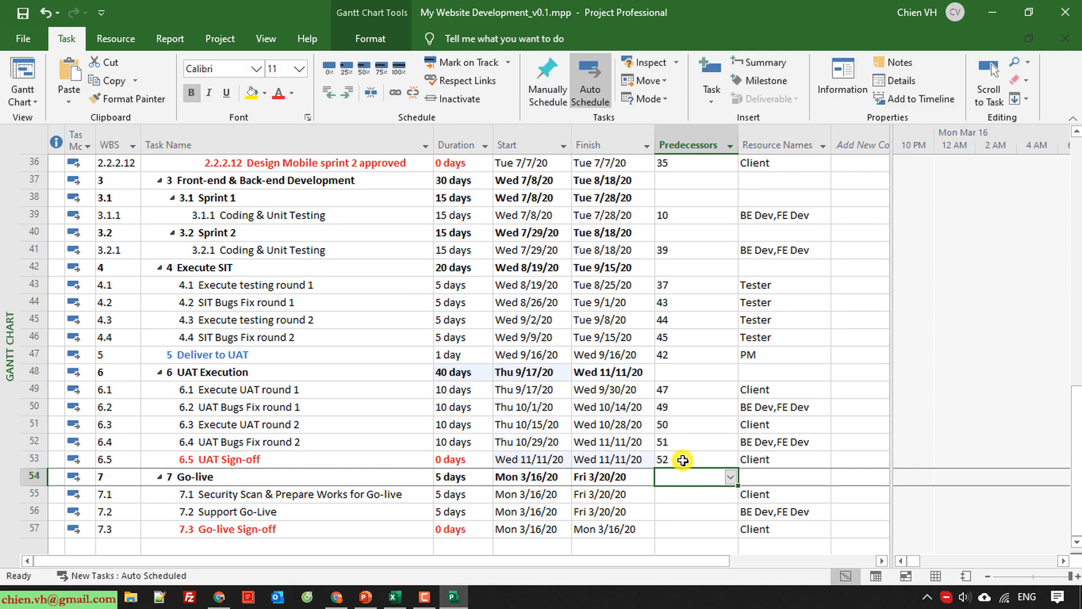
# Set the predecessor of Security Scan & Prepare Works for Go-live to 53 and link the three Go-live subtasks in sequence.
pyautogui.scroll(-2, 507, 473)
pyautogui.click(33, 354)
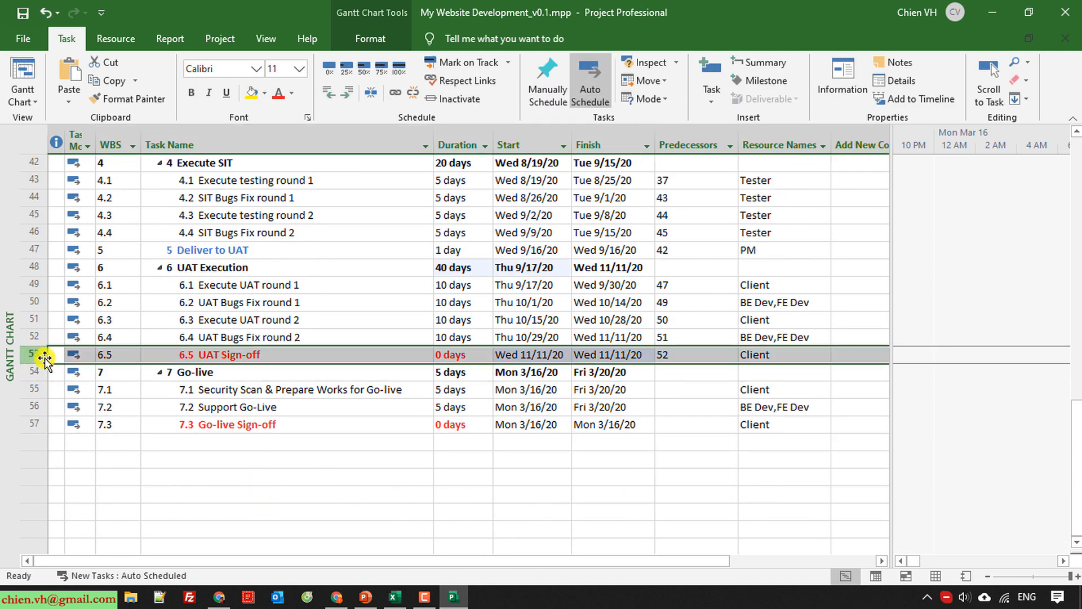
pyautogui.click(665, 391)
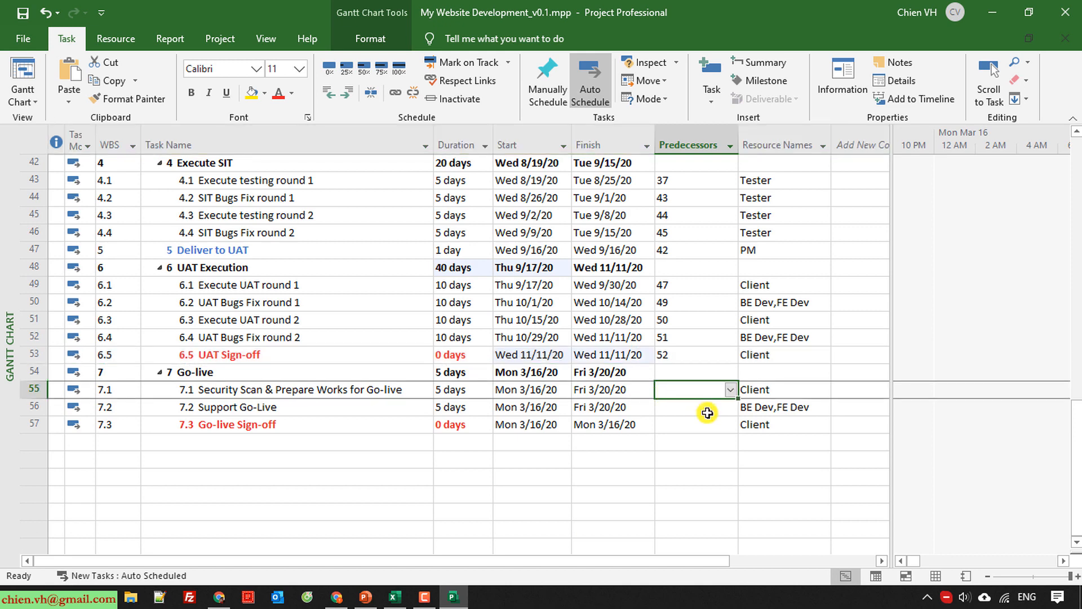
pyautogui.write('53')
pyautogui.press('Return')
pyautogui.moveTo(349, 390); pyautogui.dragTo(343, 421)
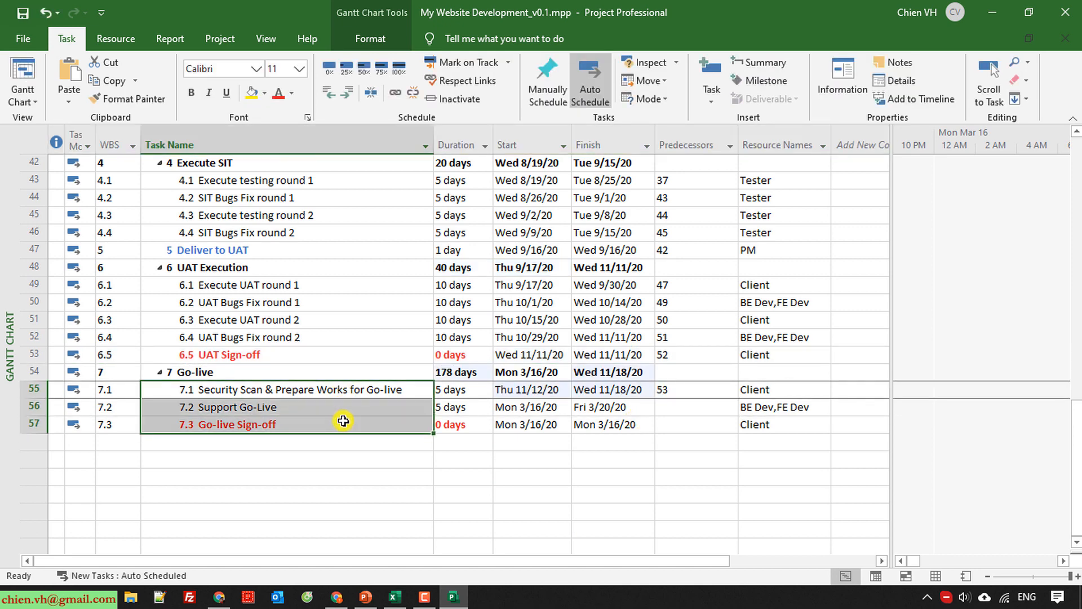
pyautogui.click(395, 91)
pyautogui.click(491, 523)
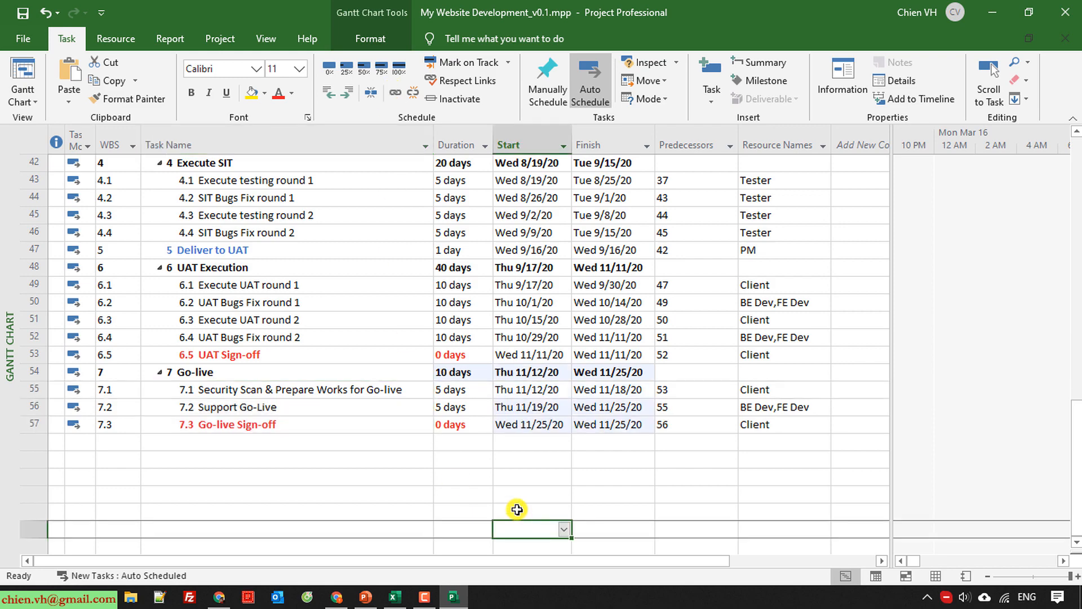
# Check the whole task list for remaining overallocation indicators and save the project file.
pyautogui.scroll(3, 509, 489)
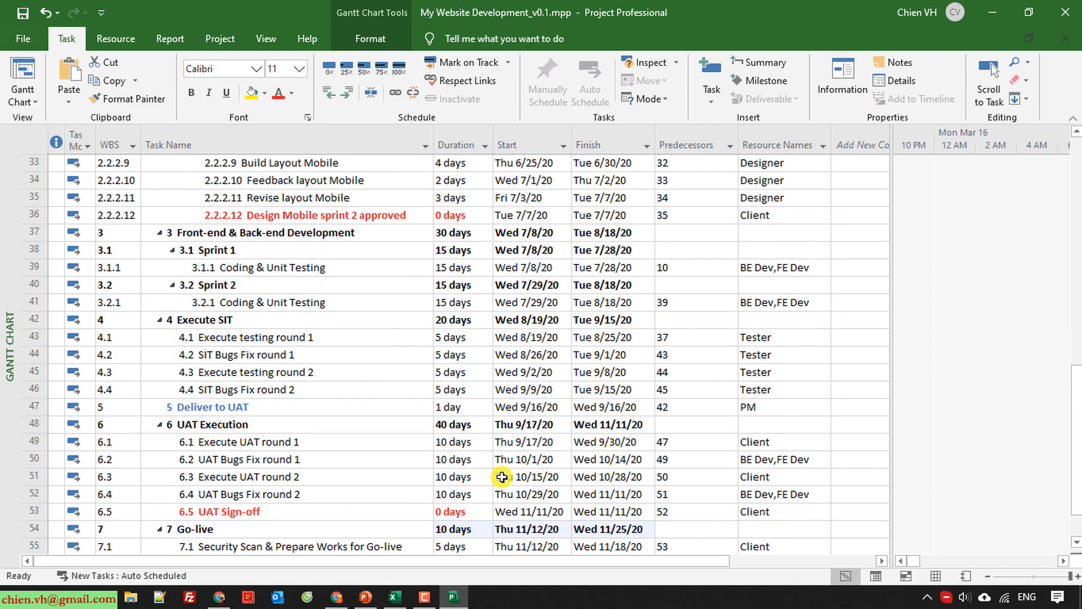
pyautogui.scroll(-4, 502, 477)
pyautogui.scroll(15, 504, 479)
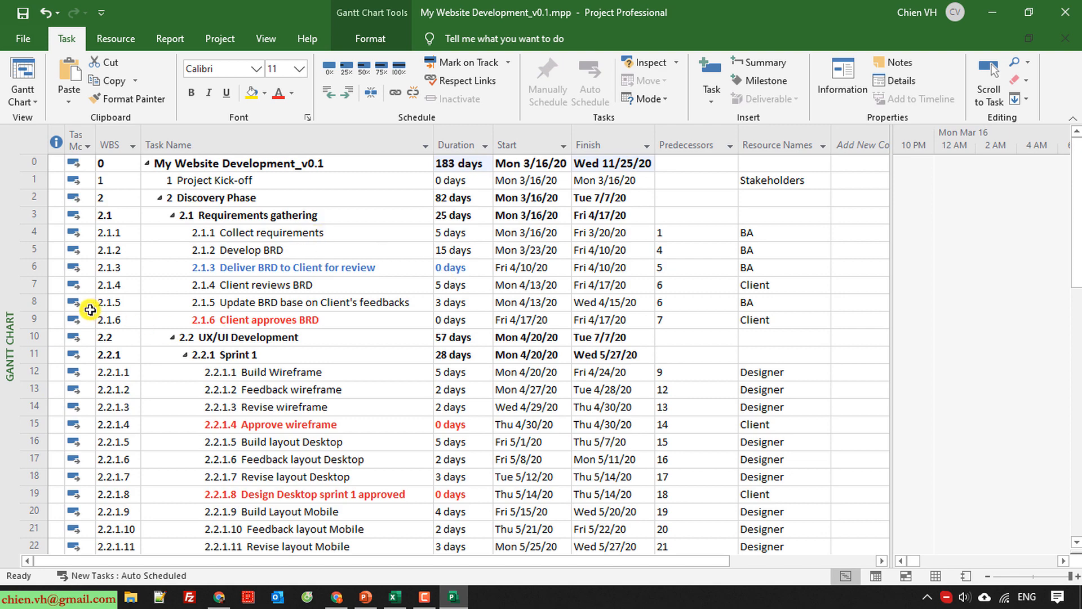
pyautogui.scroll(-14, 91, 309)
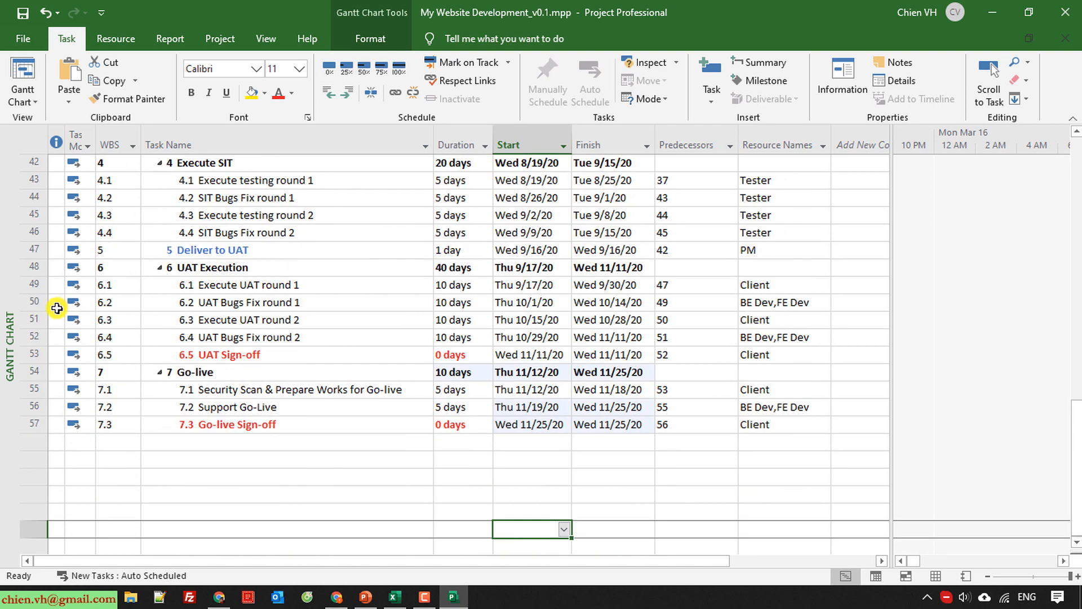
pyautogui.scroll(-3, 57, 307)
pyautogui.scroll(17, 57, 305)
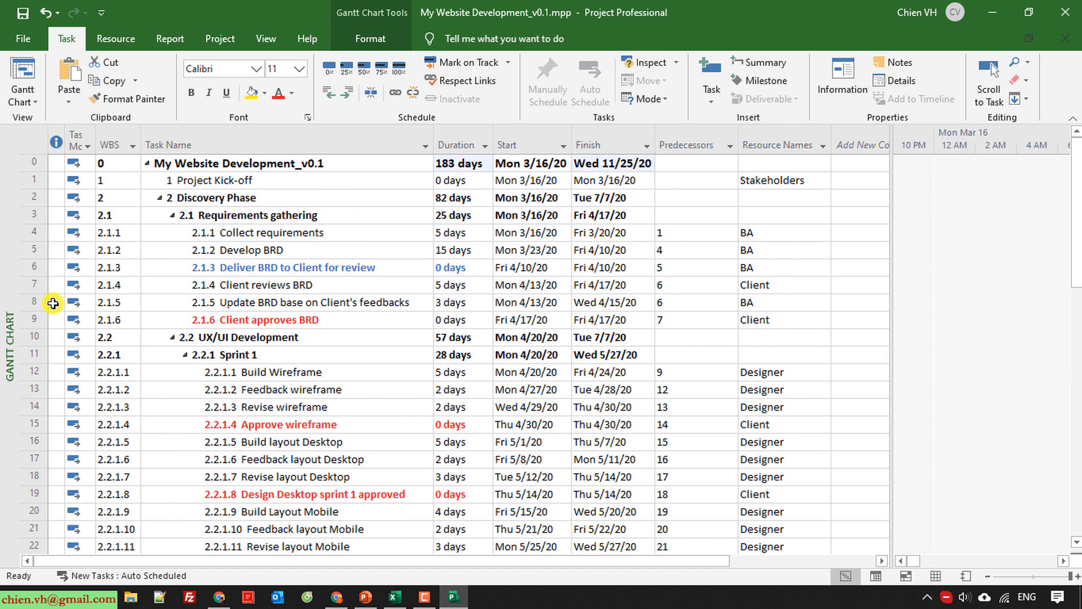
pyautogui.click(23, 13)
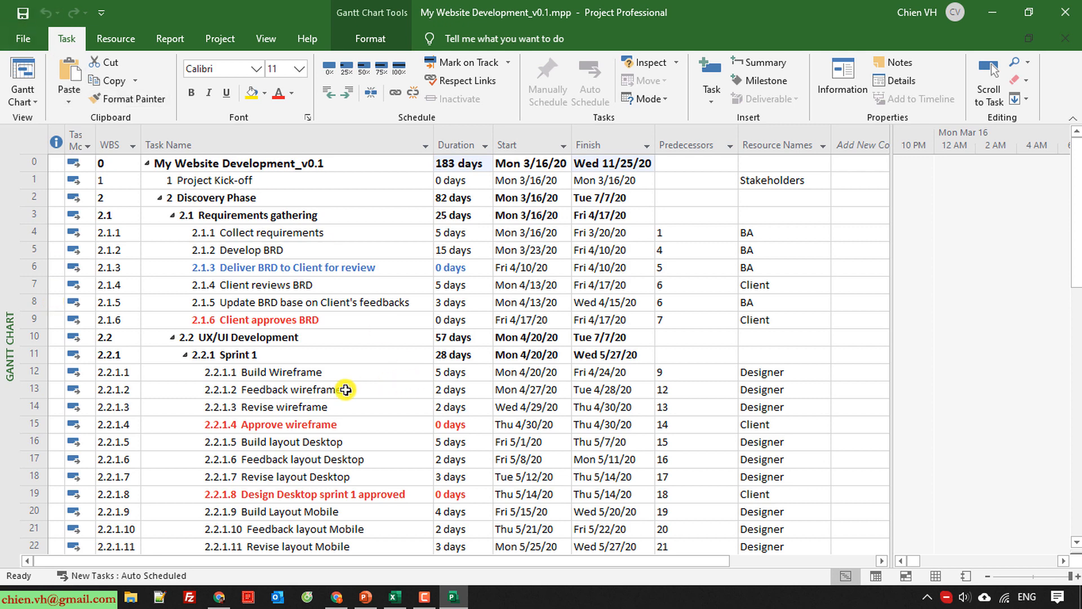
# Review the linked schedule, examining the durations of the testing and bug-fix rounds under Execute SIT.
pyautogui.scroll(-7, 345, 390)
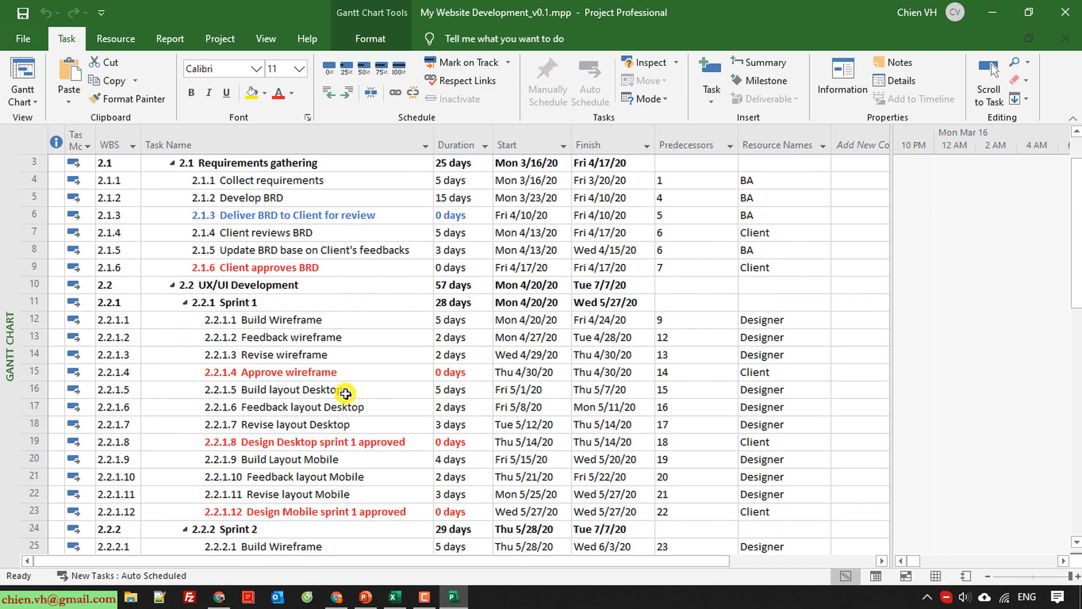
pyautogui.scroll(-6, 344, 397)
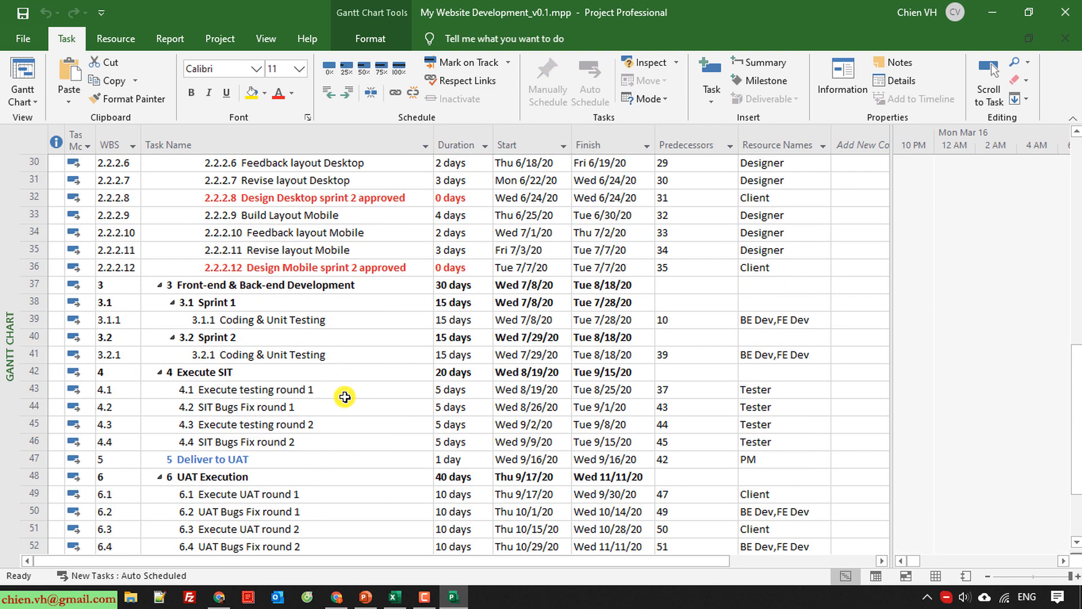
pyautogui.scroll(1, 344, 396)
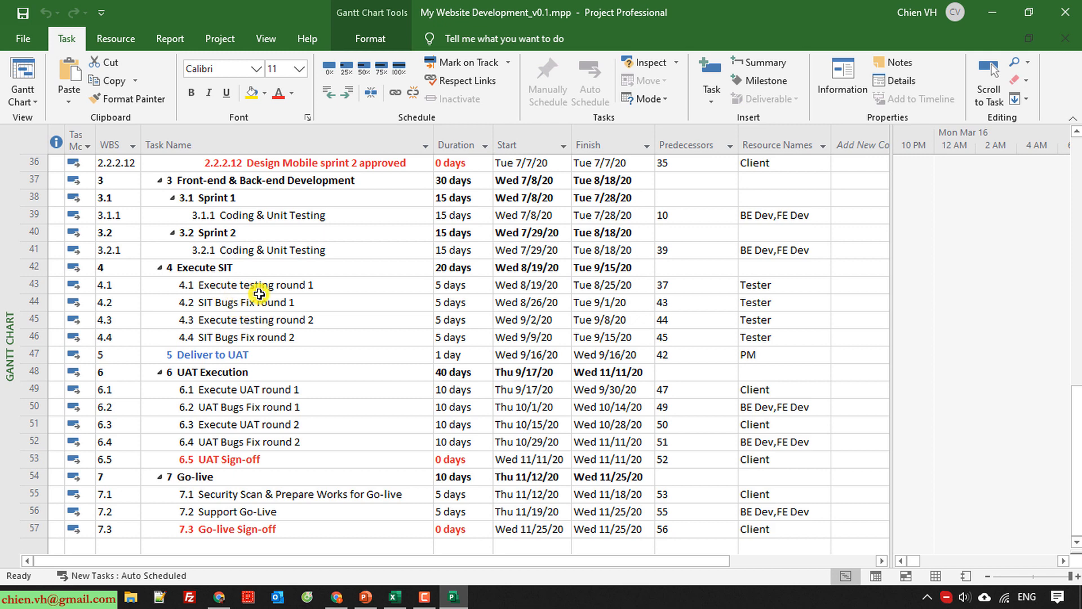
pyautogui.click(456, 286)
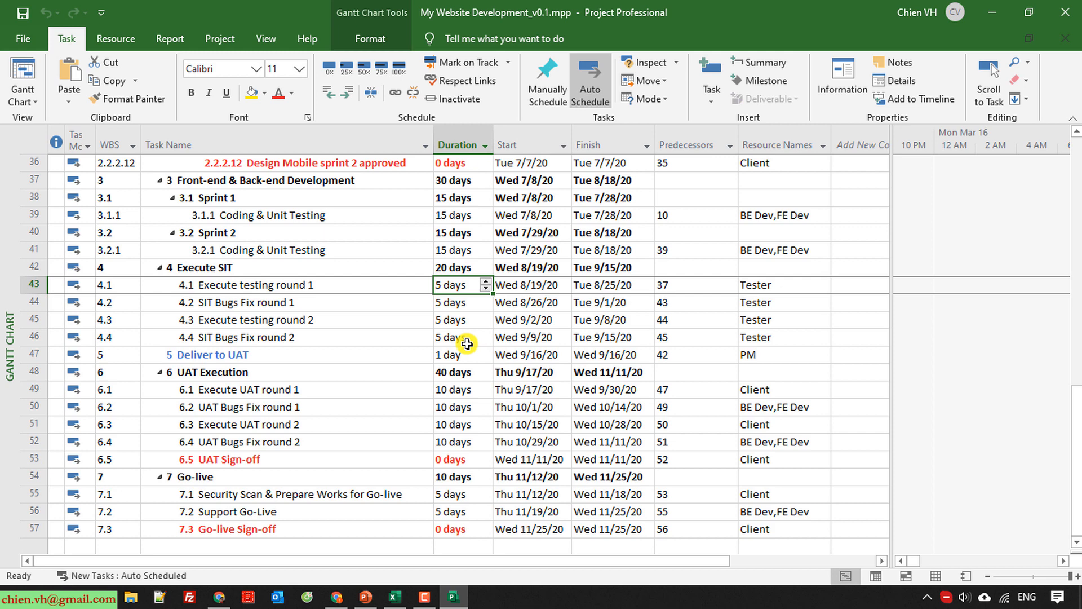
pyautogui.click(398, 338)
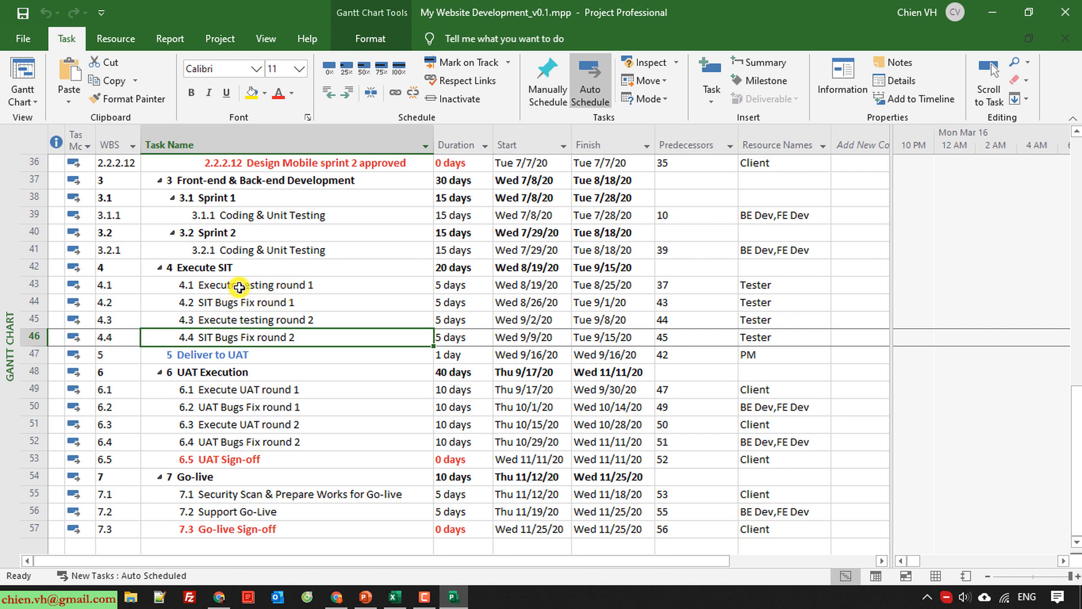
pyautogui.click(459, 285)
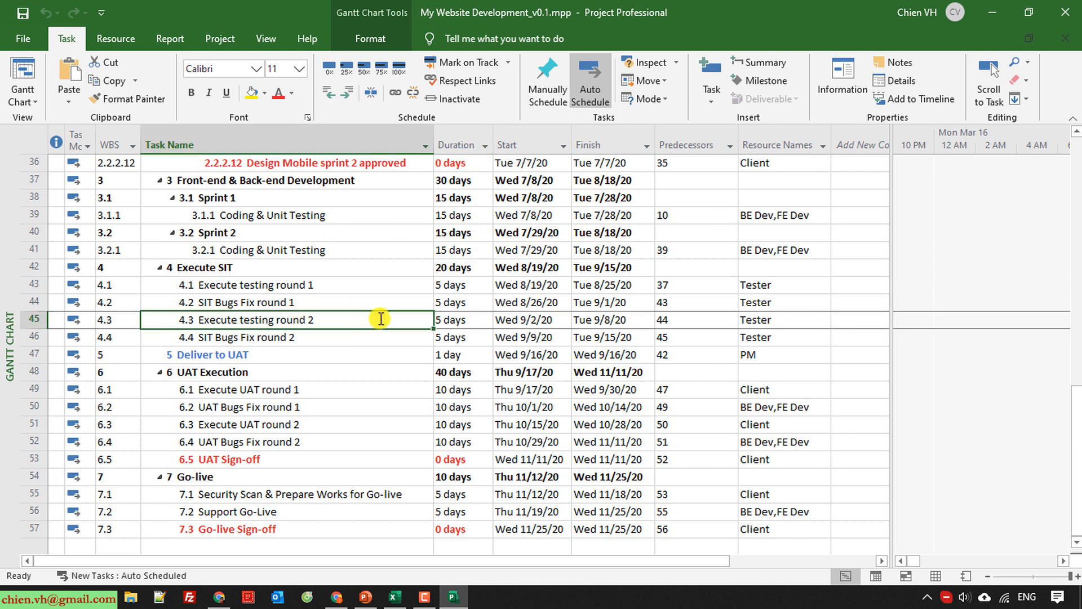
pyautogui.moveTo(443, 285); pyautogui.dragTo(456, 303)
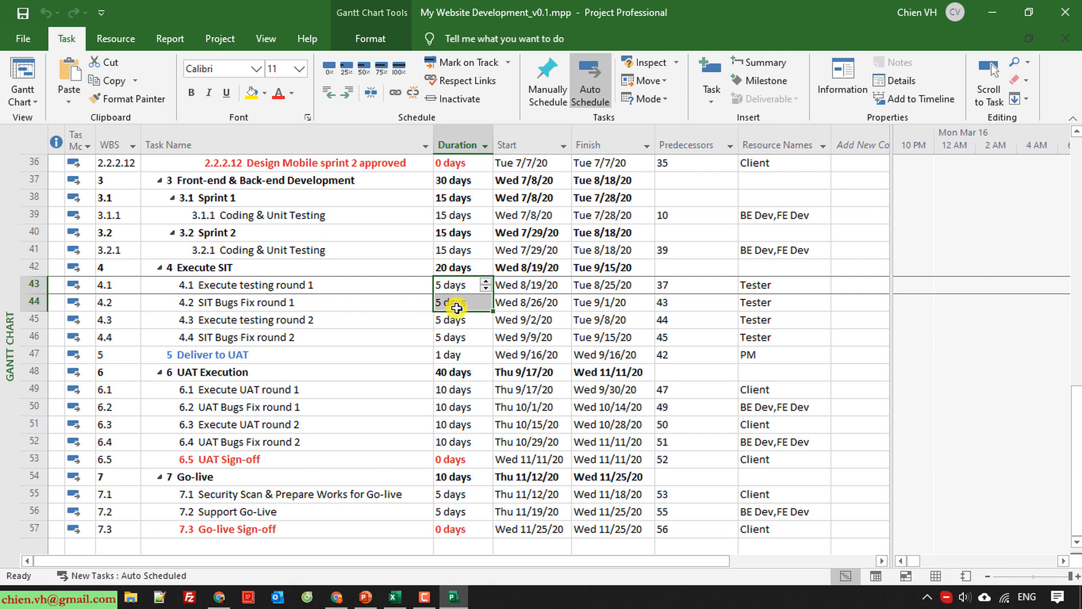
pyautogui.click(336, 286)
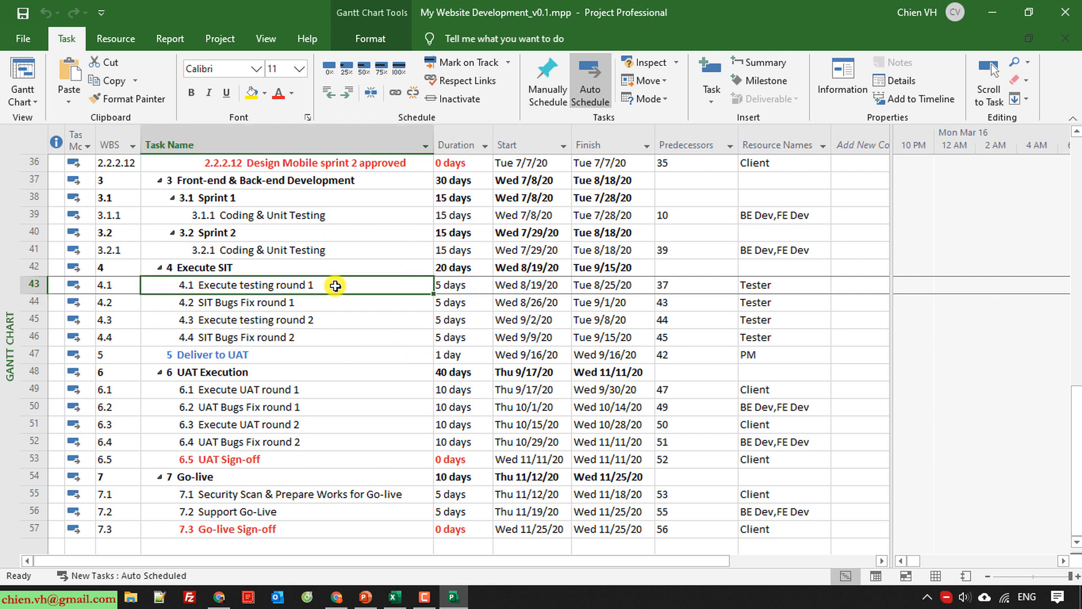
pyautogui.moveTo(335, 285); pyautogui.dragTo(468, 302)
pyautogui.click(431, 336)
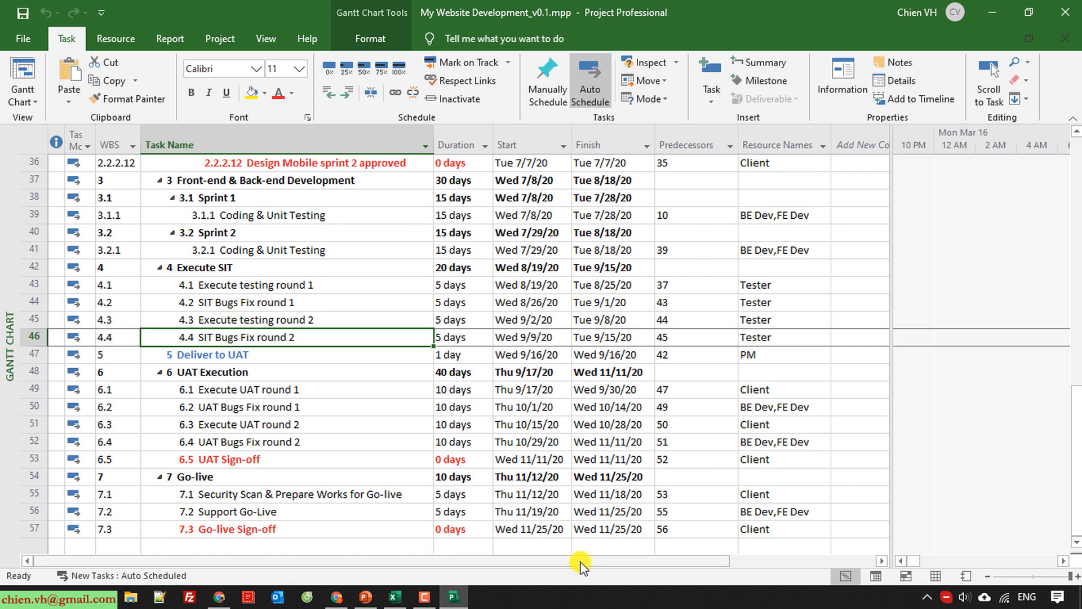
# Widen the Gantt chart area beside the task table and zoom its timescale out from hours to months and weeks.
pyautogui.moveTo(917, 561); pyautogui.dragTo(984, 570)
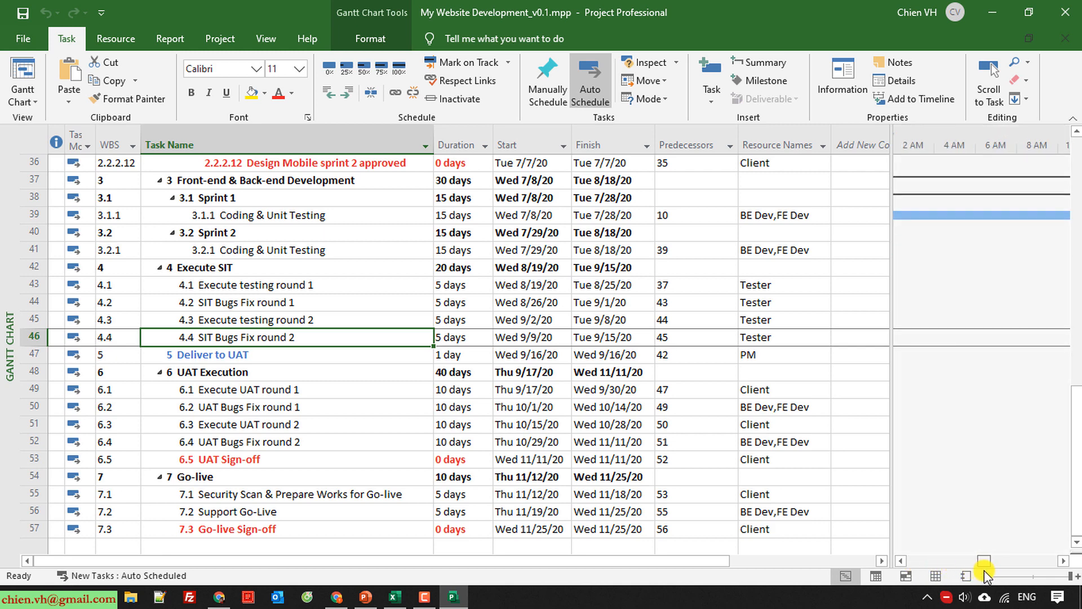
pyautogui.moveTo(890, 280); pyautogui.dragTo(720, 333)
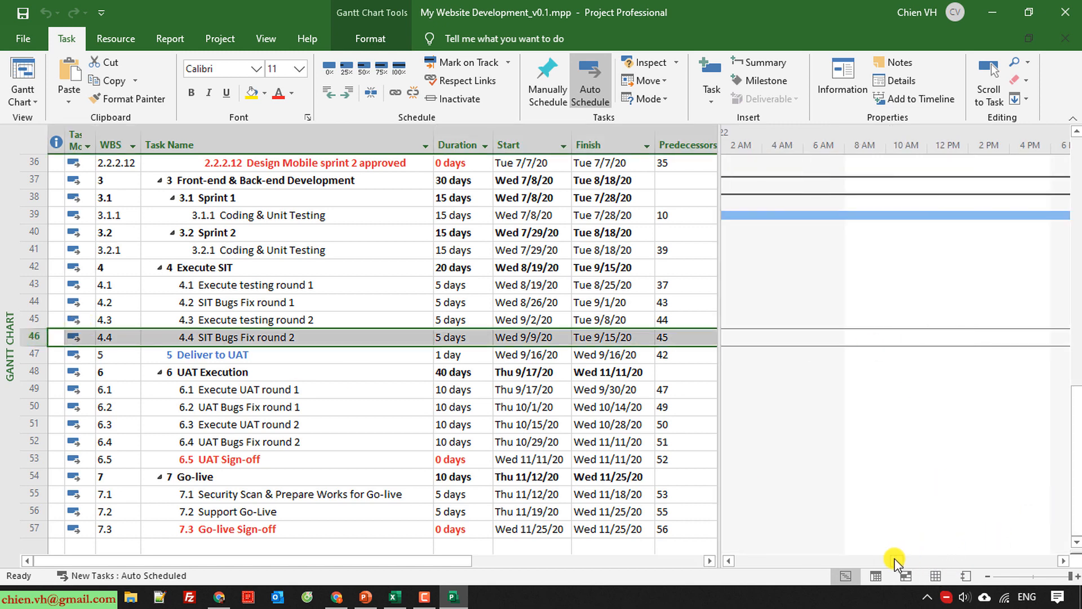
pyautogui.moveTo(895, 559); pyautogui.dragTo(973, 567)
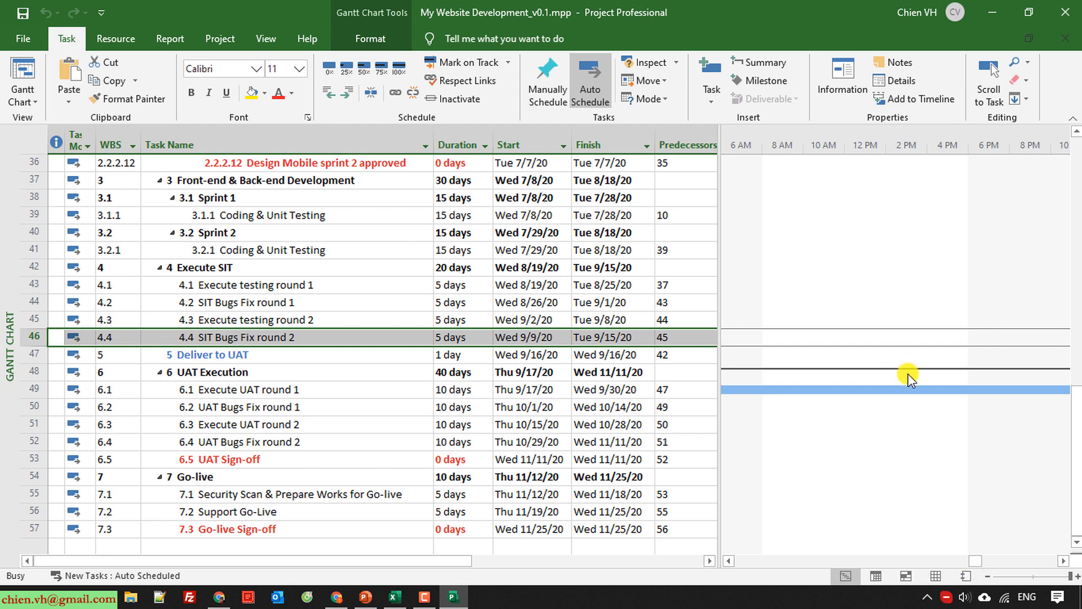
pyautogui.scroll(-6, 908, 374)
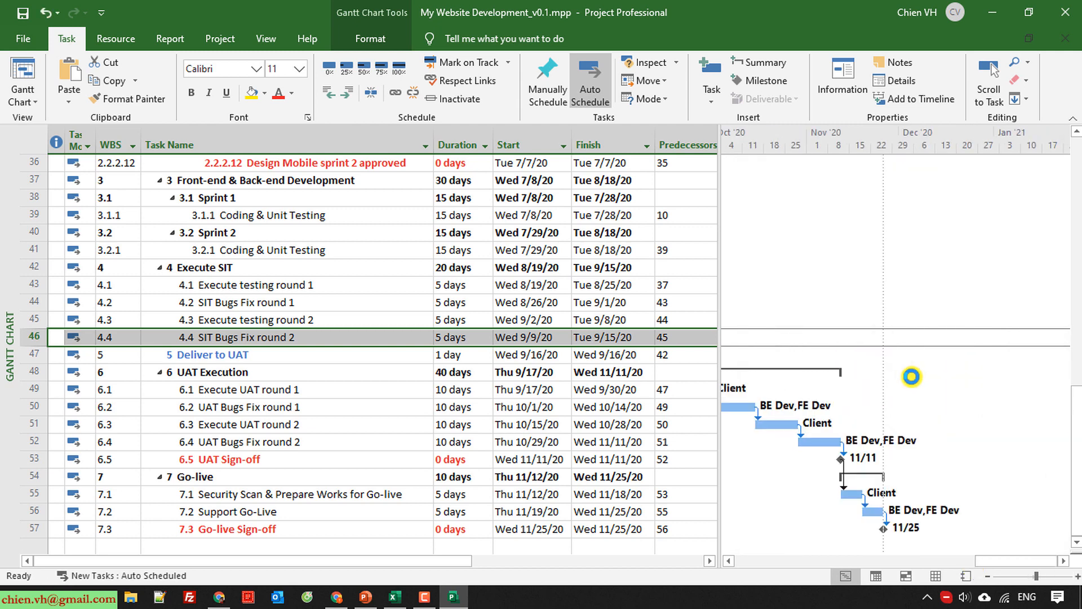
# Examine the Gantt bars and links of the Execute SIT subtasks, comparing Execute testing round 1 with SIT Bugs Fix round 1.
pyautogui.scroll(-3, 909, 375)
pyautogui.scroll(2, 908, 375)
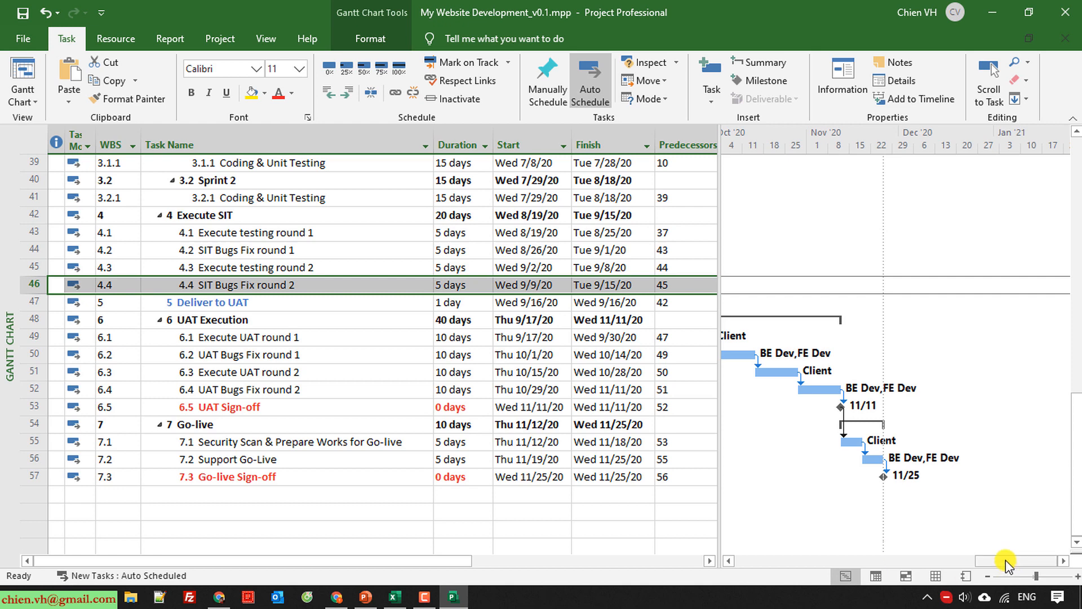
pyautogui.moveTo(1007, 563); pyautogui.dragTo(948, 565)
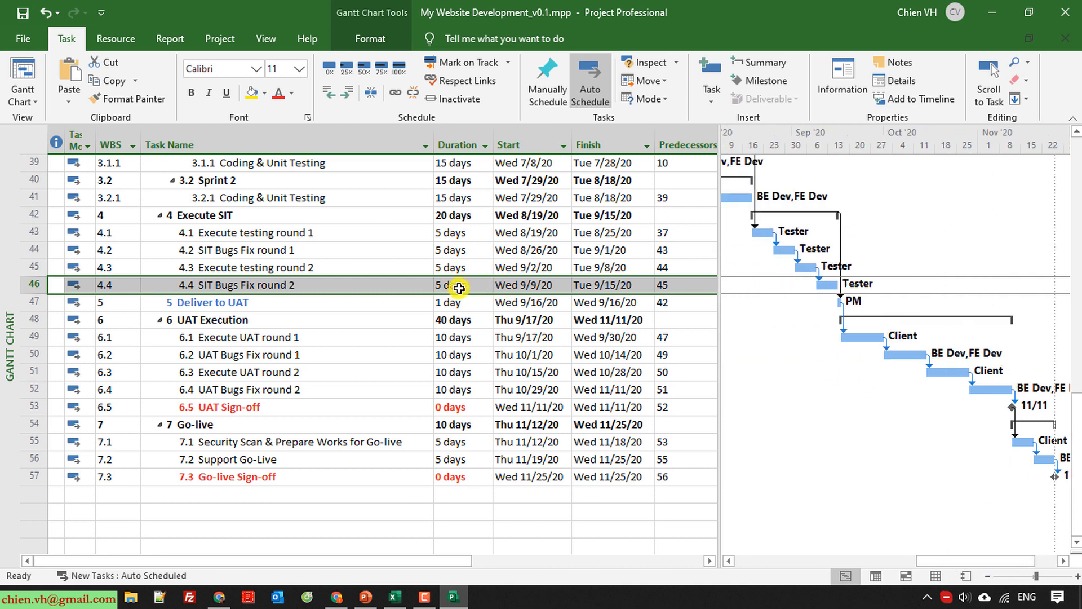
pyautogui.click(35, 232)
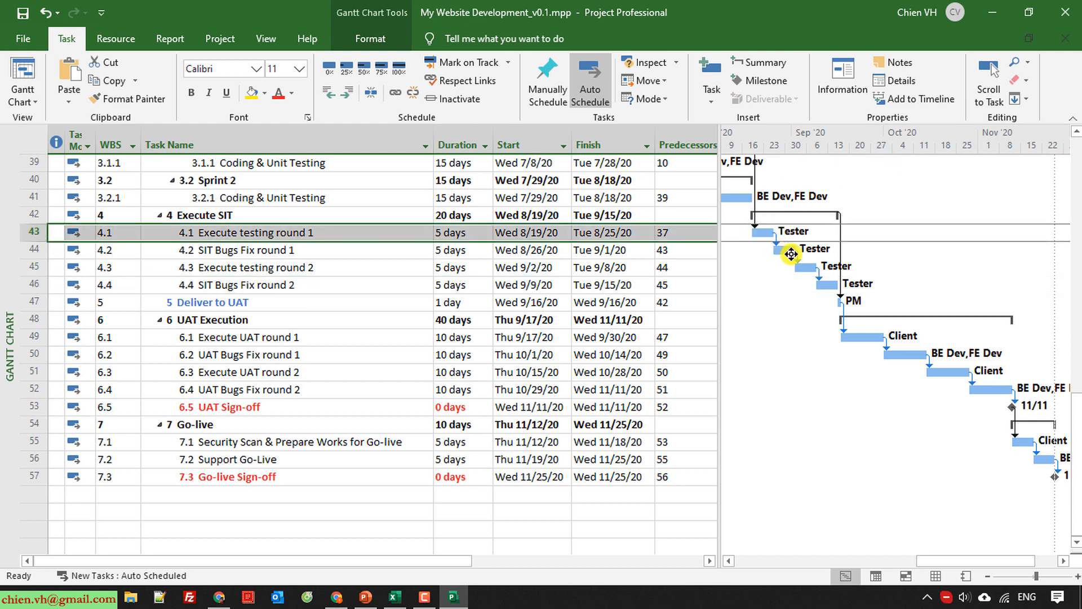
pyautogui.click(31, 250)
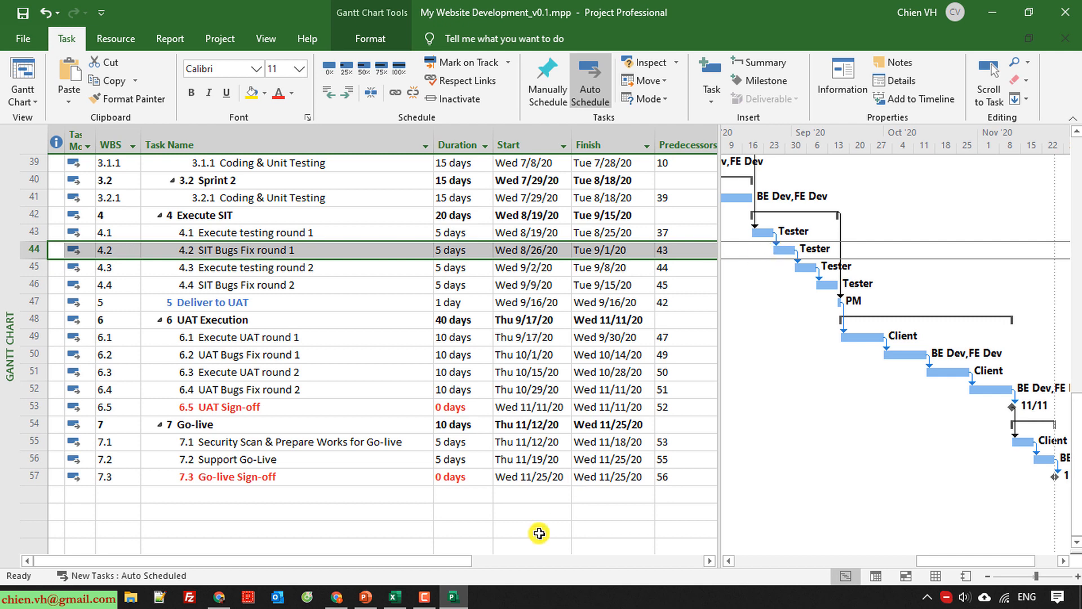
pyautogui.moveTo(460, 564); pyautogui.dragTo(511, 565)
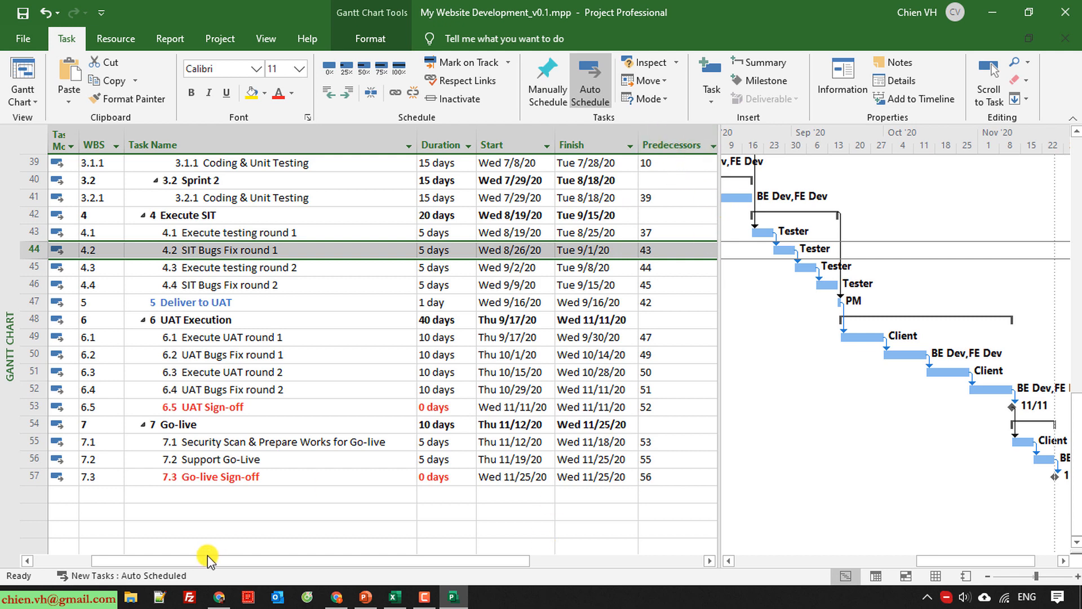
# Below the Go-live tasks, leave one blank row and add entries named "Finish to start - FS" and "Finish to Finish - FF".
pyautogui.click(178, 513)
pyautogui.scroll(-2, 226, 532)
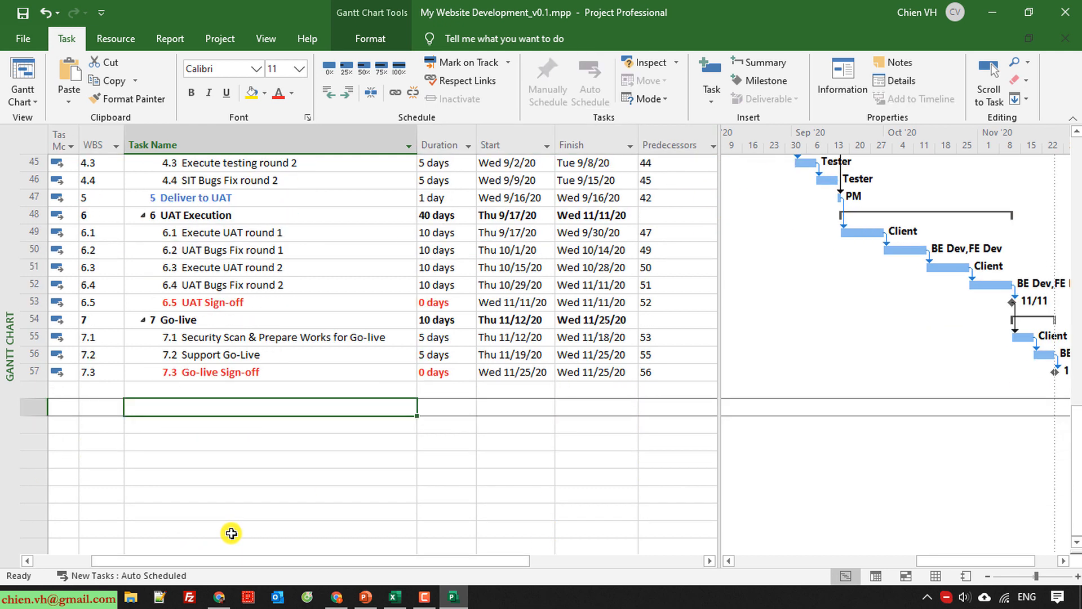
pyautogui.write('Finish to start')
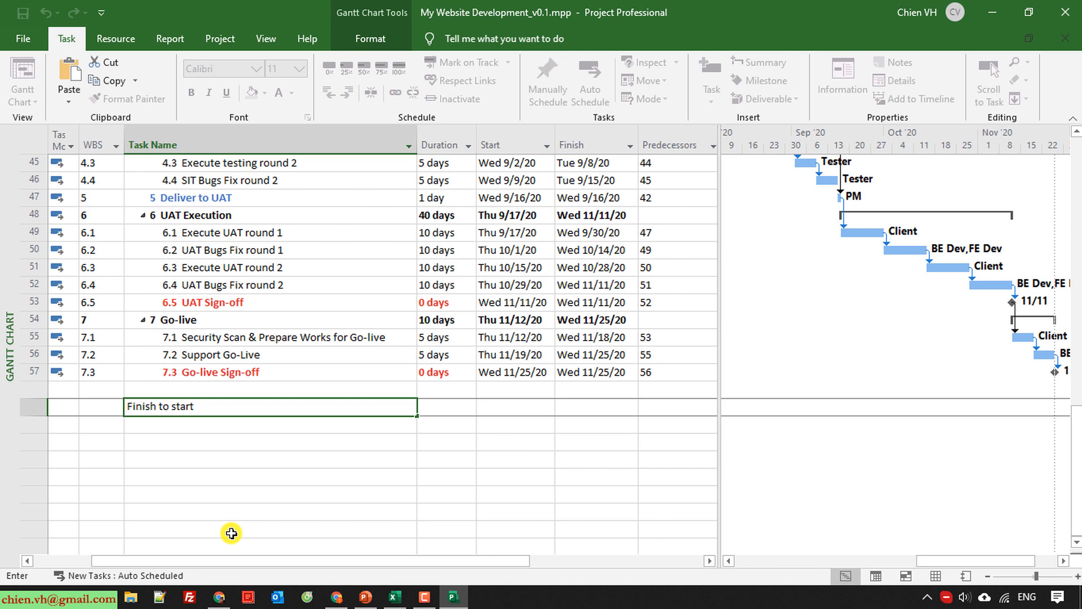
pyautogui.write('- FS')
pyautogui.press('Return')
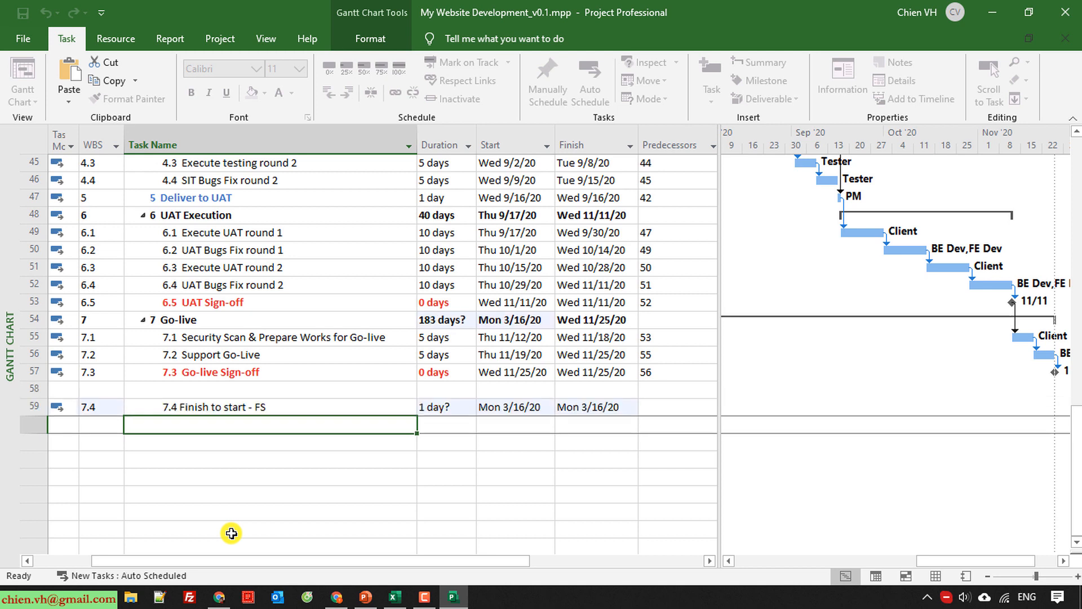
pyautogui.write('Finish to ')
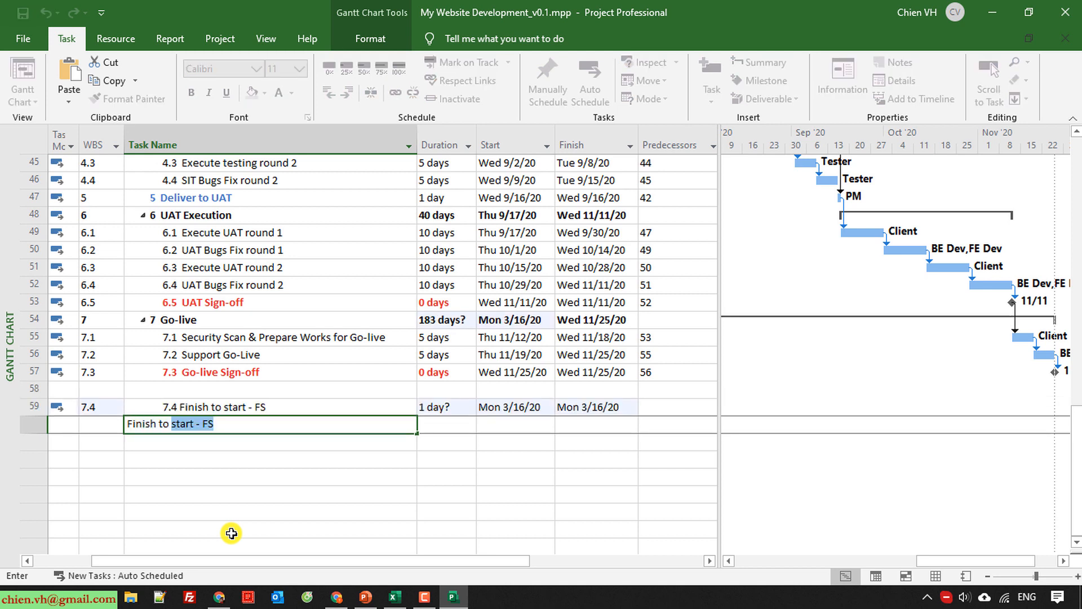
pyautogui.write('Finish - FF')
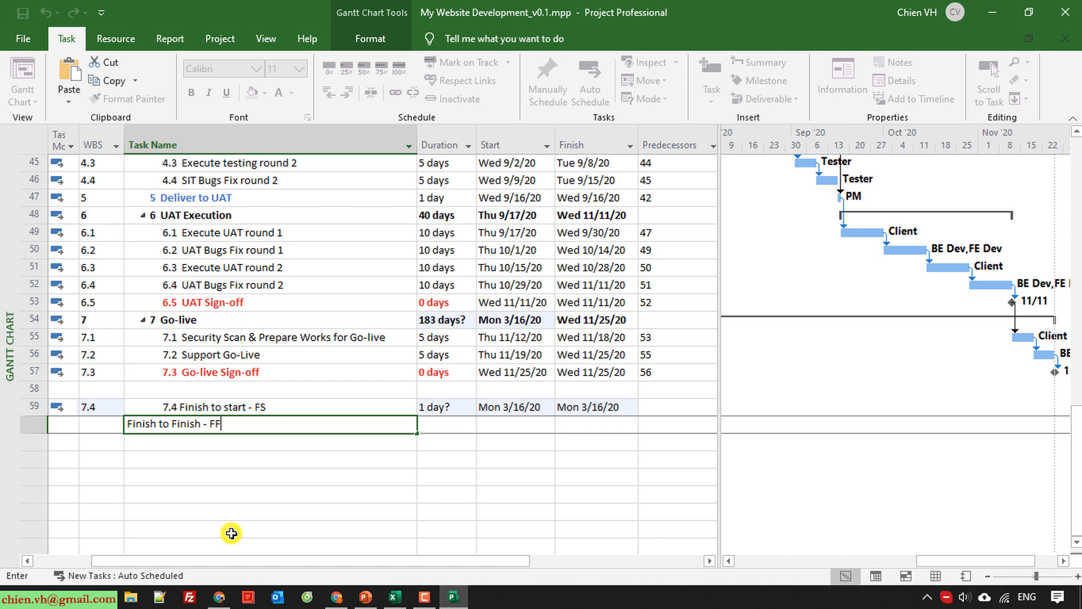
pyautogui.press('Return')
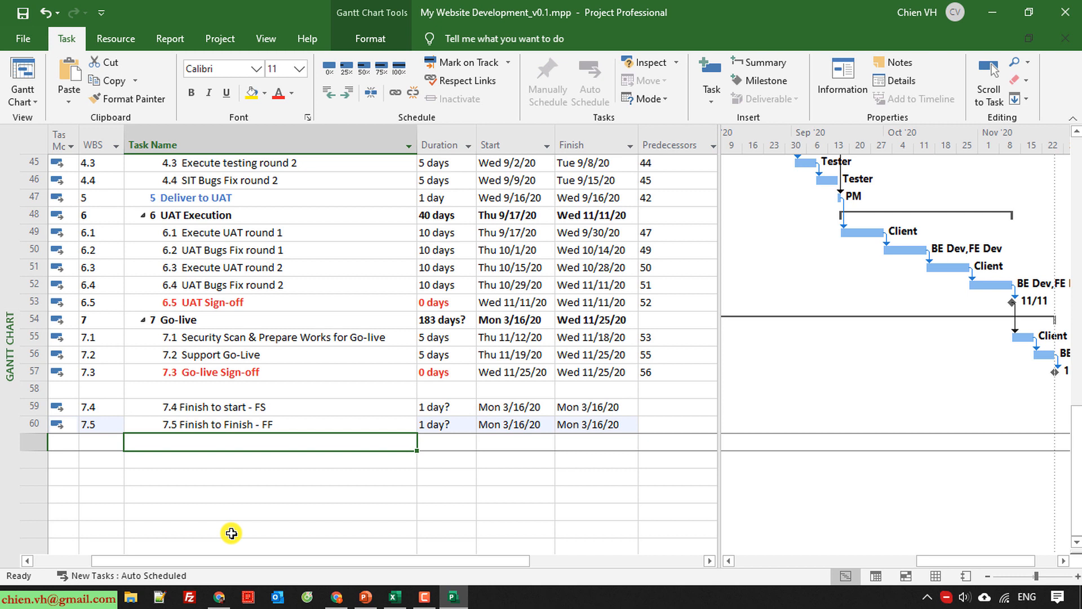
# Add two more entries beneath them named "Start to Finish - SF" and "Start to Start - SS".
pyautogui.write('Start to Finish - SF')
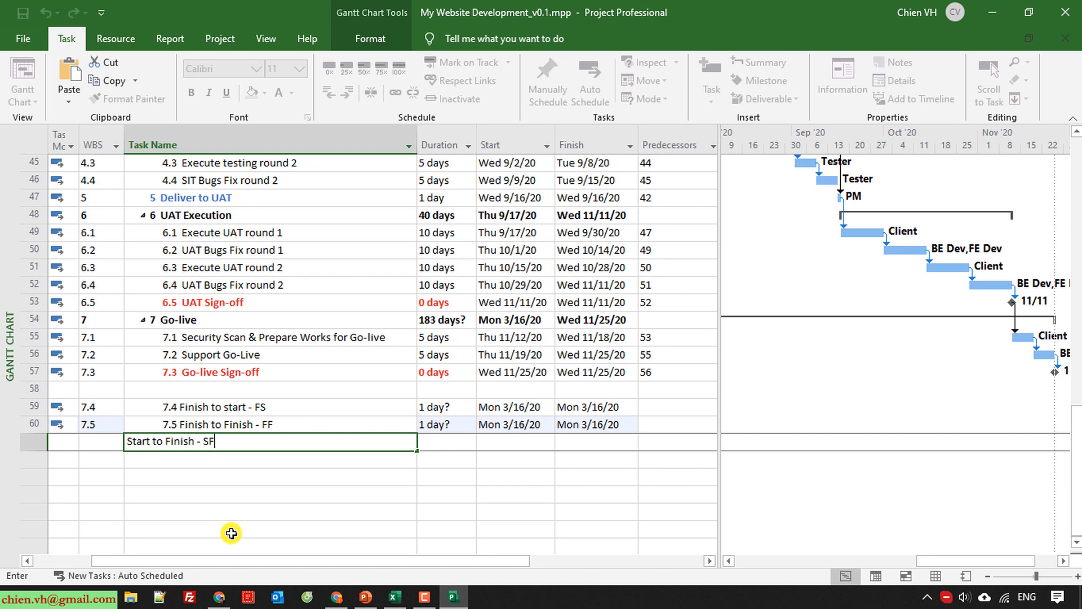
pyautogui.press('Return')
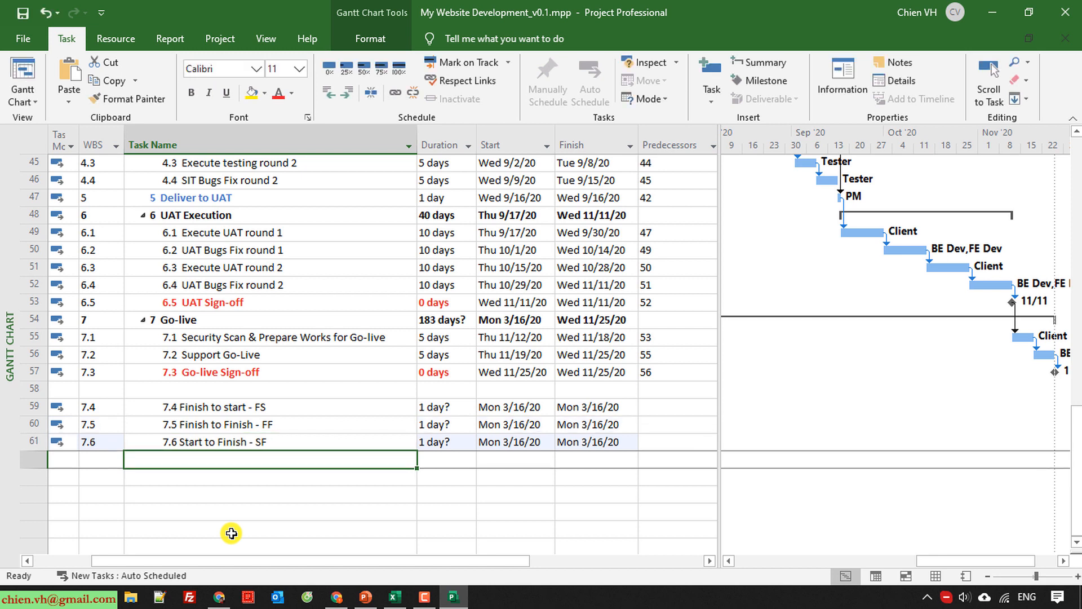
pyautogui.write('Start to ')
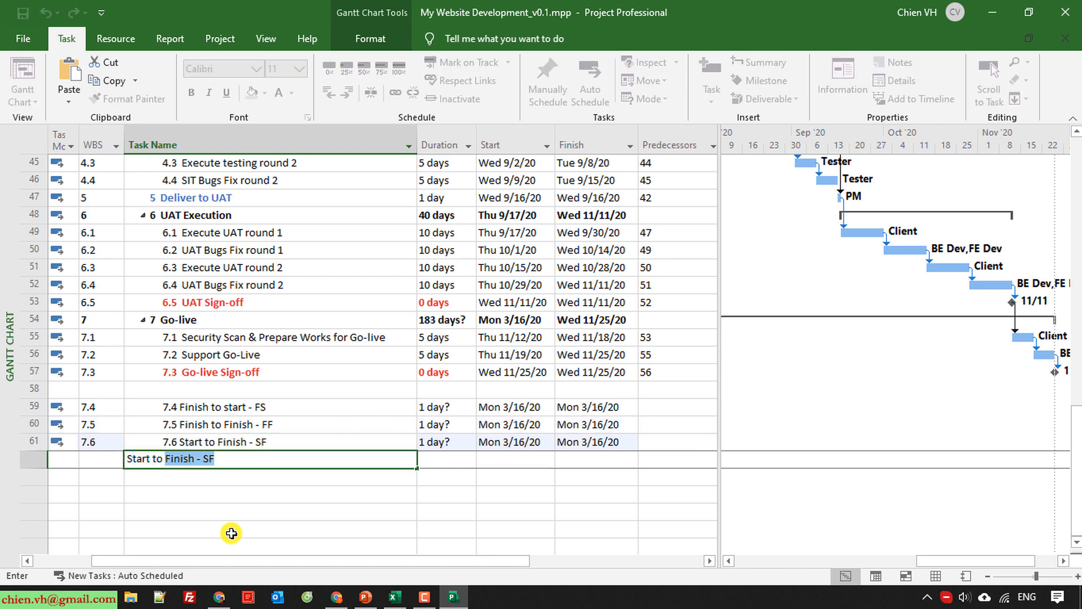
pyautogui.write('Start - SS')
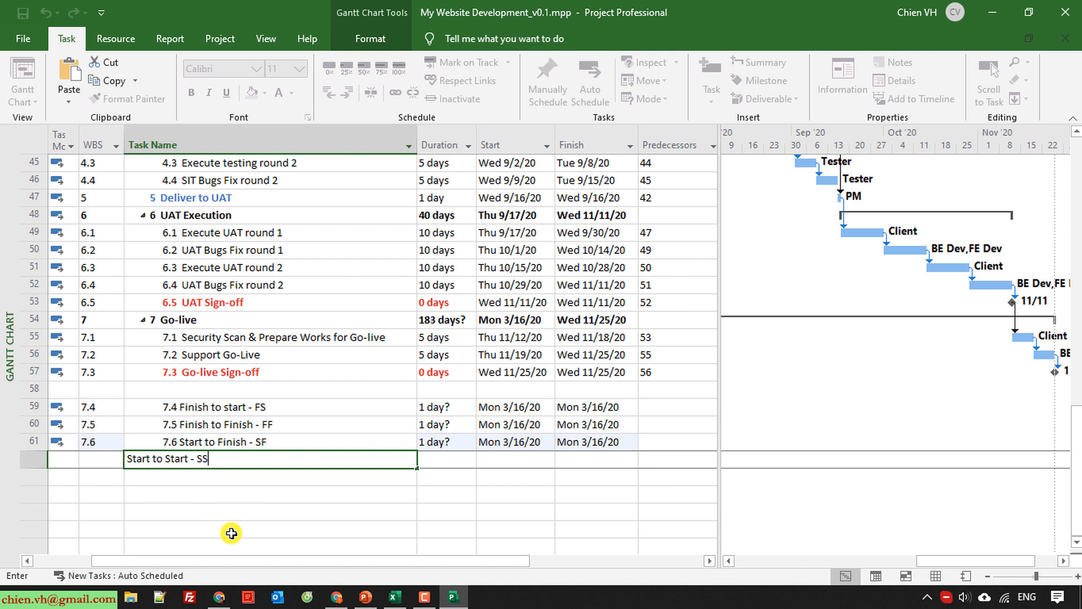
pyautogui.press('Return')
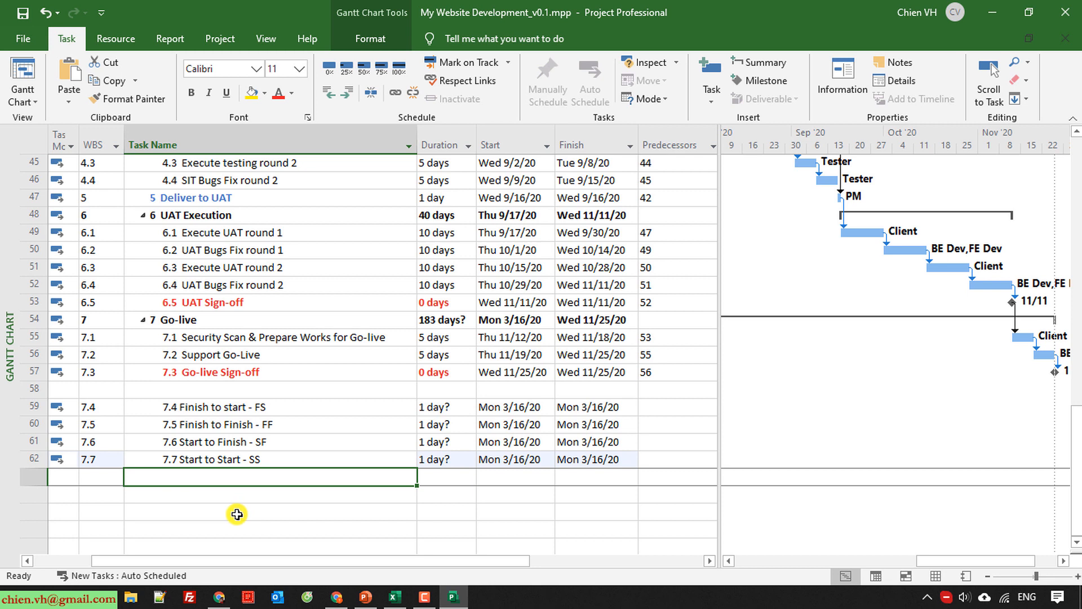
# Review the four dependency-type entries, comparing the two Finish-based types with the two Start-based types.
pyautogui.click(286, 407)
pyautogui.click(332, 448)
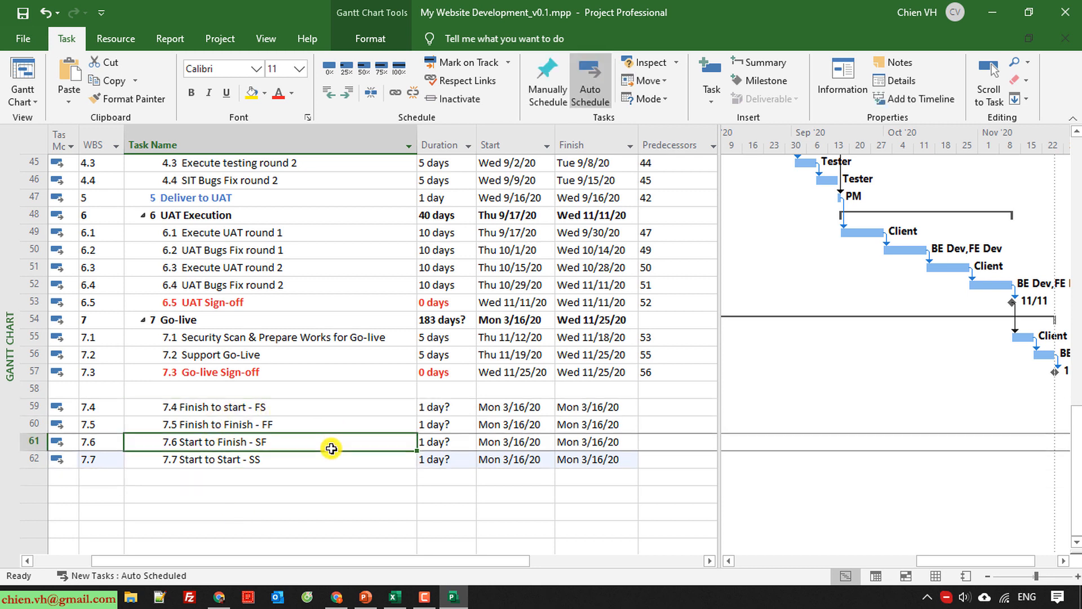
pyautogui.click(292, 406)
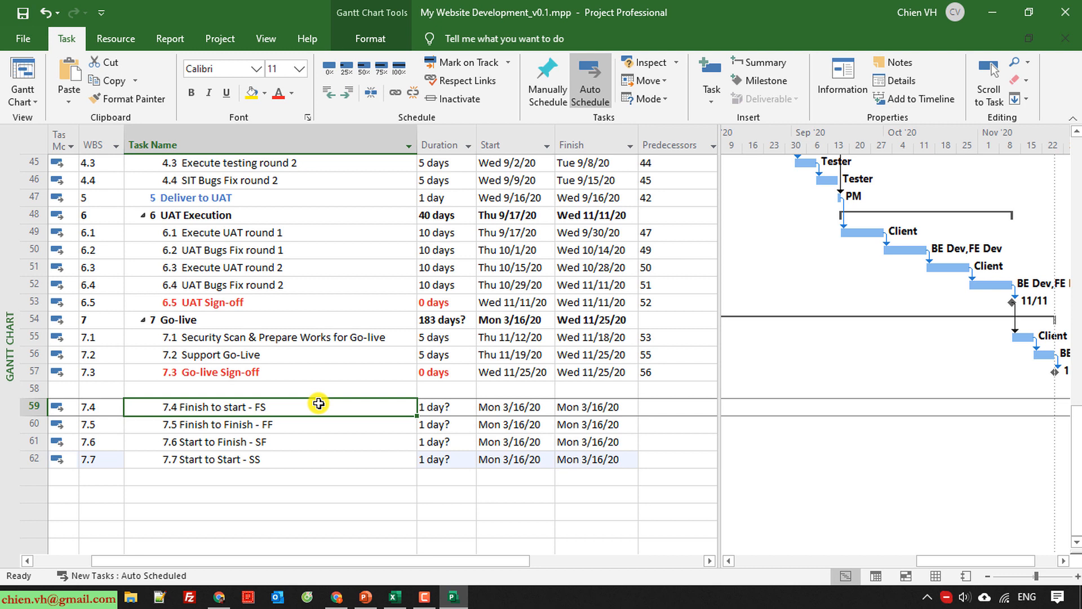
pyautogui.click(334, 508)
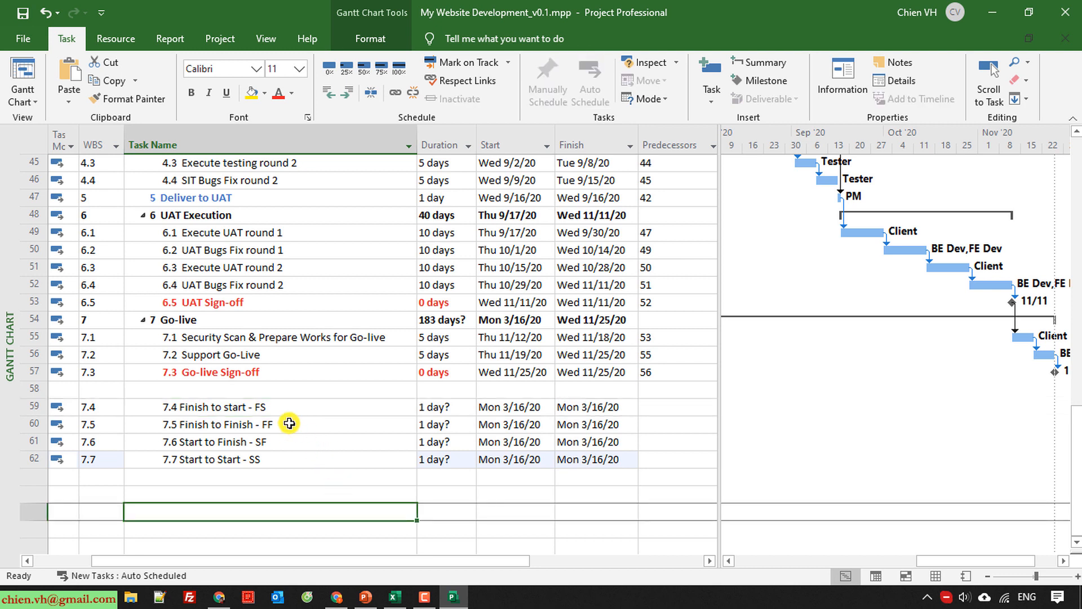
pyautogui.moveTo(289, 423); pyautogui.dragTo(264, 410)
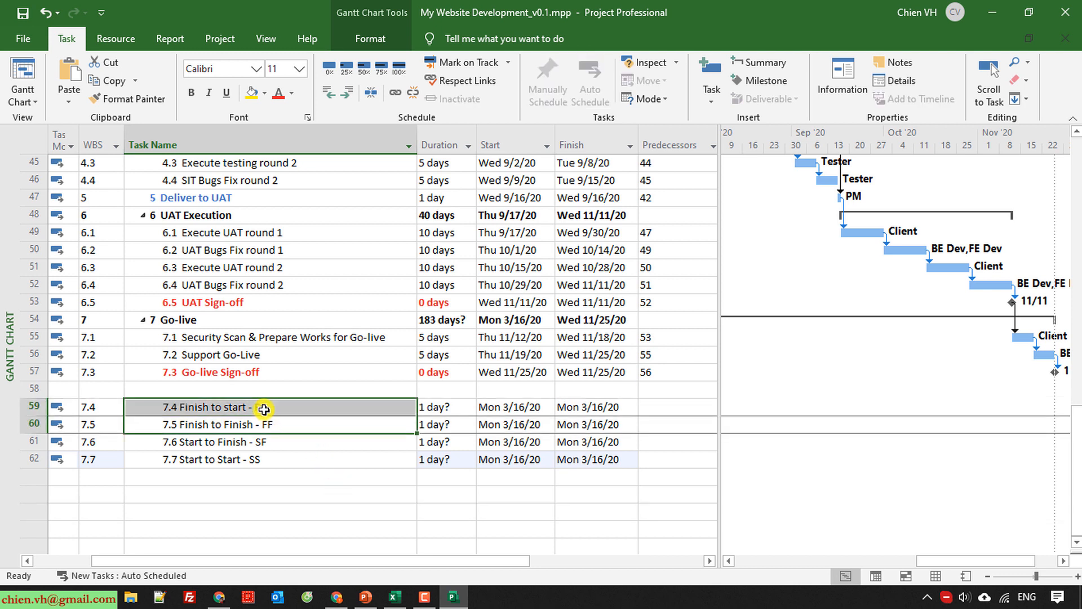
pyautogui.click(278, 525)
pyautogui.moveTo(270, 441); pyautogui.dragTo(272, 461)
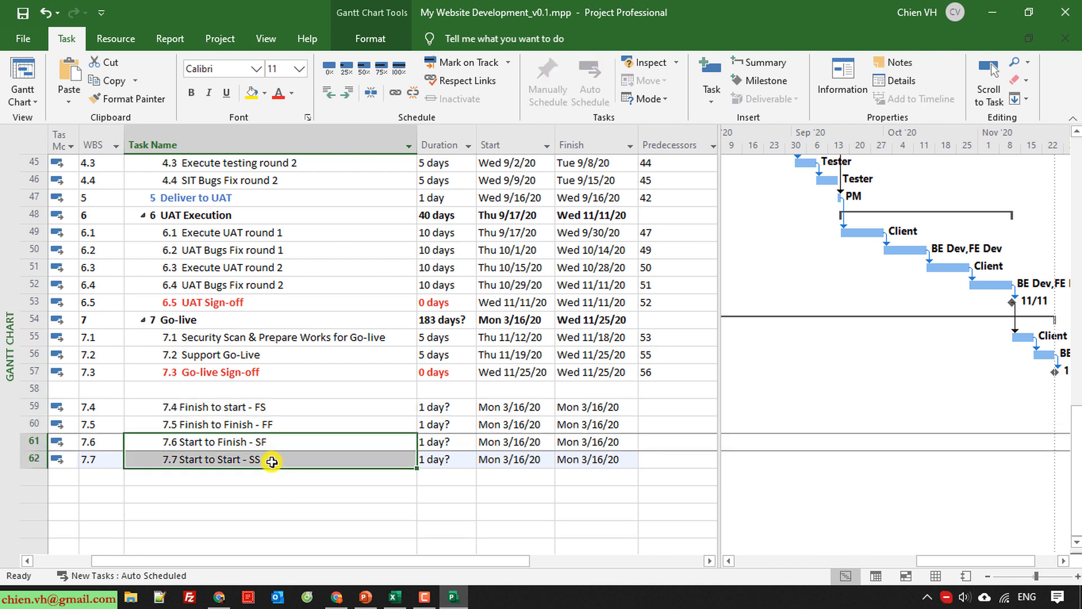
pyautogui.click(278, 499)
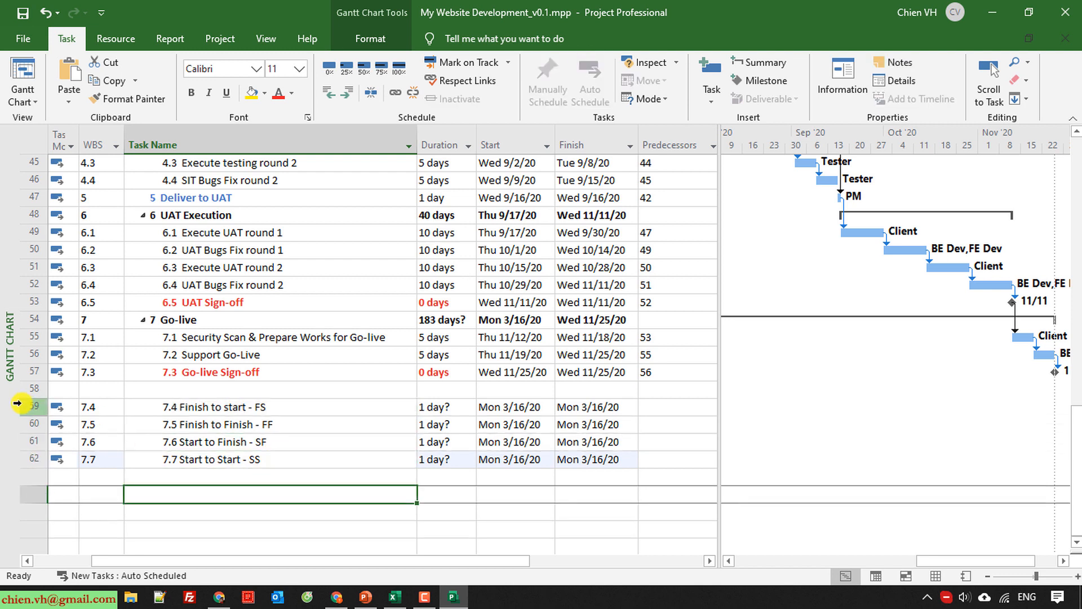
# Delete the four dependency-type entries from the end of the task list.
pyautogui.moveTo(23, 401); pyautogui.dragTo(71, 473)
pyautogui.rightClick(35, 425)
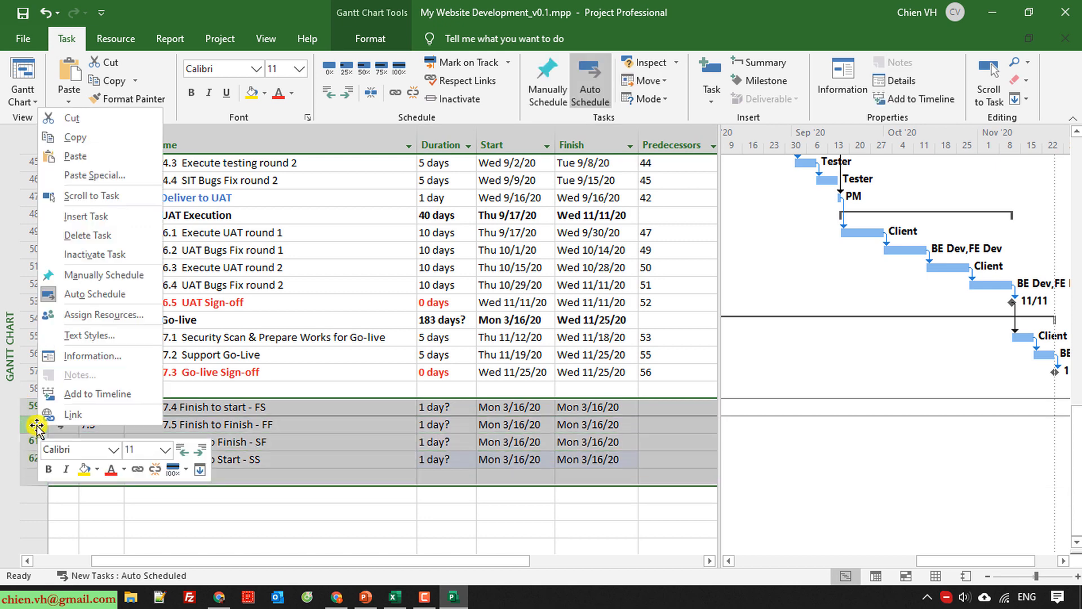
pyautogui.click(89, 234)
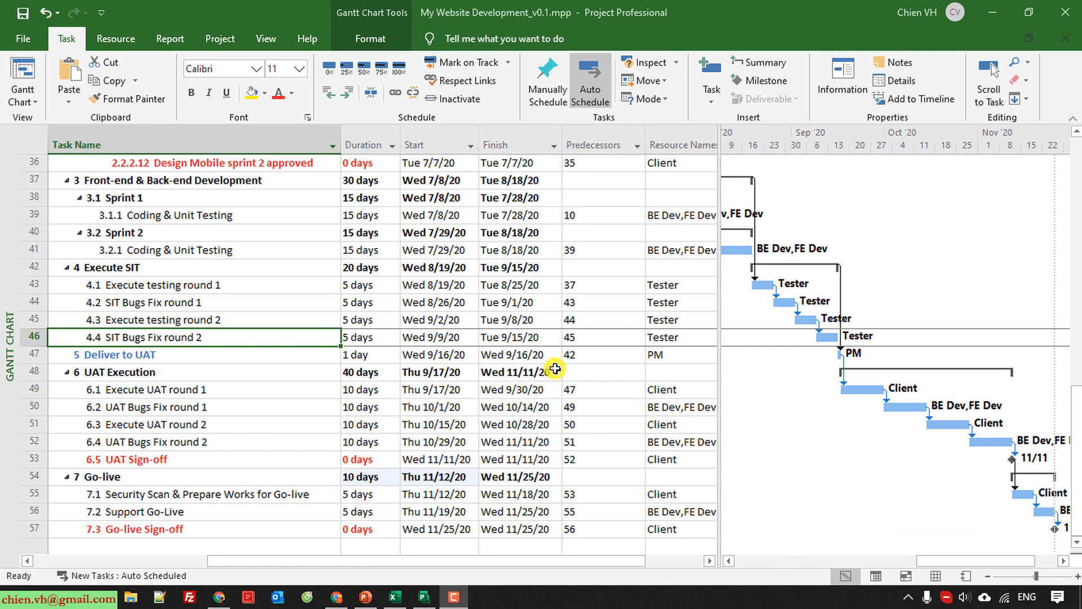
# Change the predecessor of SIT Bugs Fix round 1 to 43FF, a finish-to-finish link with Execute testing round 1.
pyautogui.click(129, 306)
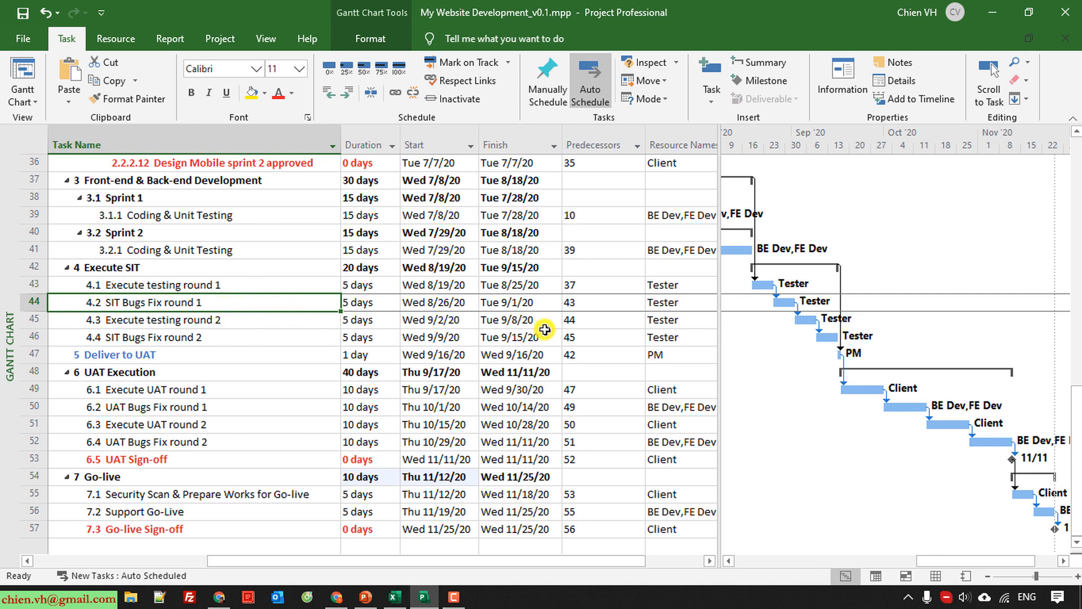
pyautogui.click(228, 286)
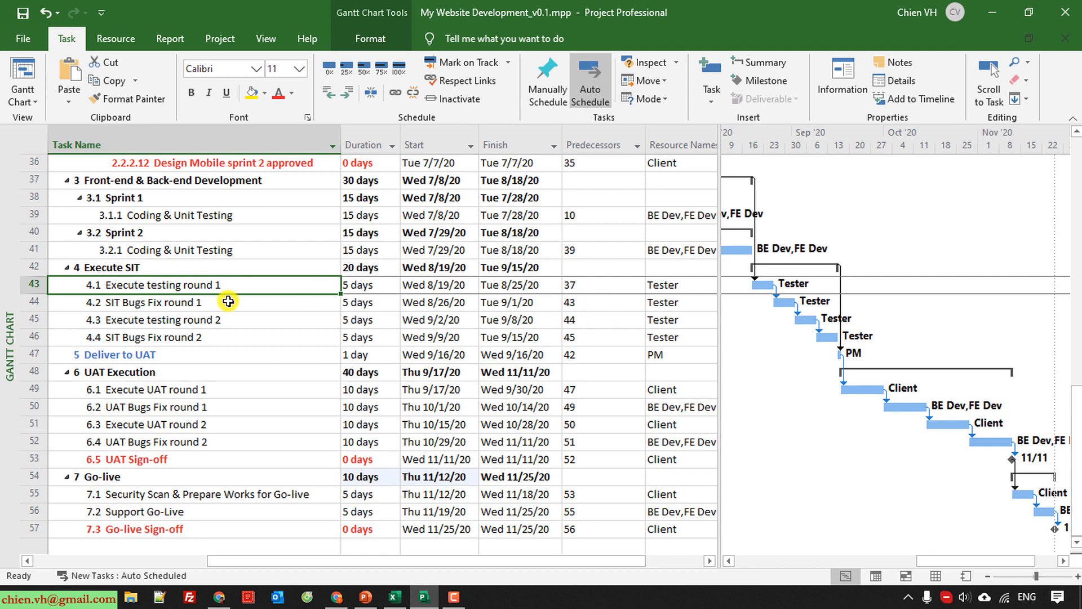
pyautogui.click(620, 306)
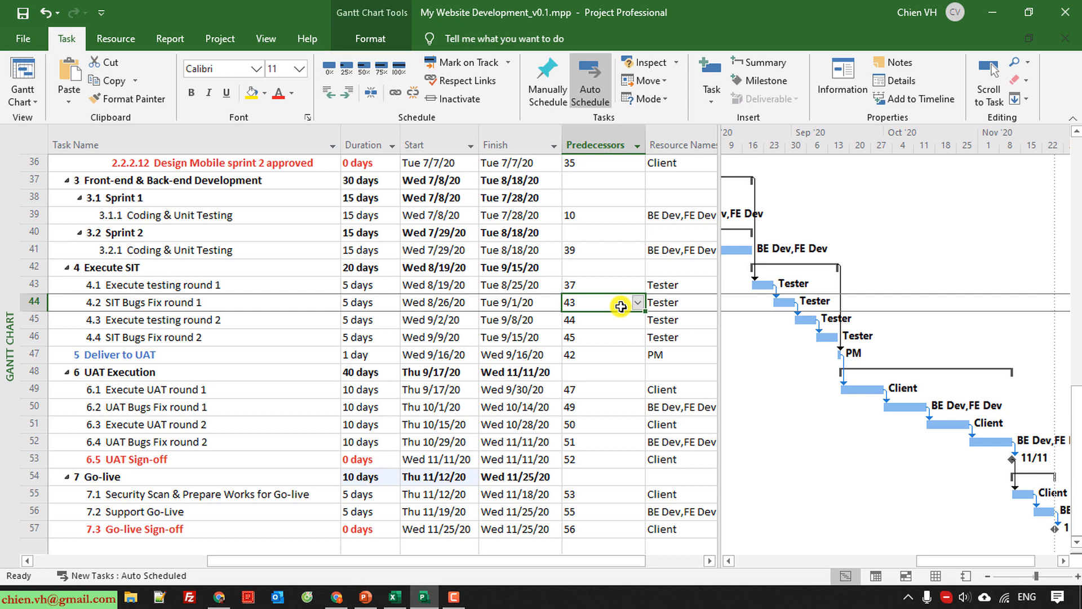
pyautogui.click(621, 307)
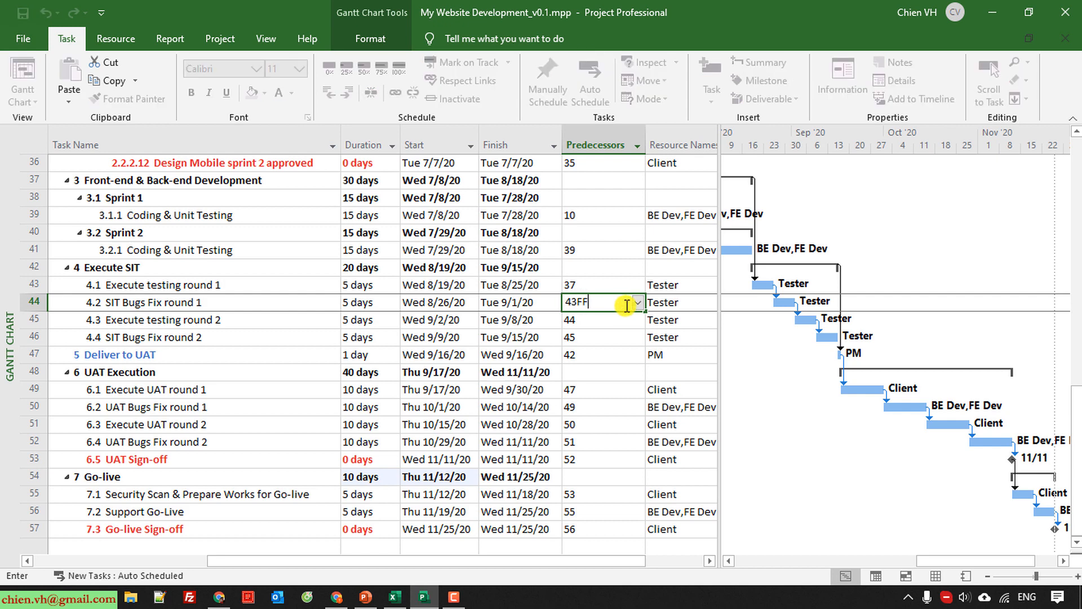
pyautogui.press('Return')
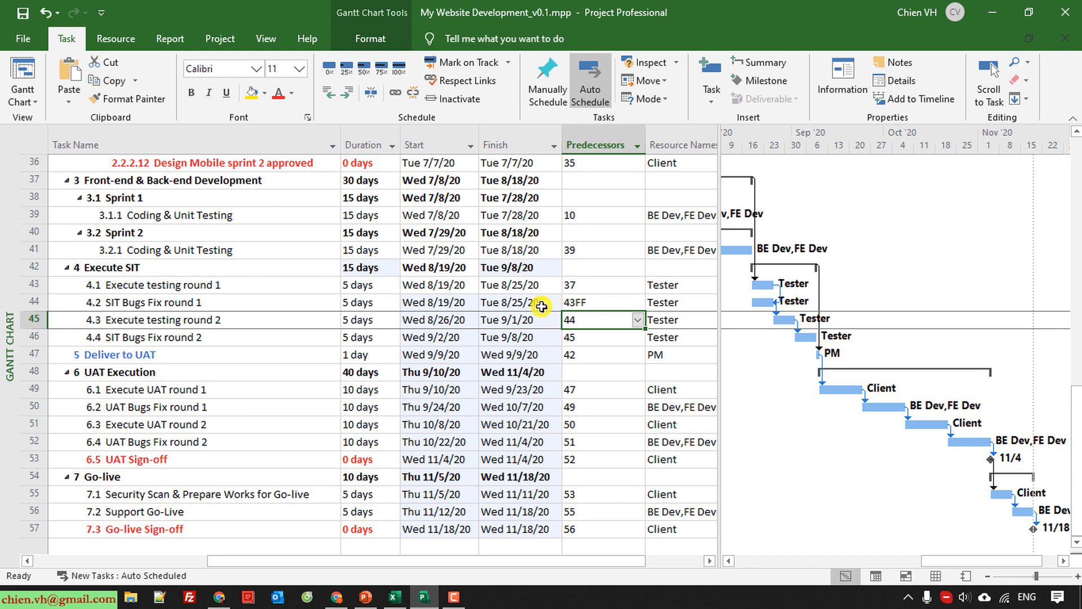
# Compare the finish dates of Execute testing round 1 and SIT Bugs Fix round 1, and check the latter's predecessor.
pyautogui.moveTo(538, 303); pyautogui.dragTo(544, 286)
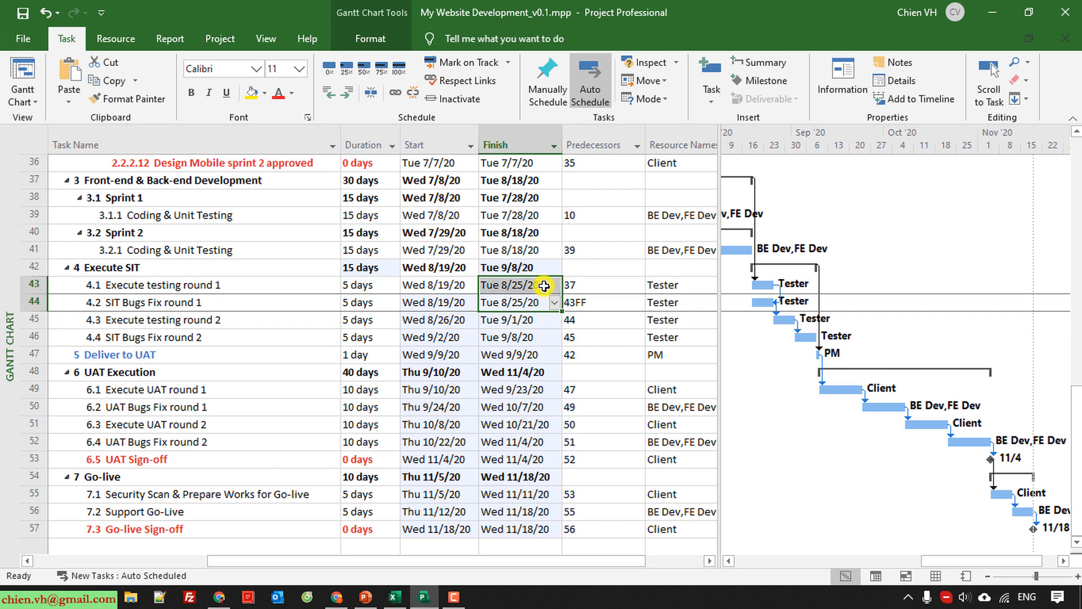
pyautogui.click(606, 301)
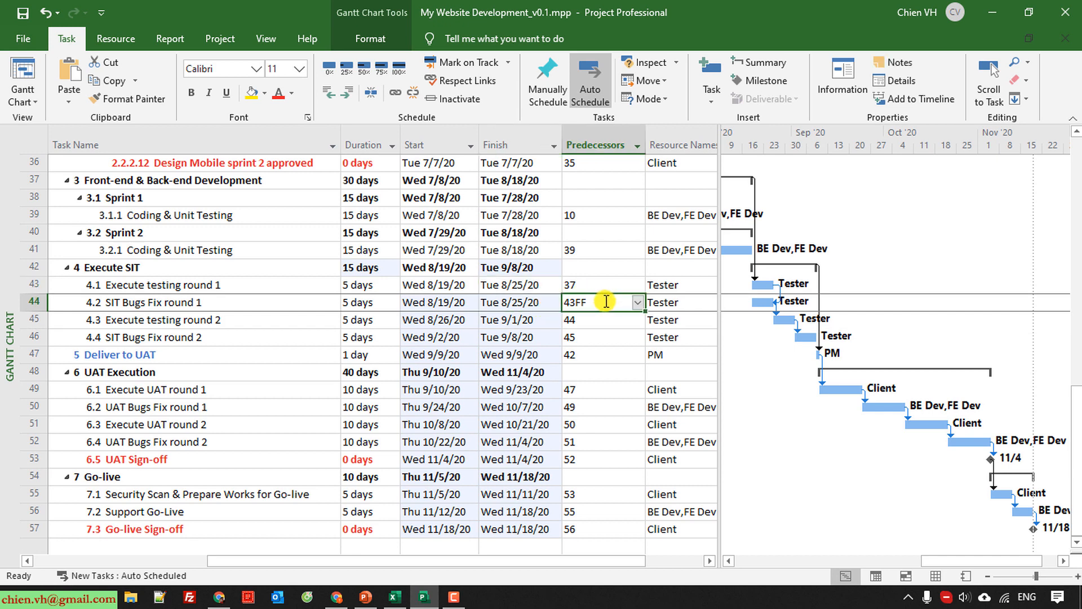
pyautogui.click(624, 355)
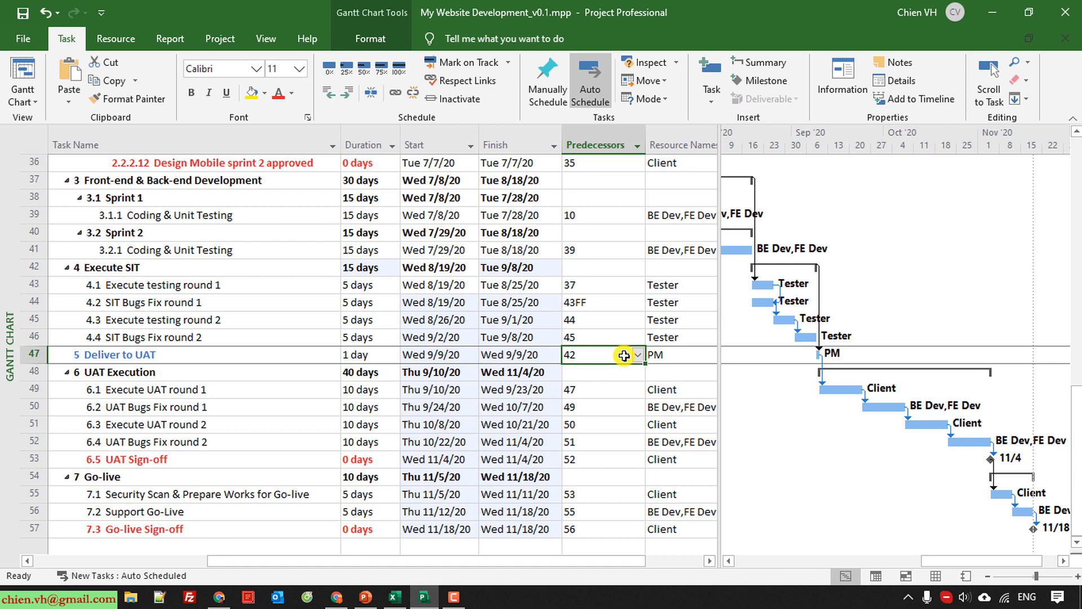
# Add a 1-day lag to the finish-to-finish predecessor of SIT Bugs Fix round 1, making it 43FF+1.
pyautogui.click(163, 307)
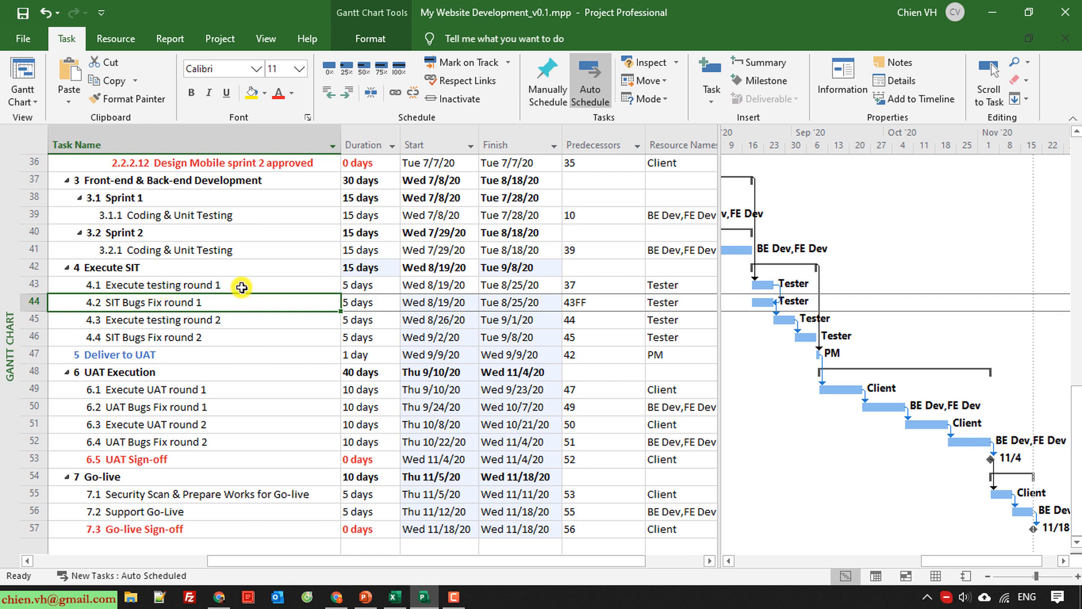
pyautogui.doubleClick(608, 307)
pyautogui.click(751, 424)
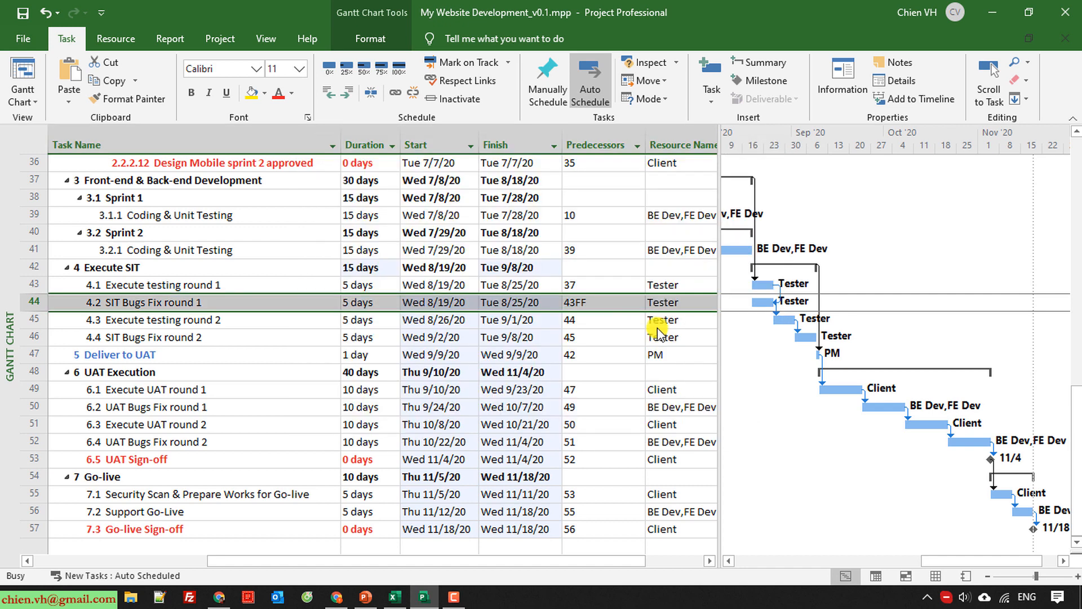
pyautogui.click(614, 303)
pyautogui.click(614, 303)
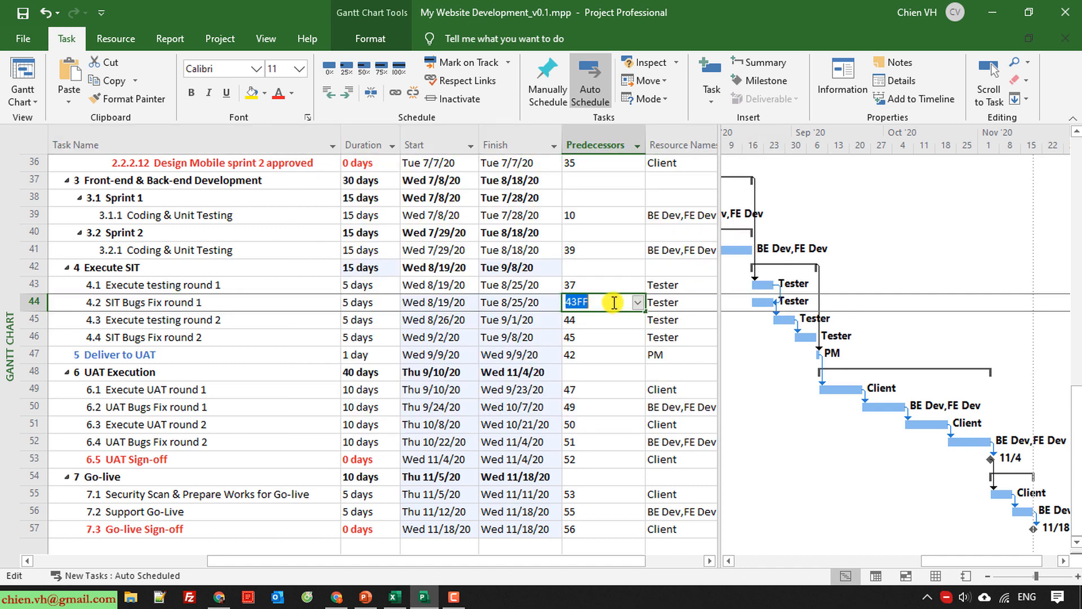
pyautogui.click(613, 303)
pyautogui.write('+1')
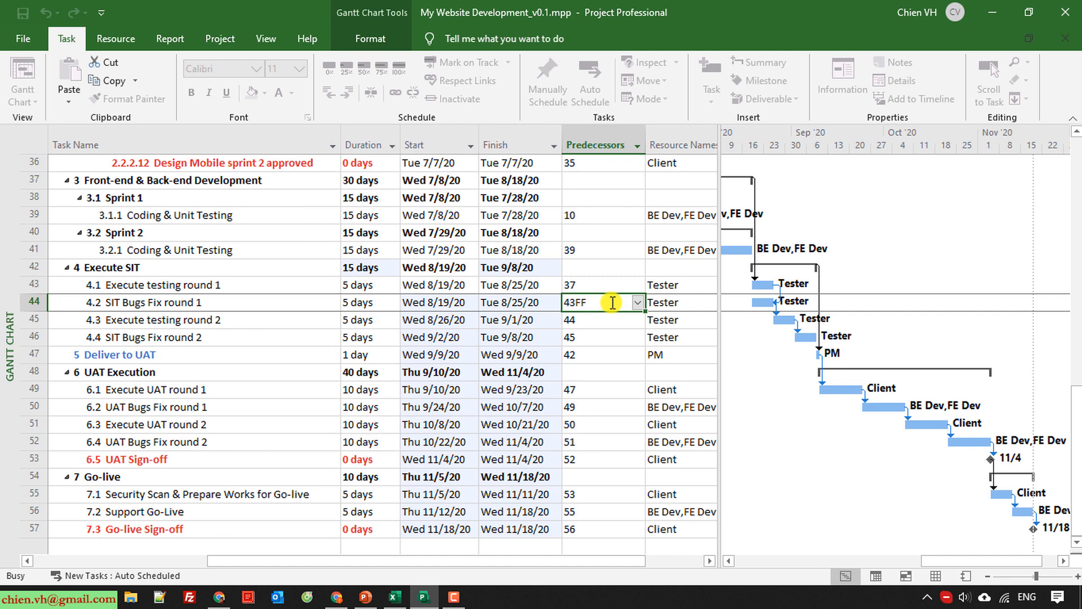
pyautogui.press('Return')
pyautogui.click(533, 303)
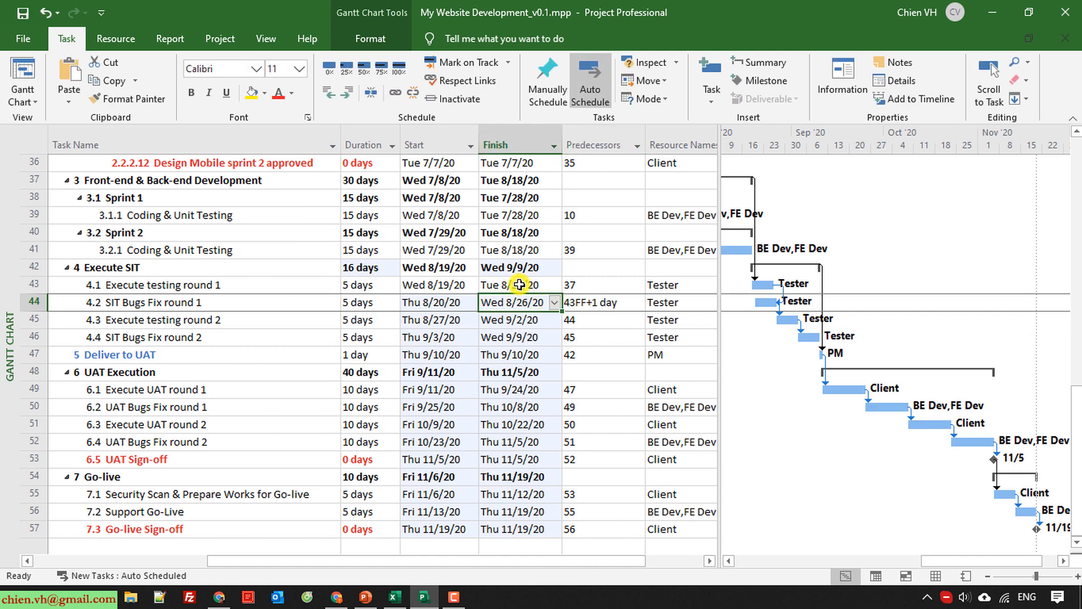
# Set the predecessor of SIT Bugs Fix round 1 to 43FF+2 days.
pyautogui.click(600, 303)
pyautogui.click(599, 302)
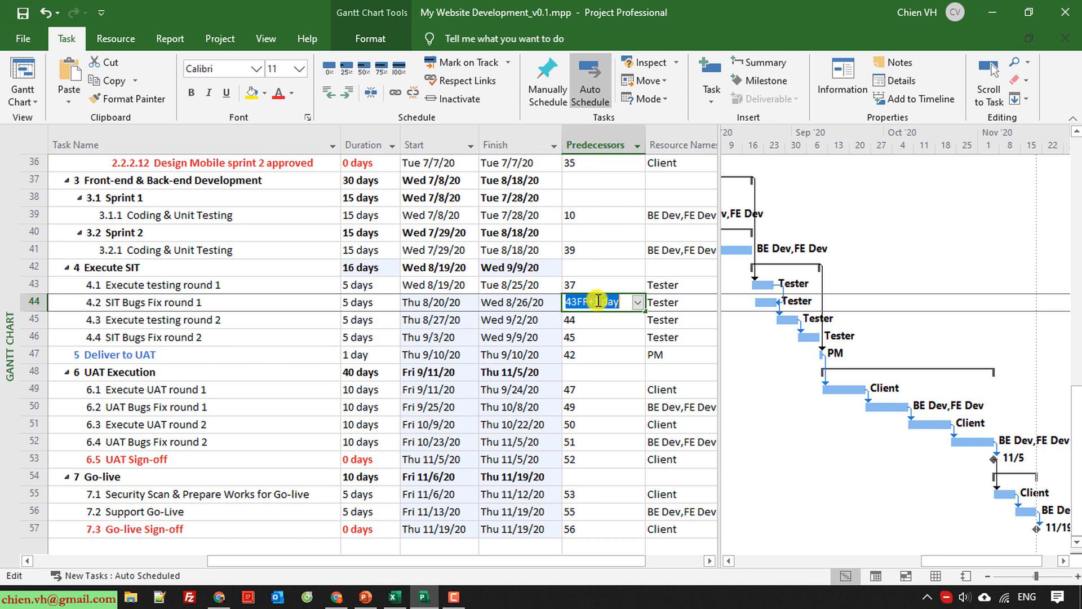
pyautogui.press('Return')
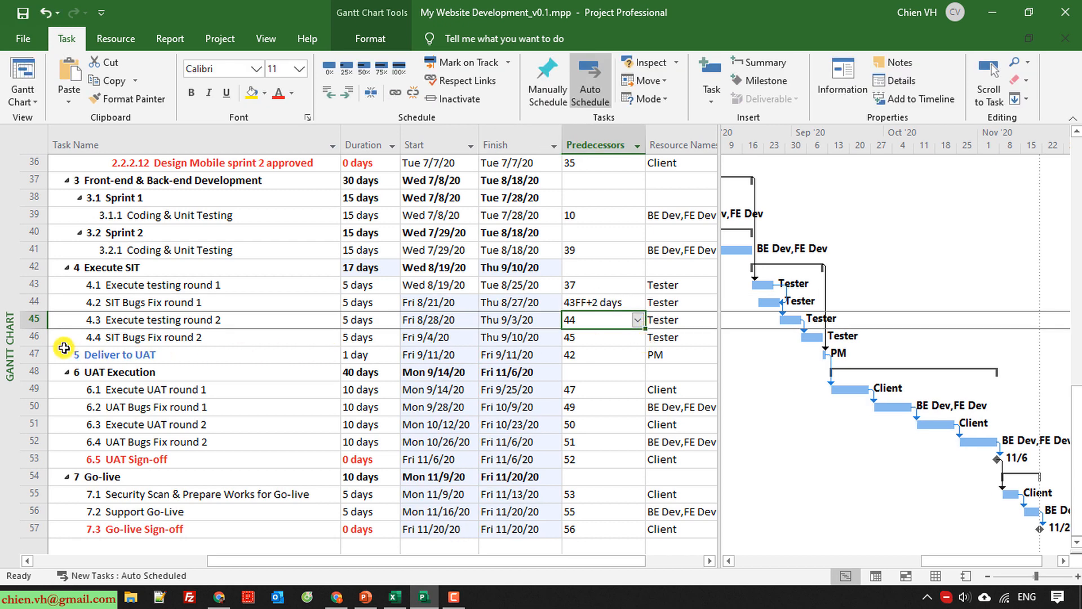
# Set the predecessor of SIT Bugs Fix round 2 to 45FF+3, a finish-to-finish link with a 3-day lag.
pyautogui.click(249, 339)
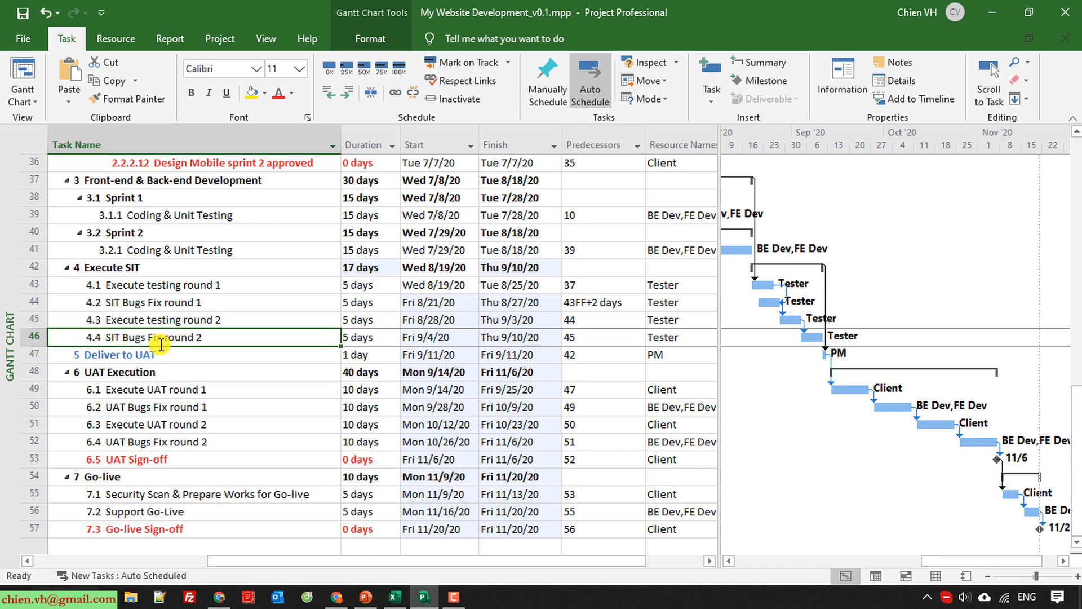
pyautogui.click(583, 337)
pyautogui.write('45FF+')
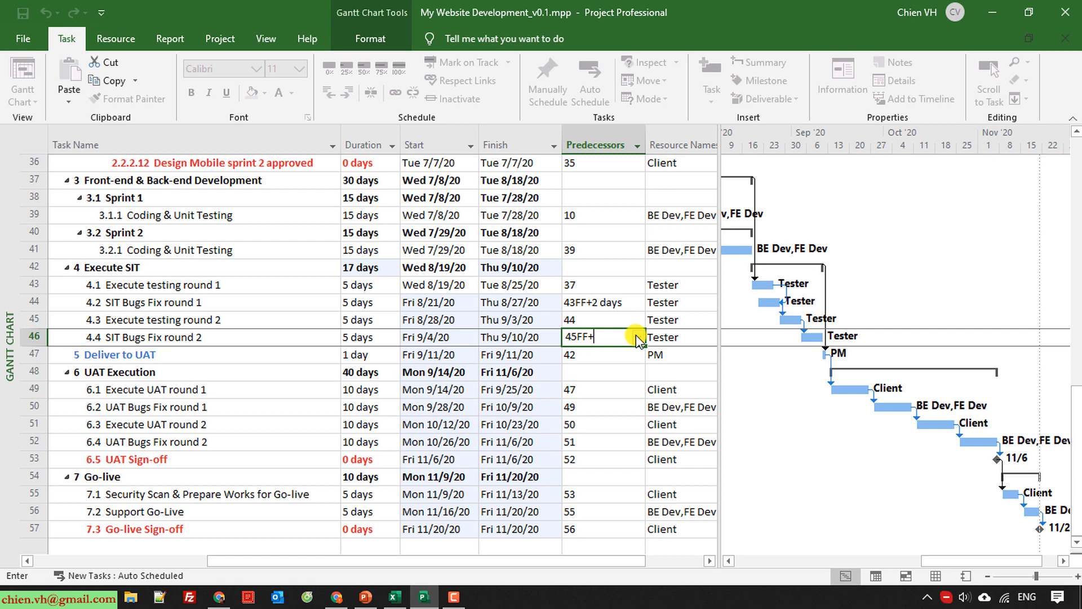
pyautogui.write('3')
pyautogui.press('Return')
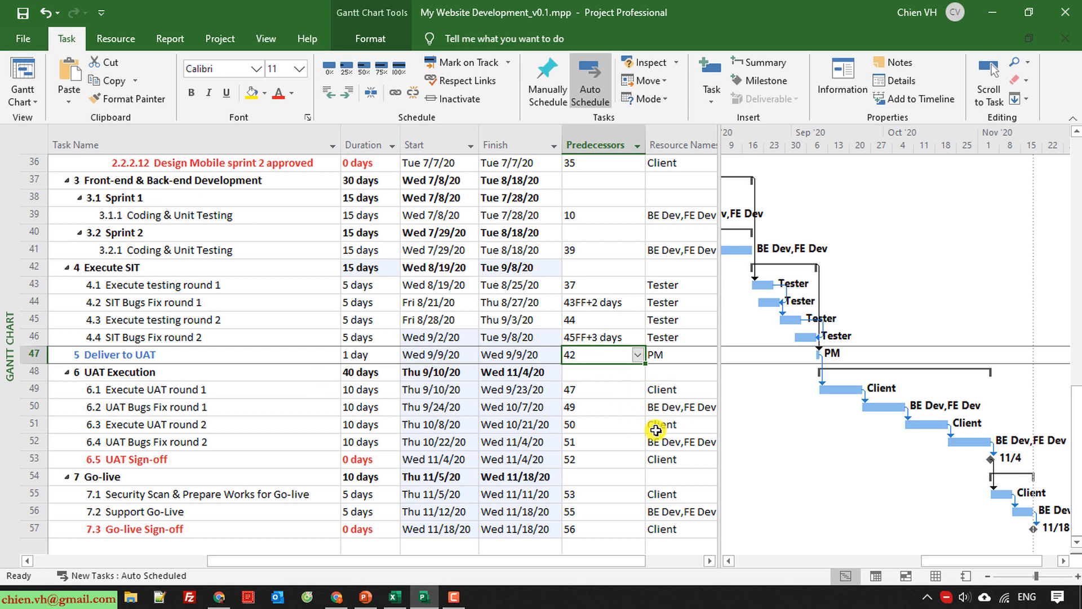
# Set the duration of the Deliver to UAT task to 0 days, making it a milestone.
pyautogui.click(180, 405)
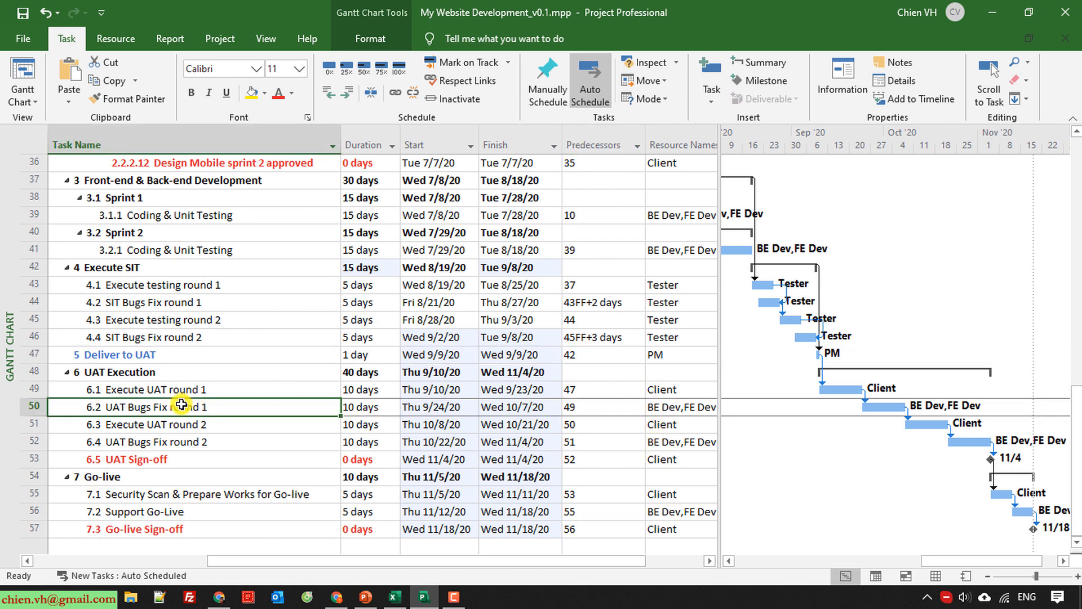
pyautogui.click(178, 355)
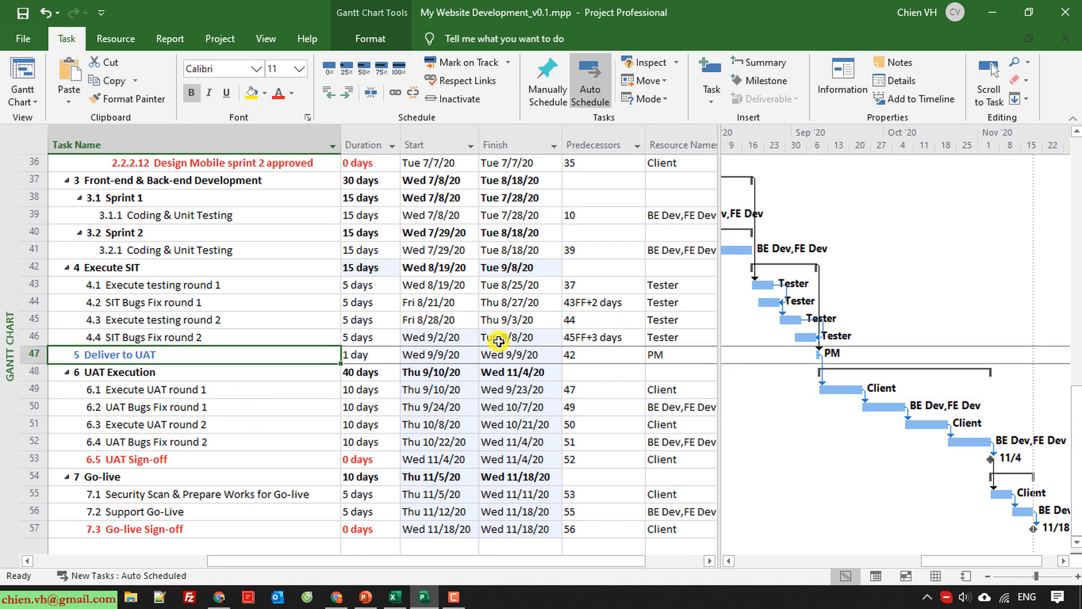
pyautogui.click(26, 267)
pyautogui.click(197, 384)
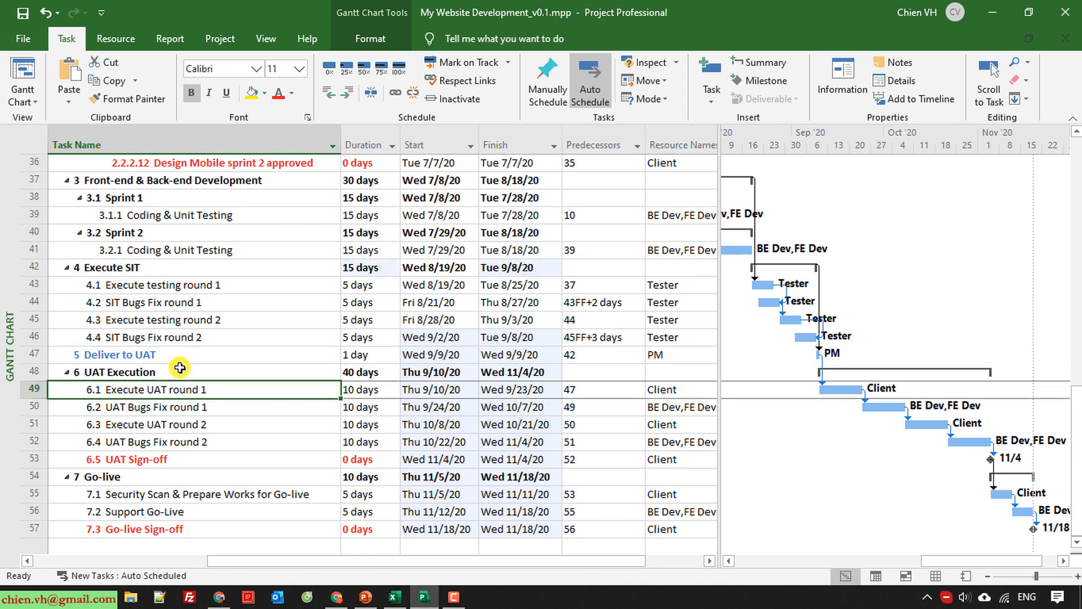
pyautogui.click(20, 269)
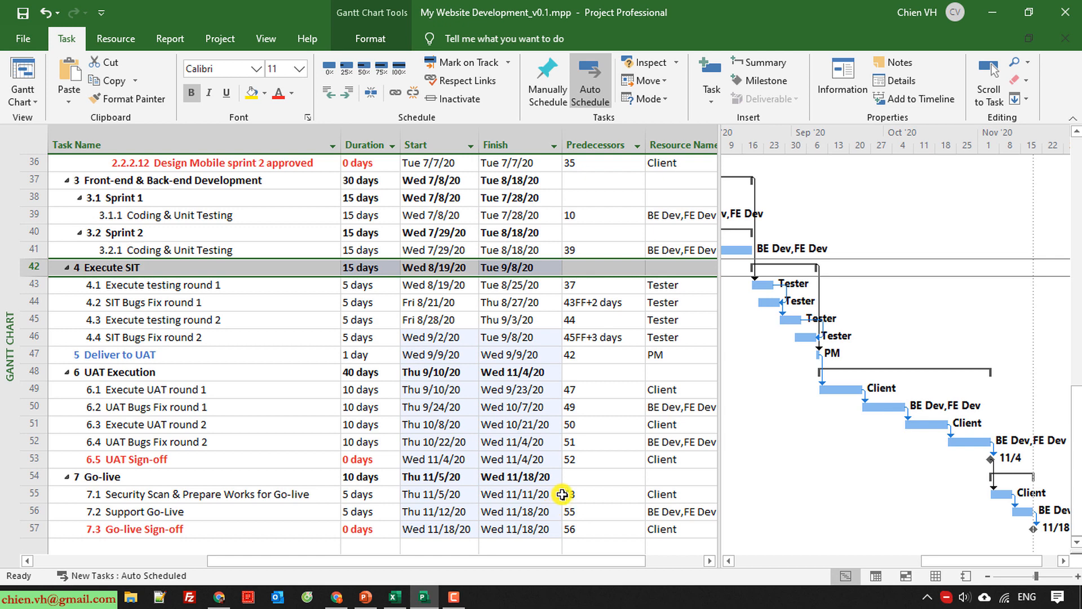
pyautogui.click(372, 355)
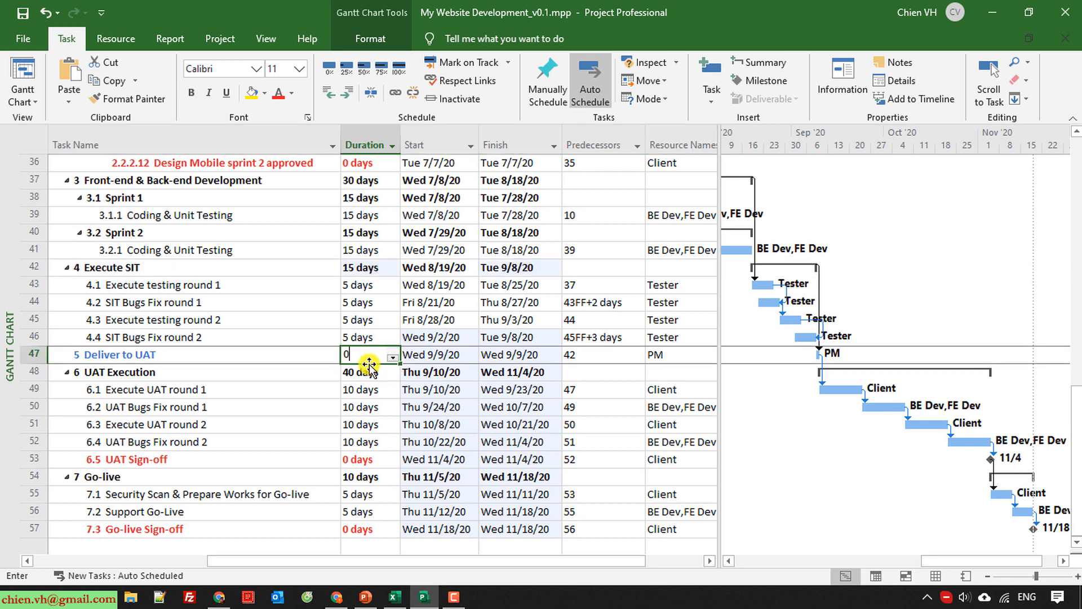
pyautogui.write('0')
pyautogui.press('Return')
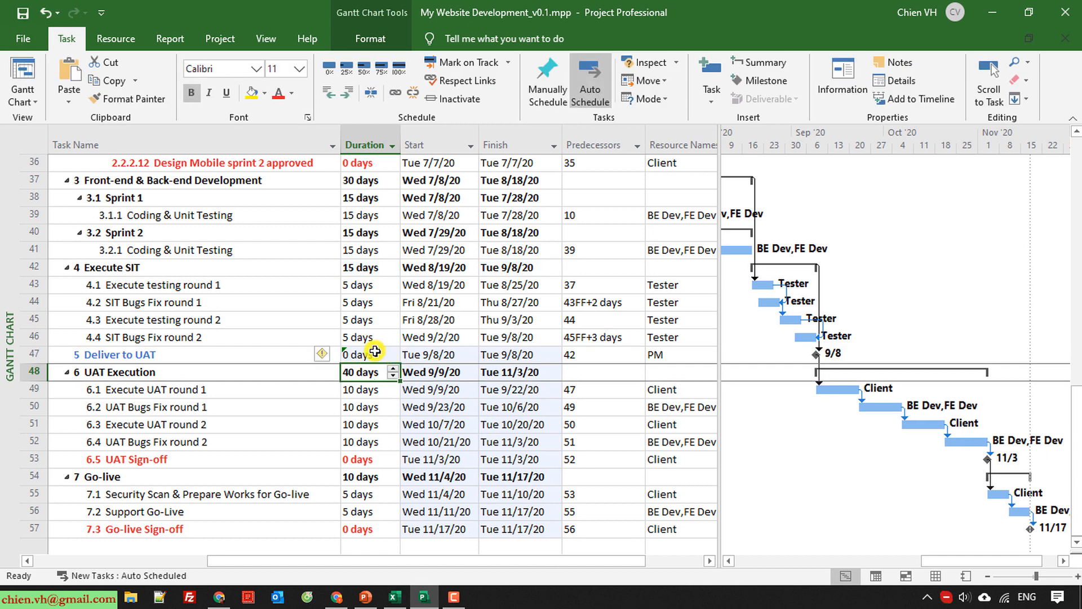
pyautogui.click(372, 355)
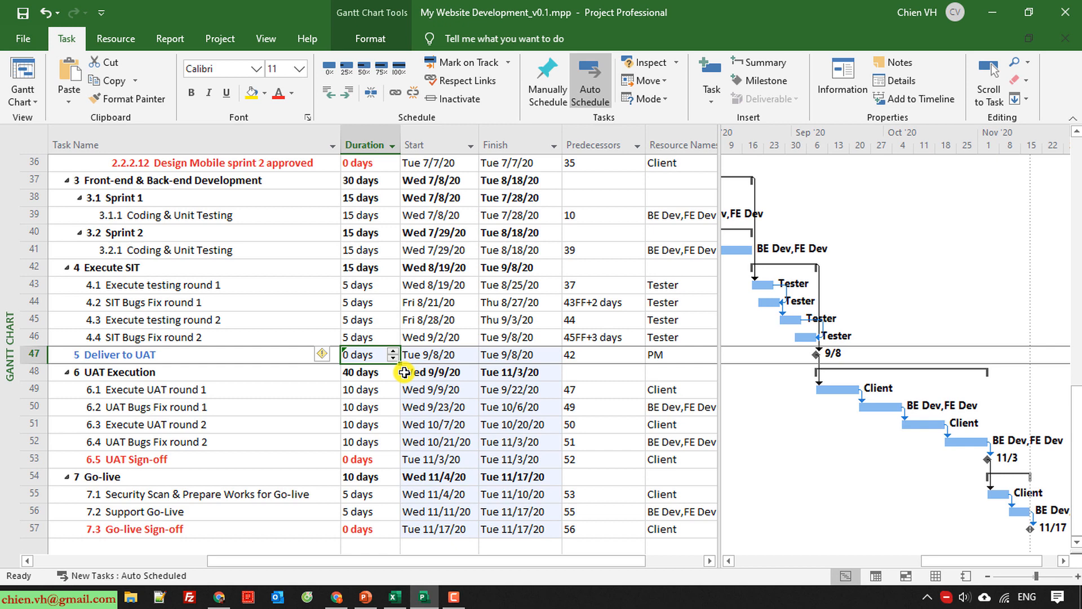
# Set the predecessor of Deliver to UAT to 42FS+1, starting it one day after Execute SIT finishes.
pyautogui.click(578, 354)
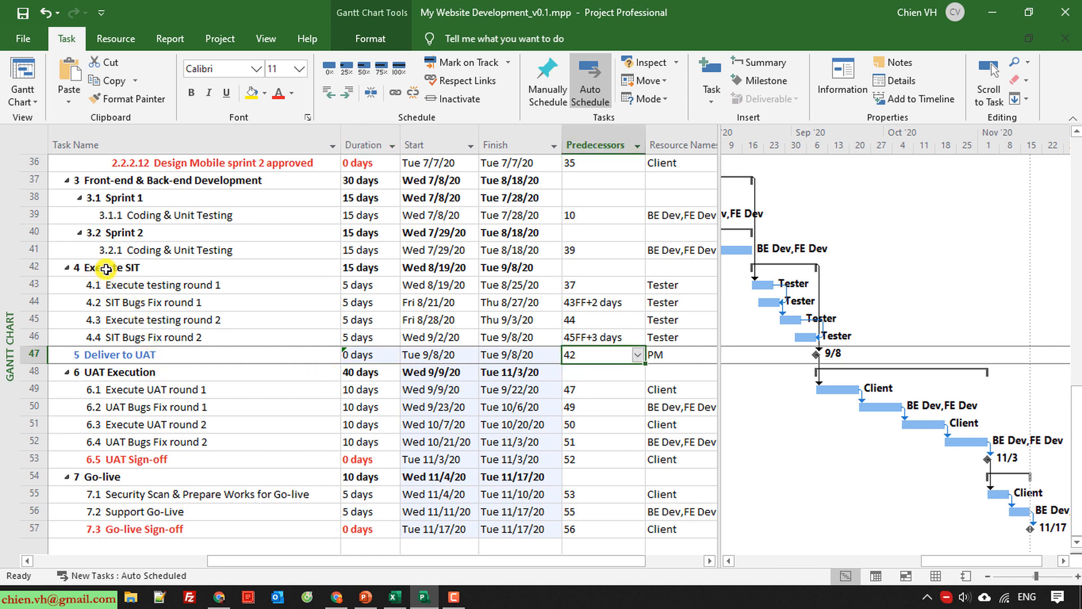
pyautogui.click(29, 267)
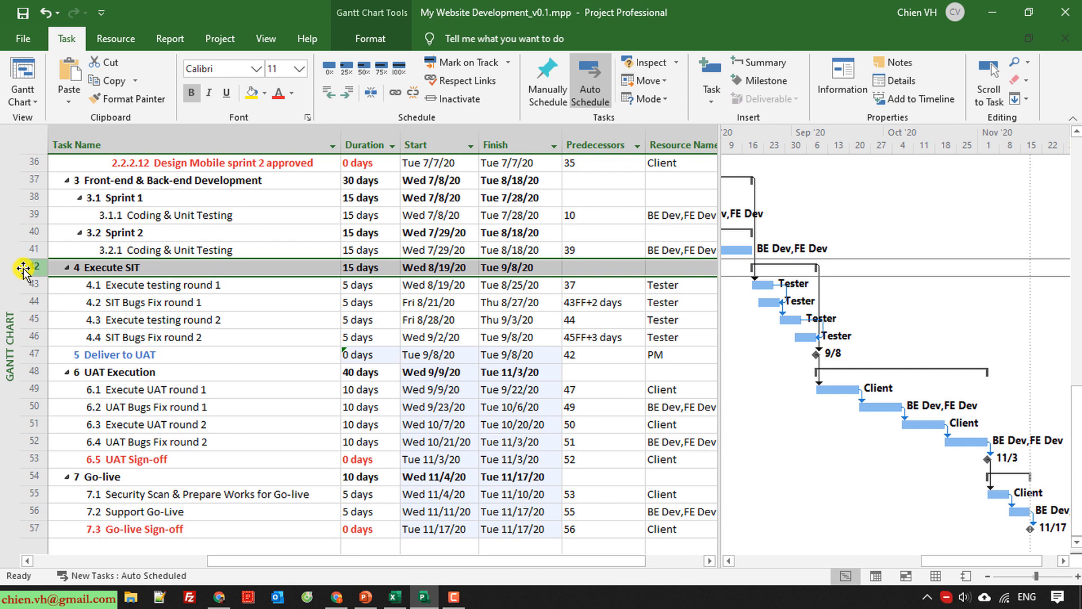
pyautogui.click(573, 354)
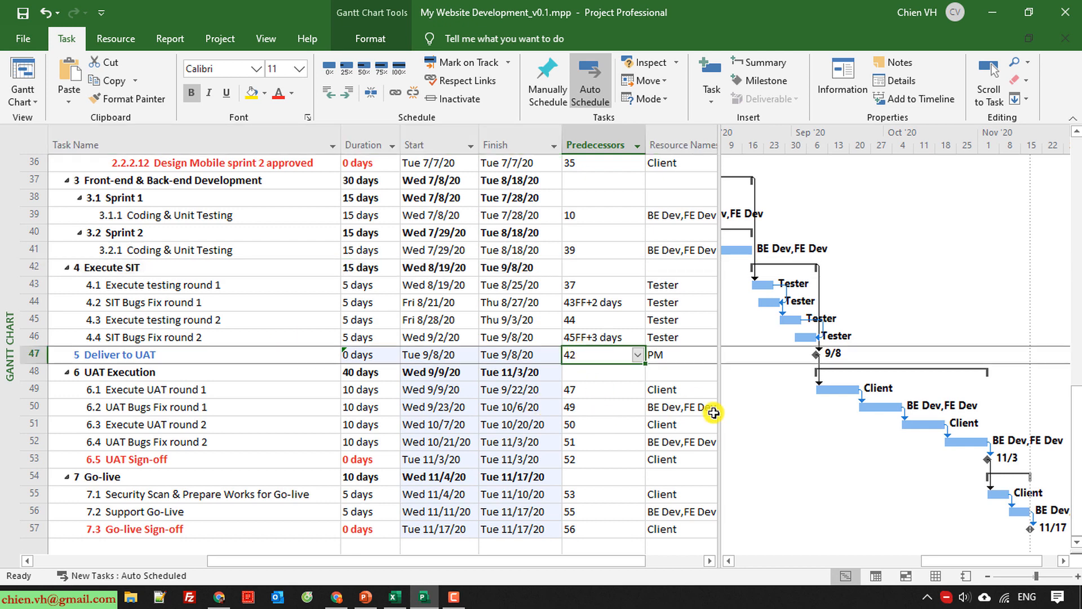
pyautogui.press('F2')
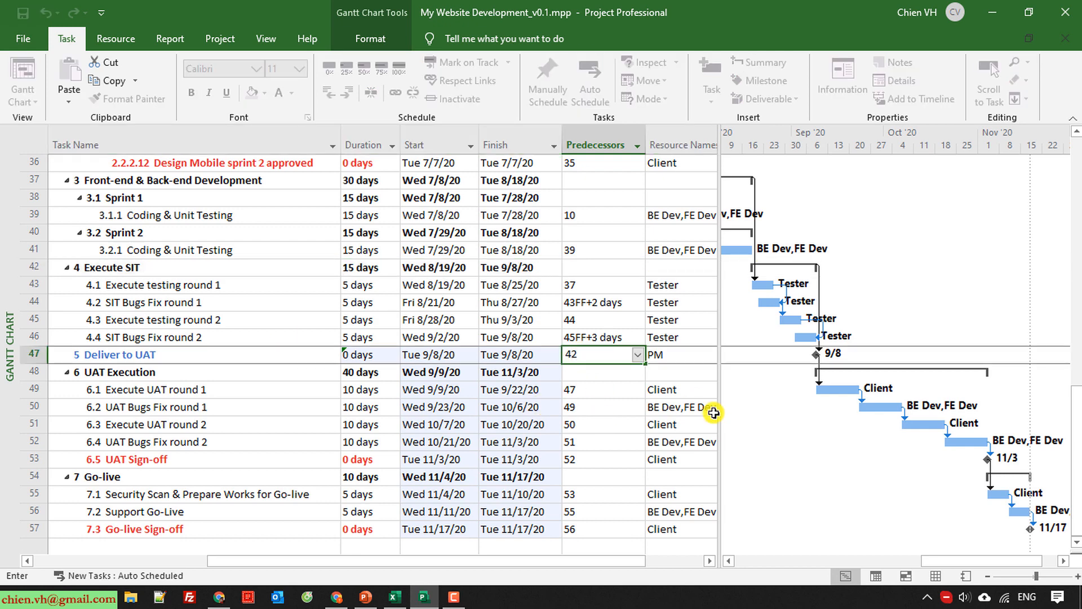
pyautogui.write('FS+1')
pyautogui.press('Return')
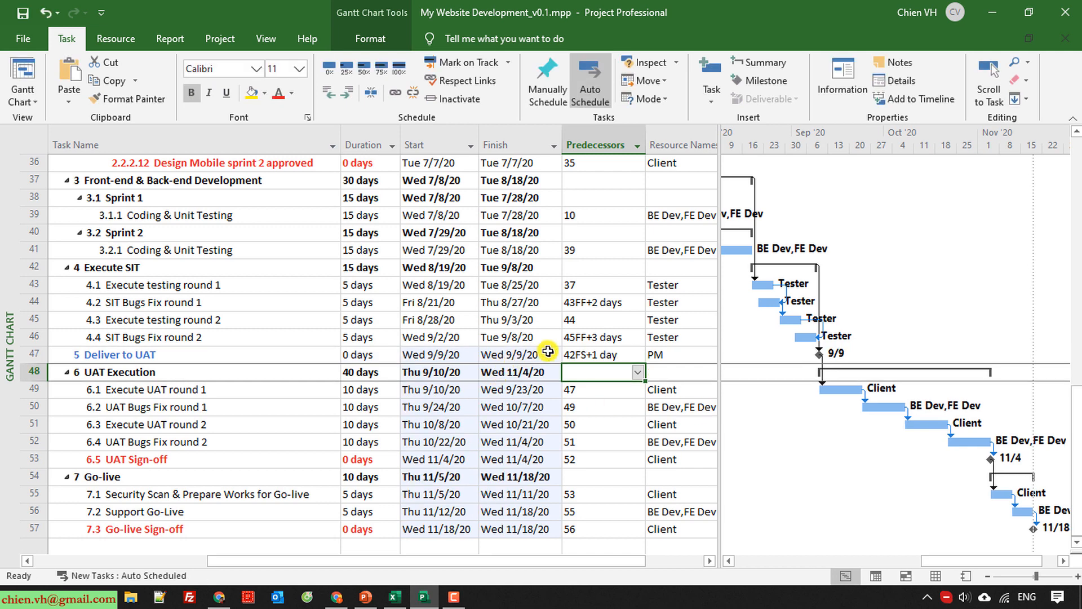
pyautogui.click(544, 355)
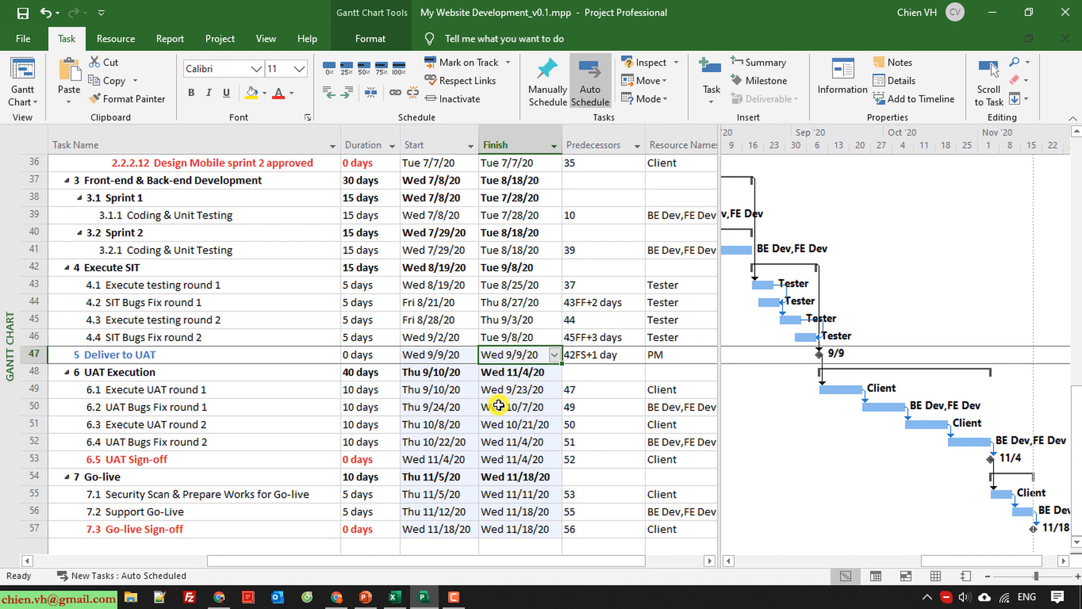
# Save the project plan with its updated predecessors and lags.
pyautogui.scroll(-2, 543, 426)
pyautogui.scroll(14, 550, 434)
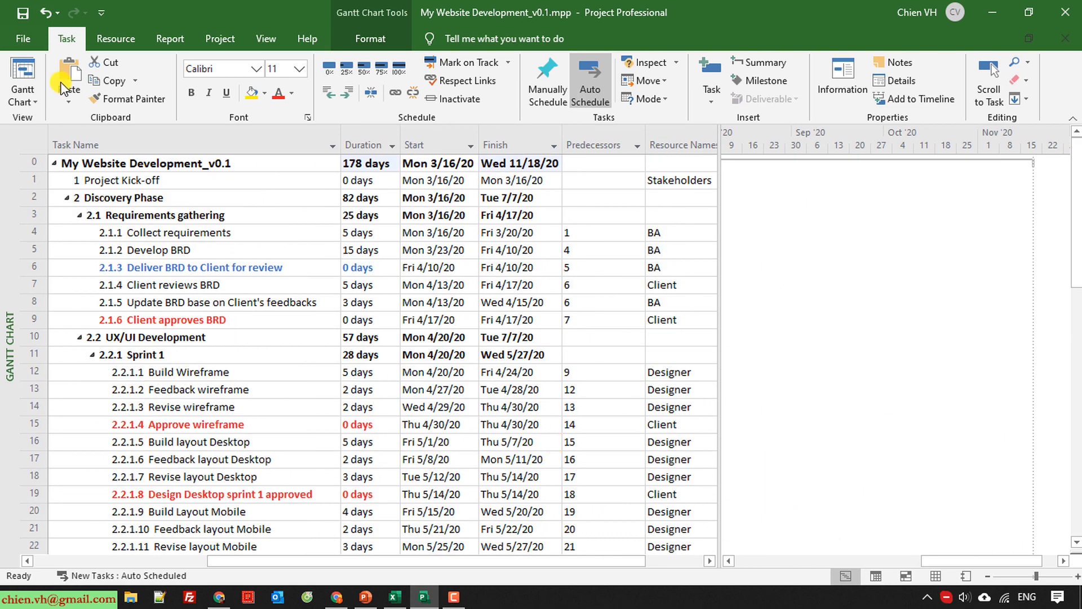
pyautogui.click(21, 12)
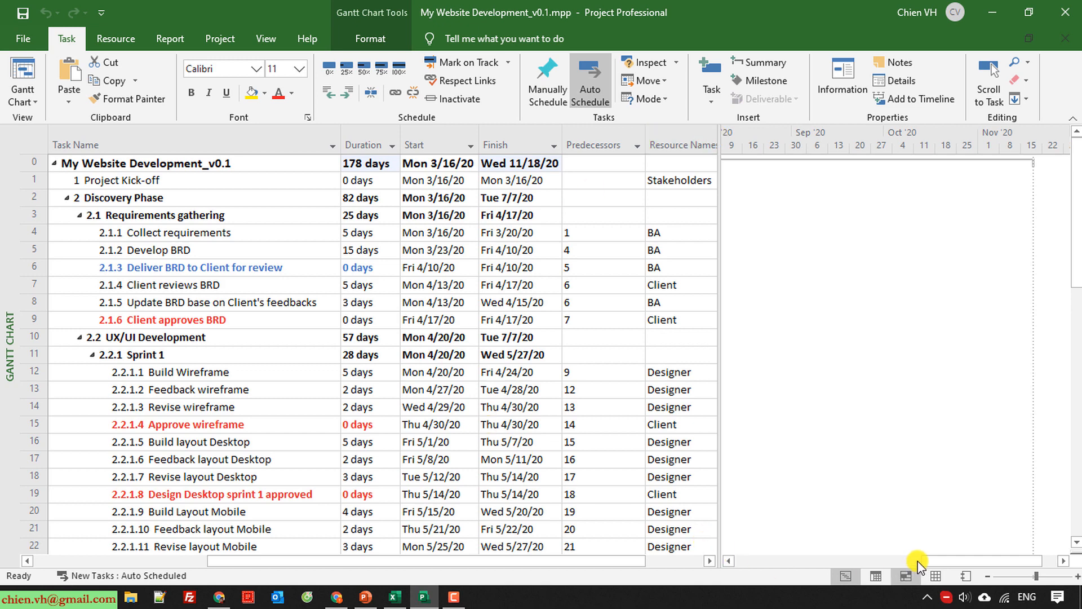
# Examine the Gantt bars and dependency links from the UX/UI sprints through the project phases.
pyautogui.moveTo(940, 561); pyautogui.dragTo(833, 563)
pyautogui.scroll(-6, 911, 434)
pyautogui.scroll(-3, 938, 458)
pyautogui.scroll(-3, 938, 458)
pyautogui.scroll(1, 931, 485)
pyautogui.scroll(2, 858, 451)
pyautogui.scroll(5, 858, 451)
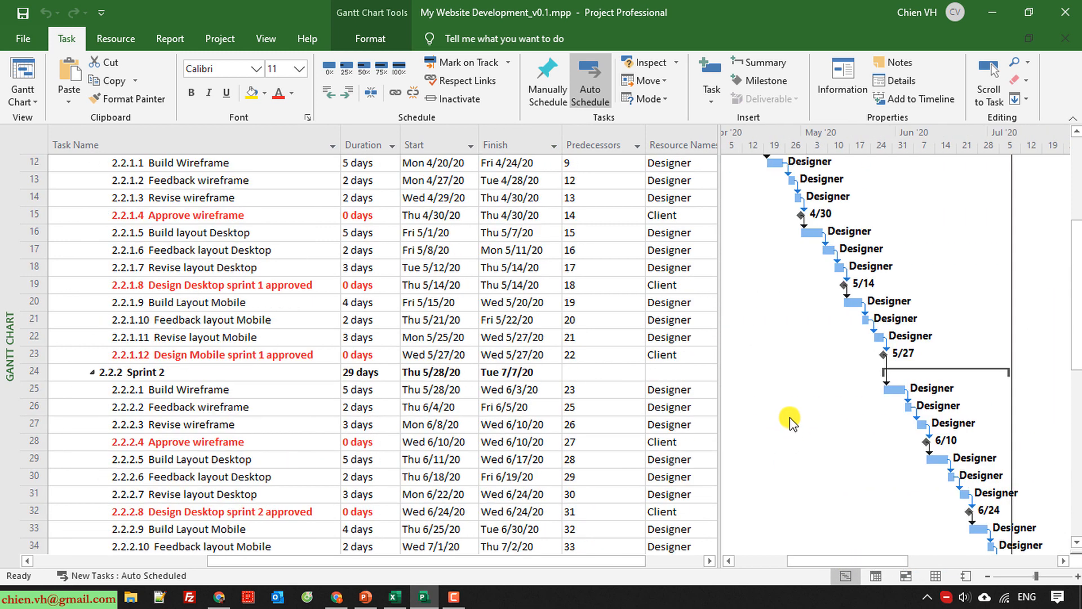
pyautogui.scroll(1, 790, 417)
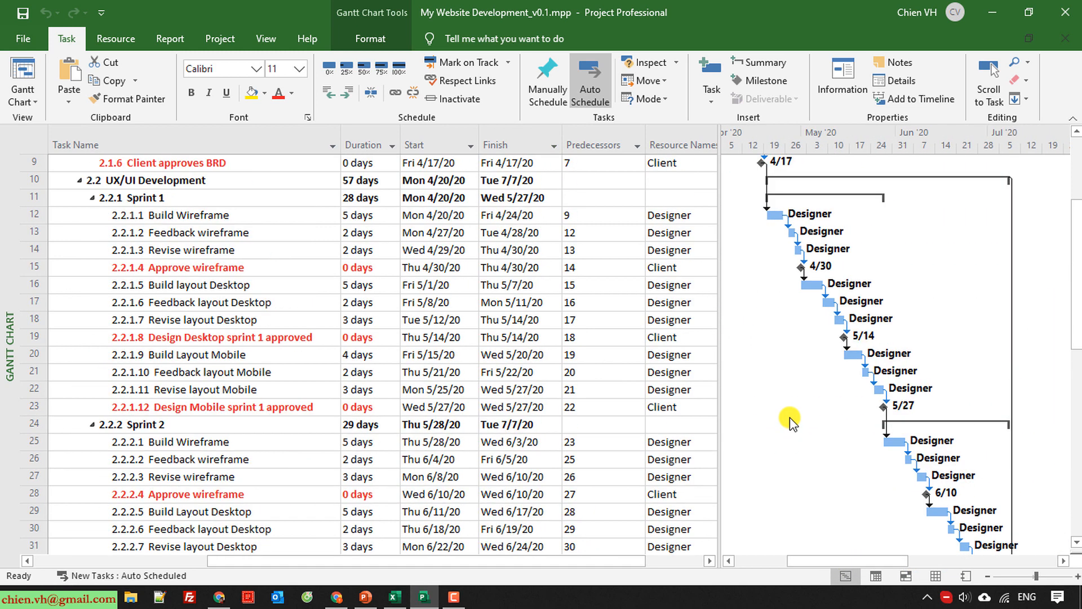
# Turn on the Critical Tasks bar style to highlight the critical path in the Gantt chart.
pyautogui.click(264, 41)
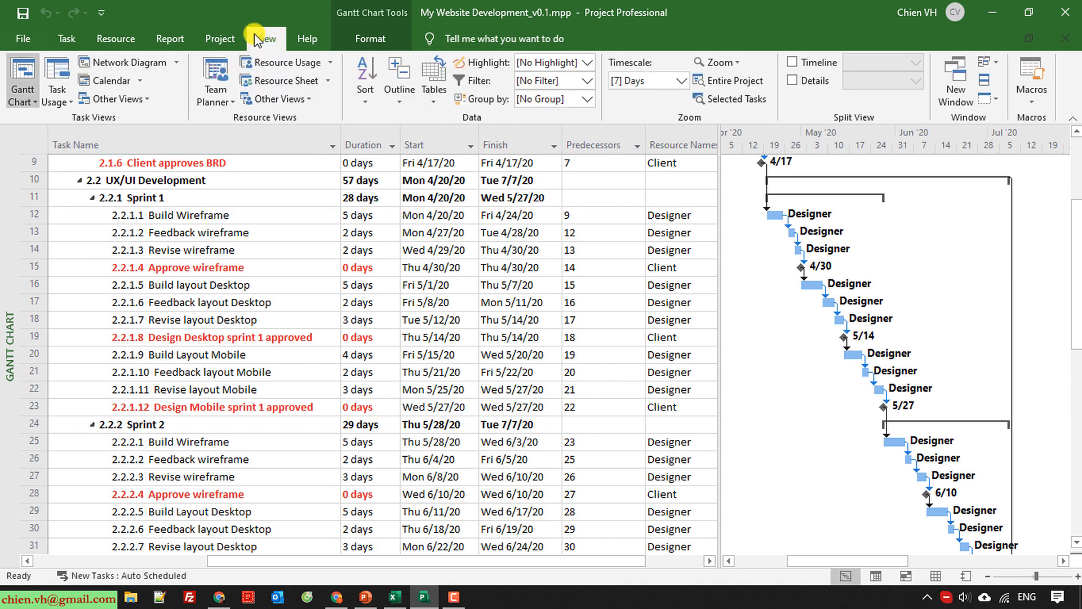
pyautogui.click(388, 40)
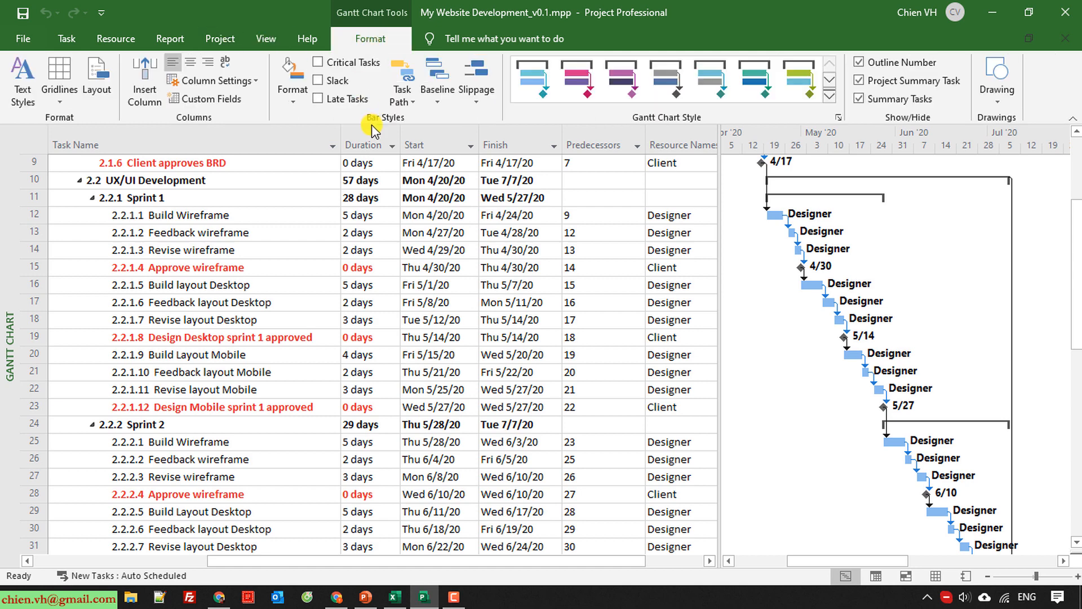
pyautogui.click(318, 63)
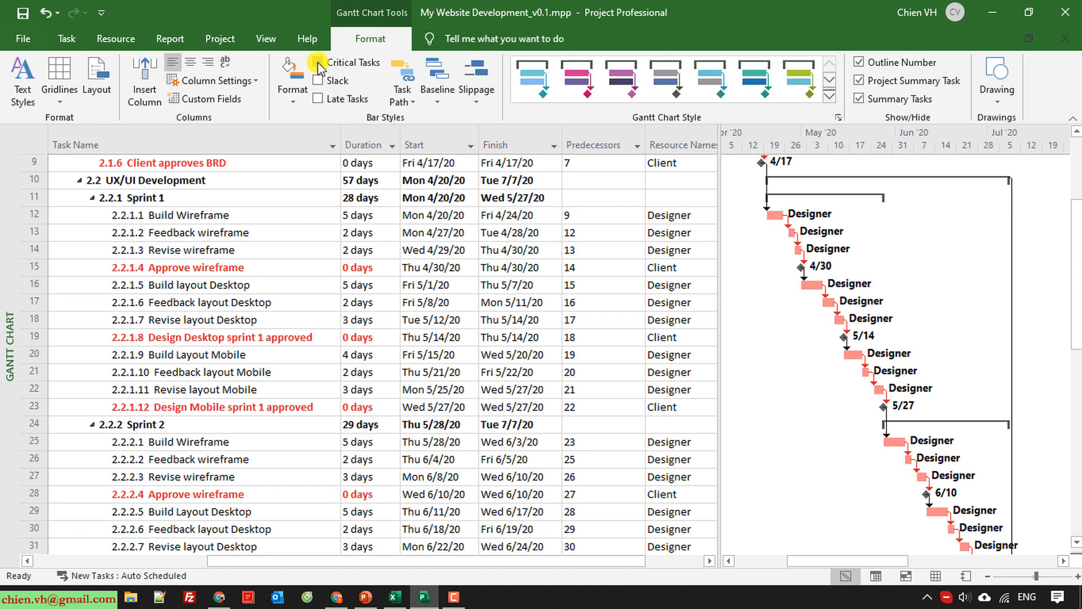
# Examine the critical path across the whole timeline and check the Update BRD base on Client's feedbacks bar against it.
pyautogui.scroll(3, 763, 386)
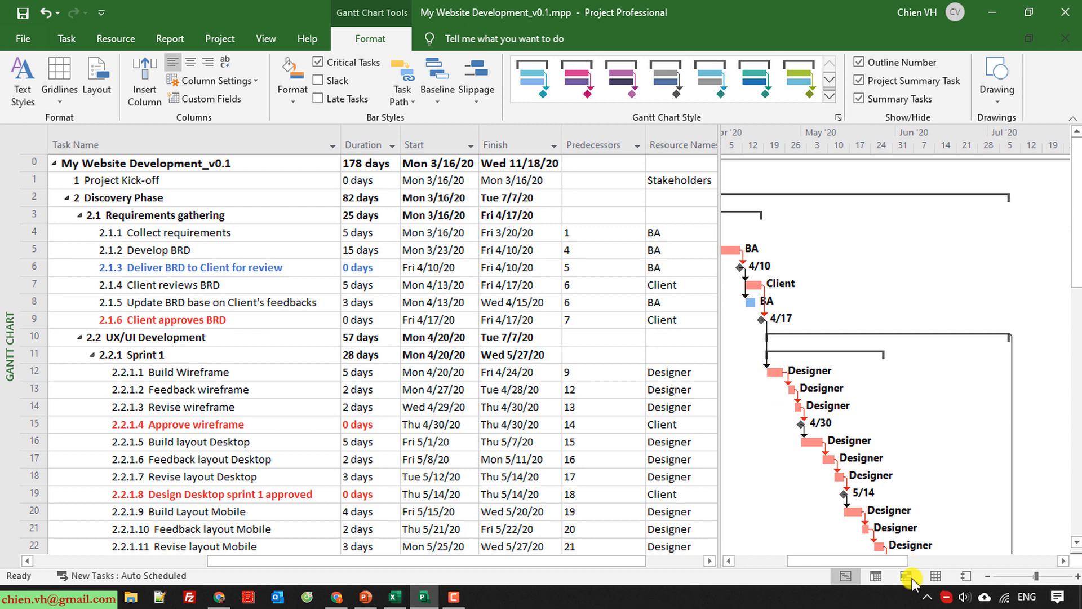
pyautogui.moveTo(864, 561); pyautogui.dragTo(811, 559)
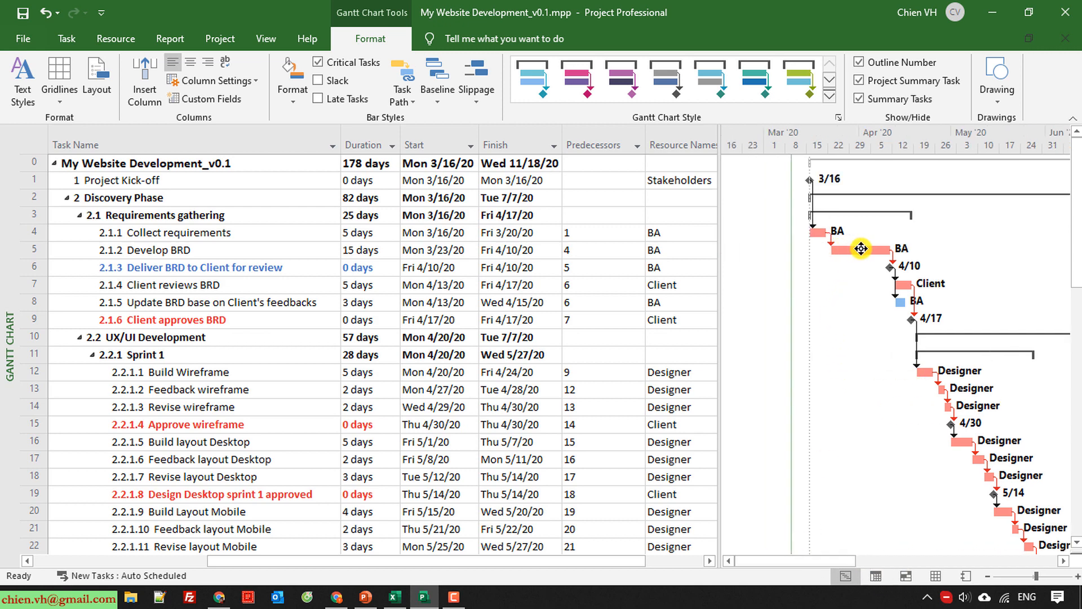
pyautogui.moveTo(843, 560); pyautogui.dragTo(935, 561)
pyautogui.scroll(-10, 865, 463)
pyautogui.scroll(-3, 976, 484)
pyautogui.scroll(5, 927, 492)
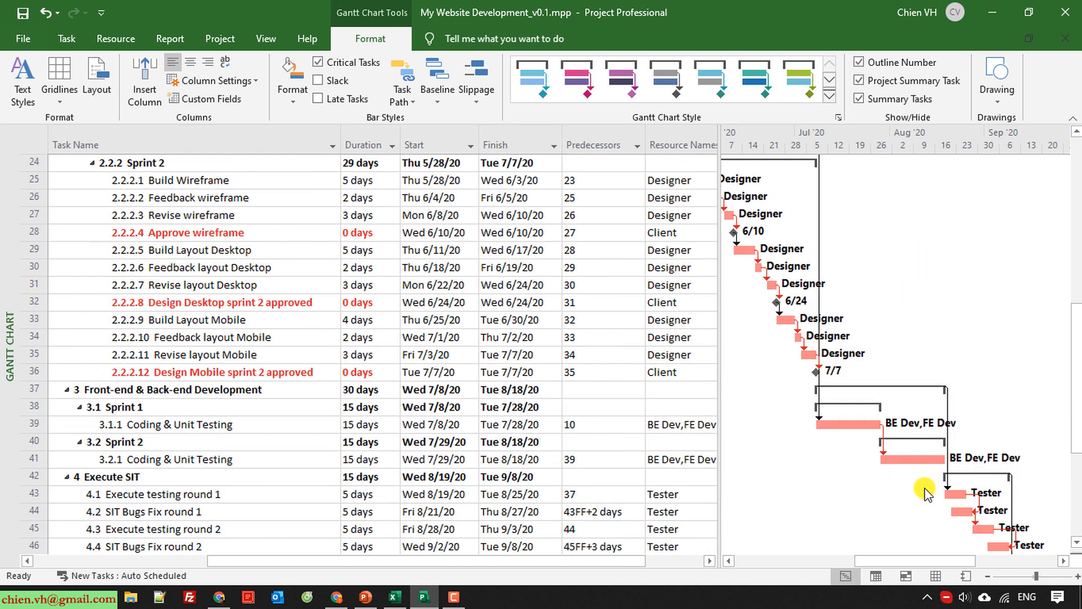
pyautogui.scroll(2, 926, 492)
pyautogui.moveTo(920, 561); pyautogui.dragTo(835, 571)
pyautogui.scroll(5, 850, 479)
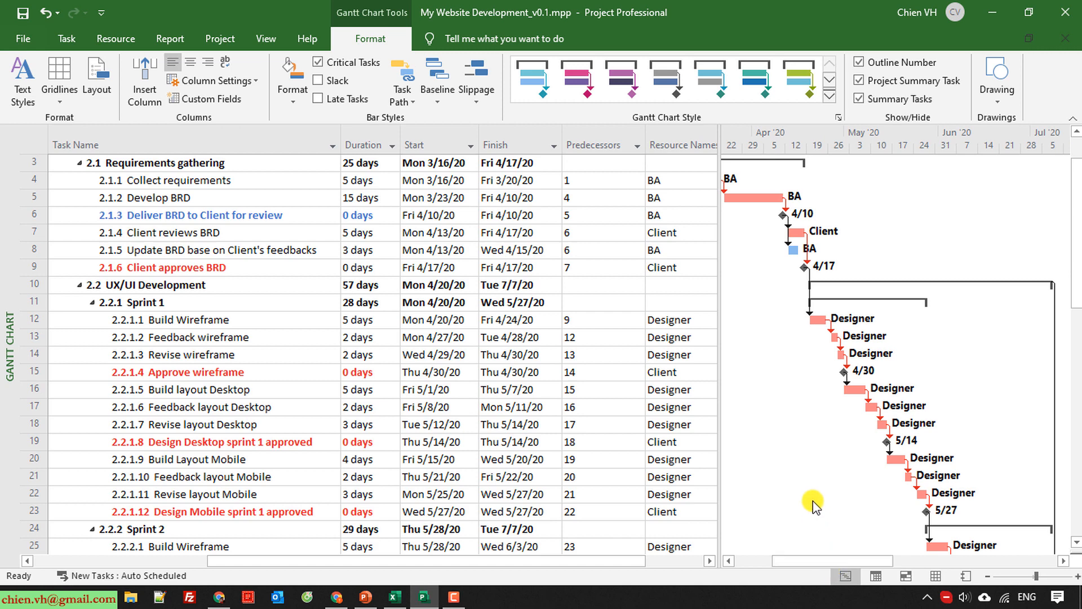
pyautogui.scroll(1, 814, 500)
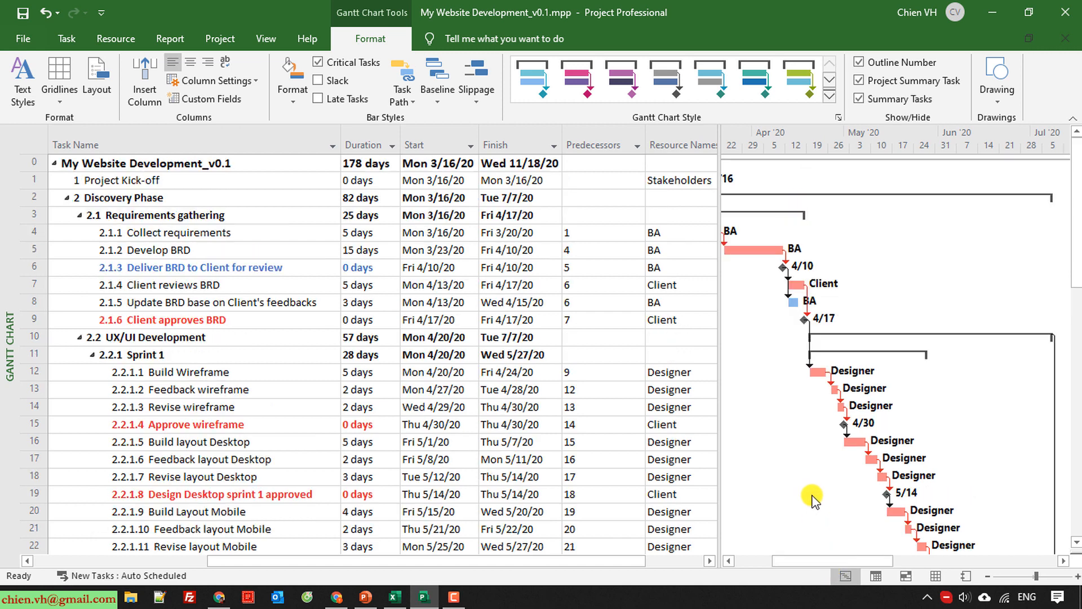
# Highlight the Critical tasks in the task table.
pyautogui.click(794, 304)
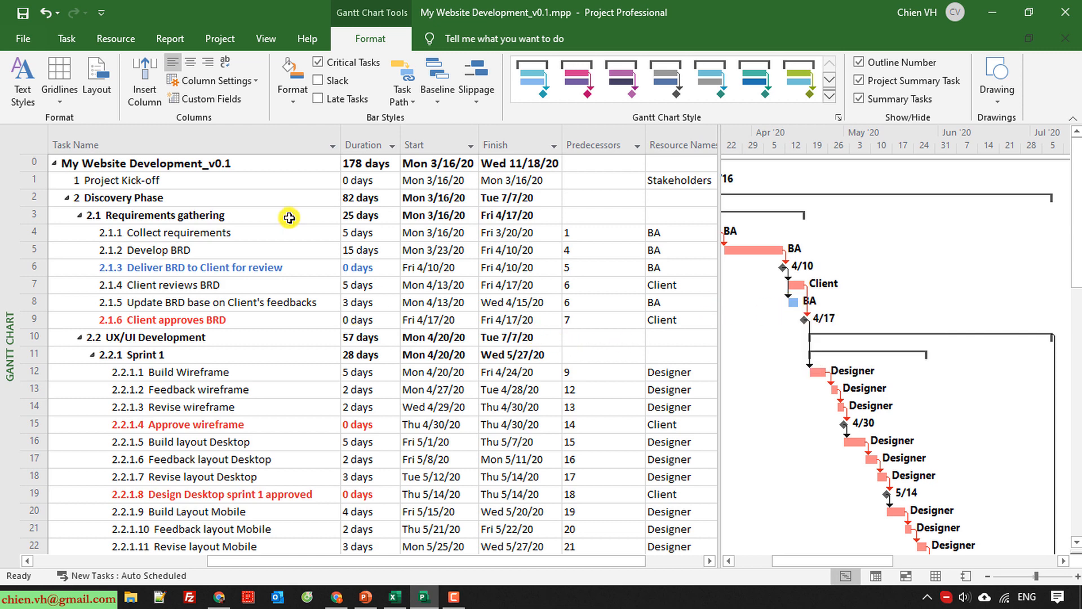
pyautogui.click(265, 39)
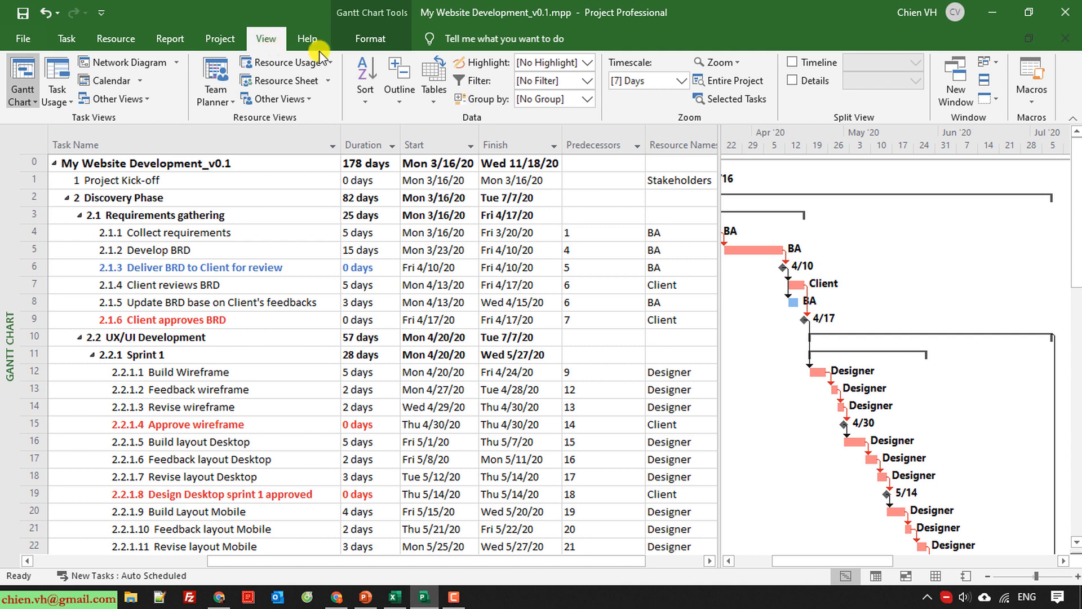
pyautogui.click(587, 63)
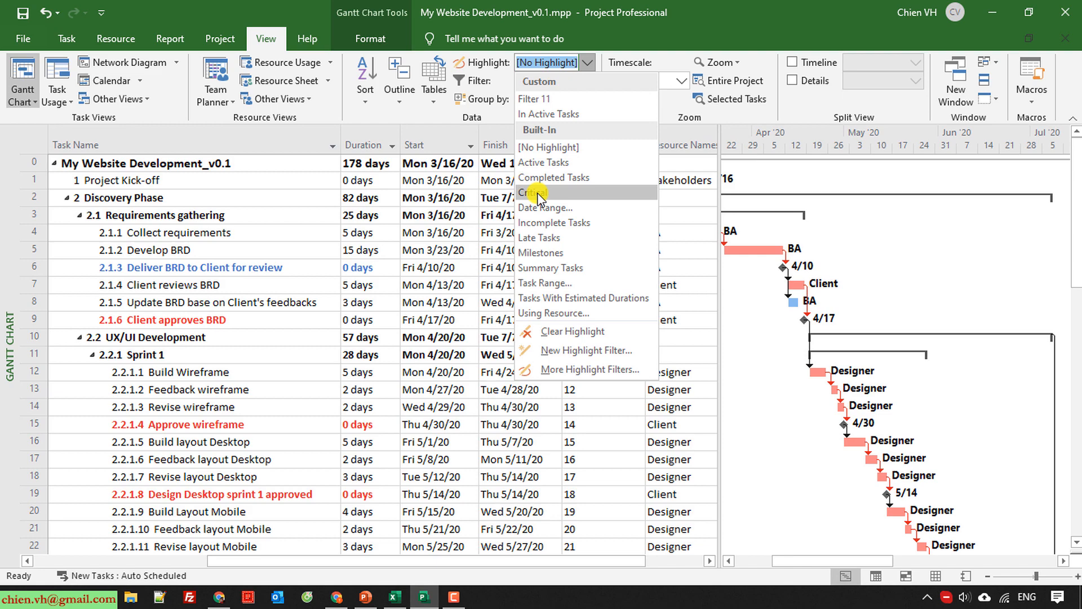
pyautogui.click(536, 193)
pyautogui.scroll(-15, 466, 417)
pyautogui.scroll(12, 471, 423)
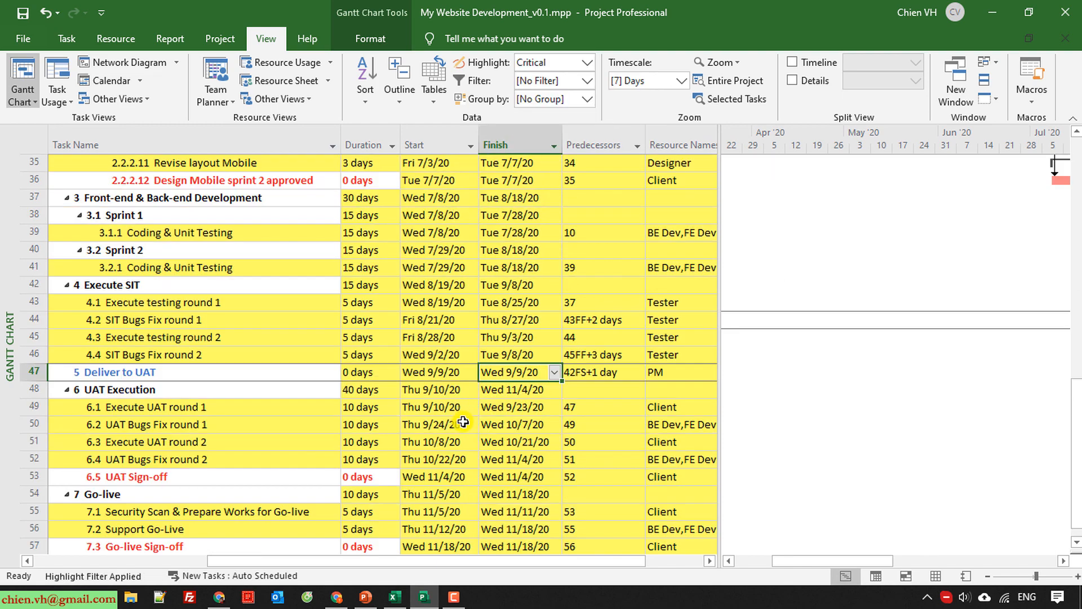
pyautogui.scroll(5, 475, 426)
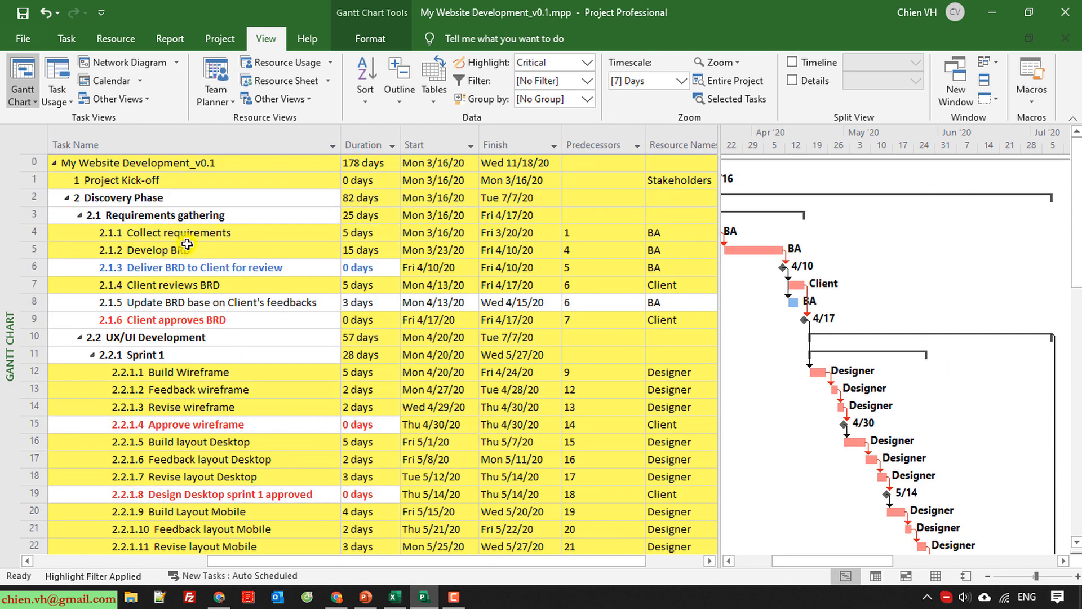
# Review the highlighted critical tasks through all project phases and reset the highlight to No Highlight.
pyautogui.click(303, 250)
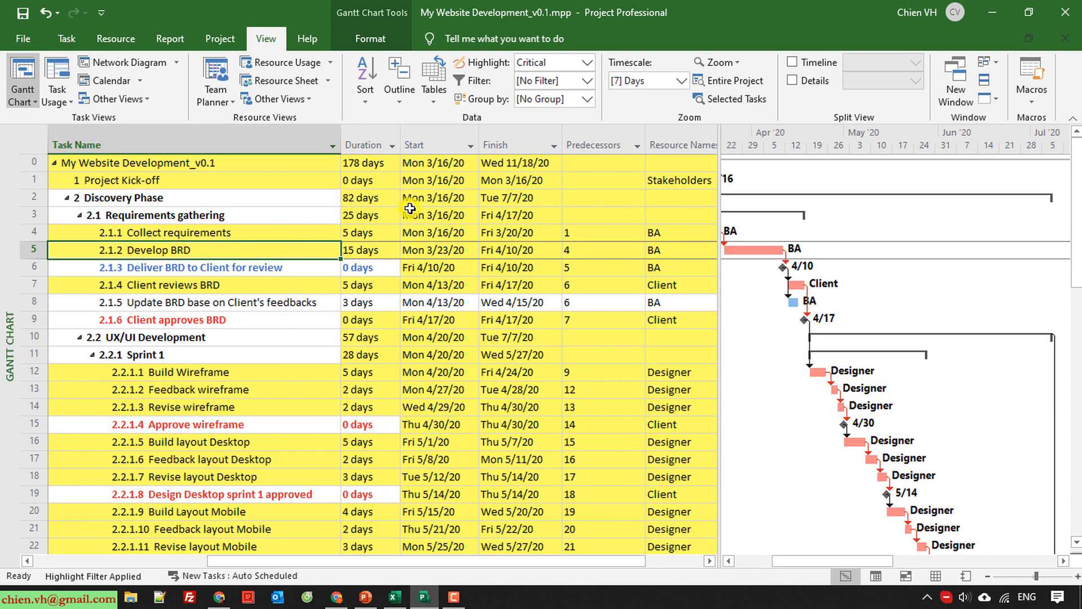
pyautogui.scroll(-12, 447, 301)
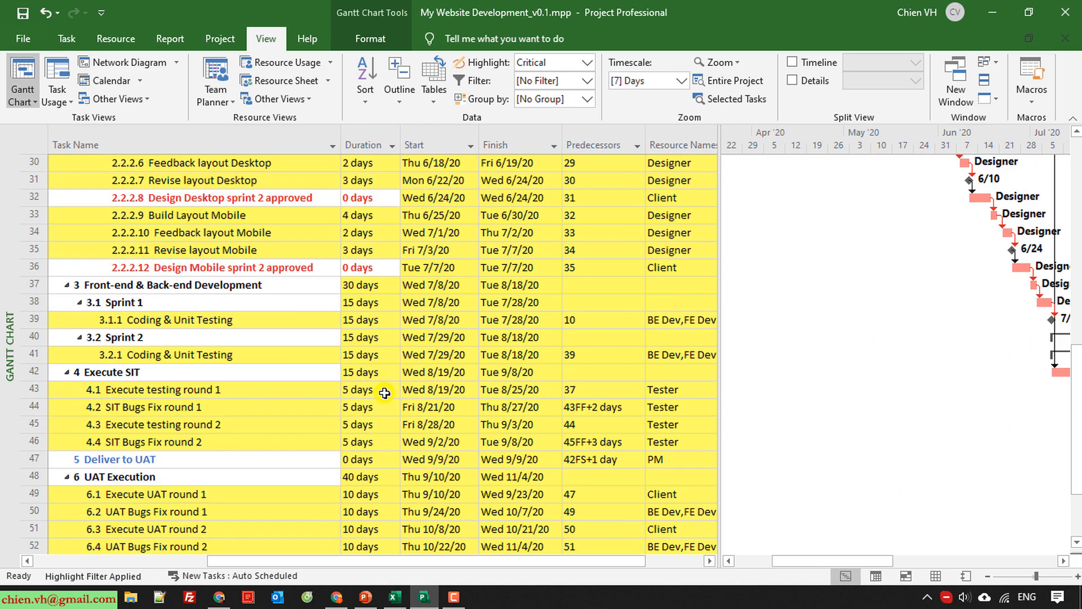
pyautogui.scroll(-3, 277, 420)
pyautogui.scroll(15, 275, 414)
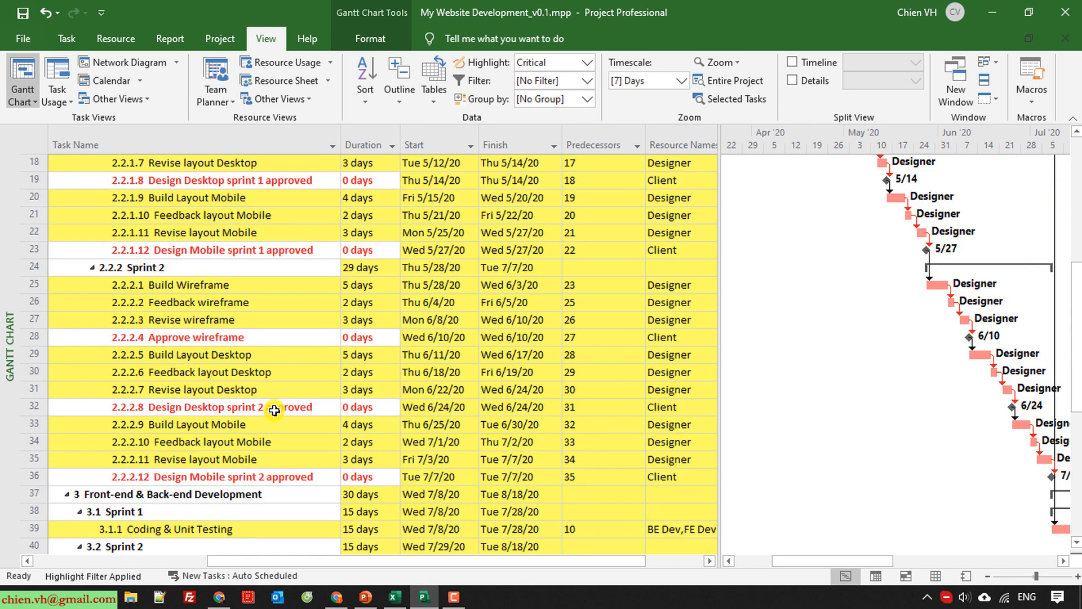
pyautogui.click(587, 63)
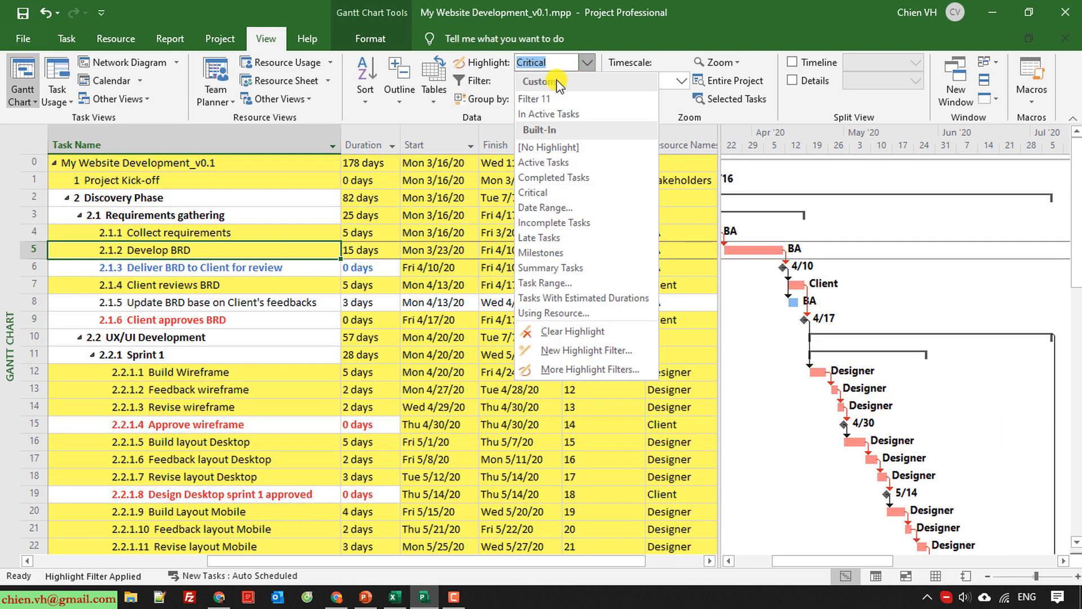
pyautogui.click(543, 146)
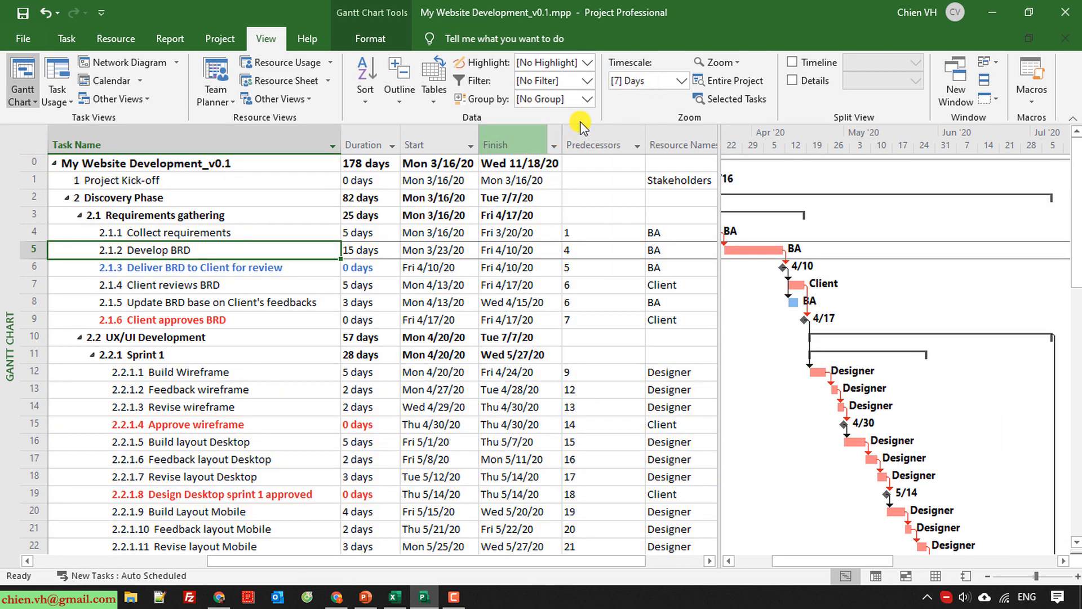
# Filter the task table to Critical tasks, review the filtered list, and restore No Filter.
pyautogui.click(589, 82)
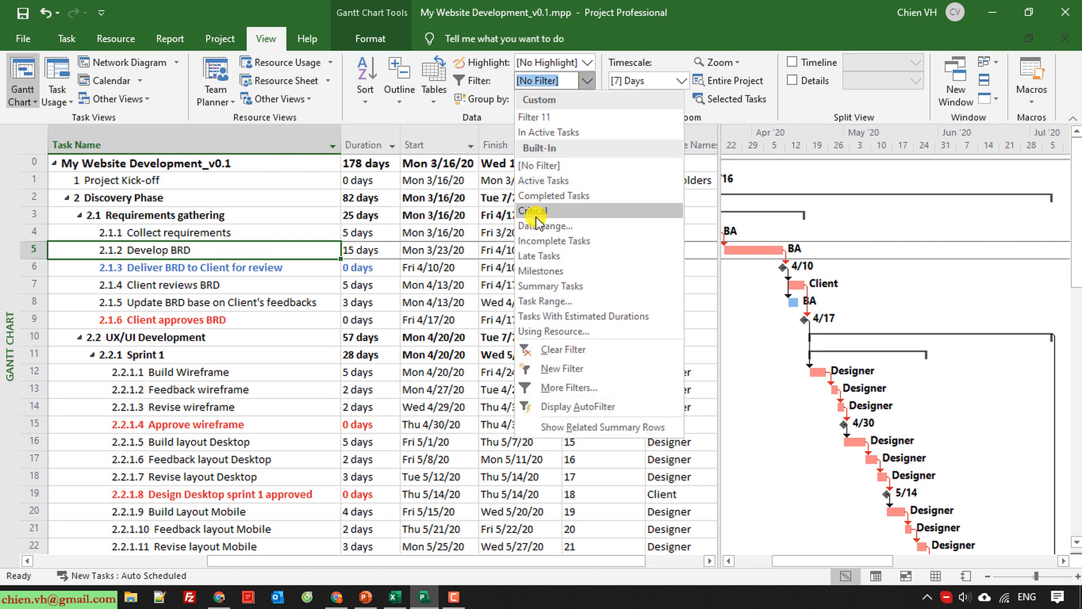
pyautogui.click(529, 215)
pyautogui.scroll(-5, 259, 357)
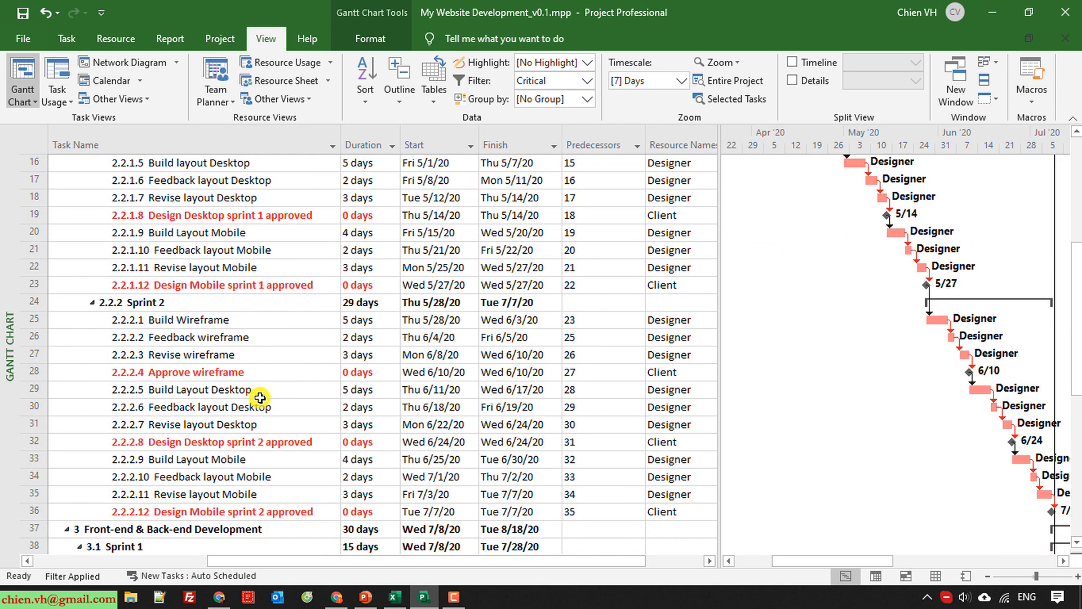
pyautogui.scroll(6, 260, 398)
pyautogui.click(589, 82)
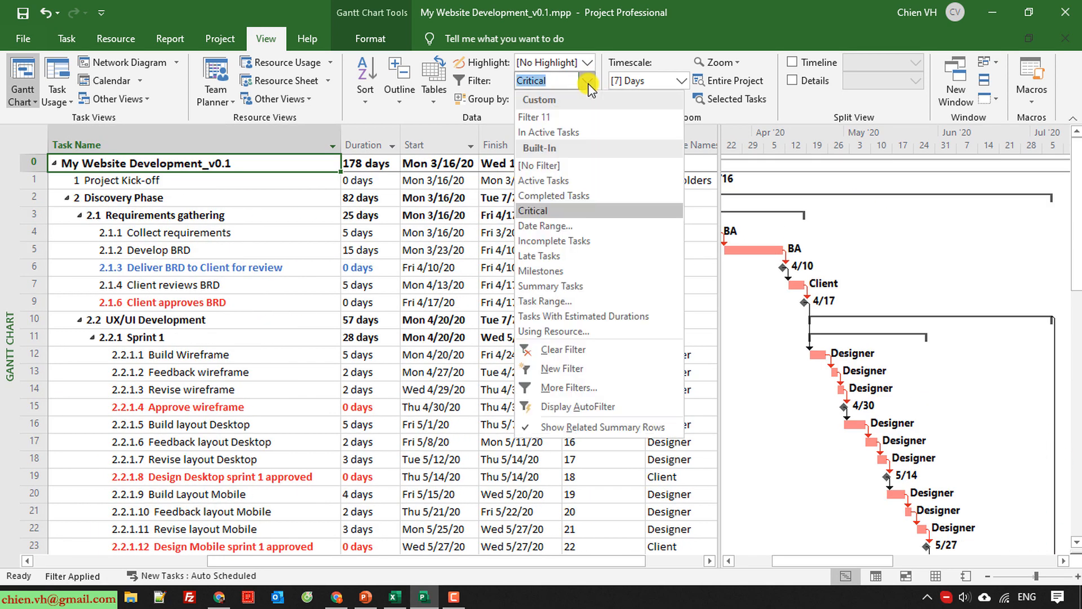
pyautogui.click(555, 166)
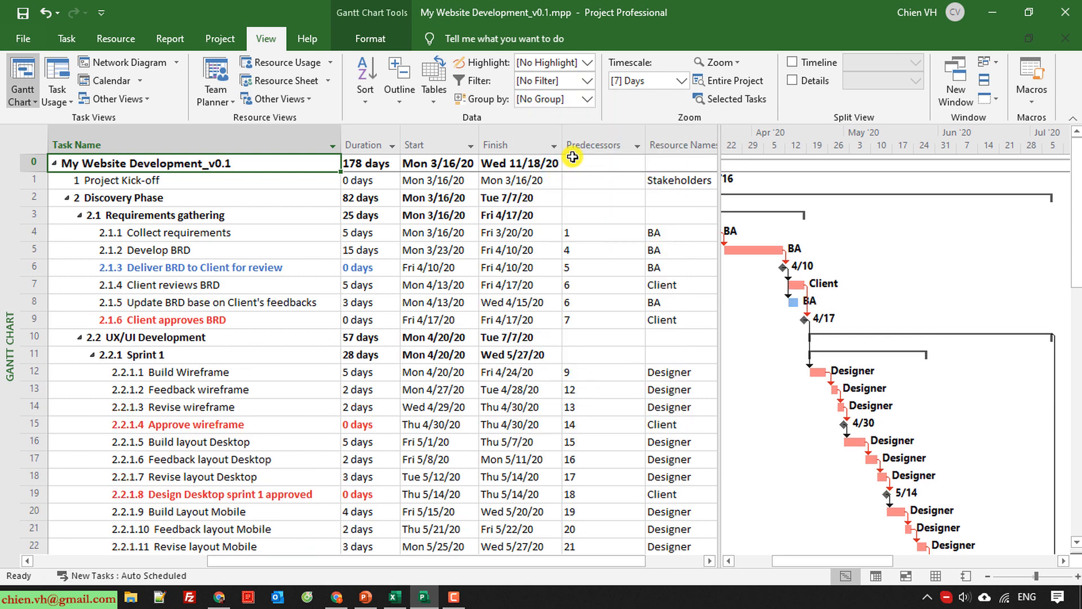
# Group the tasks by Resource and review the tasks listed under each resource.
pyautogui.click(588, 99)
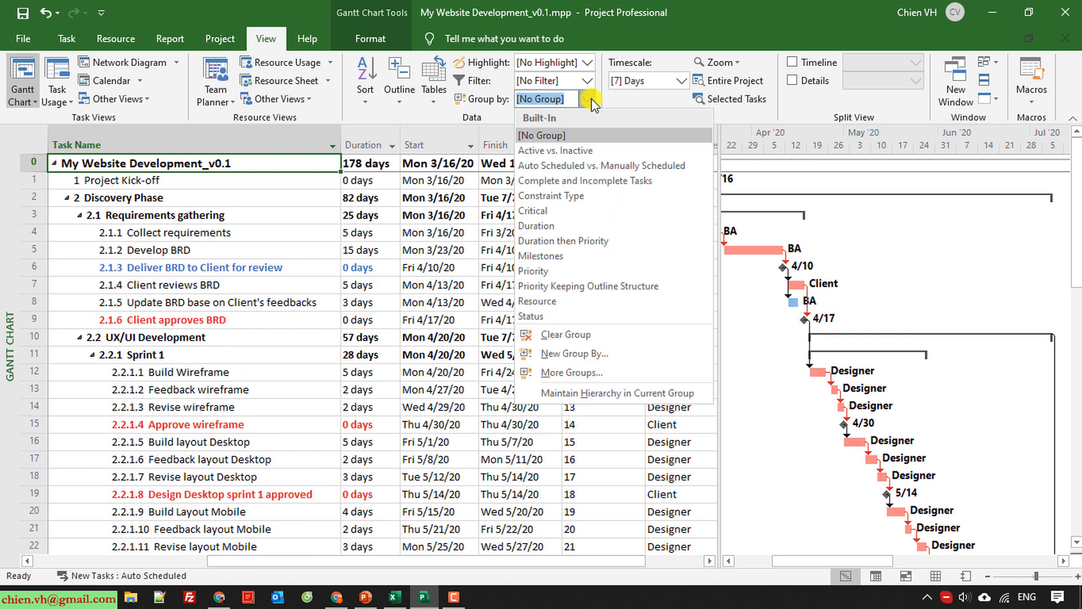
pyautogui.click(555, 308)
pyautogui.scroll(-1, 160, 363)
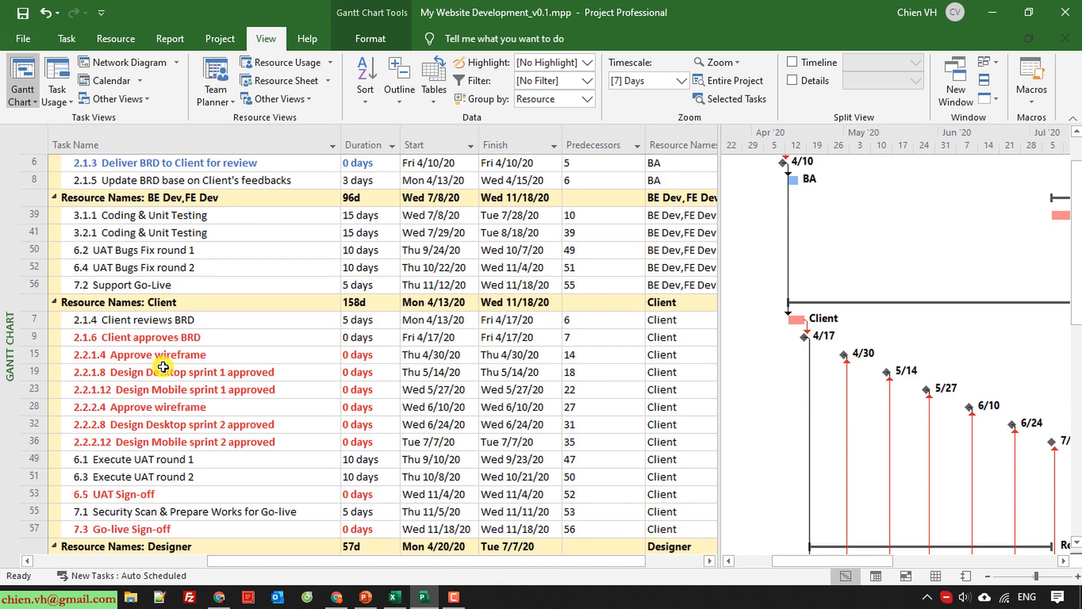
pyautogui.scroll(1, 169, 350)
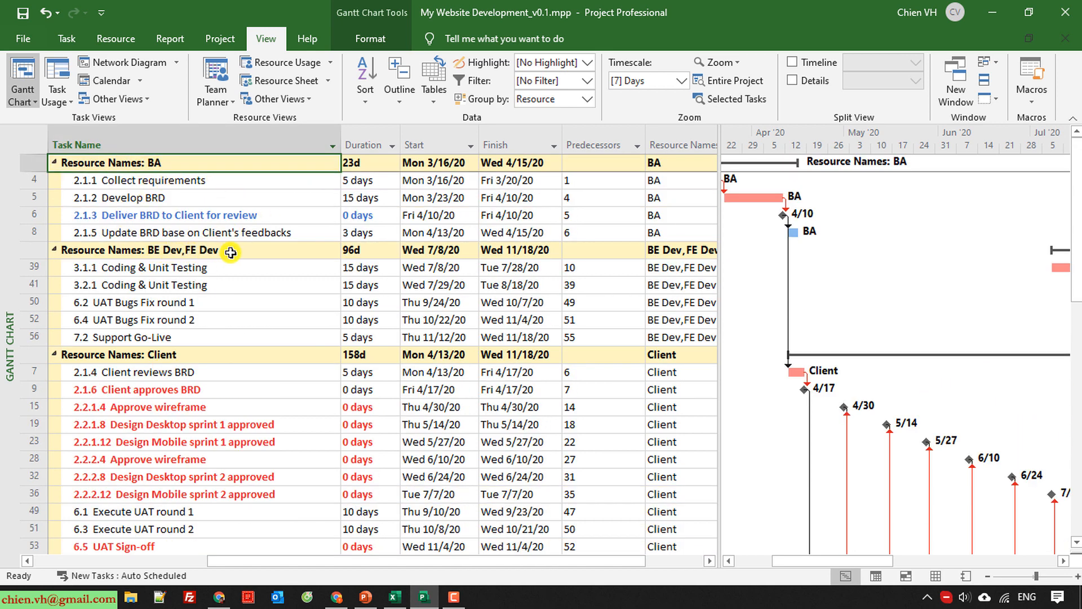
pyautogui.scroll(-12, 203, 358)
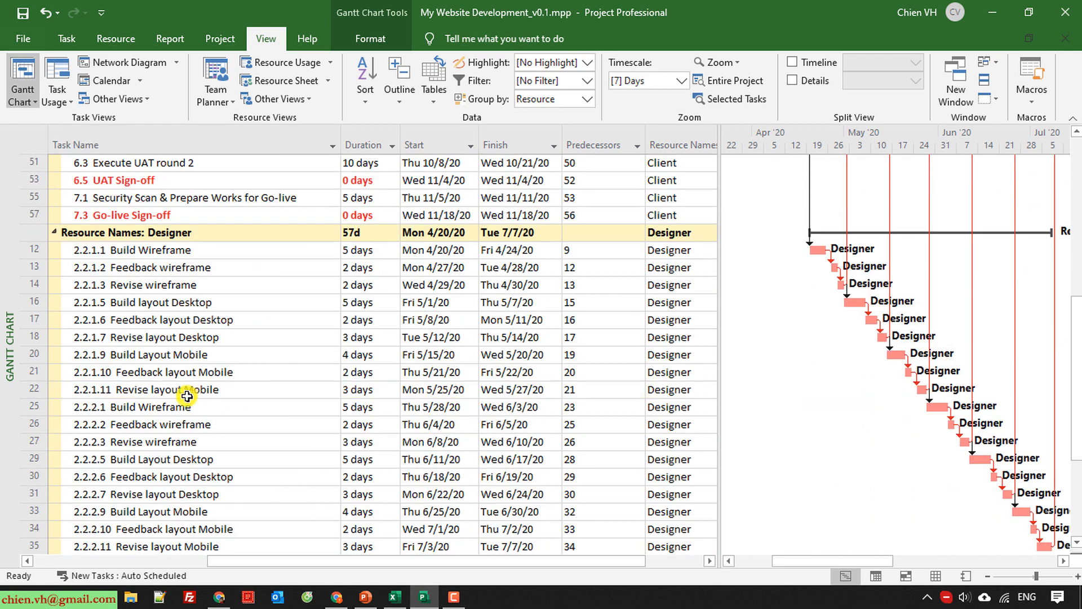
pyautogui.scroll(-1, 188, 391)
pyautogui.scroll(13, 202, 372)
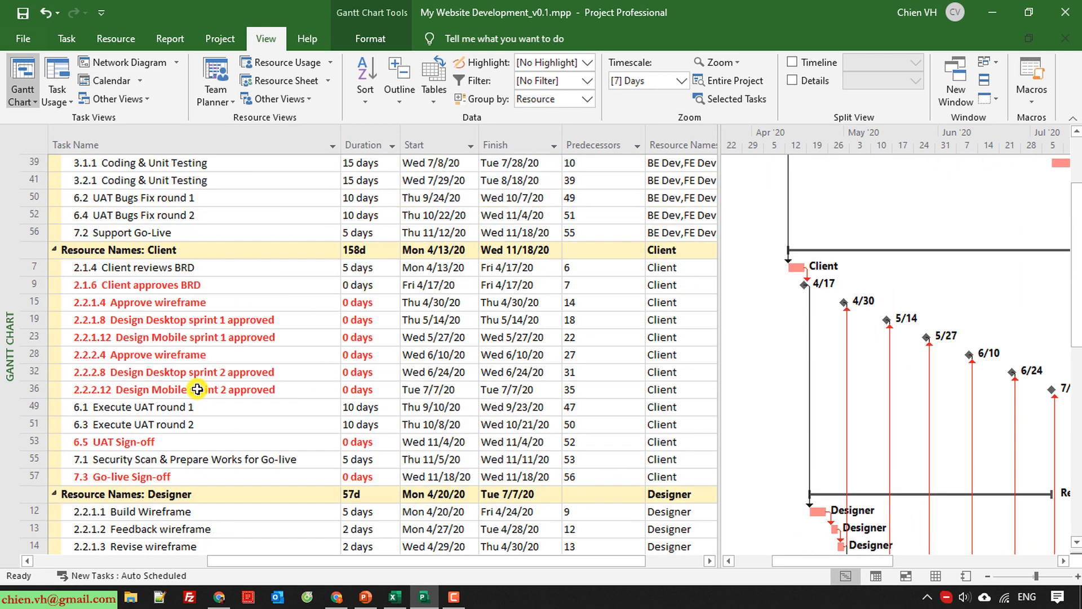
# Regroup the tasks by Status, review the list, and return to No Group.
pyautogui.click(588, 99)
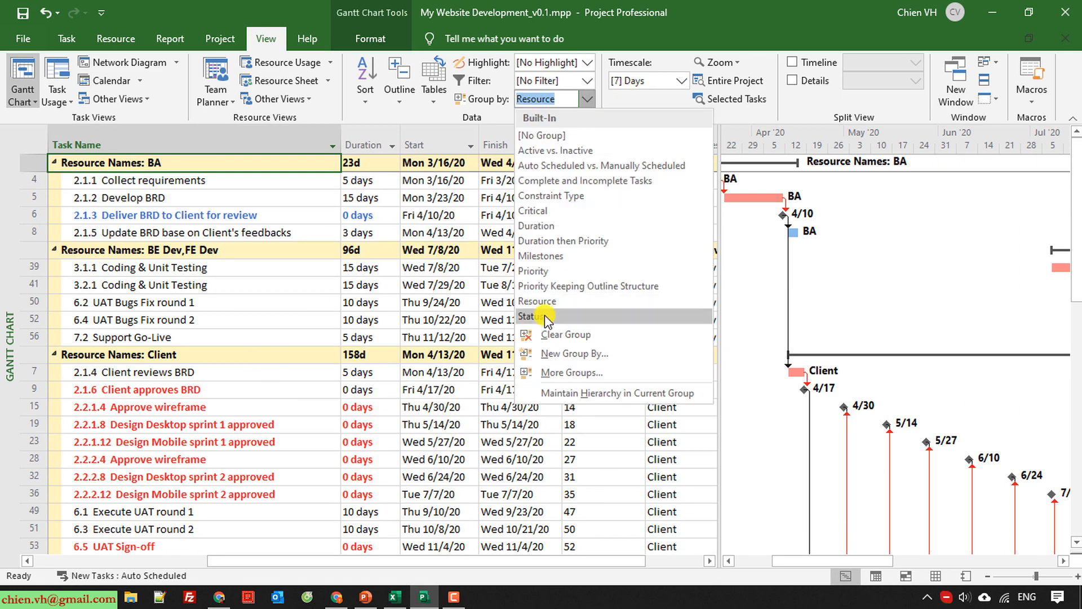
pyautogui.click(545, 317)
pyautogui.scroll(-7, 271, 402)
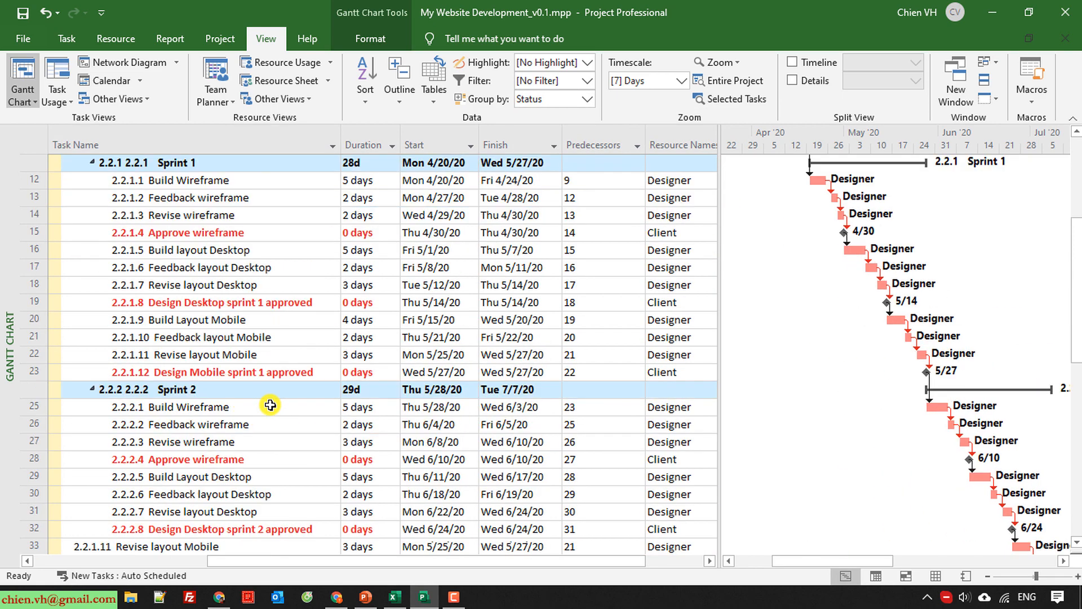
pyautogui.scroll(7, 272, 405)
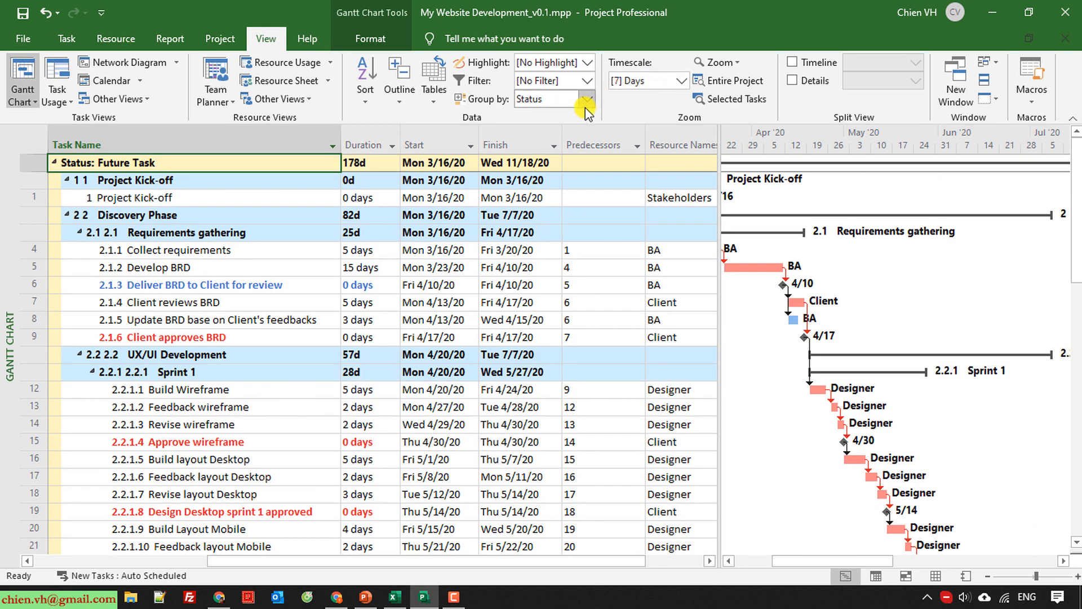
pyautogui.click(589, 99)
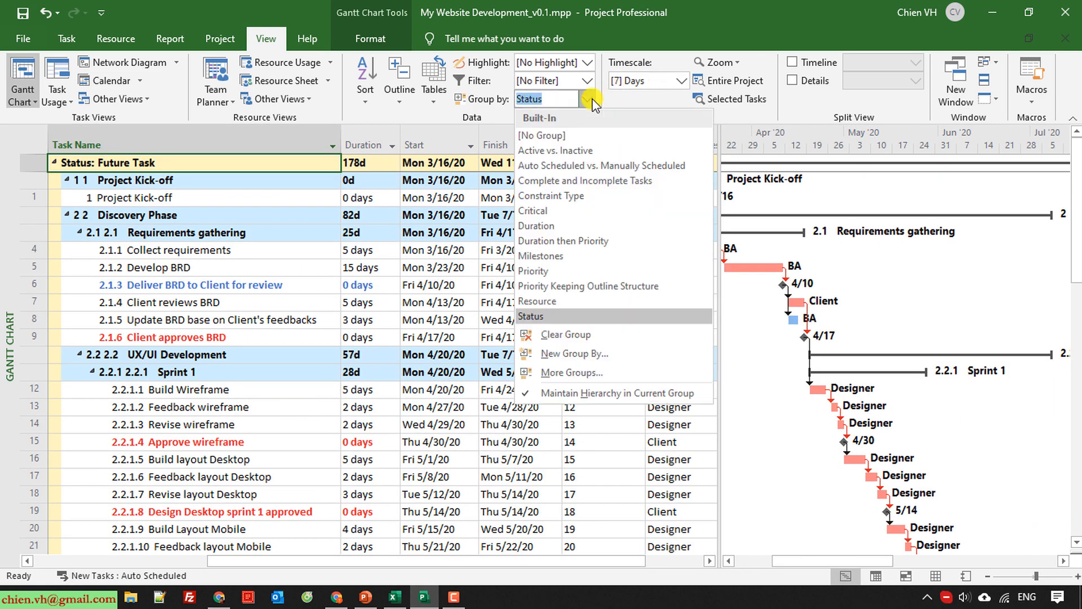
pyautogui.click(570, 138)
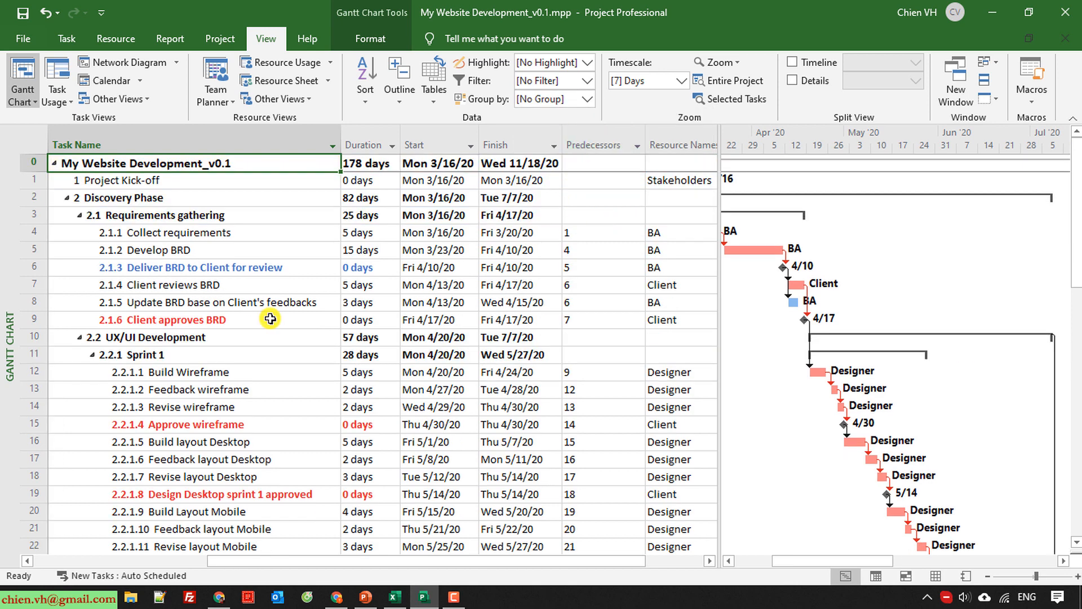
# Collapse the UX/UI Sprint 1 subtasks through the outline options and expand all subtasks again.
pyautogui.click(220, 378)
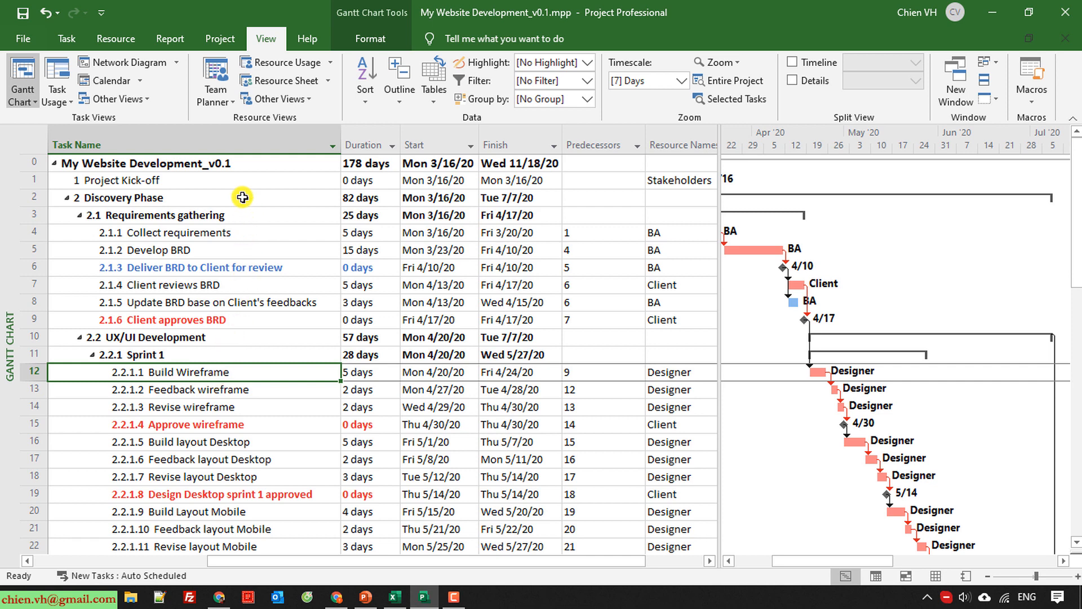
pyautogui.click(402, 103)
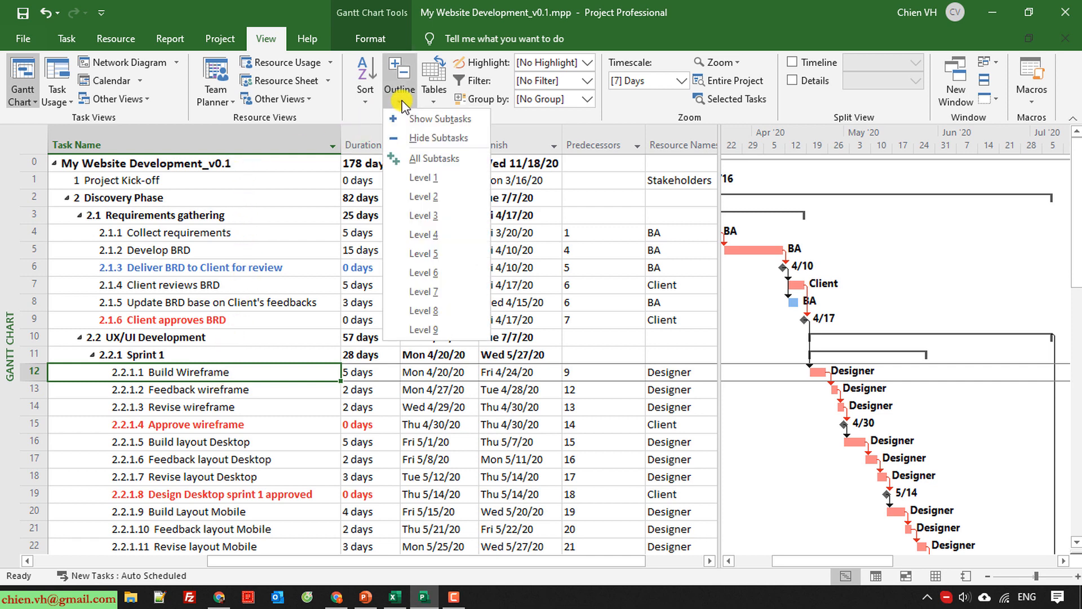
pyautogui.click(440, 138)
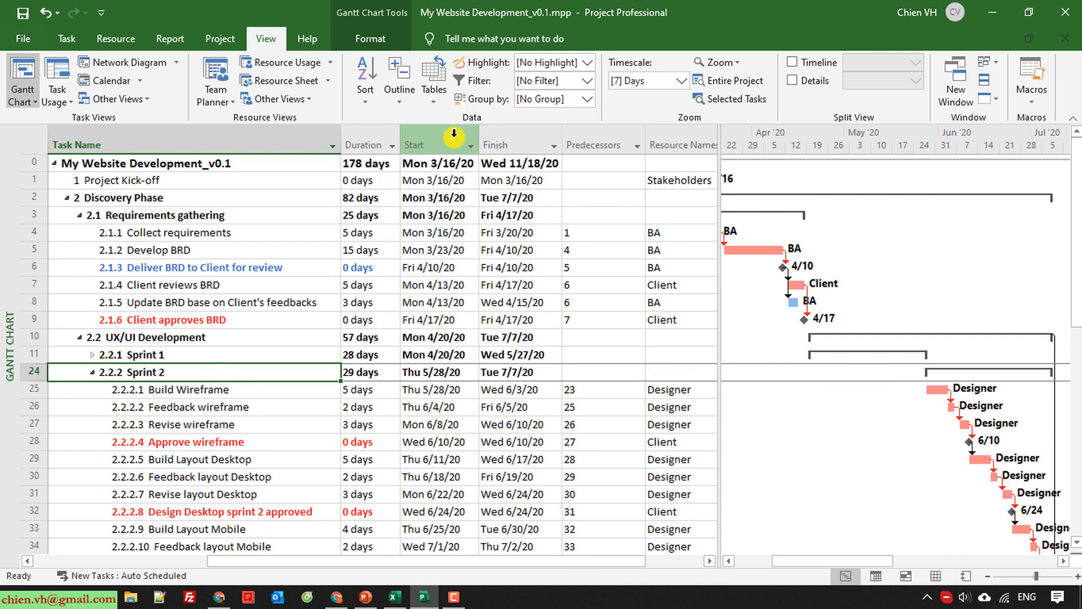
pyautogui.click(404, 104)
pyautogui.click(434, 159)
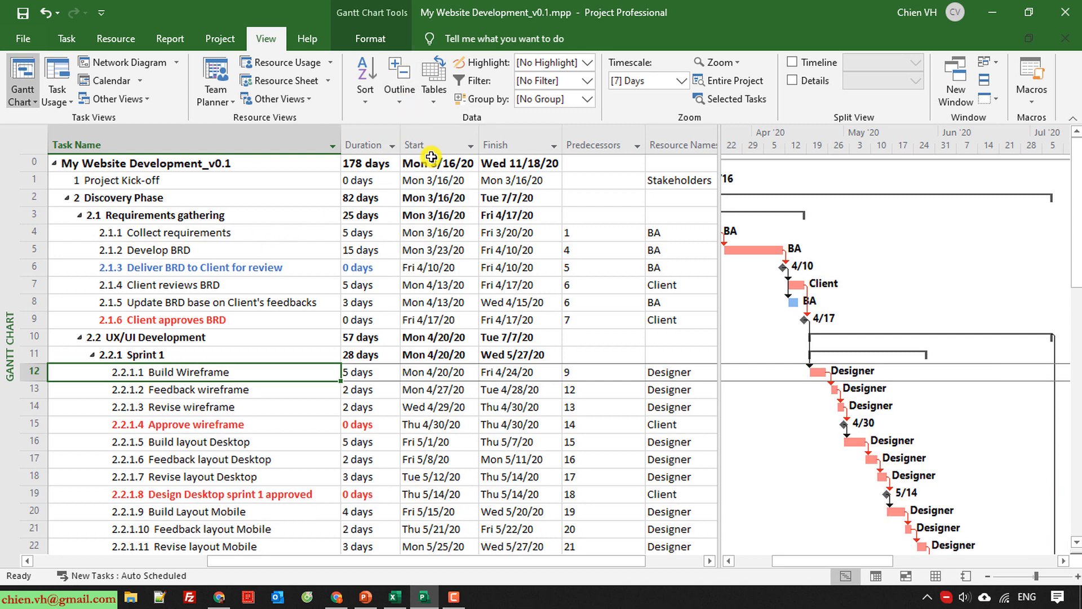
pyautogui.click(399, 106)
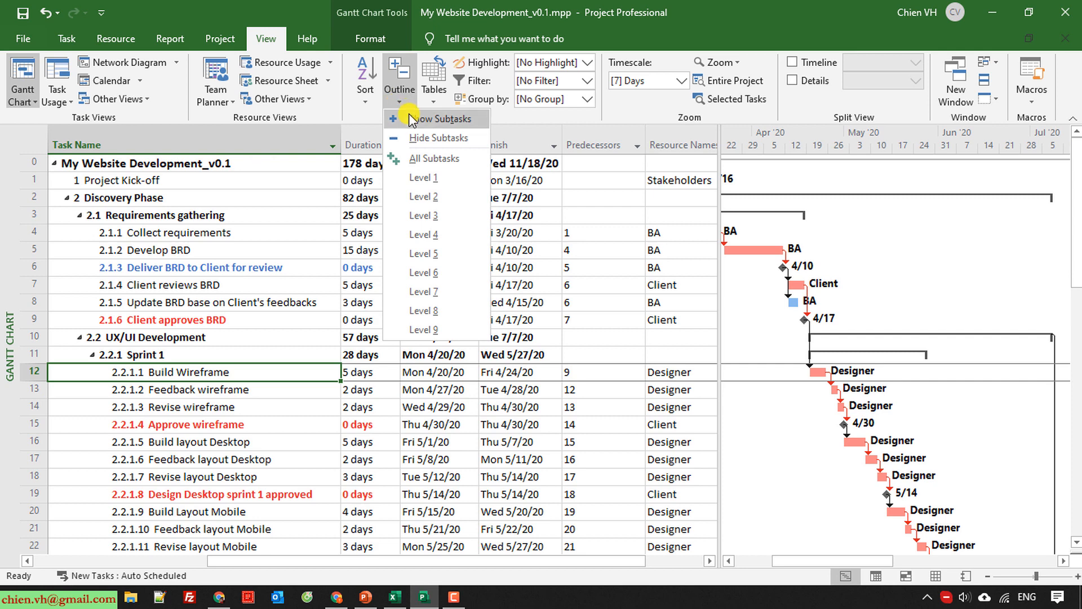
pyautogui.click(428, 119)
pyautogui.click(270, 422)
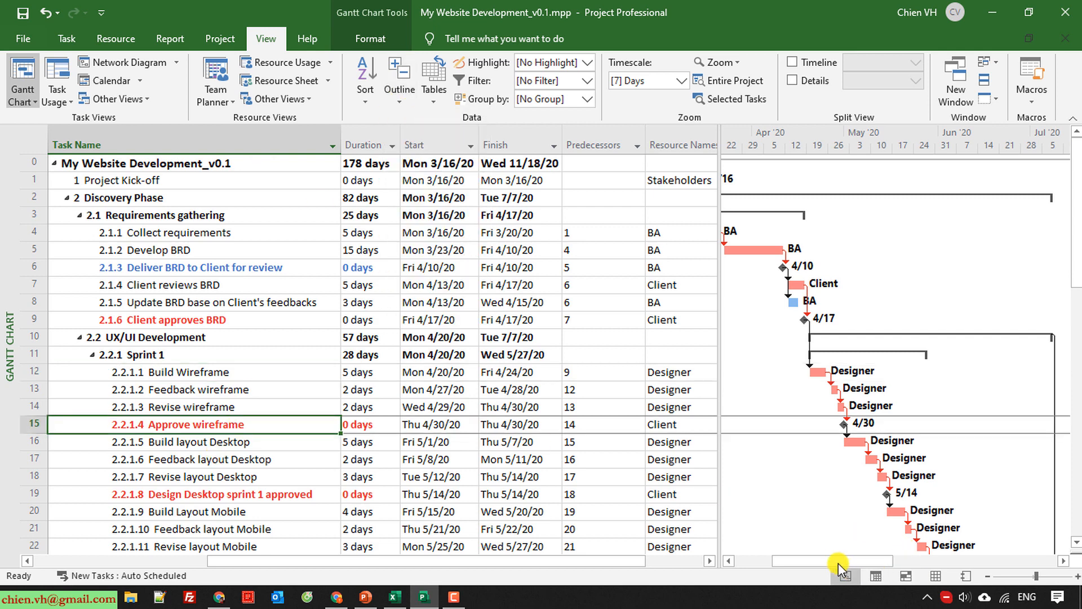
# Open the project statistics from the project information and examine the dates, duration, work and cost.
pyautogui.moveTo(837, 563); pyautogui.dragTo(789, 563)
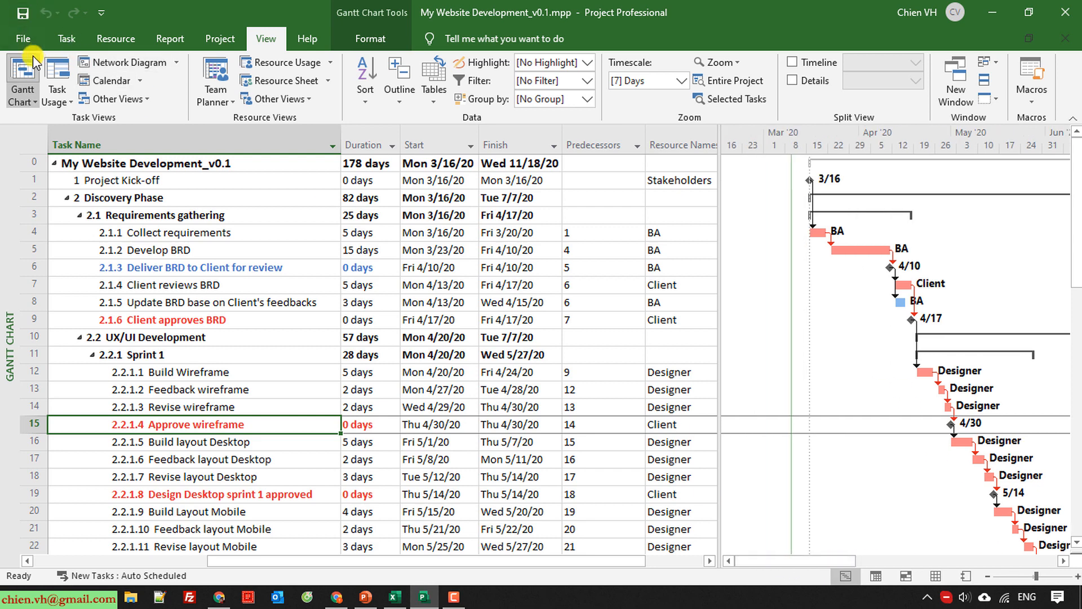
pyautogui.click(219, 39)
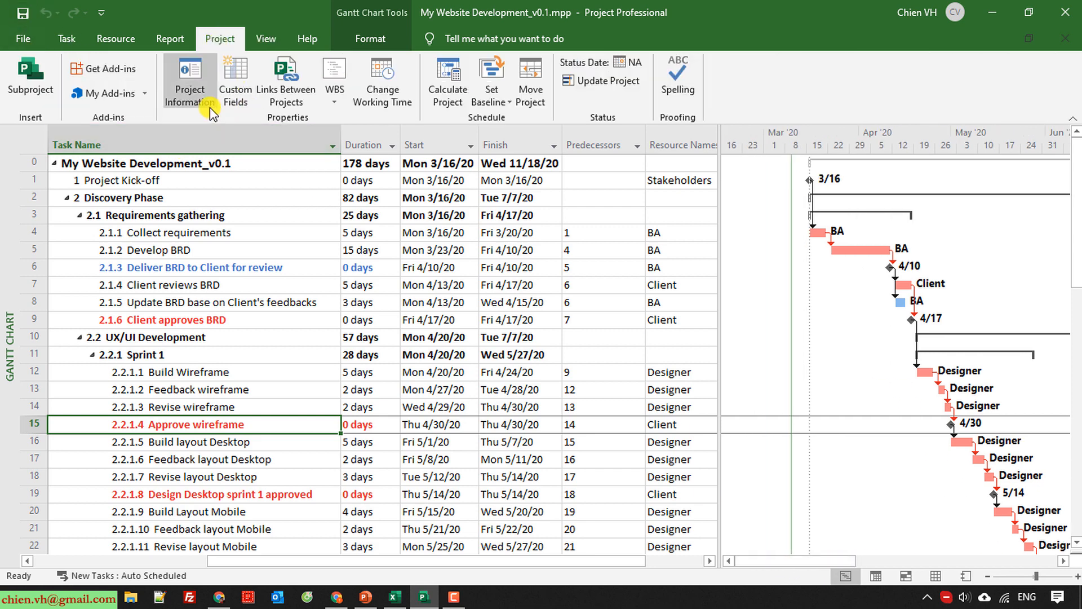
pyautogui.click(191, 82)
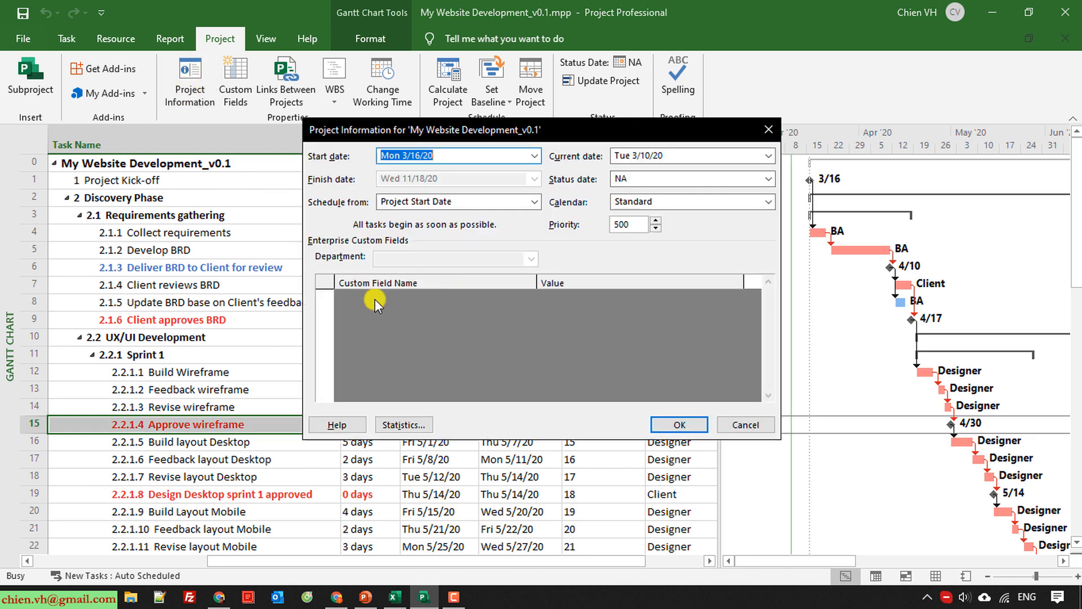
pyautogui.click(404, 426)
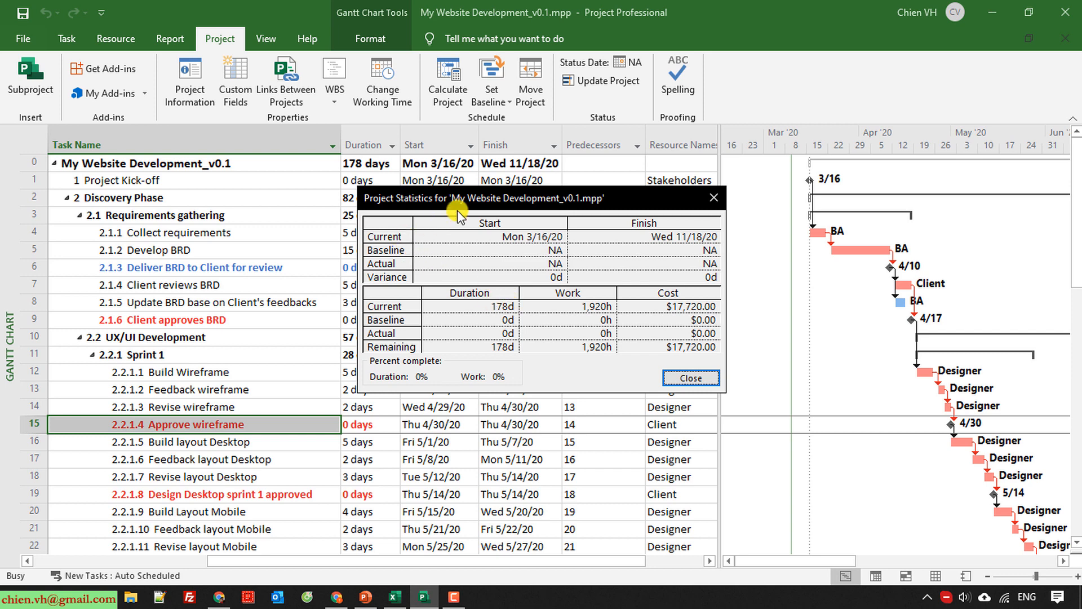
pyautogui.moveTo(490, 197); pyautogui.dragTo(428, 189)
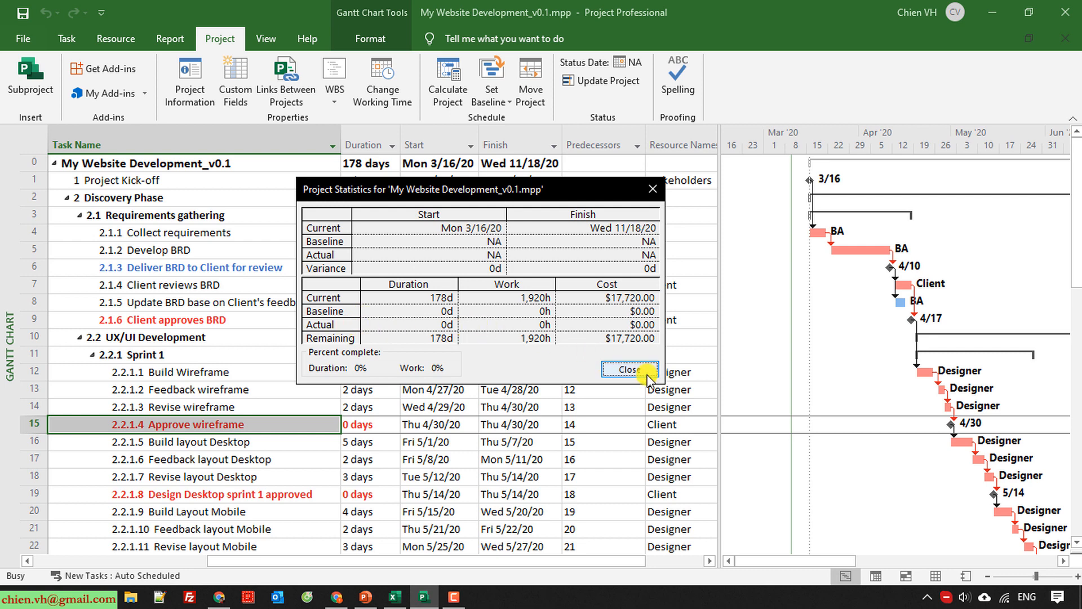
# Set Baseline for the entire project and save the project file.
pyautogui.click(628, 369)
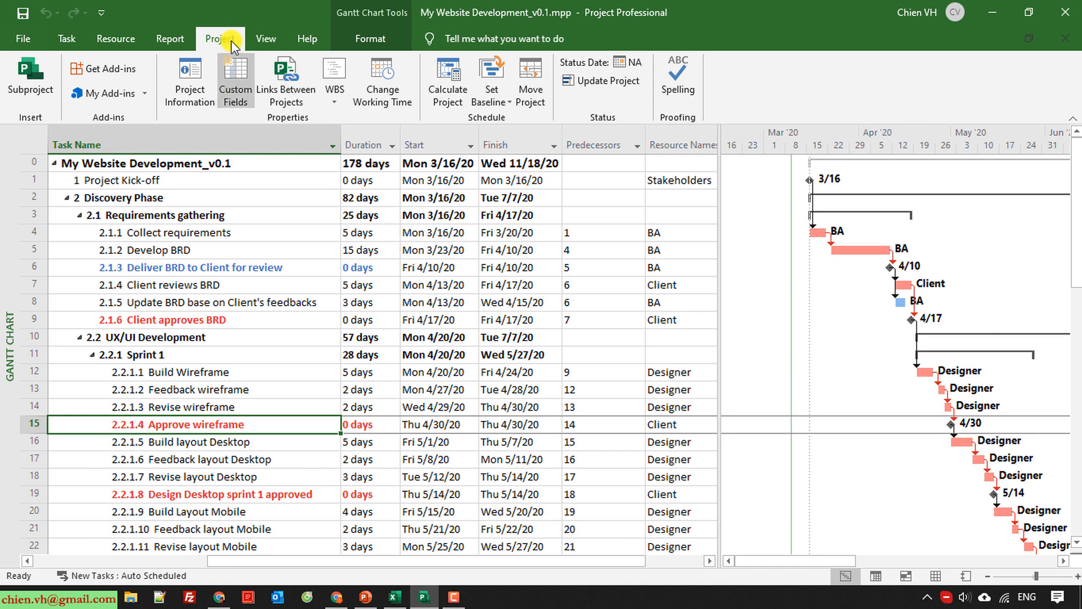
pyautogui.click(513, 112)
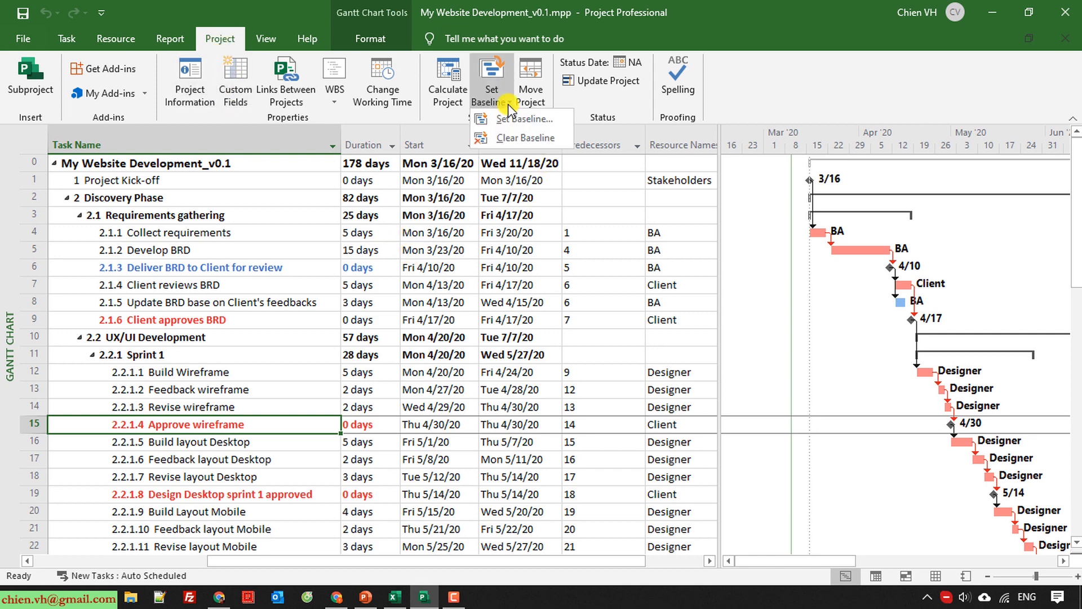
pyautogui.click(514, 119)
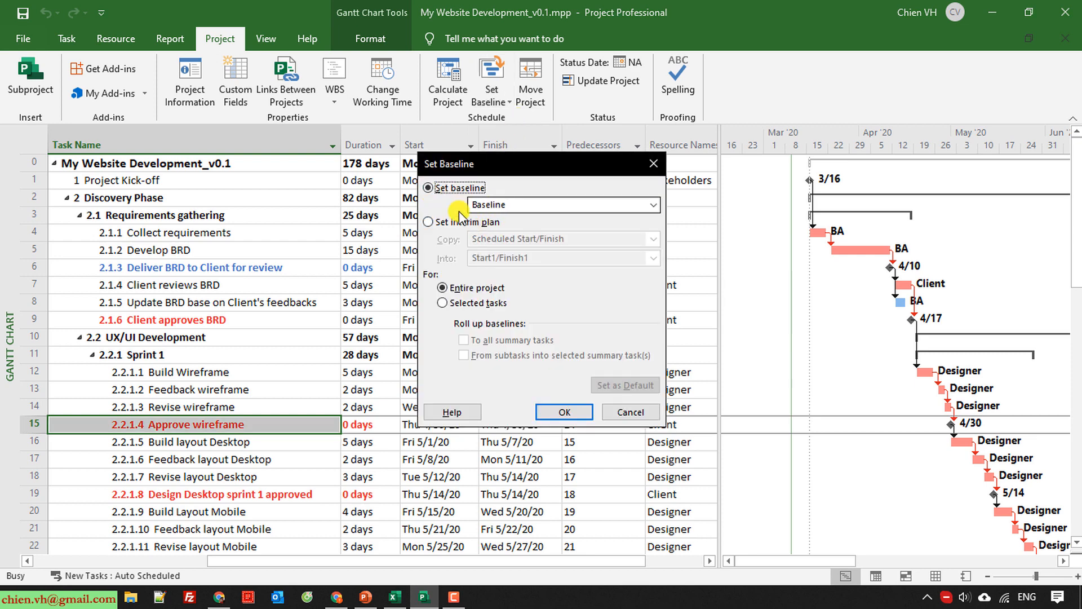
pyautogui.click(654, 204)
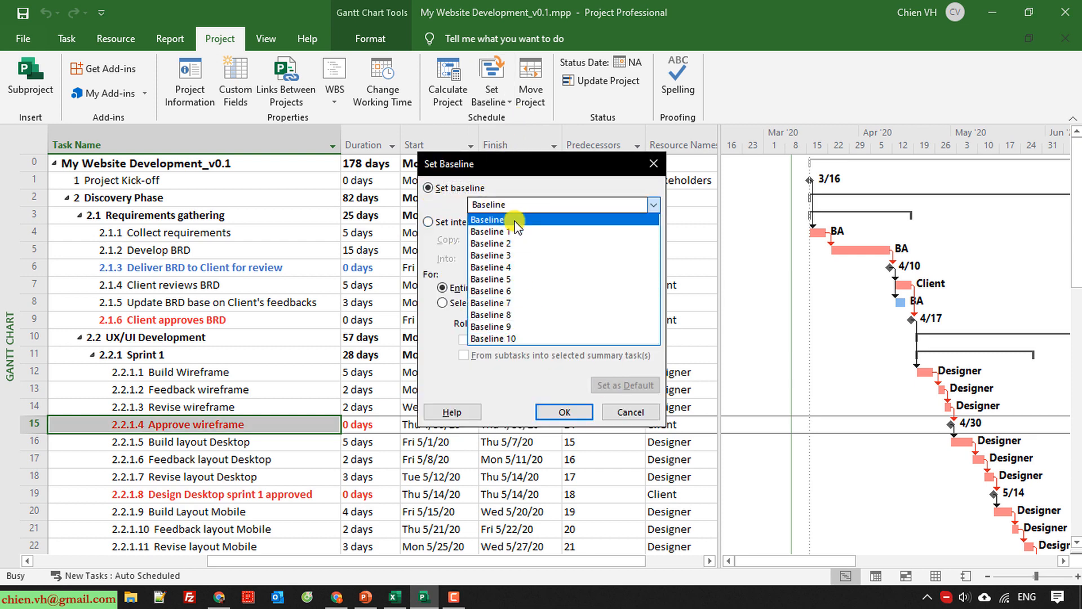
pyautogui.click(566, 175)
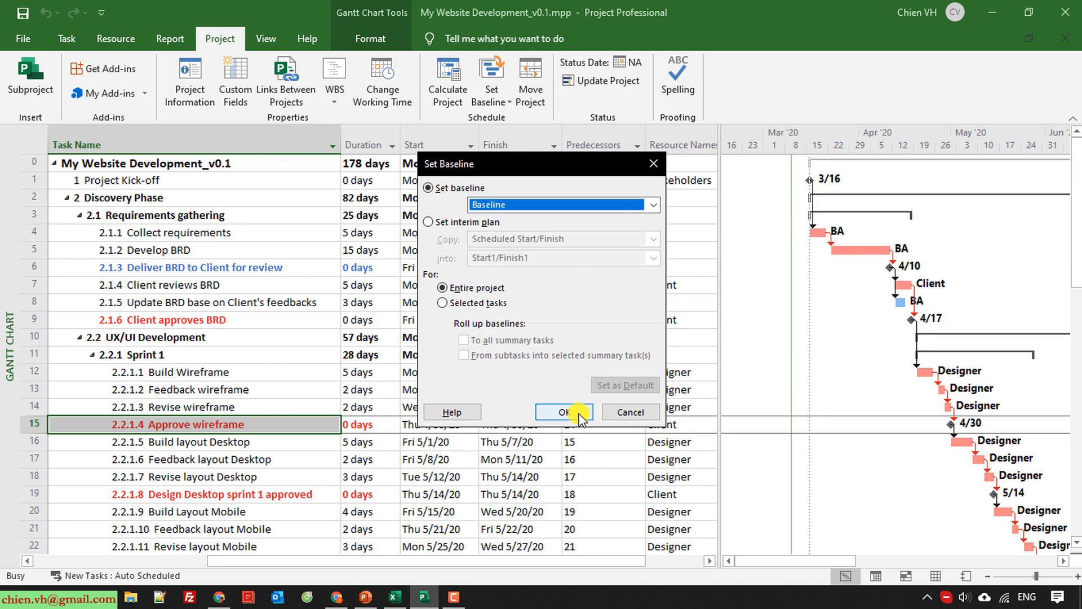
pyautogui.click(564, 412)
pyautogui.click(214, 339)
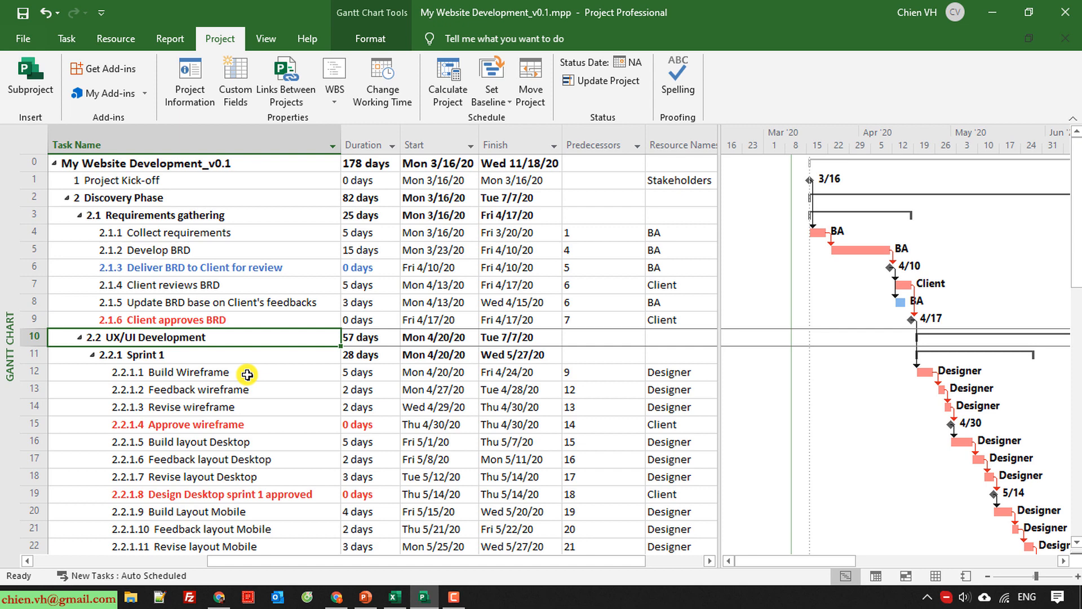
pyautogui.click(23, 13)
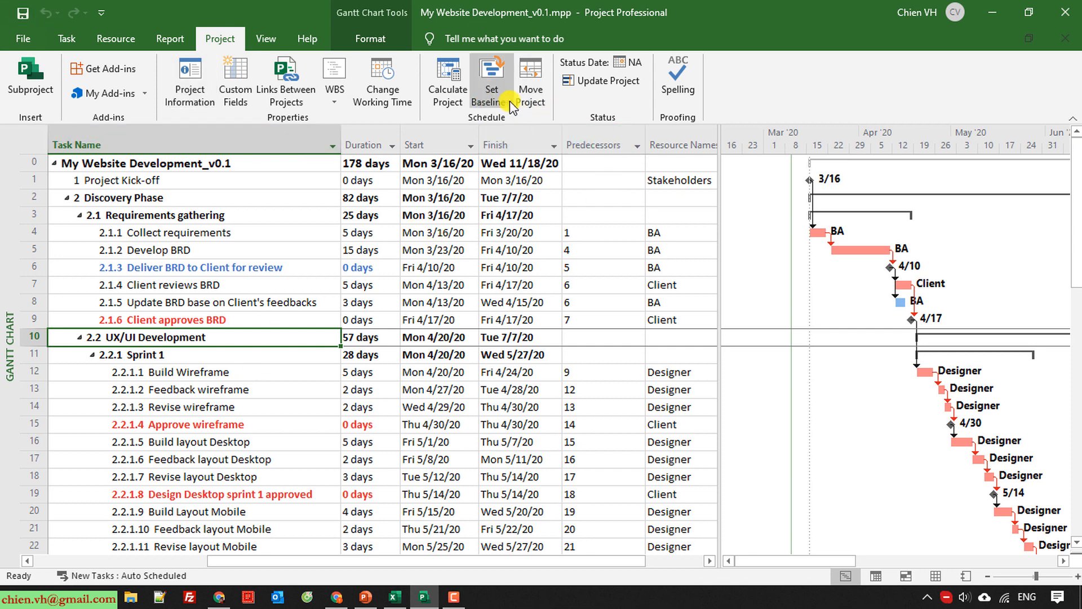
# Examine the project statistics to compare the baseline dates, duration, work and cost with the current plan.
pyautogui.click(190, 90)
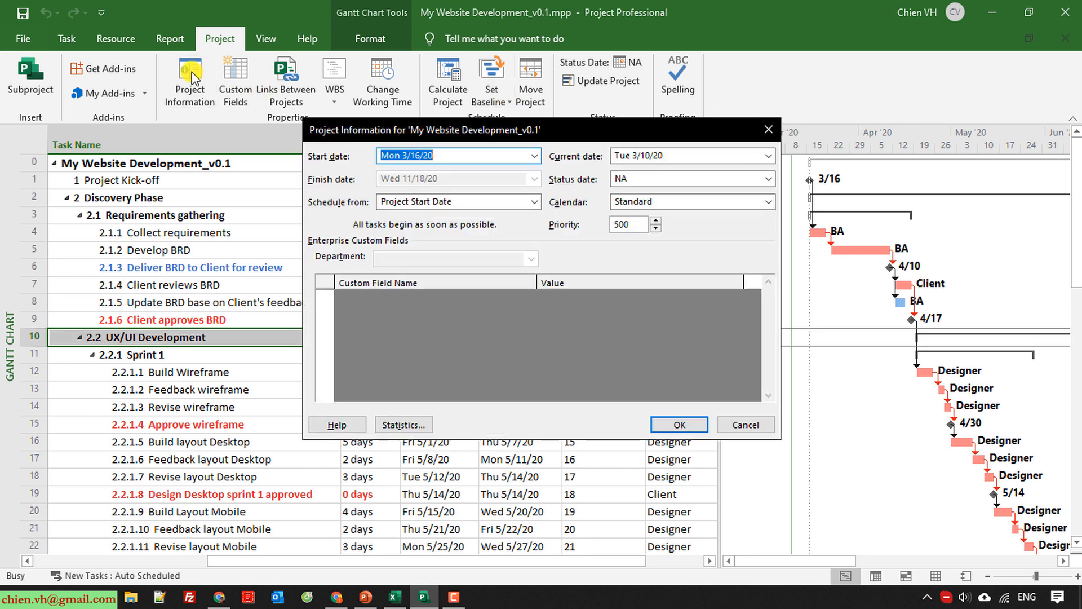
pyautogui.click(416, 426)
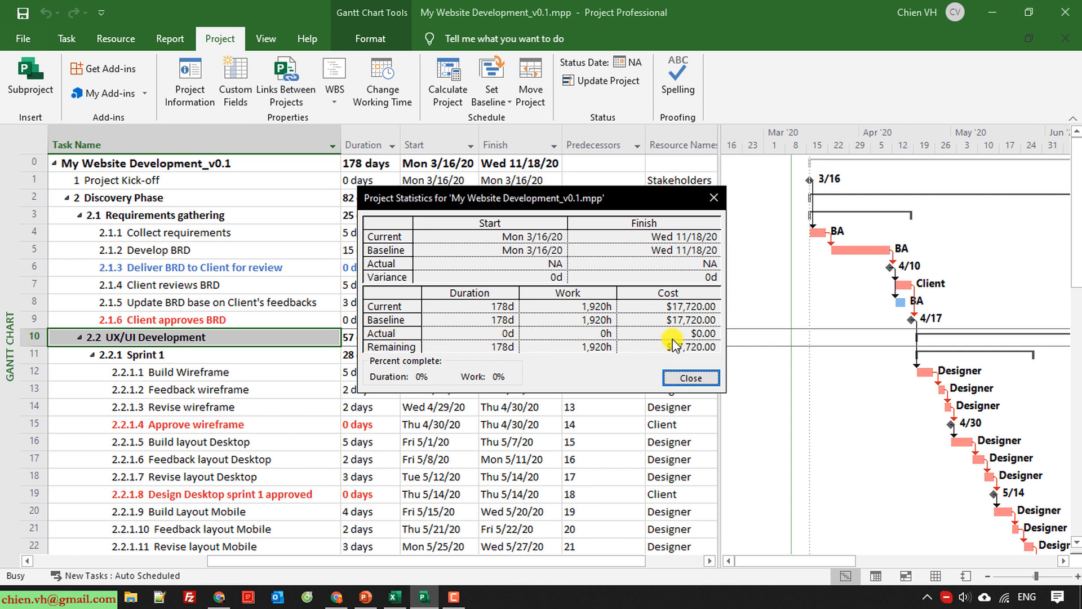
pyautogui.click(705, 379)
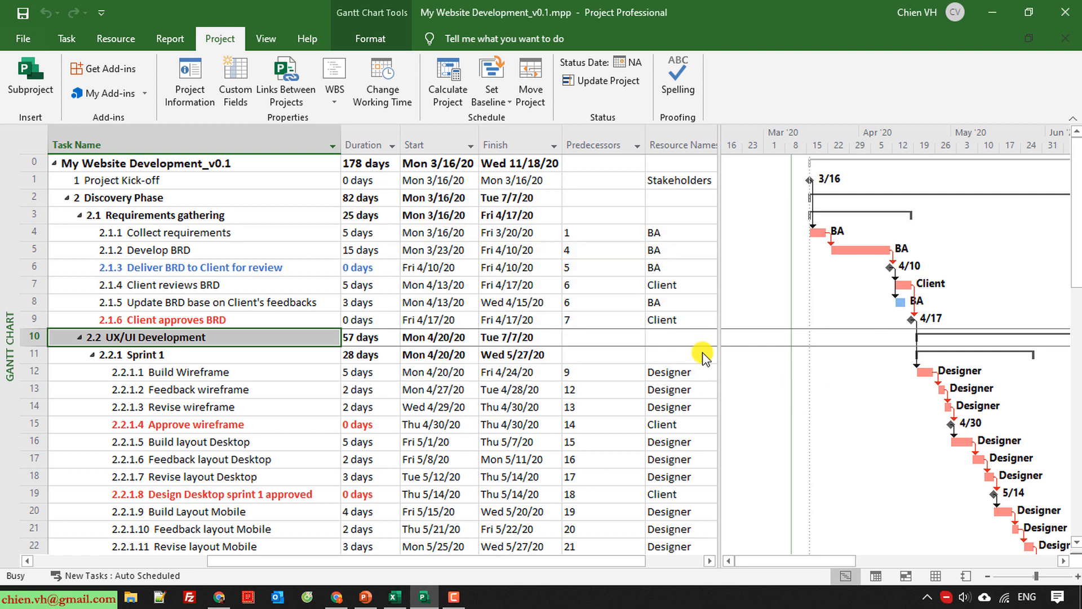
# Widen the task table and add a % Complete column after Resource Names.
pyautogui.moveTo(437, 560); pyautogui.dragTo(267, 563)
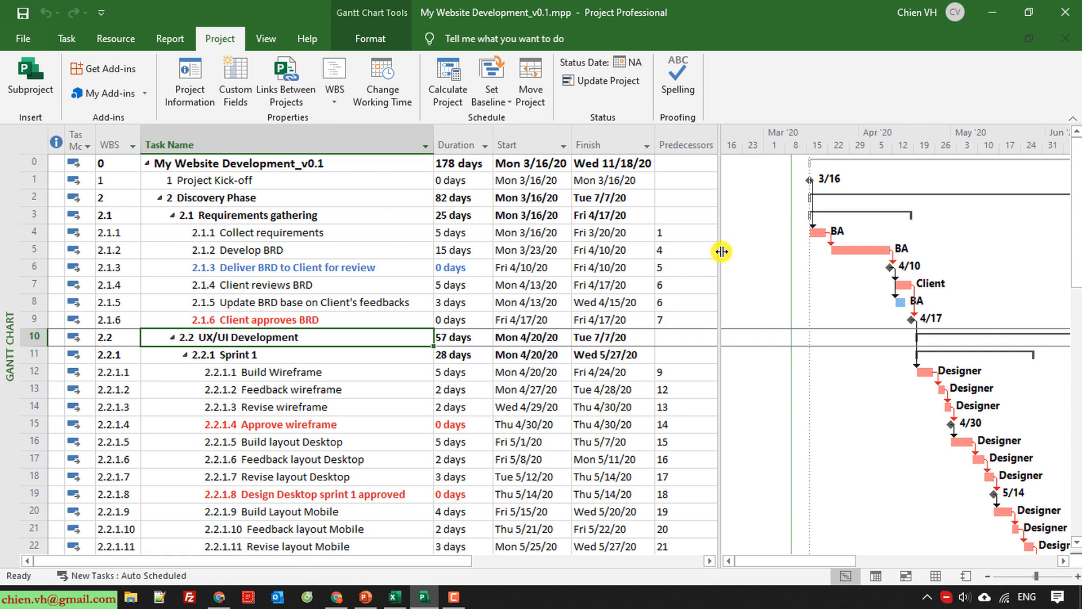
pyautogui.moveTo(720, 249); pyautogui.dragTo(882, 255)
pyautogui.moveTo(477, 555); pyautogui.dragTo(634, 559)
pyautogui.click(871, 146)
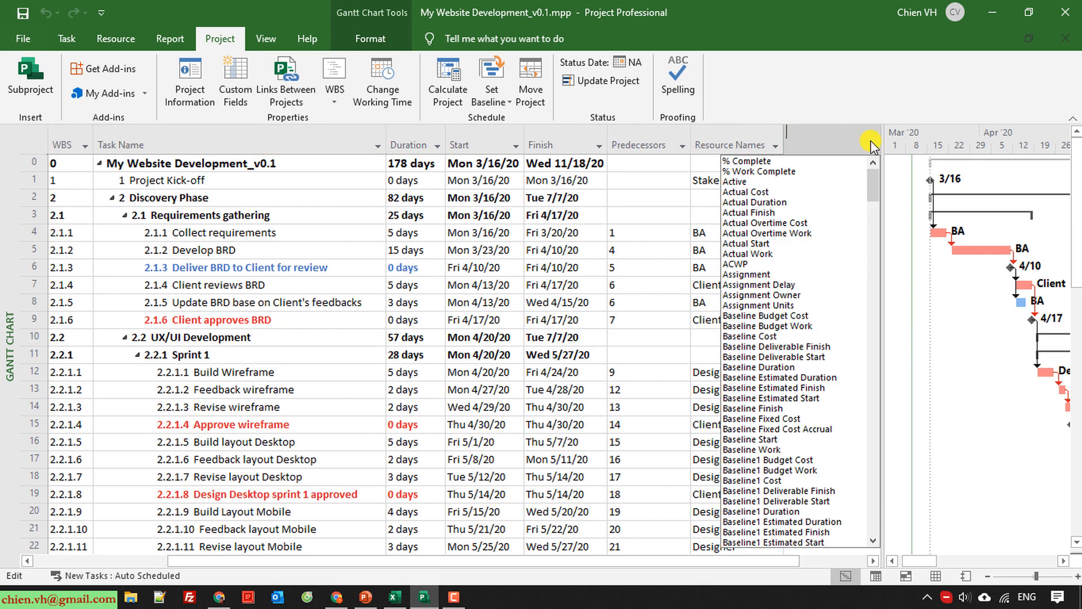
pyautogui.click(766, 156)
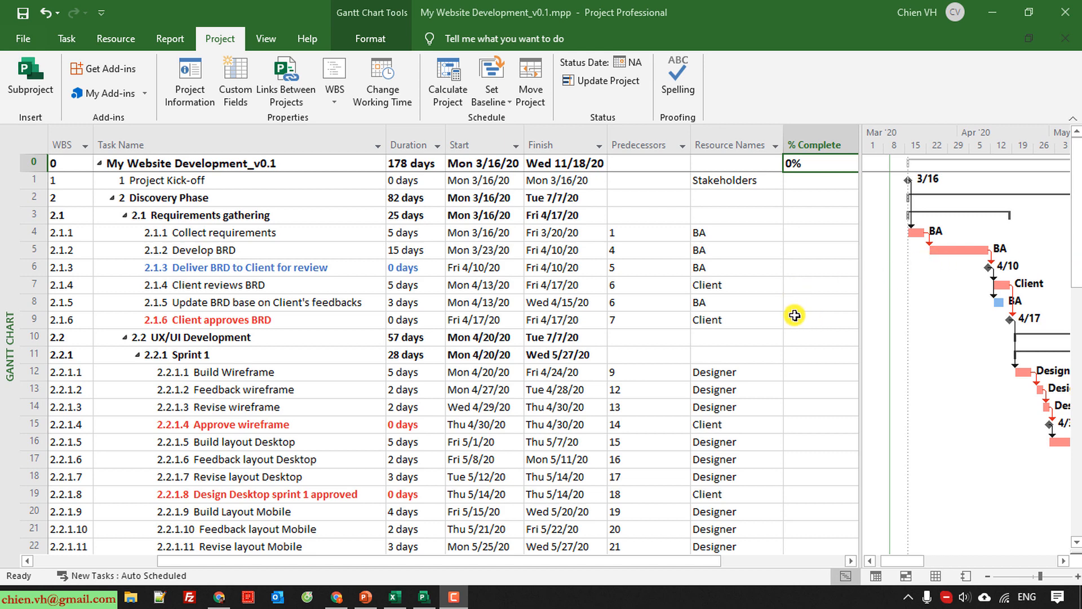
pyautogui.click(312, 321)
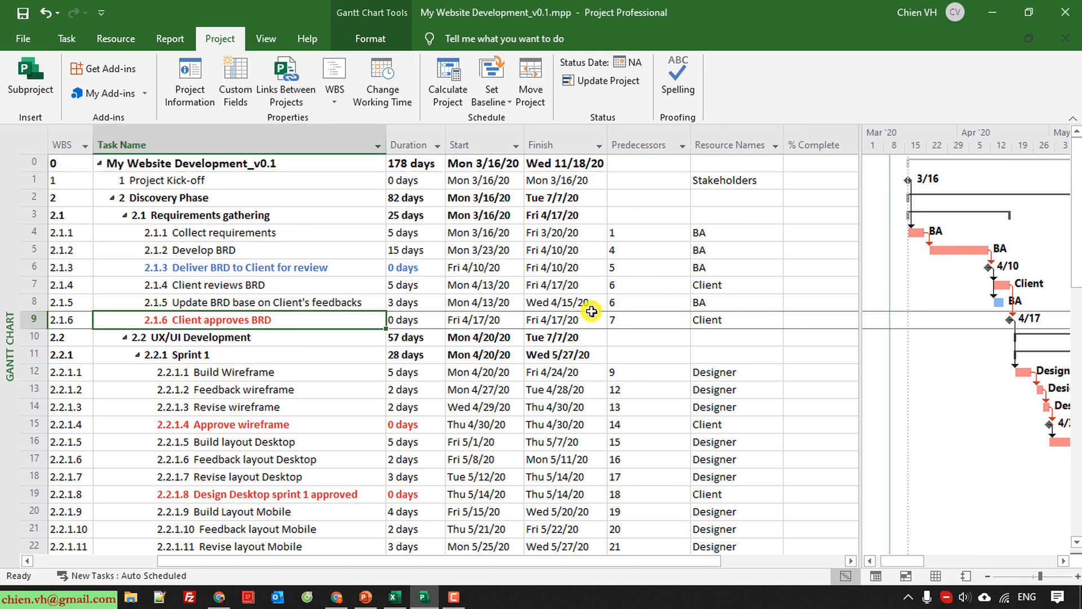
# Mark task 2.1.1 Collect requirements as 50% complete and check its % Complete value.
pyautogui.click(25, 233)
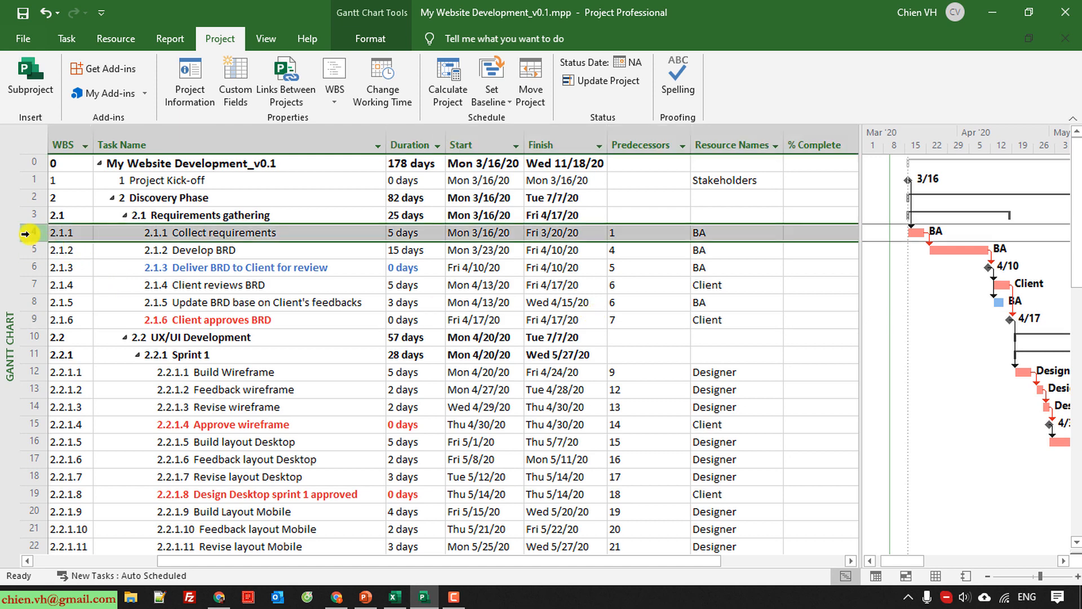
pyautogui.click(115, 39)
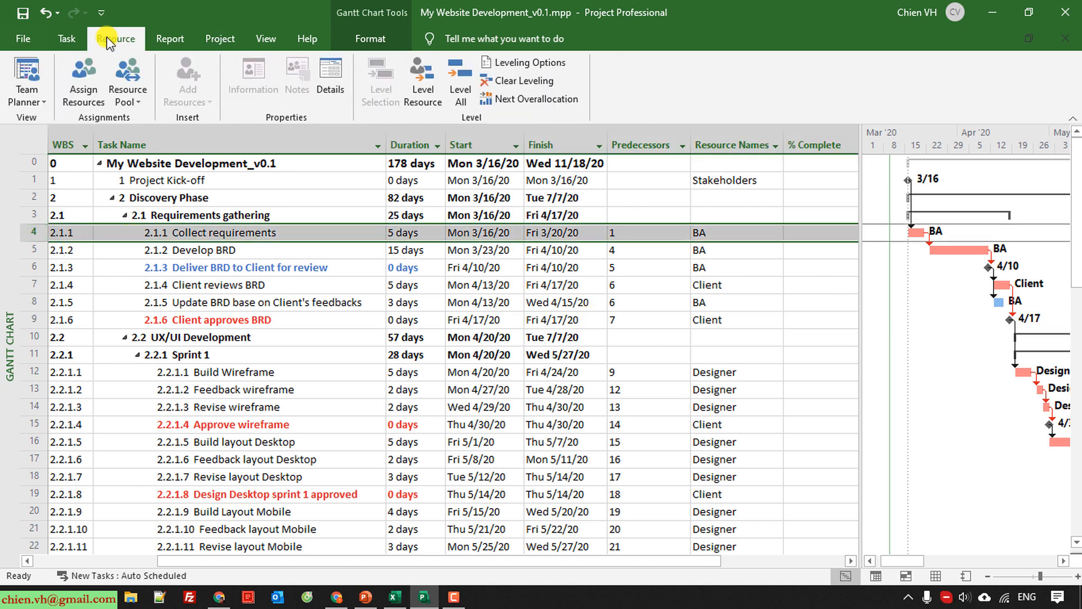
pyautogui.click(76, 45)
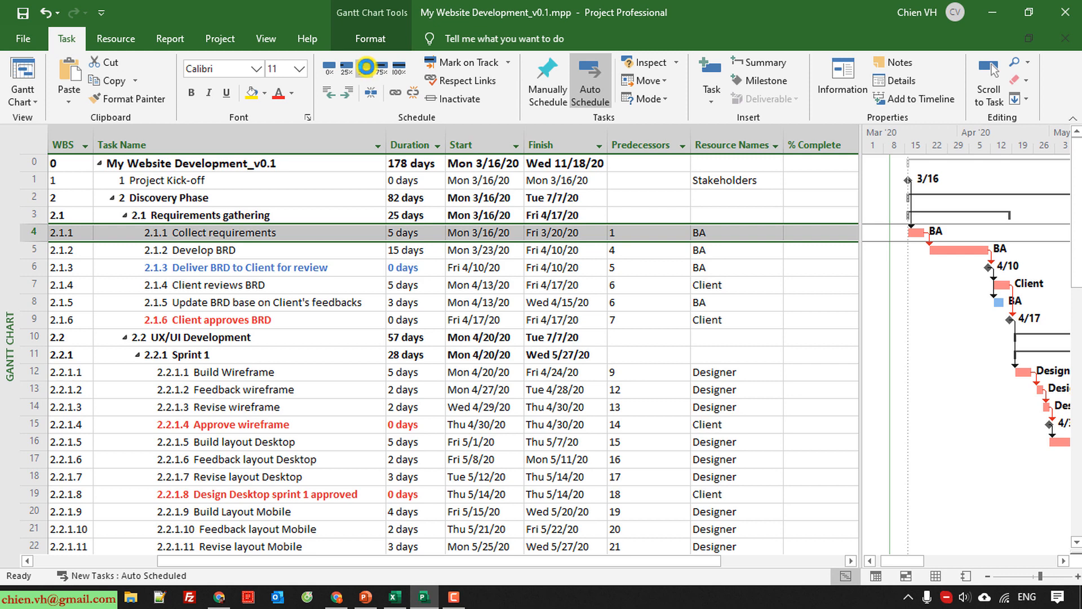
pyautogui.click(366, 67)
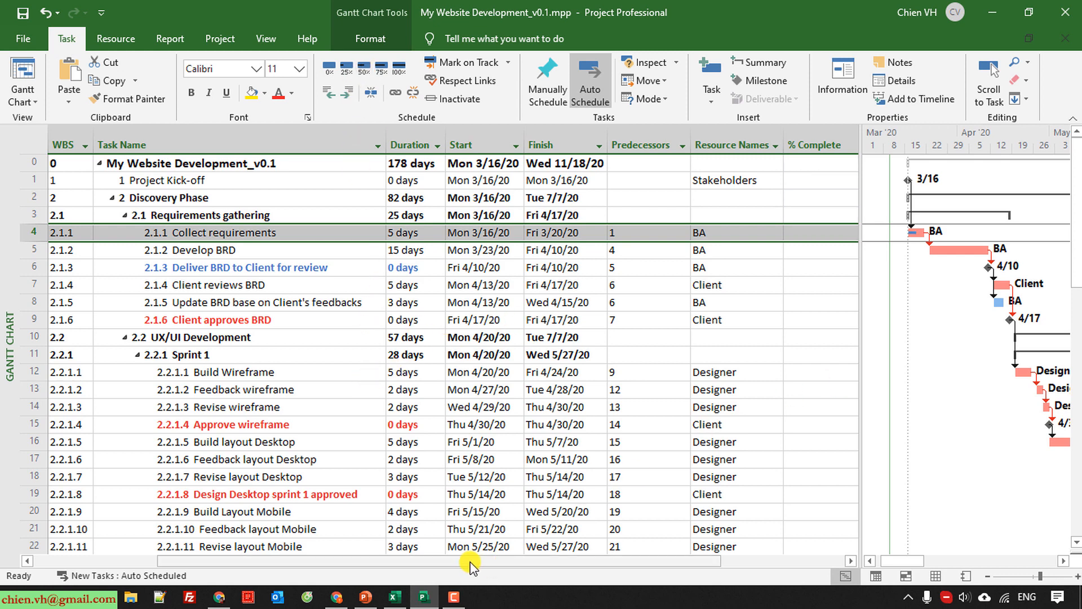
pyautogui.moveTo(398, 560); pyautogui.dragTo(564, 561)
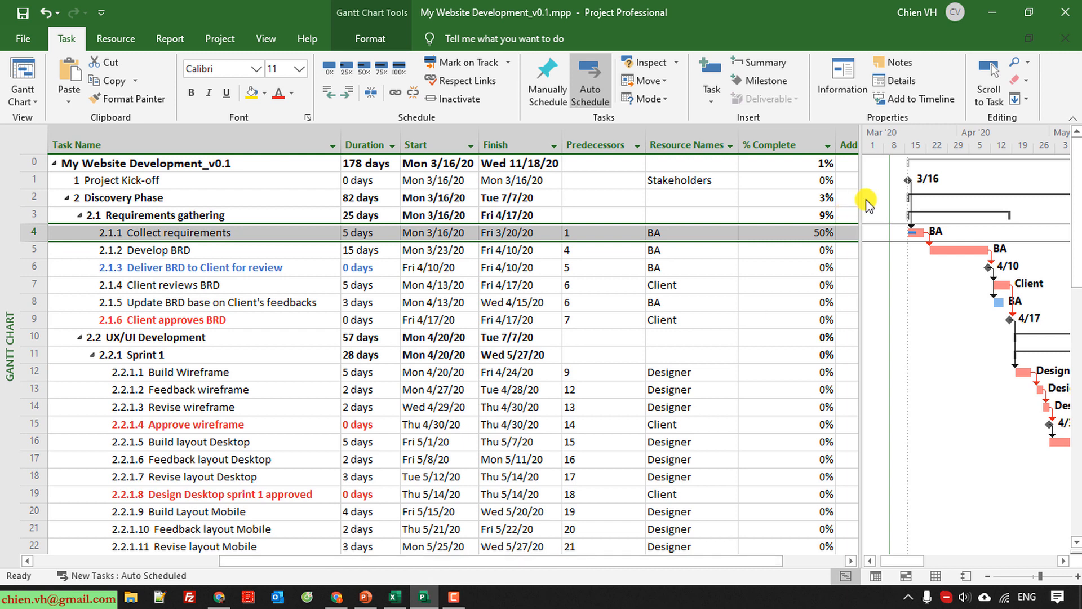
# Narrow the % Complete and Predecessors columns in the task table.
pyautogui.moveTo(836, 145); pyautogui.dragTo(802, 141)
pyautogui.moveTo(644, 134); pyautogui.dragTo(639, 136)
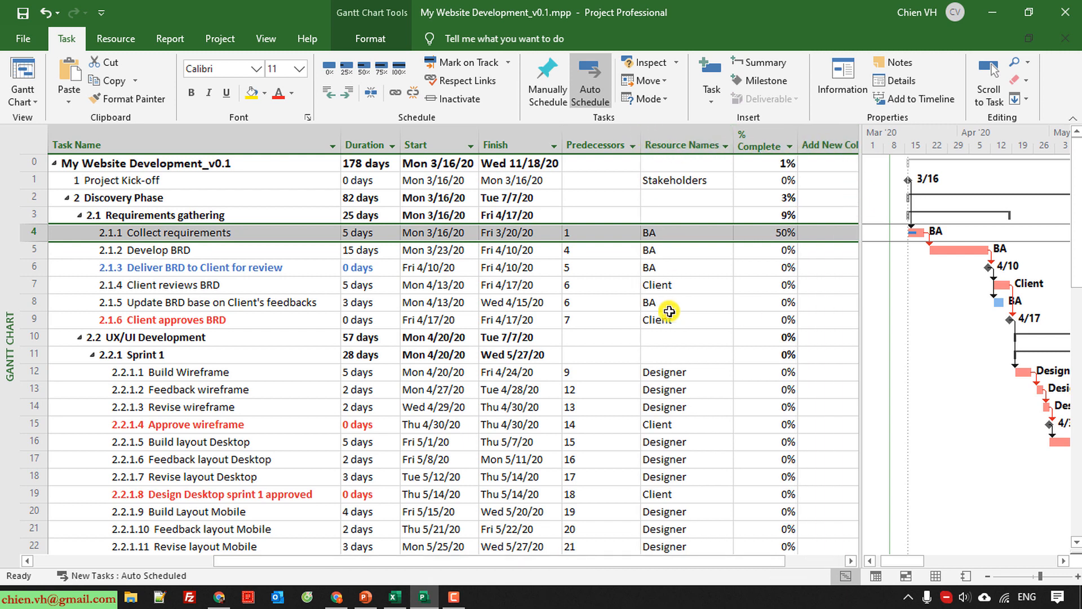
pyautogui.moveTo(537, 560); pyautogui.dragTo(517, 560)
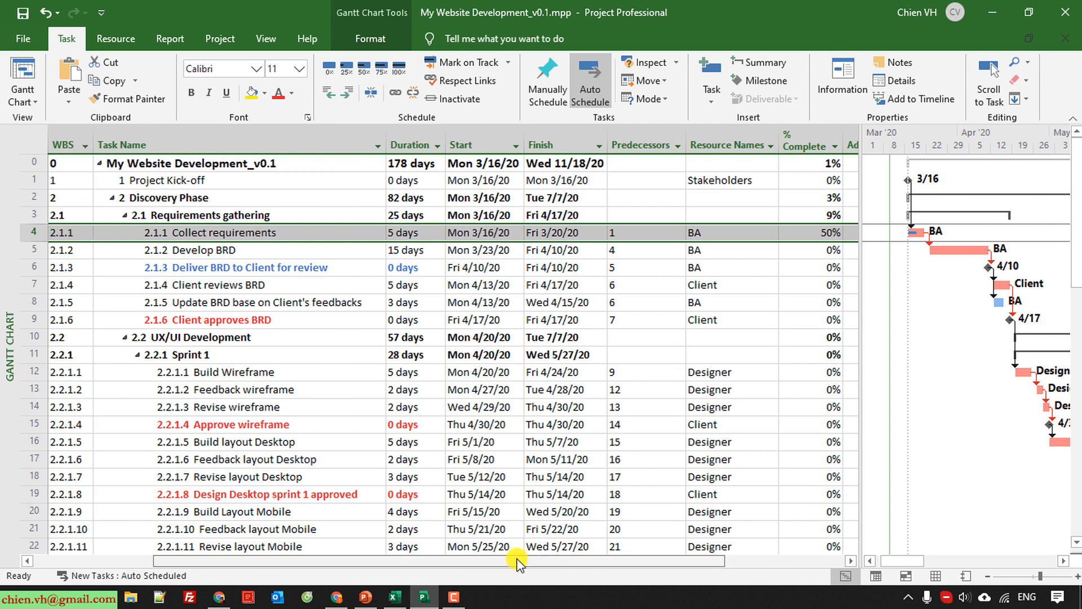
# Set the durations of Coding & Unit Testing tasks 3.1.1 and 3.2.1 to 20 days each and save the file.
pyautogui.click(275, 337)
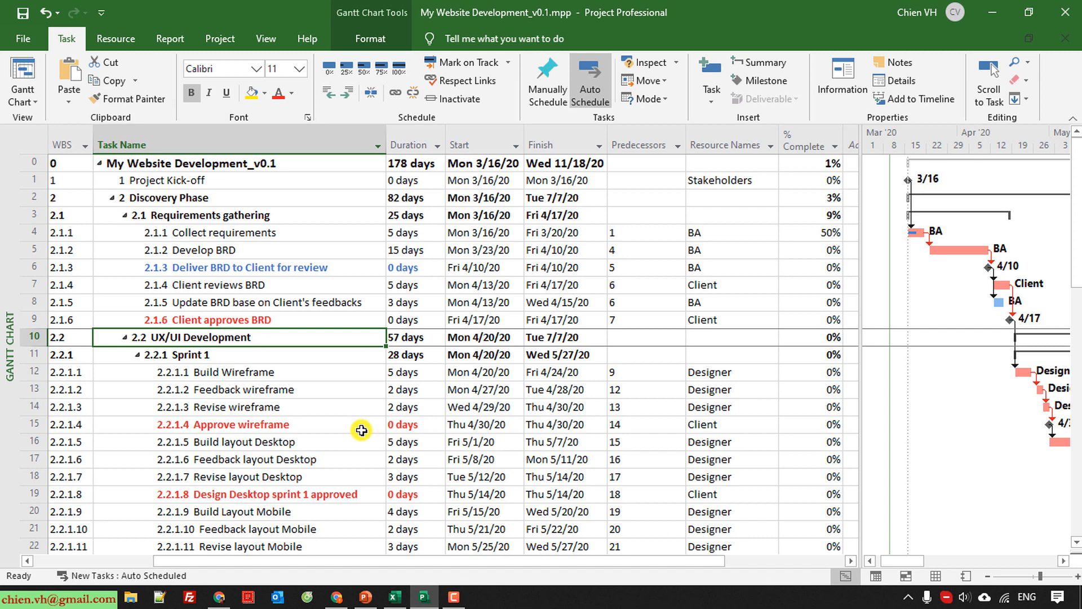
pyautogui.scroll(-3, 362, 430)
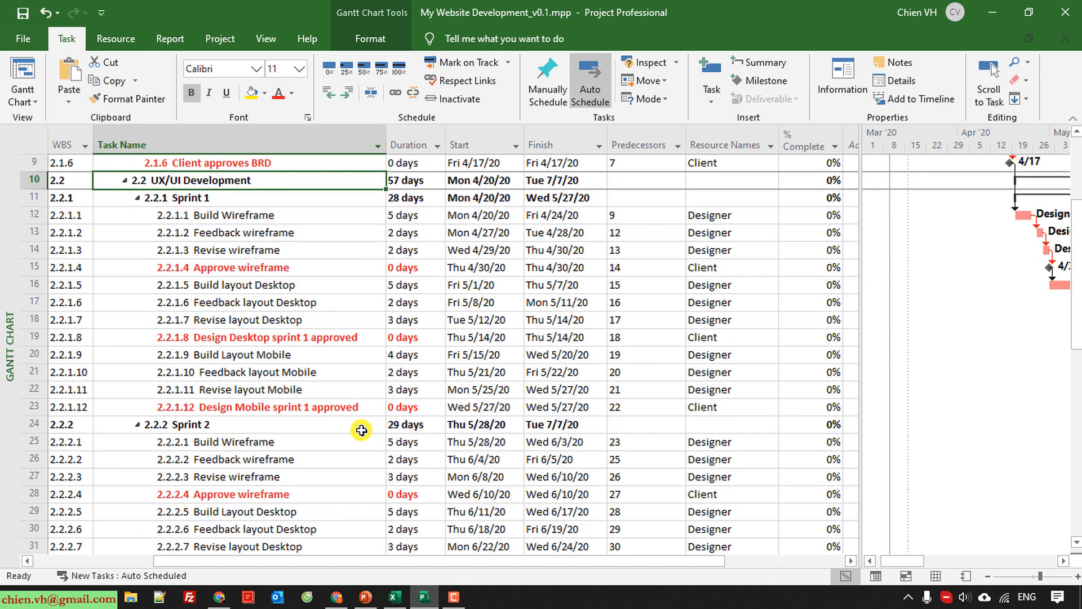
pyautogui.scroll(-8, 362, 430)
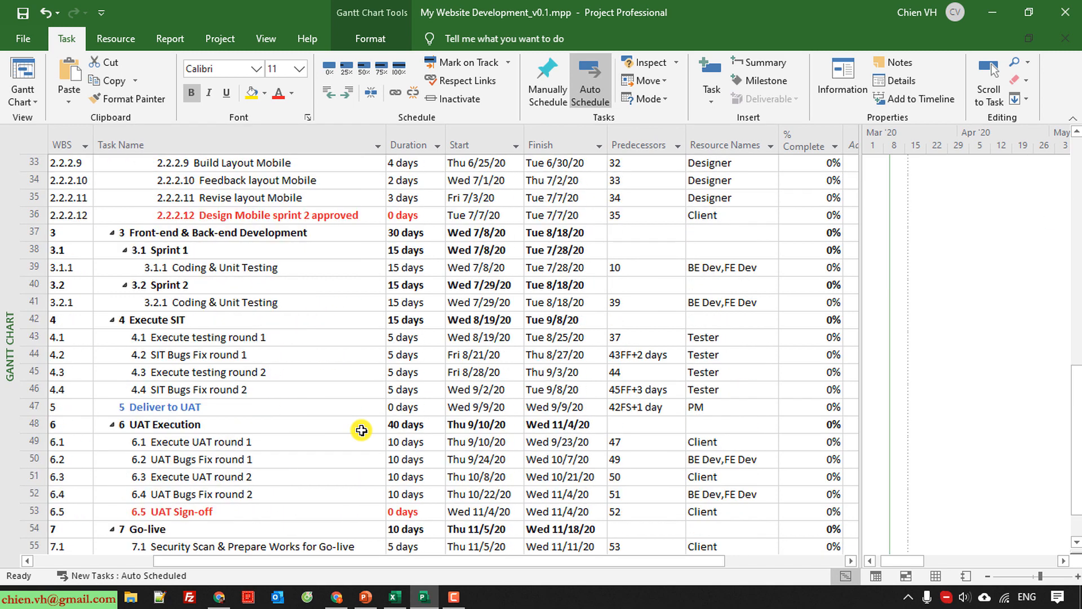
pyautogui.scroll(1, 361, 430)
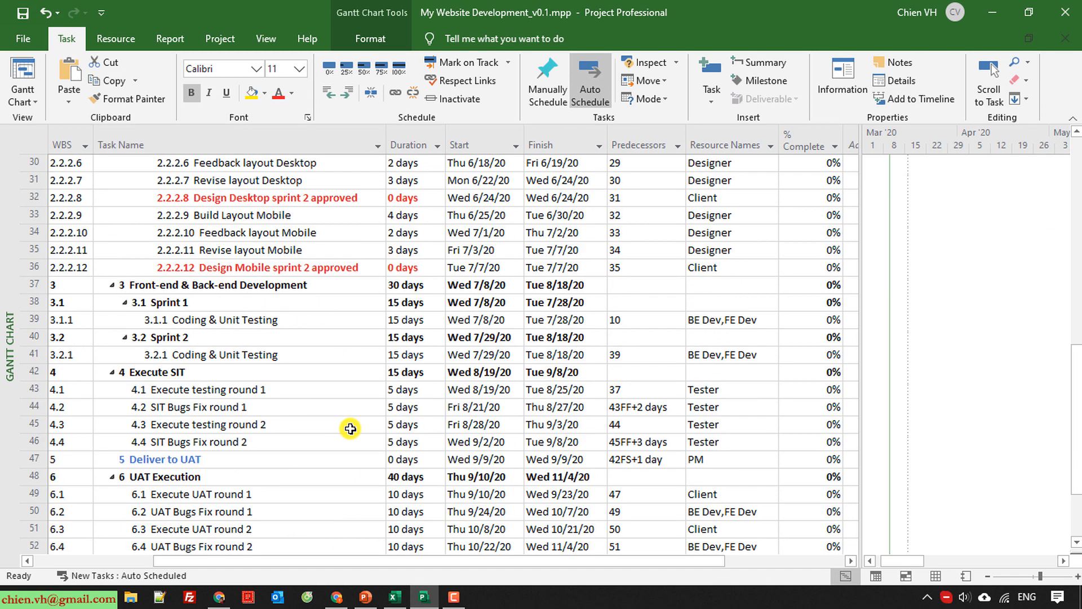
pyautogui.click(426, 326)
pyautogui.write('20')
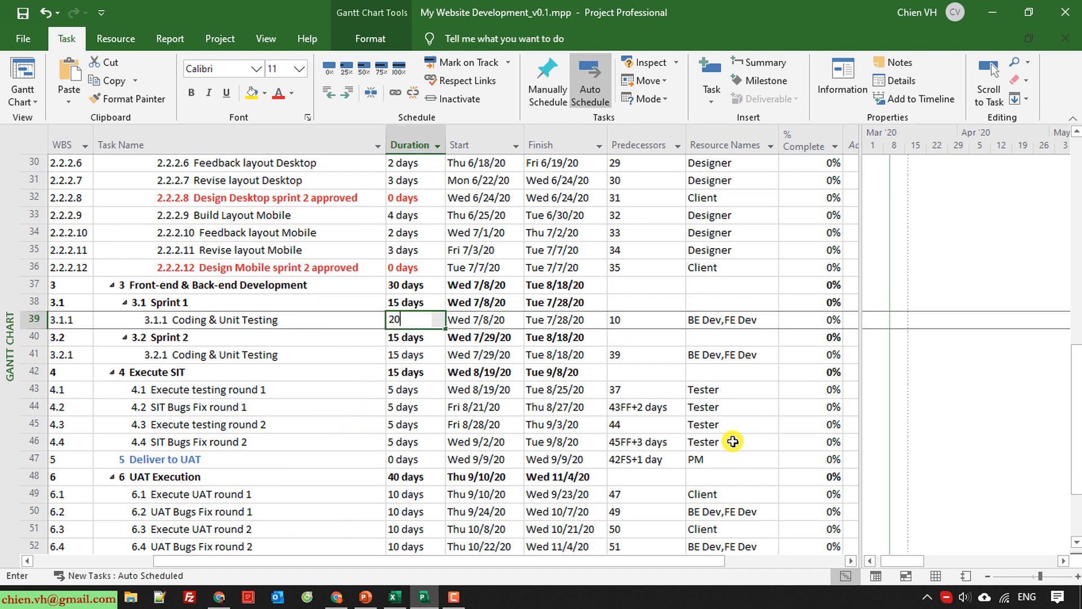
pyautogui.press('Return')
pyautogui.press('Return')
pyautogui.write('20')
pyautogui.press('Return')
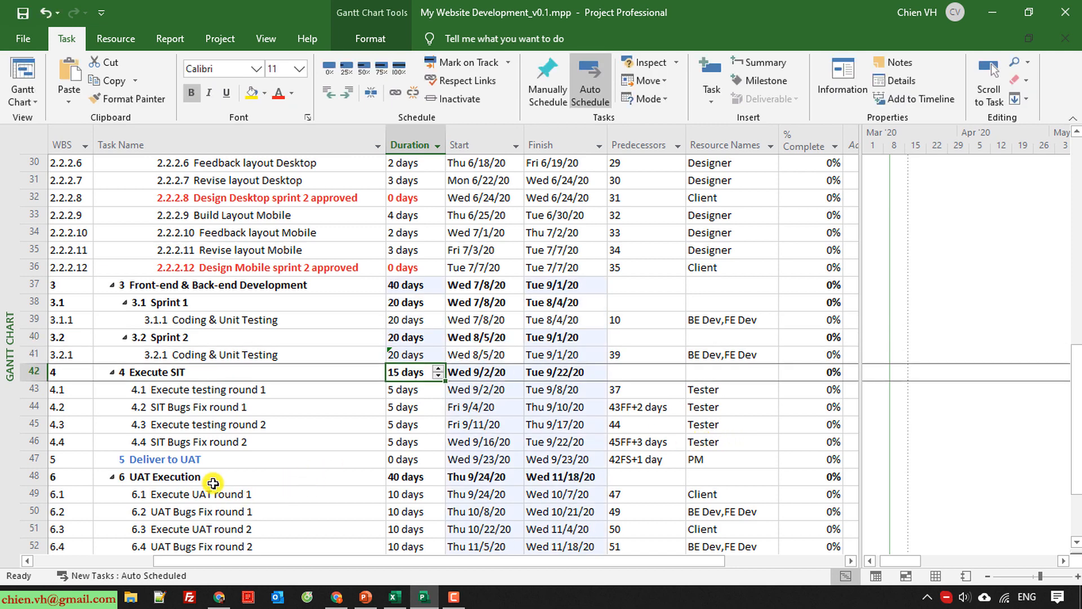
pyautogui.click(22, 12)
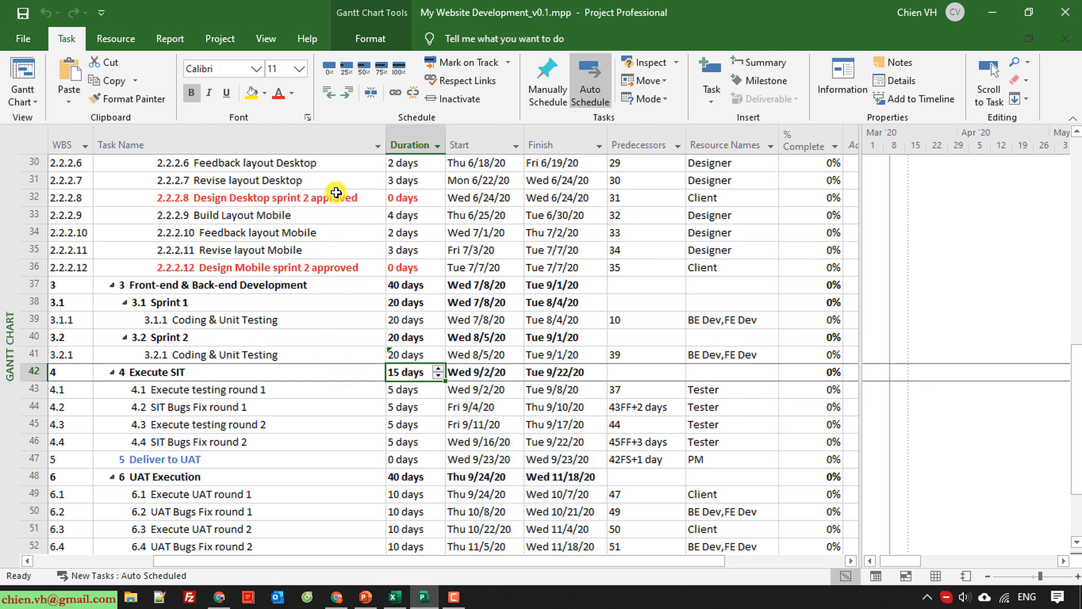
# Reopen the project statistics to examine how the updated schedule, work and cost deviate from the baseline.
pyautogui.click(219, 38)
pyautogui.click(189, 79)
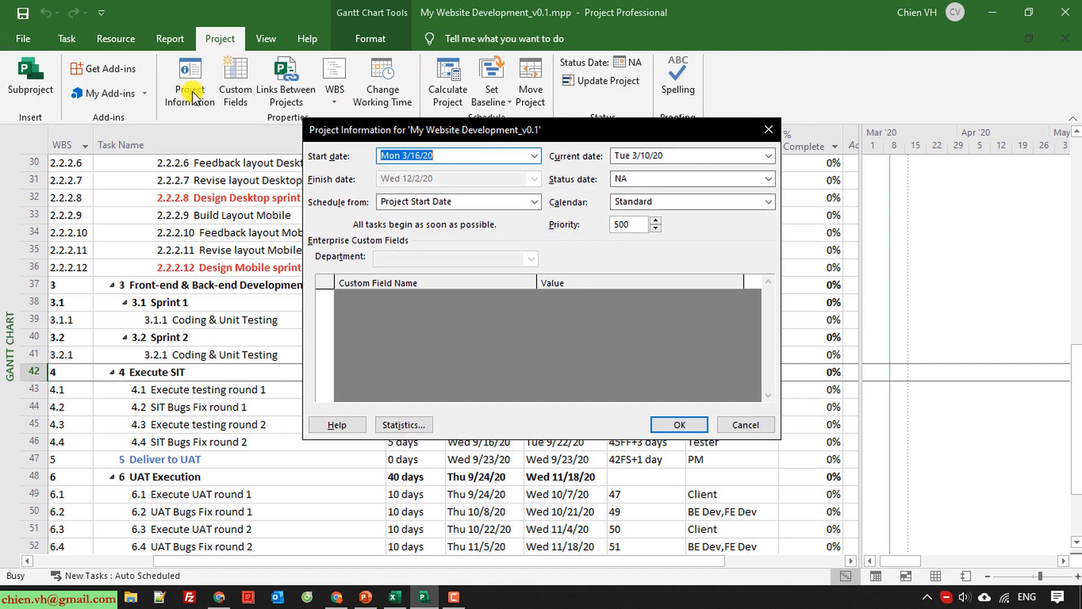
pyautogui.click(405, 425)
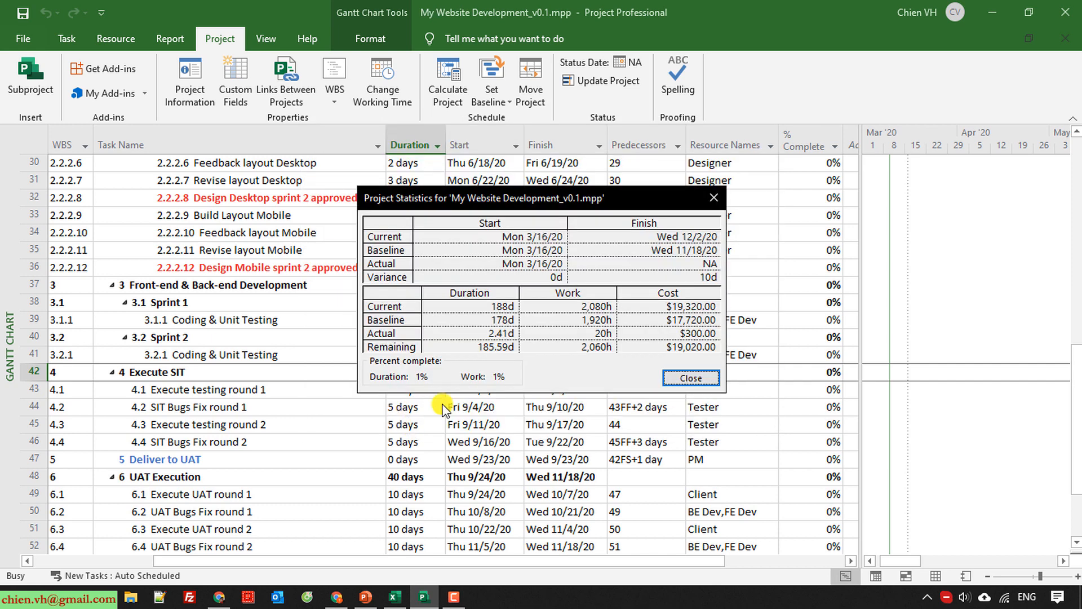
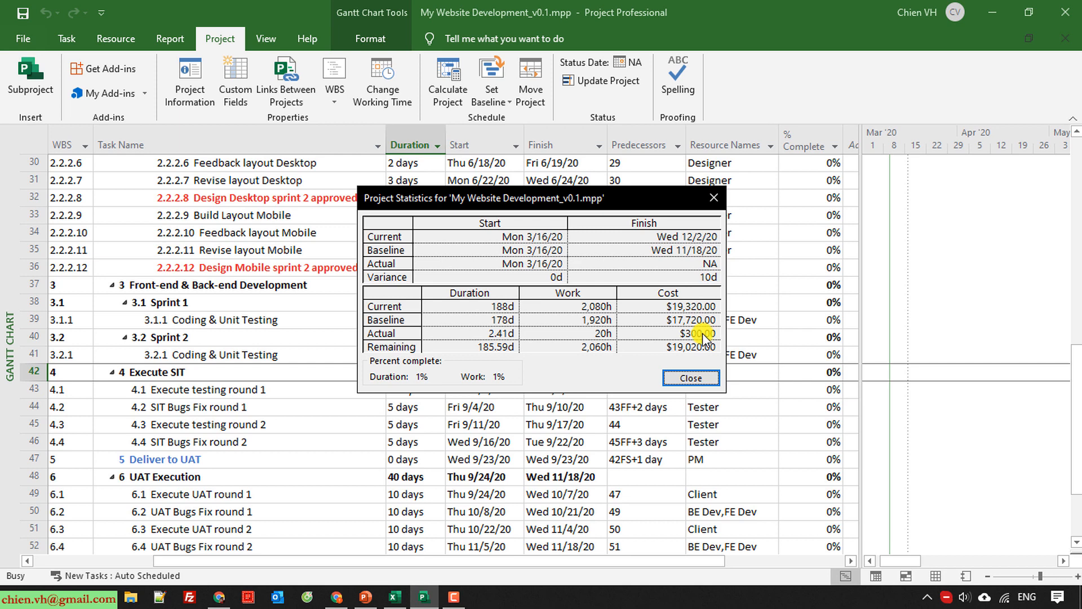
# Close the statistics and set the durations of tasks 6.1 Execute UAT round 1 and 6.2 UAT Bugs Fix round 1 to 15 days each.
pyautogui.click(690, 376)
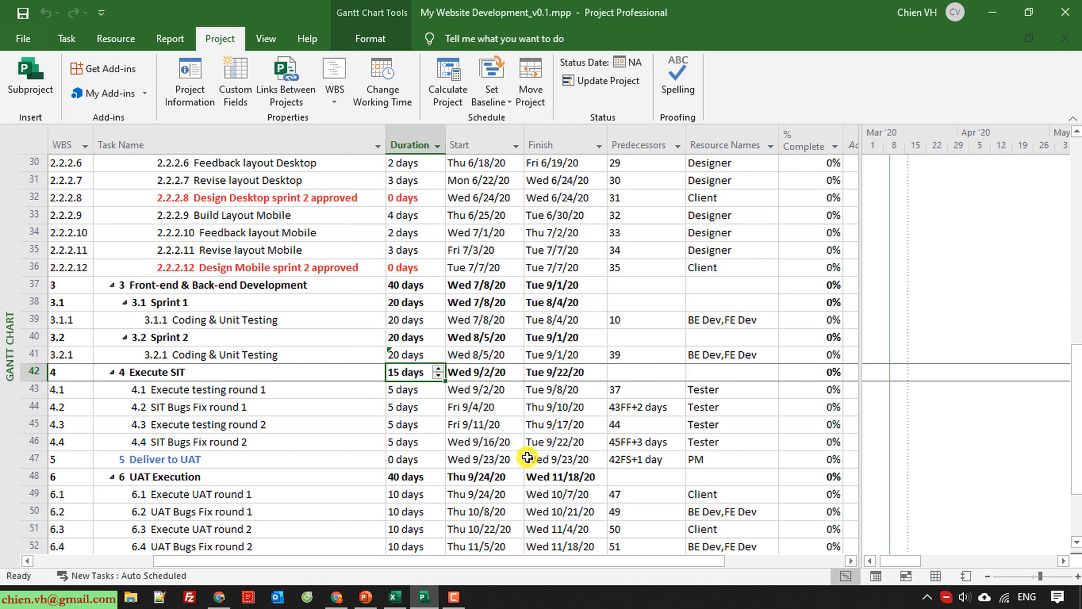
pyautogui.scroll(-1, 451, 451)
pyautogui.click(425, 442)
pyautogui.scroll(-2, 437, 417)
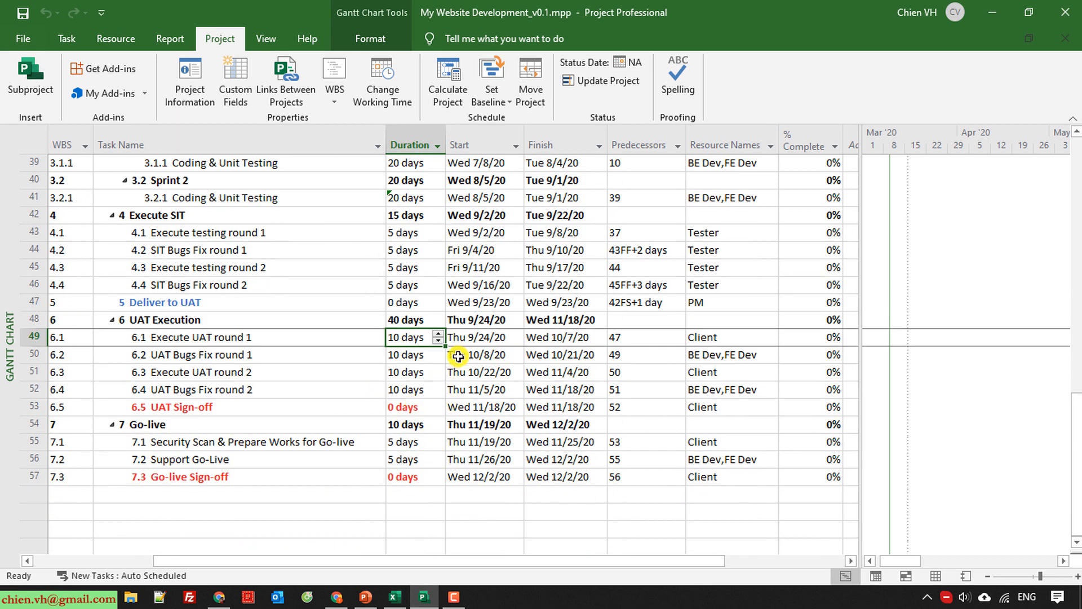
pyautogui.write('15')
pyautogui.press('Return')
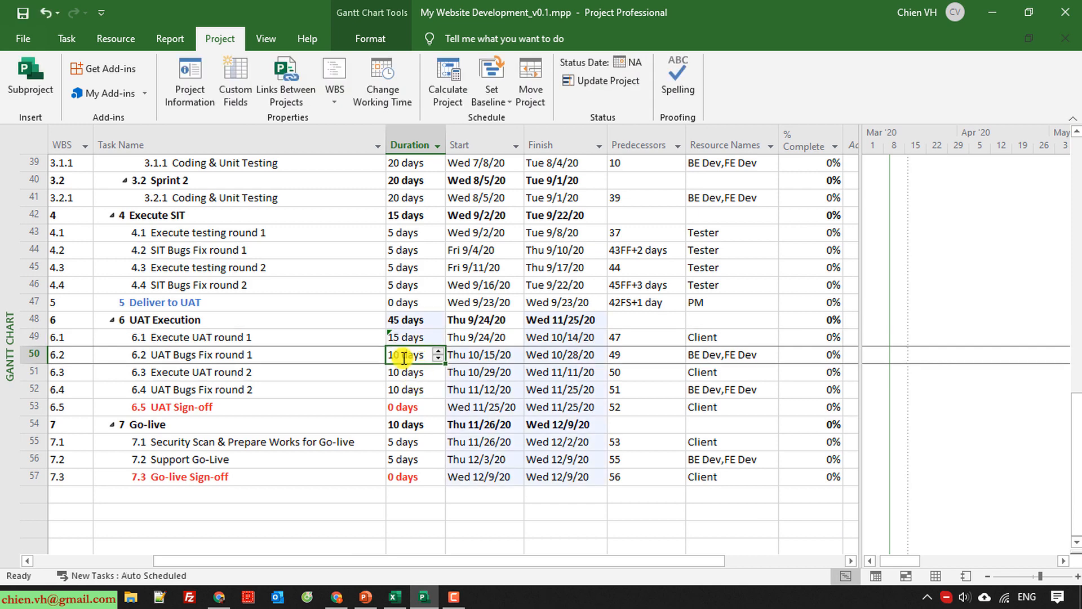
pyautogui.write('15')
pyautogui.press('Return')
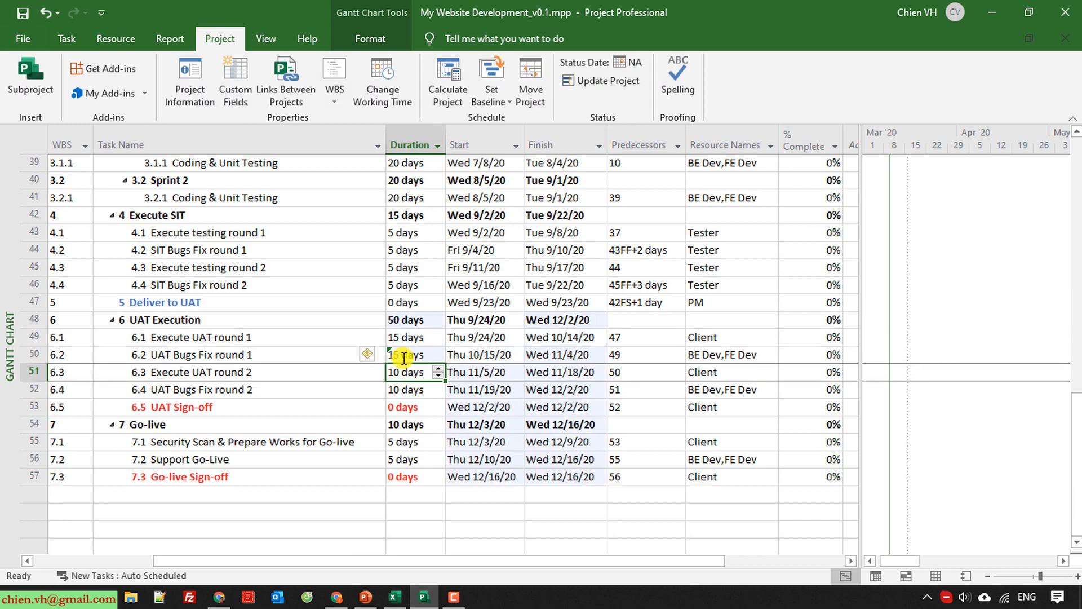
# Reopen the project statistics to compare the schedule, work and cost with the baseline after the UAT duration changes.
pyautogui.click(191, 92)
pyautogui.click(429, 415)
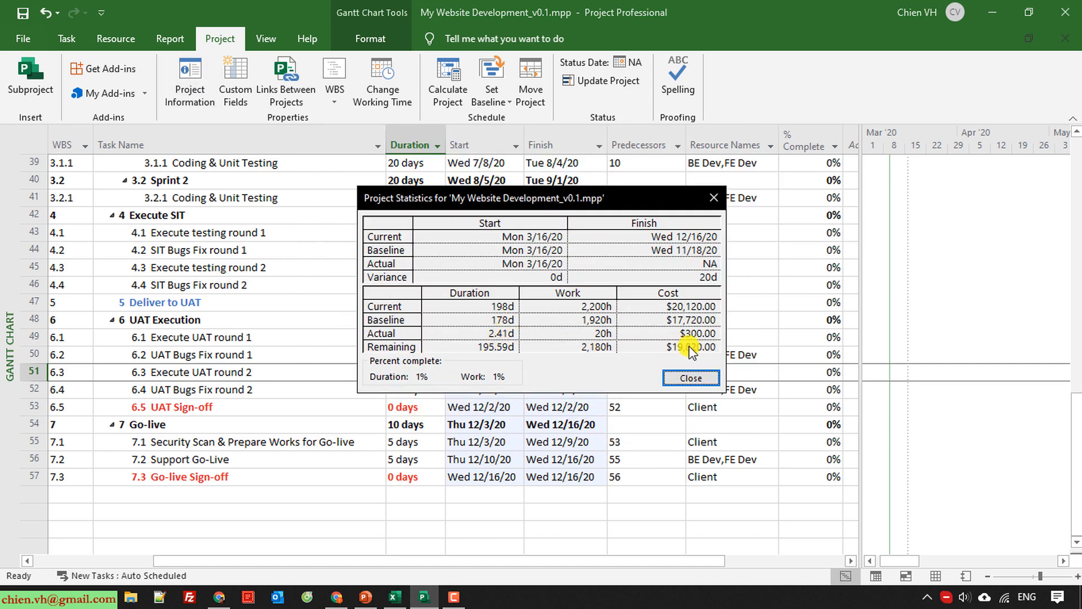
pyautogui.click(691, 377)
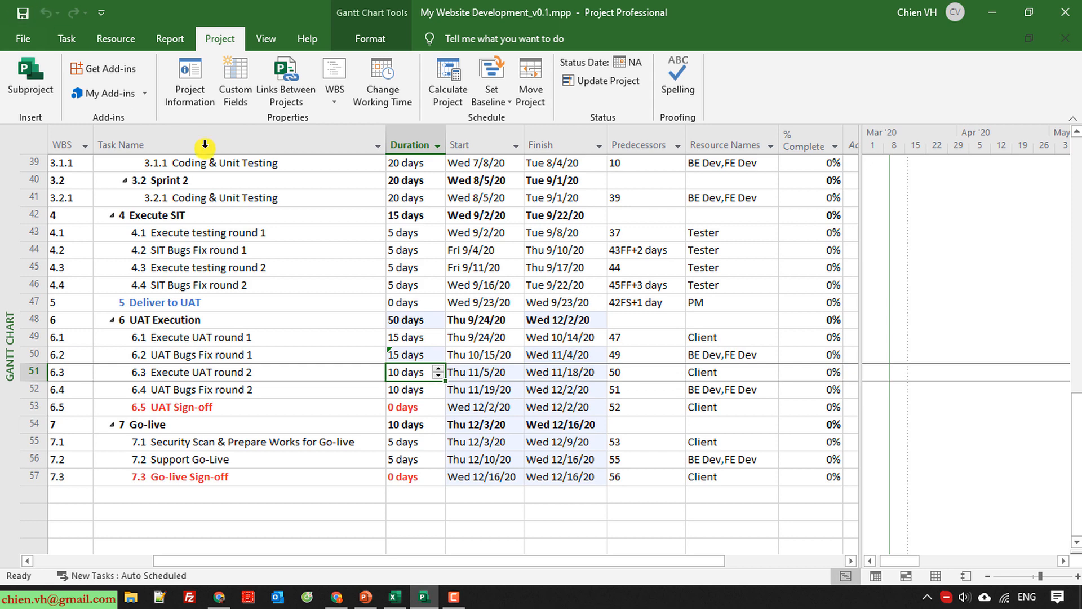
pyautogui.scroll(13, 406, 384)
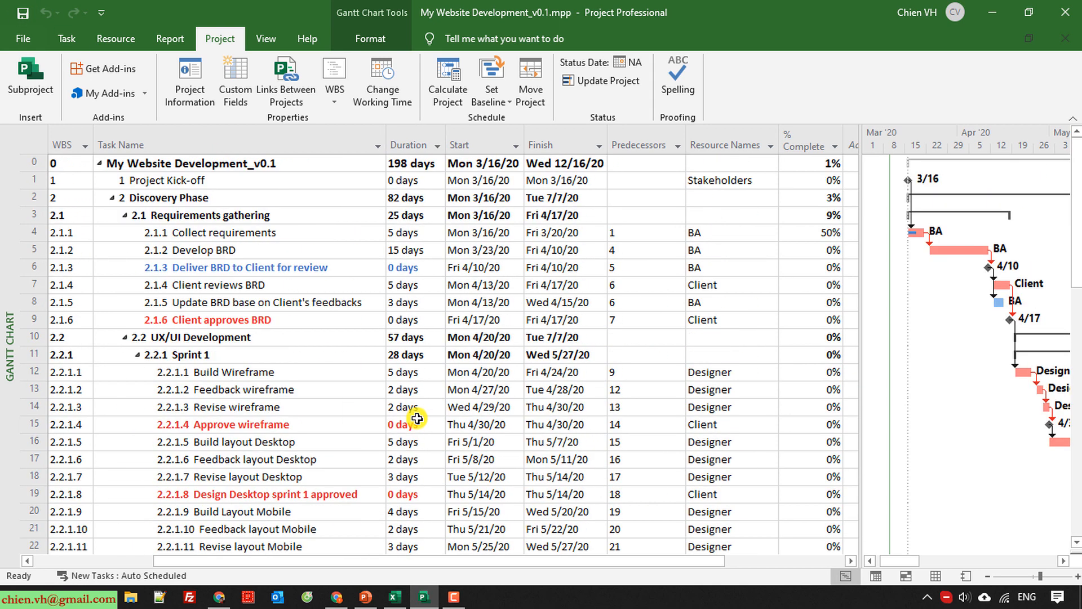
pyautogui.moveTo(618, 566); pyautogui.dragTo(496, 581)
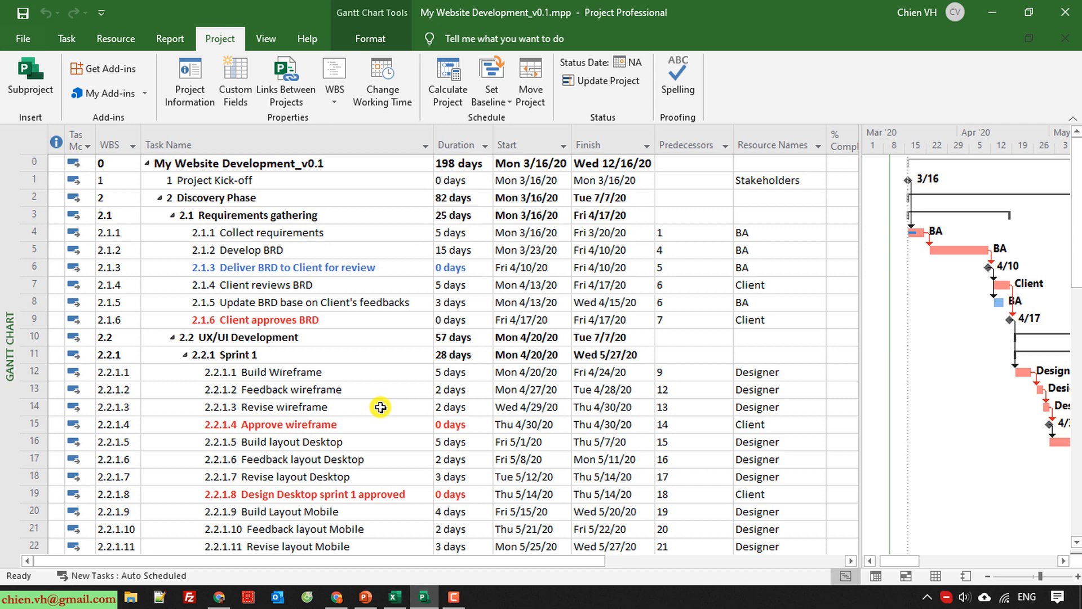
pyautogui.scroll(-6, 380, 407)
pyautogui.scroll(6, 380, 407)
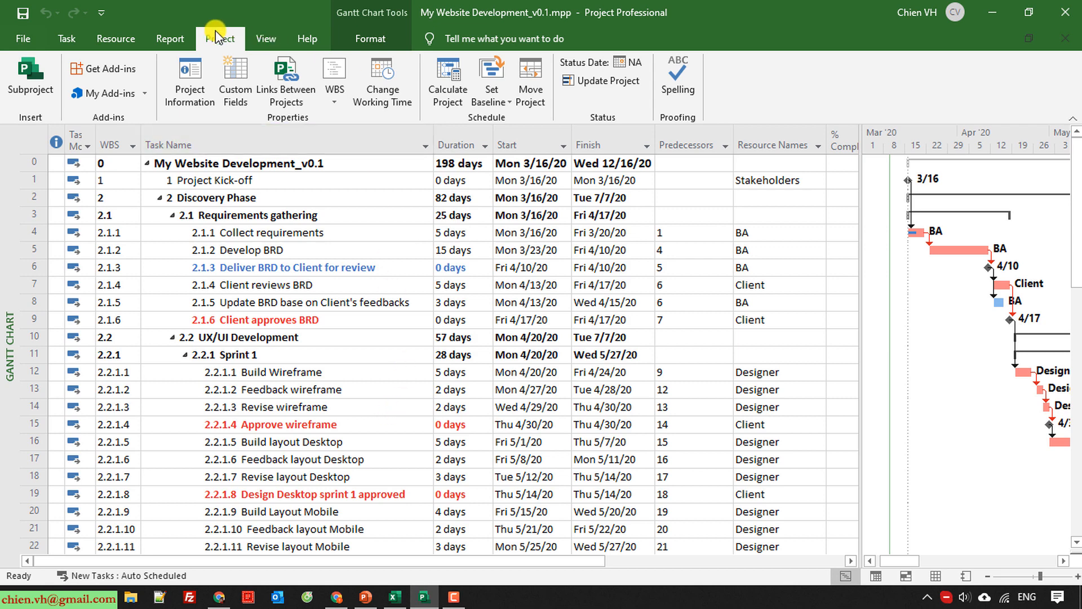
# Add a nonworking exception named My holiday for March 16 to 17, 2020 to the Standard project calendar.
pyautogui.click(385, 91)
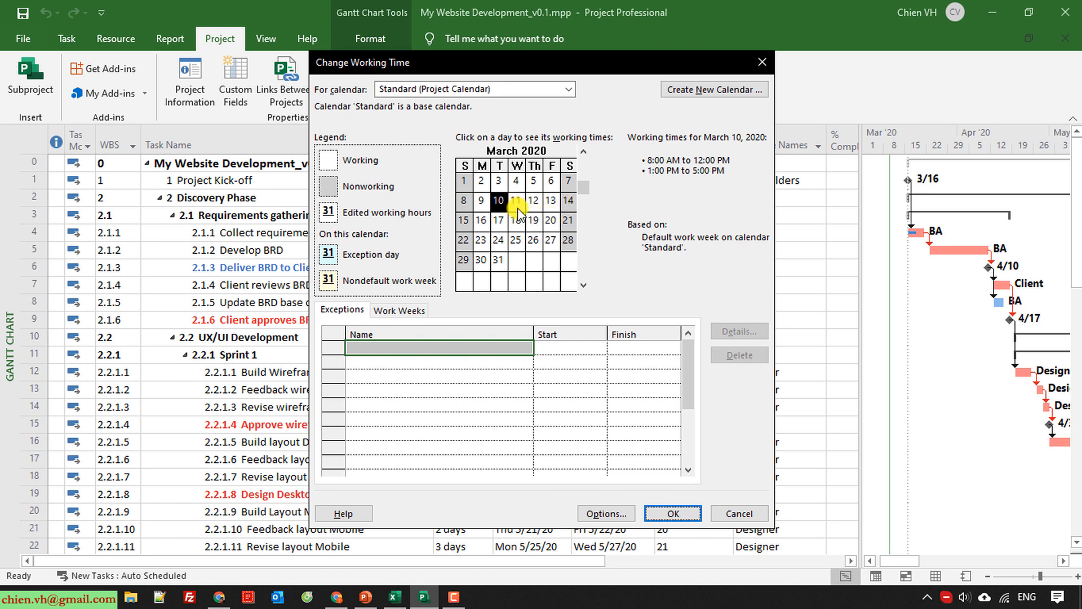
pyautogui.click(482, 221)
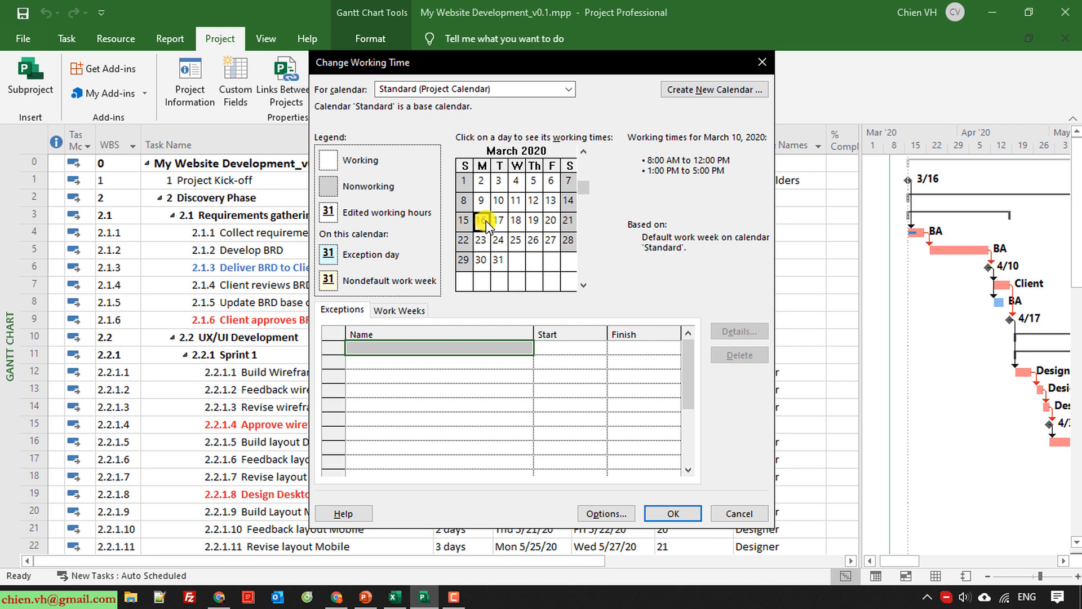
pyautogui.keyDown('shift'); pyautogui.click(499, 223); pyautogui.keyUp('shift')
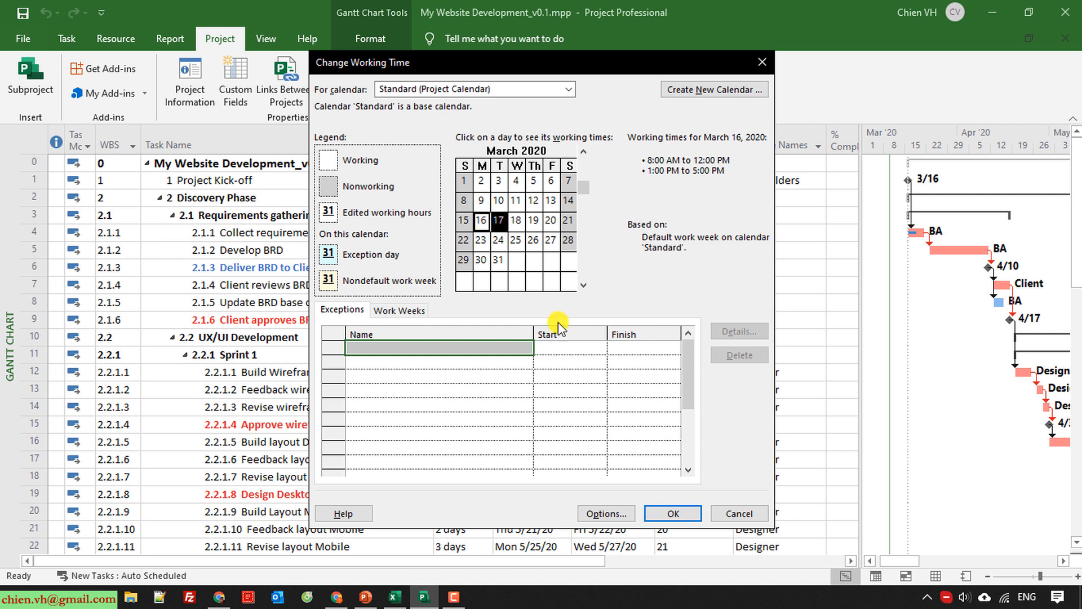
pyautogui.click(417, 347)
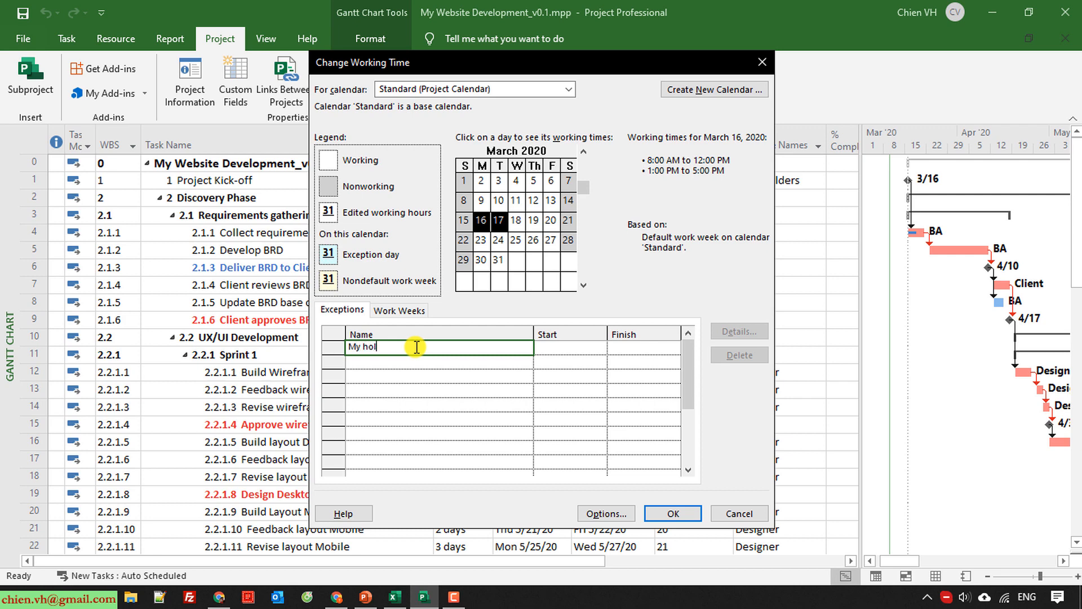
pyautogui.press('Return')
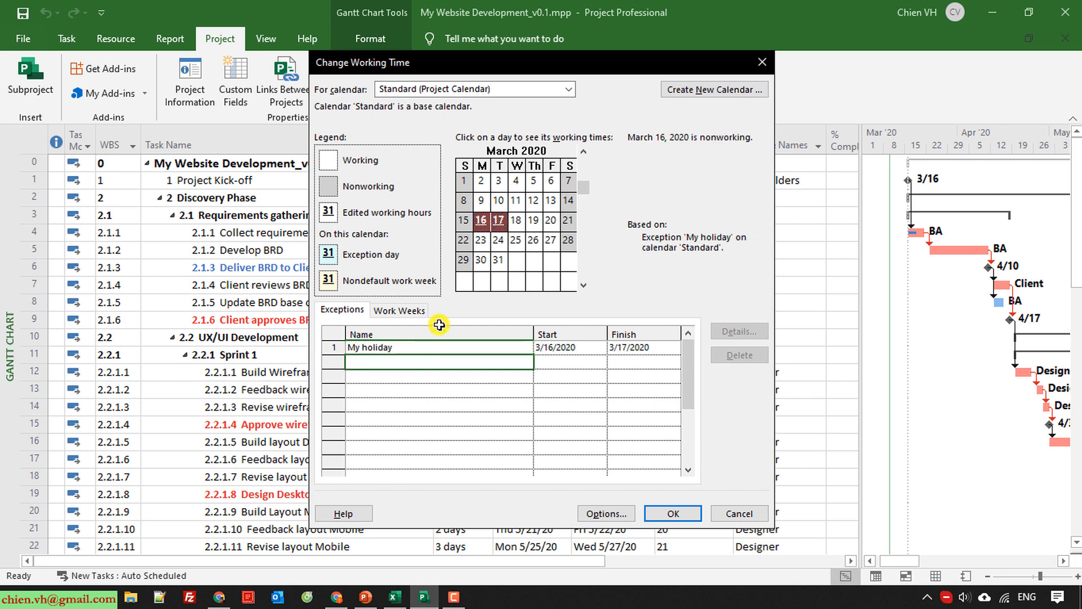
# Add a second calendar exception named Holiday 2 on March 31, 2020 and apply the working time changes.
pyautogui.click(498, 260)
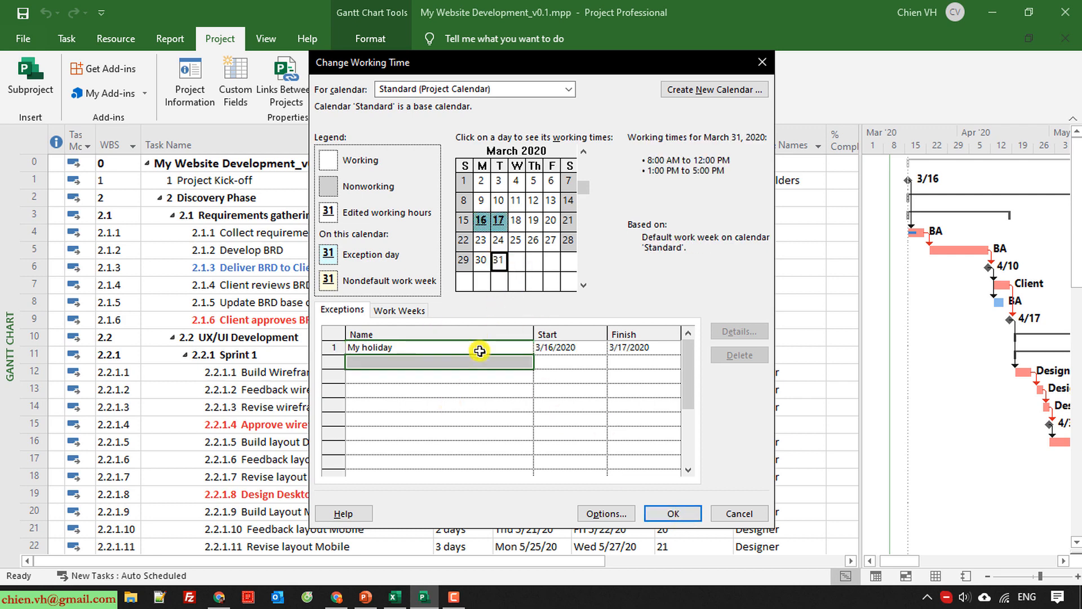
pyautogui.click(431, 364)
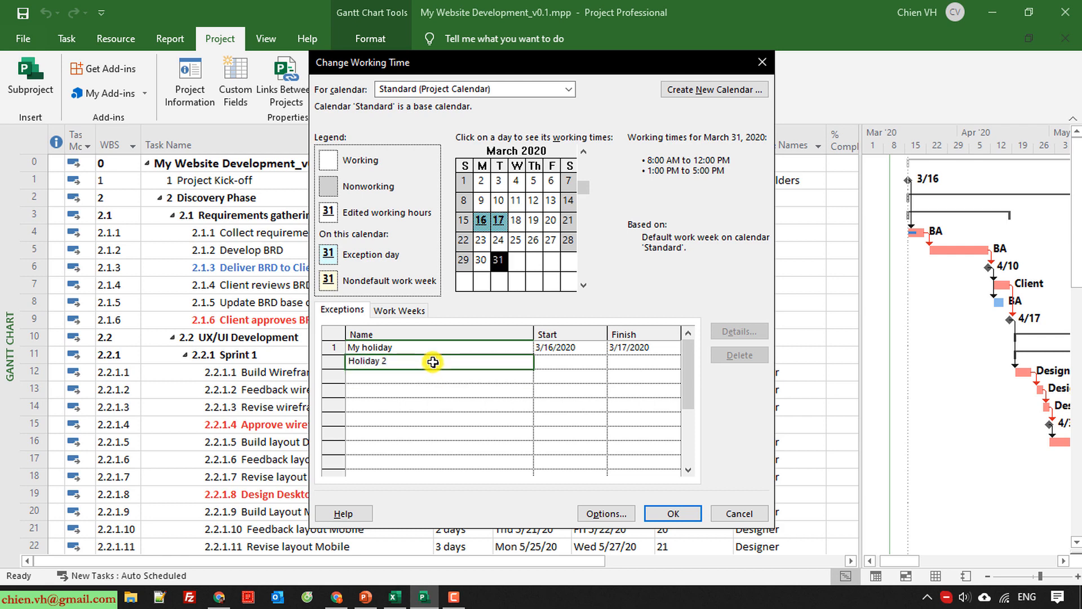
pyautogui.press('Return')
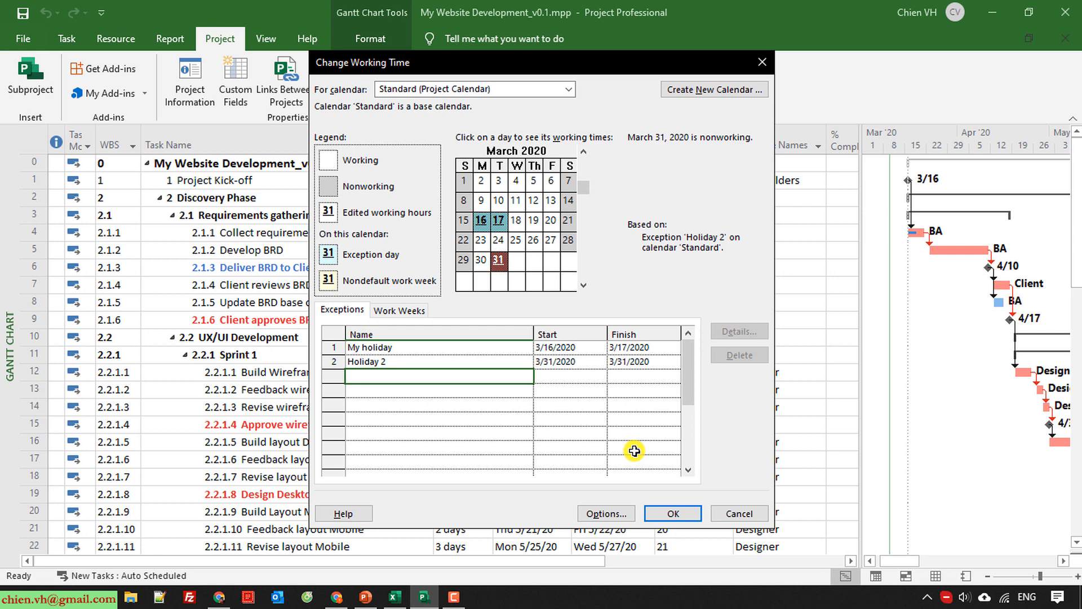
pyautogui.click(672, 513)
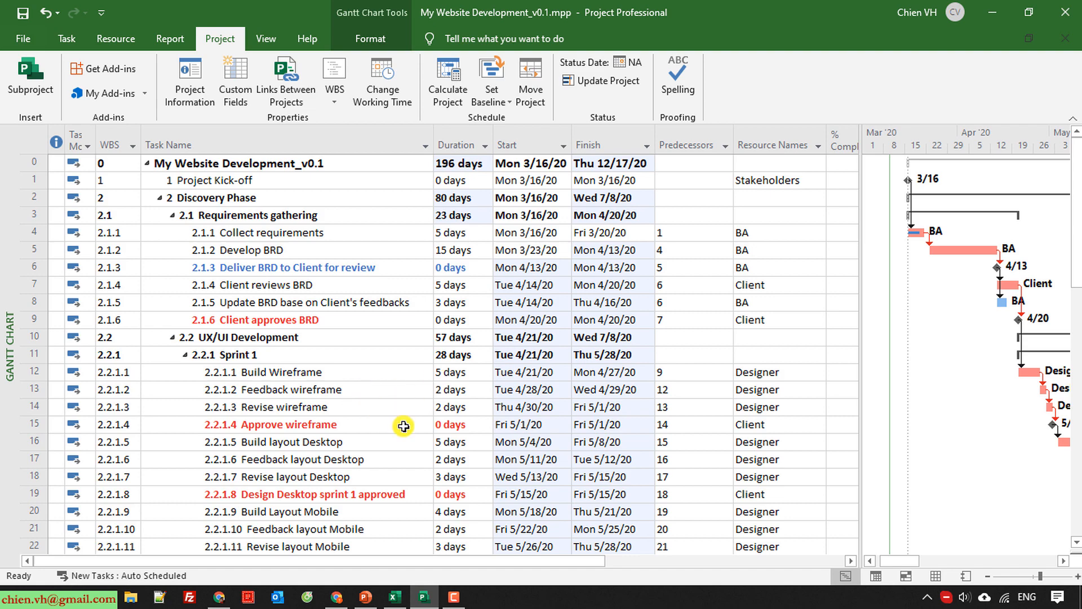
# Look over the rescheduled tasks and save the project file.
pyautogui.scroll(-5, 384, 423)
pyautogui.scroll(5, 385, 432)
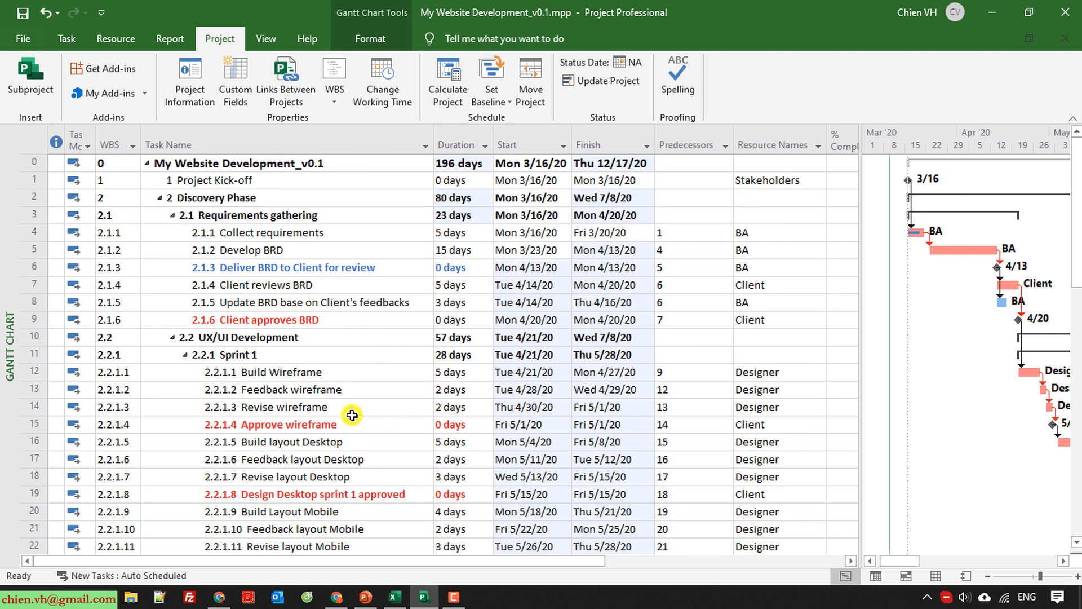
pyautogui.click(23, 13)
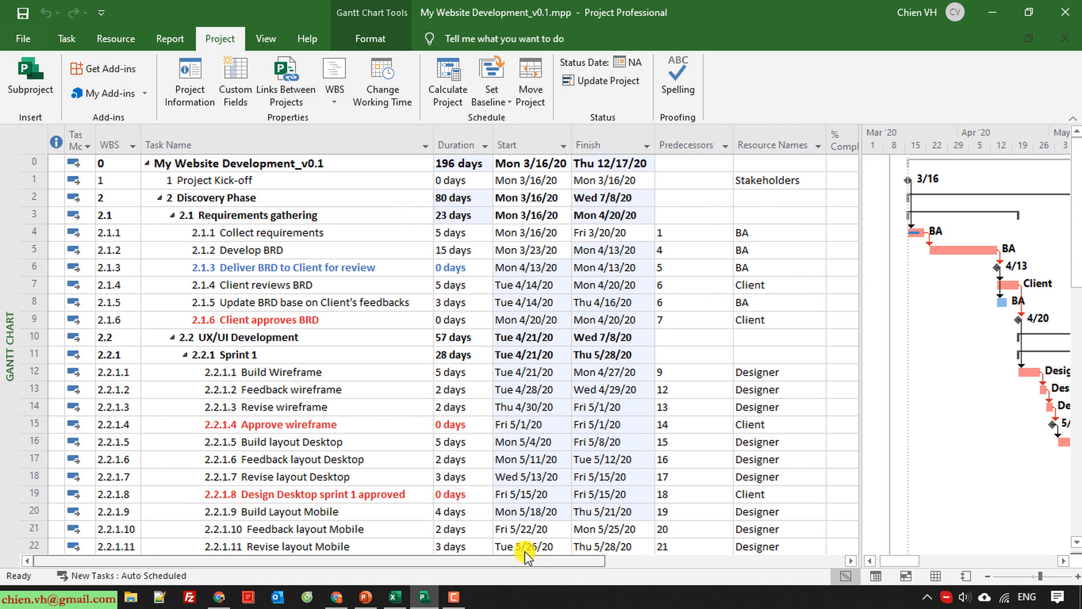
pyautogui.scroll(-5, 426, 446)
pyautogui.scroll(-8, 426, 450)
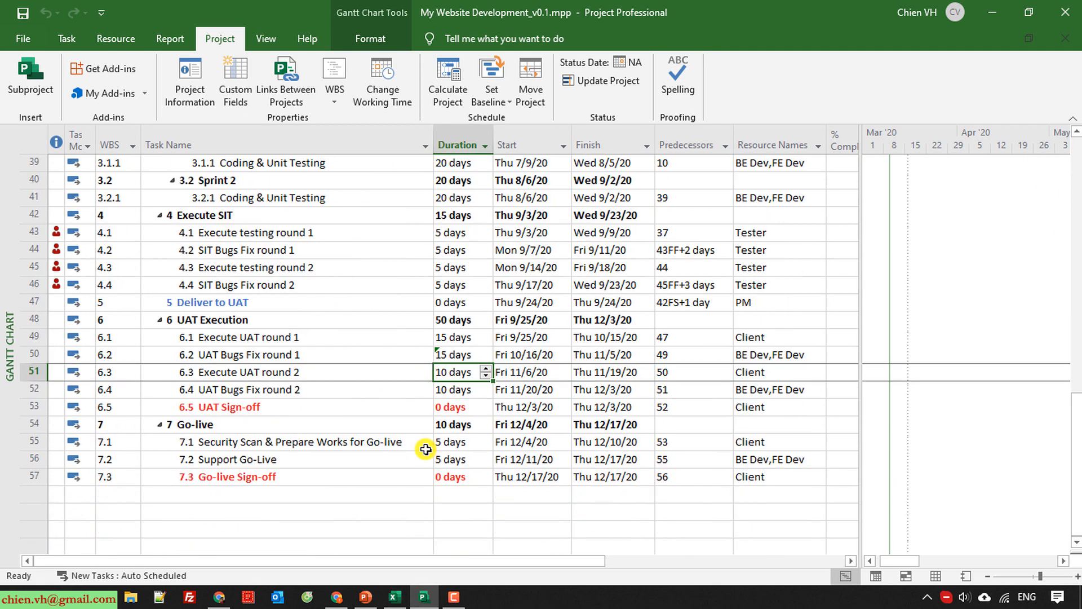
pyautogui.scroll(9, 336, 338)
pyautogui.click(350, 284)
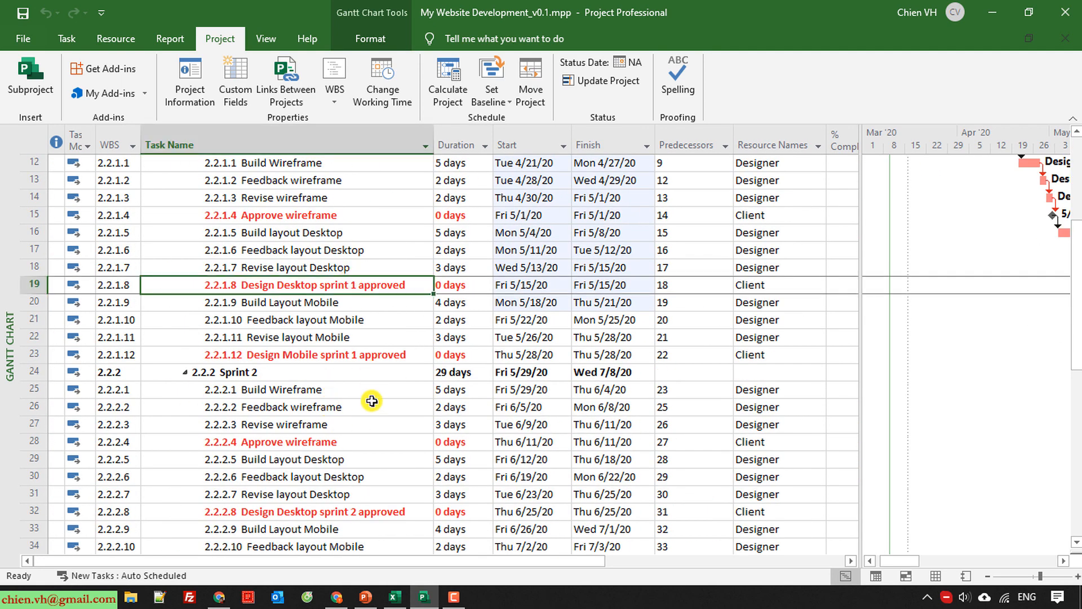
pyautogui.scroll(4, 372, 404)
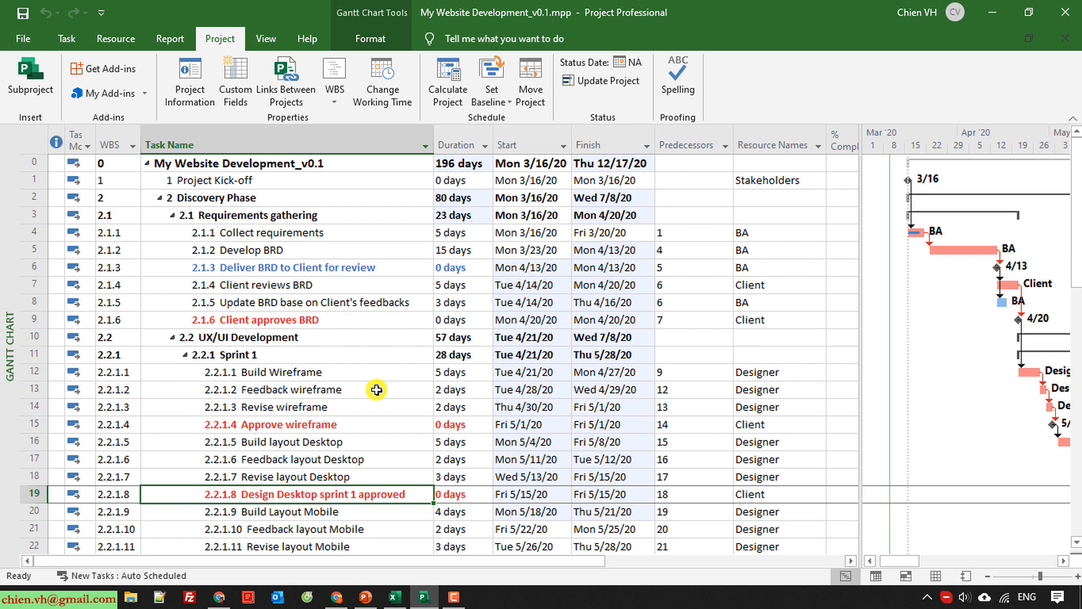
pyautogui.click(29, 40)
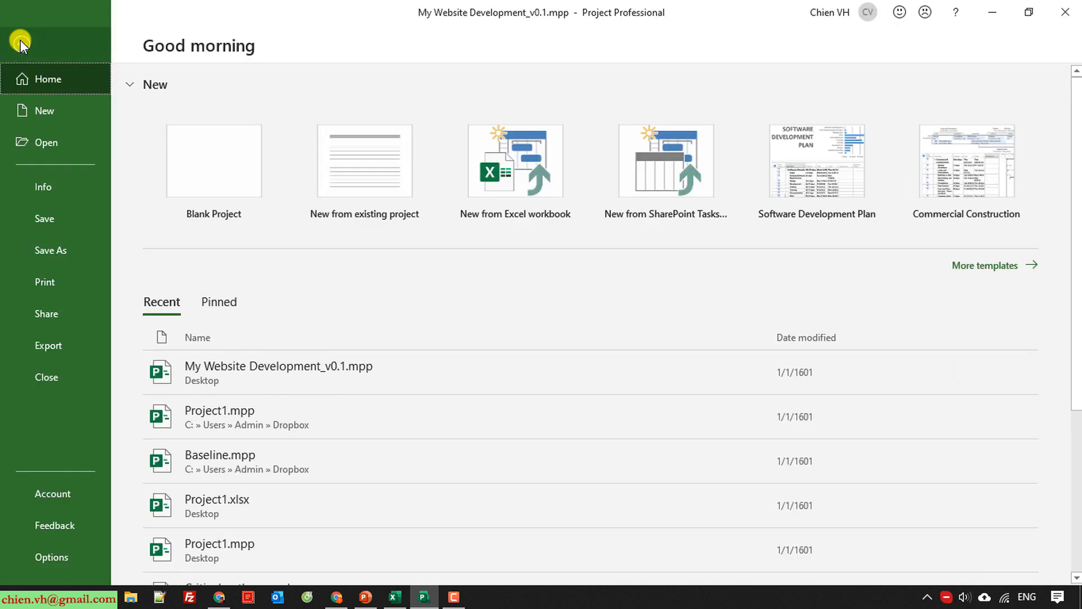
pyautogui.click(21, 39)
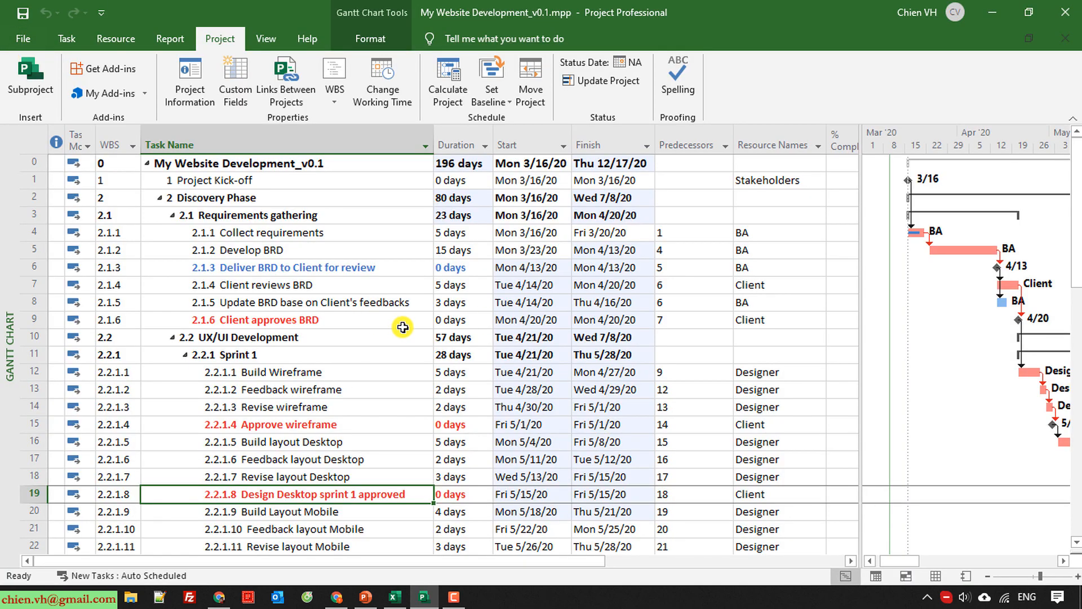
# Open the print page setup for the Gantt chart and choose A3 as the paper size.
pyautogui.click(27, 39)
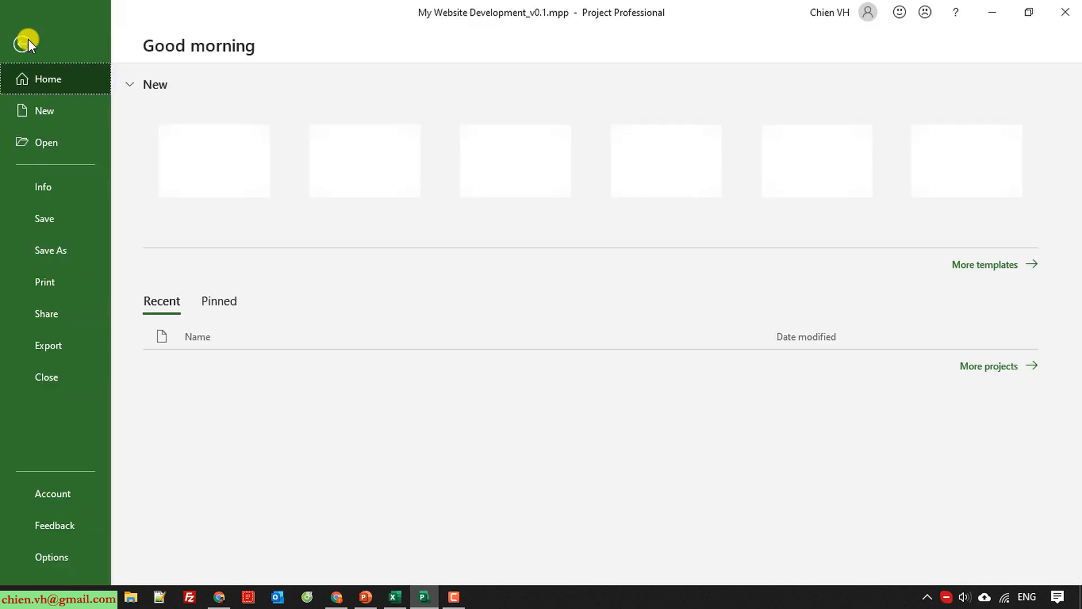
pyautogui.click(53, 280)
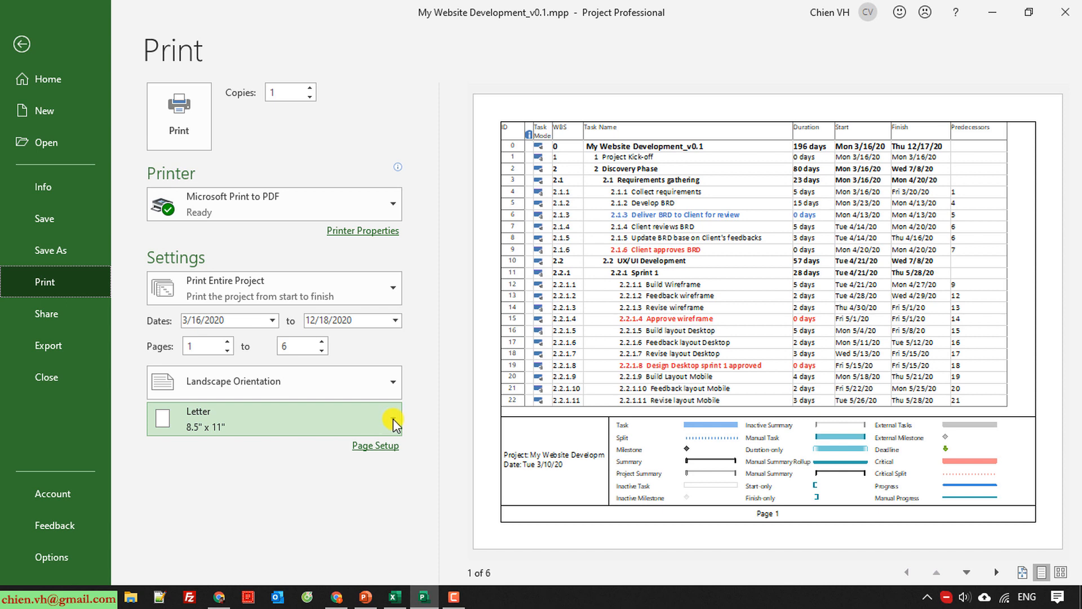
pyautogui.click(378, 447)
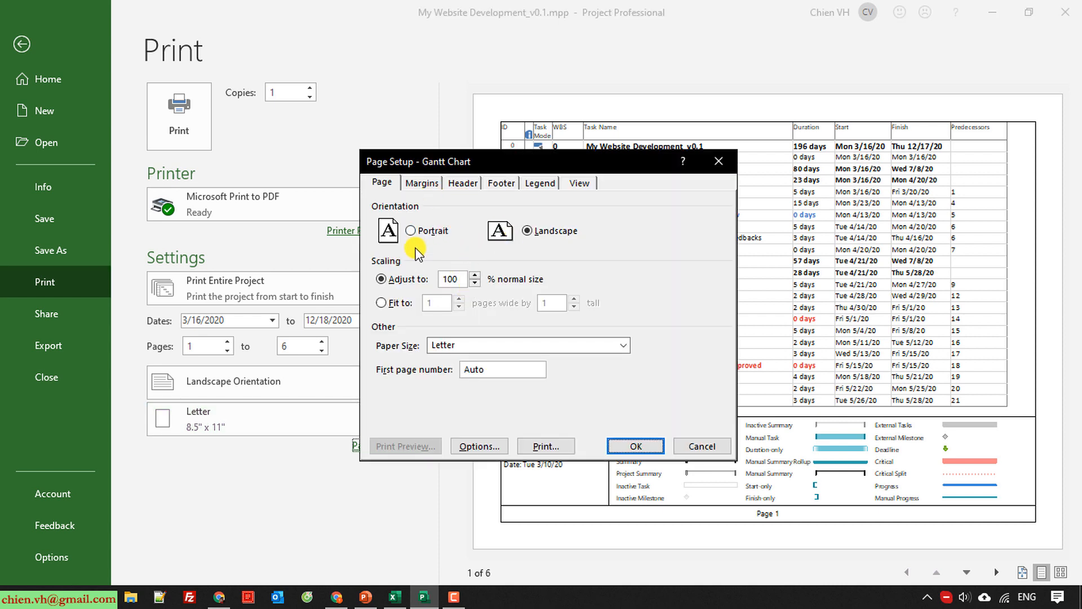
pyautogui.click(591, 345)
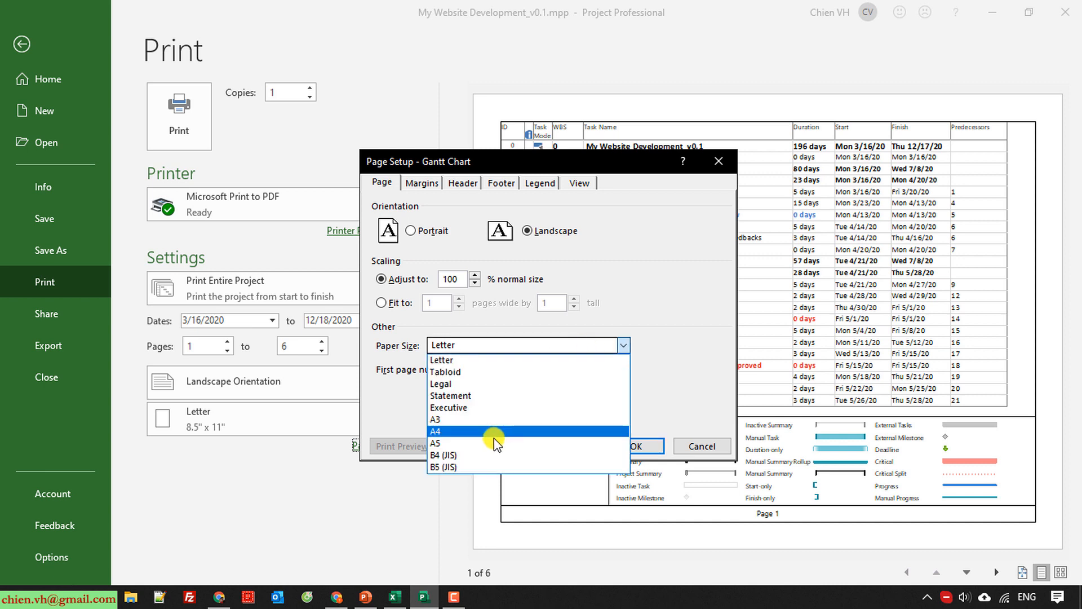
pyautogui.click(461, 421)
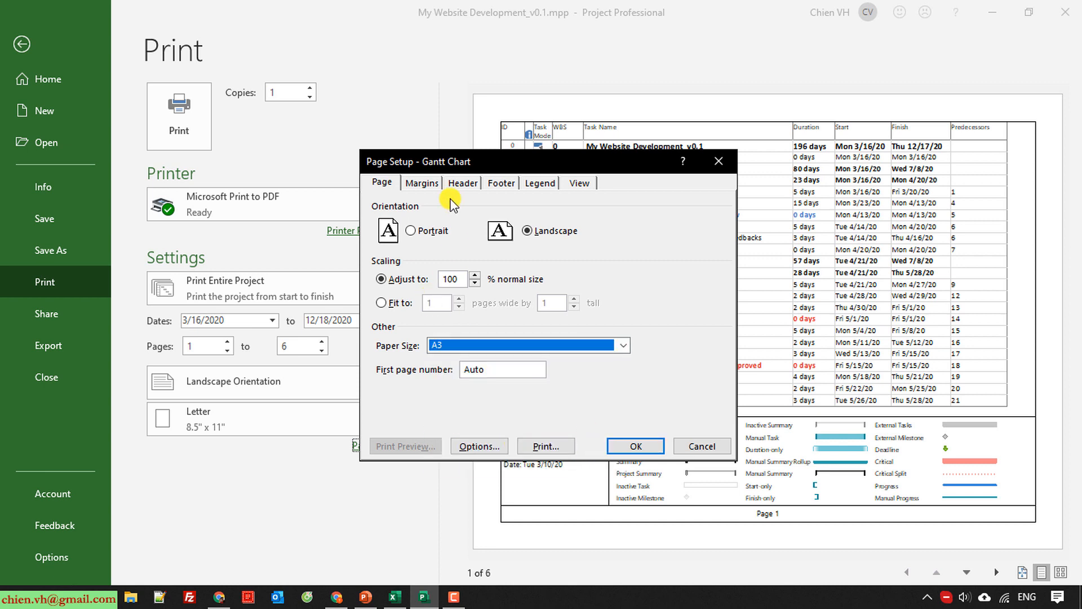
# Set the borders around the printed pages to None, check the header, footer and legend settings, and apply the page setup.
pyautogui.click(422, 185)
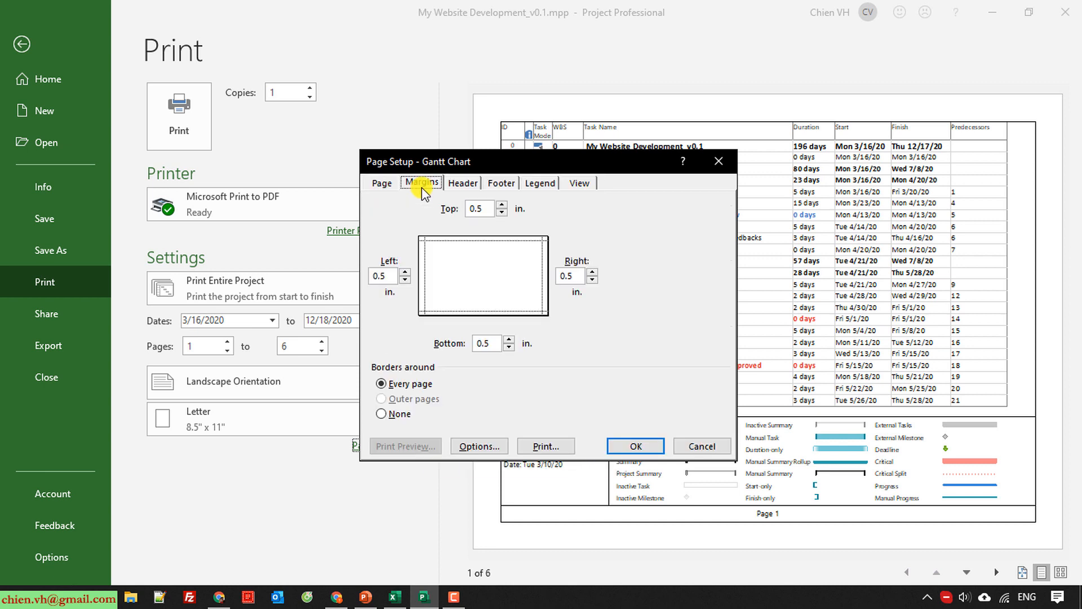
pyautogui.click(382, 414)
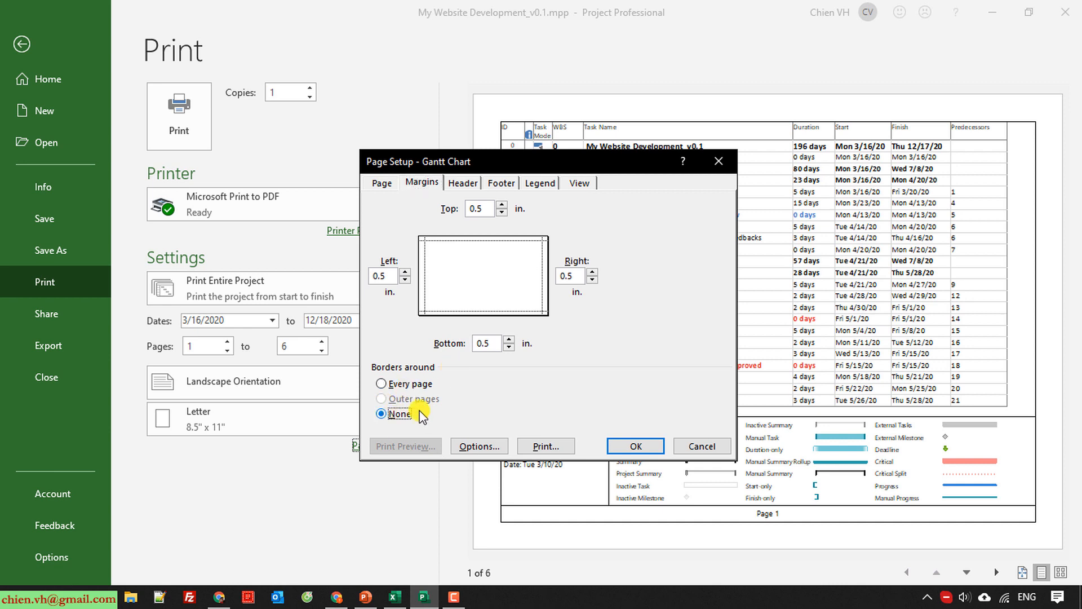
pyautogui.click(463, 184)
pyautogui.click(502, 184)
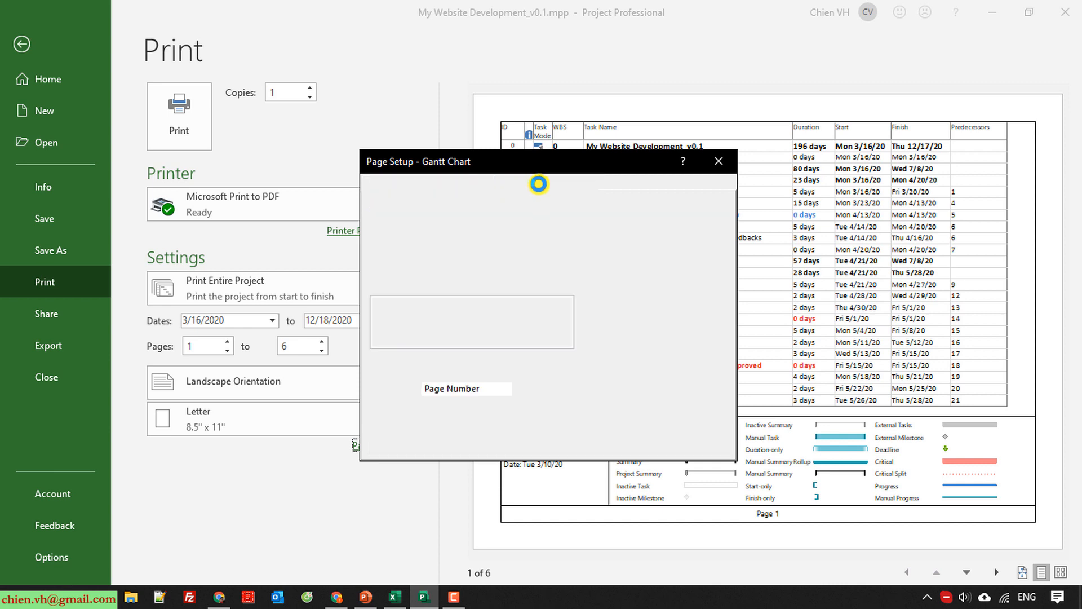
pyautogui.click(541, 183)
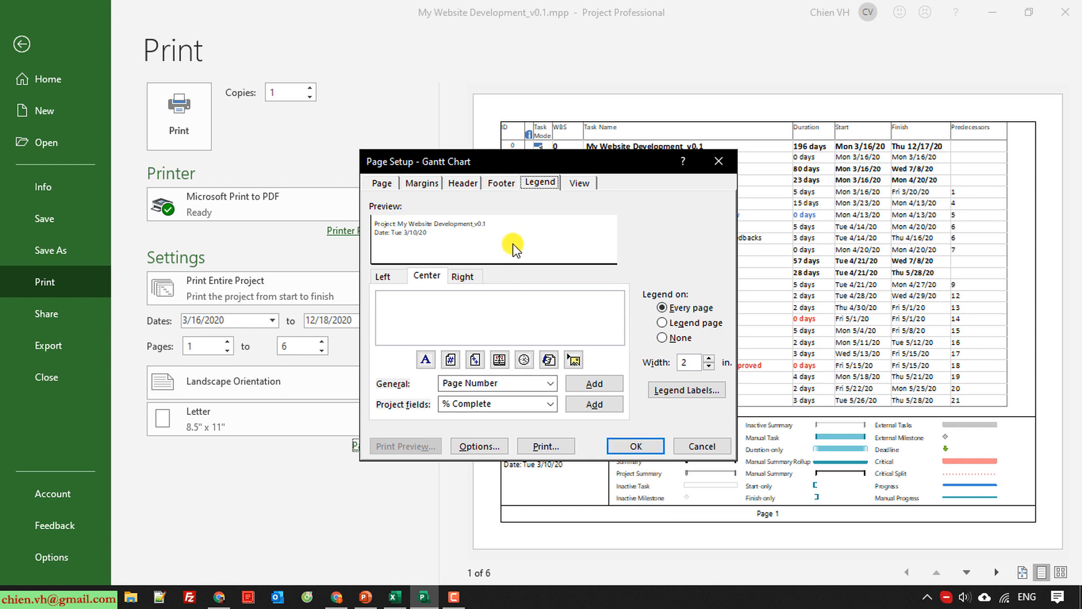
pyautogui.click(634, 445)
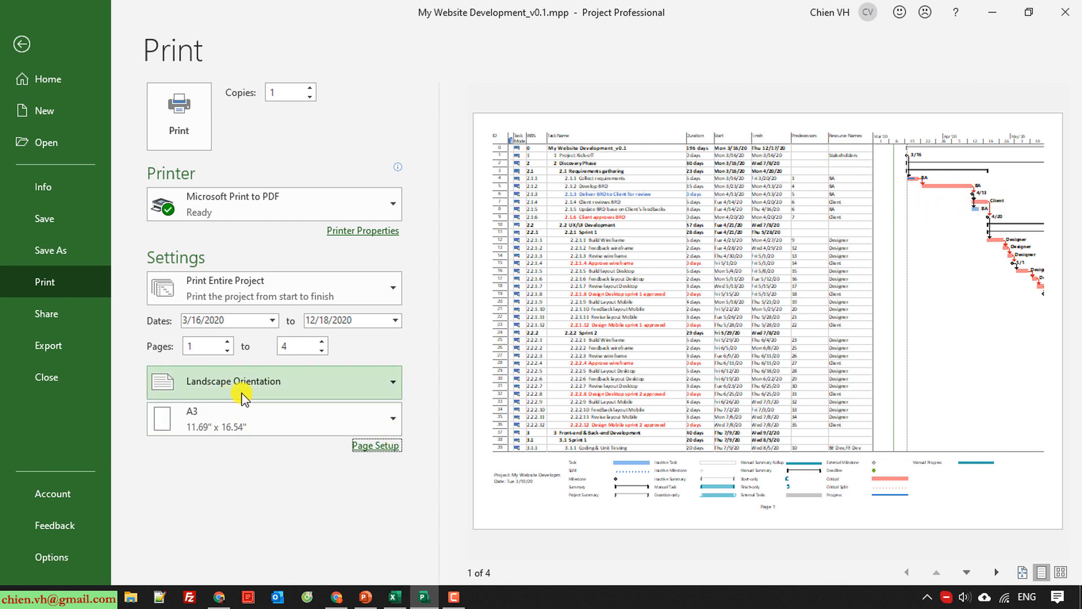
# Review the Gantt chart's legend, footer, header and page settings in the print page setup.
pyautogui.click(377, 446)
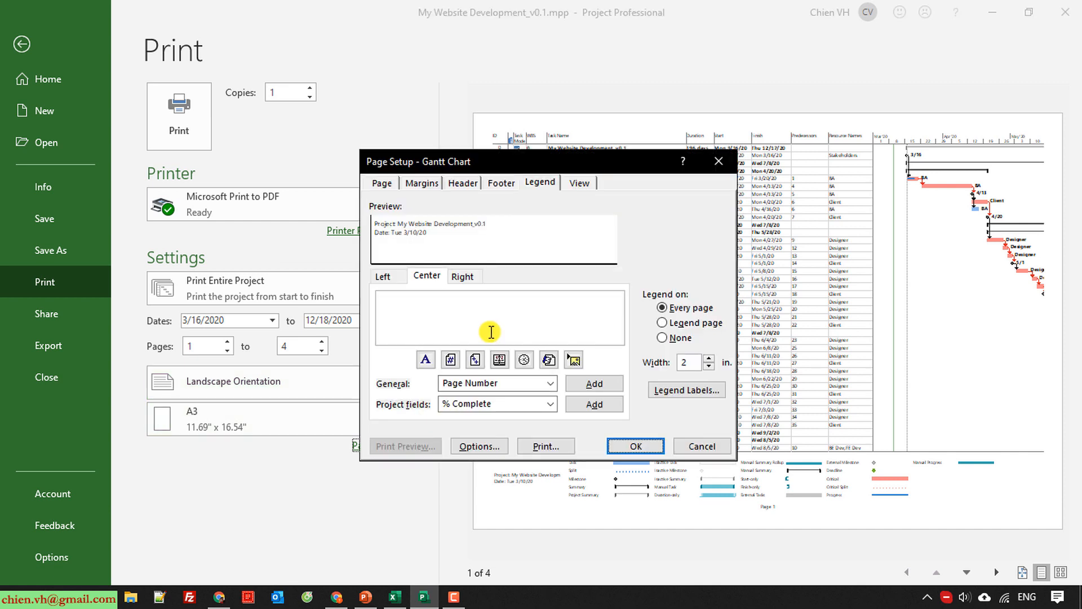
pyautogui.click(499, 182)
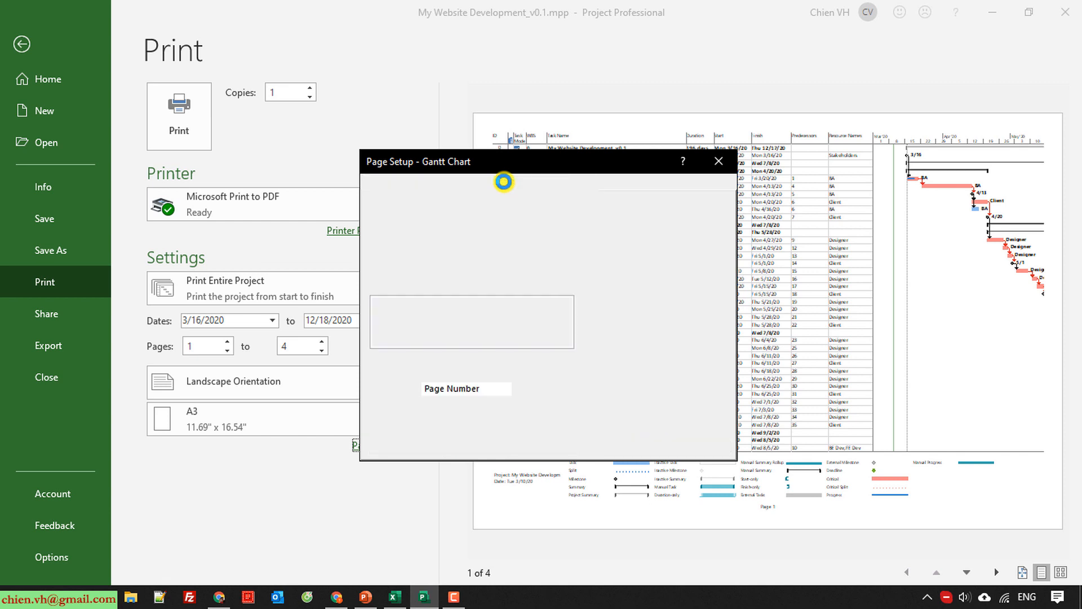
pyautogui.click(458, 185)
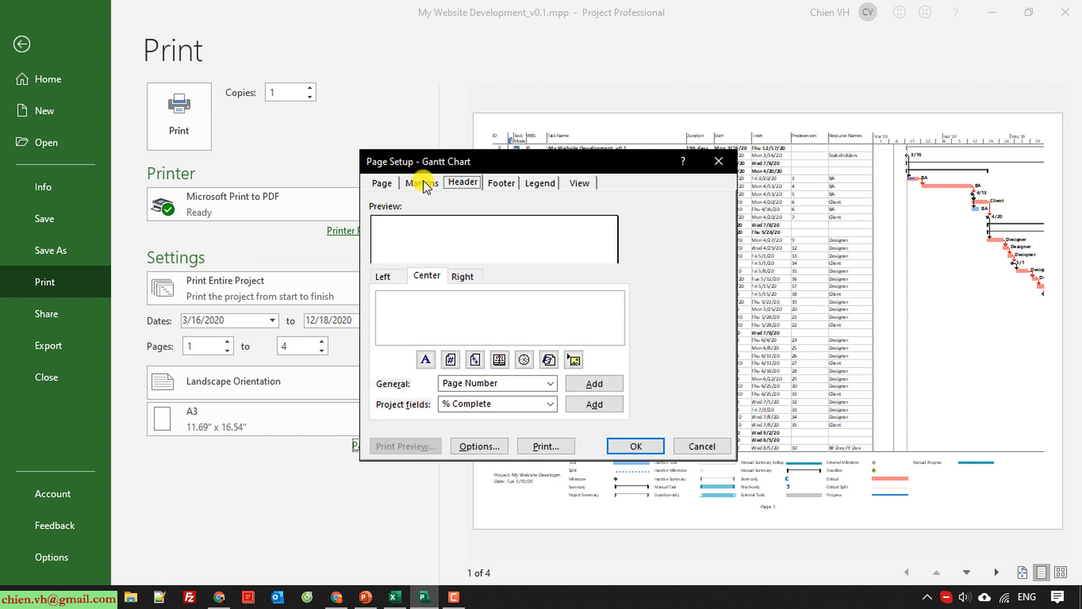
pyautogui.click(383, 181)
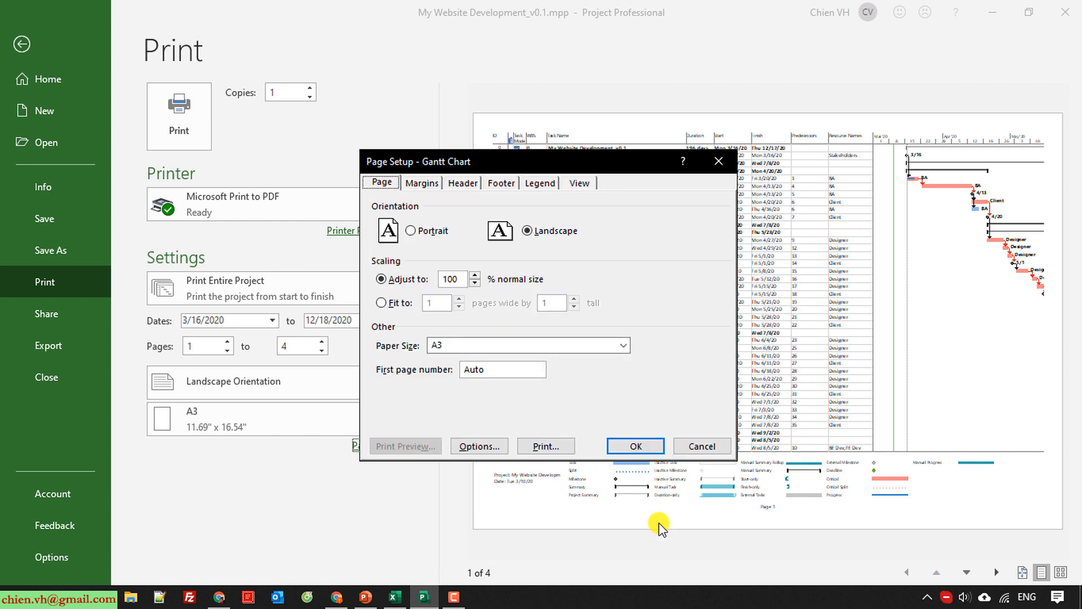
pyautogui.click(632, 447)
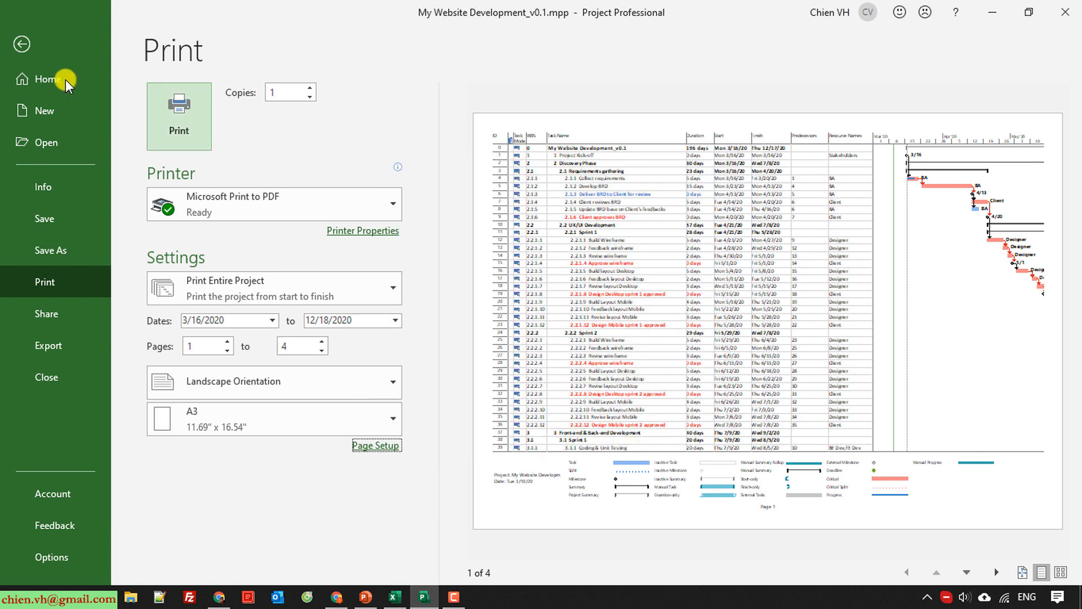
# Return to the project plan and switch it from the Gantt Chart to the Task Sheet view.
pyautogui.click(26, 45)
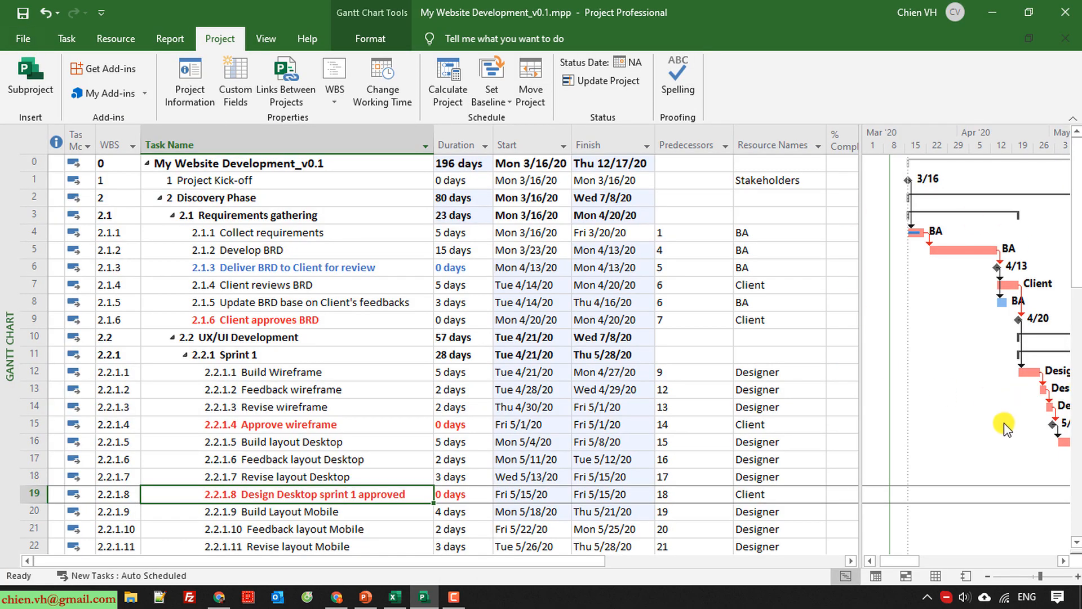
pyautogui.moveTo(900, 560)
pyautogui.mouseDown()
pyautogui.moveTo(921, 562)
pyautogui.moveTo(908, 559)
pyautogui.mouseUp()
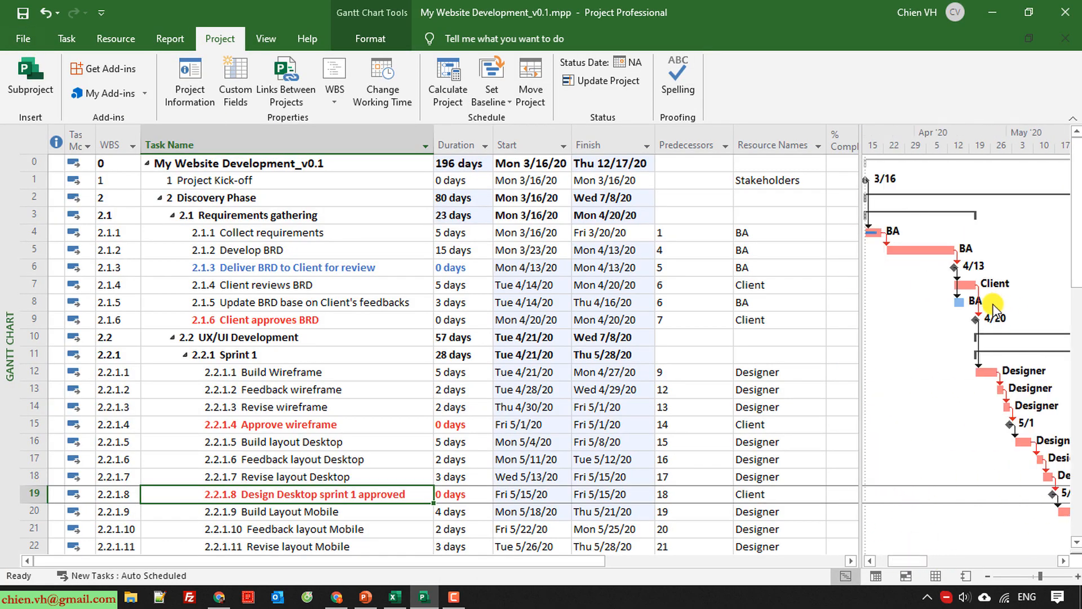
pyautogui.click(67, 39)
pyautogui.click(27, 101)
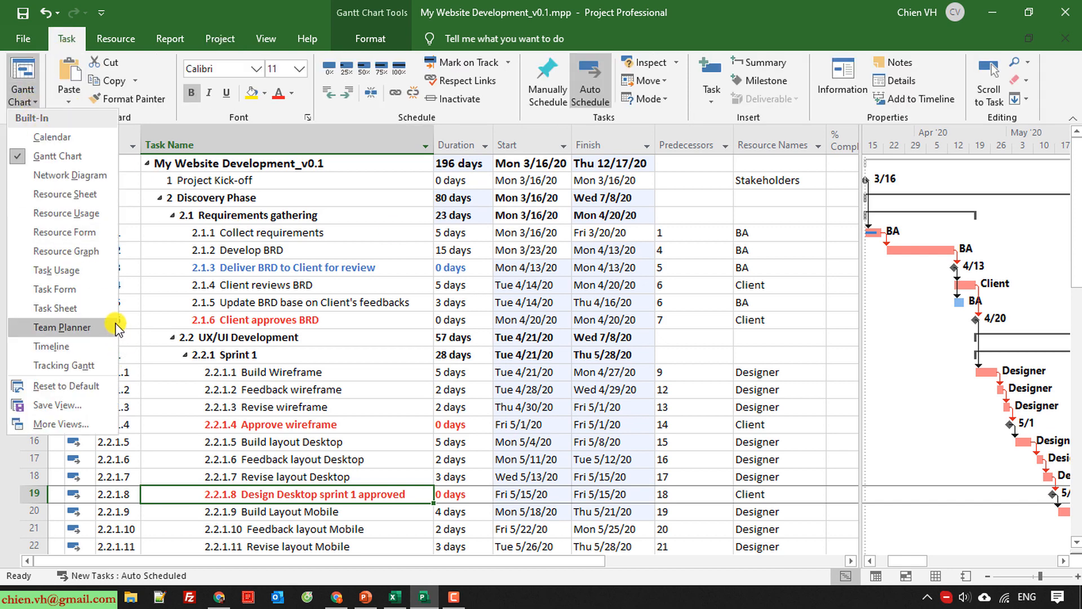
pyautogui.click(73, 308)
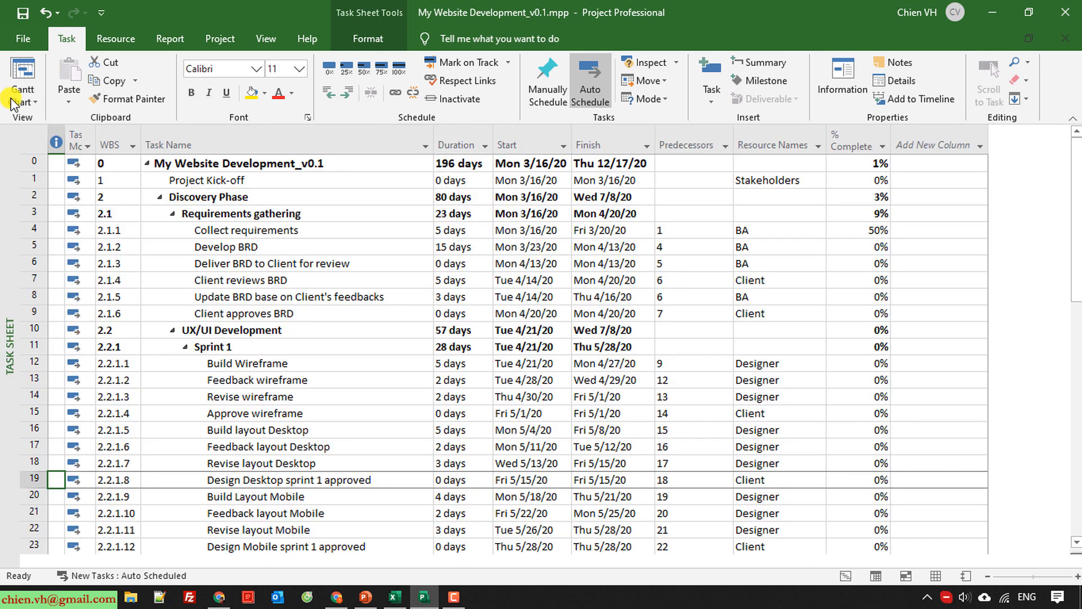
# Set the task sheet to print in landscape orientation on A3 paper.
pyautogui.click(26, 39)
pyautogui.click(63, 290)
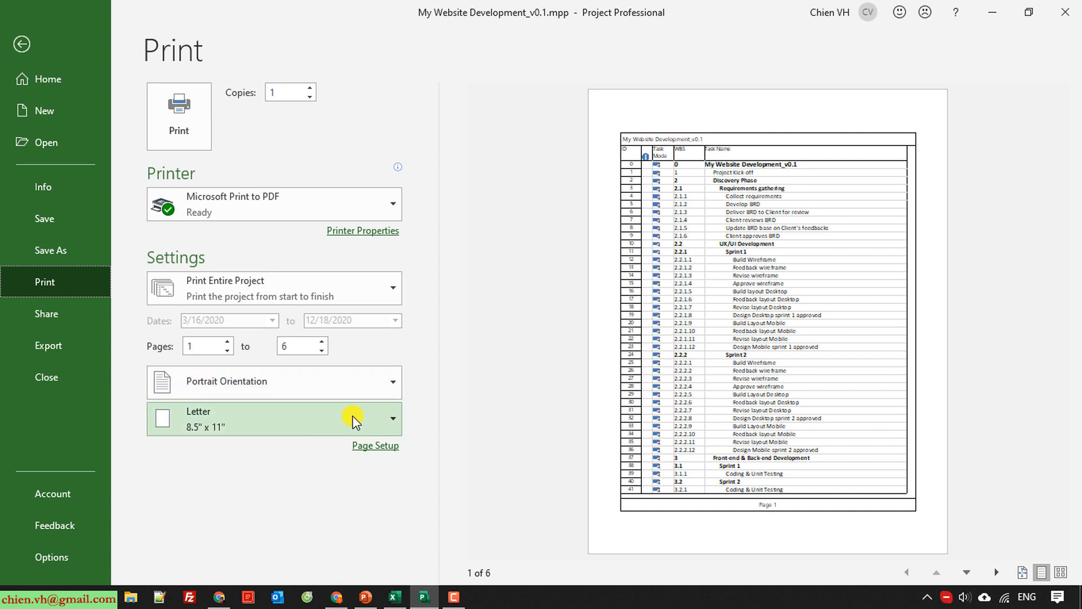
pyautogui.click(357, 384)
pyautogui.click(246, 450)
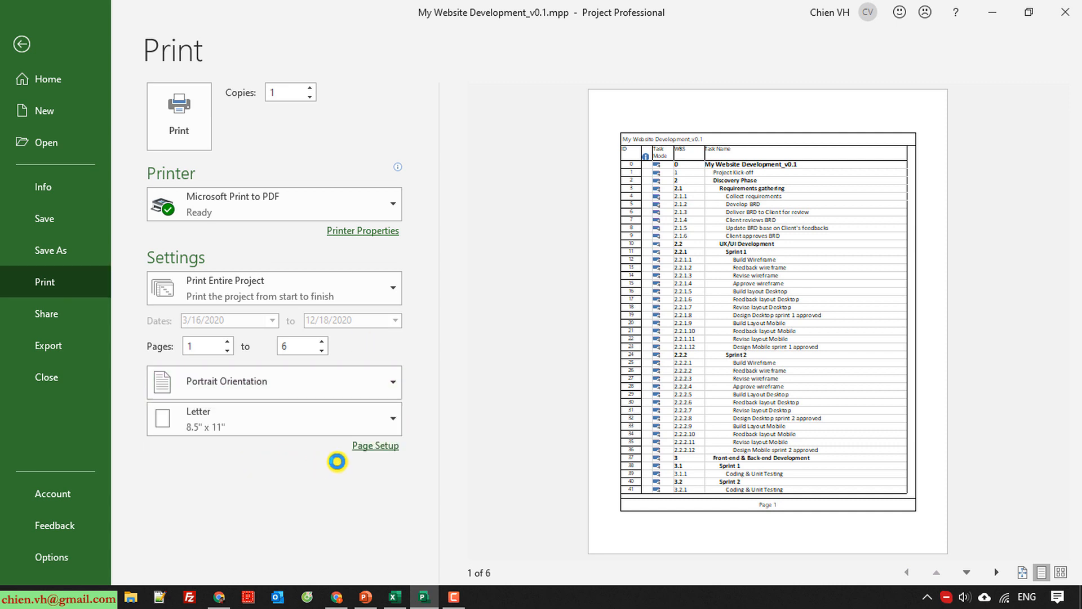
pyautogui.click(353, 420)
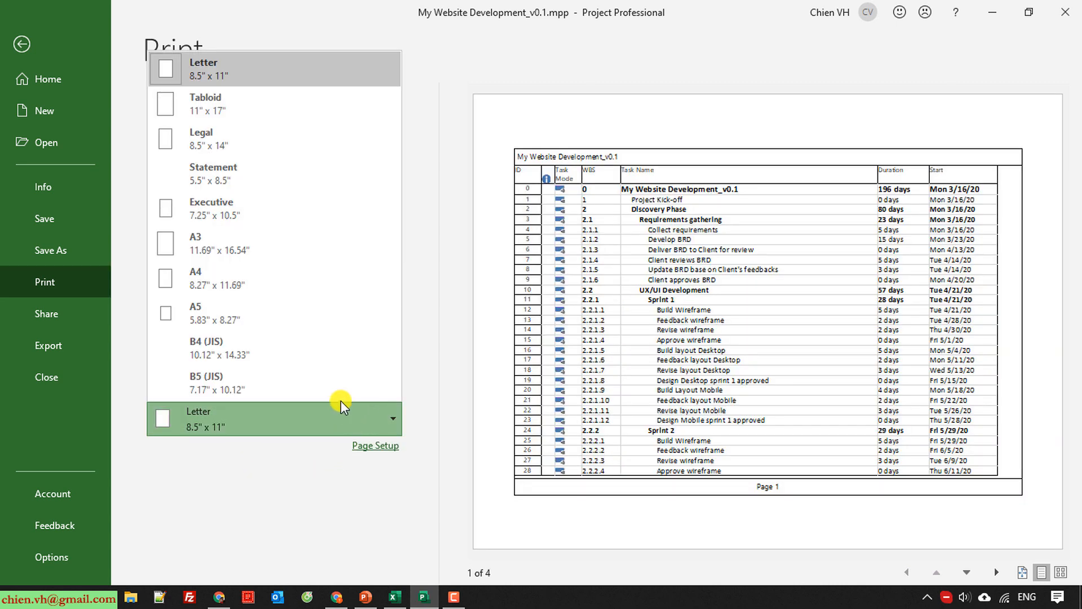
pyautogui.click(238, 244)
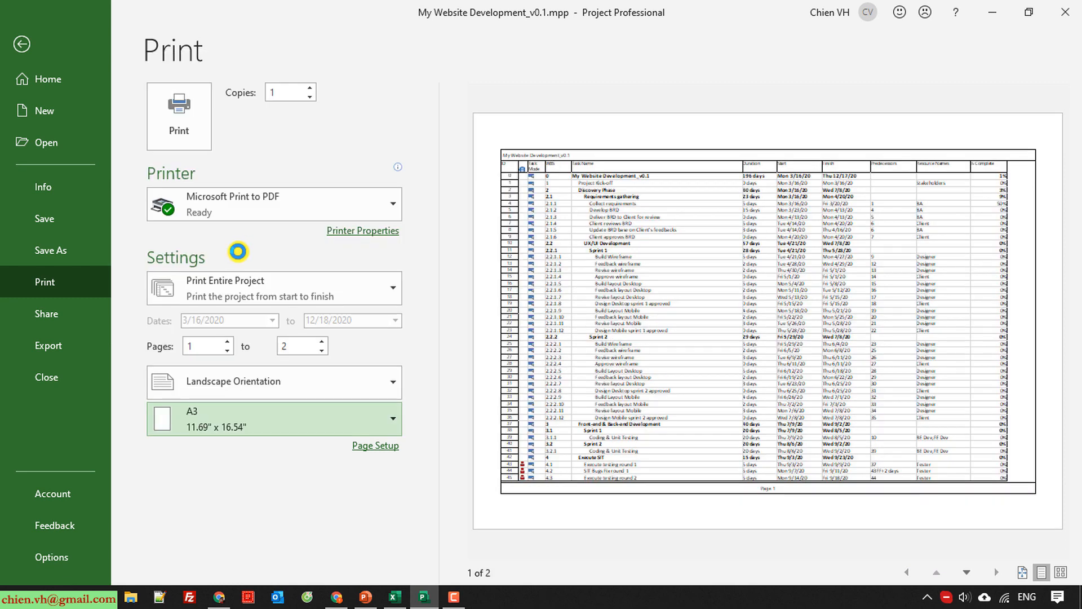
# Set the borders around the task sheet's printed pages to None, check the header and footer, and apply the page setup.
pyautogui.click(386, 446)
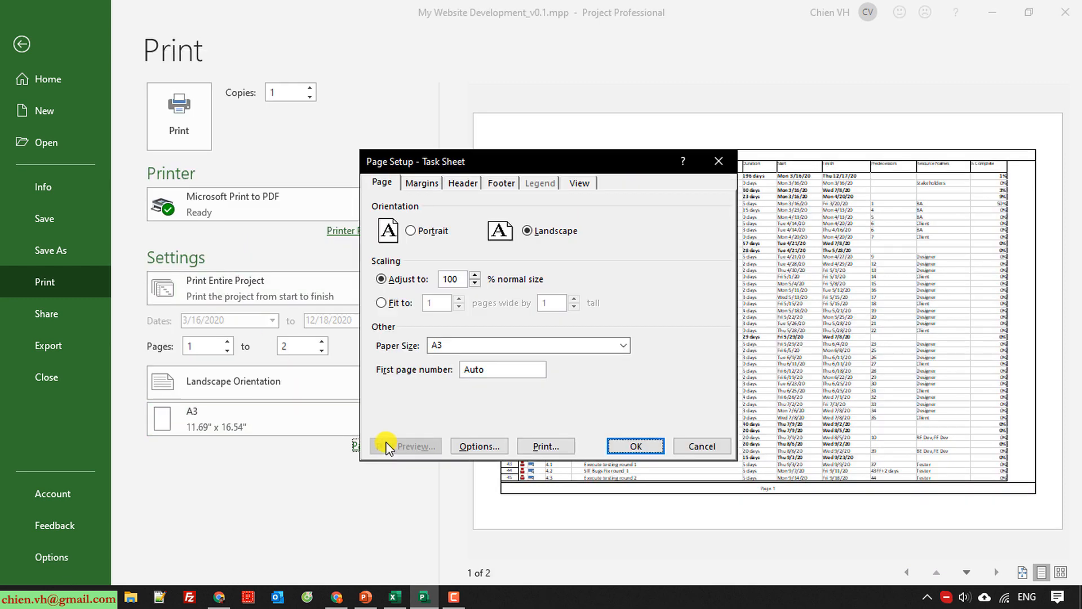
pyautogui.click(462, 183)
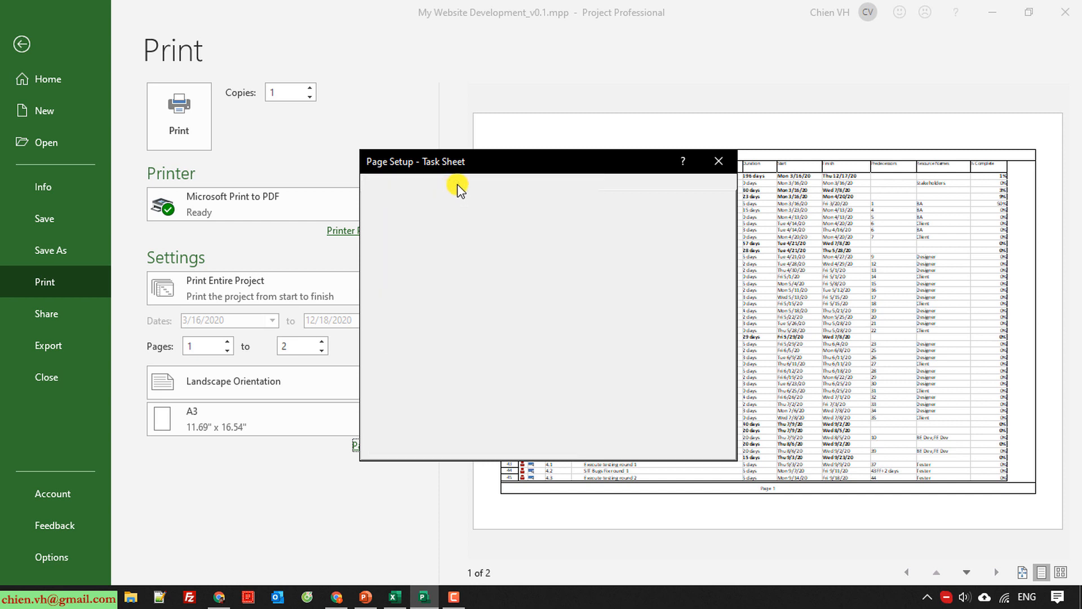
pyautogui.click(429, 182)
pyautogui.click(399, 415)
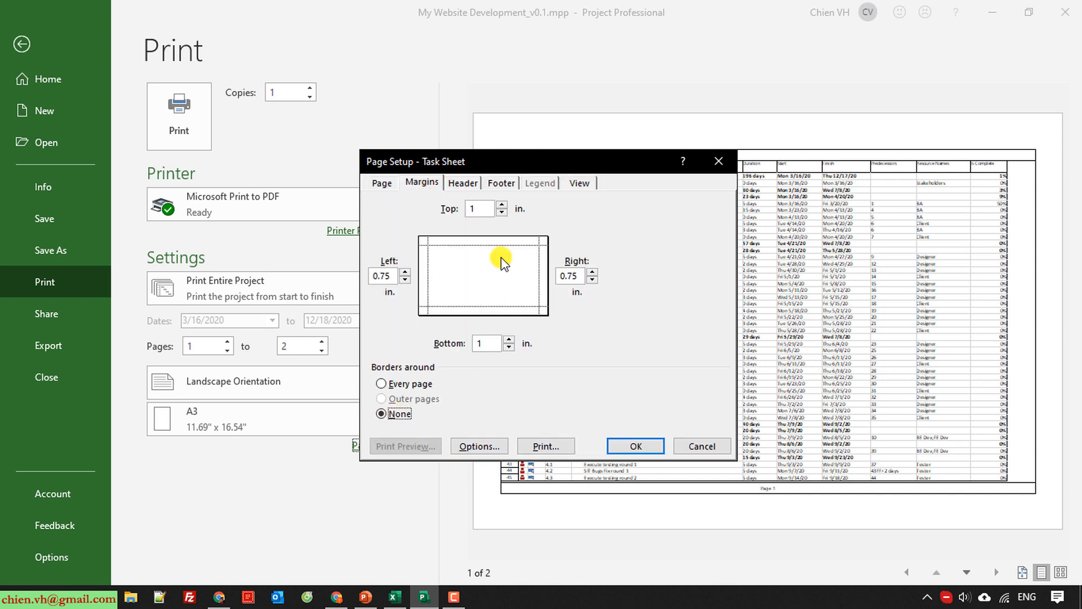
pyautogui.click(461, 182)
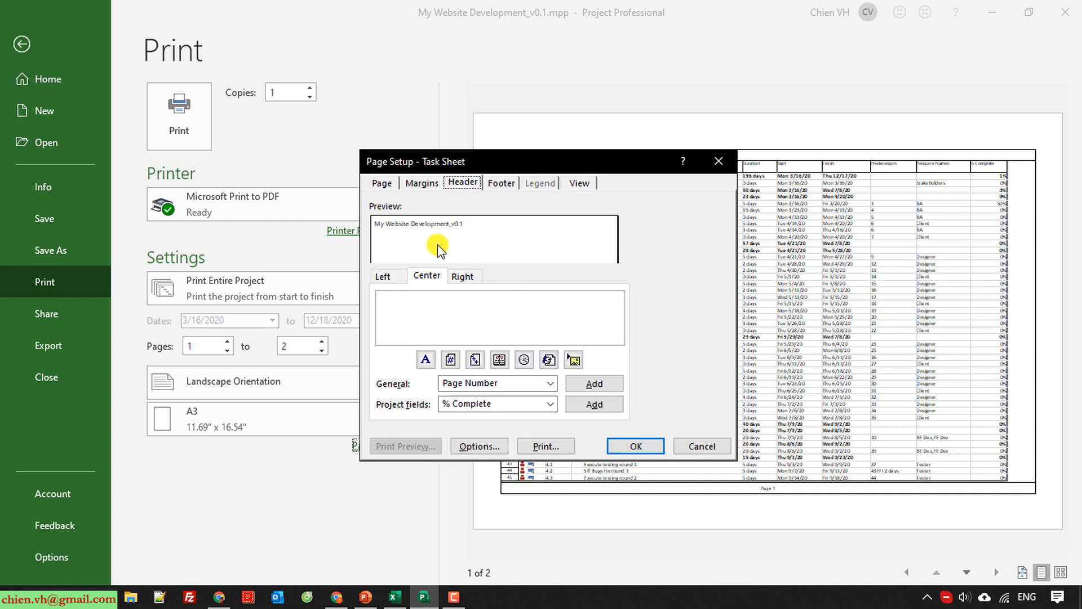
pyautogui.click(499, 184)
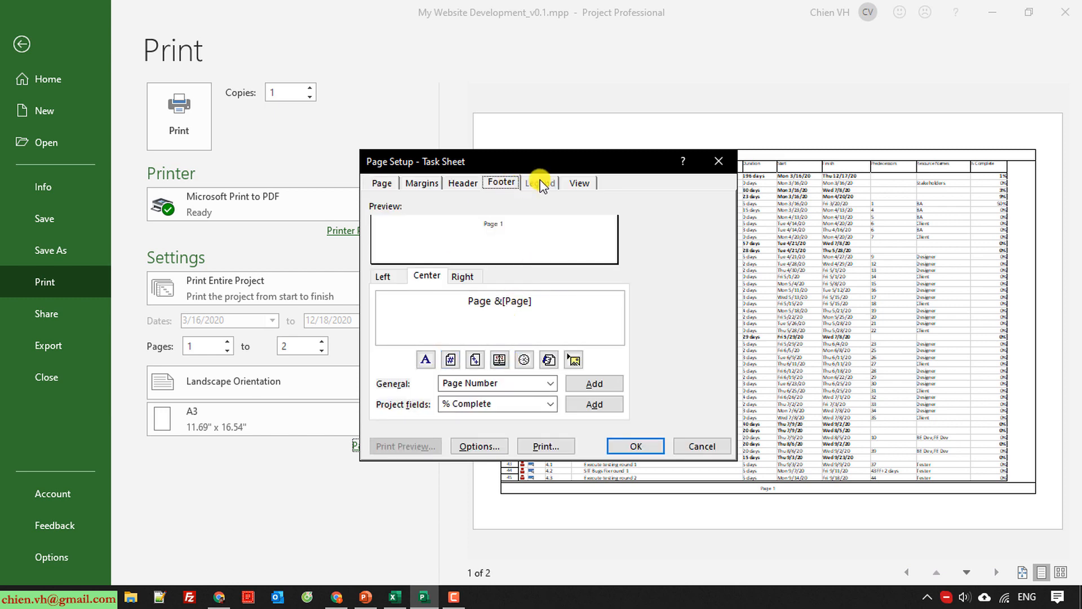
pyautogui.click(629, 446)
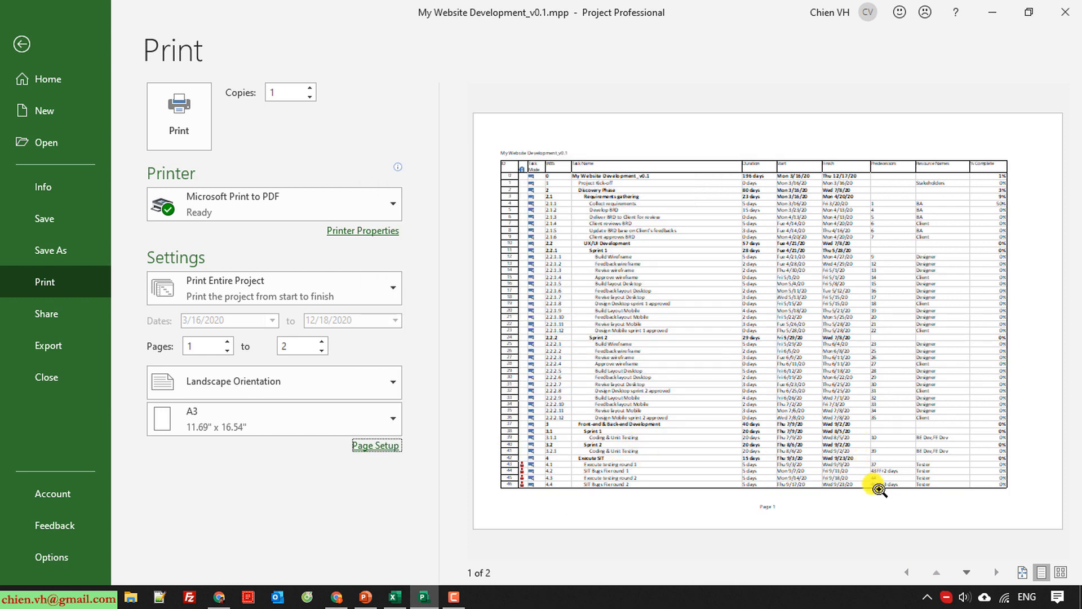
# Inspect the task sheet's print preview up close and review its page, margin, header, footer and view print settings.
pyautogui.click(732, 363)
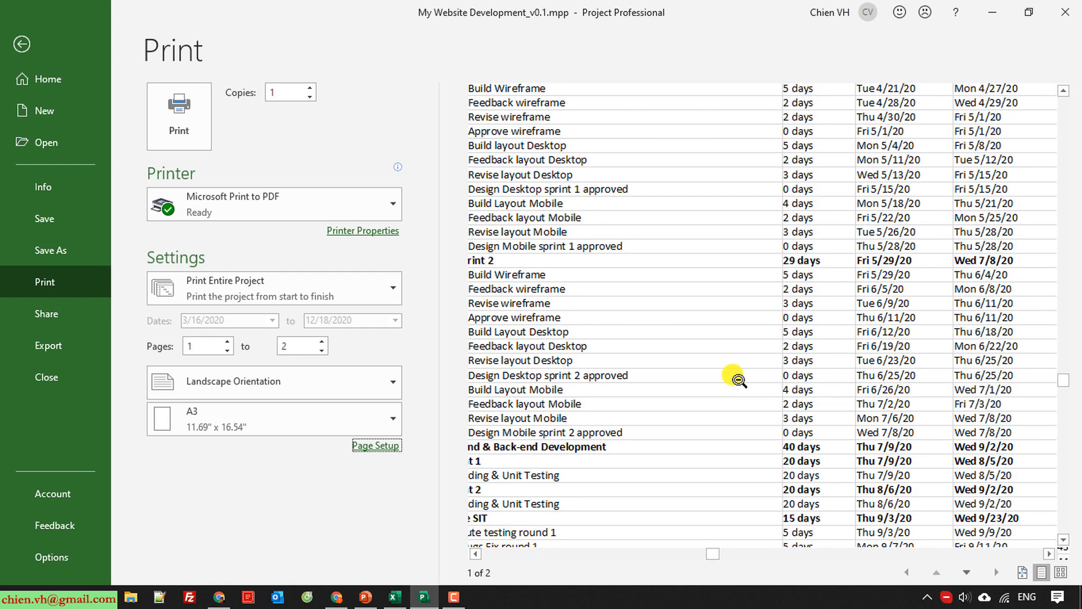
pyautogui.click(733, 375)
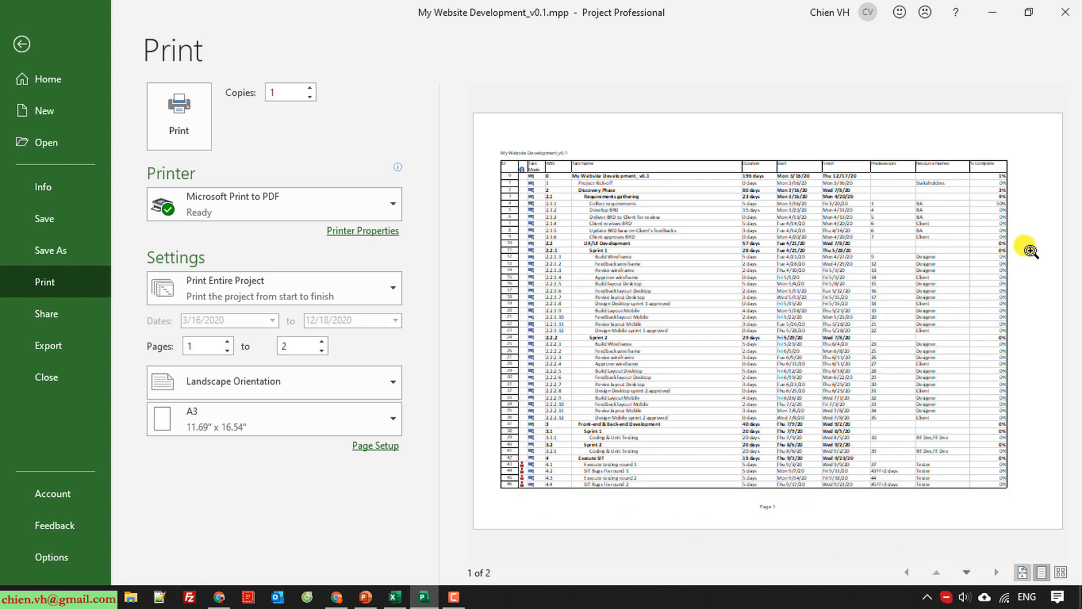
pyautogui.click(370, 447)
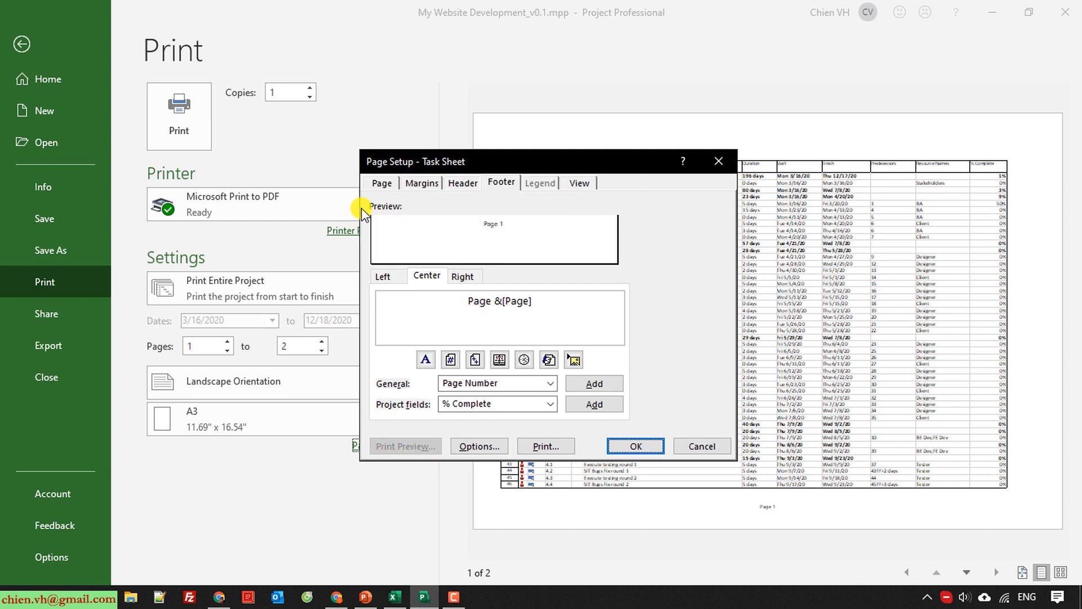
pyautogui.click(382, 182)
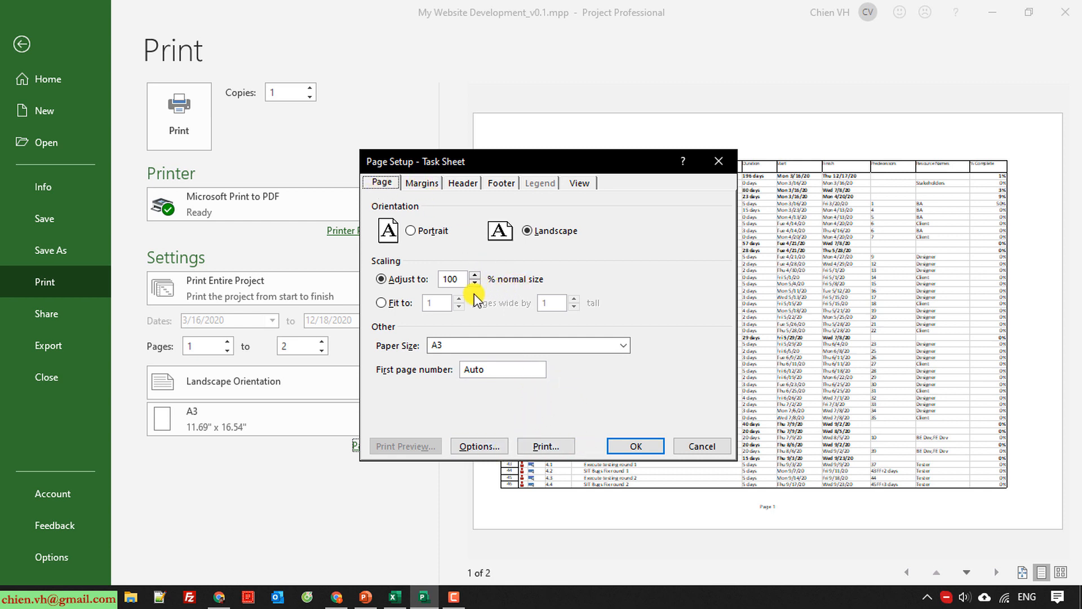
pyautogui.click(417, 186)
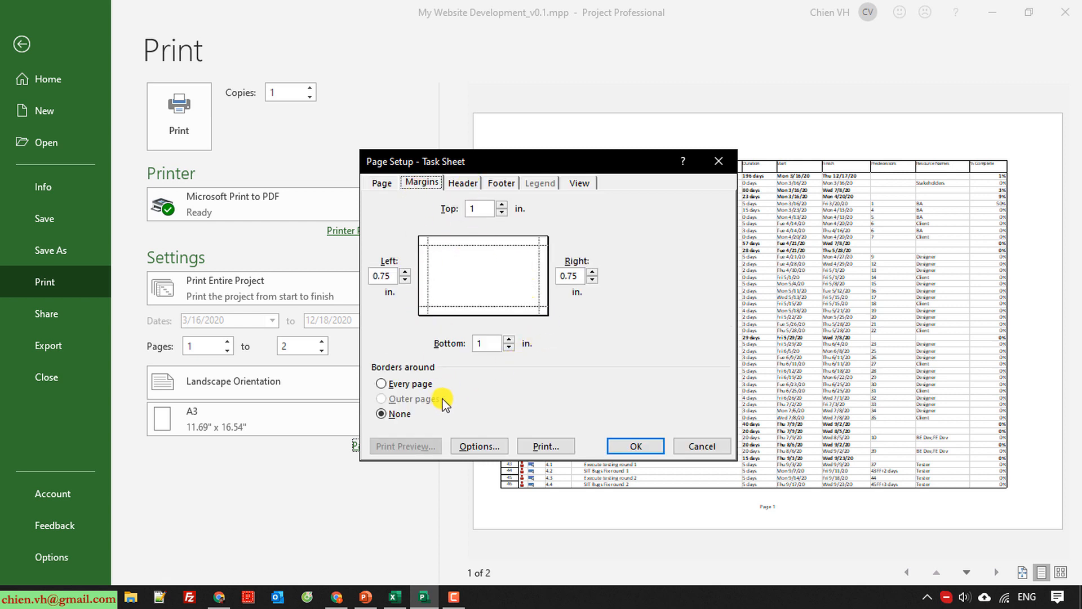
pyautogui.click(455, 185)
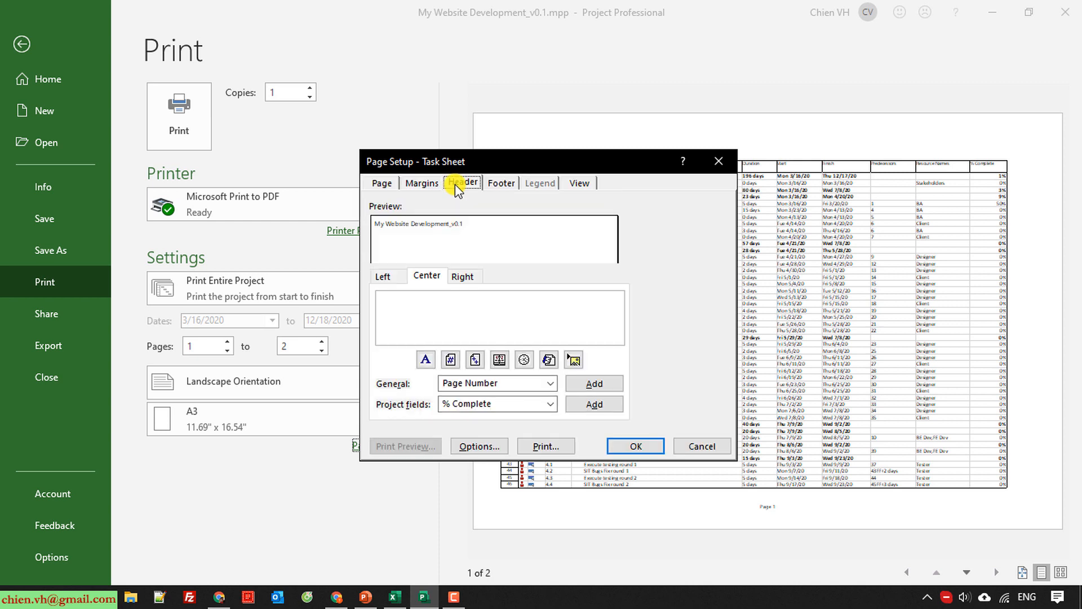
pyautogui.click(499, 184)
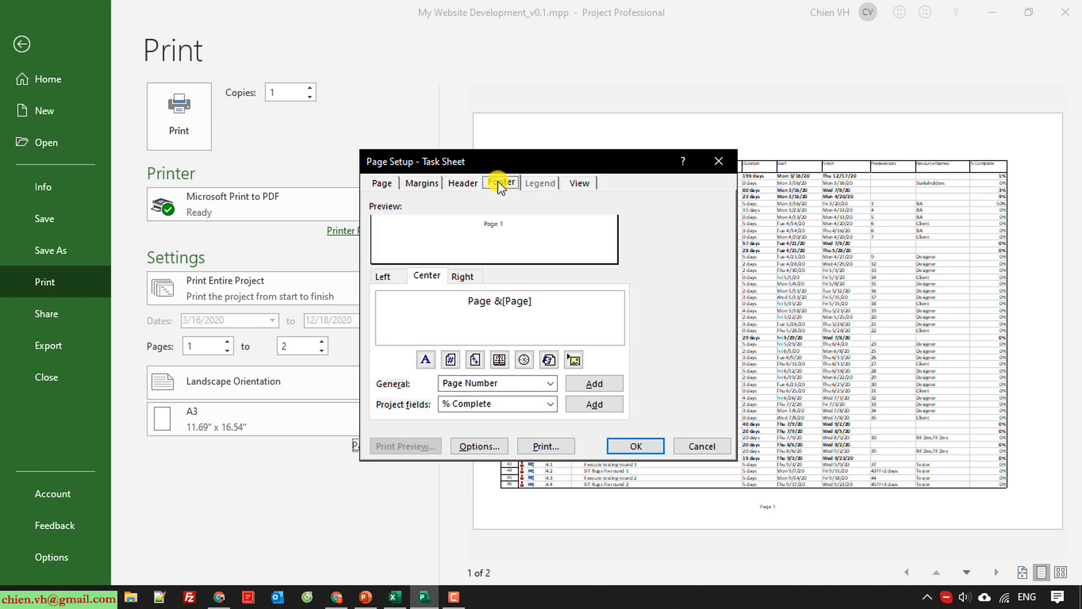
pyautogui.click(572, 180)
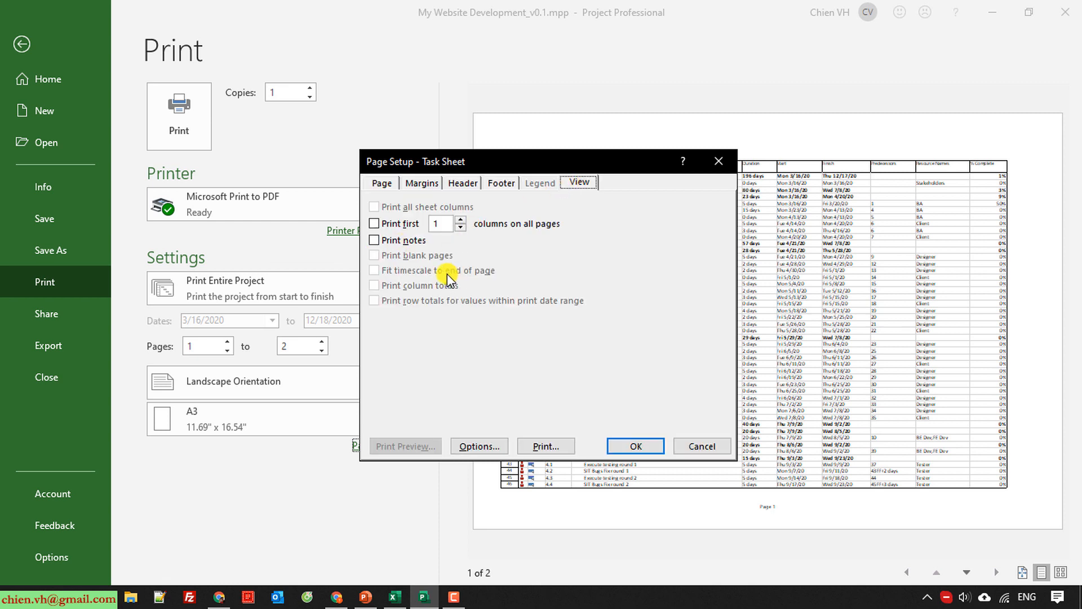
pyautogui.click(382, 184)
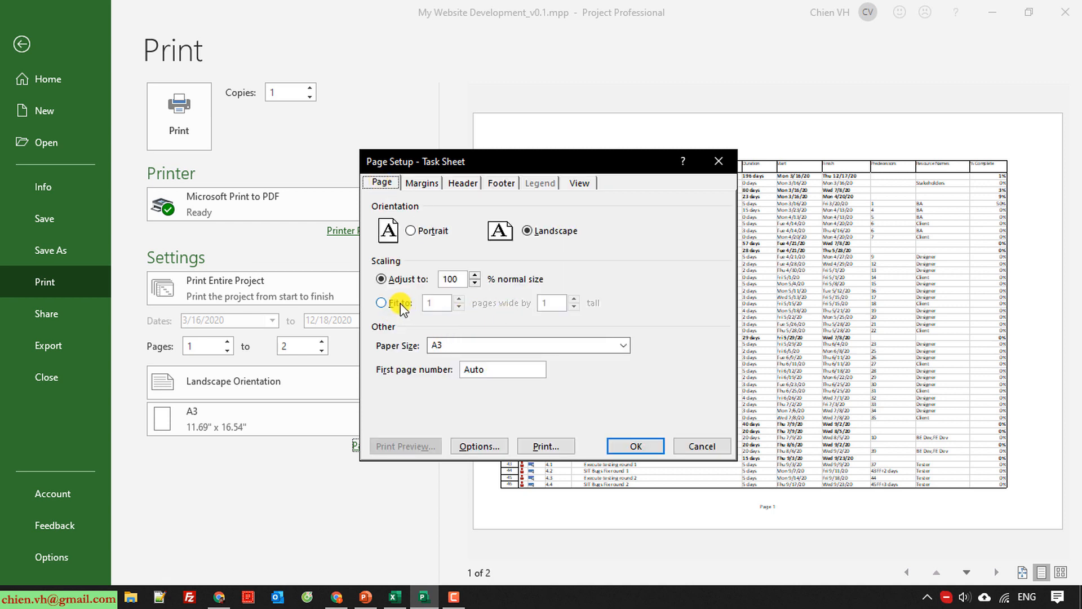
pyautogui.click(496, 370)
# Check the PDF printer's orientation and advanced paper options, and view the available print range choices.
pyautogui.click(480, 447)
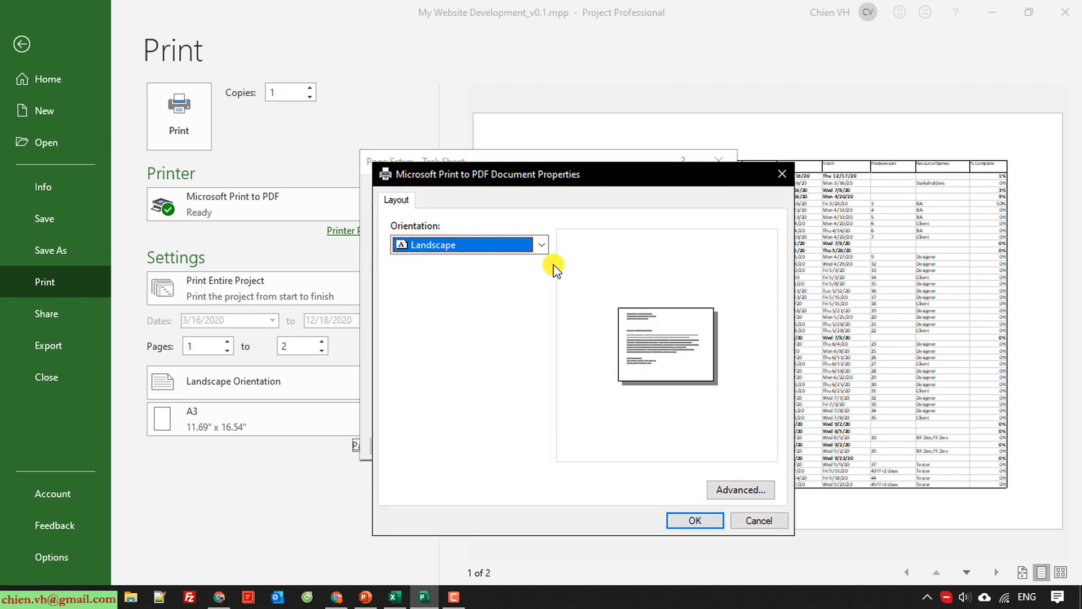
pyautogui.click(541, 246)
pyautogui.click(541, 246)
pyautogui.click(742, 492)
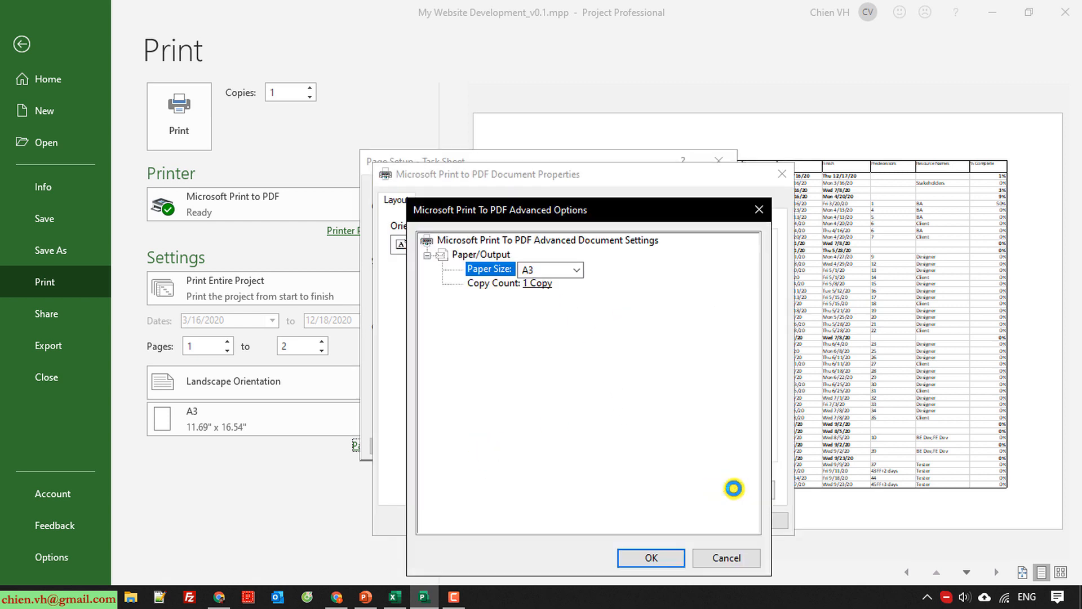
pyautogui.click(677, 559)
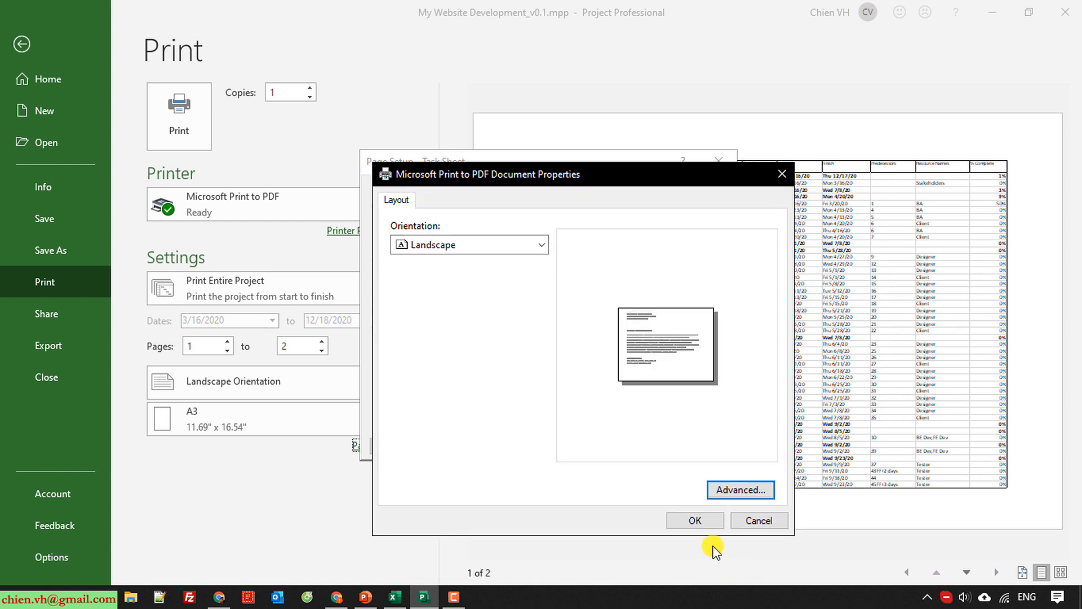
pyautogui.click(753, 520)
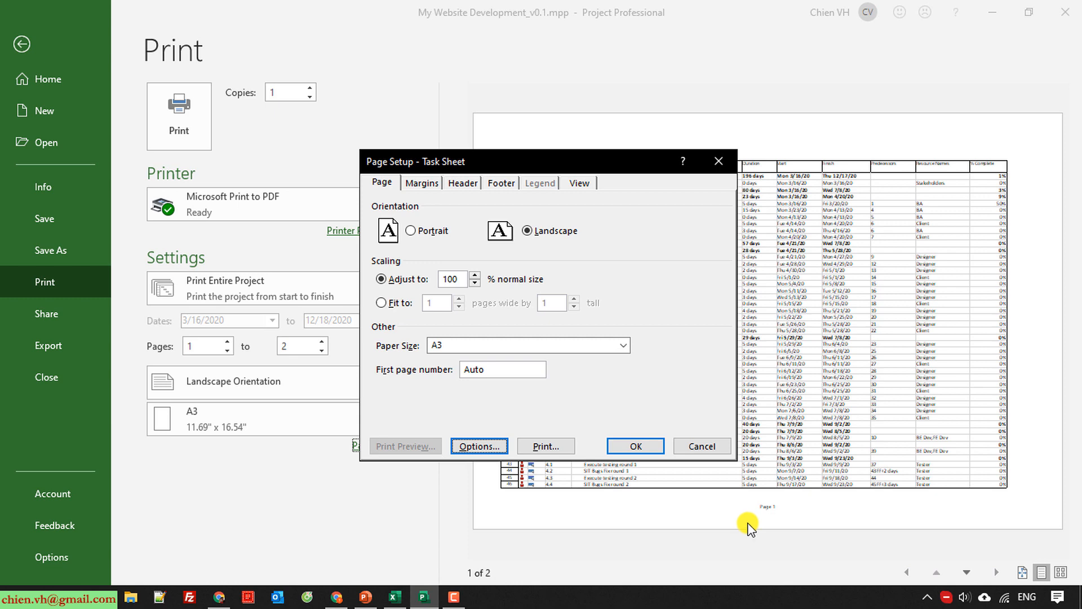
pyautogui.click(635, 448)
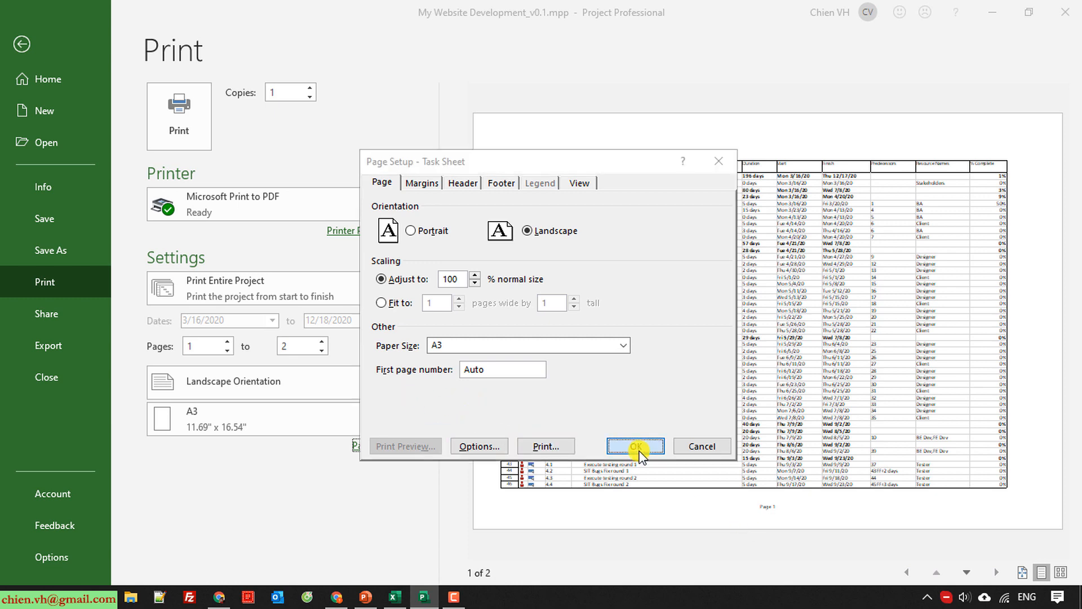
pyautogui.click(389, 285)
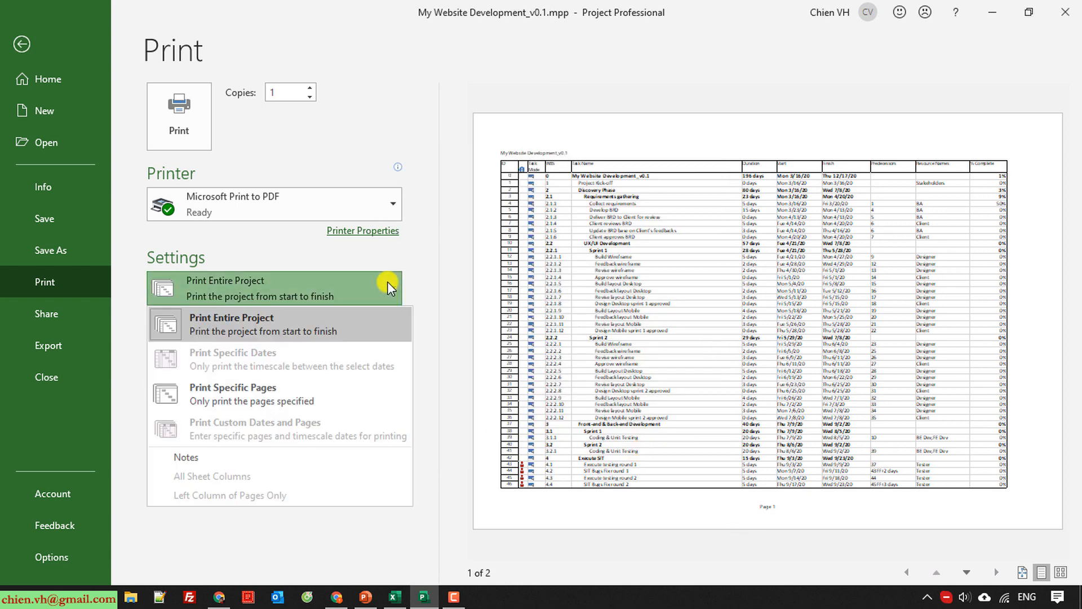
pyautogui.click(437, 273)
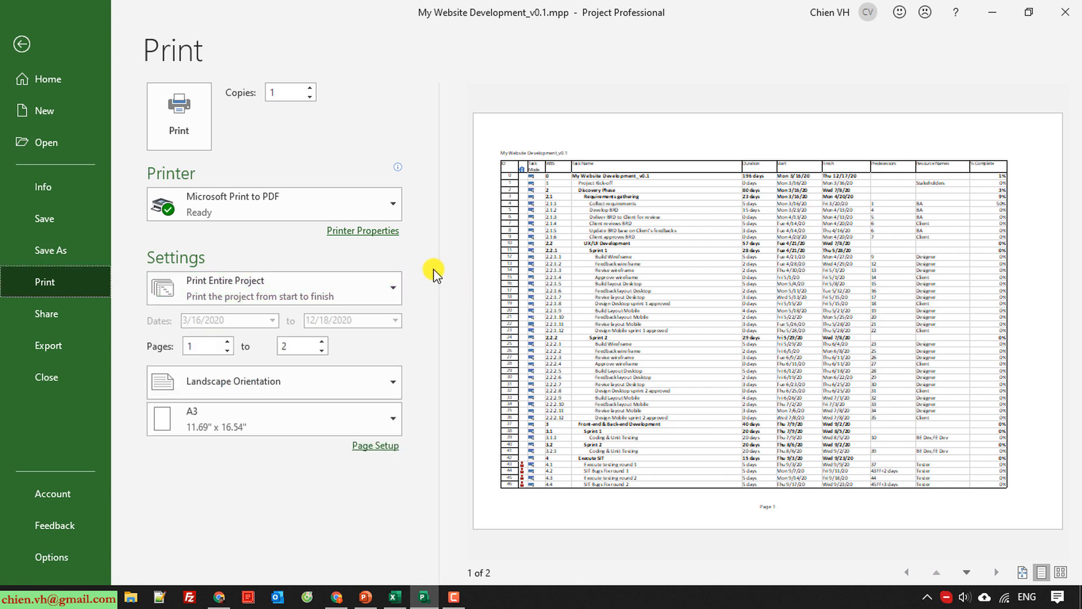
# Check the layout properties of Microsoft Print to PDF and view the list of available printers.
pyautogui.click(366, 236)
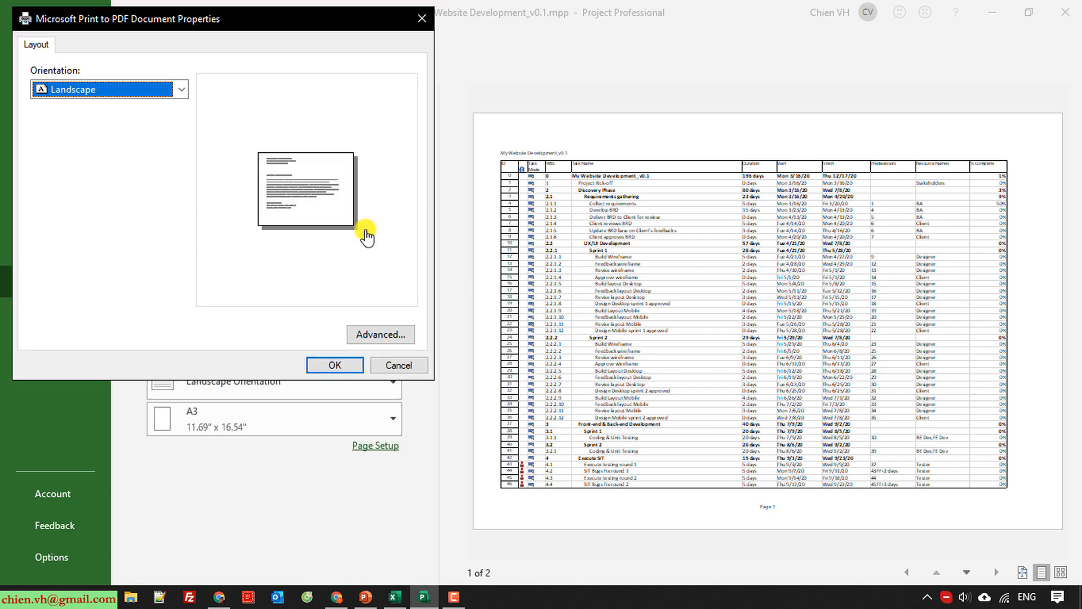
pyautogui.click(394, 365)
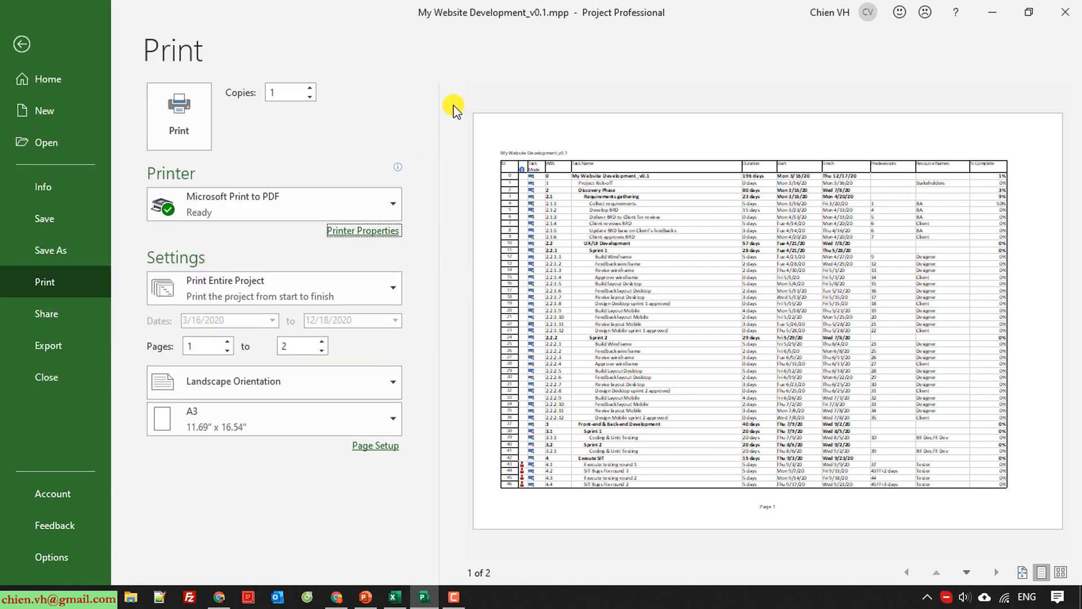
pyautogui.click(389, 205)
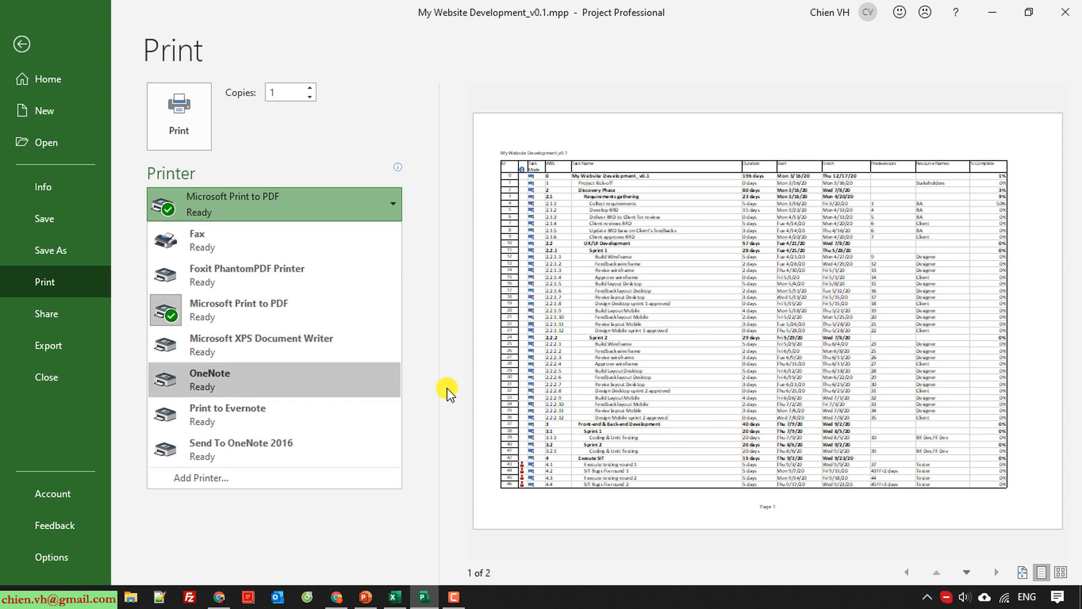
pyautogui.click(440, 275)
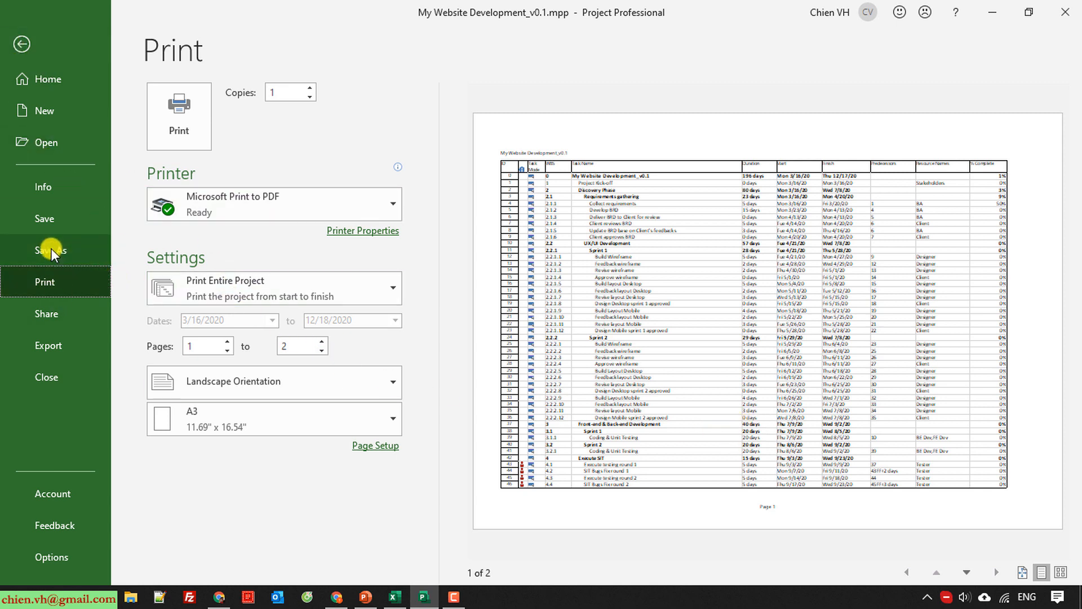
# Export the task sheet to the Desktop as My Website Development_v0.1.pdf, accepting the document export options.
pyautogui.click(48, 347)
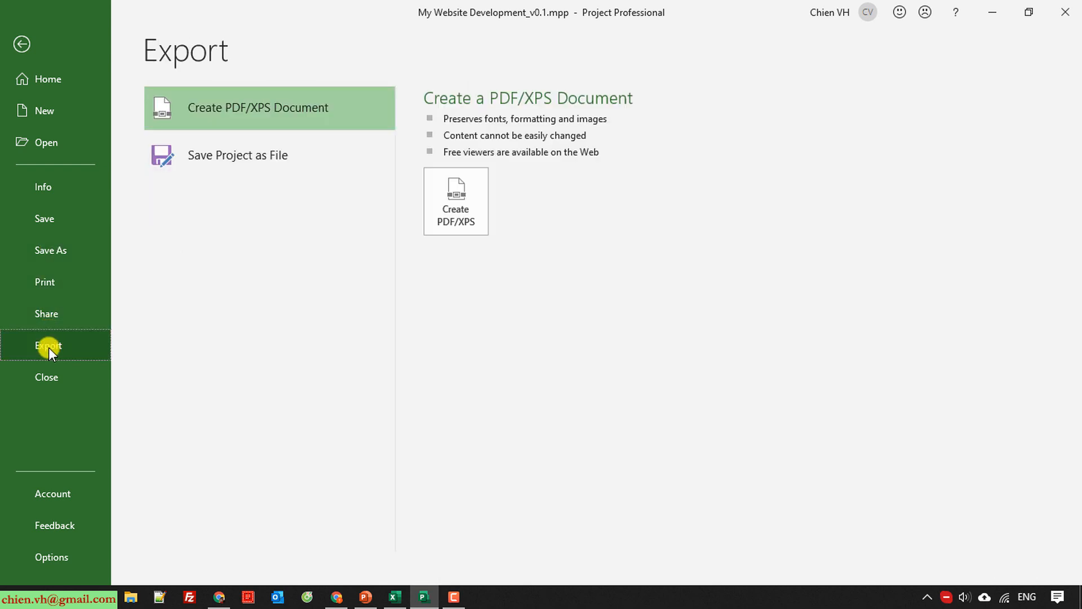
pyautogui.click(456, 198)
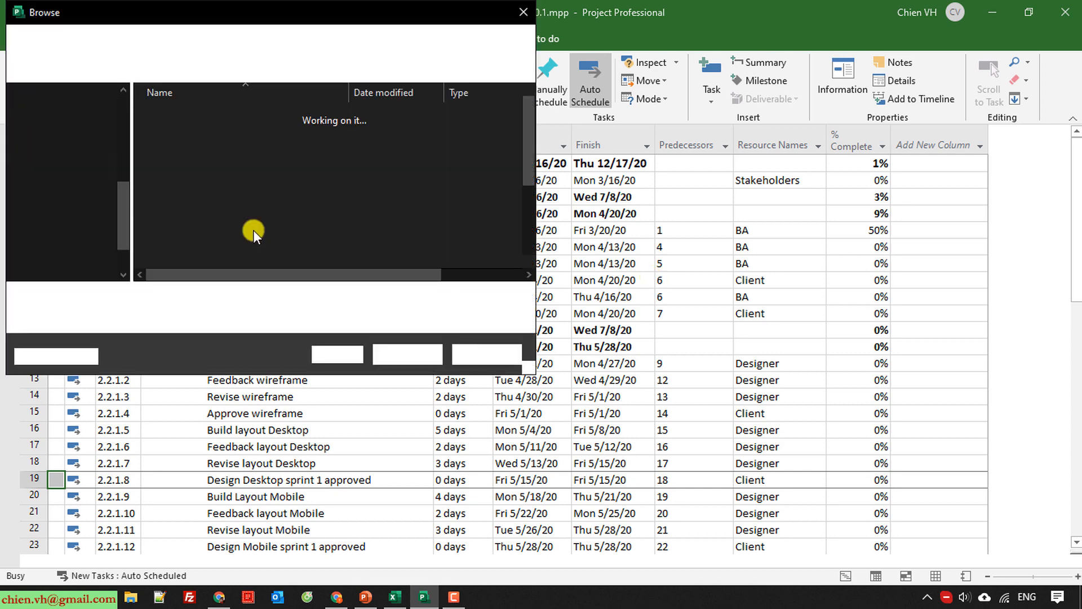
pyautogui.scroll(5, 103, 211)
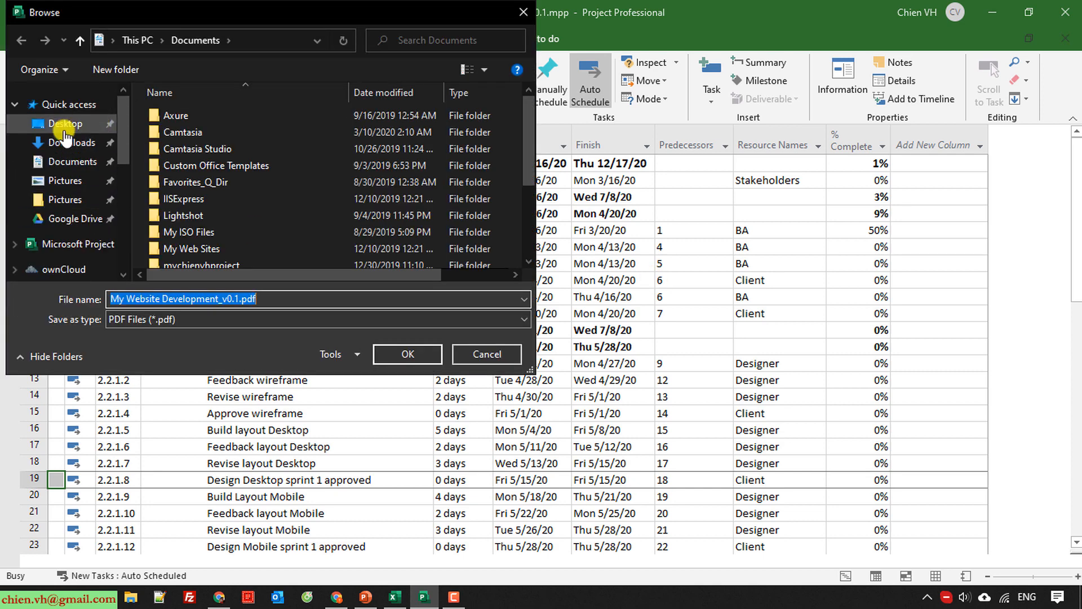
pyautogui.click(64, 129)
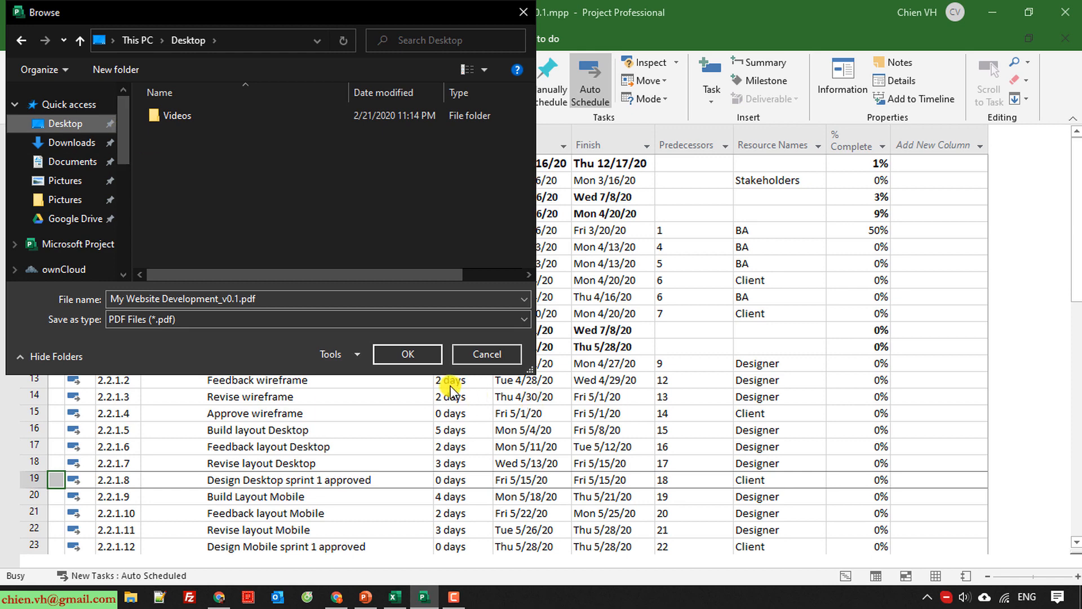
pyautogui.click(422, 355)
pyautogui.click(637, 374)
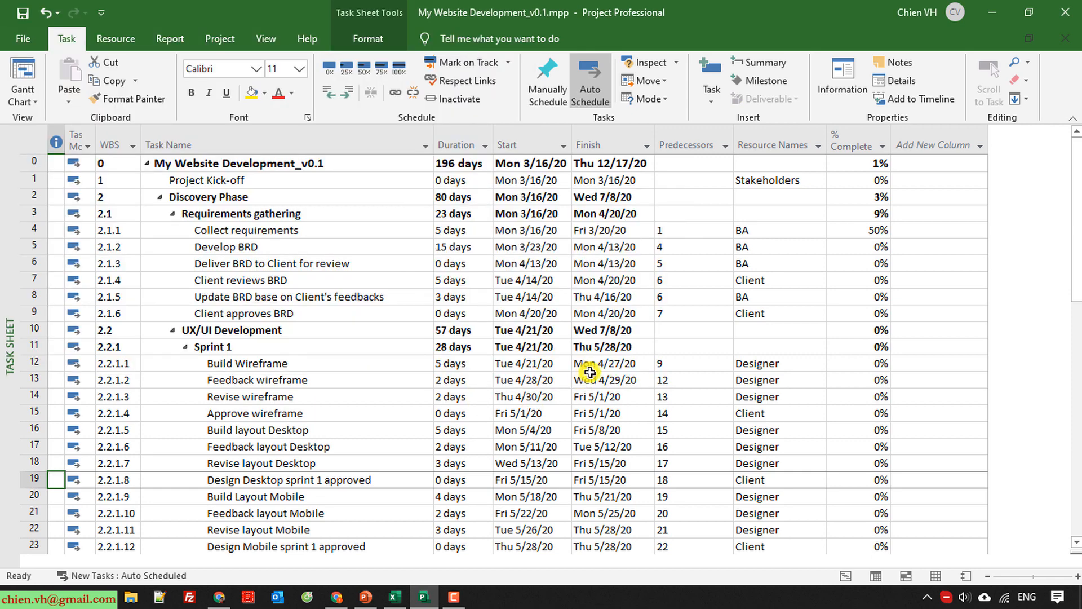
# Minimize the Project and Excel windows and open the exported PDF from the desktop in Foxit PhantomPDF.
pyautogui.click(992, 9)
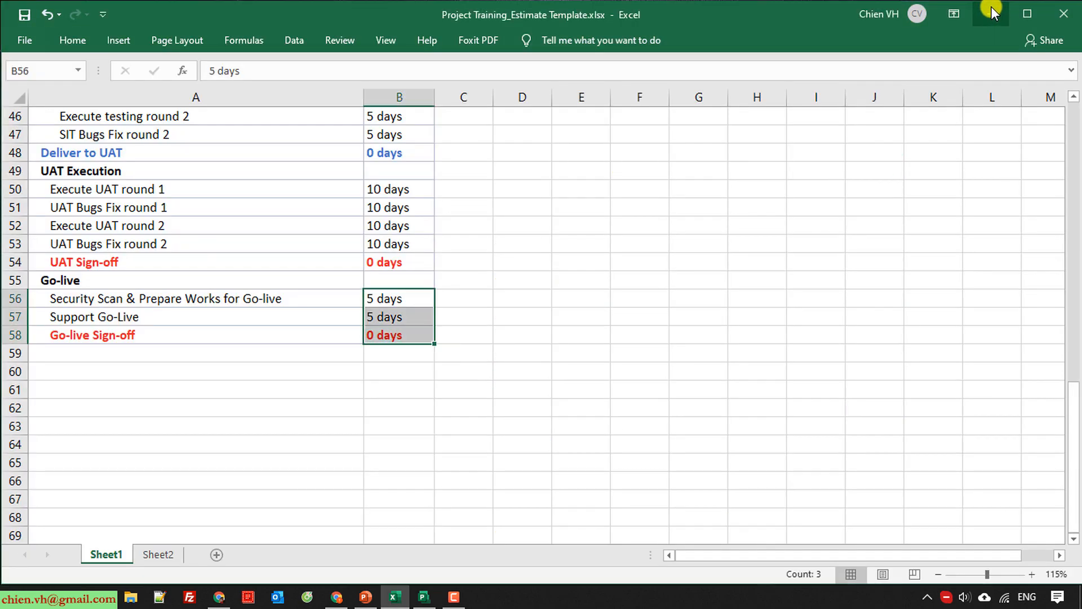
pyautogui.click(991, 6)
pyautogui.doubleClick(84, 215)
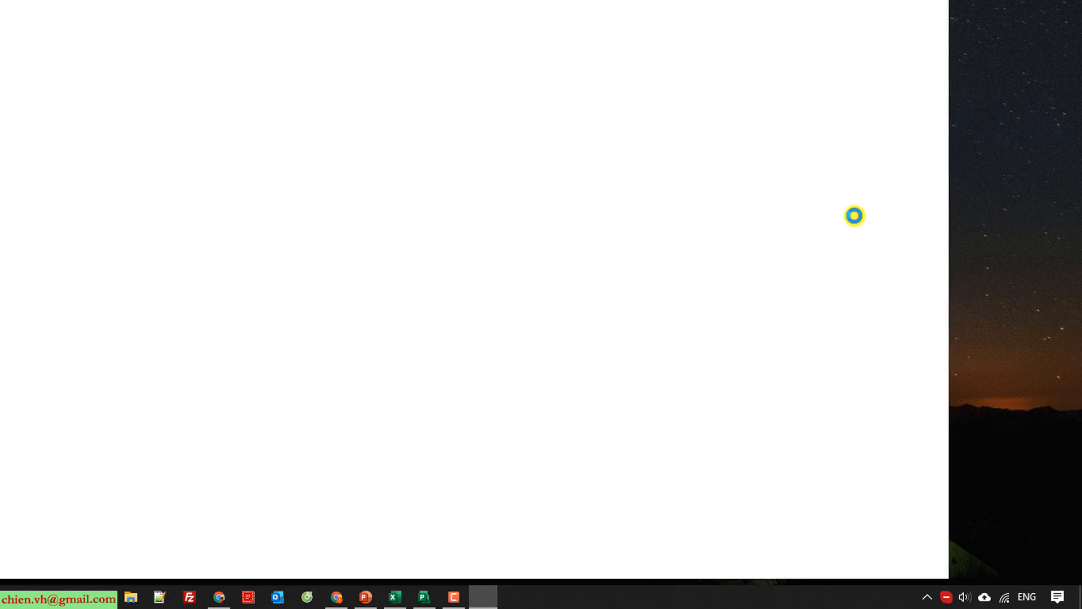
# Review both pages of the exported PDF, examining the header, the task sheet columns and rows, and the page-number footer.
pyautogui.scroll(-5, 871, 335)
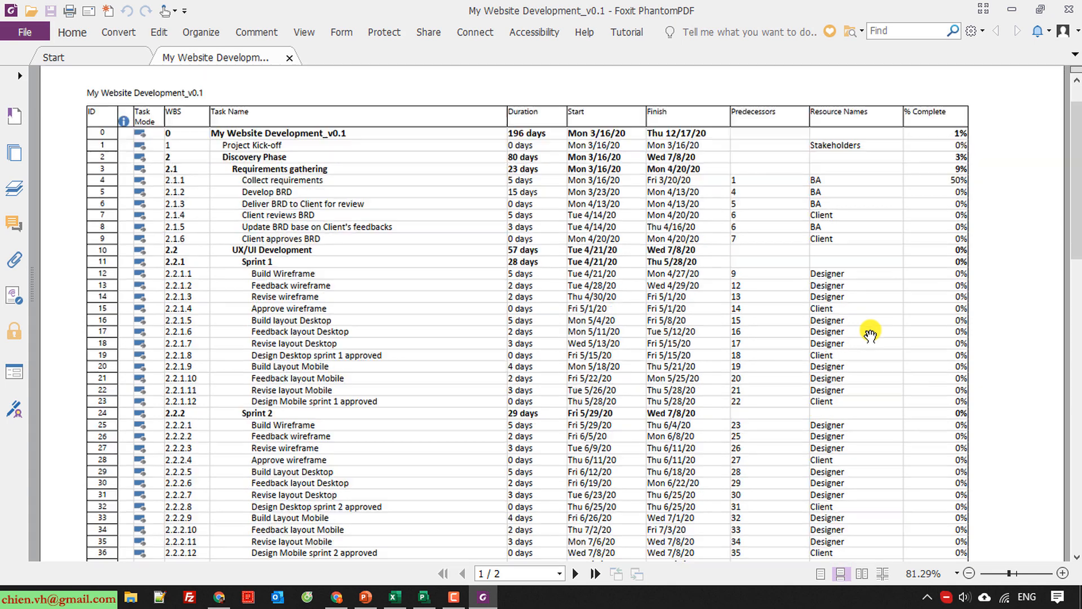
pyautogui.scroll(5, 871, 335)
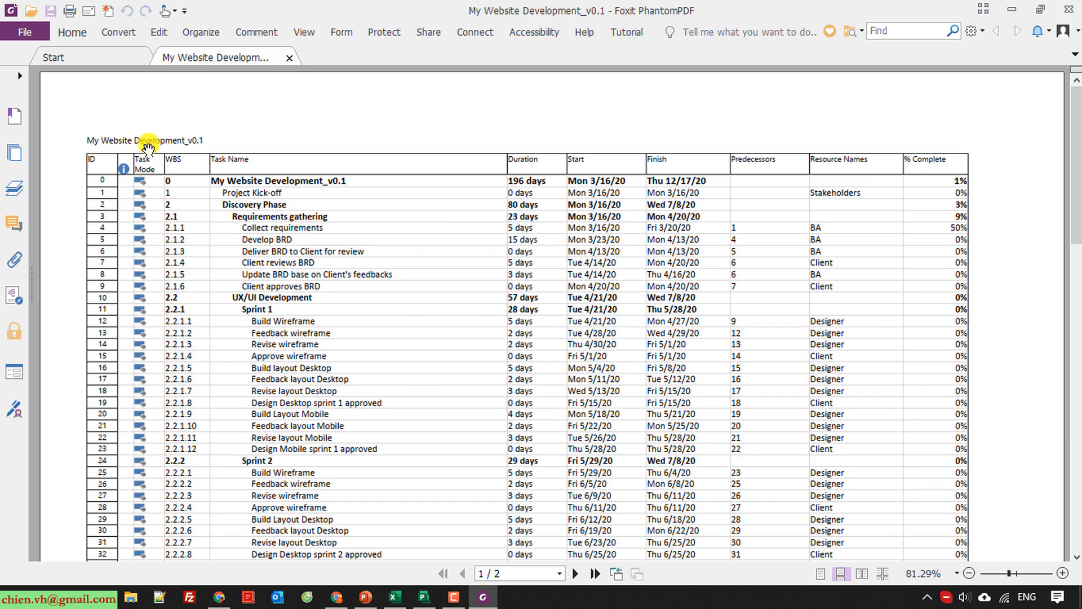
pyautogui.scroll(-20, 153, 226)
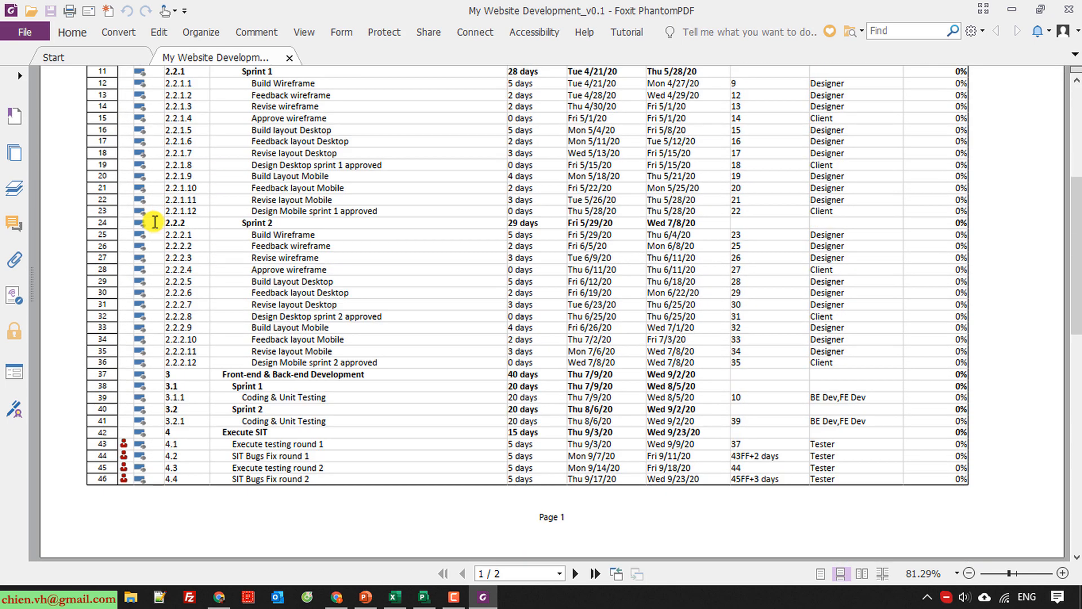
pyautogui.scroll(-8, 158, 226)
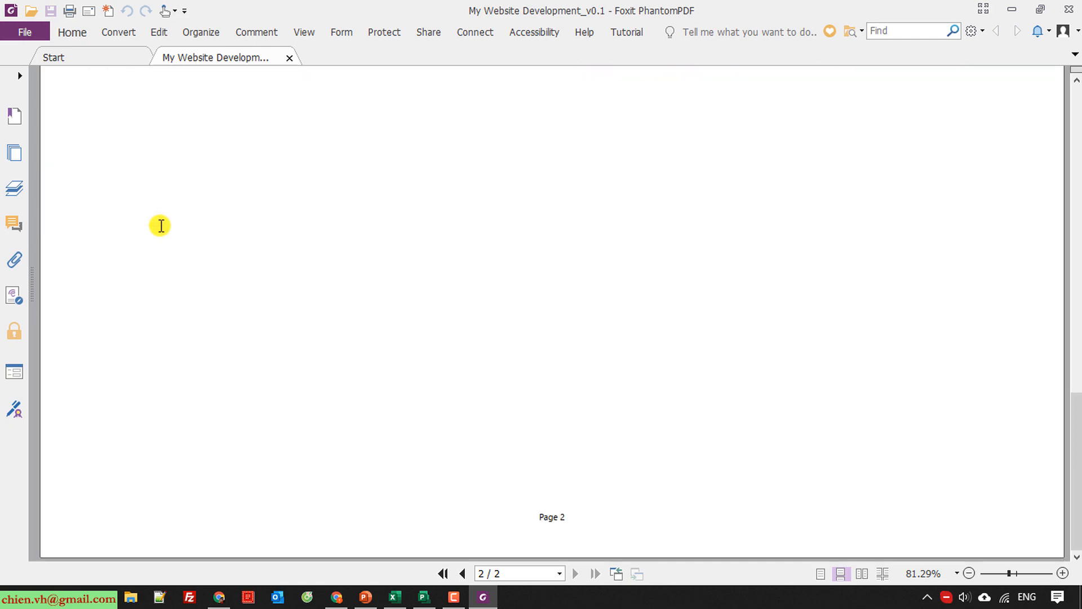
pyautogui.scroll(12, 160, 225)
pyautogui.scroll(6, 161, 225)
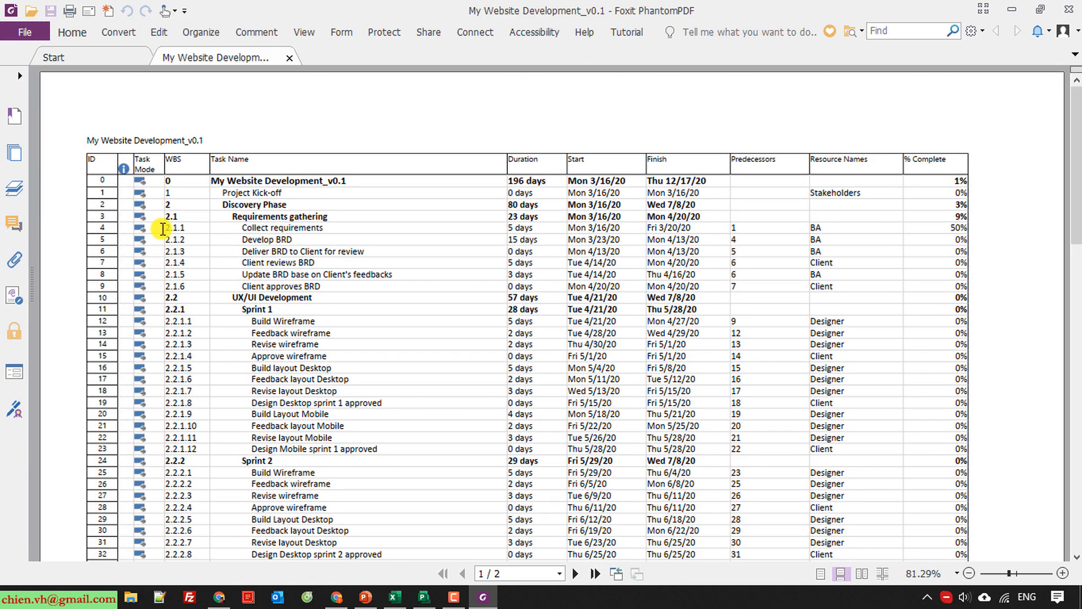
pyautogui.scroll(-5, 167, 231)
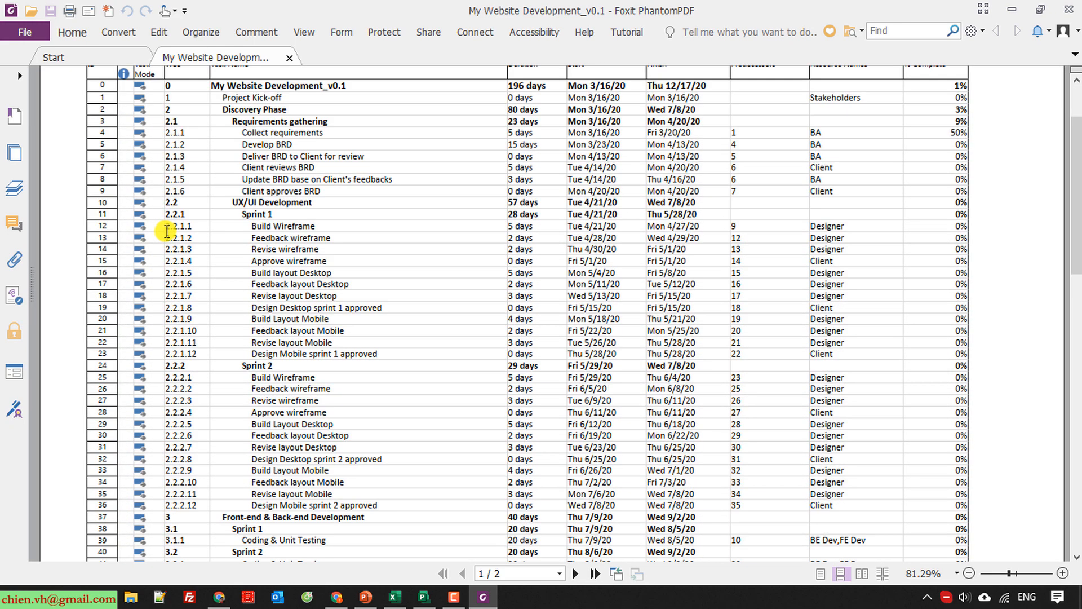
pyautogui.scroll(5, 168, 230)
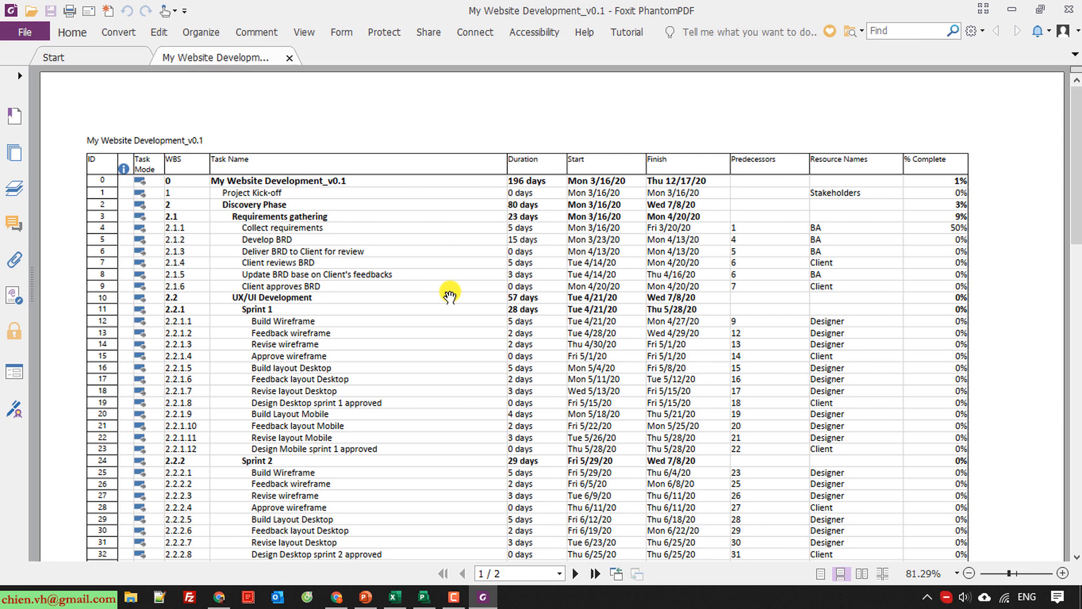
pyautogui.scroll(-3, 449, 294)
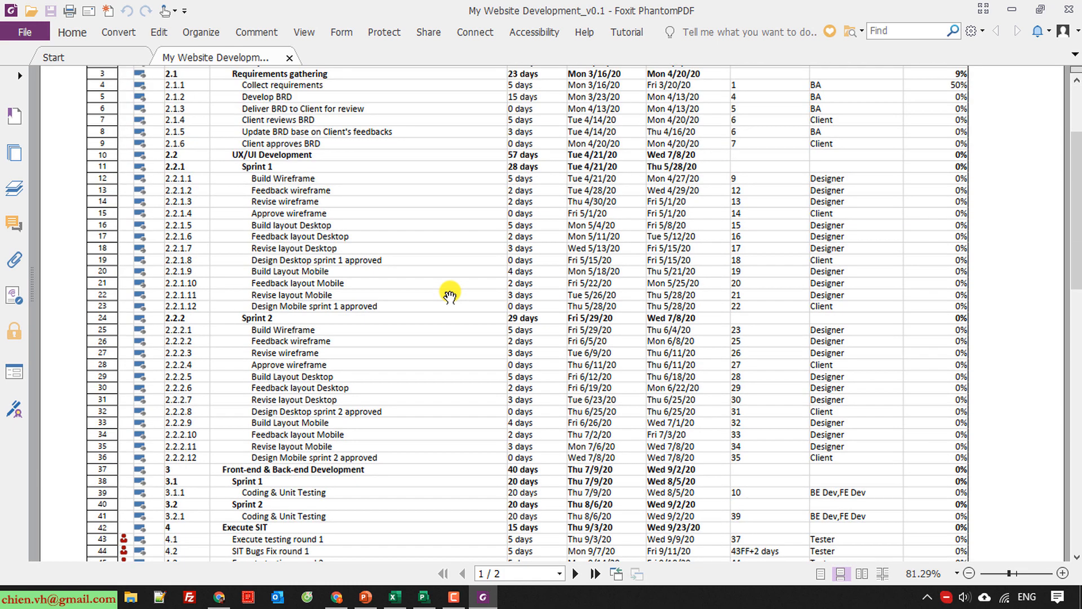
pyautogui.scroll(3, 449, 294)
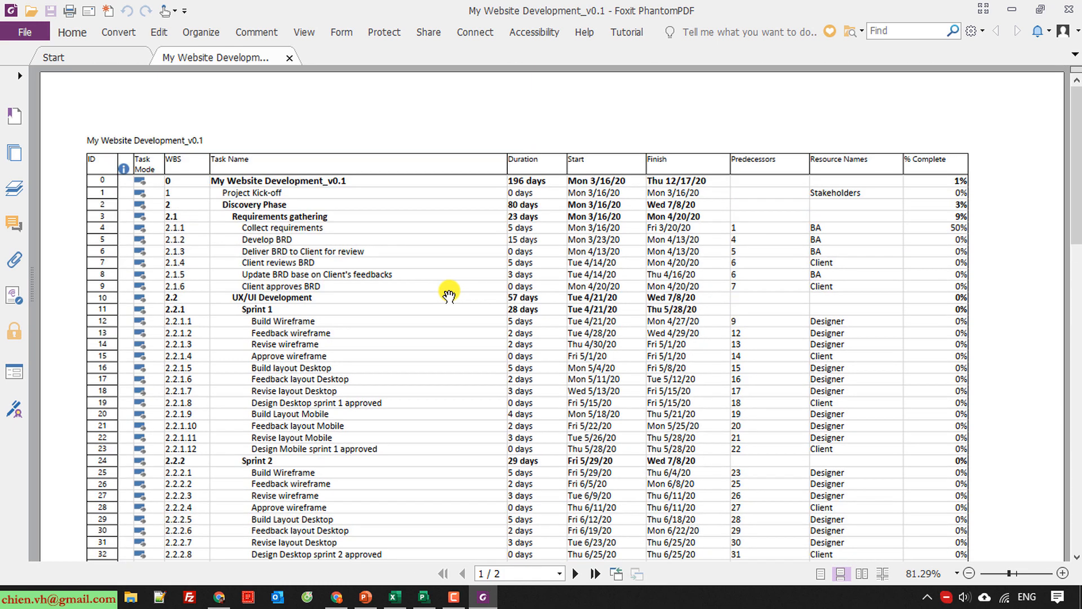